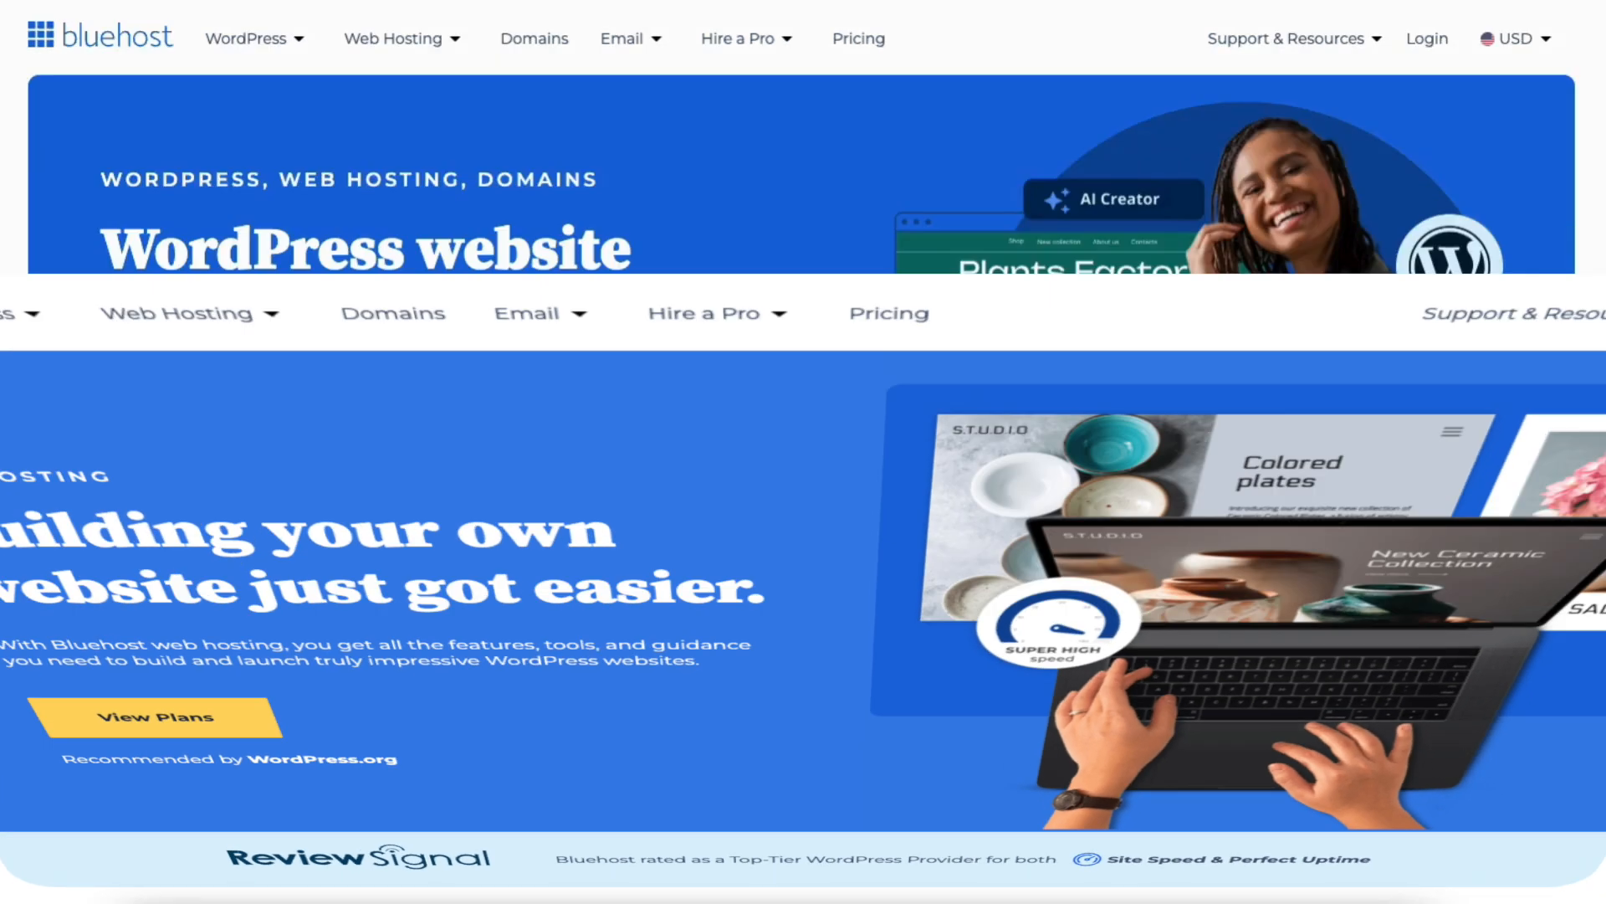
Look through the Bluehost homepage's domain search, WordPress, online store and web design offers
scroll(803, 452, "down", 11)
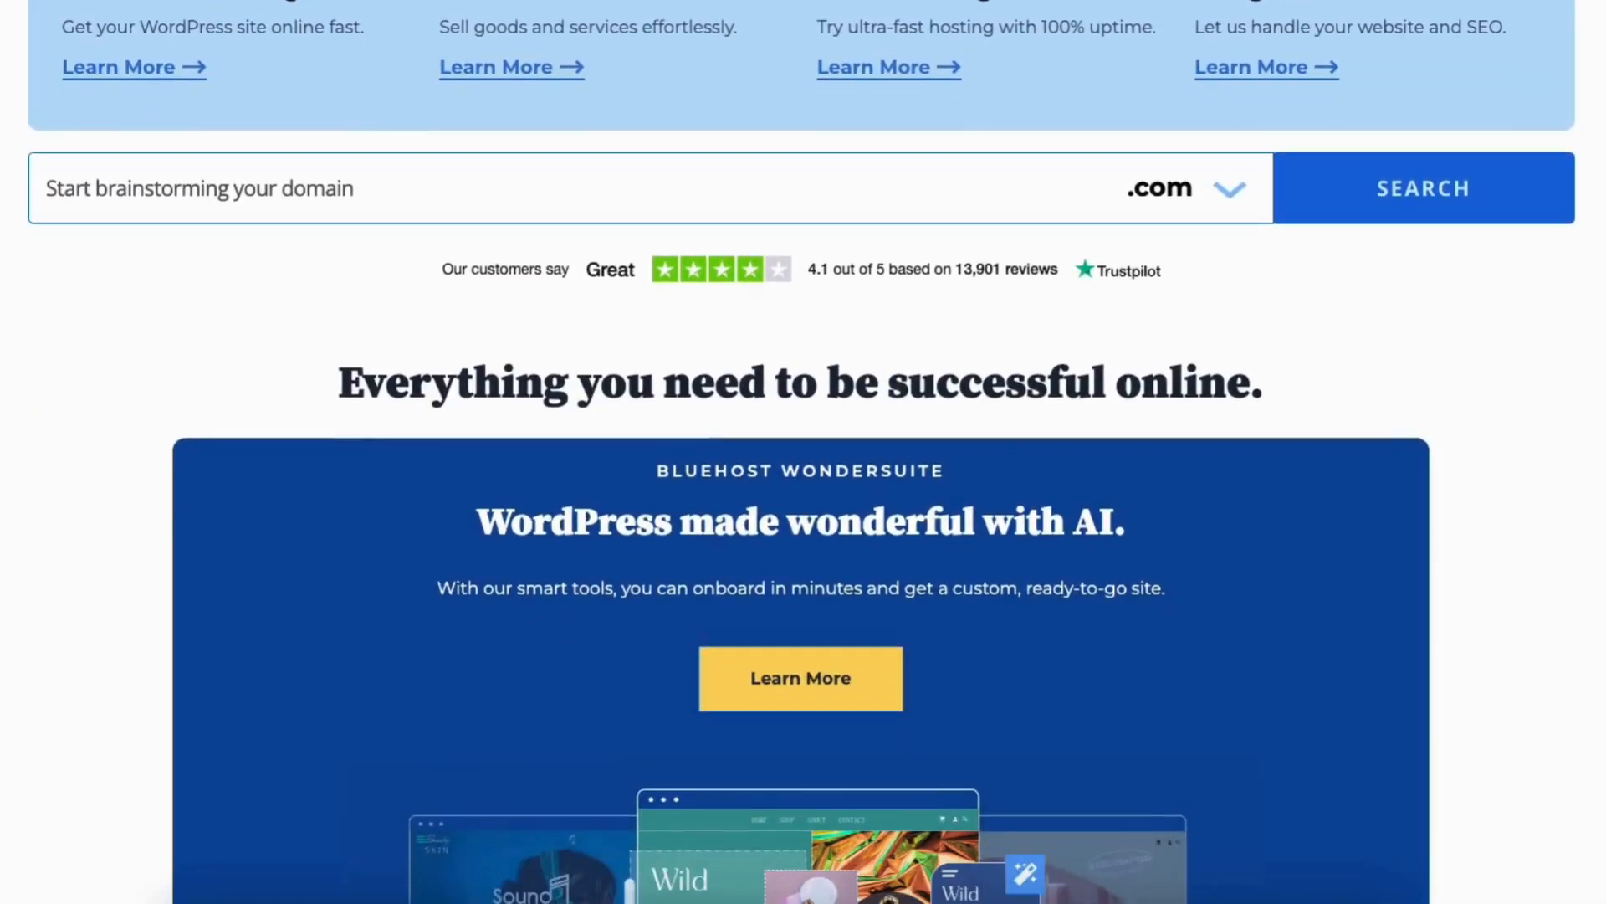
scroll(803, 452, "down", 13)
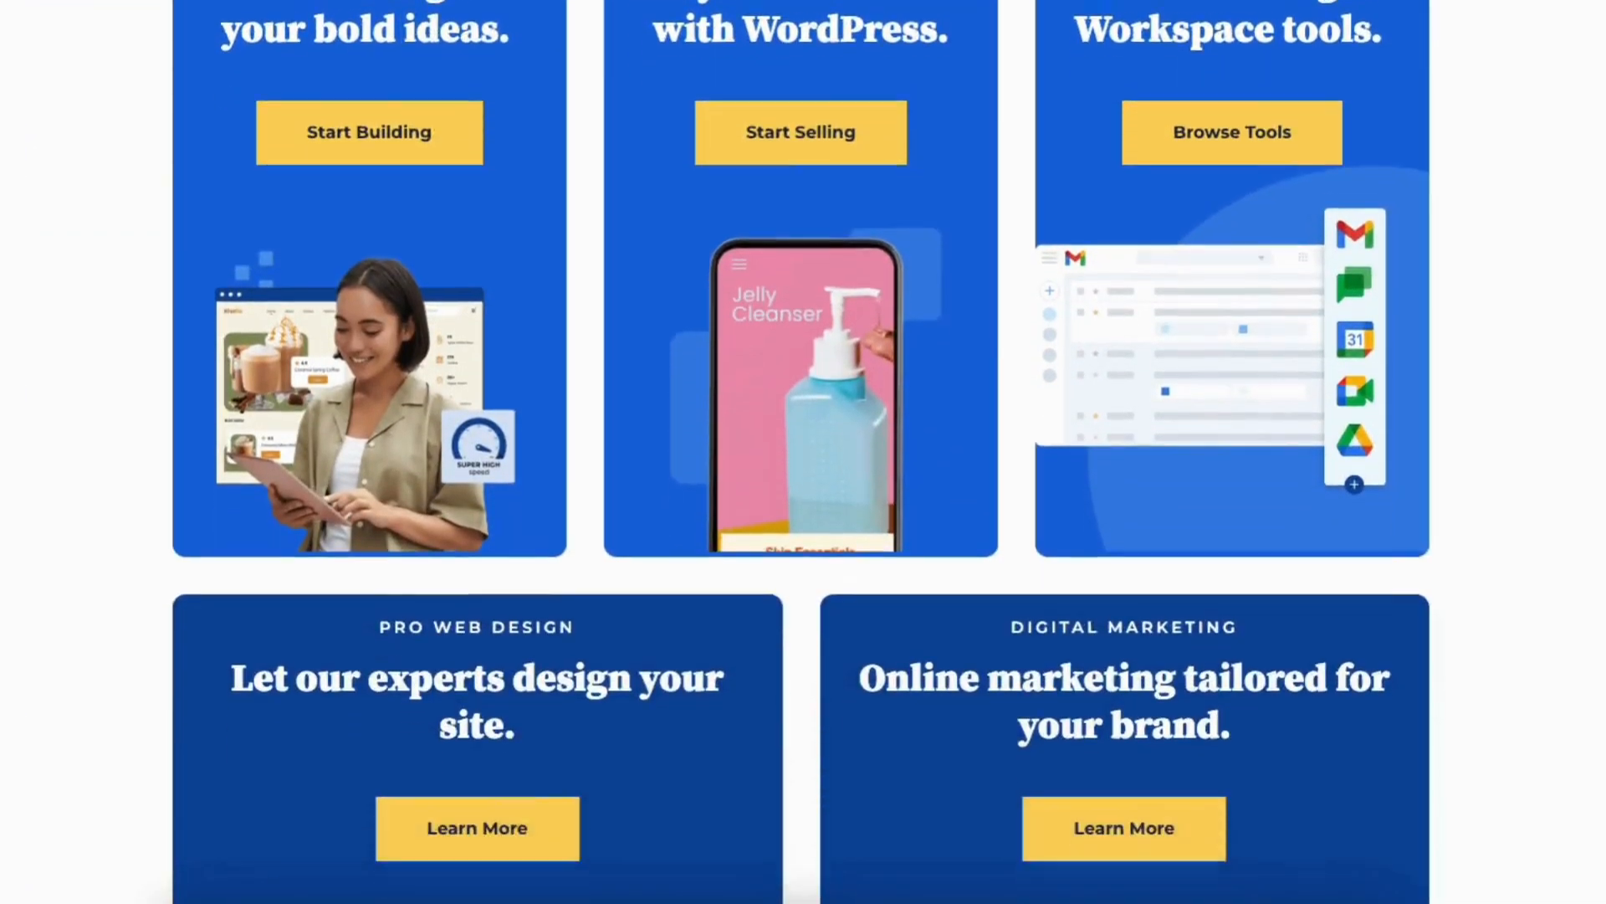
scroll(803, 452, "down", 10)
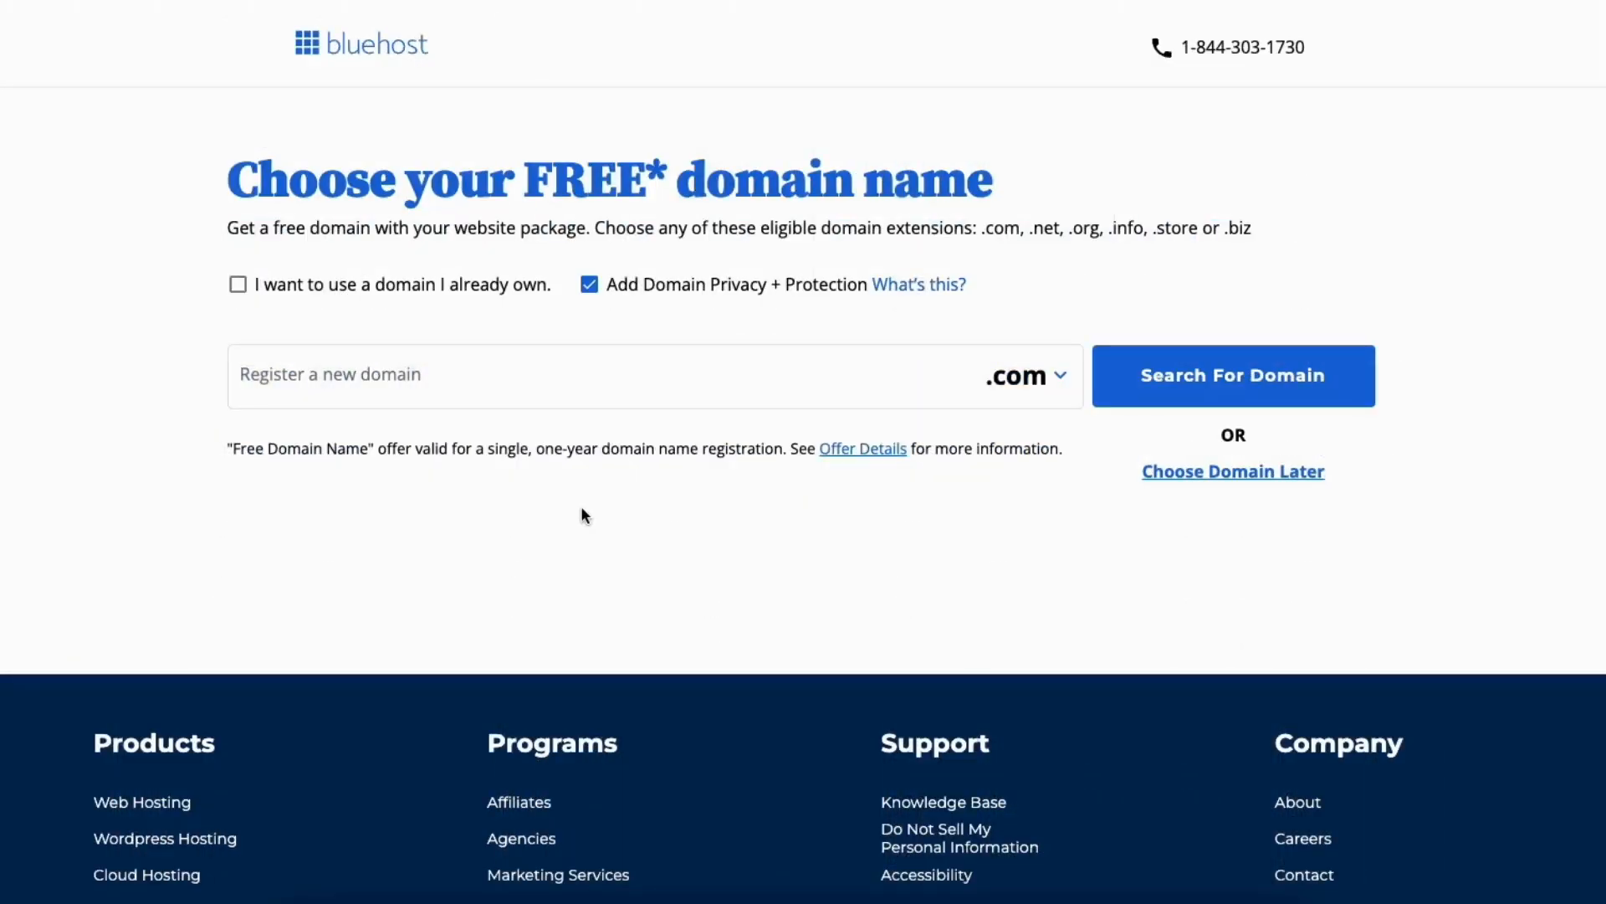
Examine the domain extensions offered for registering a new domain, leaving .com selected
left_click(402, 377)
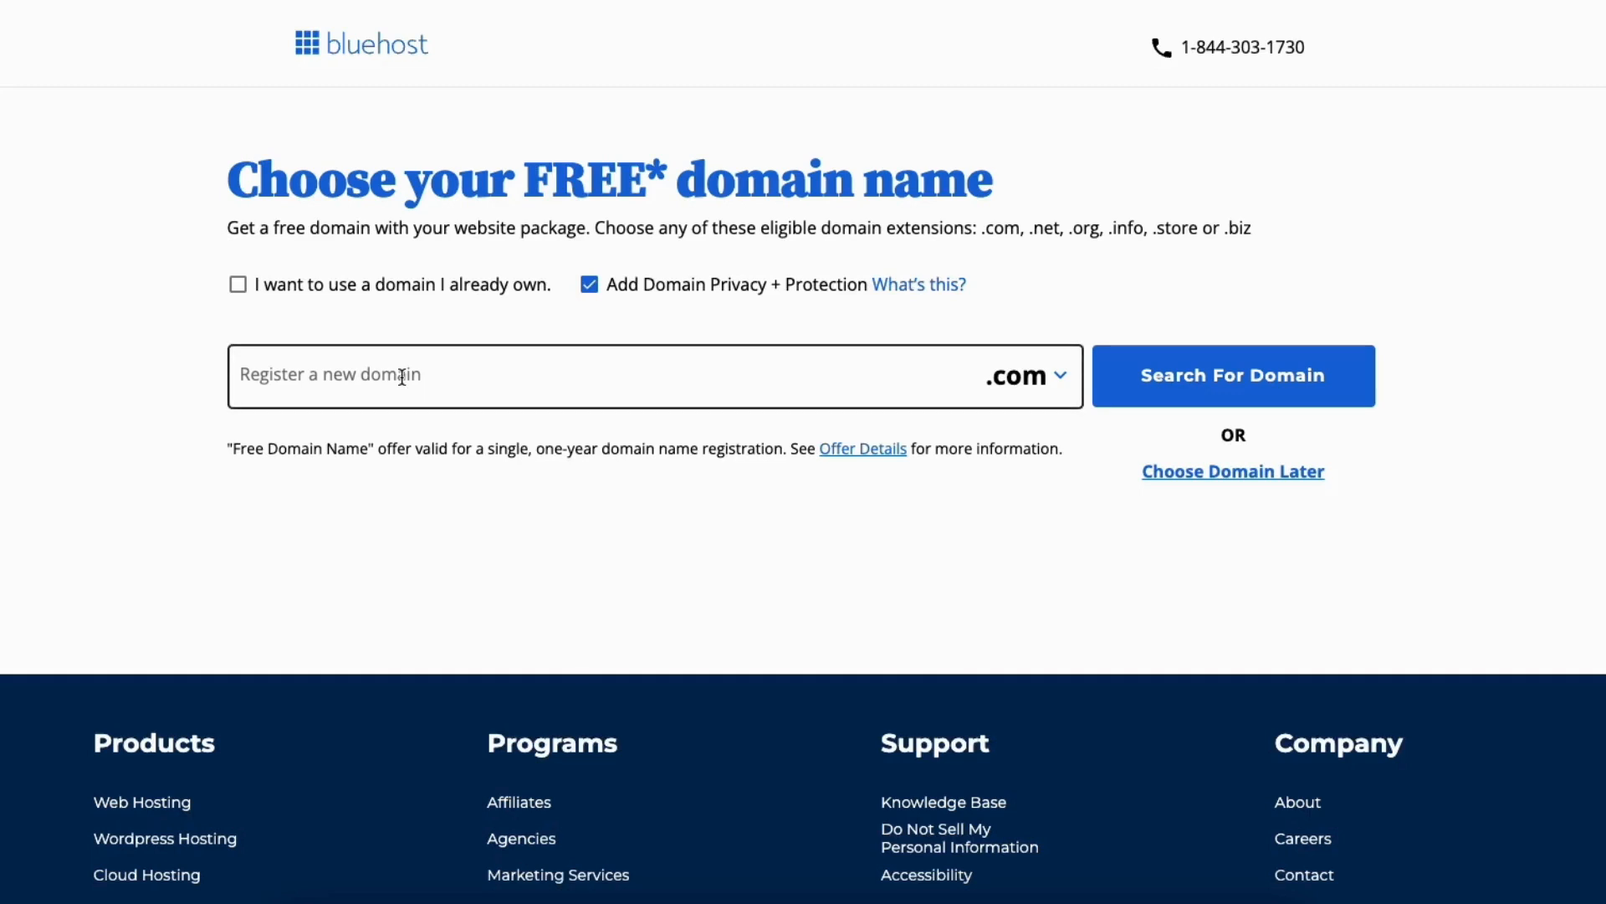
left_click(402, 376)
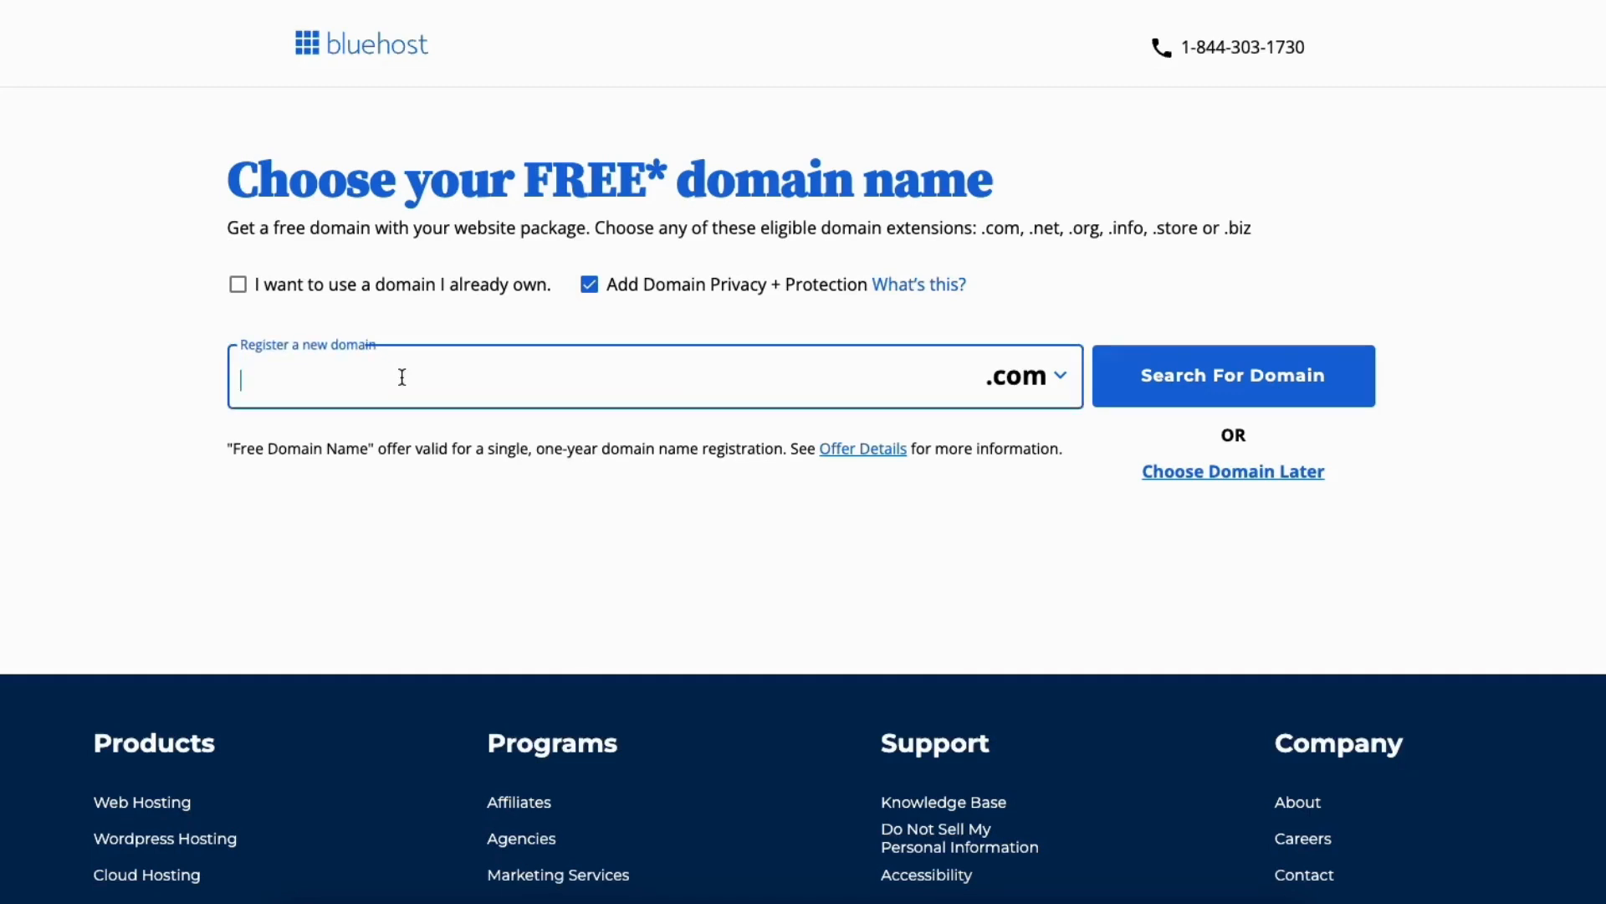
left_click(1034, 387)
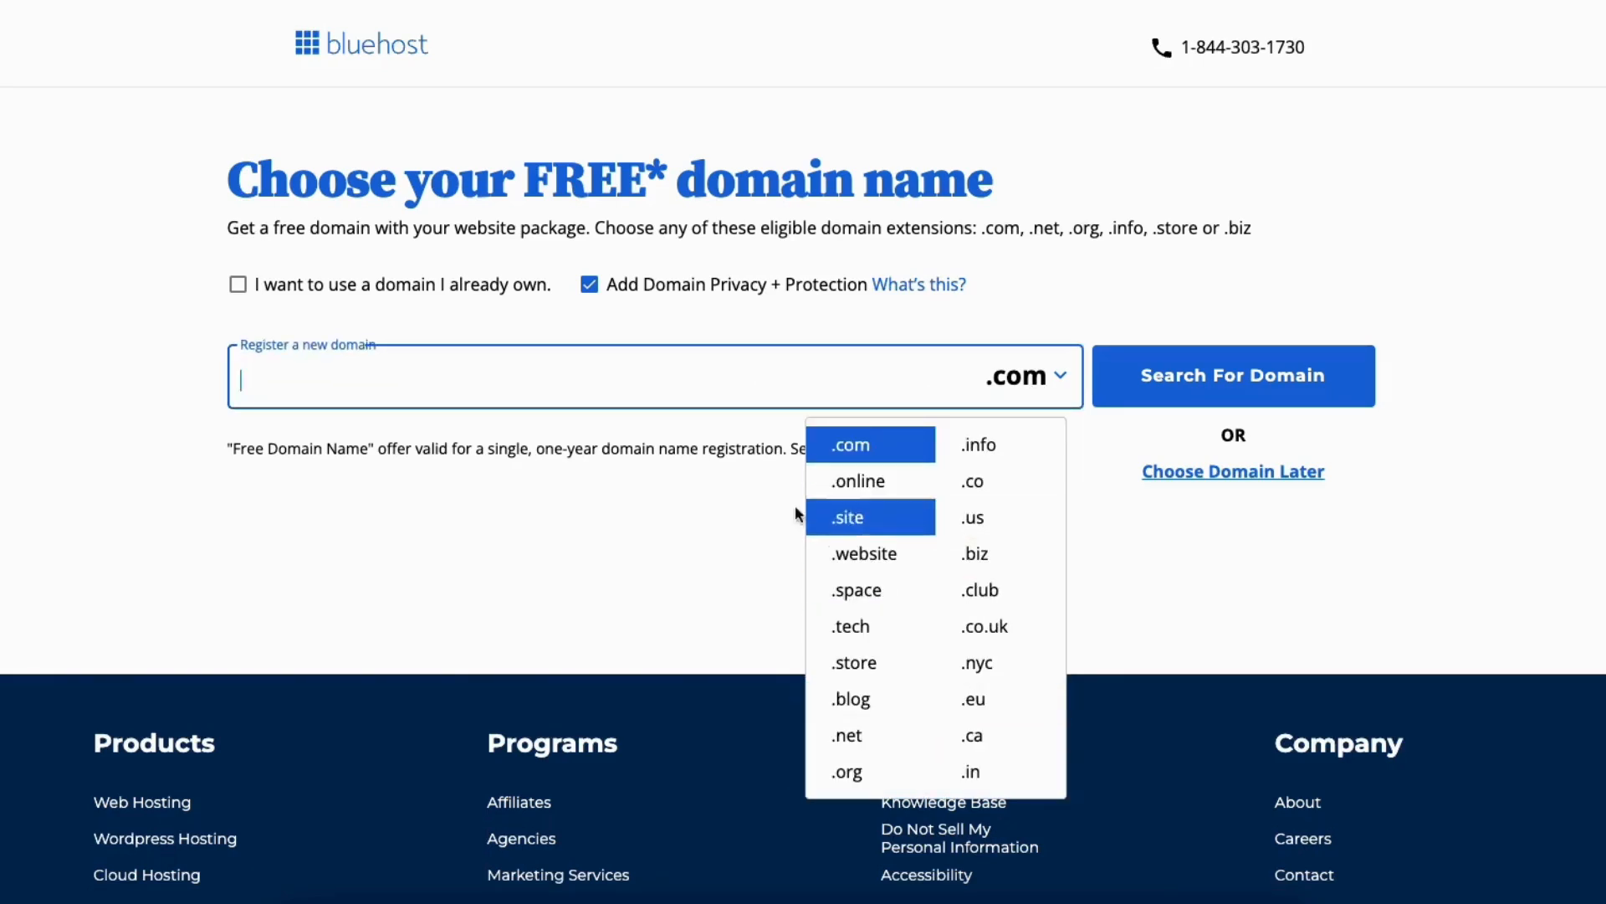
left_click(746, 524)
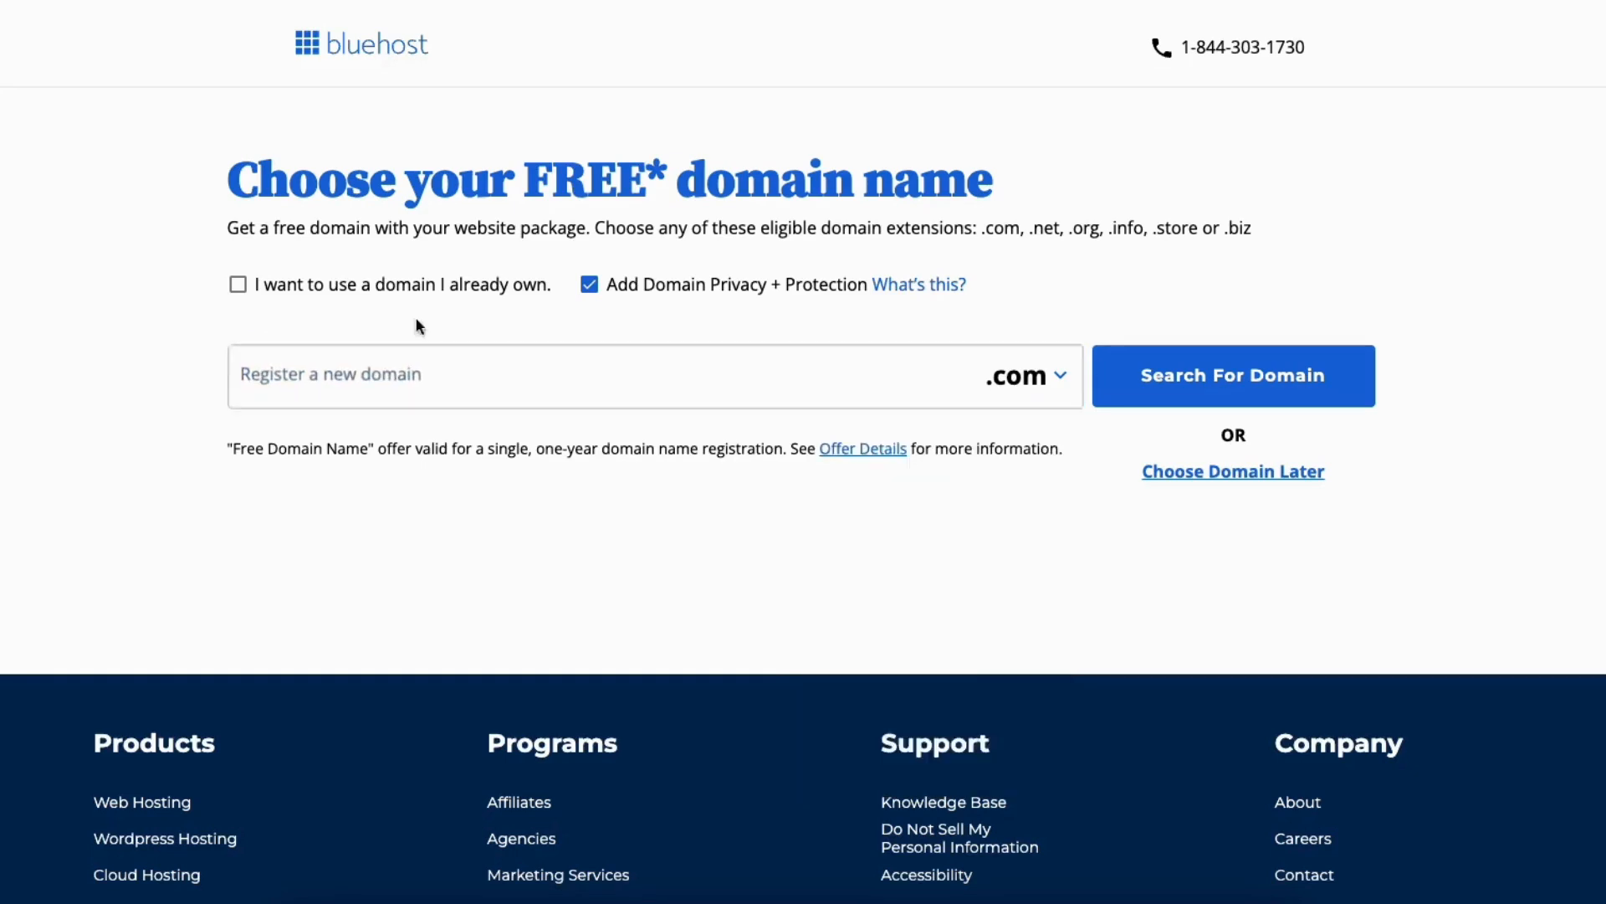
Check the entry form for using an already owned domain, and switch back to registering a new one
left_click(237, 285)
left_click(335, 414)
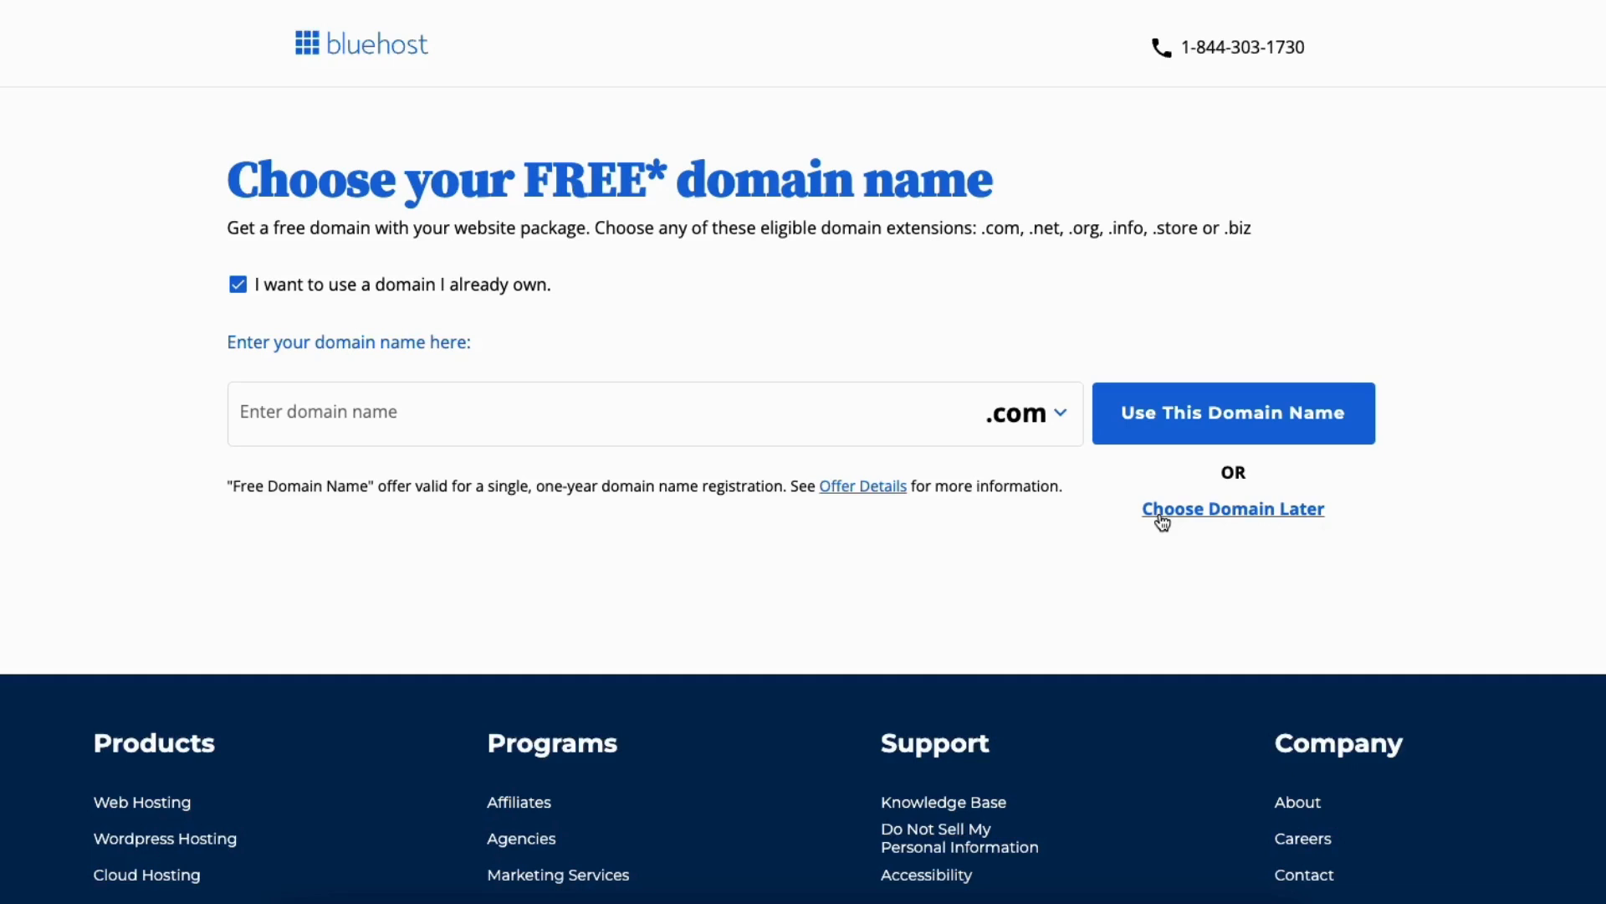
left_click(238, 287)
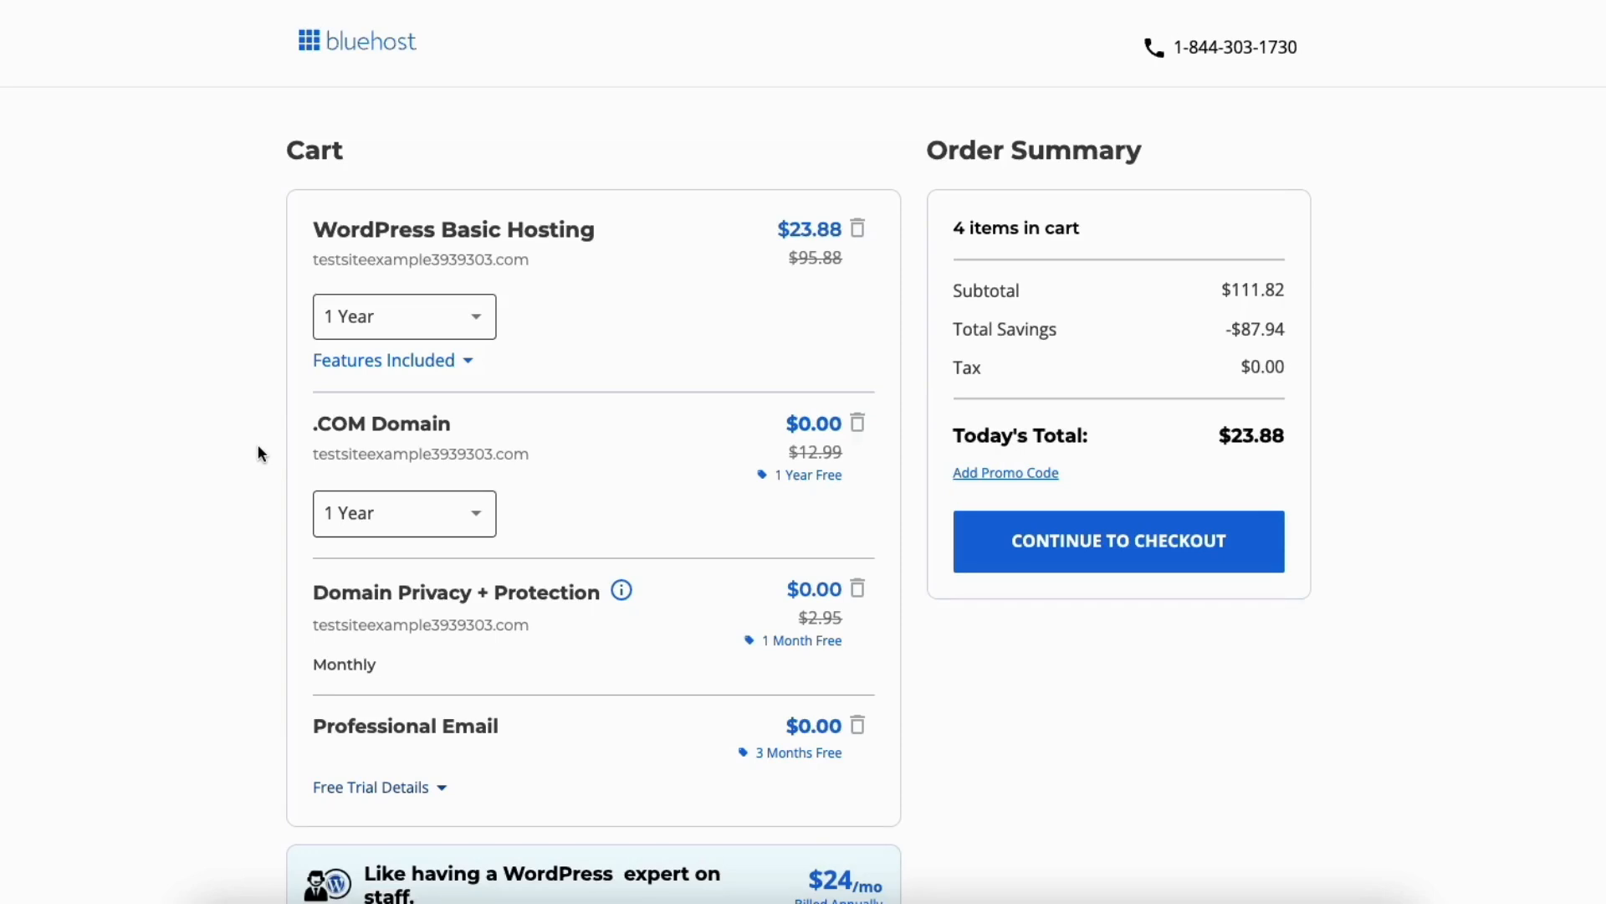
Check the available terms for WordPress Basic Hosting, keep 1 Year, and continue the cart to checkout
left_click(475, 323)
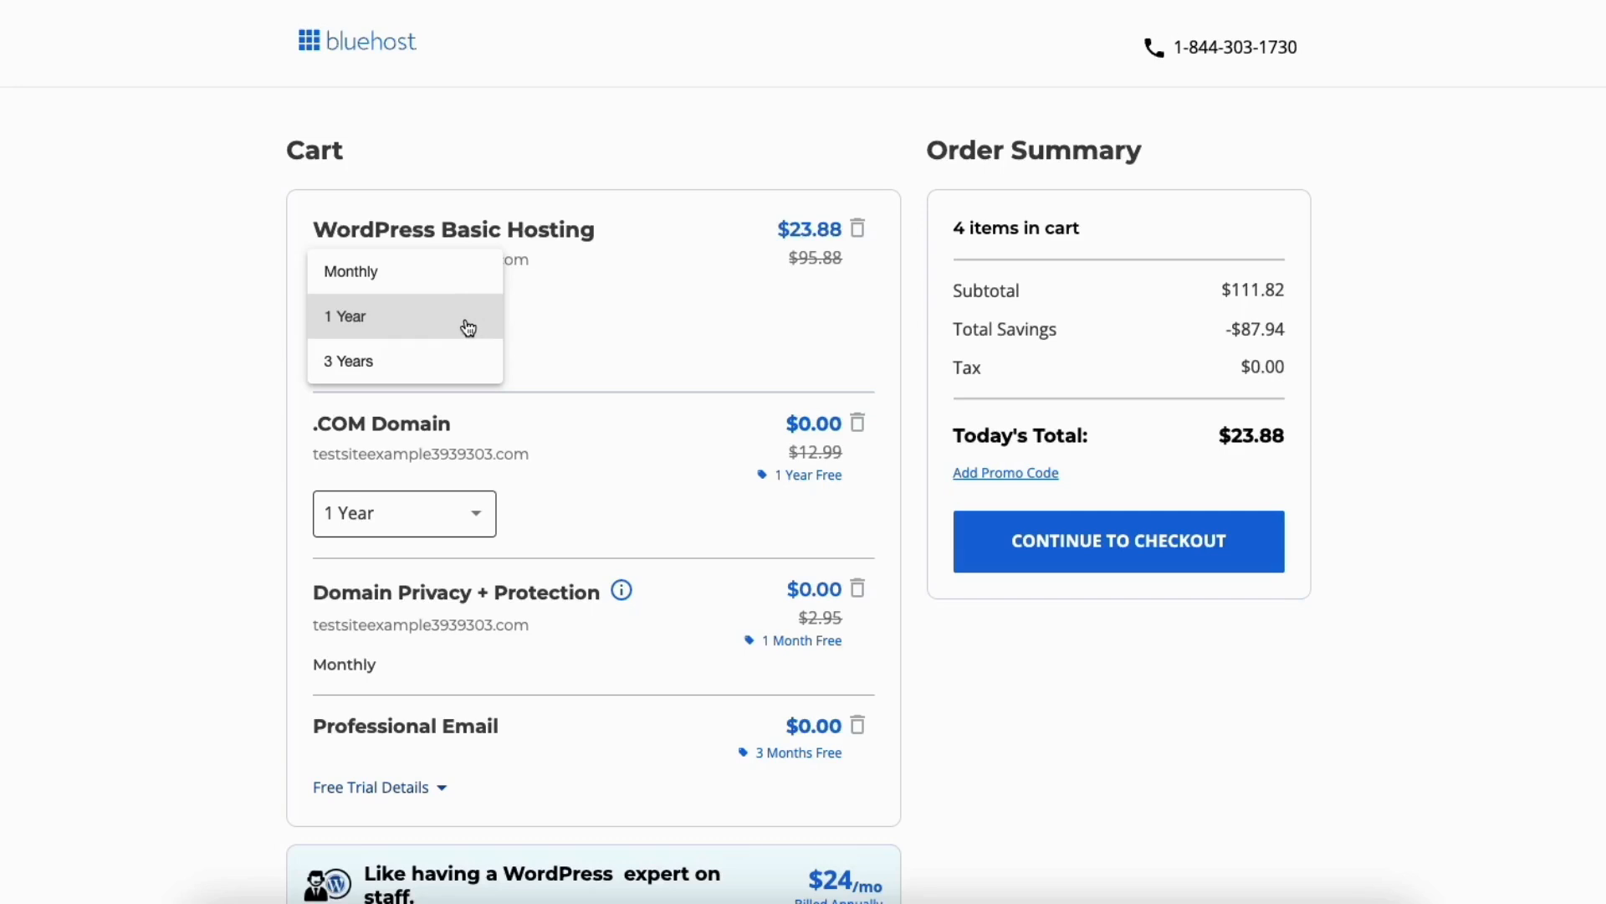
left_click(250, 341)
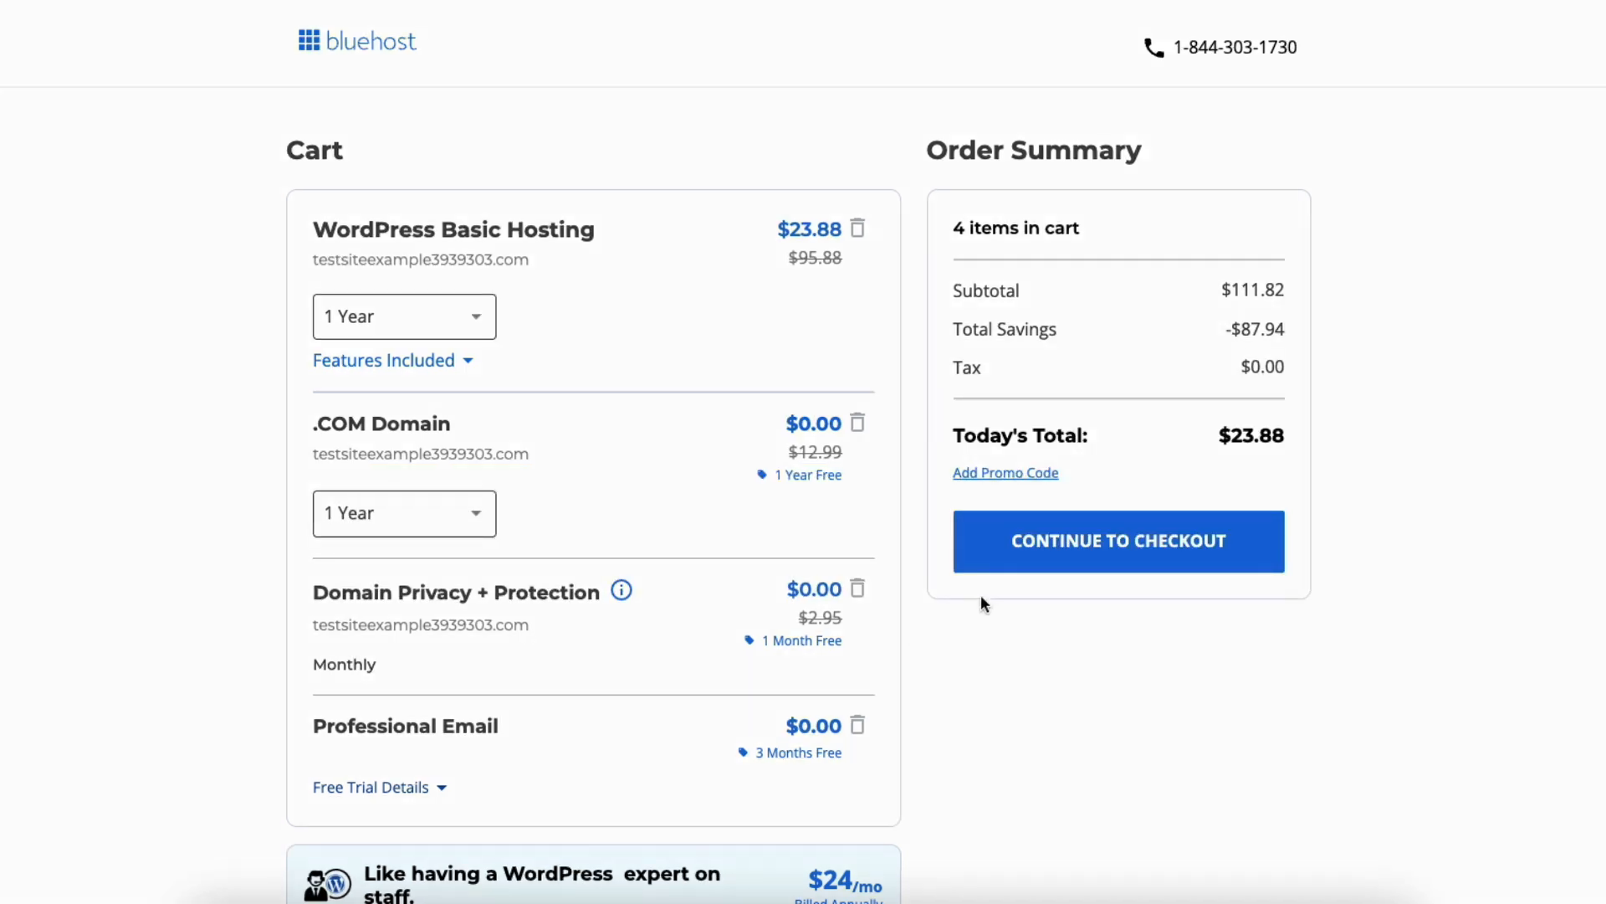
left_click(1057, 542)
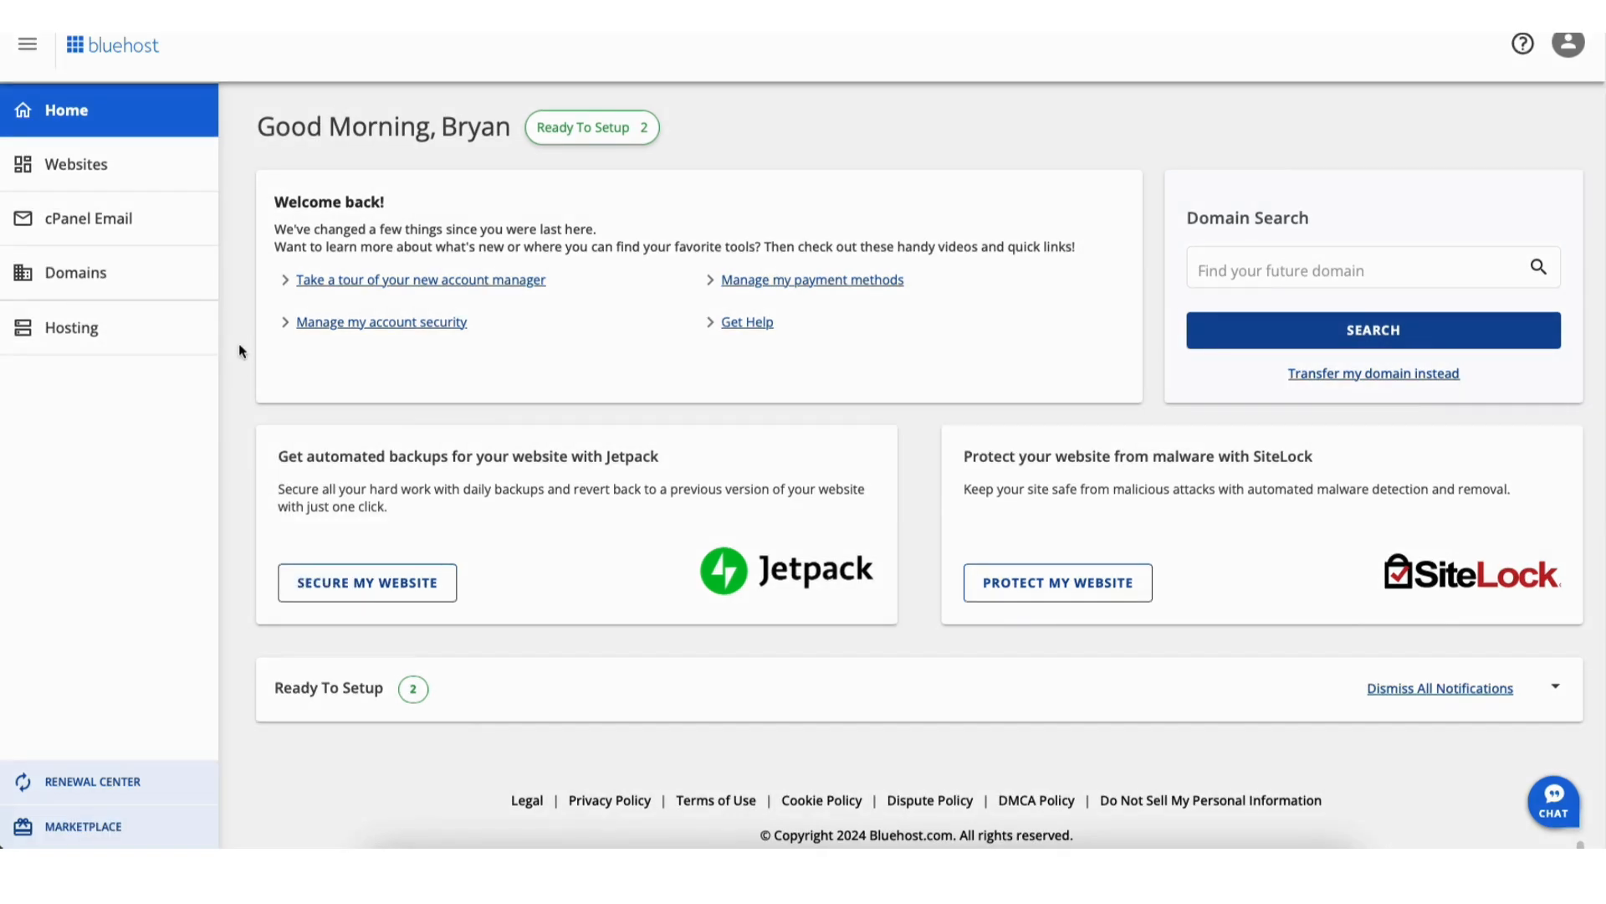
Open the Welcome website's settings in the hosting account and enter its WordPress admin
left_click(83, 171)
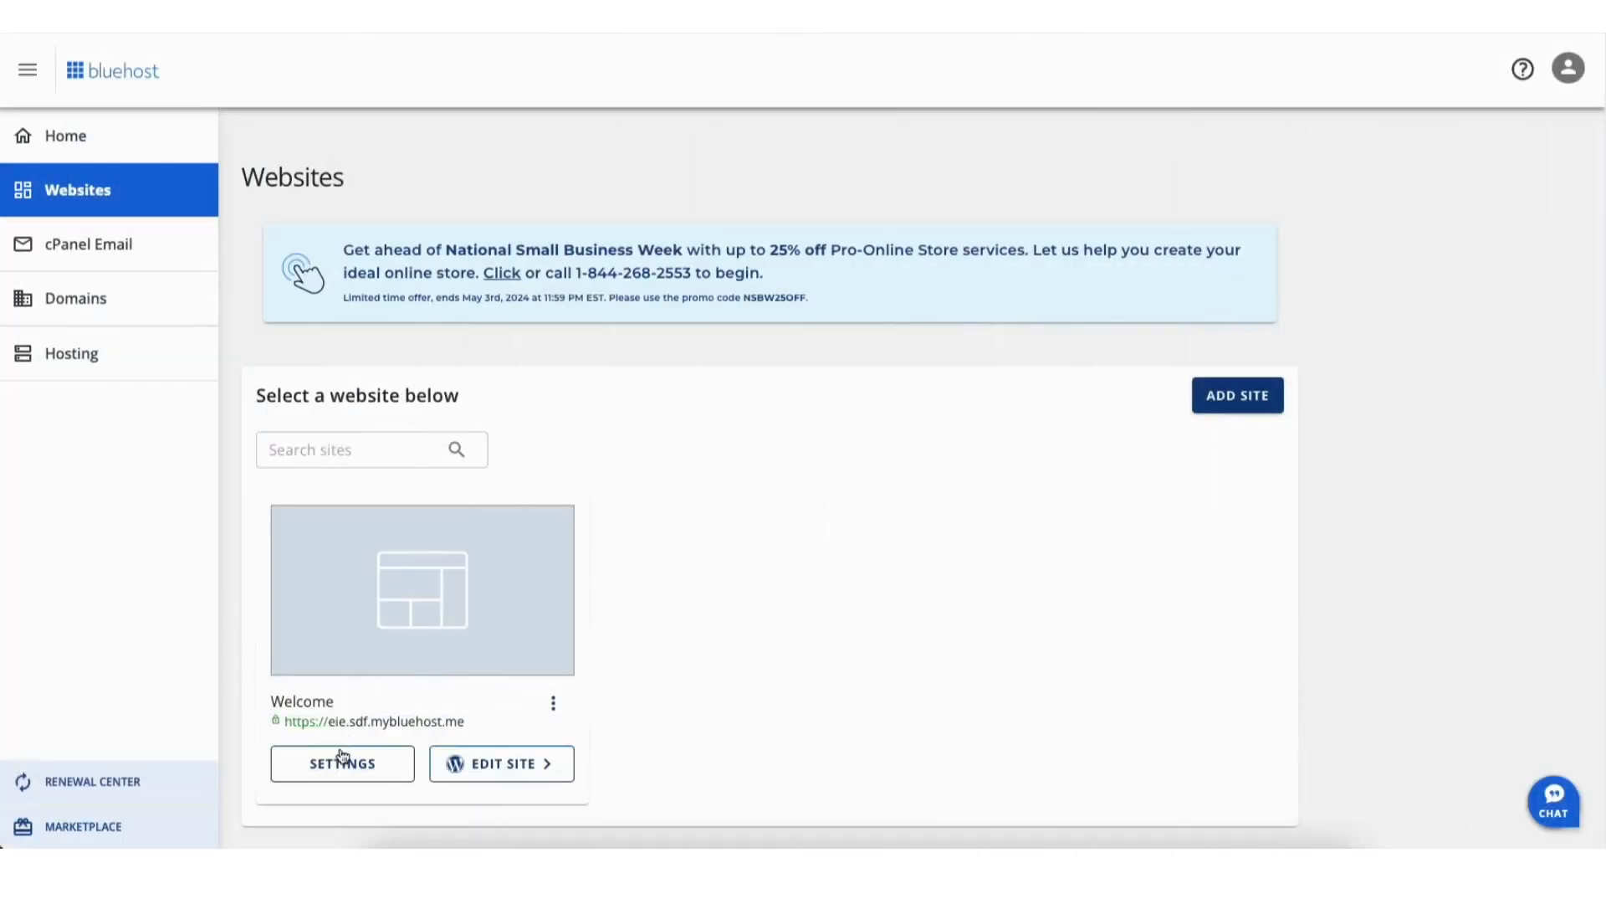
left_click(335, 764)
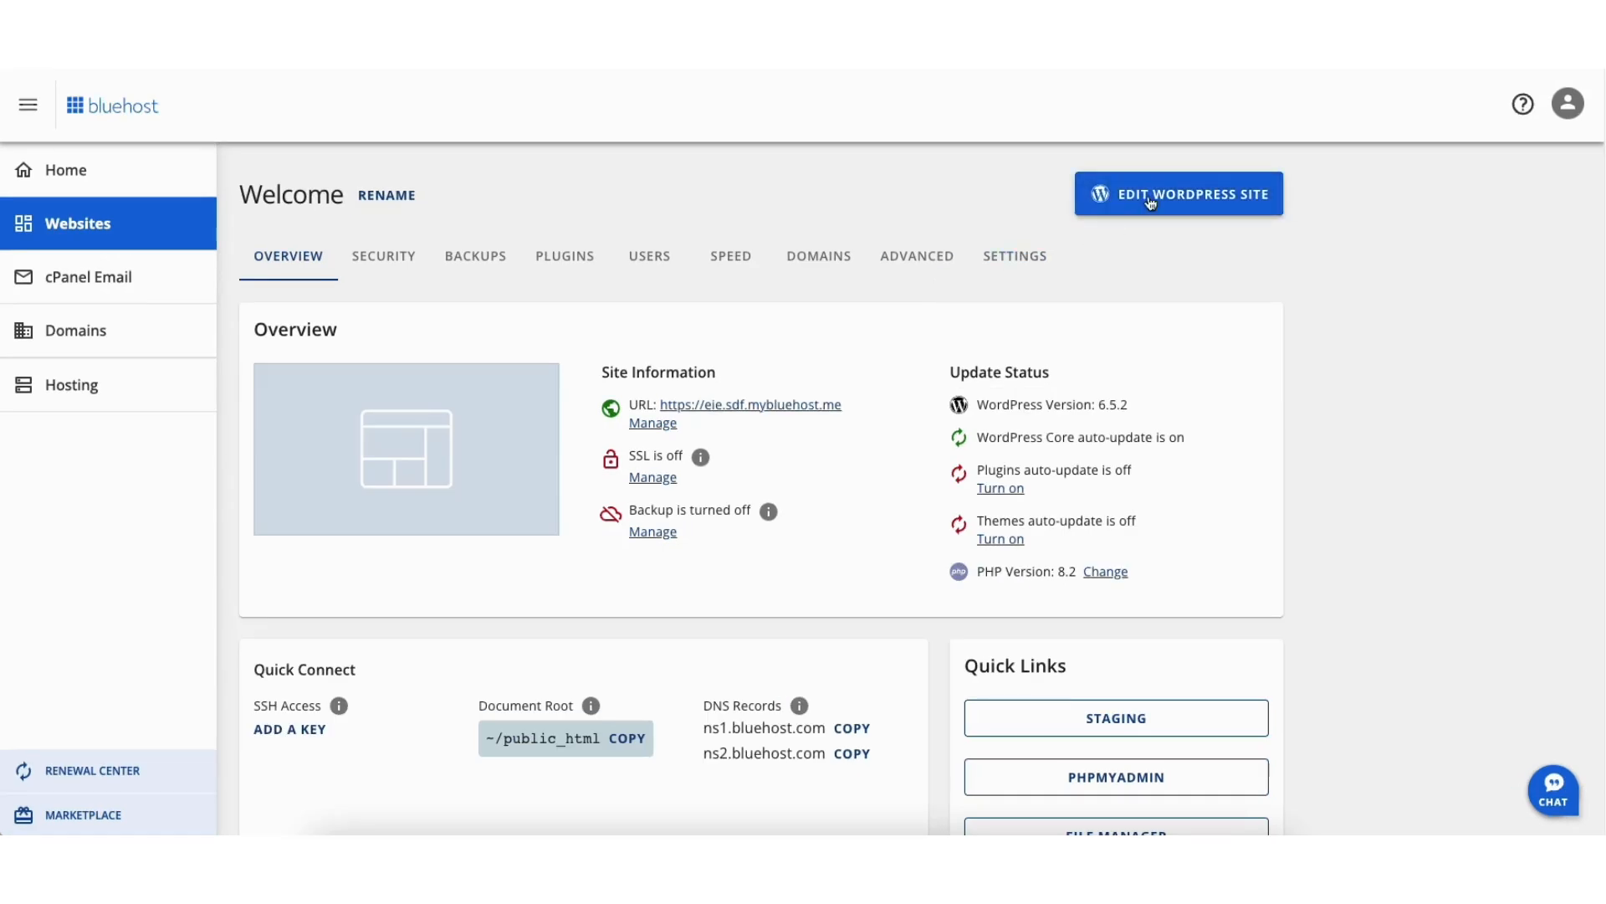
left_click(1152, 202)
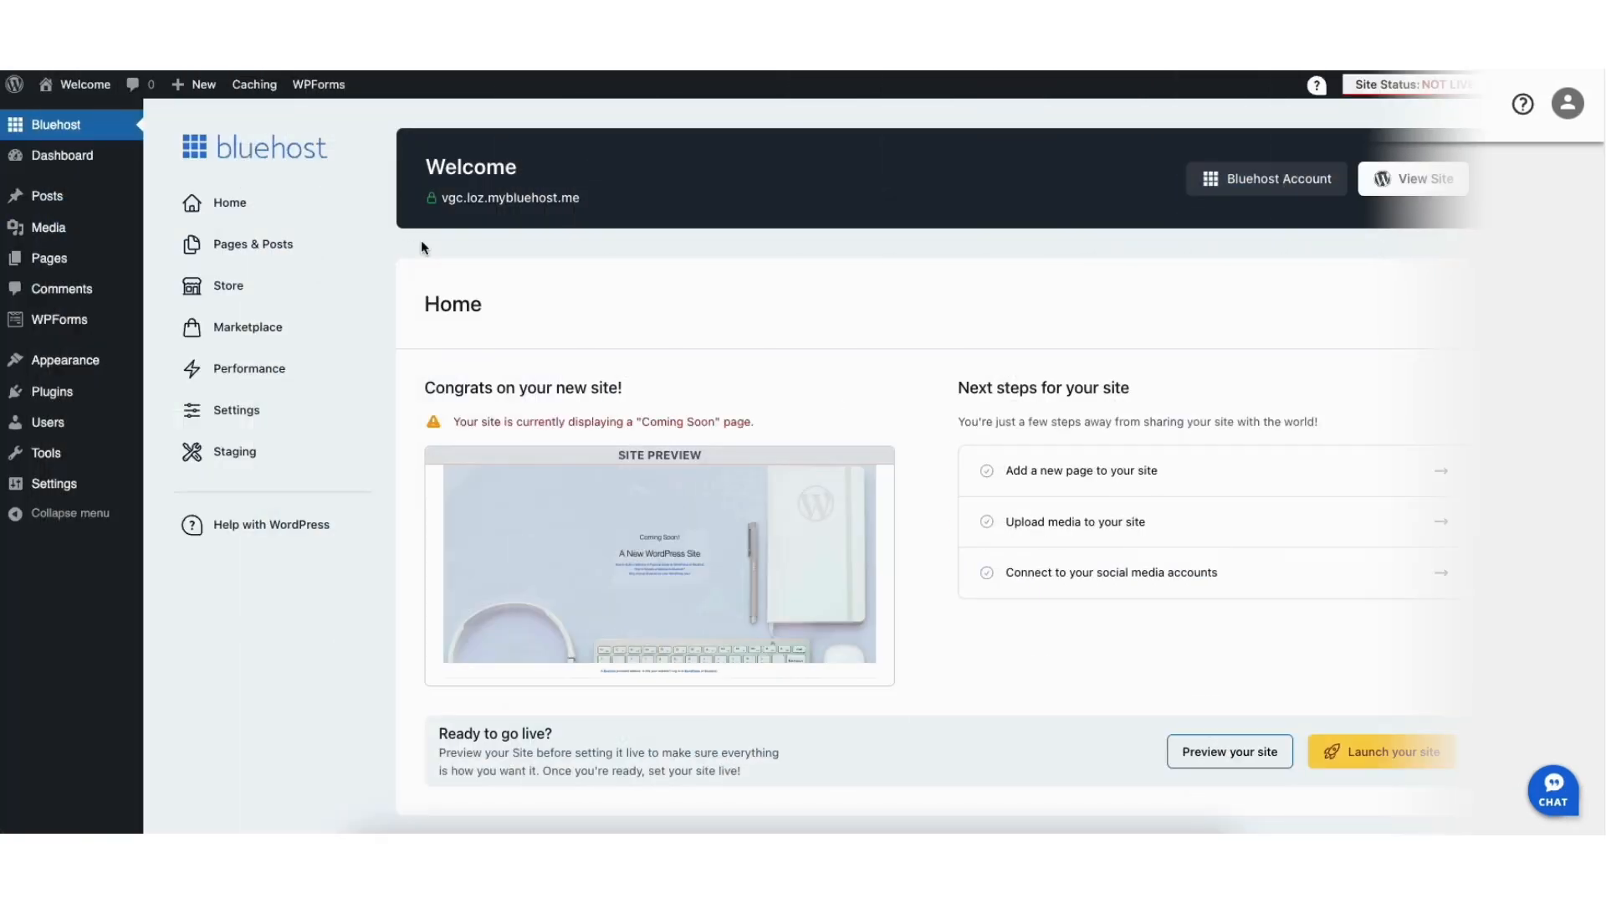
Change the WordPress Address and Site Address URLs to https in the general settings and save the changes
mouse_move(53, 491)
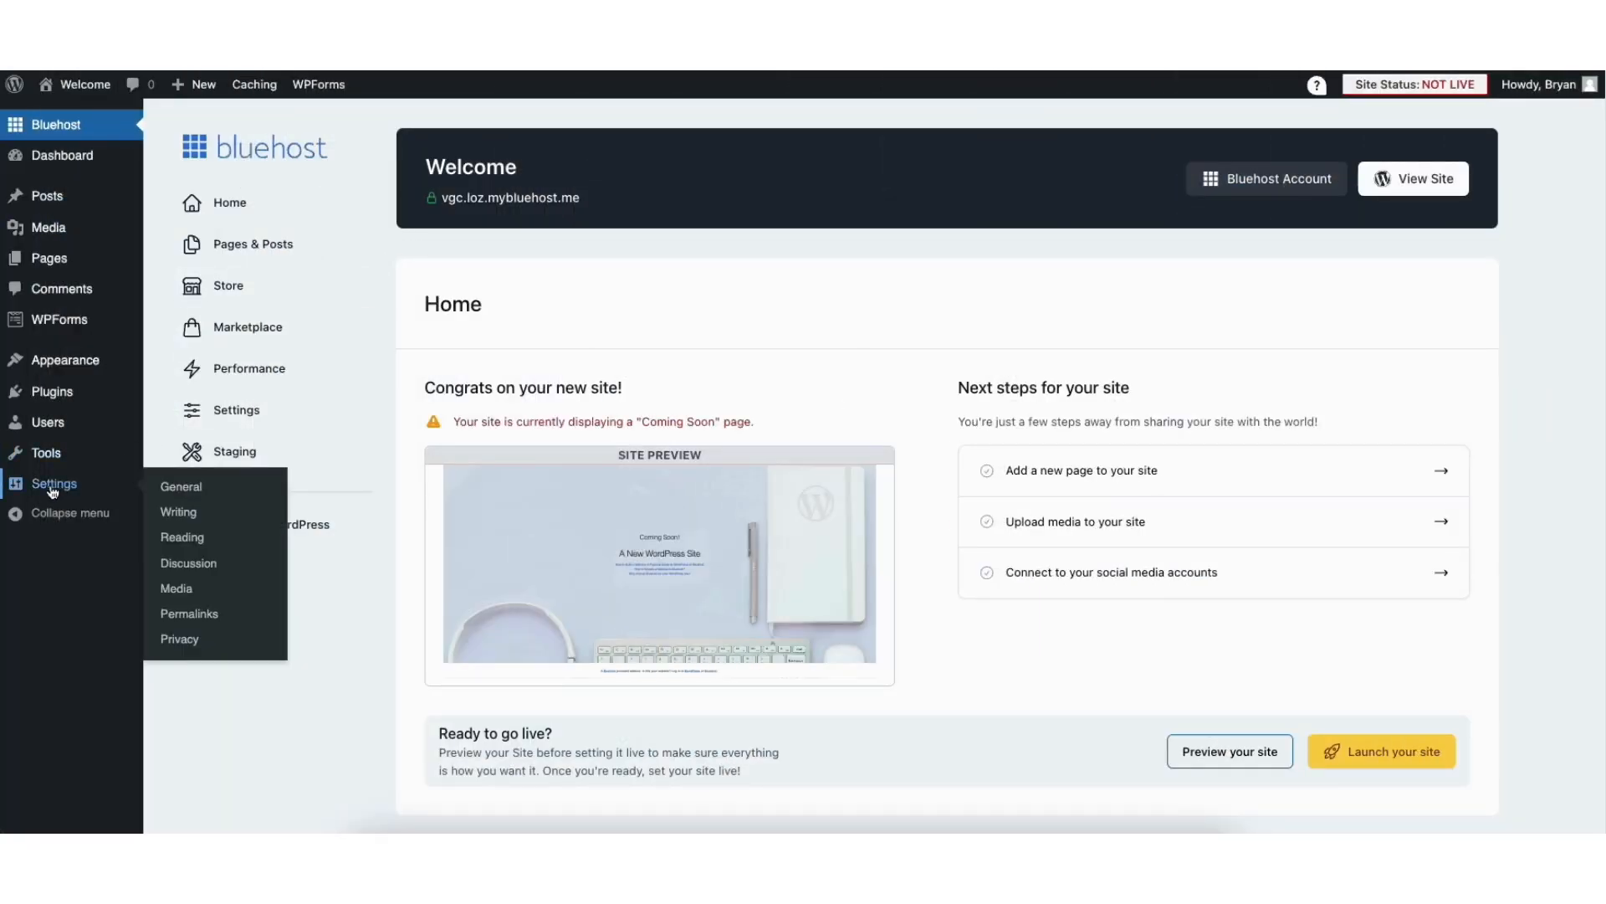
left_click(181, 487)
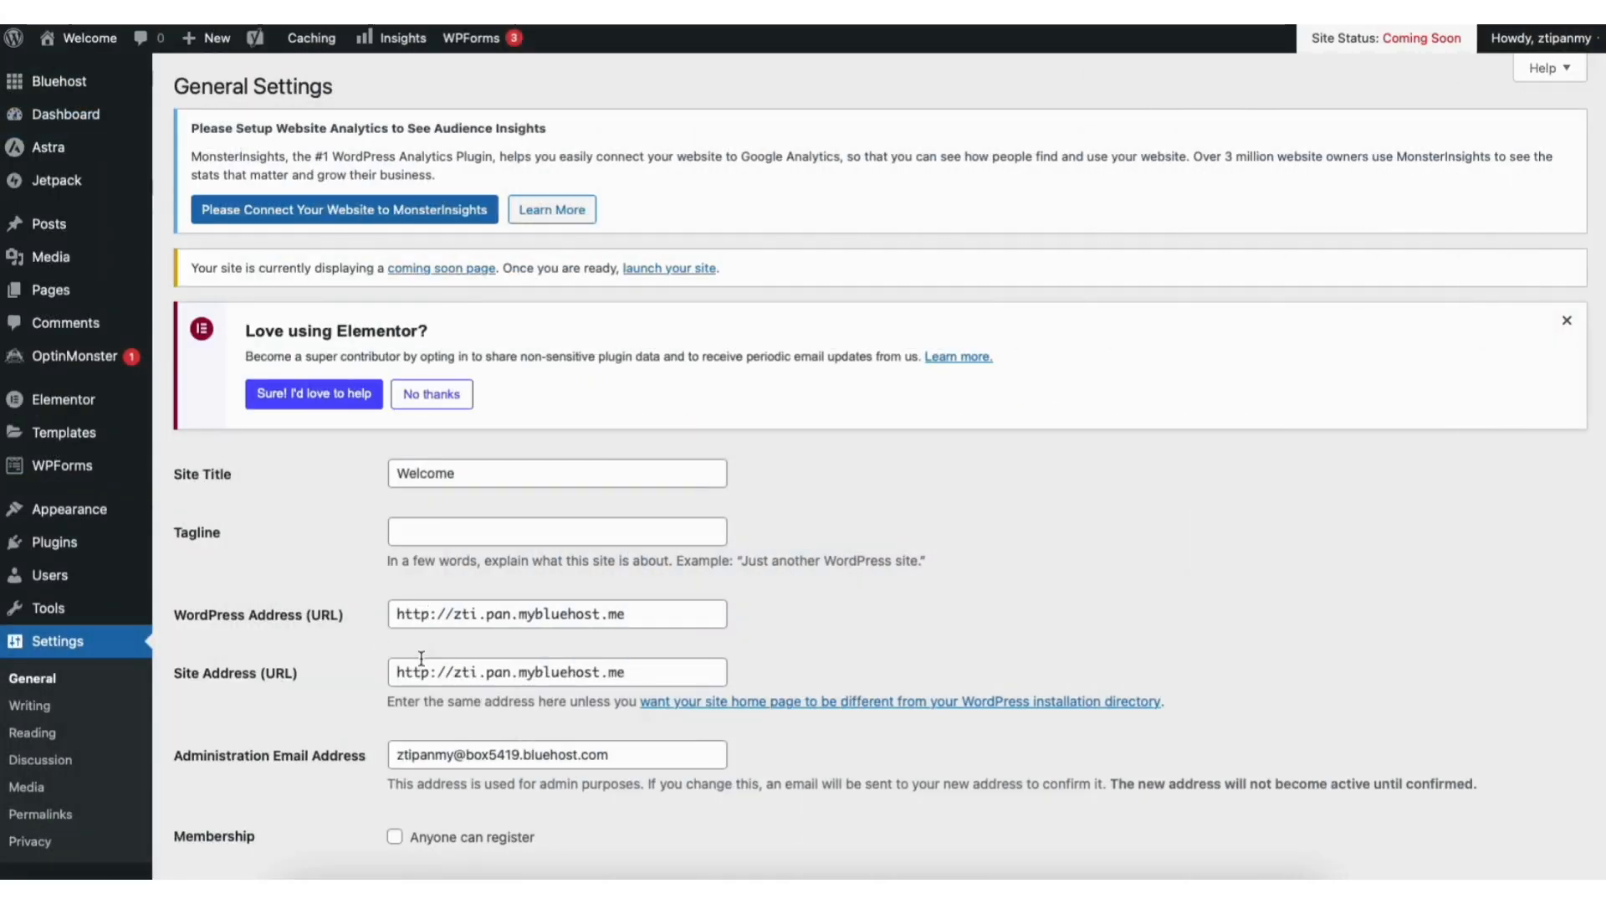
left_click(429, 614)
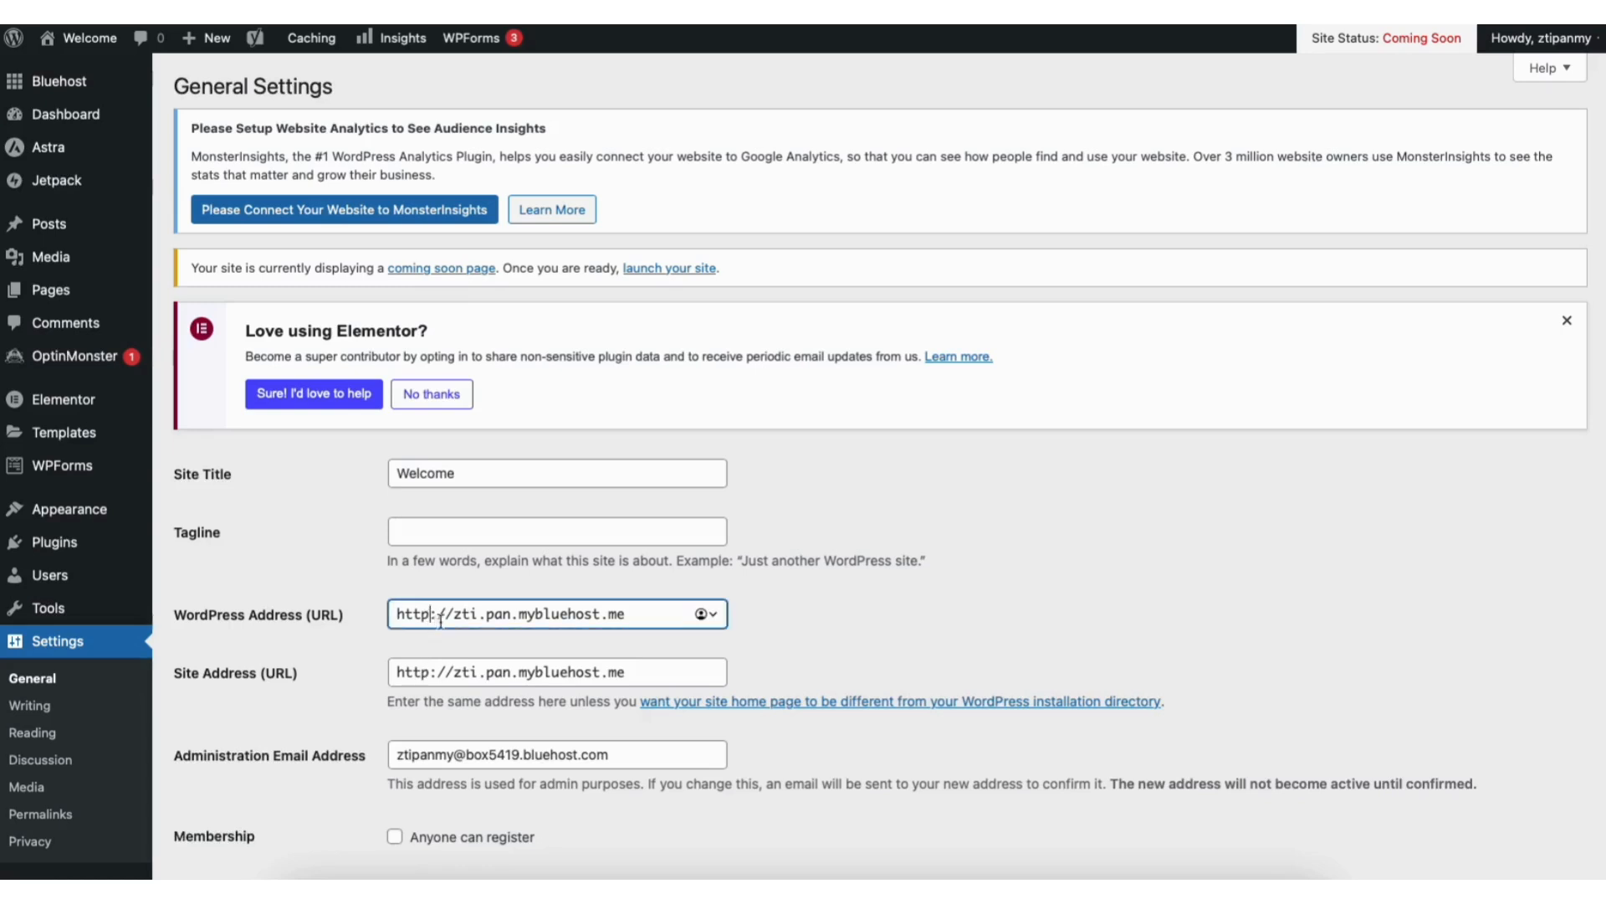
type("s")
left_click(432, 672)
type("s")
scroll(1594, 634, "down", 8)
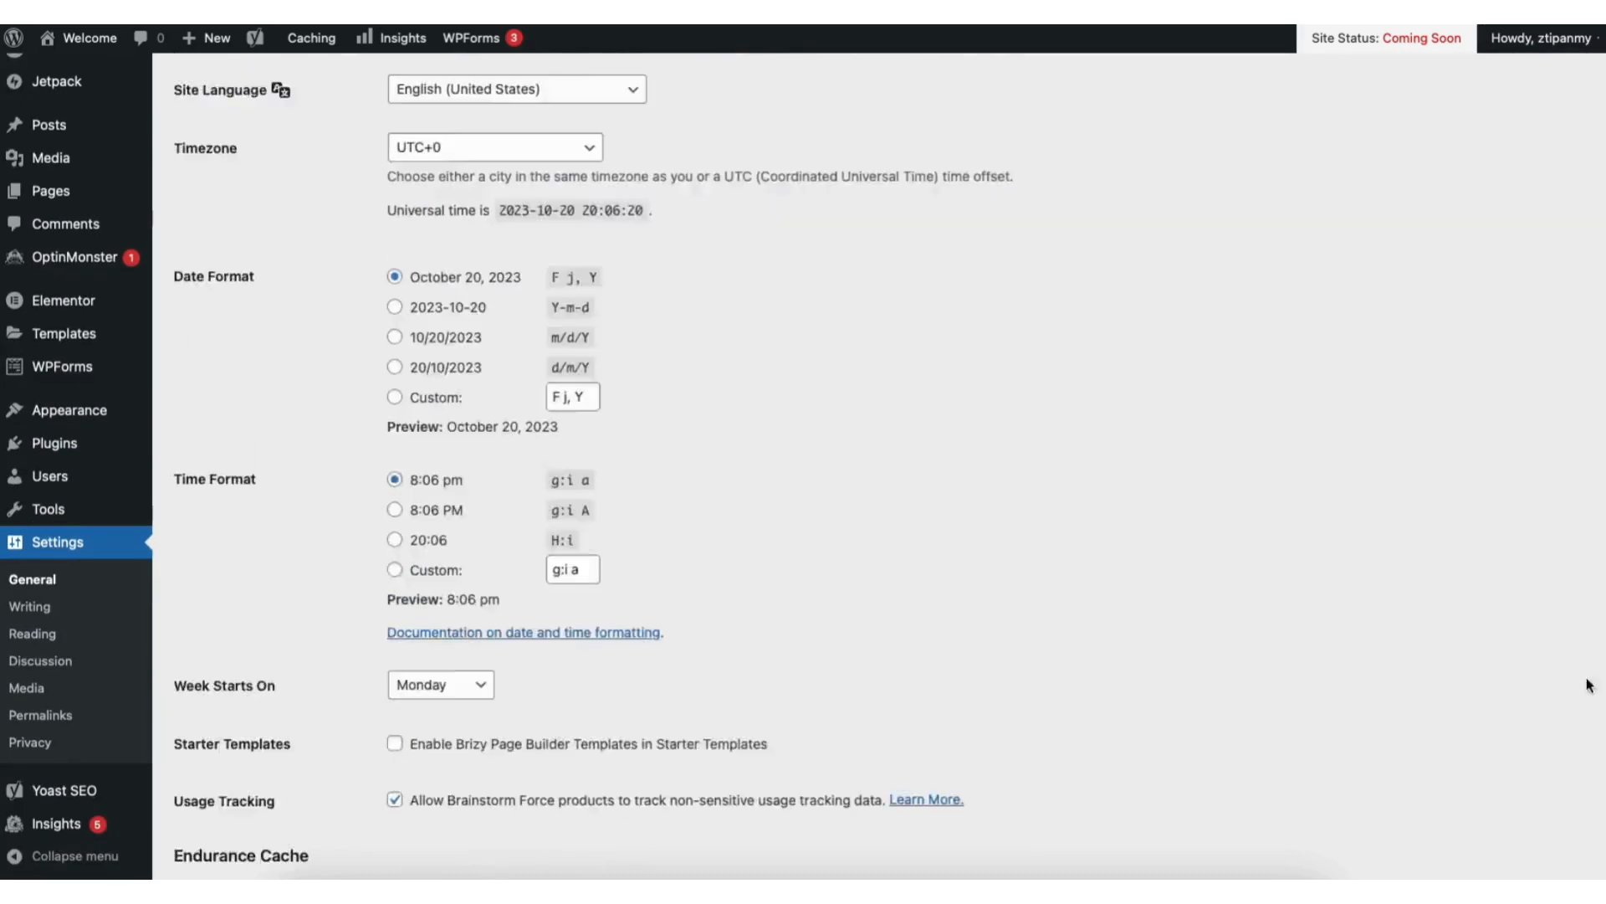
scroll(1594, 634, "down", 8)
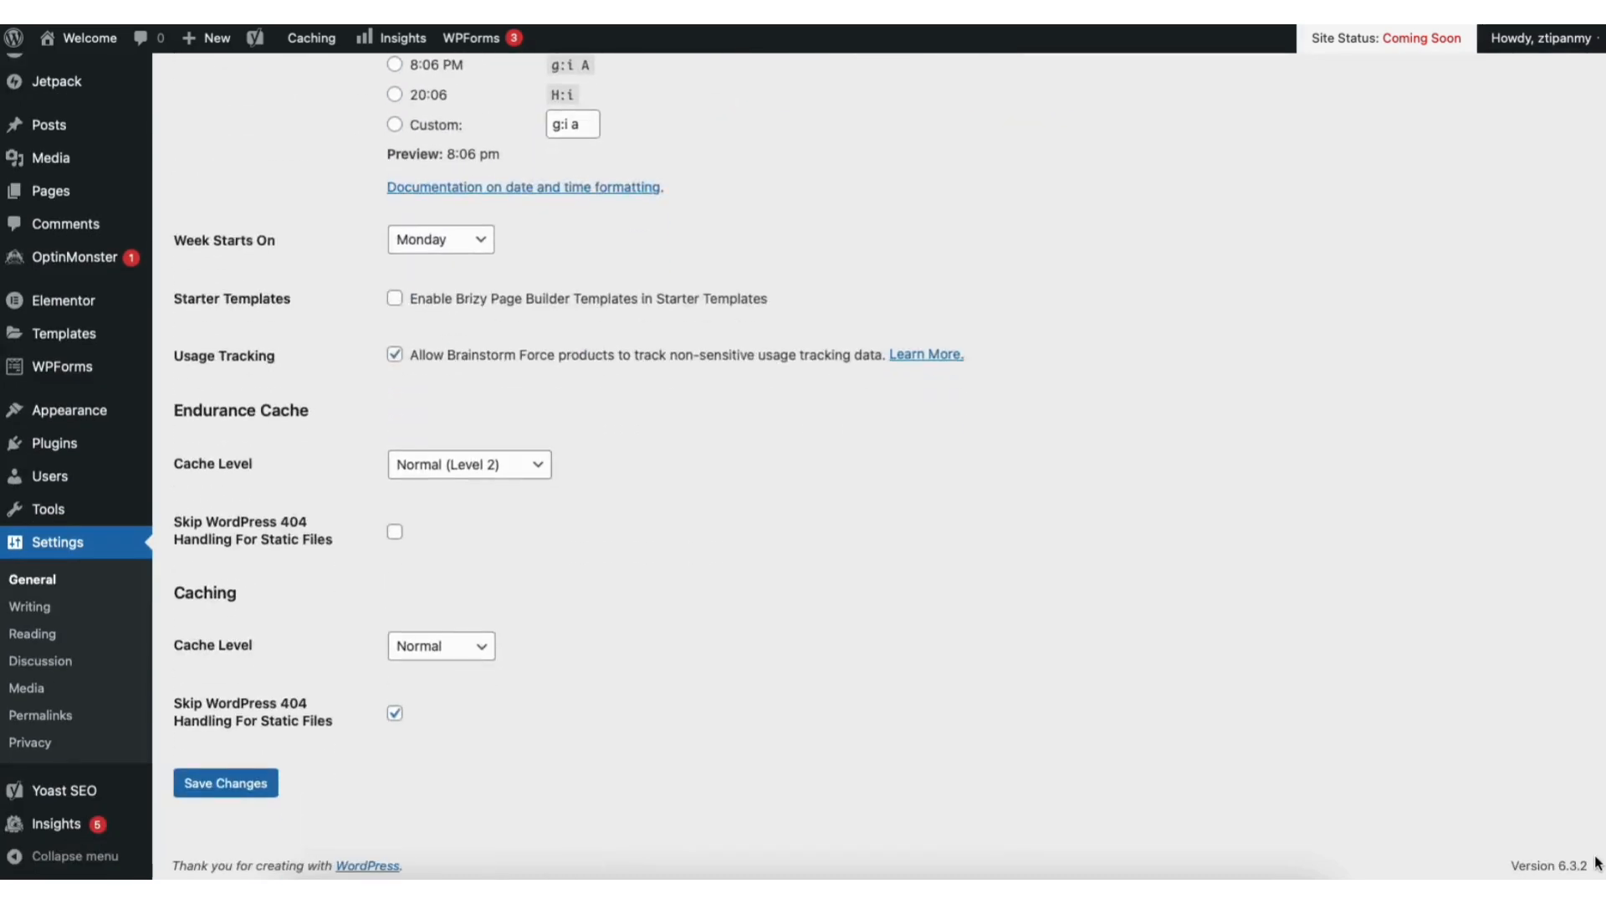
left_click(226, 783)
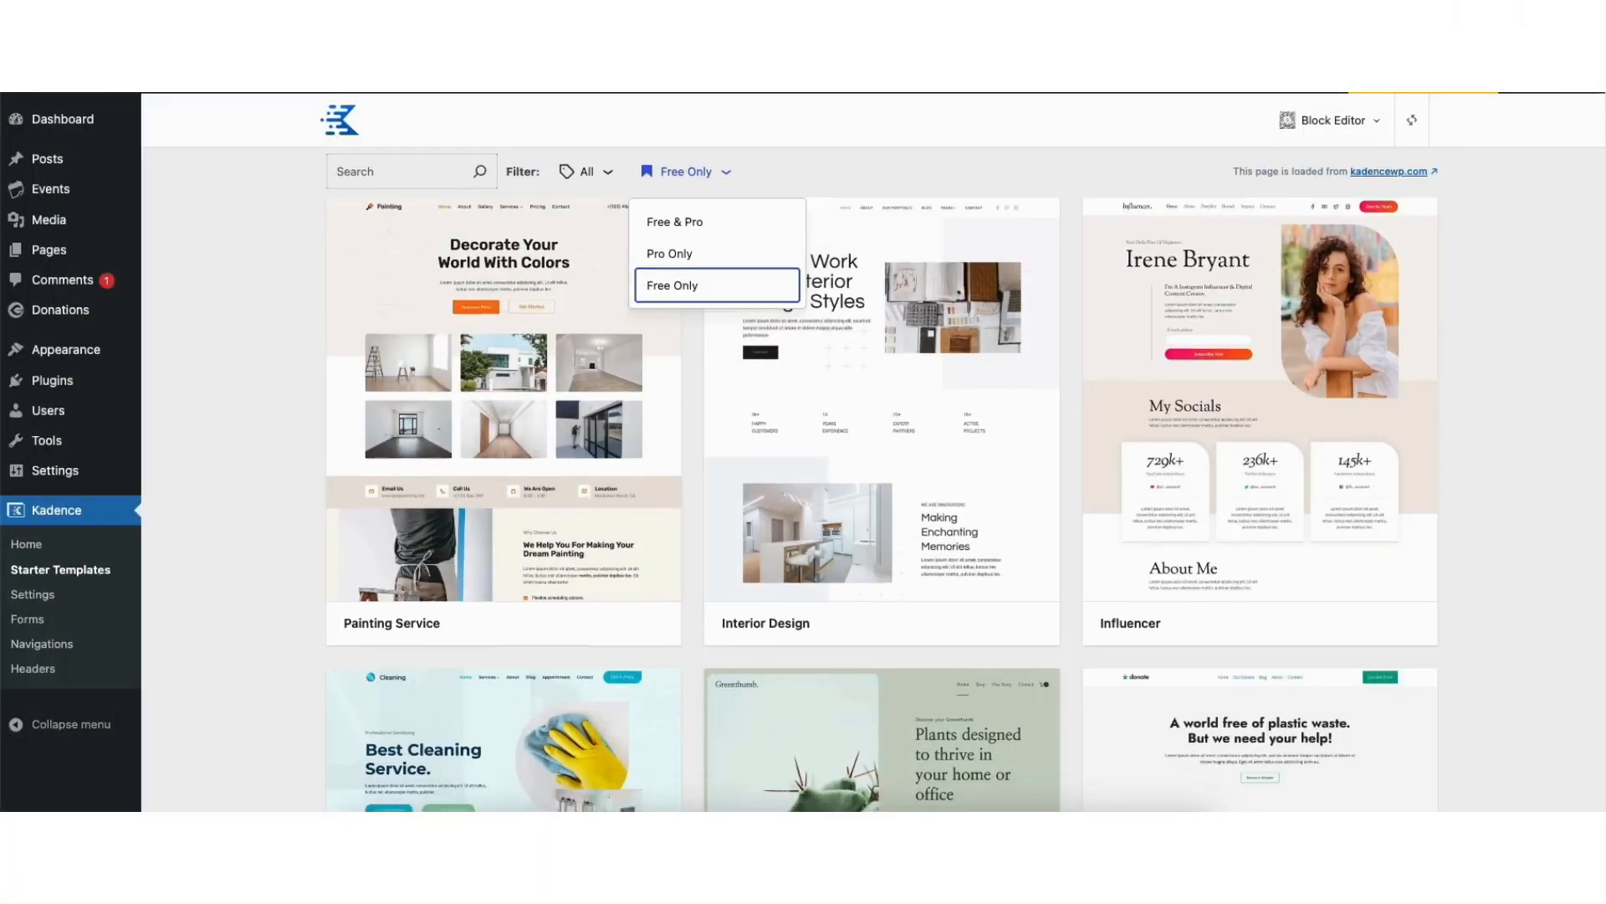
Browse the free Kadence starter templates for a suitable website design
scroll(883, 469, "down", 5)
scroll(883, 477, "down", 10)
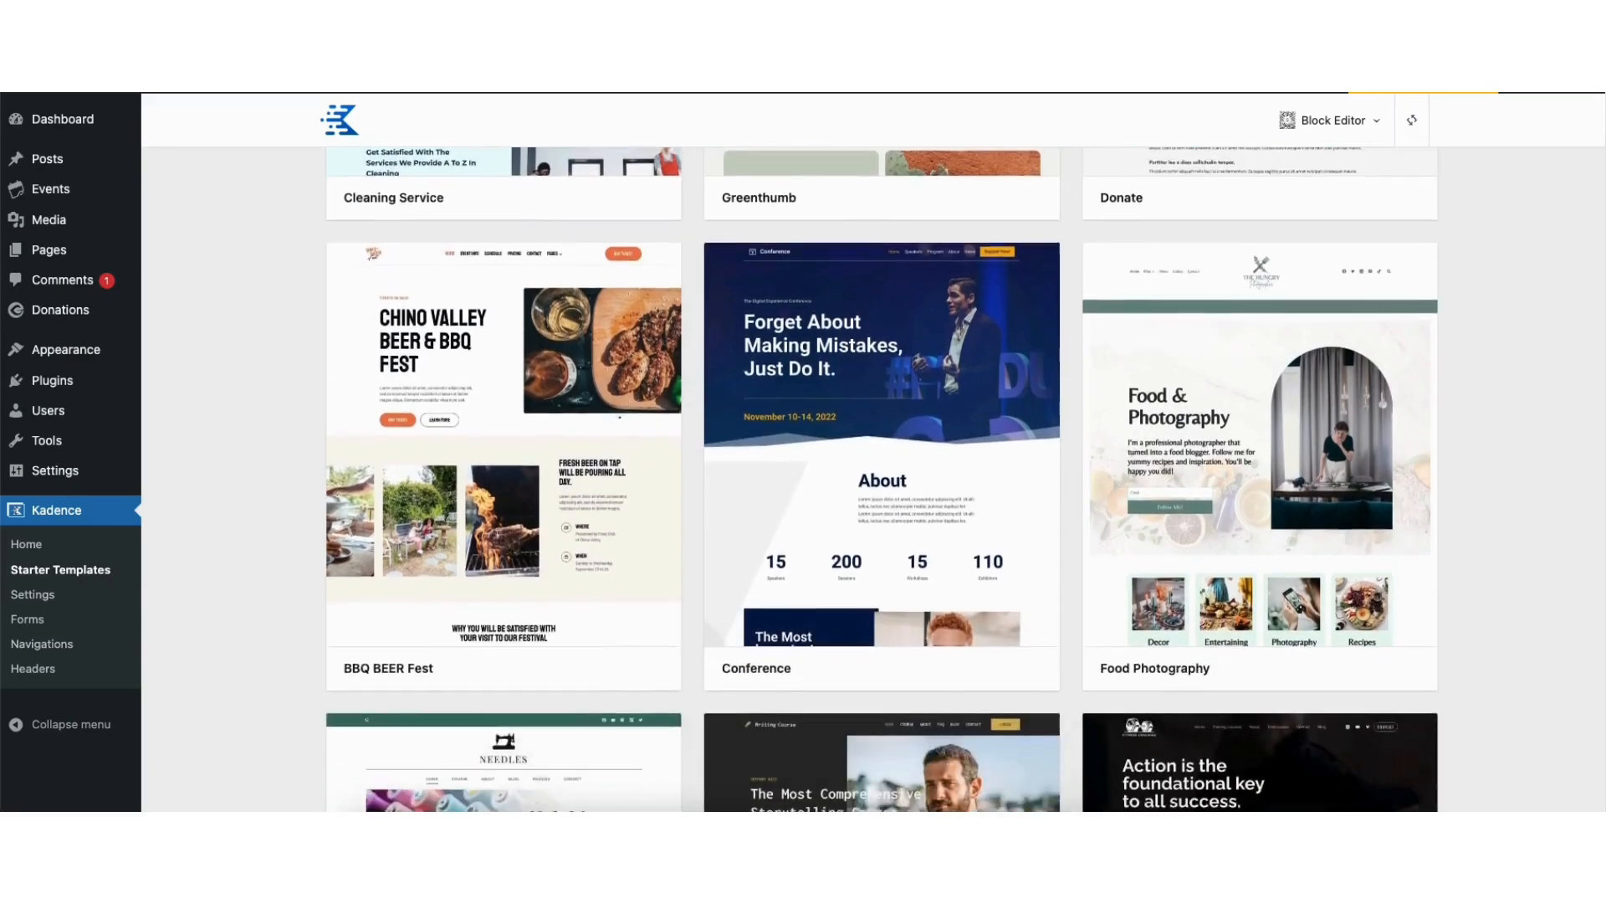
scroll(883, 477, "down", 12)
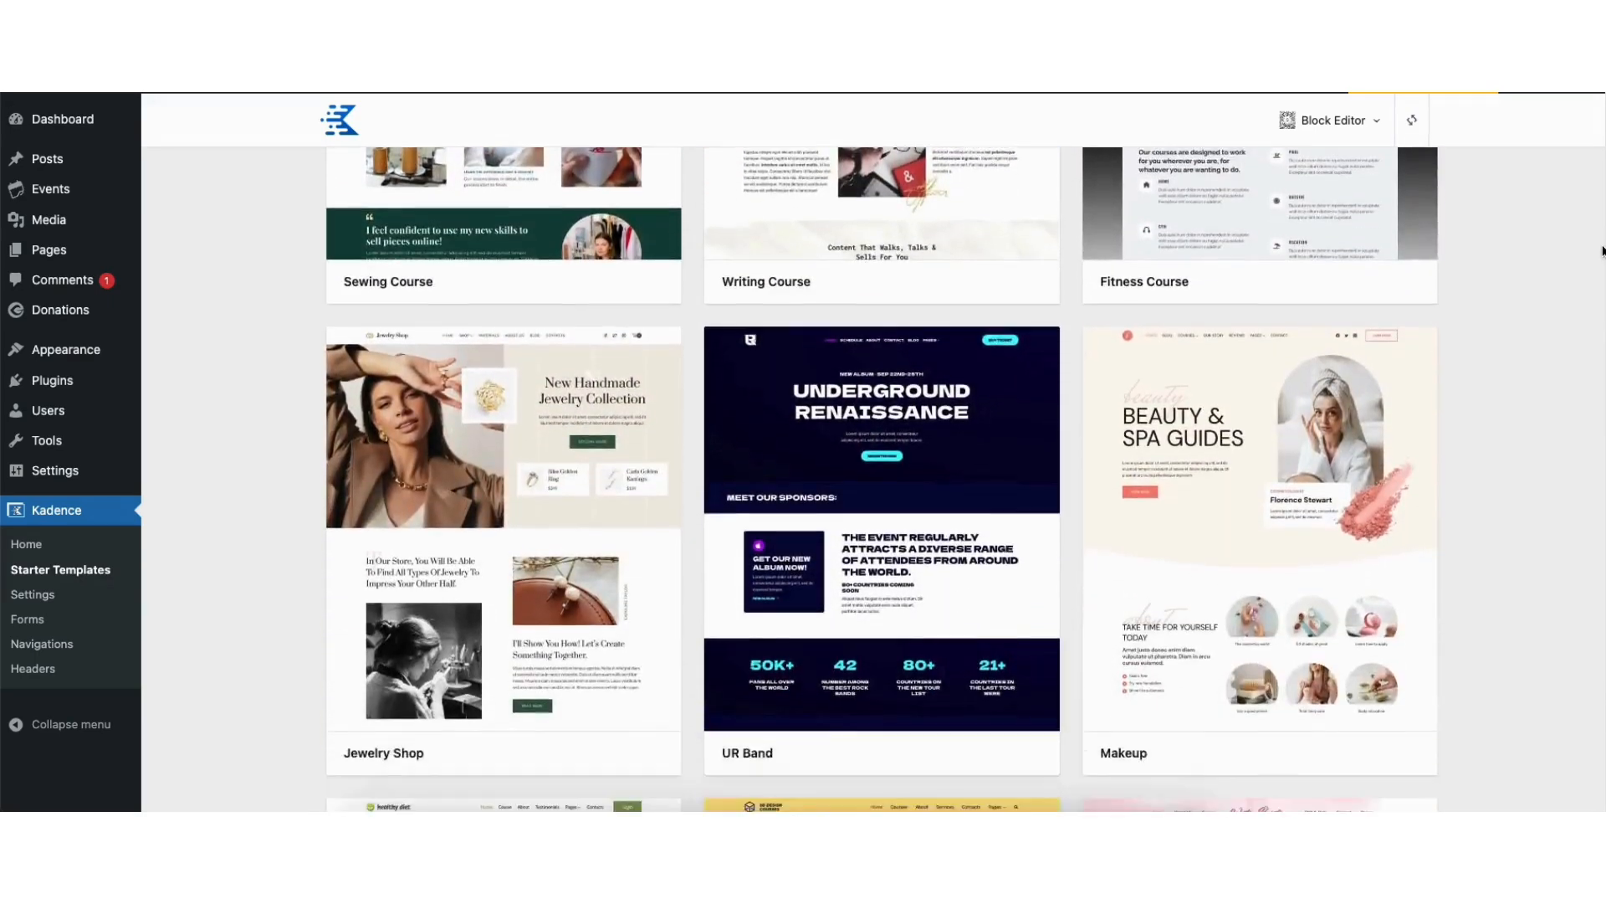
scroll(883, 477, "down", 9)
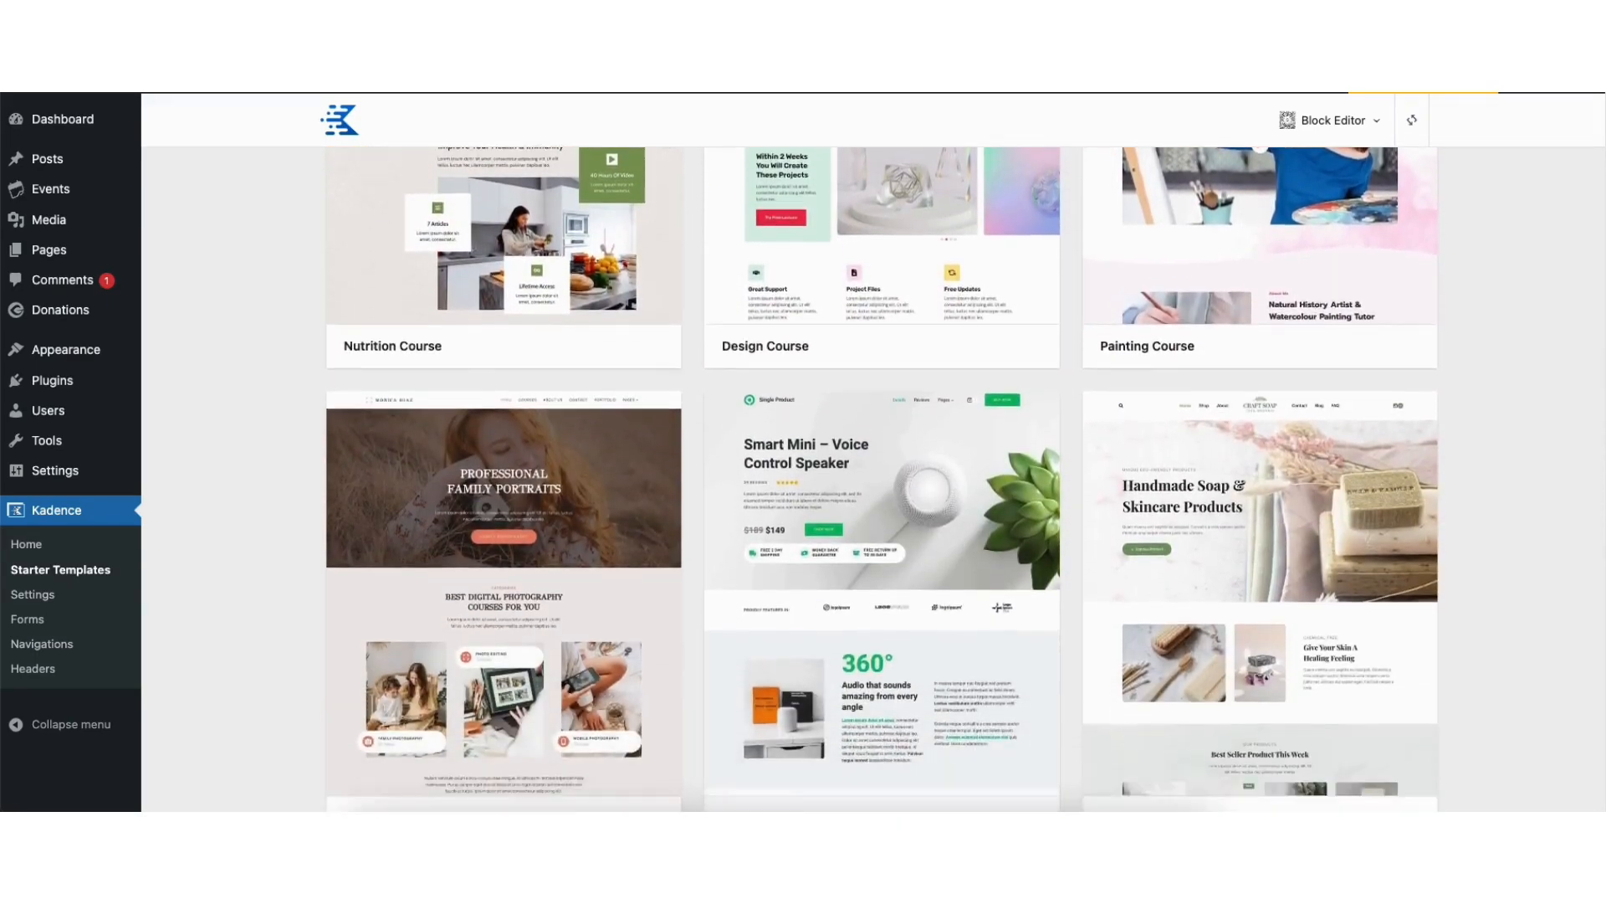
scroll(882, 477, "down", 3)
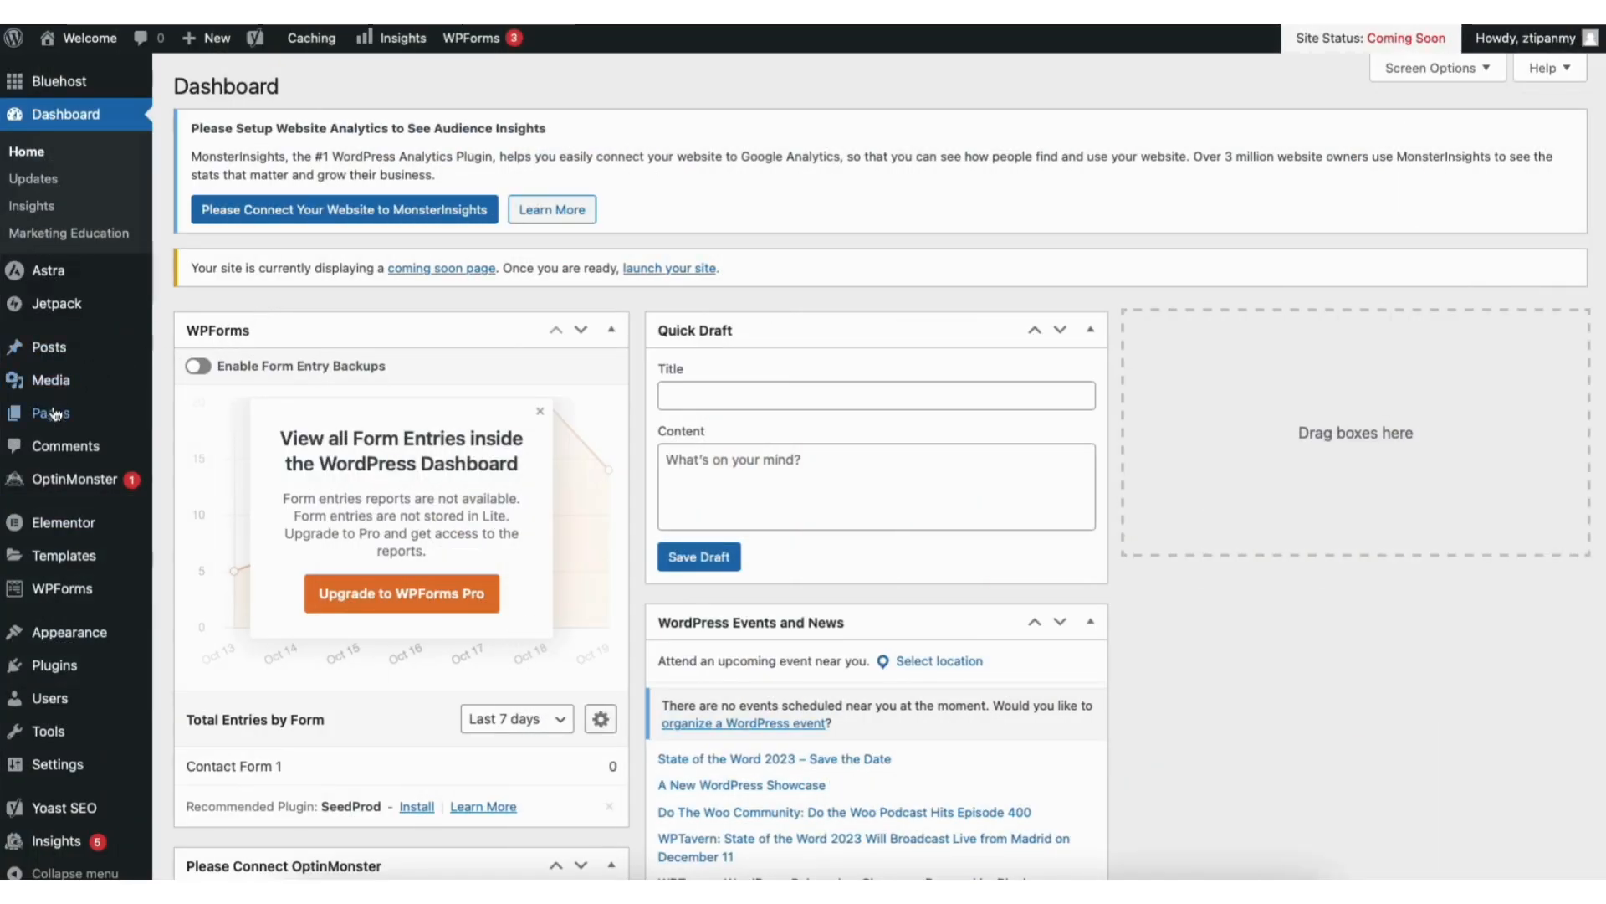
Go from the installed themes to adding a new theme, and browse the popular WordPress themes
mouse_move(70, 636)
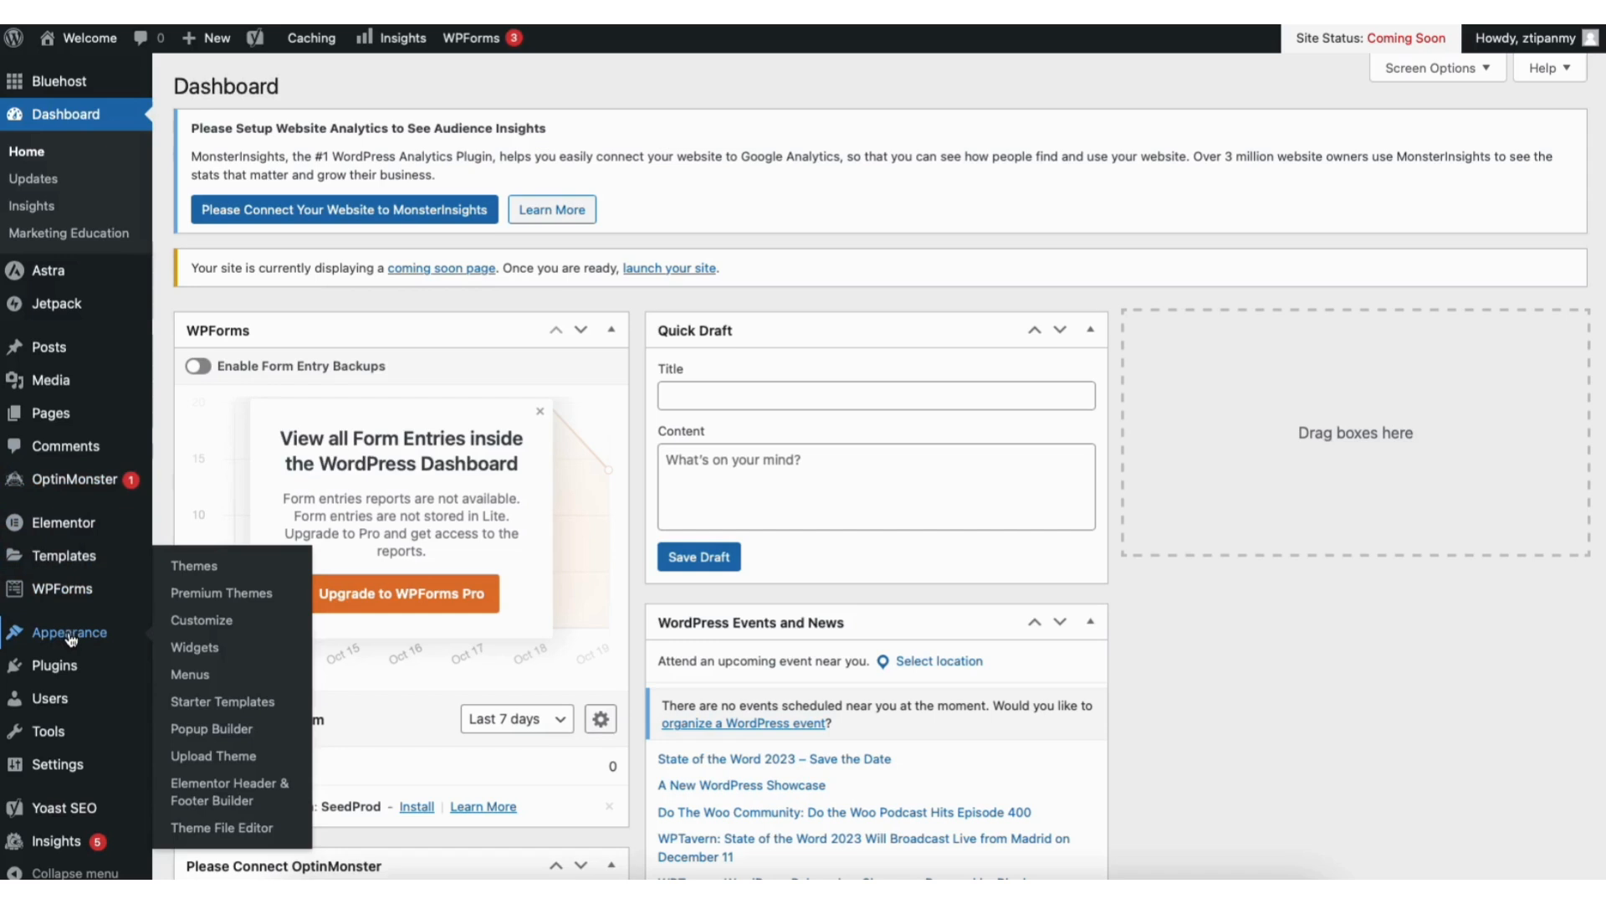
left_click(194, 565)
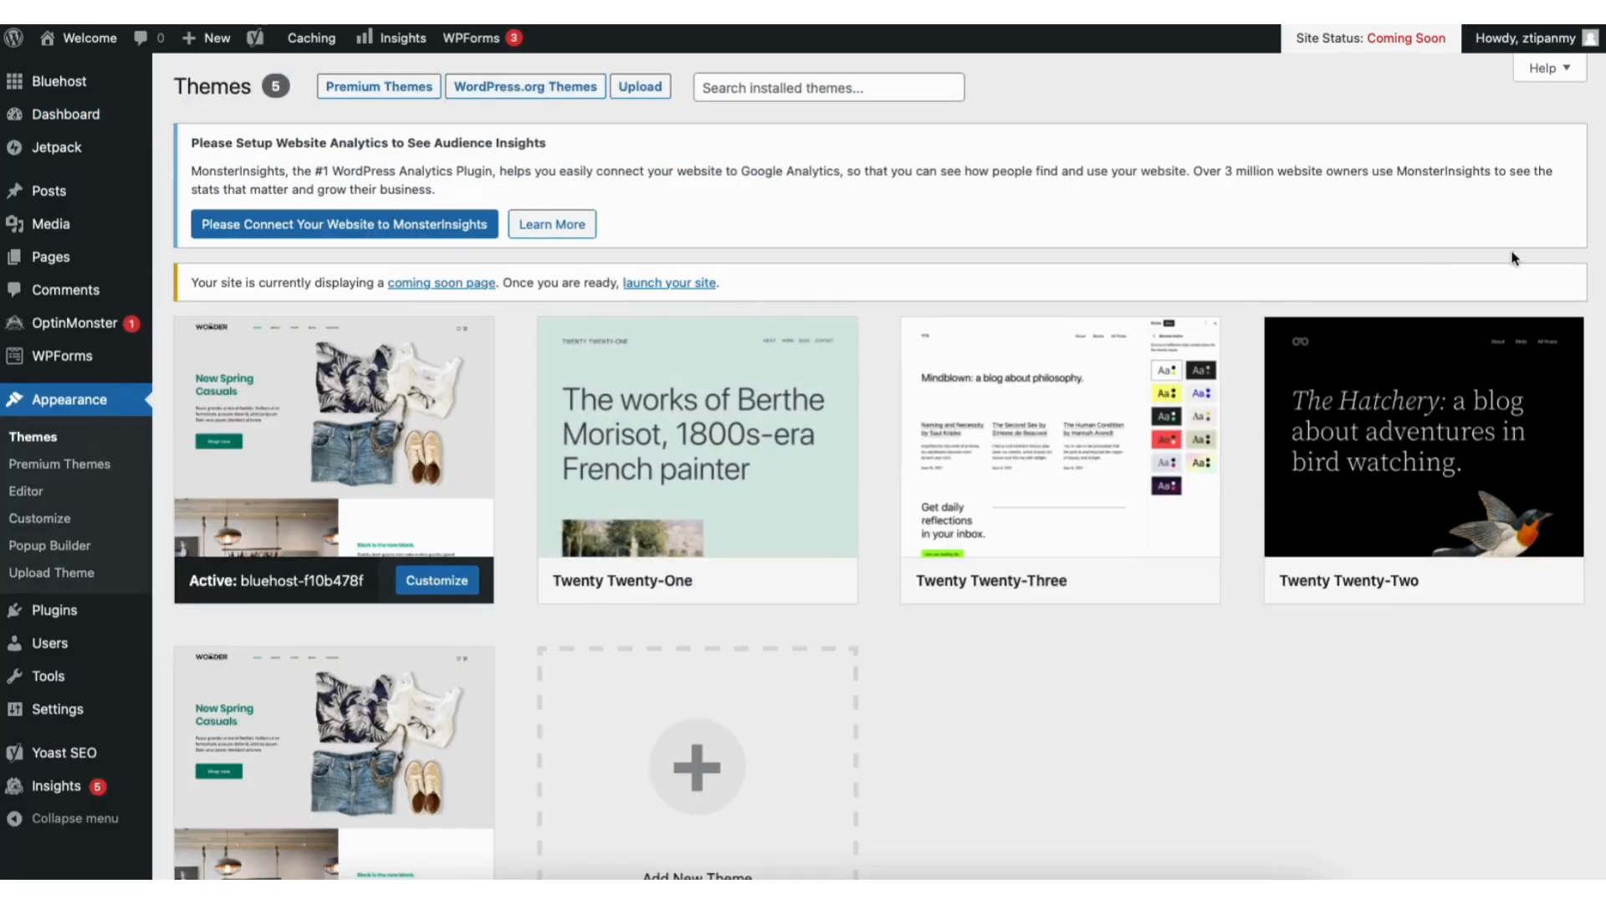
scroll(1590, 385, "down", 3)
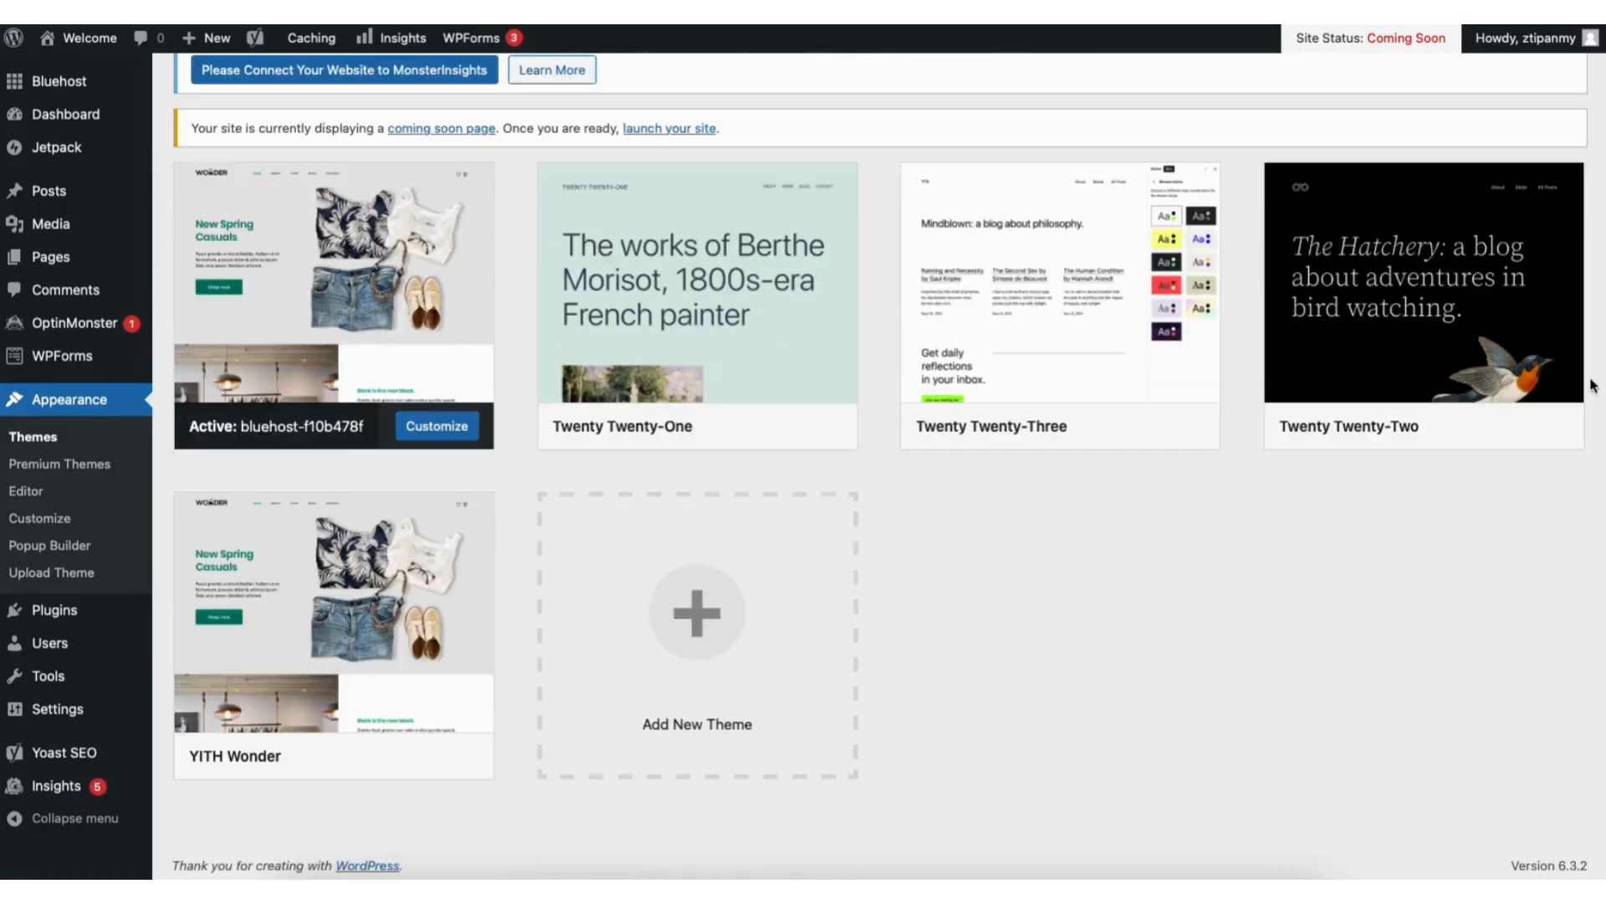
left_click(669, 649)
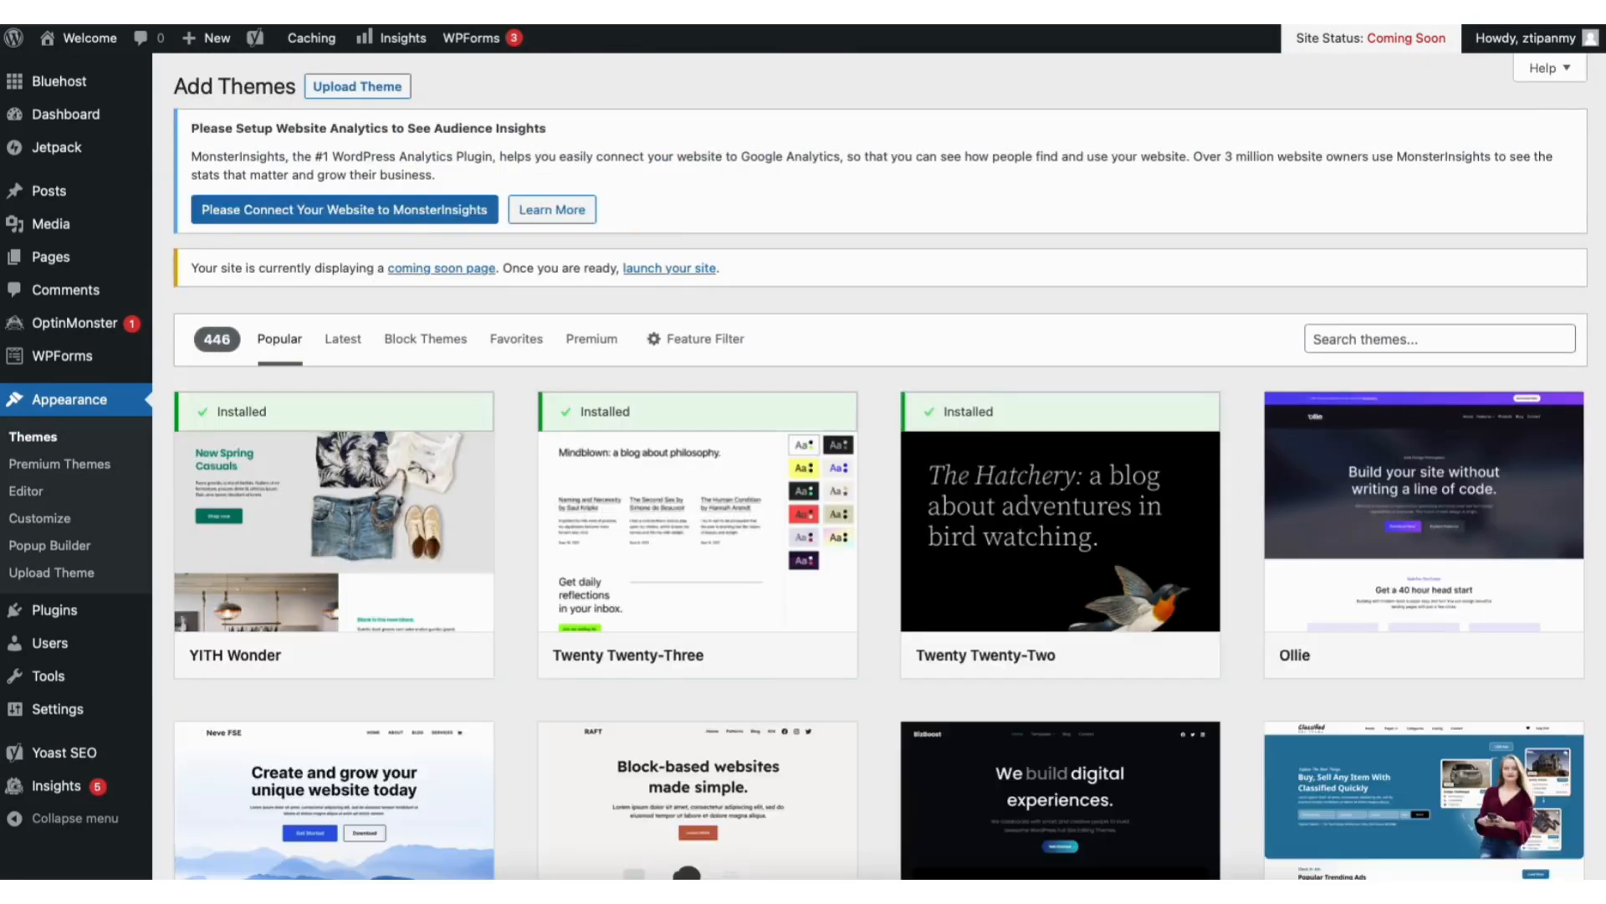
scroll(881, 467, "down", 8)
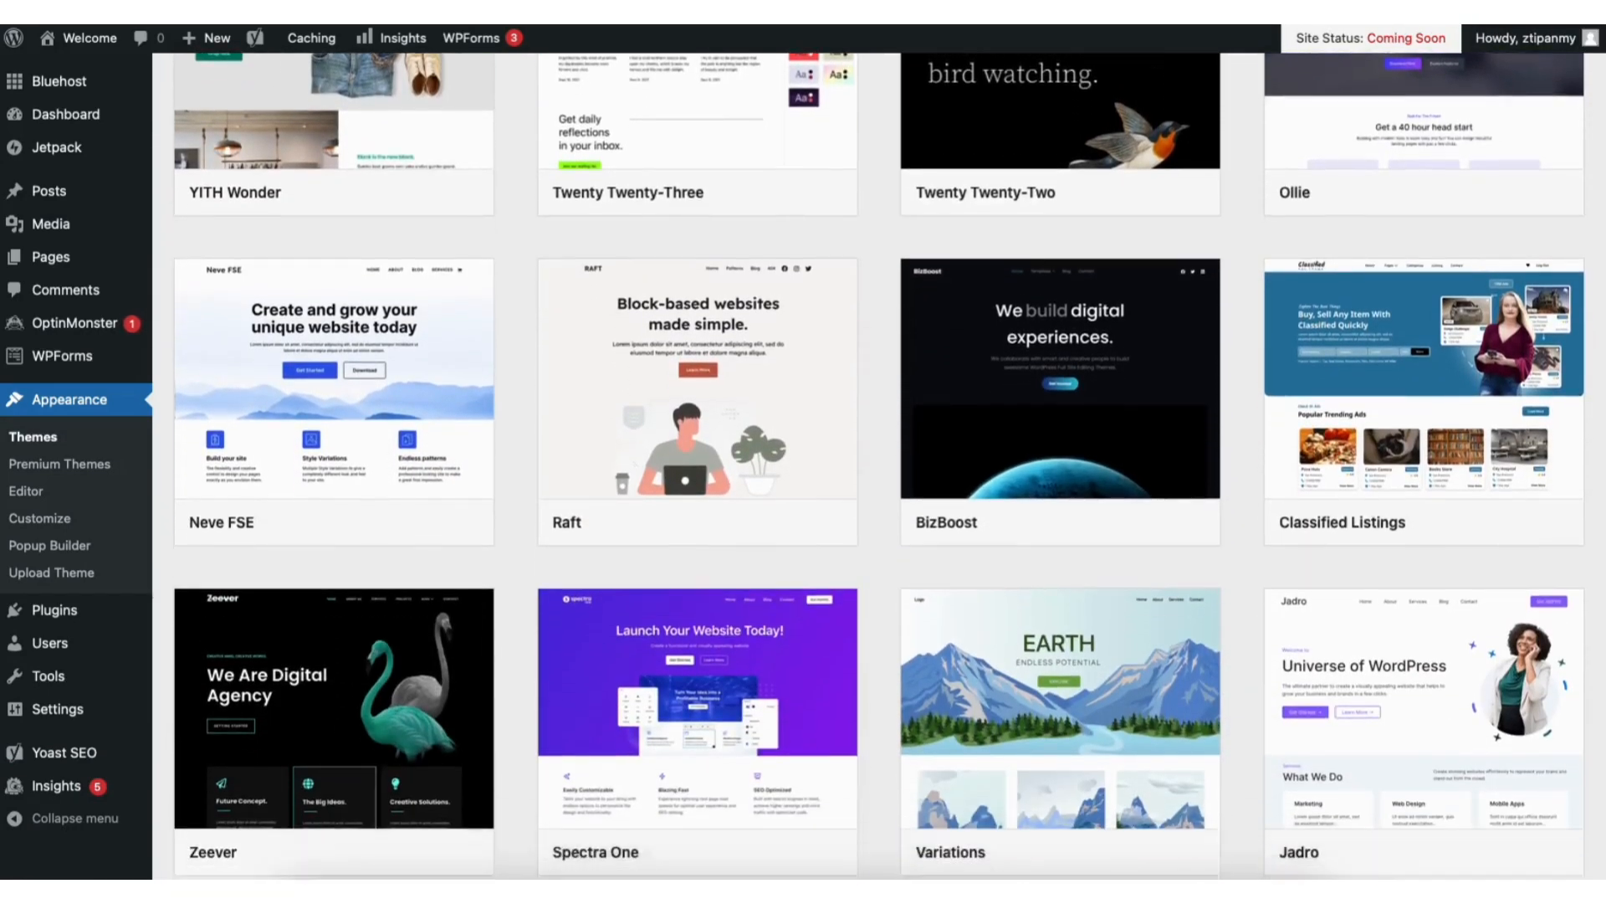
scroll(881, 467, "down", 10)
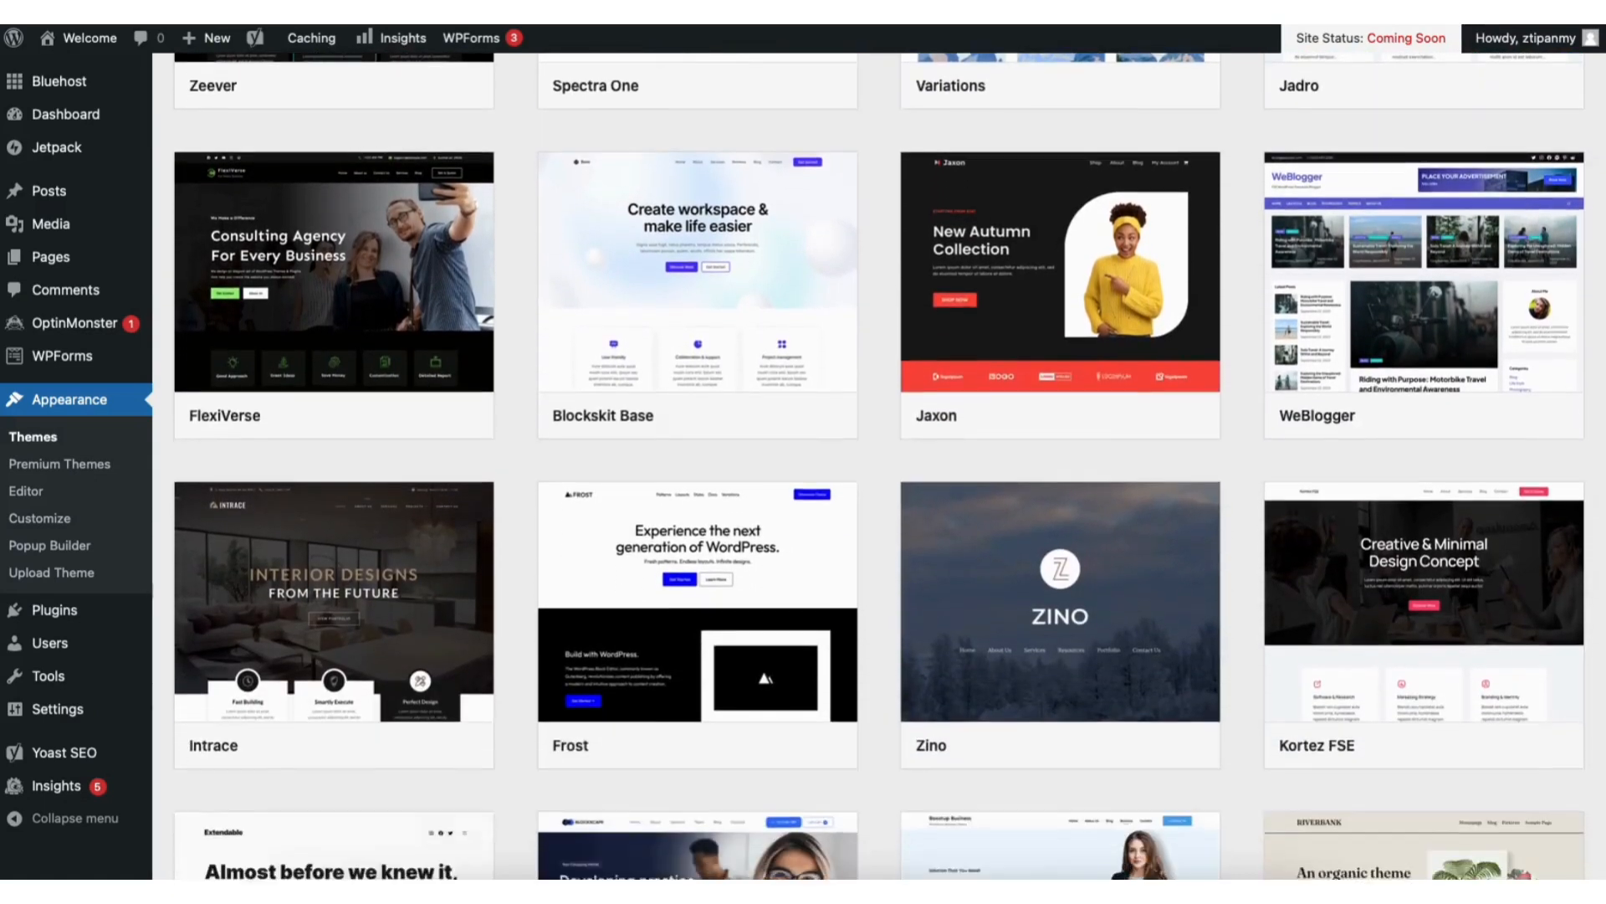
scroll(881, 466, "down", 4)
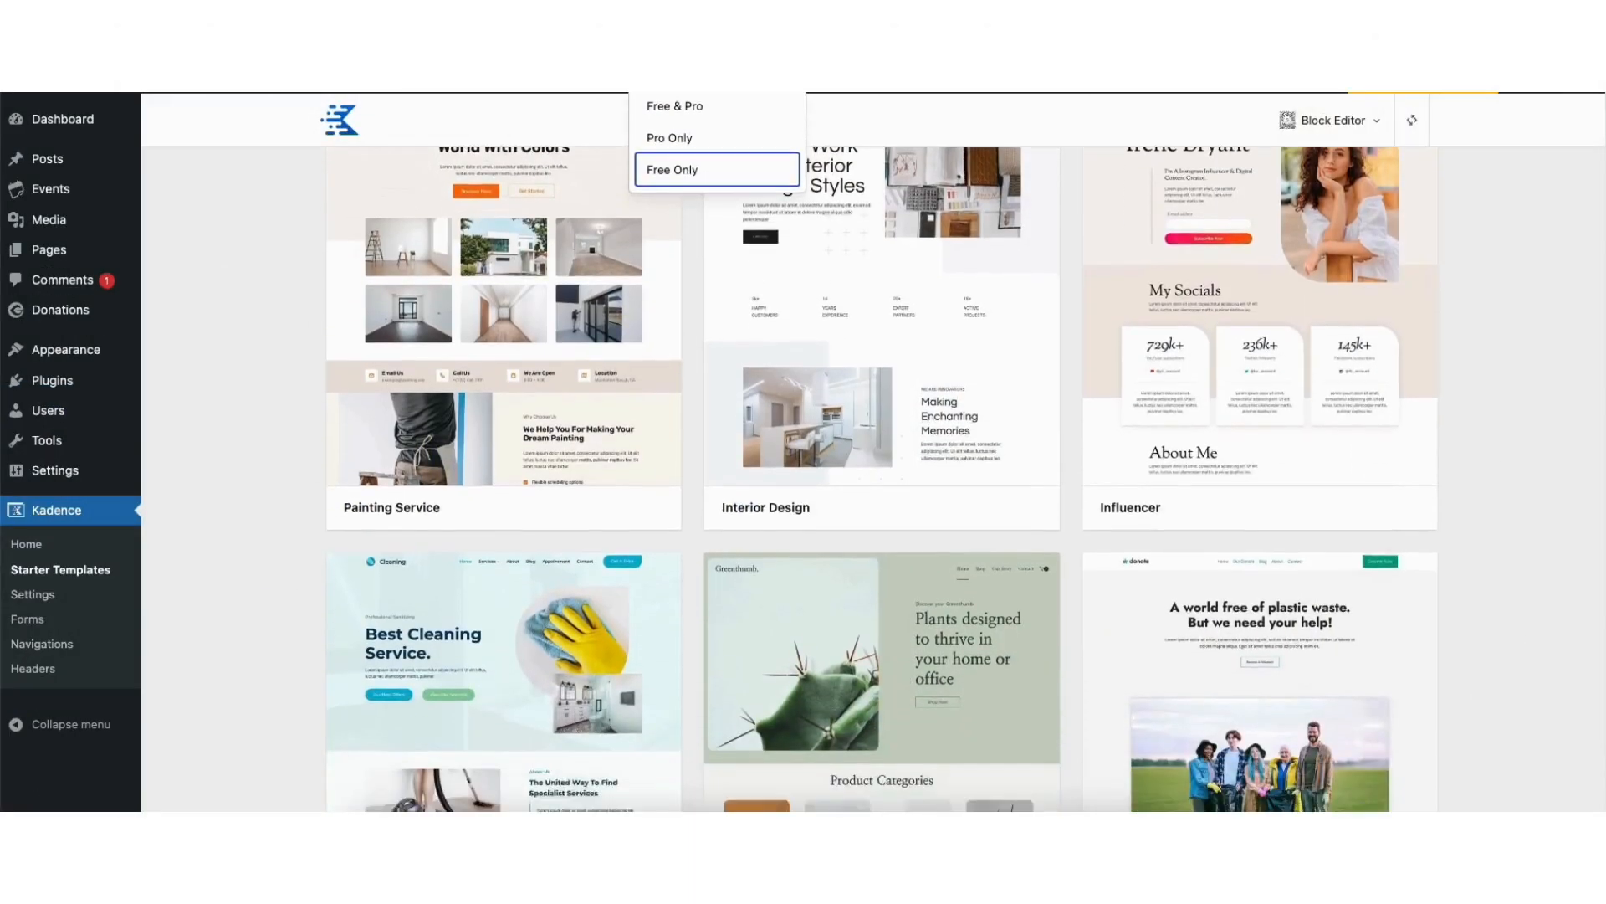
Look over the free service, event and food photography designs among the Kadence starter templates
scroll(881, 467, "down", 3)
scroll(881, 467, "down", 10)
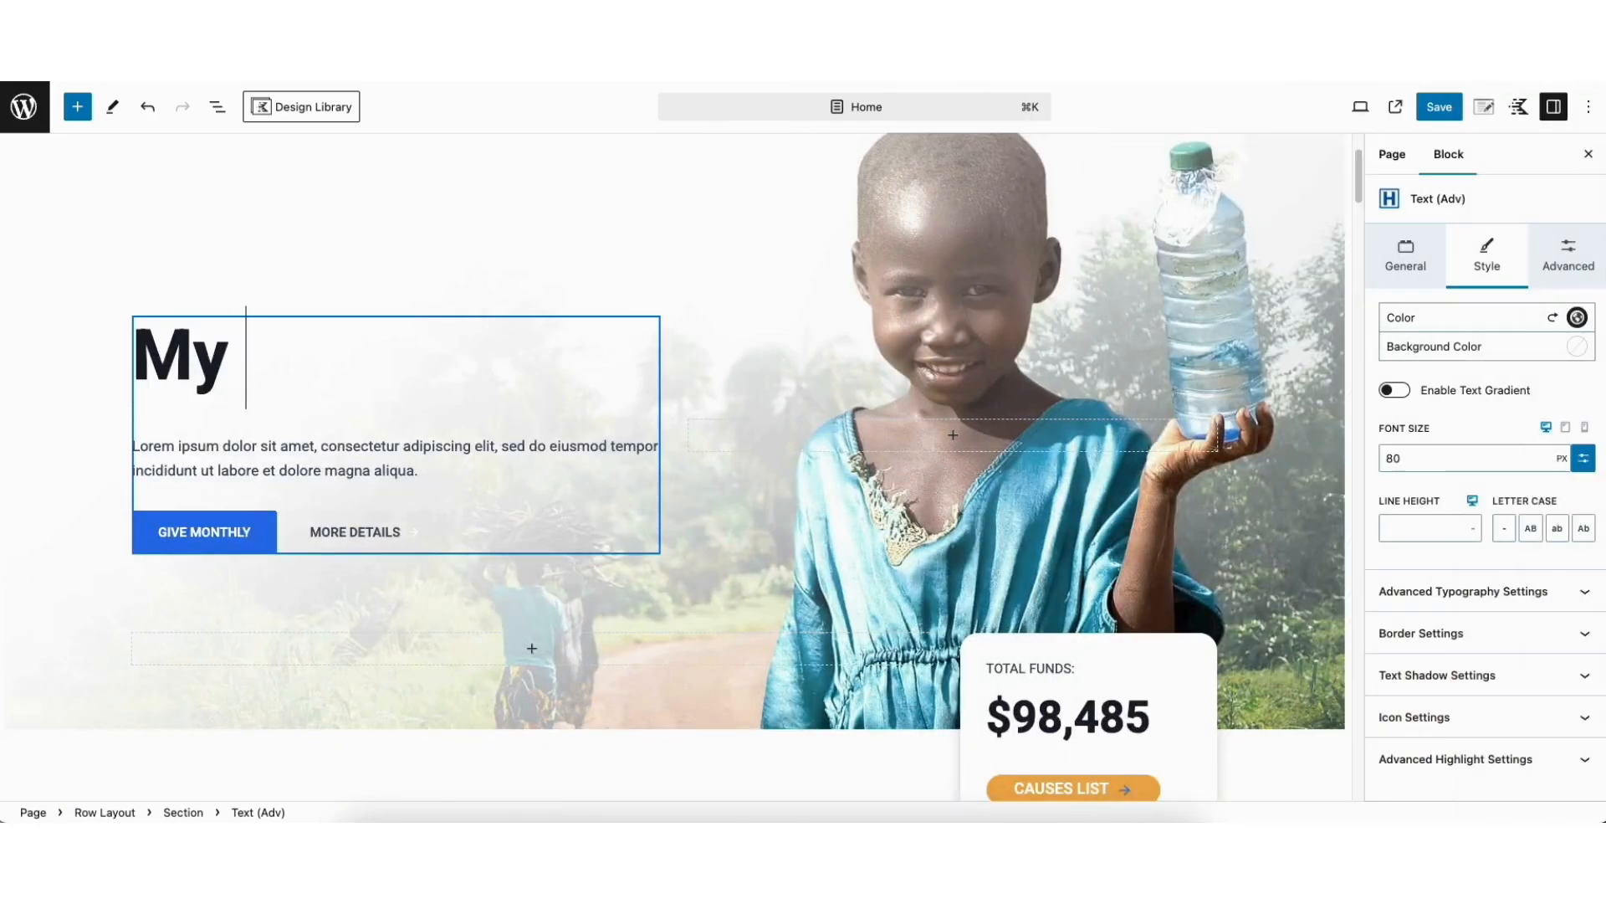
Replace the hero heading on the Home page with "My Demo Charity W"
type("Demo C")
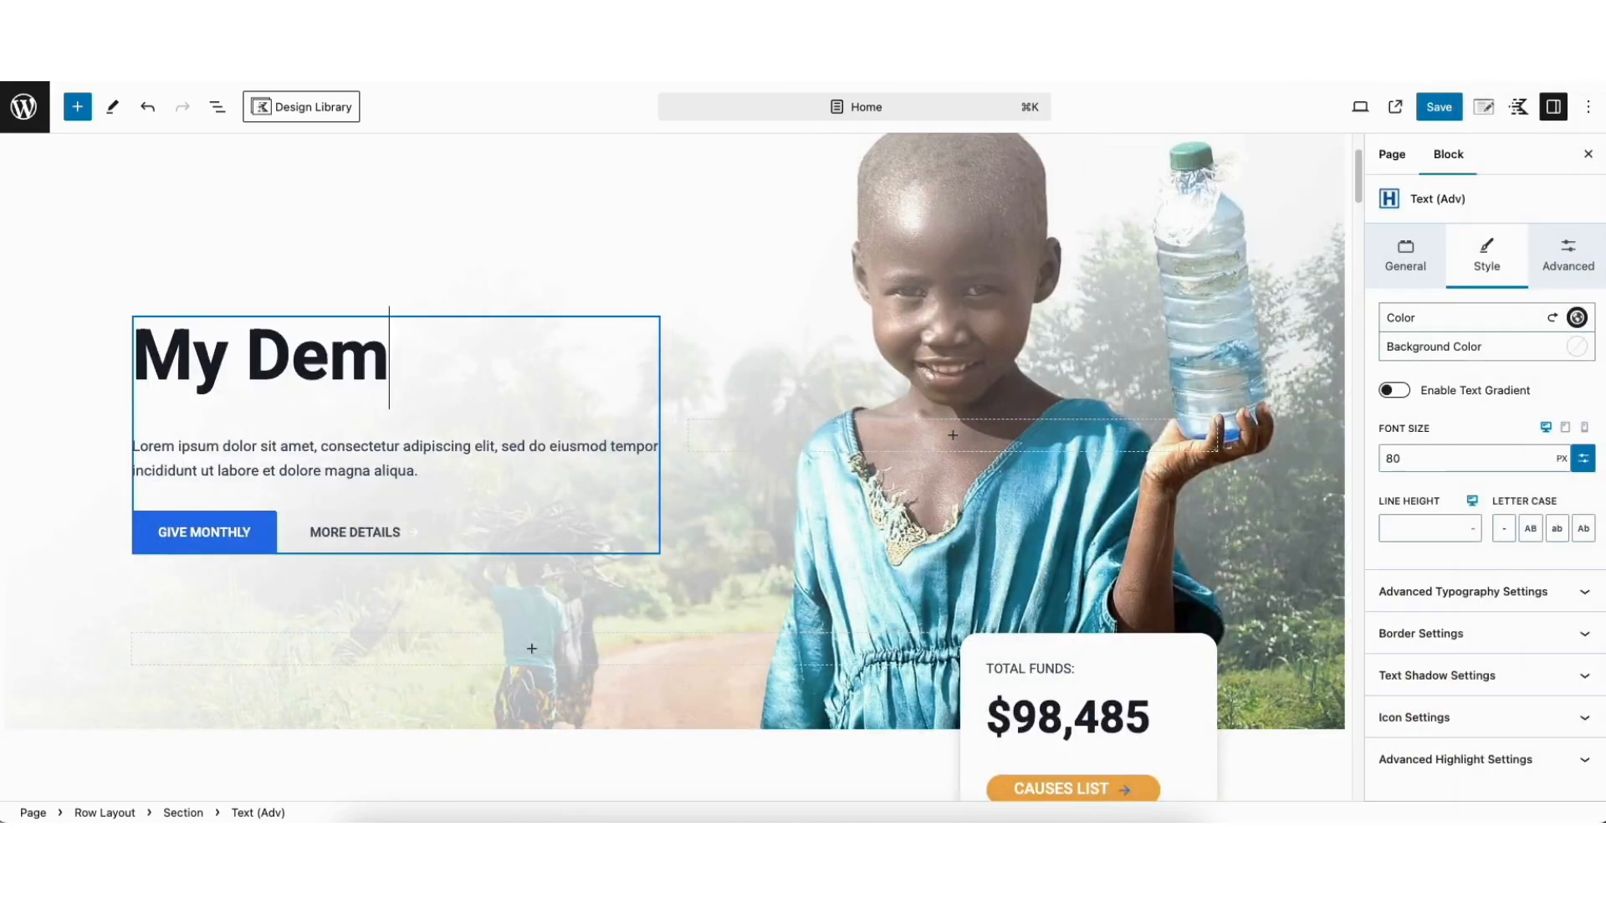
type("harity W")
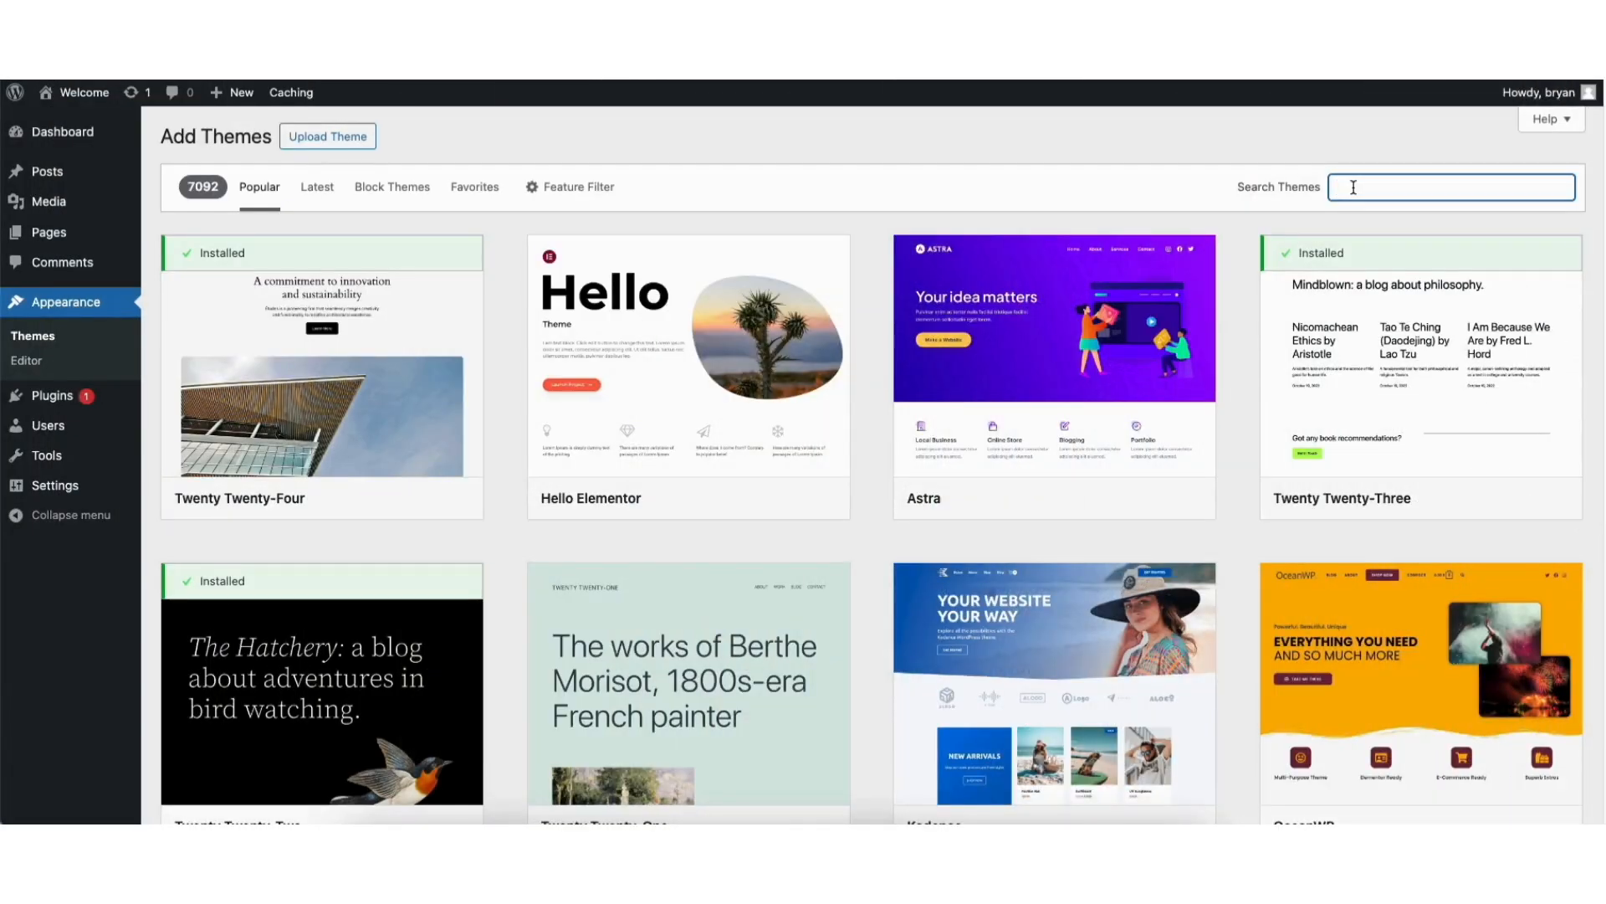
Search the themes for kadence, then install and activate the Kadence theme
type("kadence")
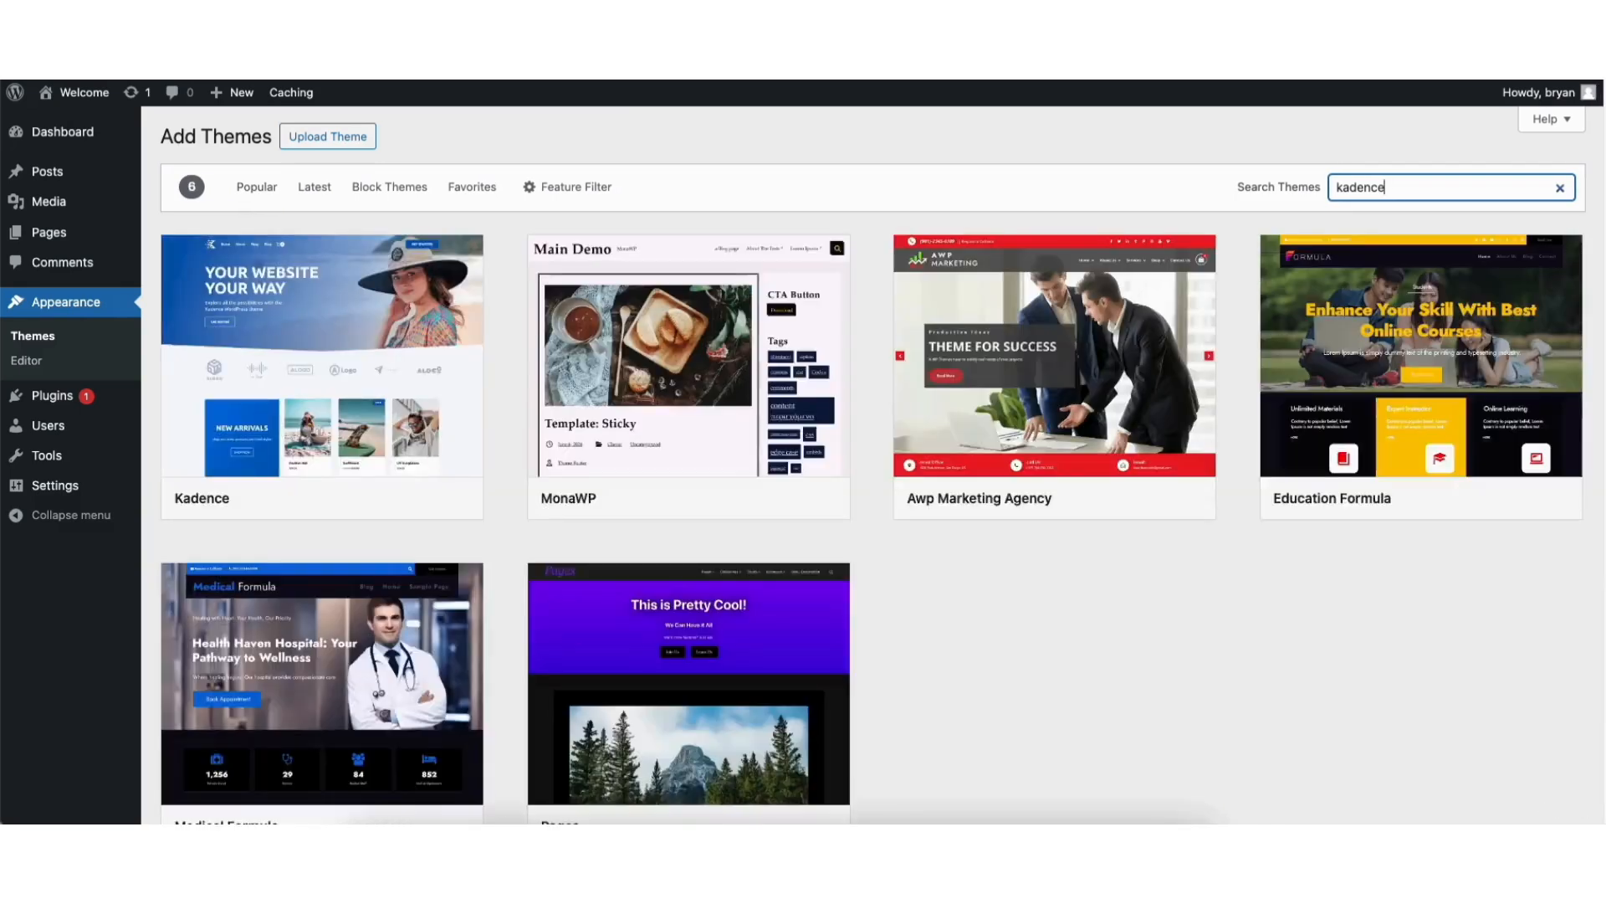
mouse_move(221, 375)
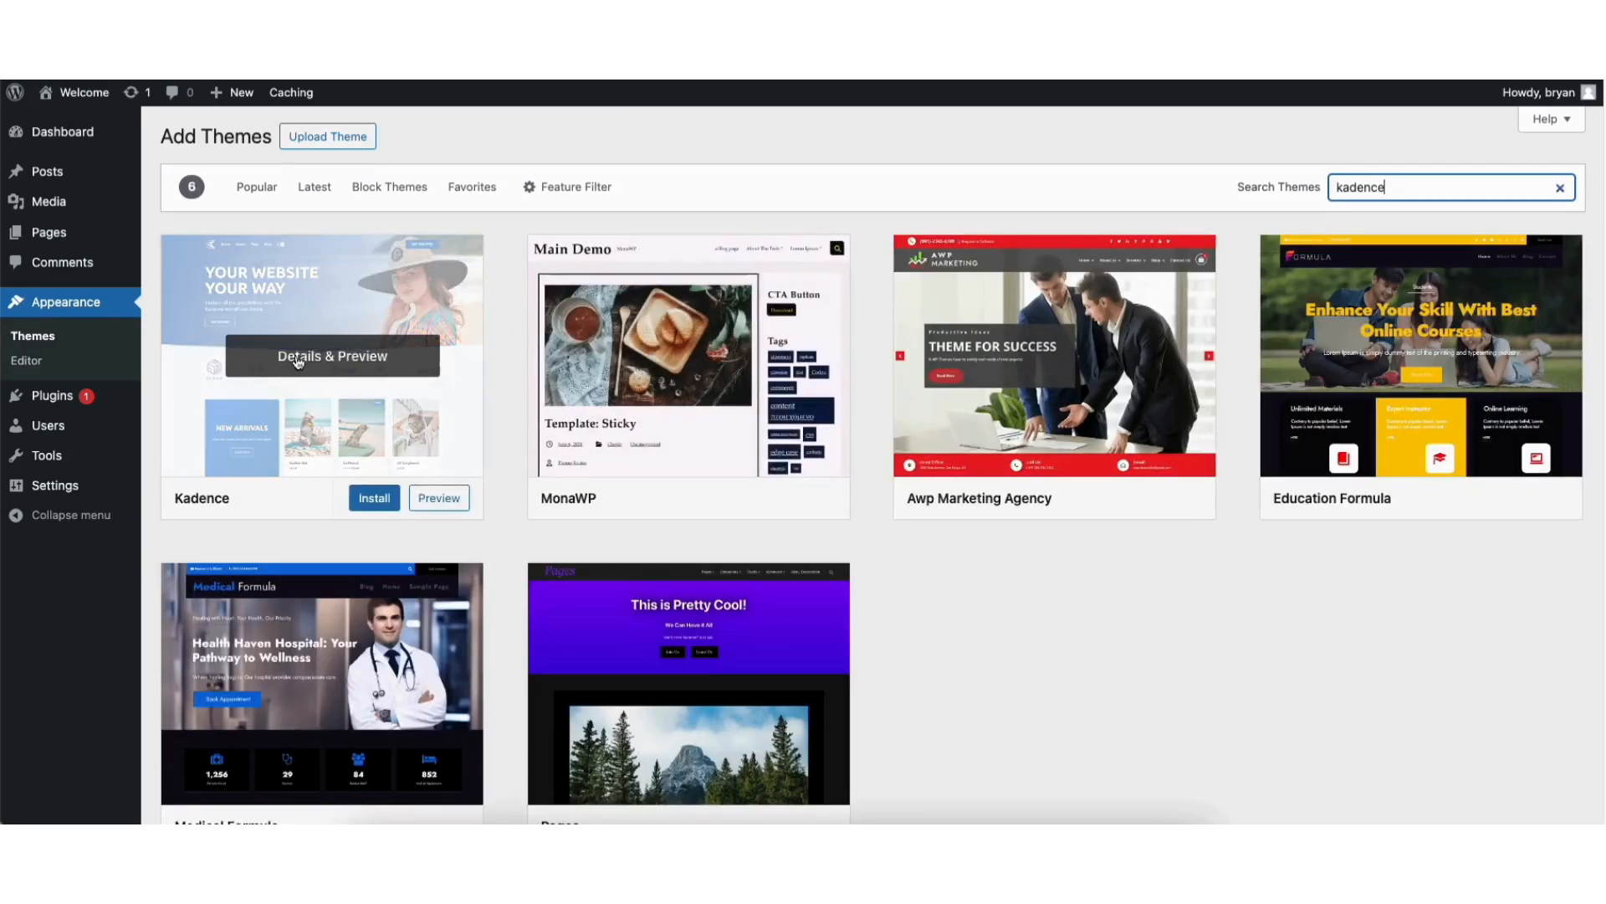
left_click(371, 500)
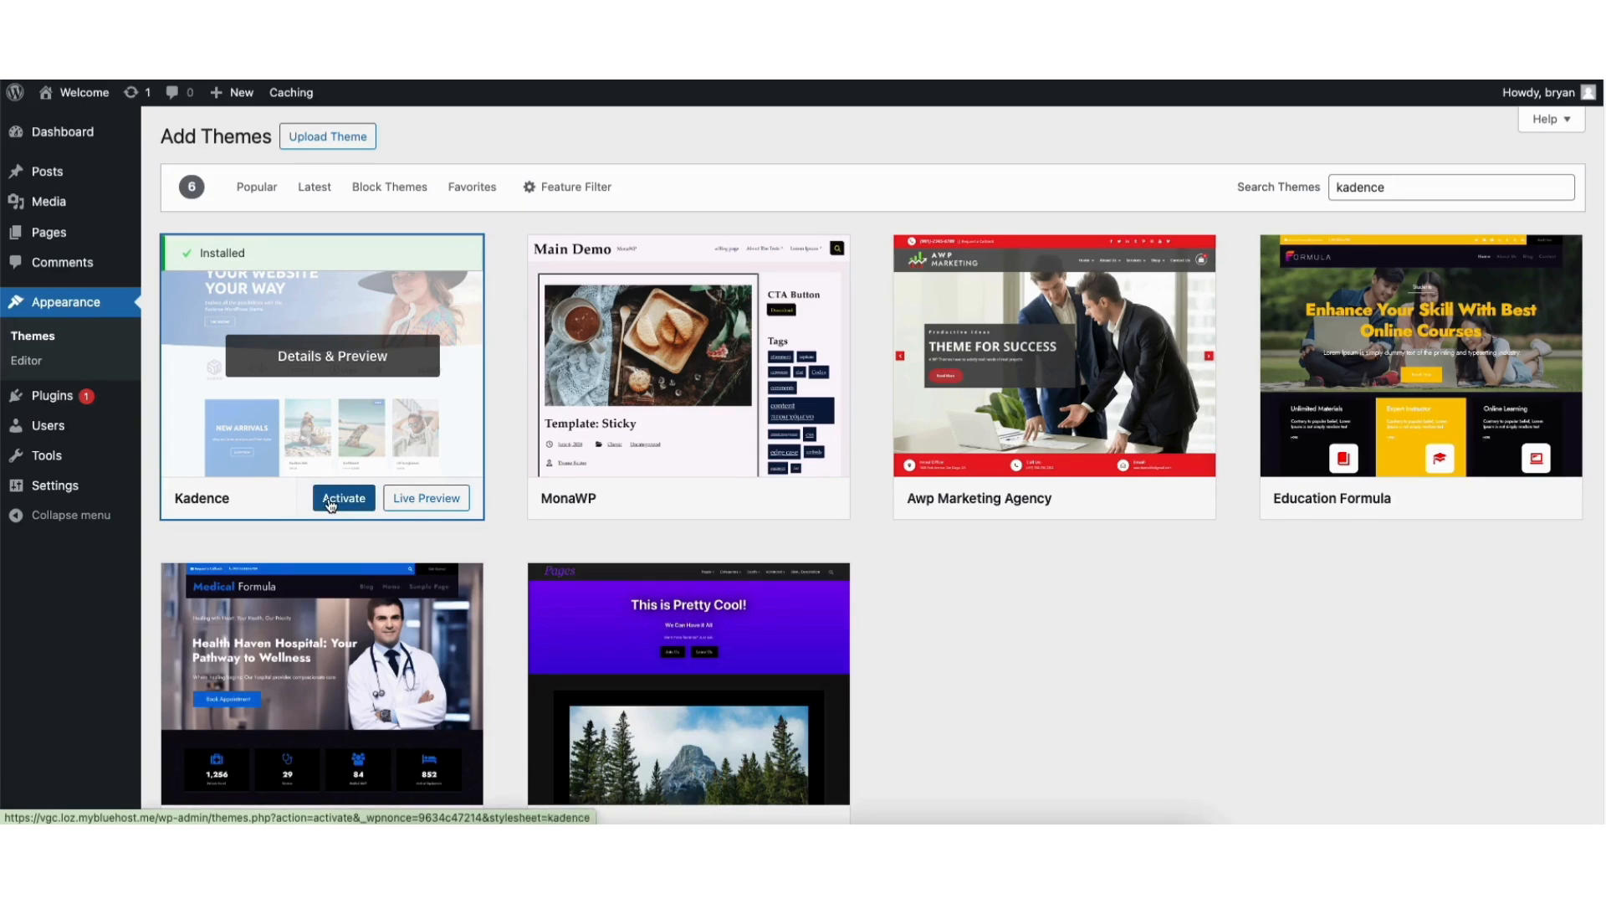
left_click(329, 501)
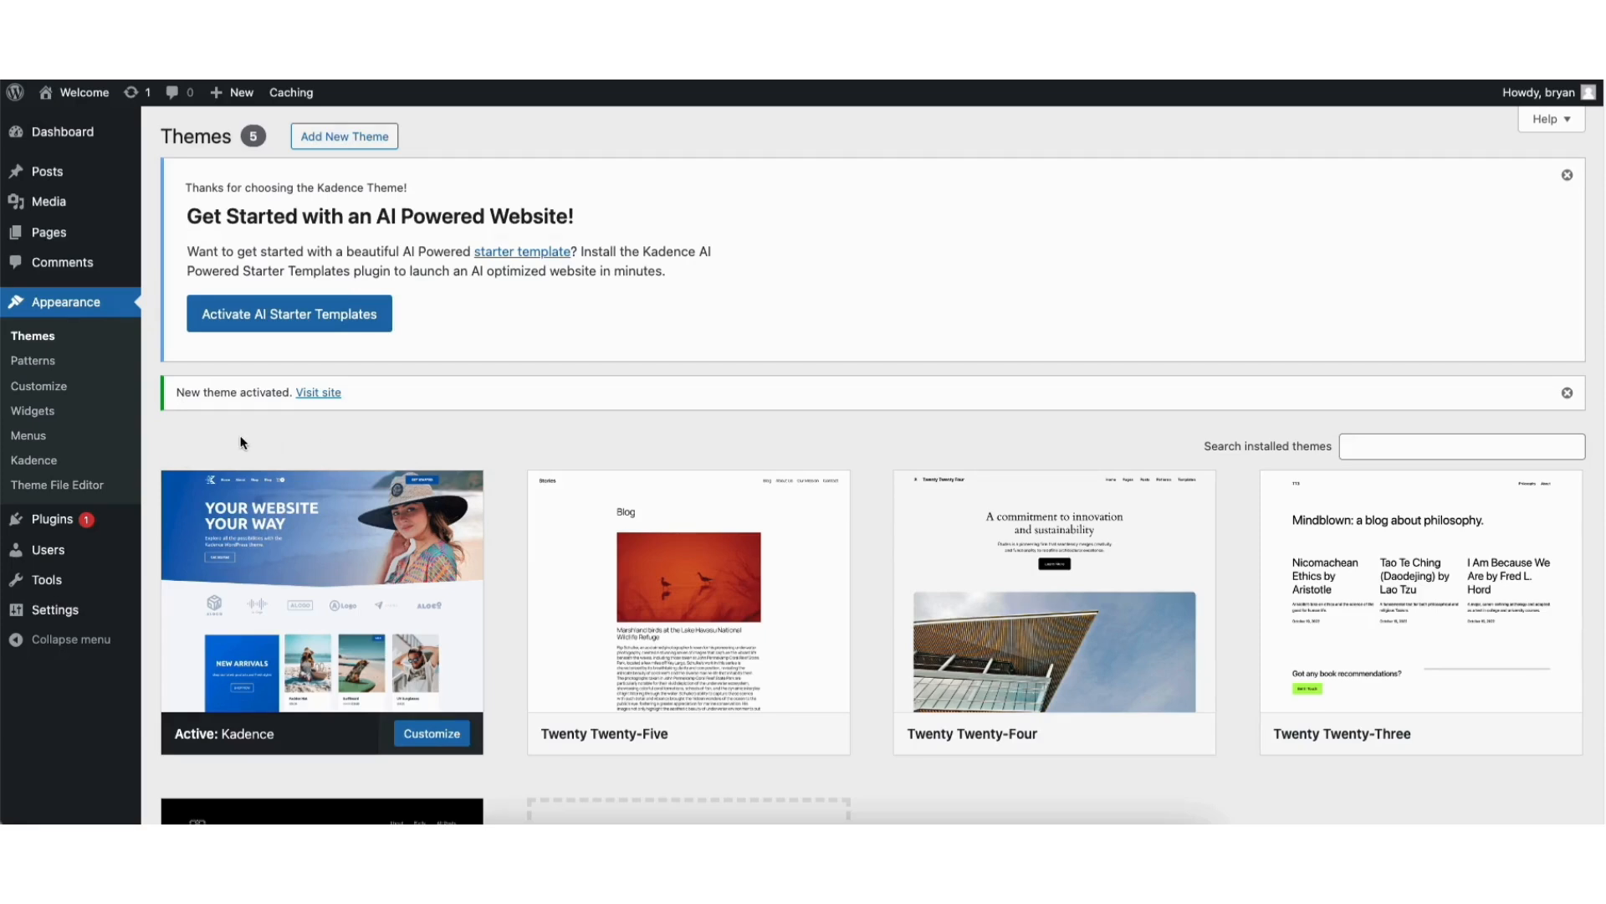
Install the starter templates from the Kadence theme's settings page and choose the Classic Starter Templates over the AI ones
left_click(34, 465)
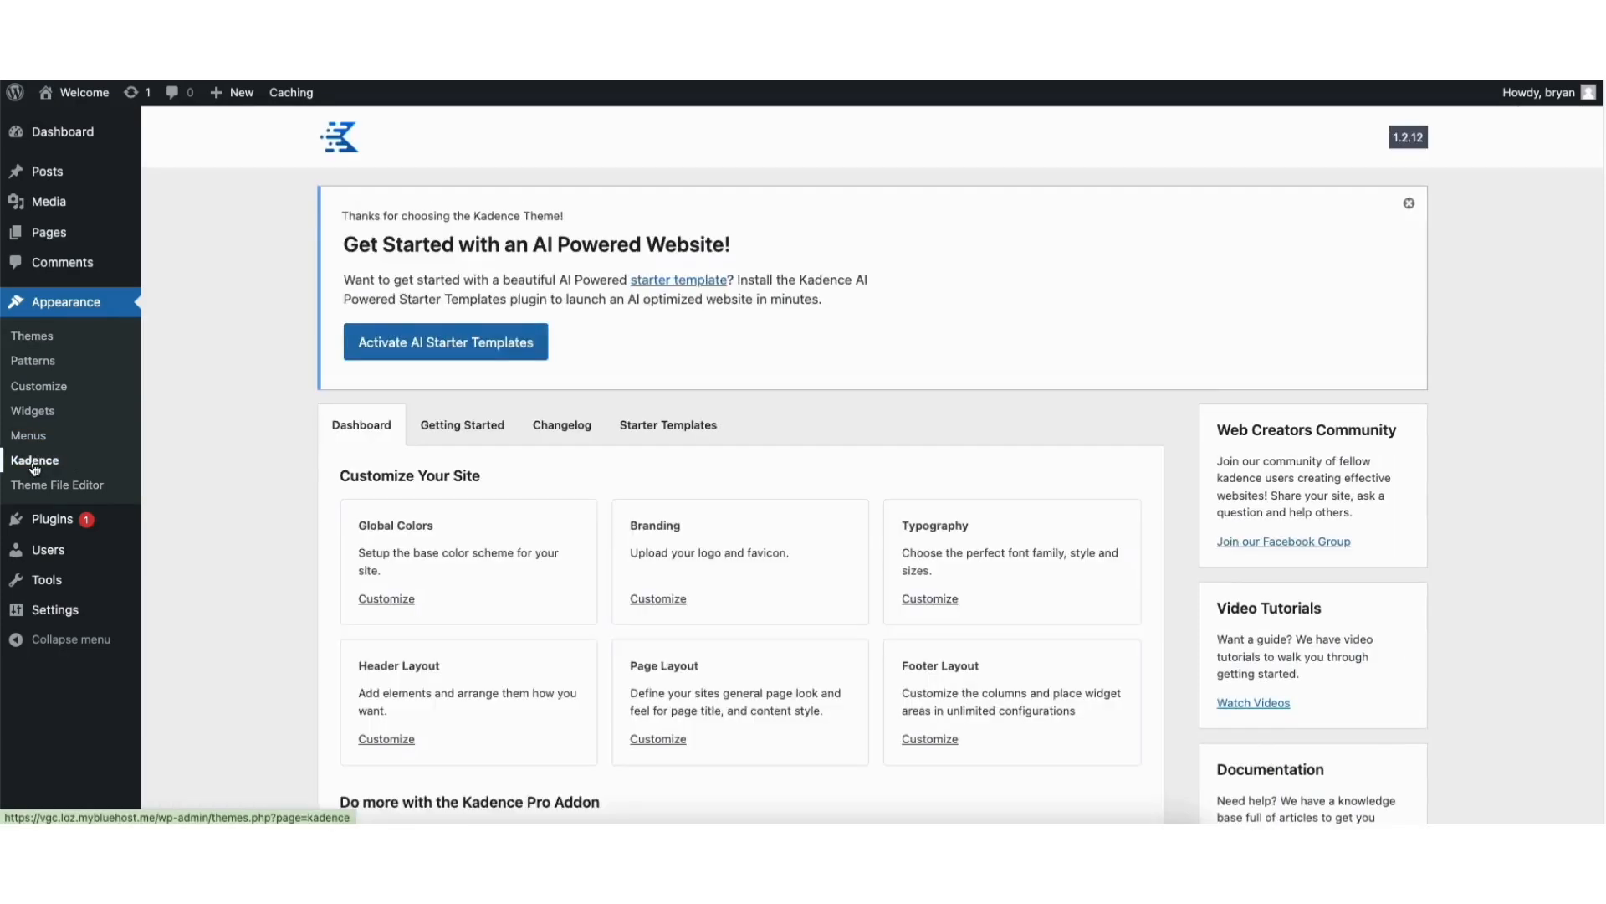
left_click(655, 429)
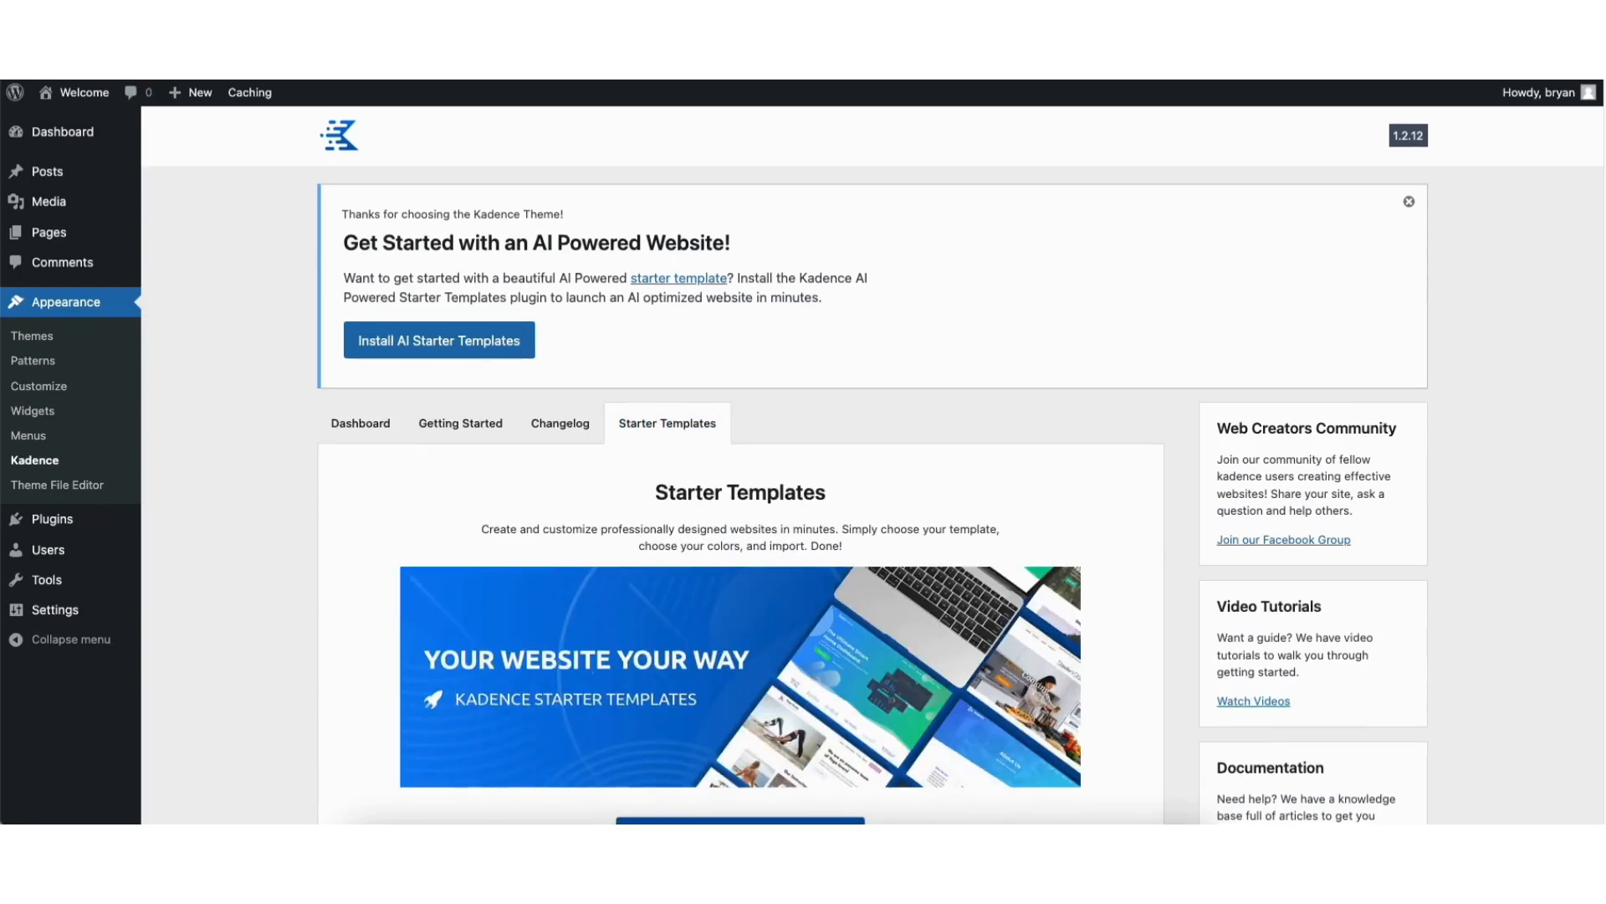
scroll(1602, 316, "down", 2)
scroll(1603, 317, "down", 2)
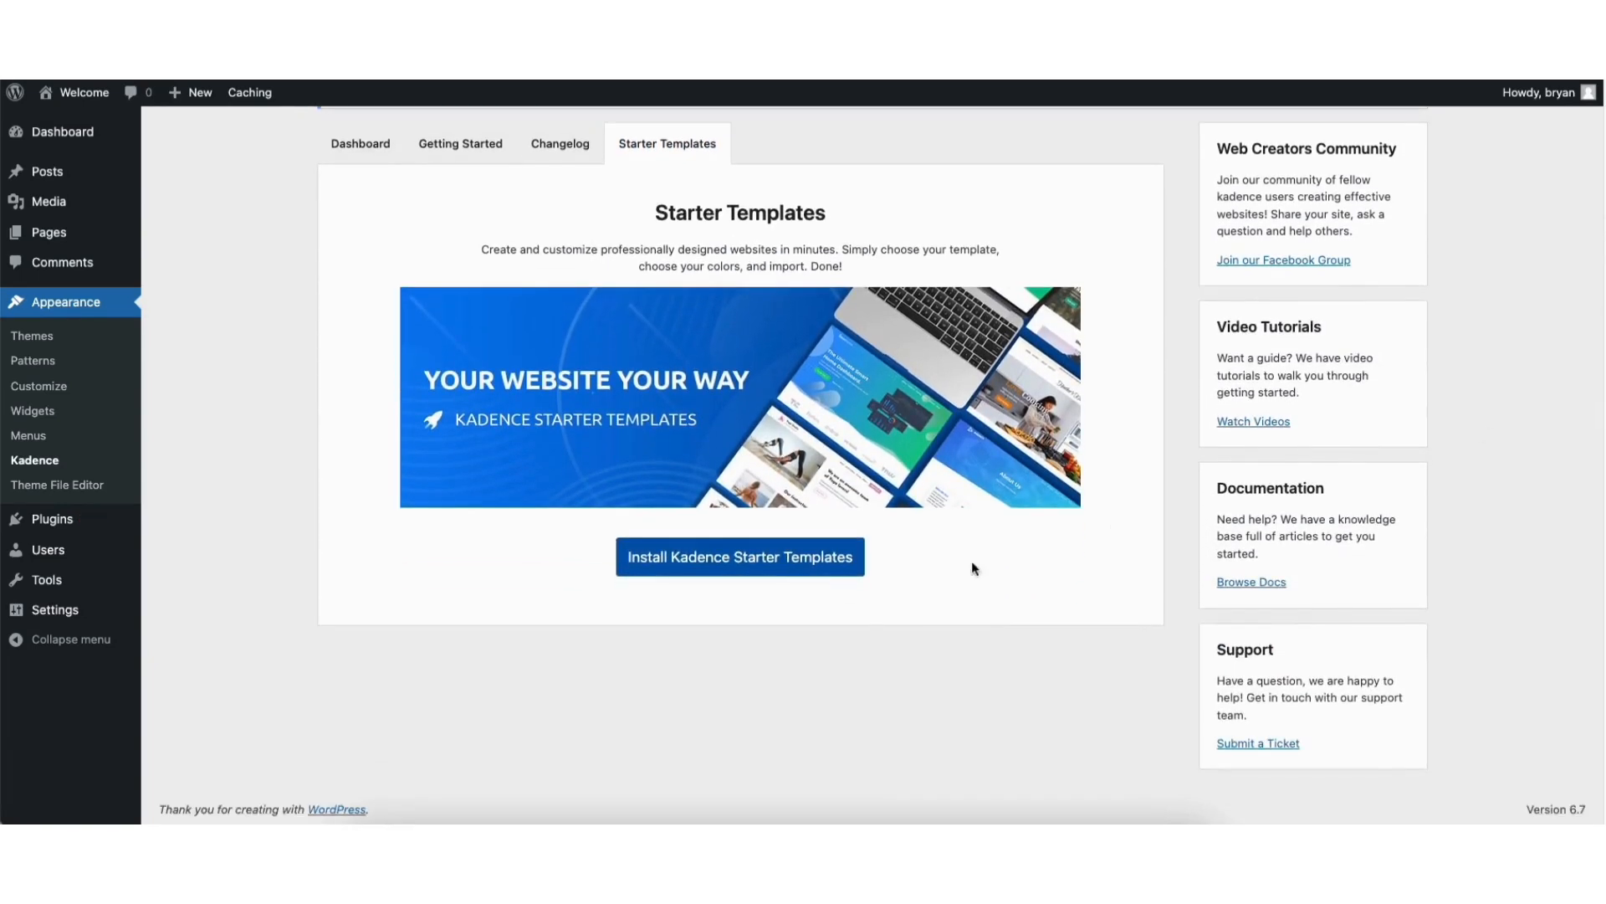
left_click(698, 566)
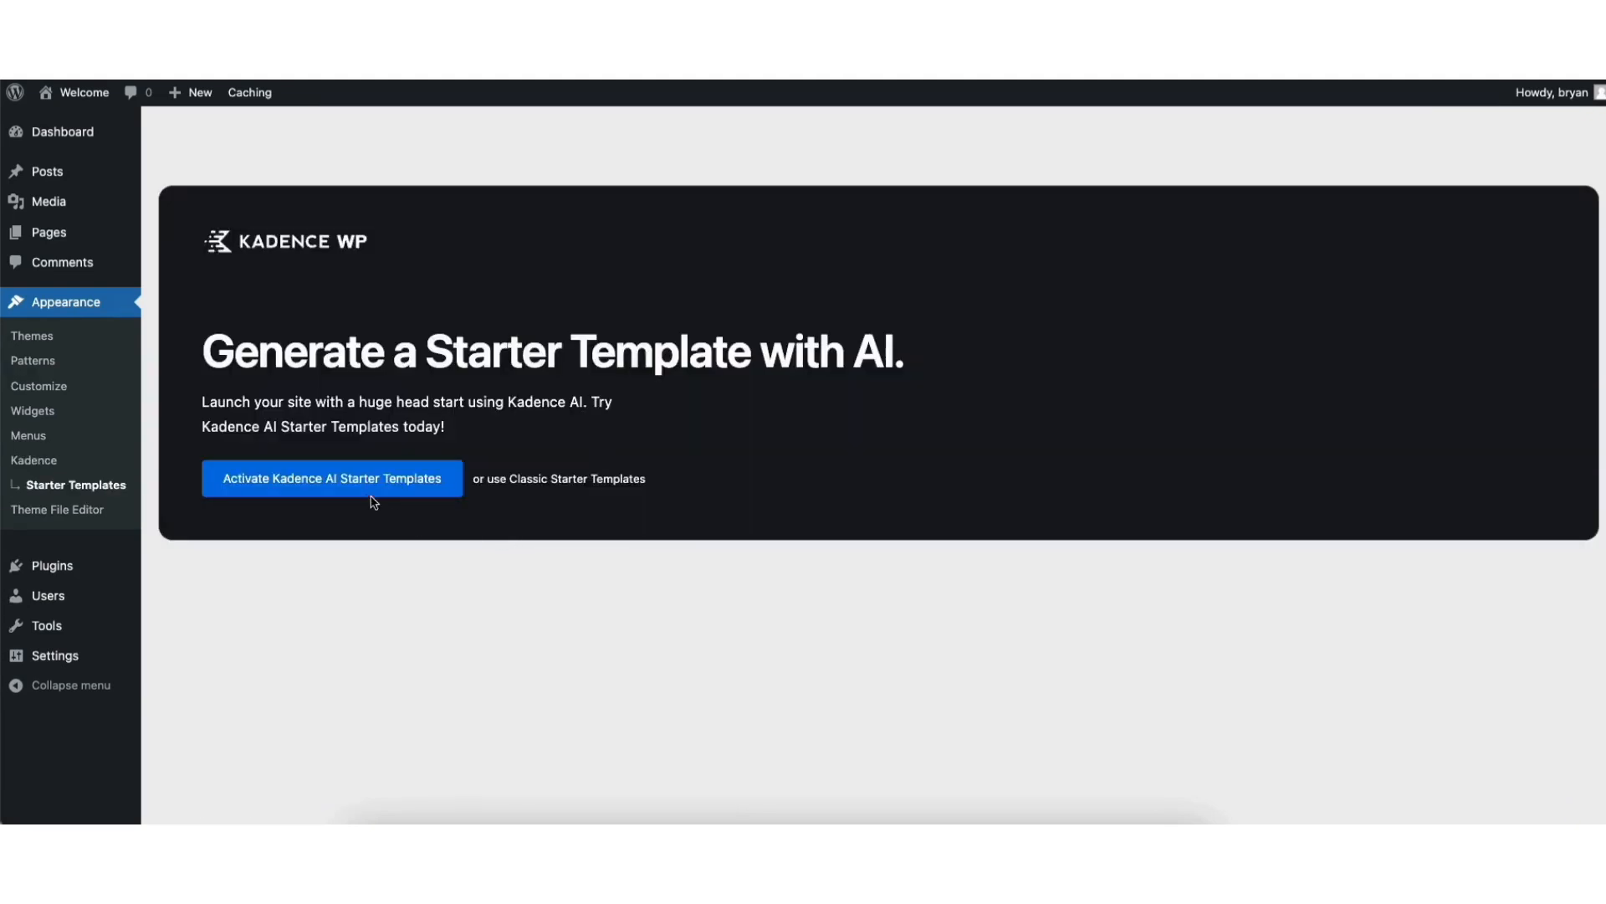
left_click(566, 479)
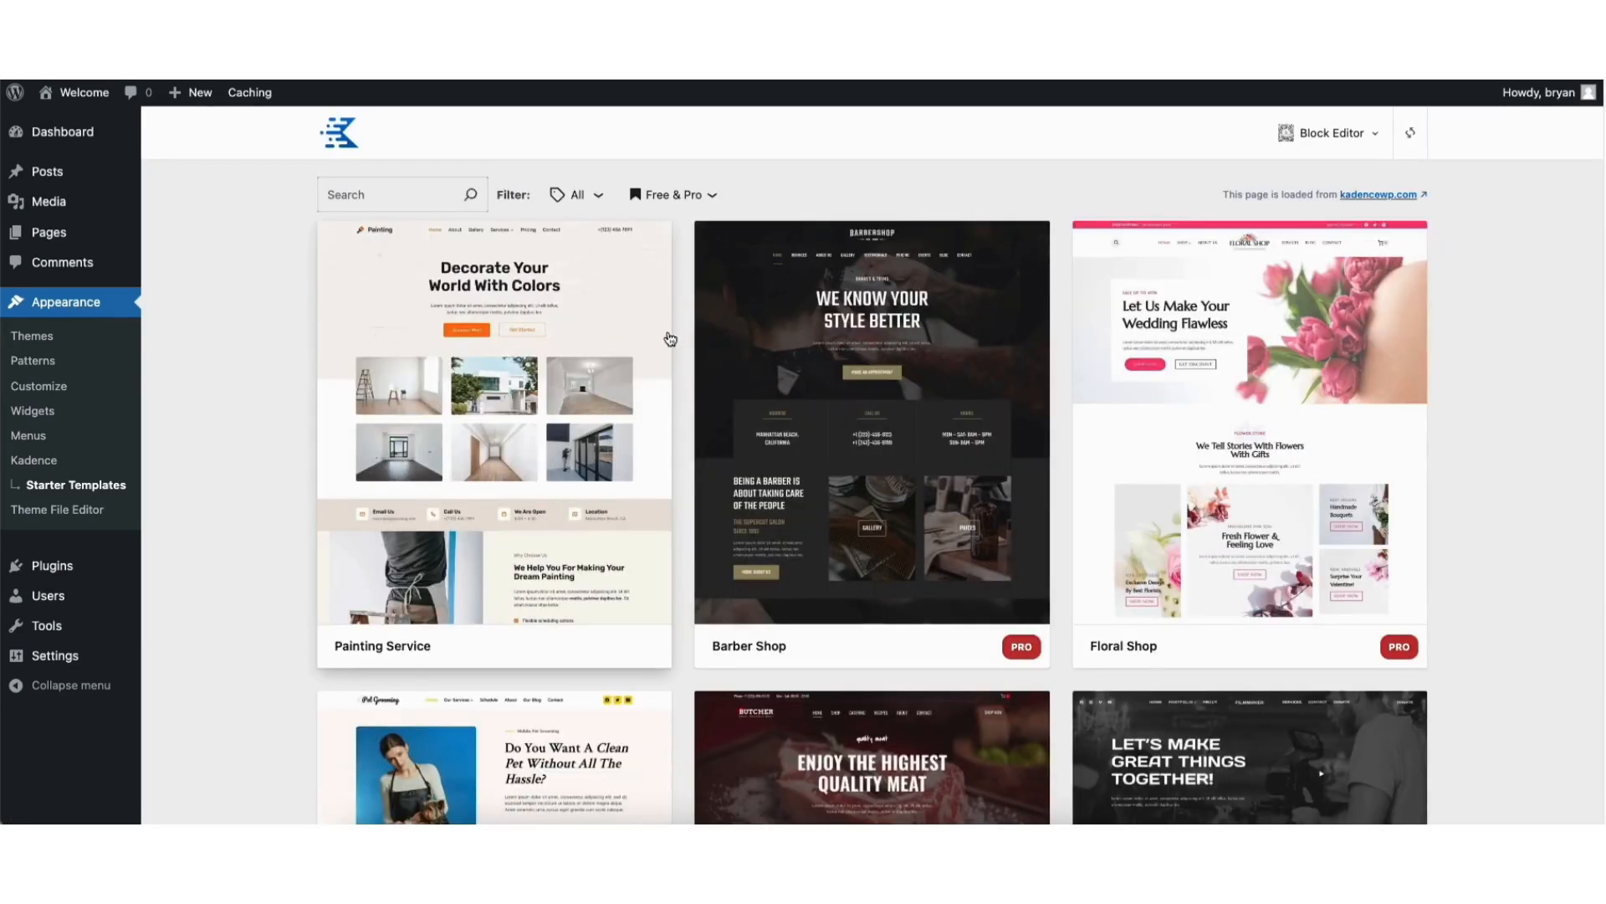
Filter the starter templates to Free Only and browse the designs
left_click(678, 198)
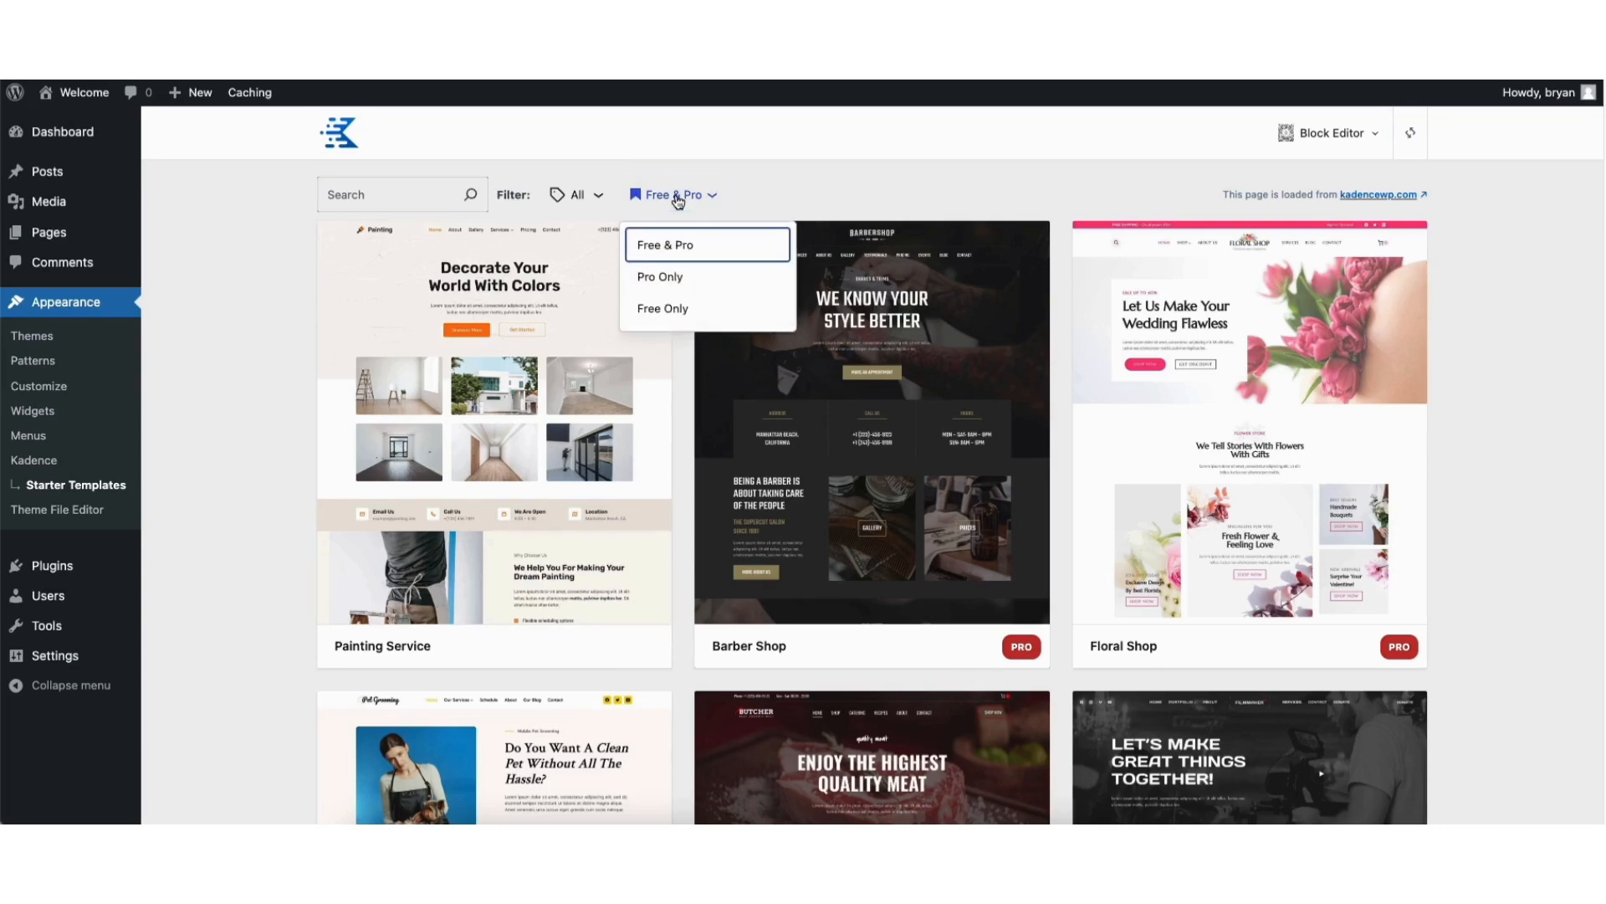
left_click(678, 311)
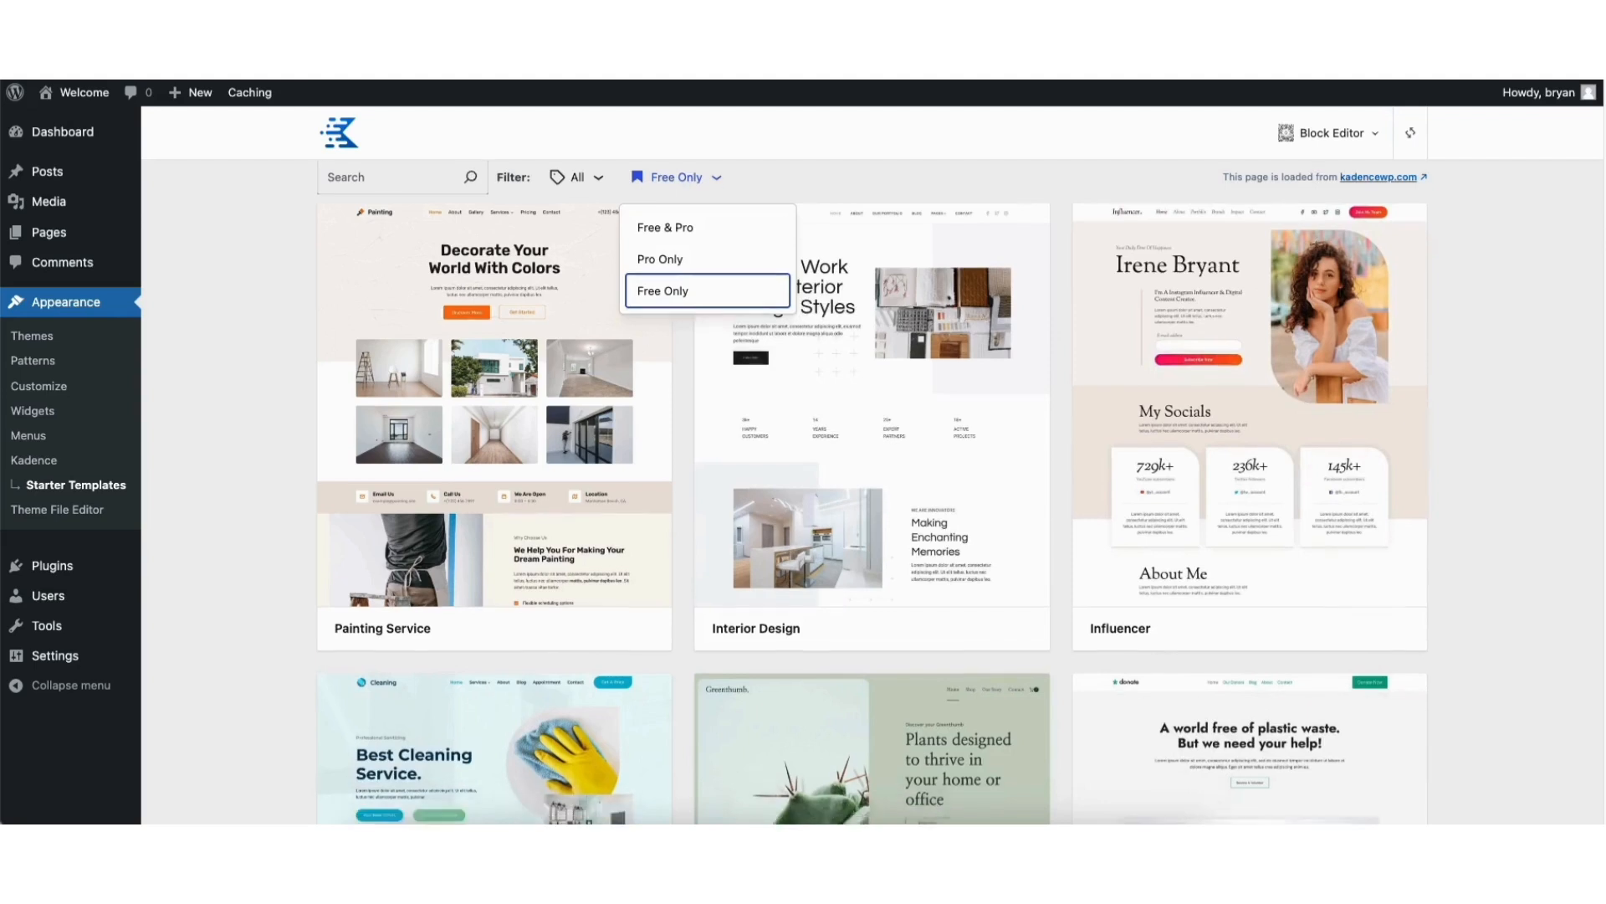
scroll(872, 490, "down", 8)
scroll(872, 490, "down", 13)
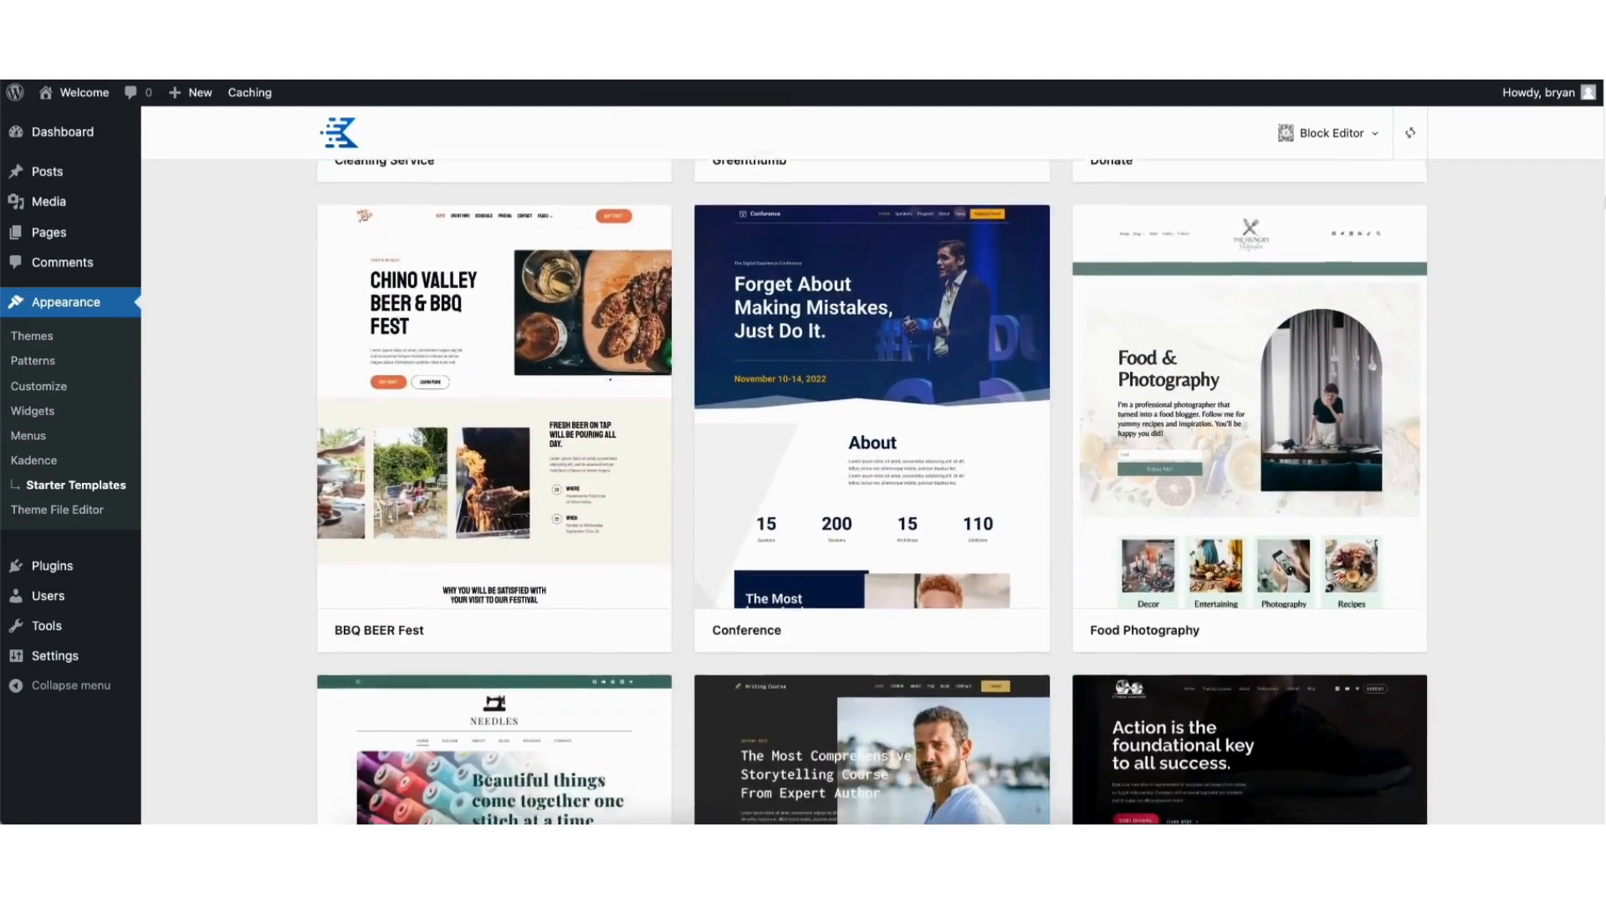
scroll(872, 491, "down", 10)
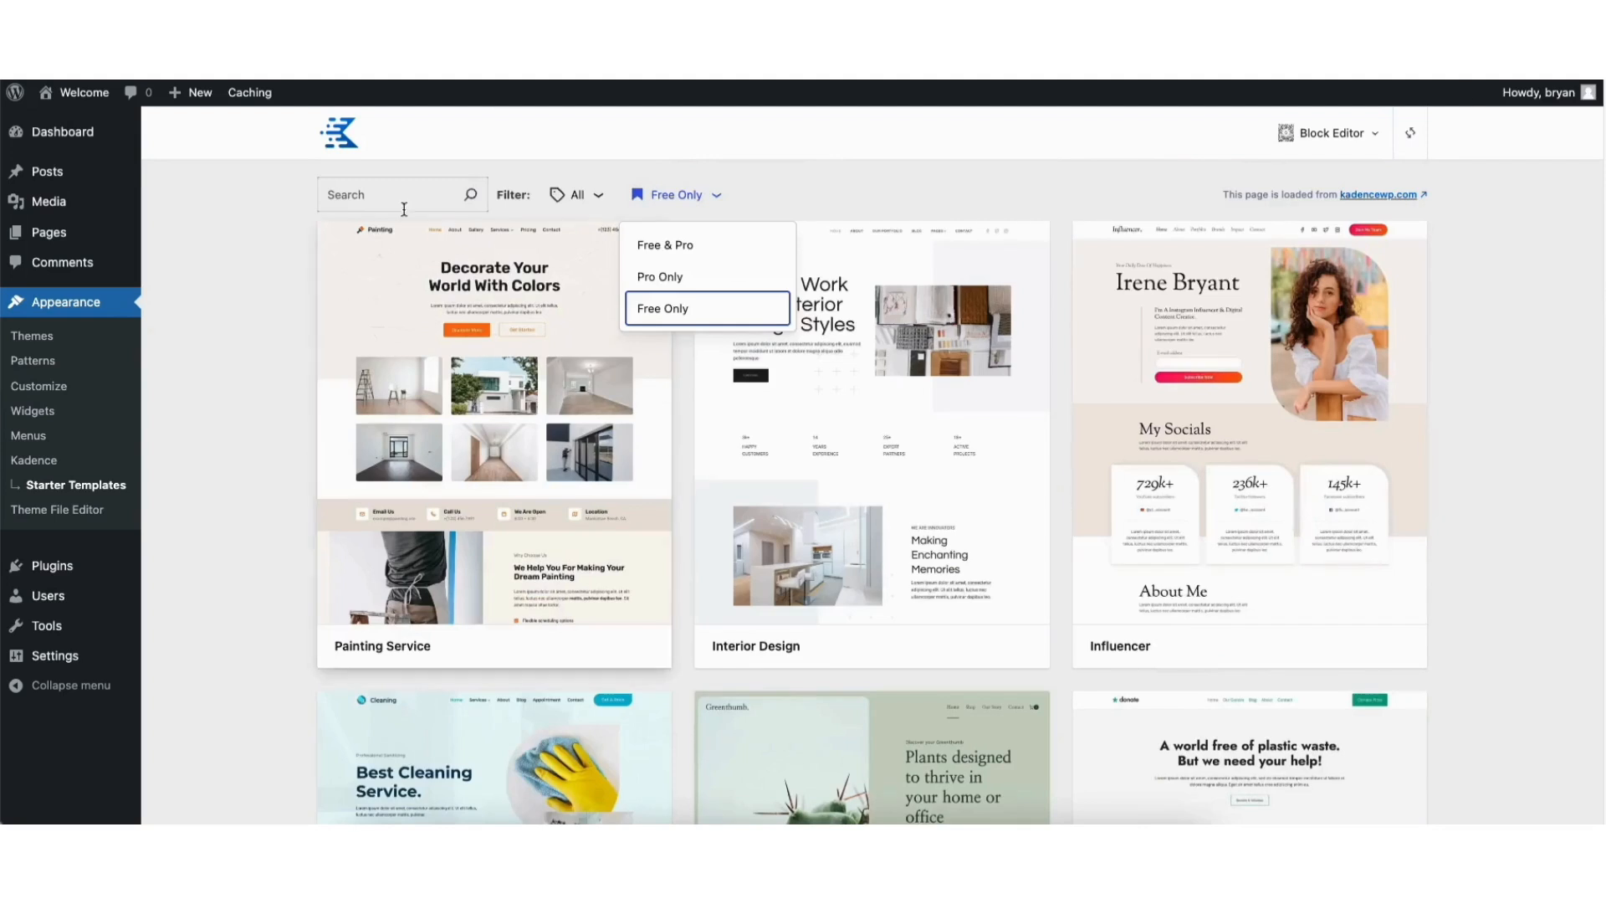
Look over the search and category filter options for the starter templates
left_click(378, 194)
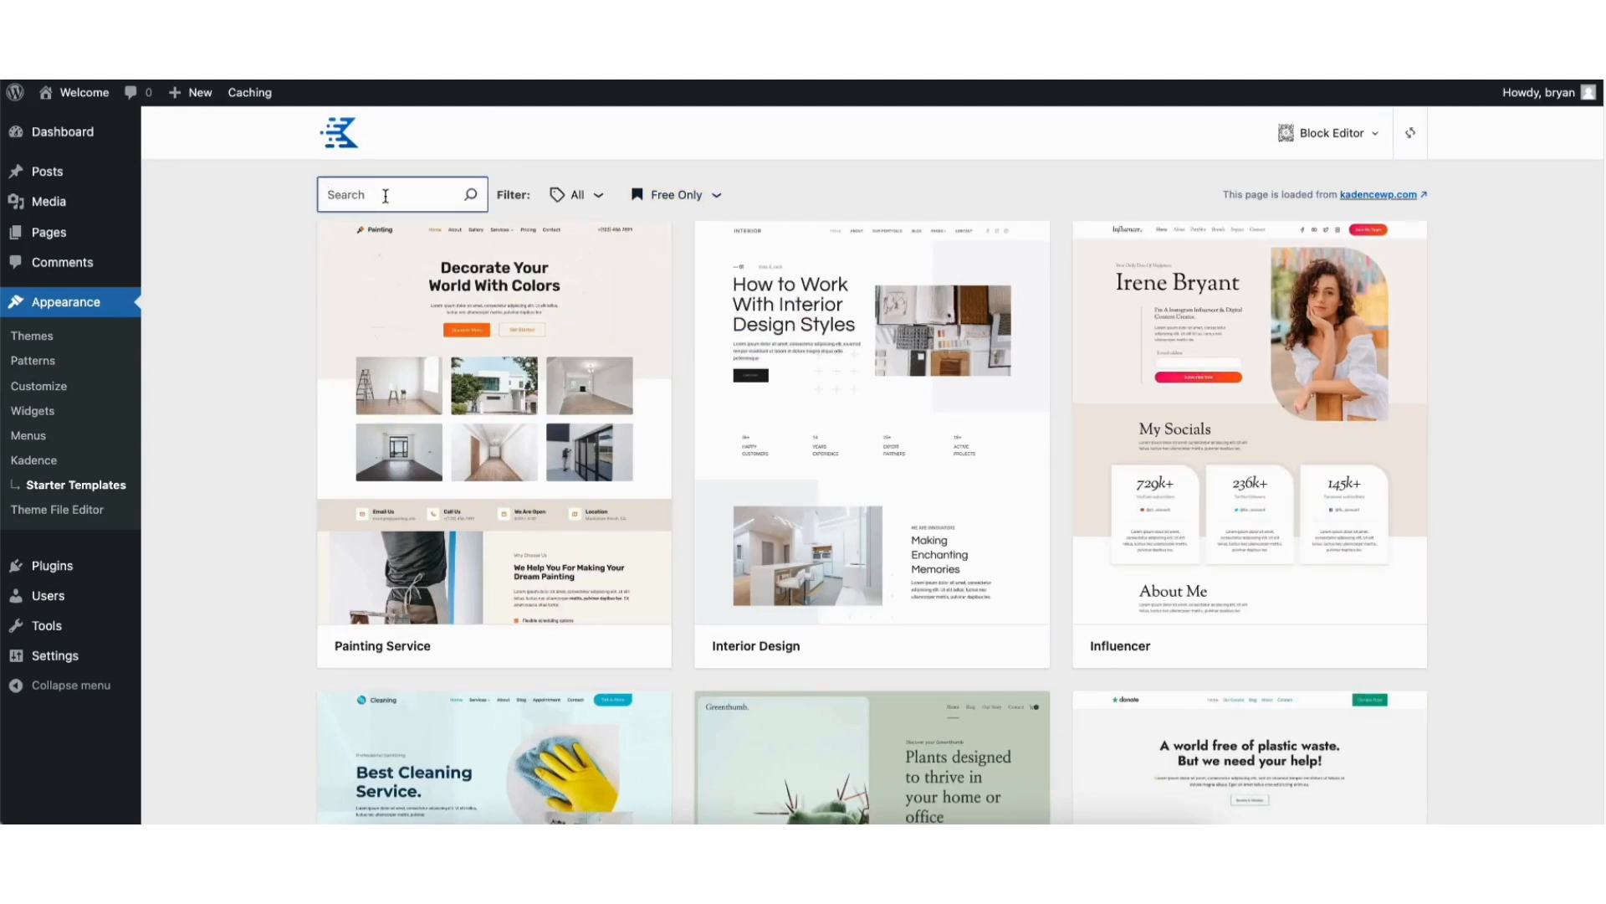
left_click(577, 195)
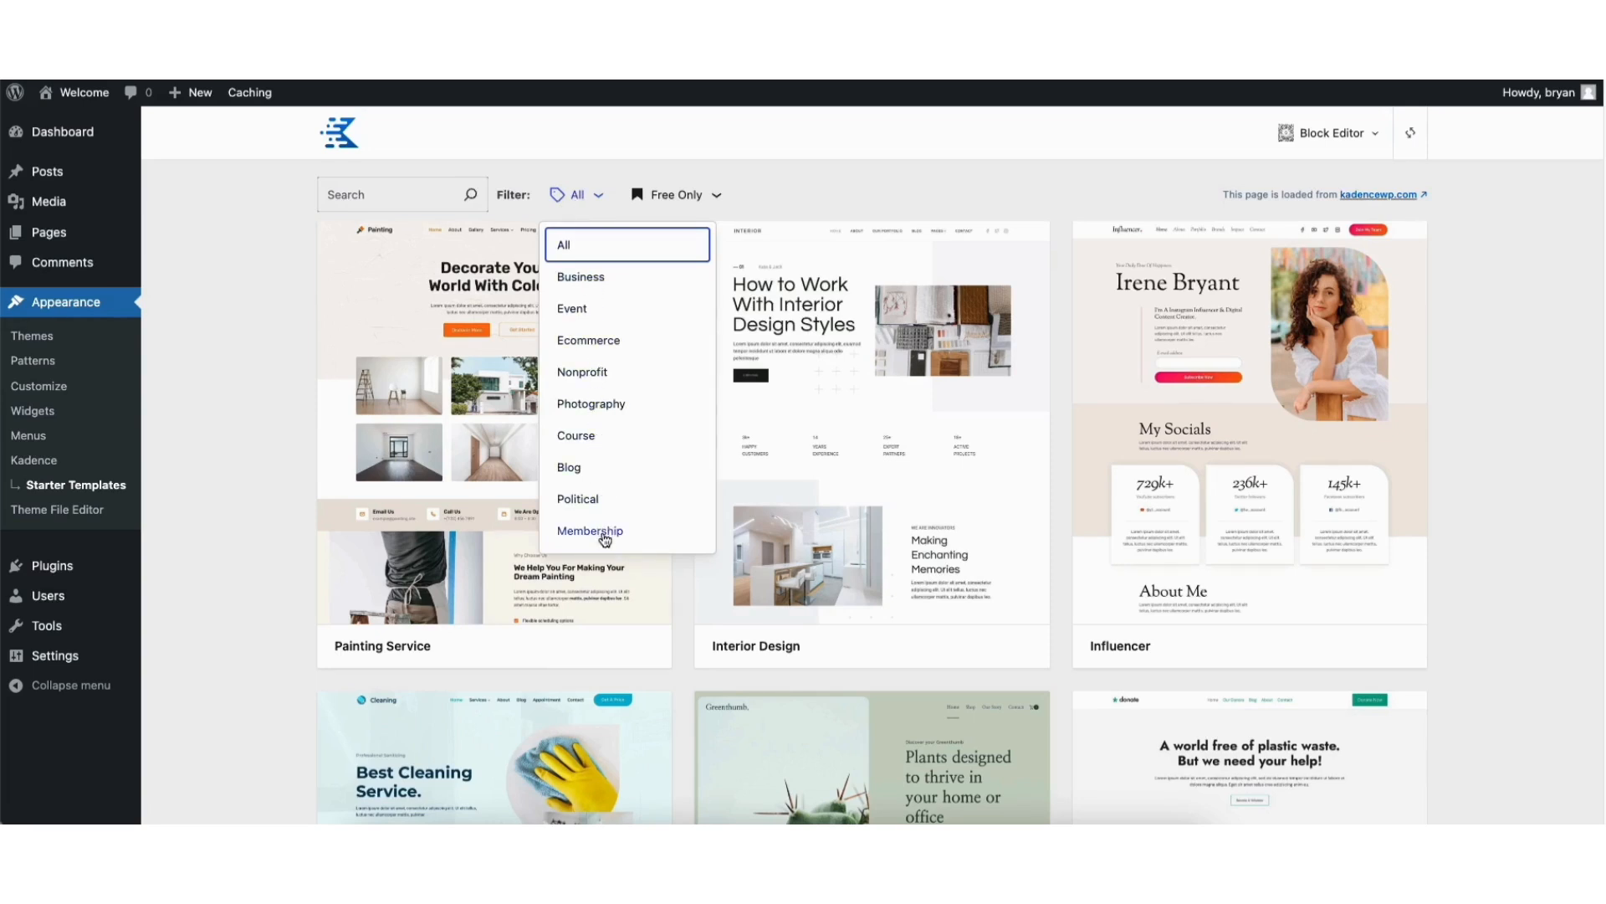
left_click(260, 471)
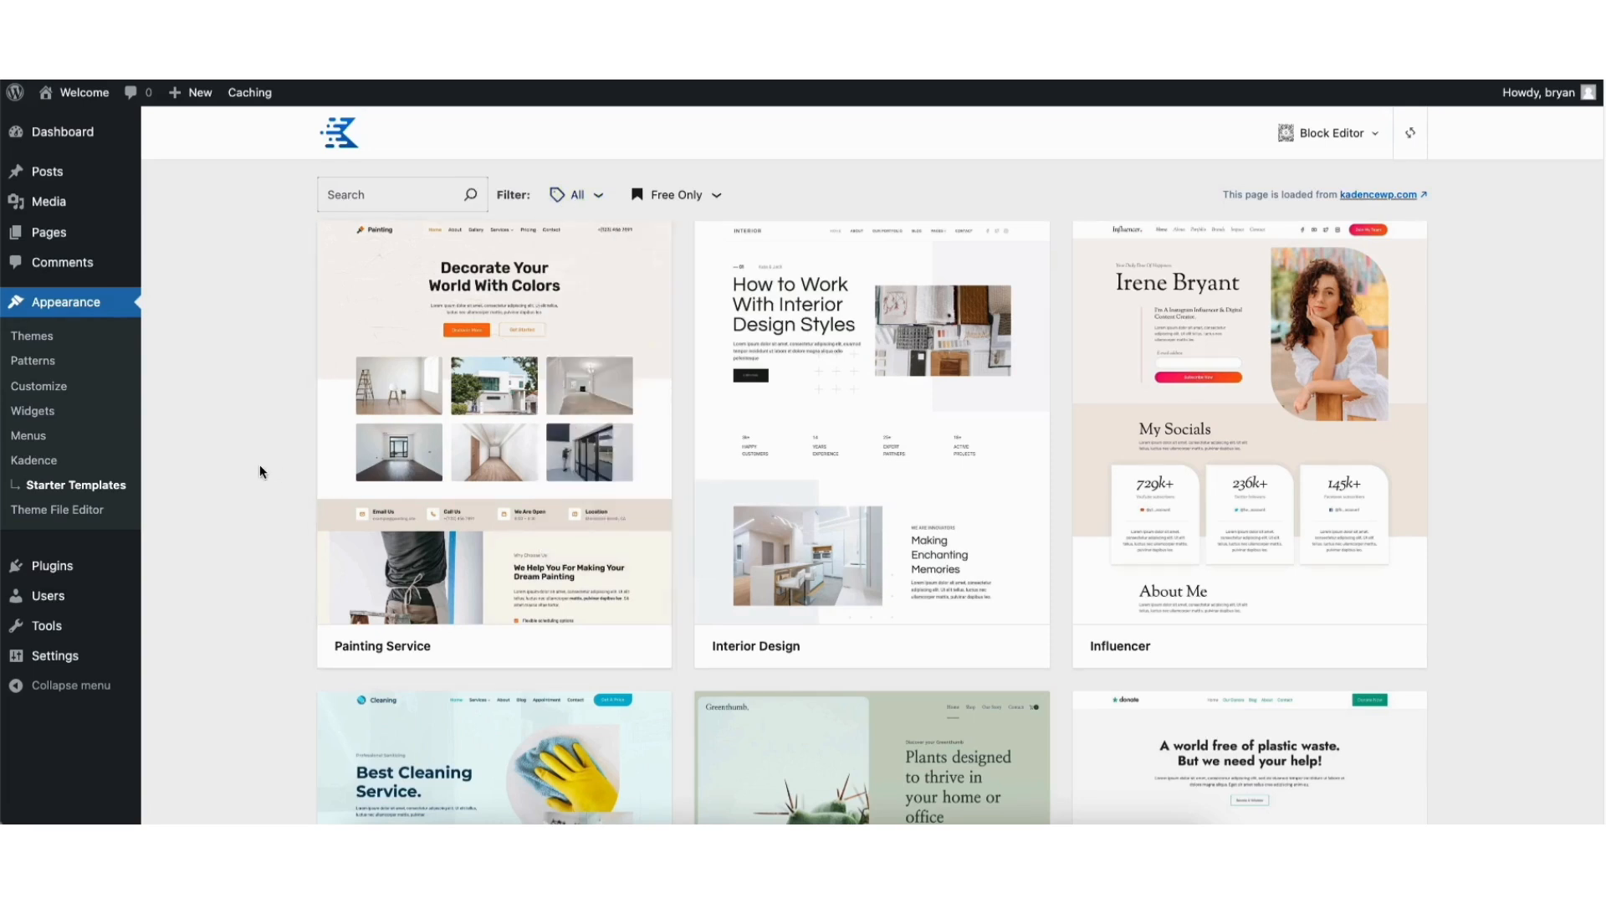
Preview the home page of the Painting Service template and return to the starter templates
left_click(467, 460)
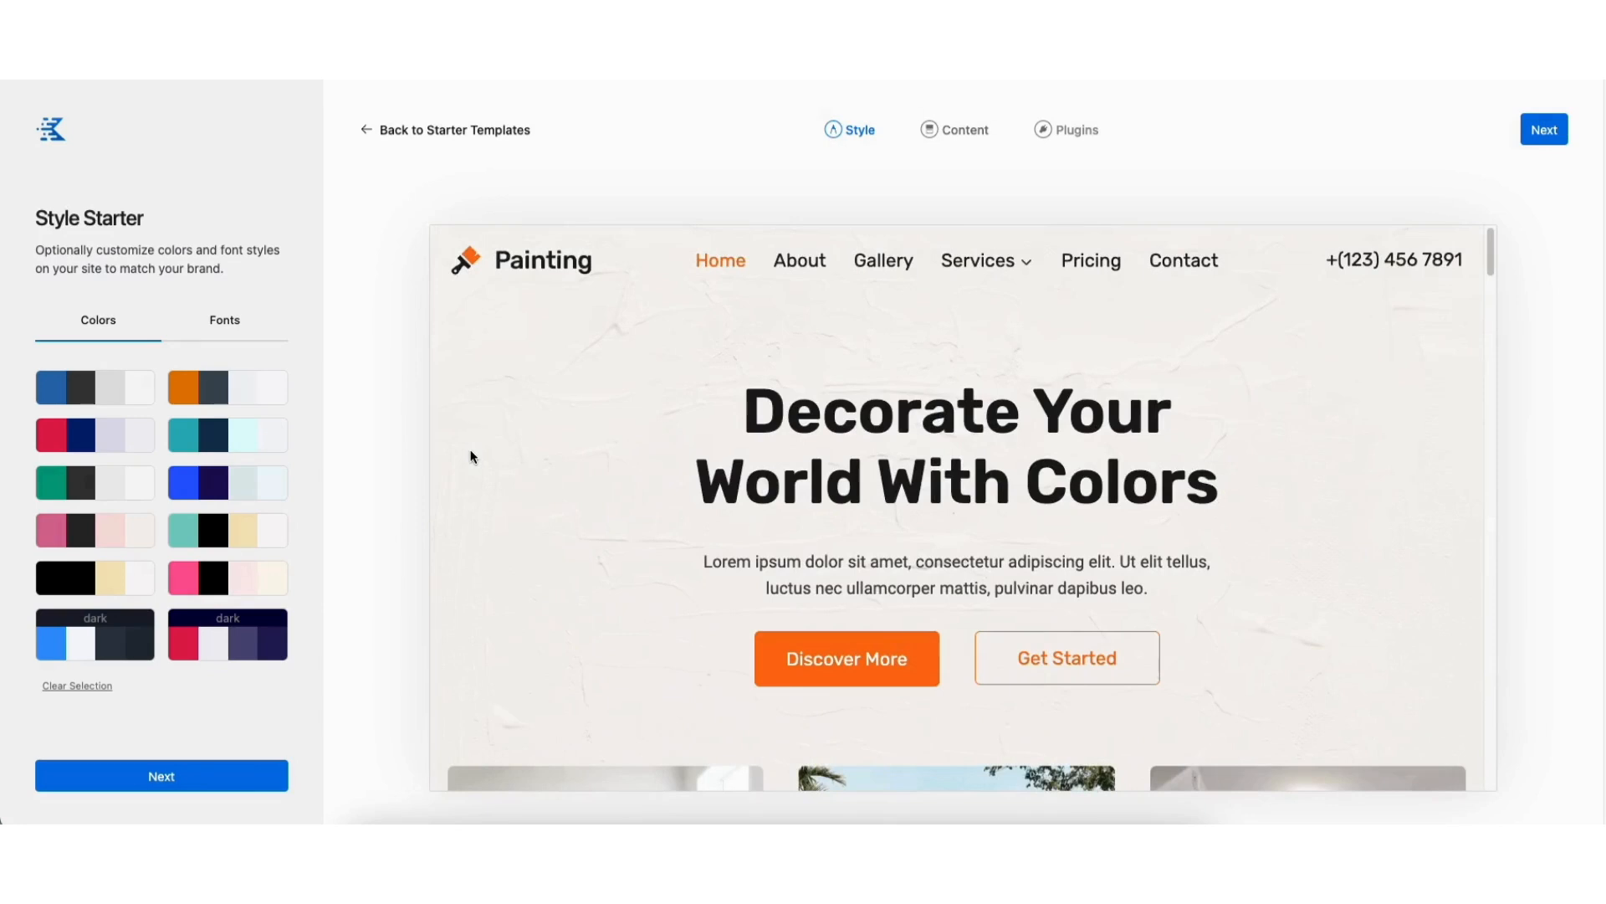
left_click_drag(1493, 240, 1490, 398)
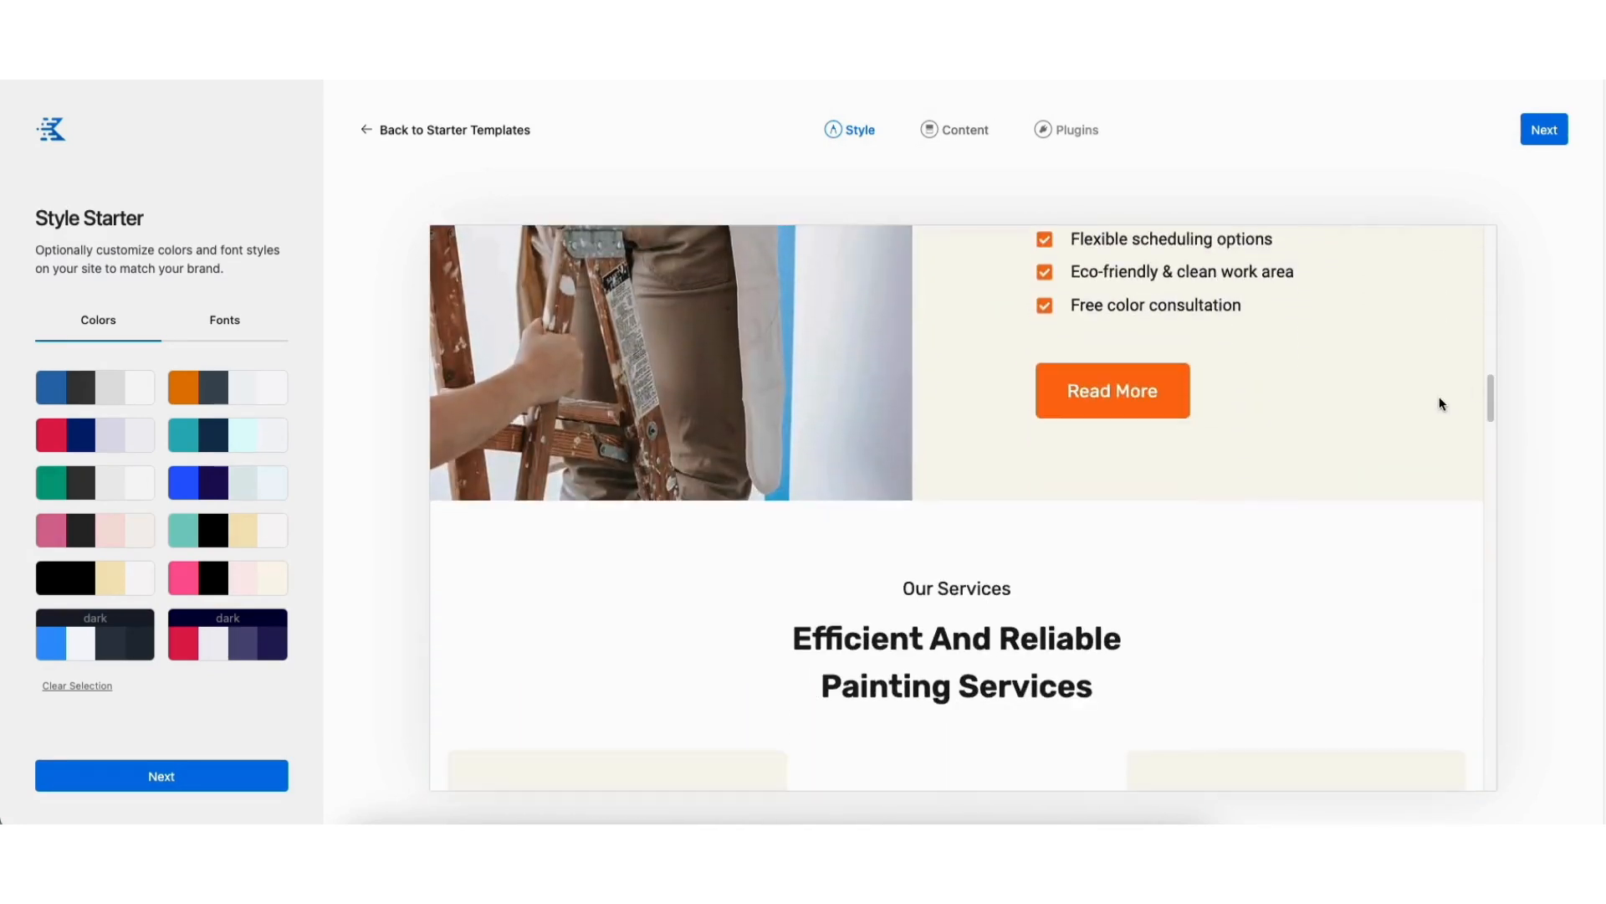
left_click(444, 130)
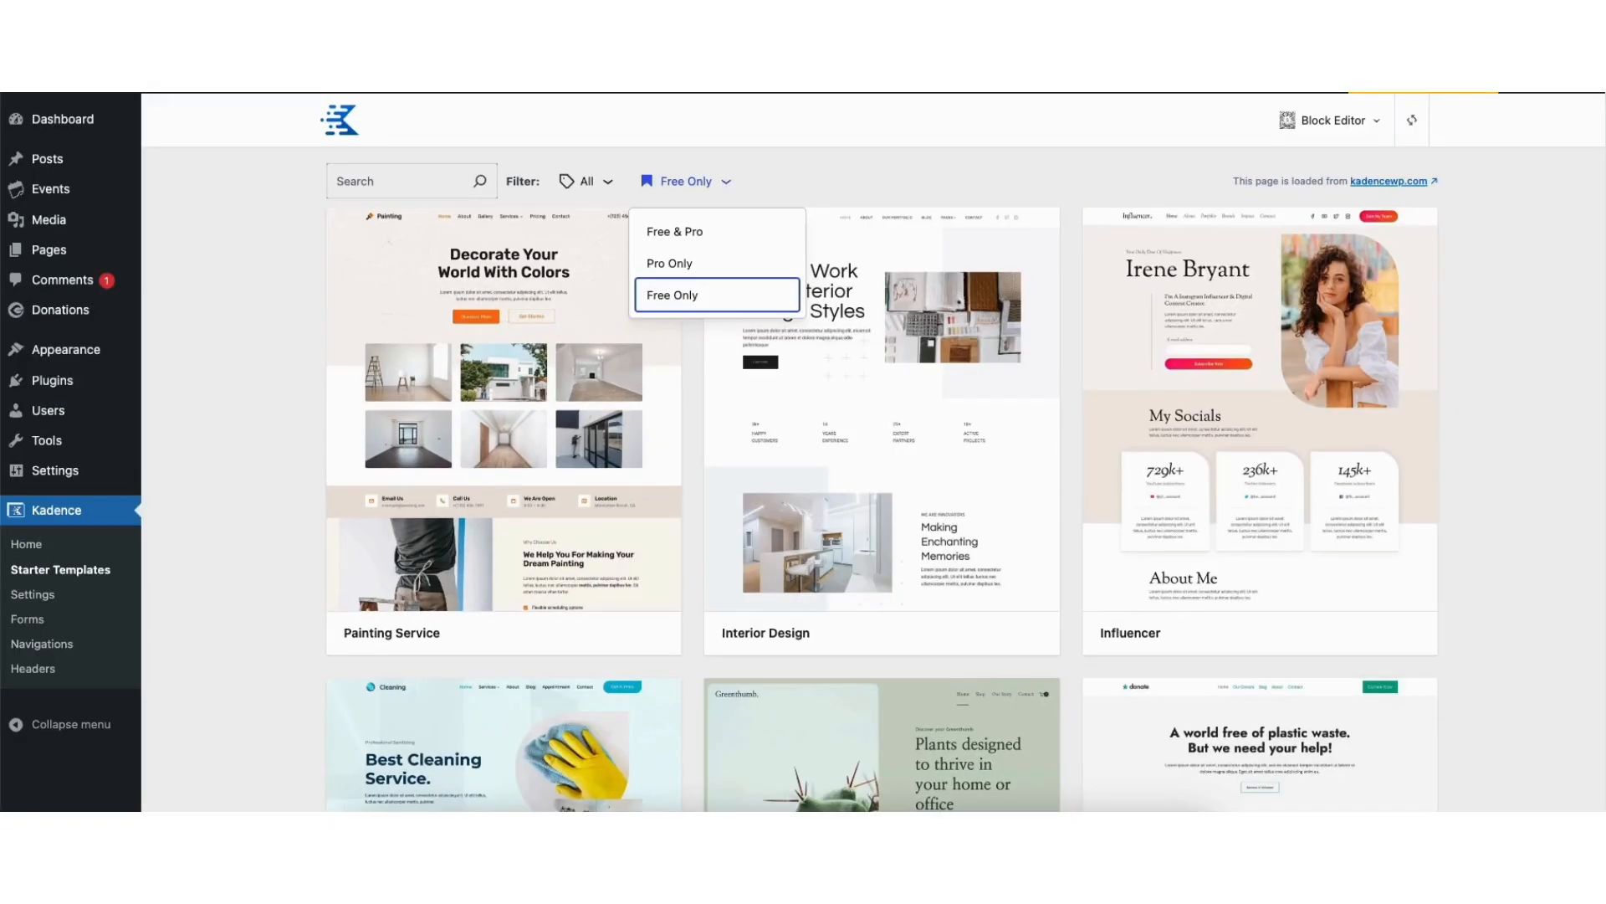
Browse the course, shop, nonprofit and restaurant designs among the Kadence starter templates
scroll(882, 477, "down", 5)
scroll(882, 476, "down", 10)
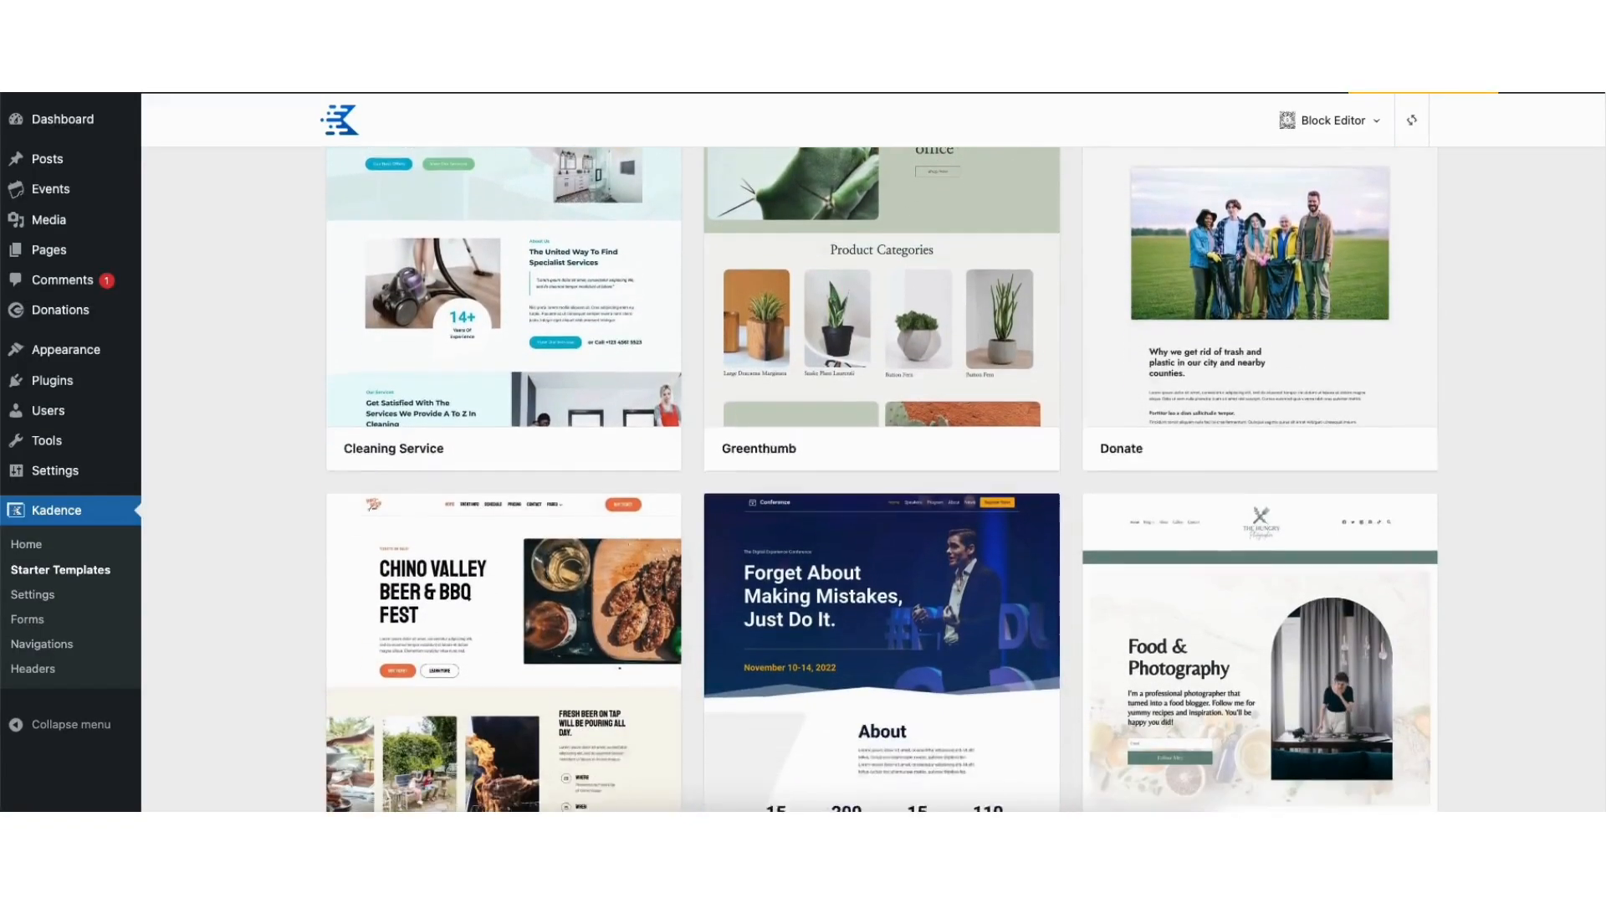
scroll(882, 477, "down", 10)
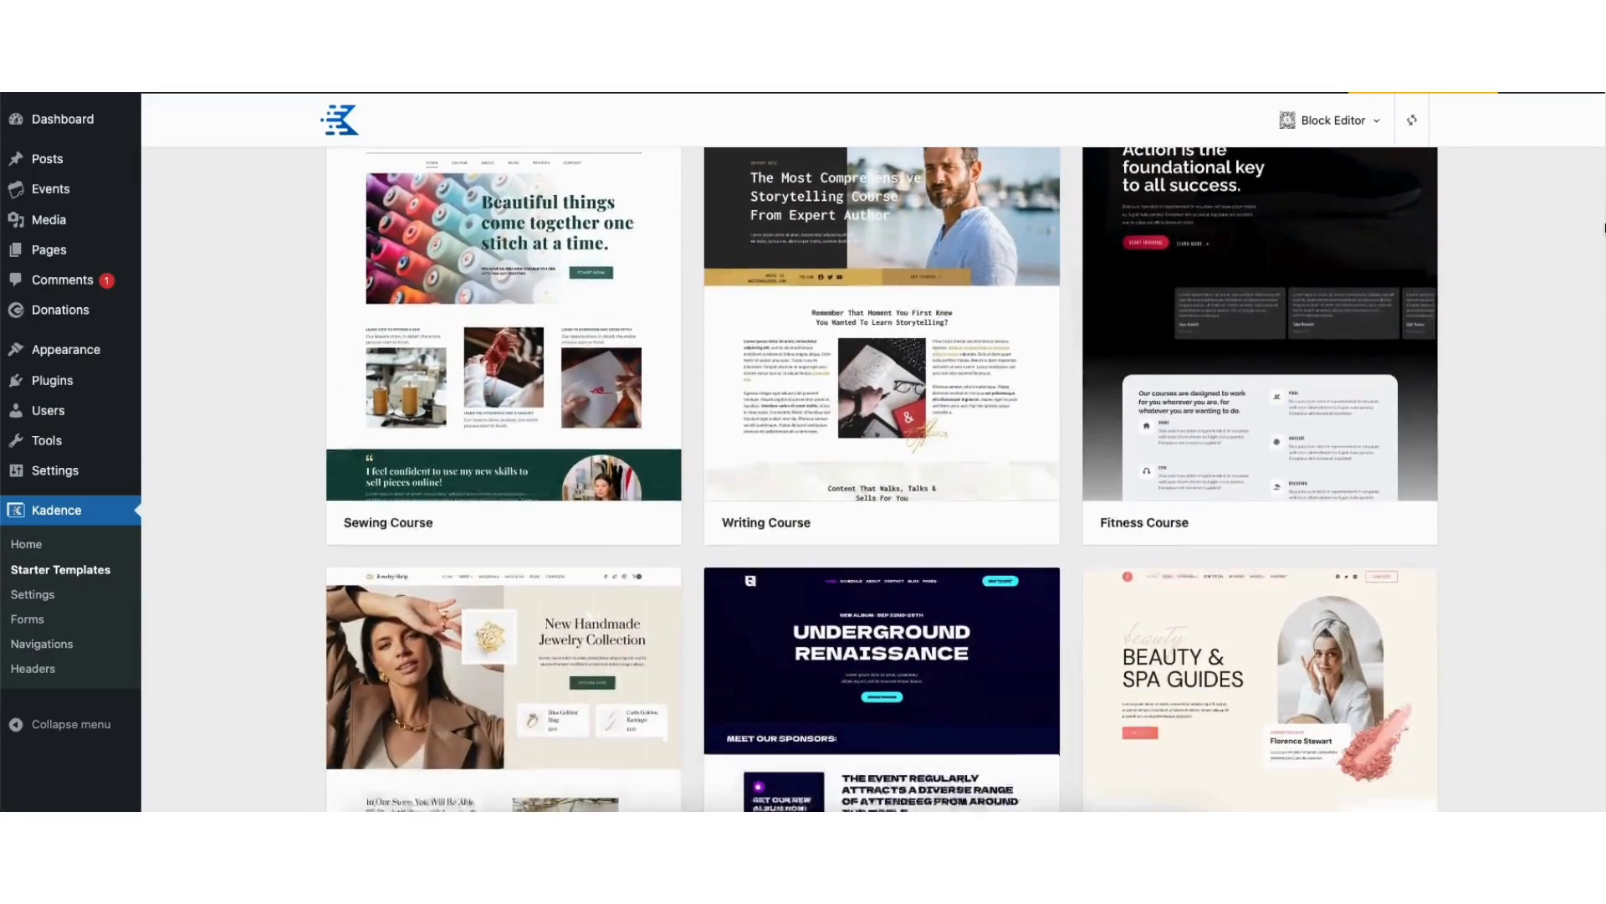
scroll(882, 477, "down", 8)
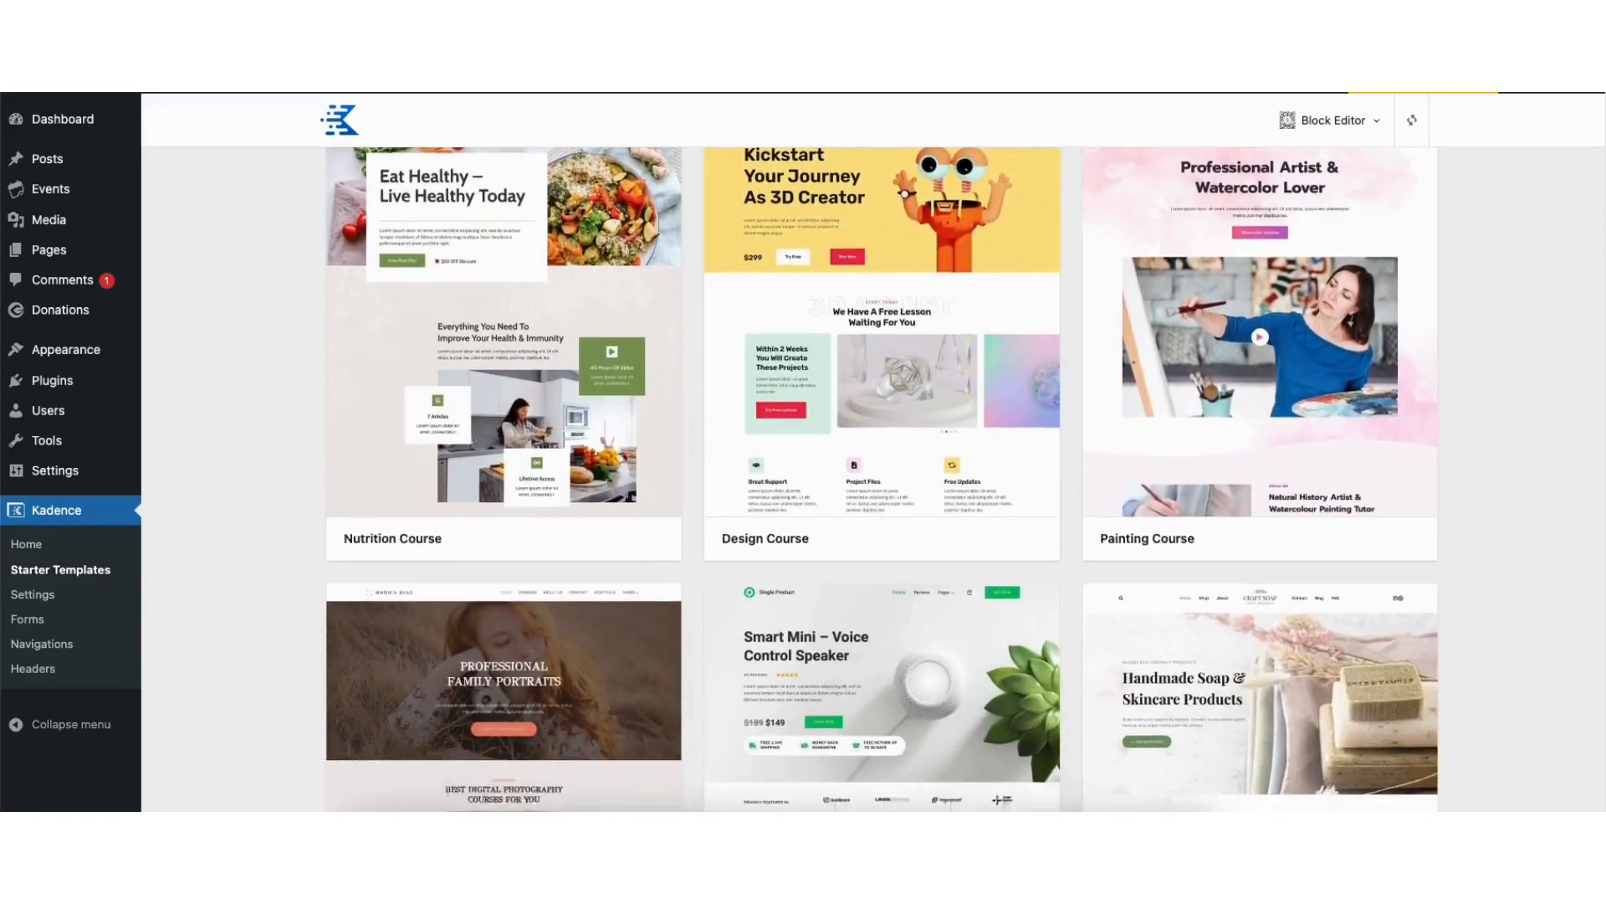
scroll(882, 477, "down", 8)
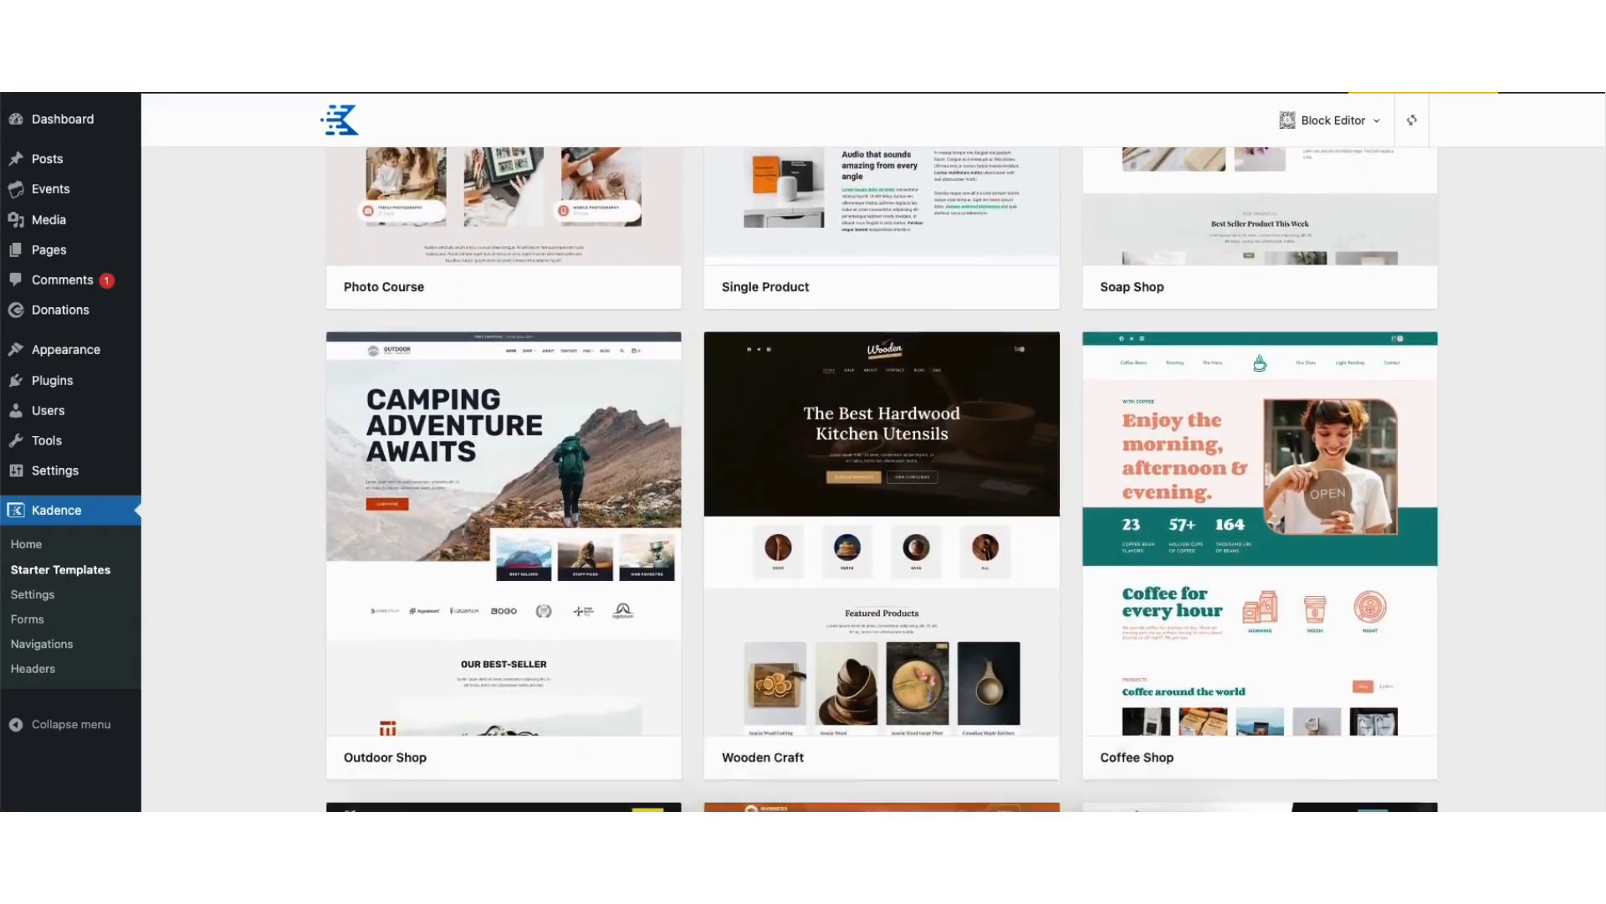
scroll(881, 476, "down", 8)
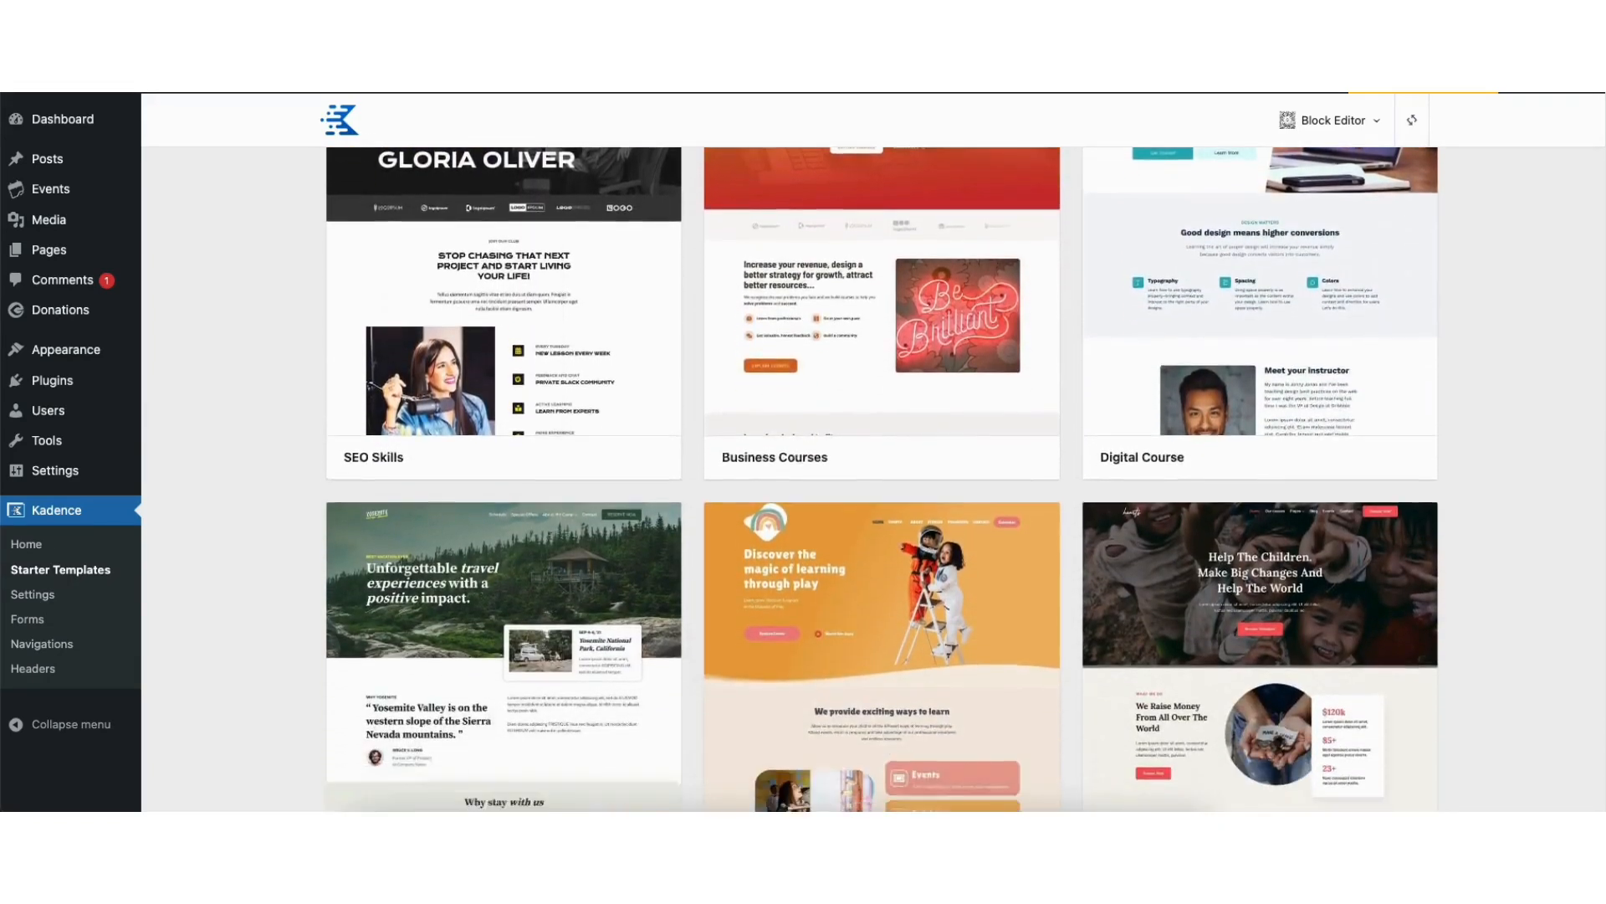
scroll(882, 477, "down", 10)
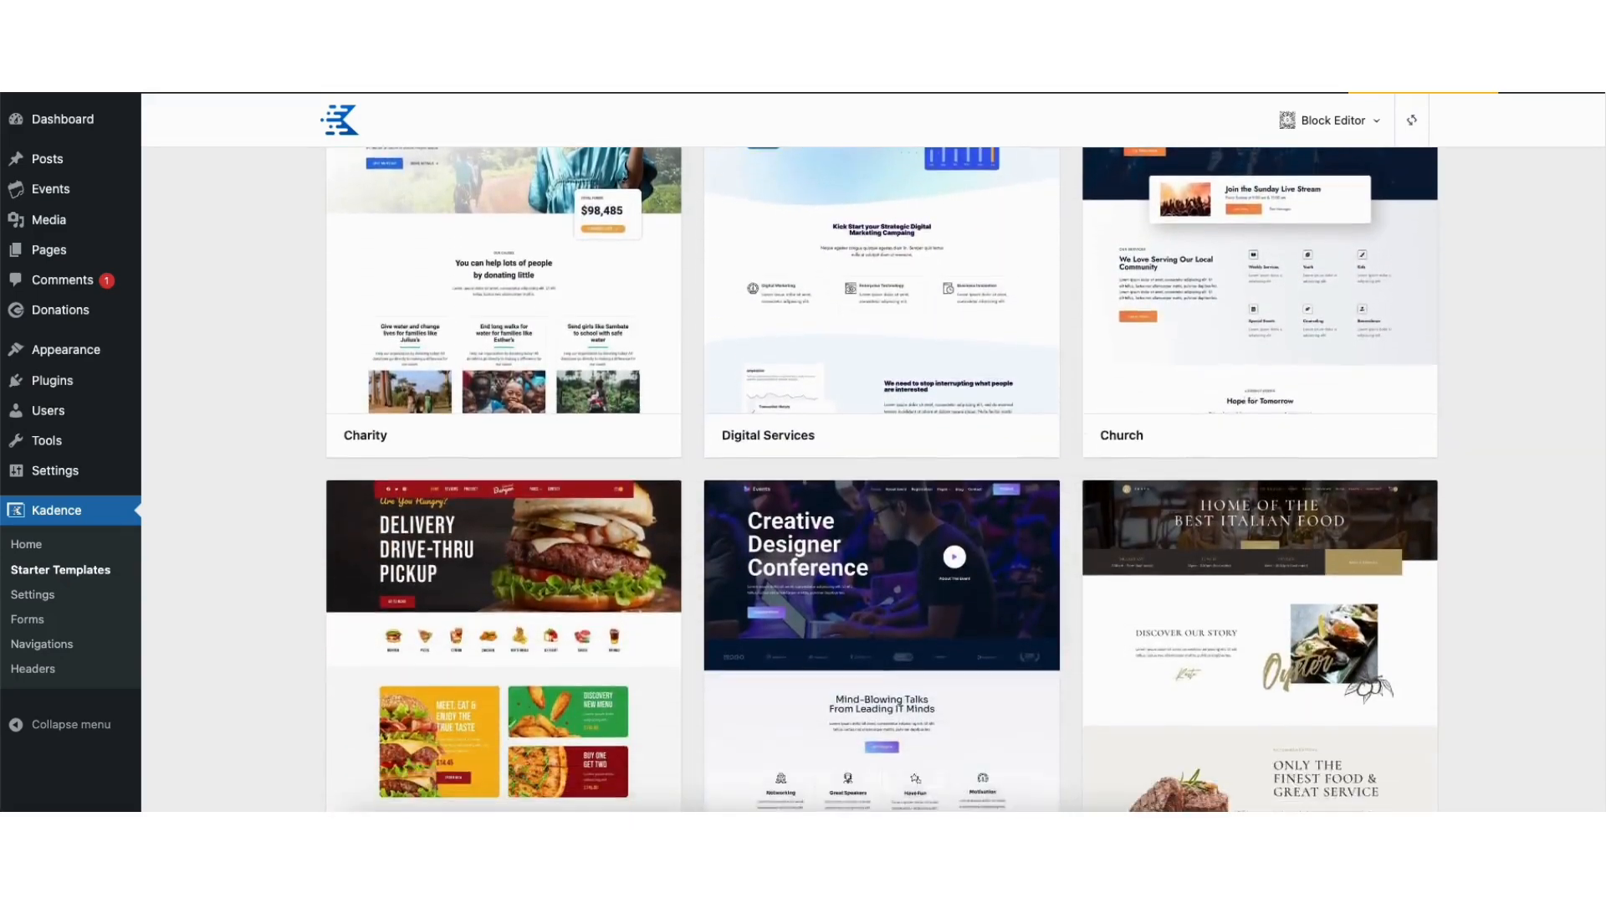
scroll(882, 476, "down", 10)
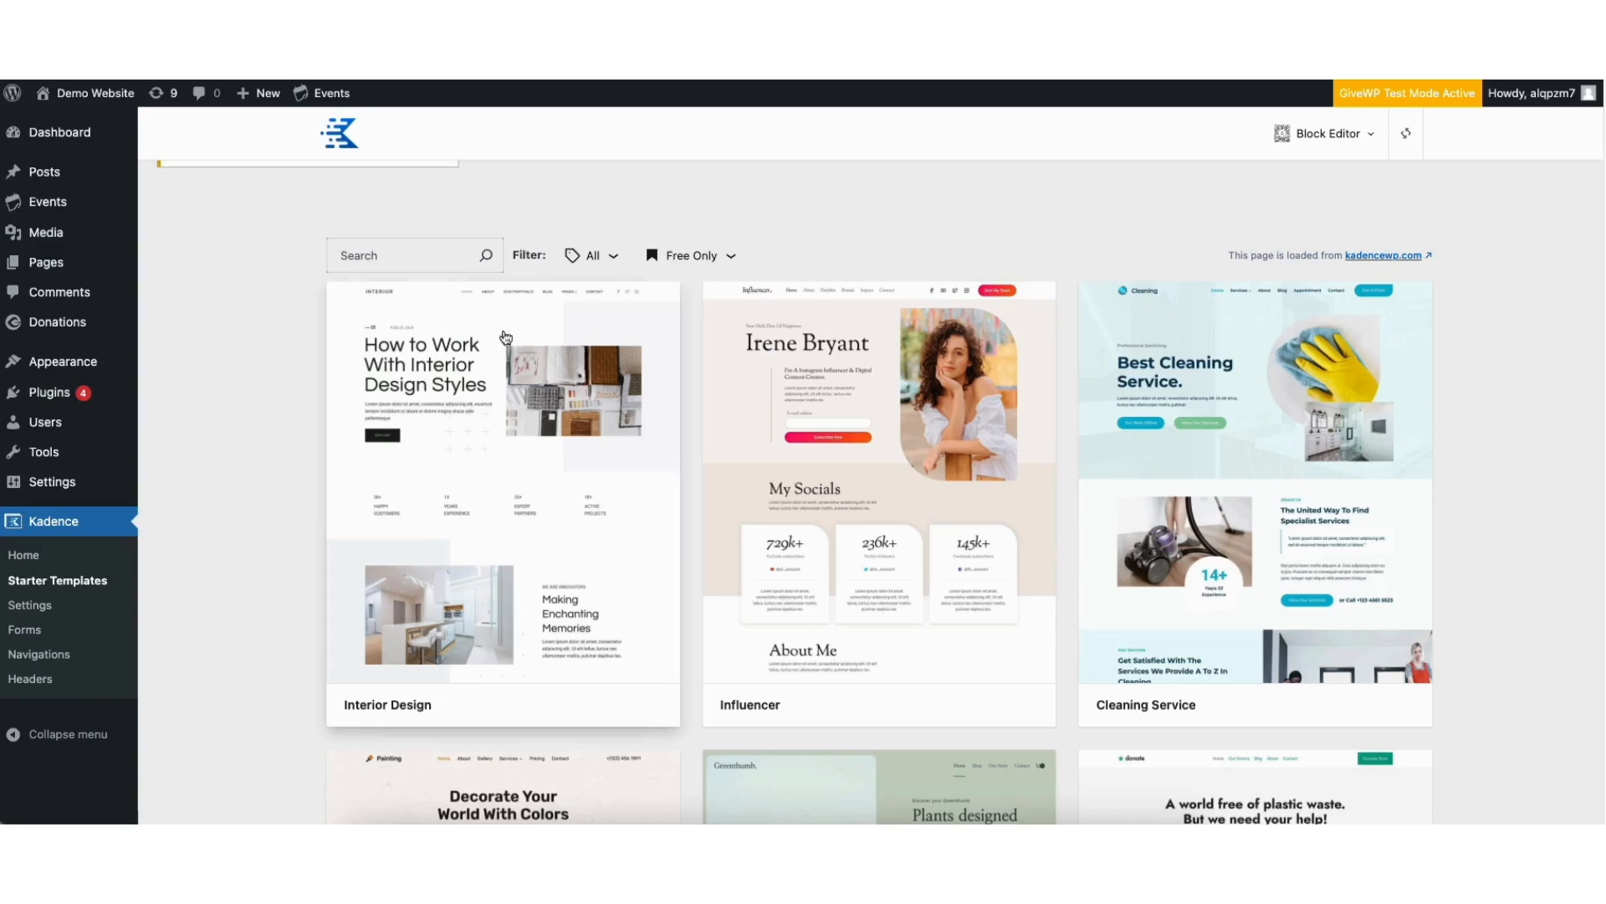
Filter the free starter templates by the Nonprofit category and choose the Charity template
left_click(597, 257)
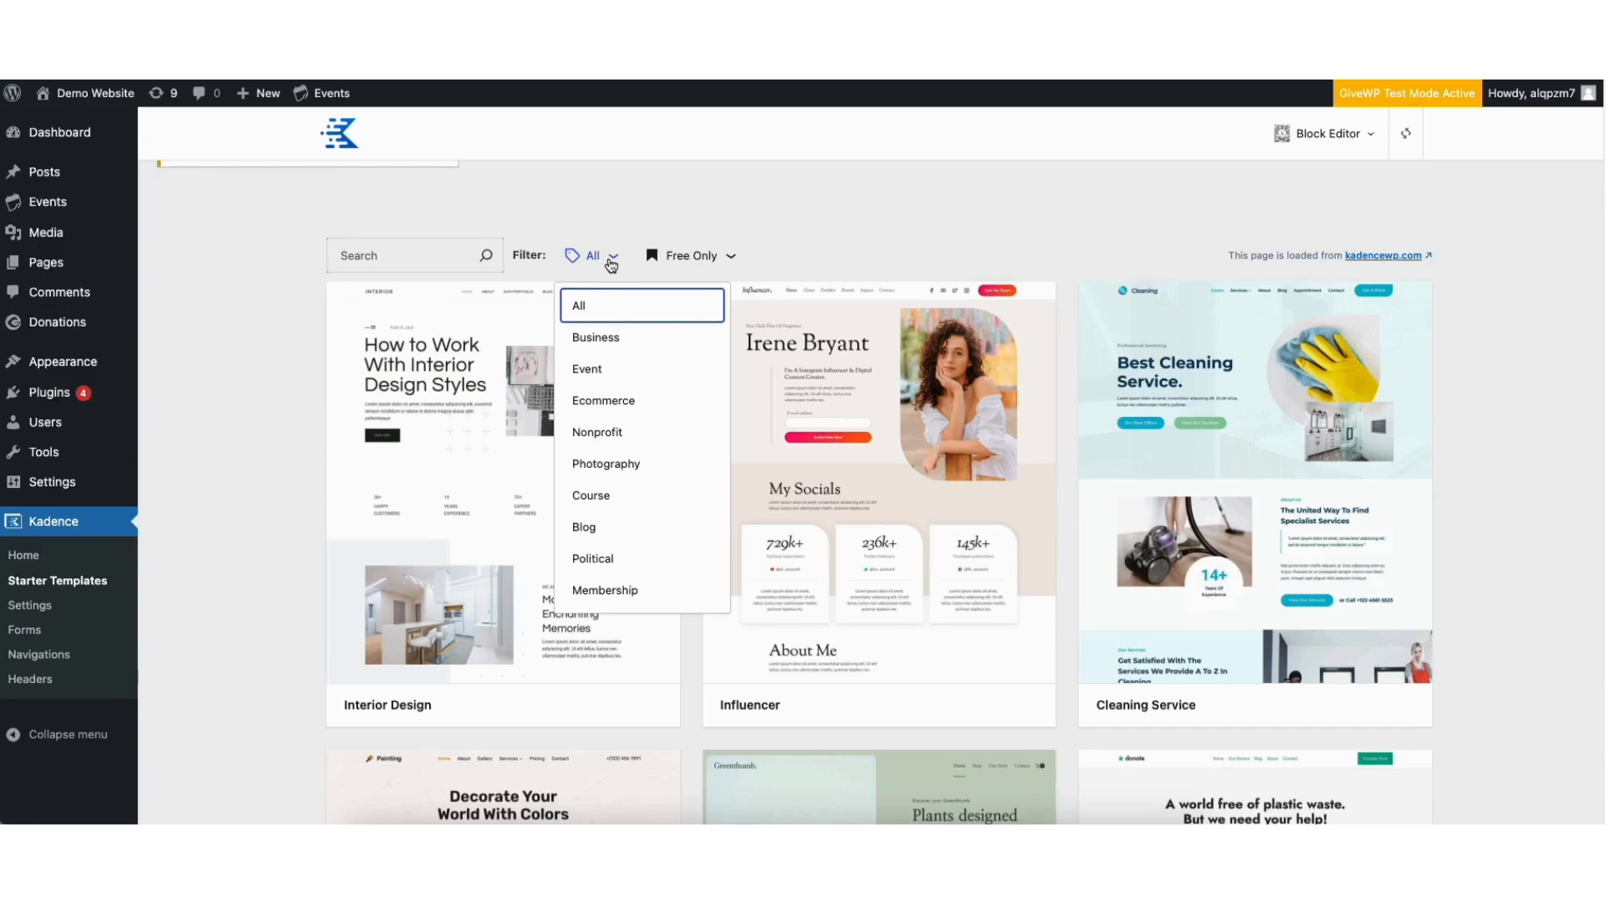
left_click(621, 436)
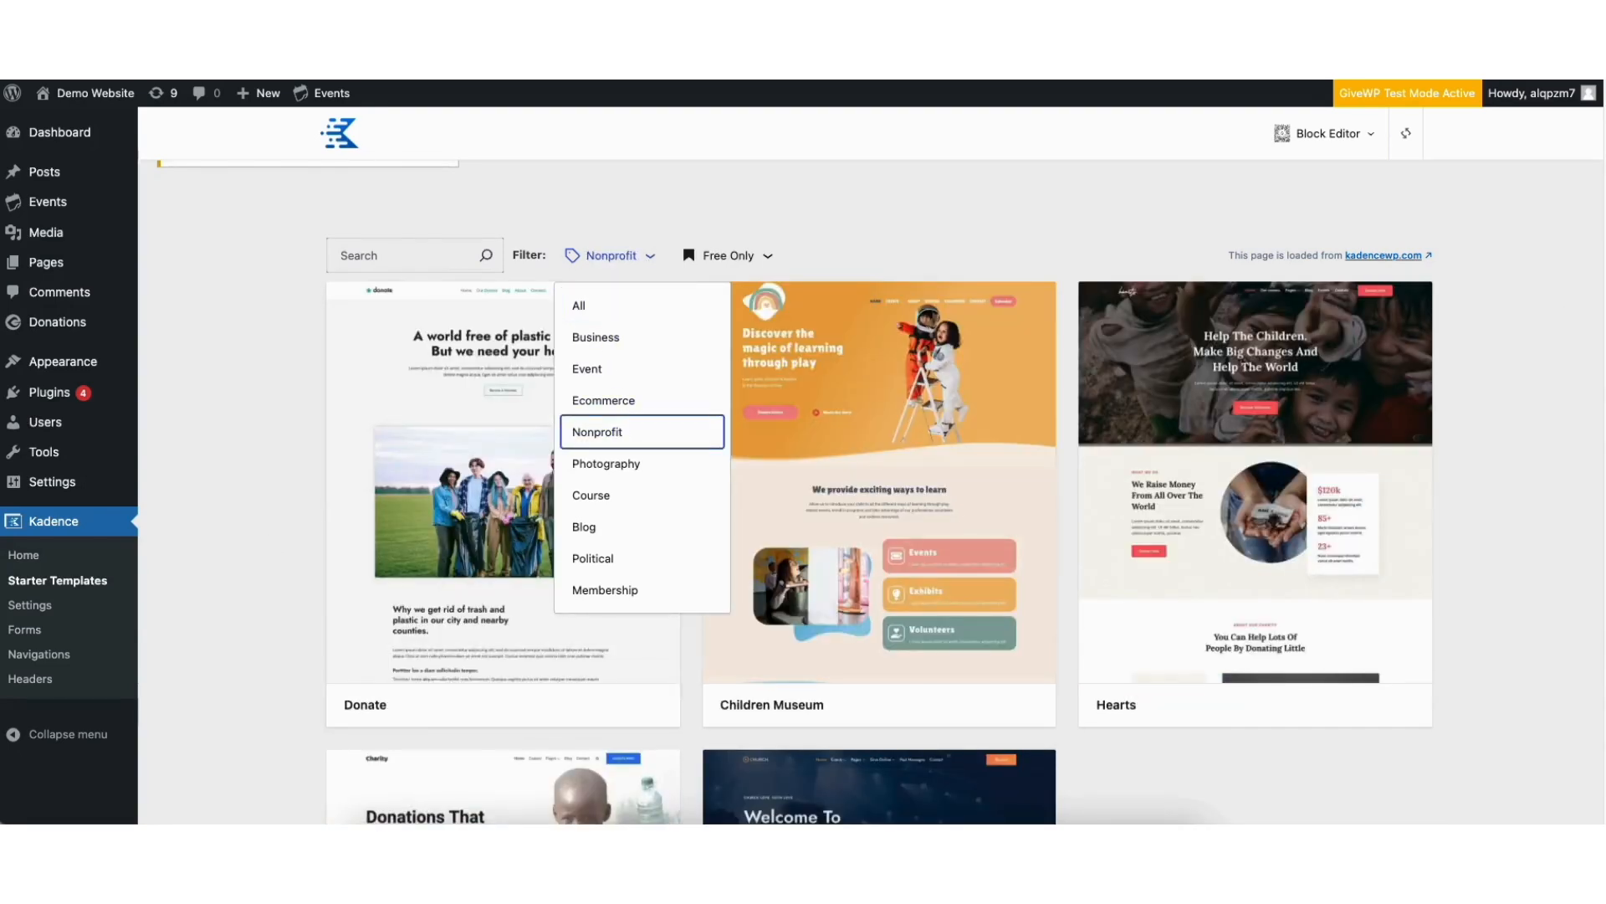
scroll(1603, 364, "down", 3)
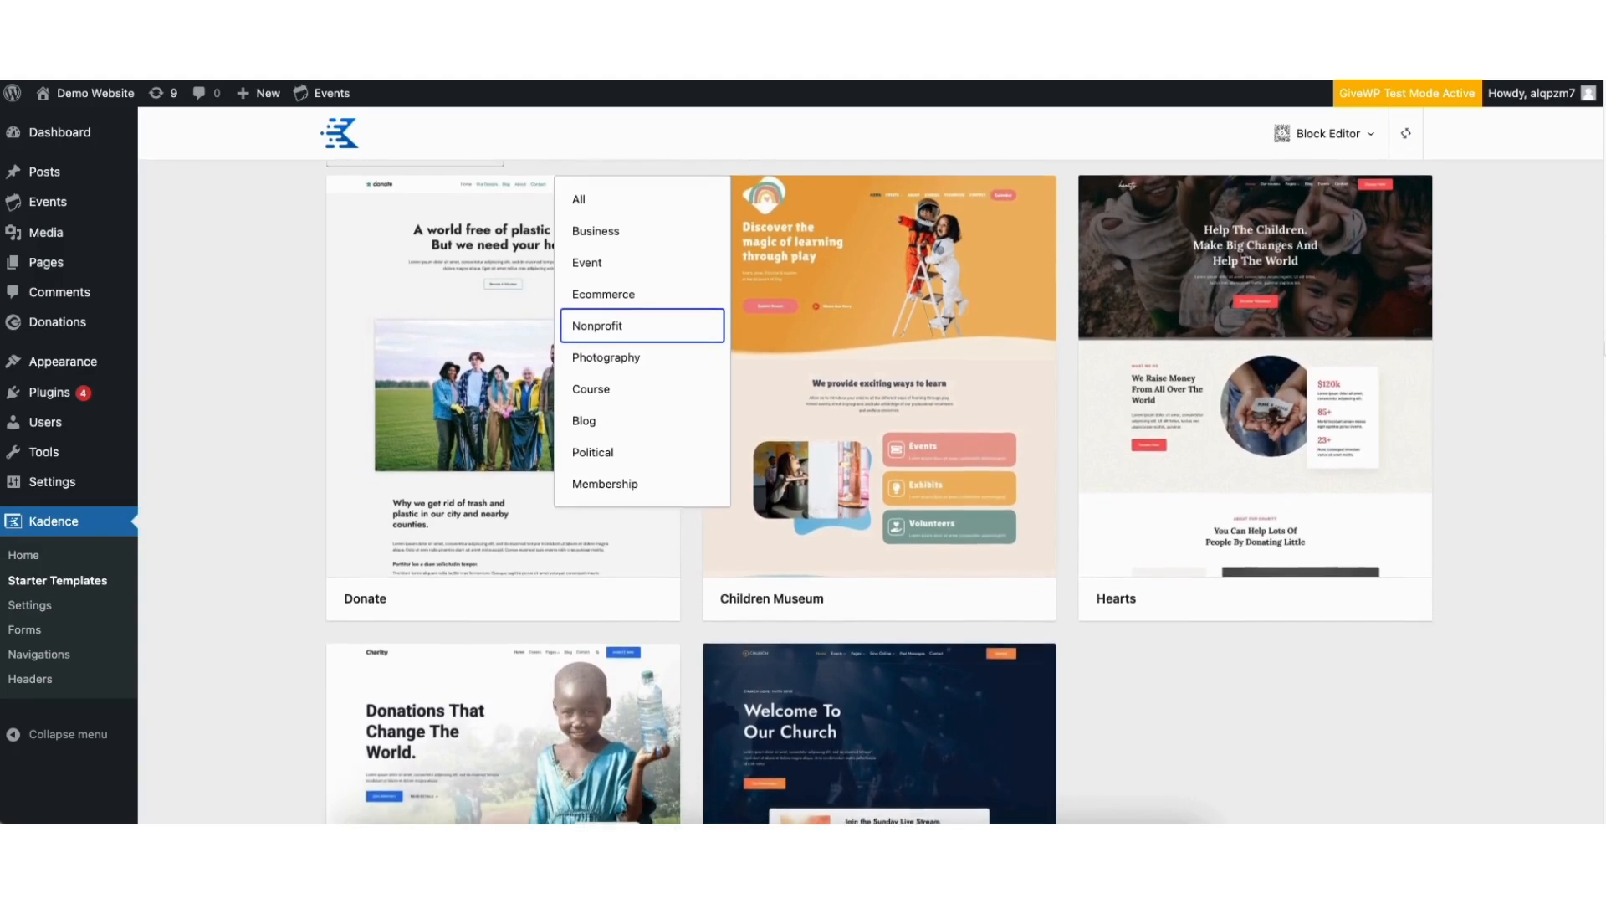
scroll(1603, 364, "down", 2)
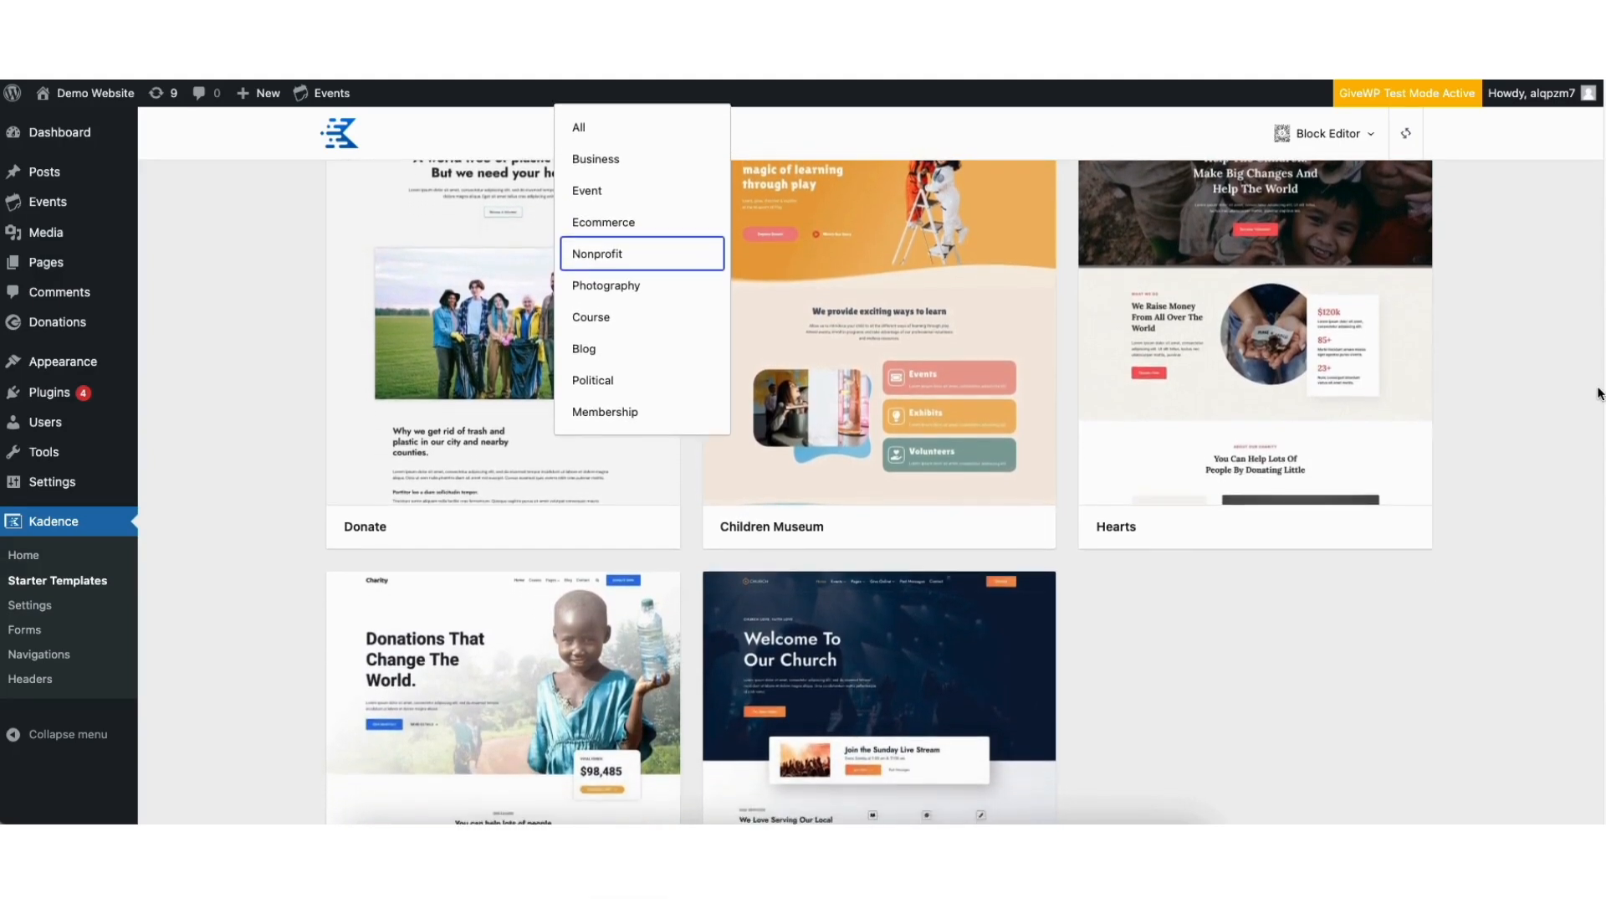
scroll(1594, 418, "down", 5)
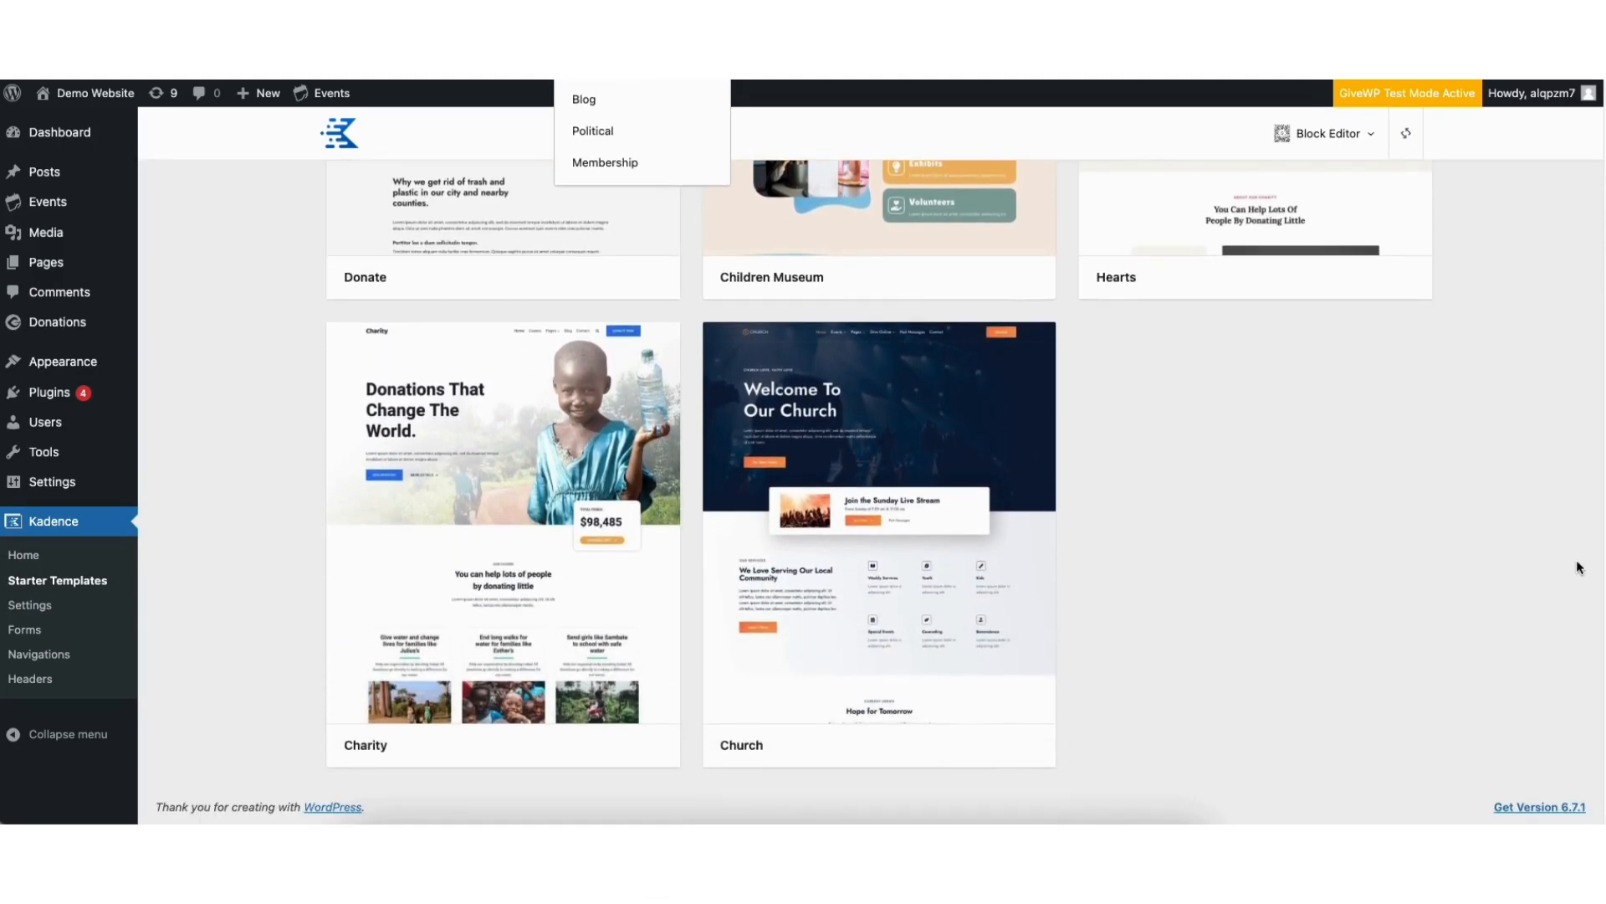
left_click(444, 539)
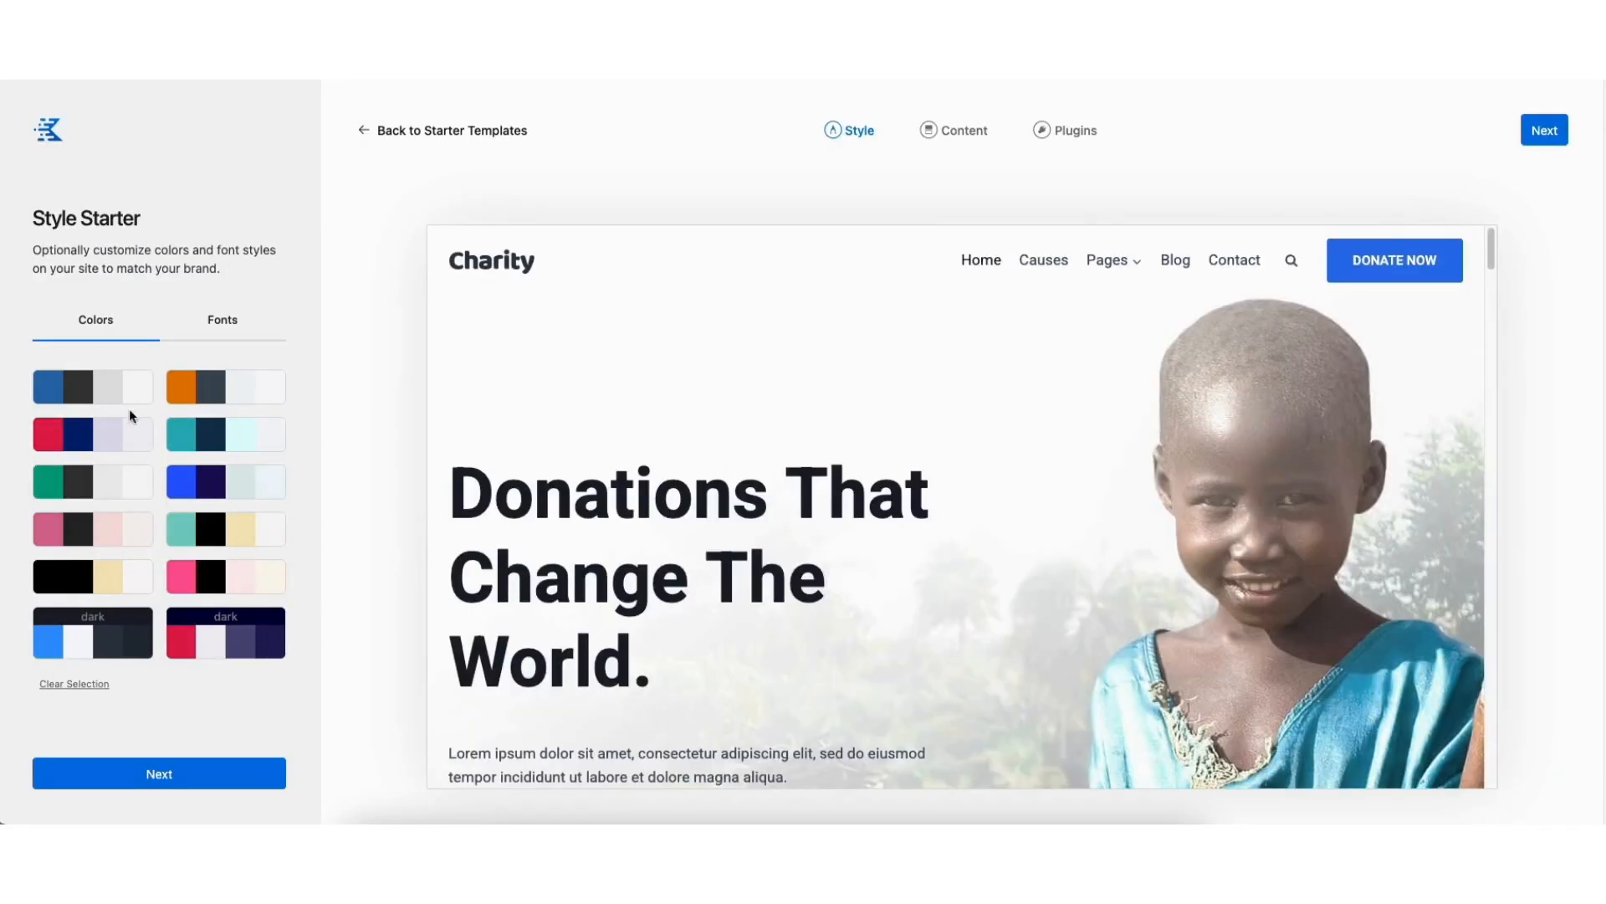
Try several color palettes on the Charity template, clear the selection, and bring up the font pairs
left_click(104, 397)
left_click(211, 395)
left_click(211, 438)
left_click(124, 437)
left_click(112, 483)
left_click(209, 482)
left_click(75, 684)
left_click(223, 321)
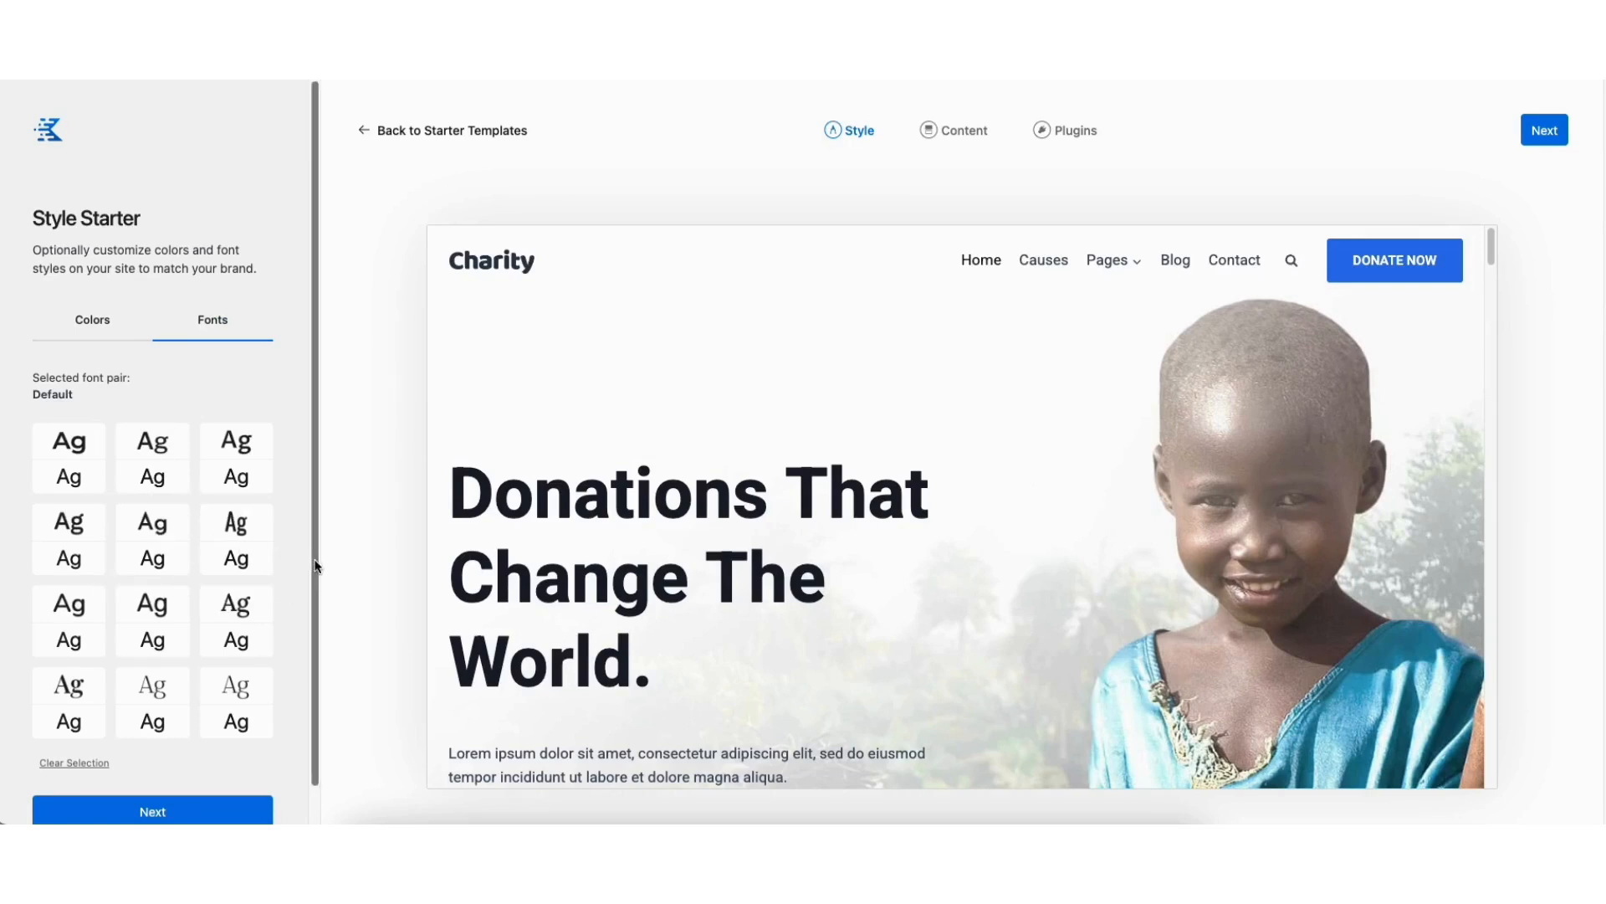
Keep the default font pair and accept a full-site import that deletes the previously imported content
left_click_drag(316, 567, 315, 612)
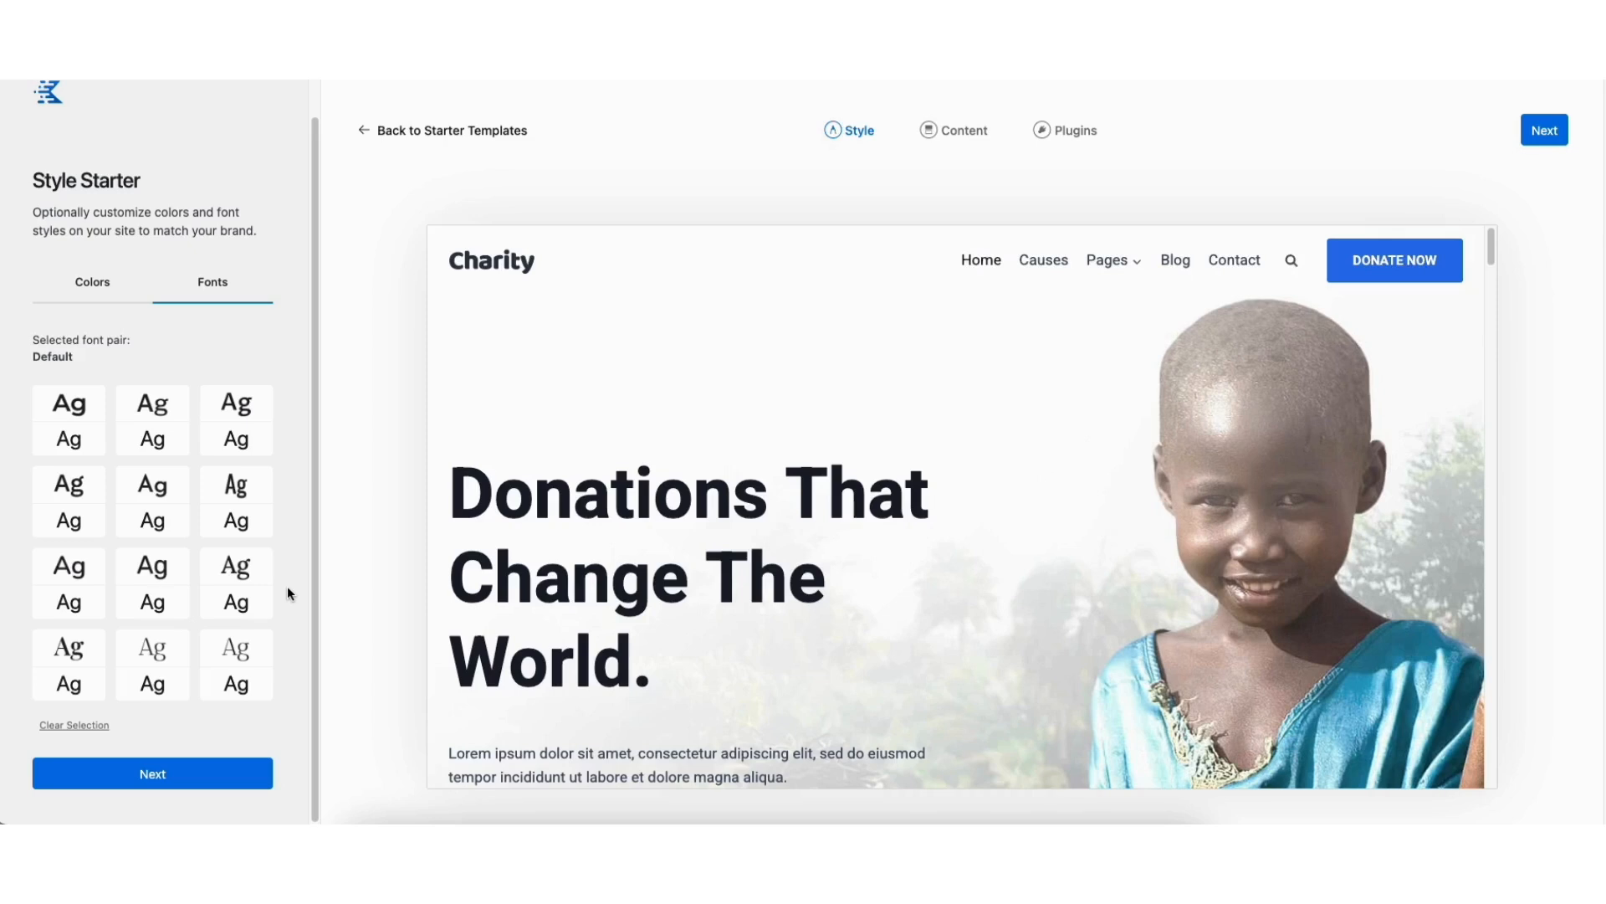
left_click(163, 774)
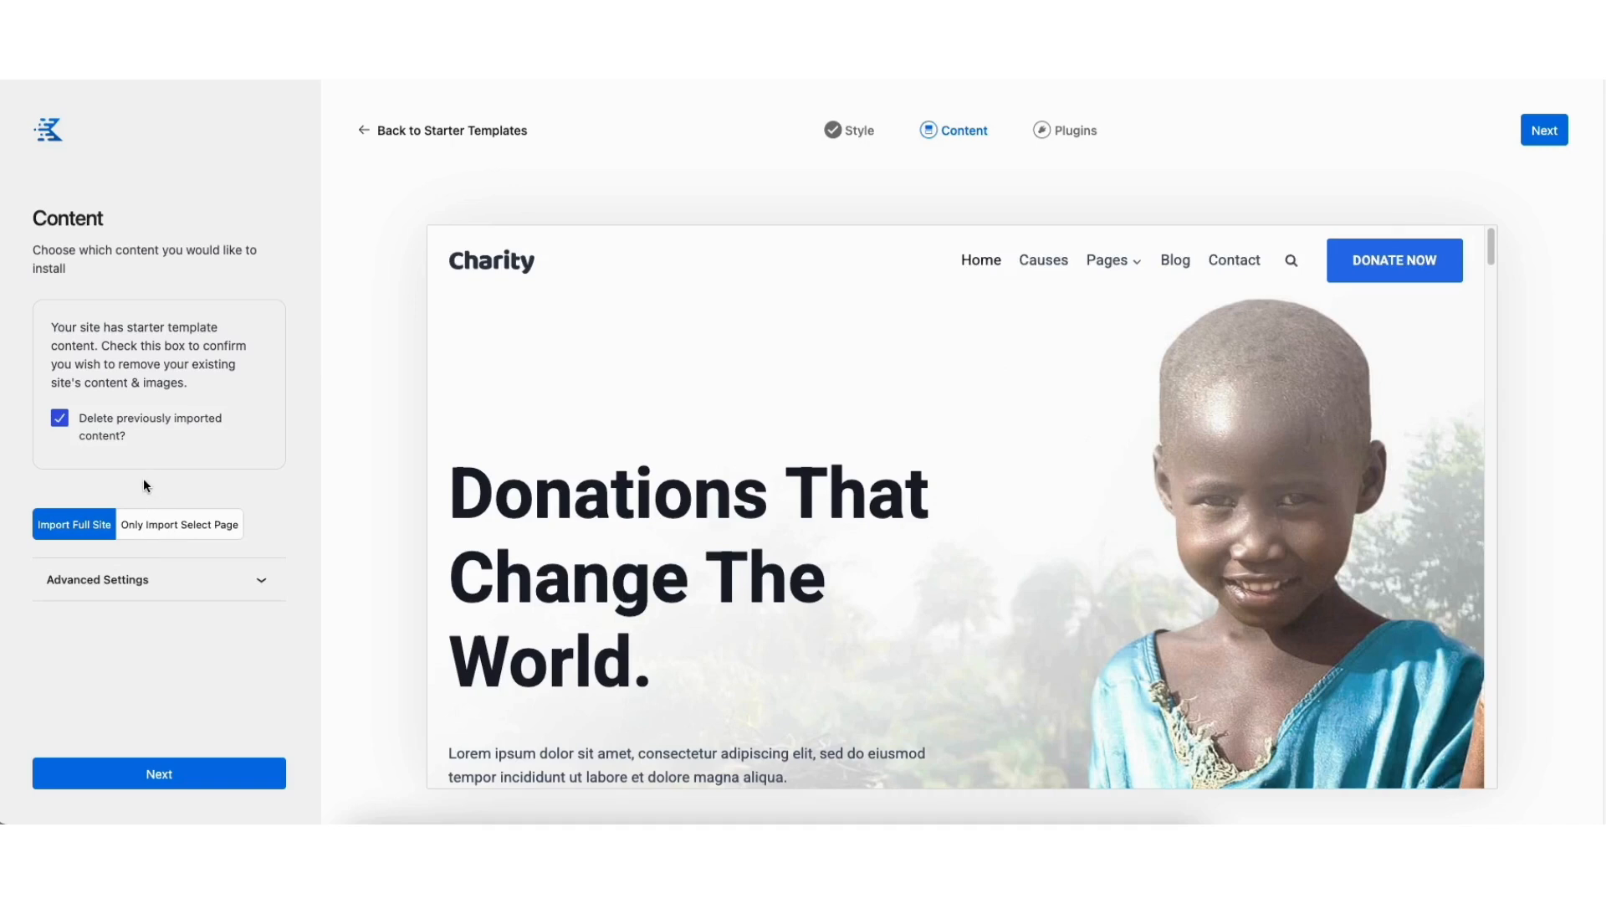
left_click(172, 773)
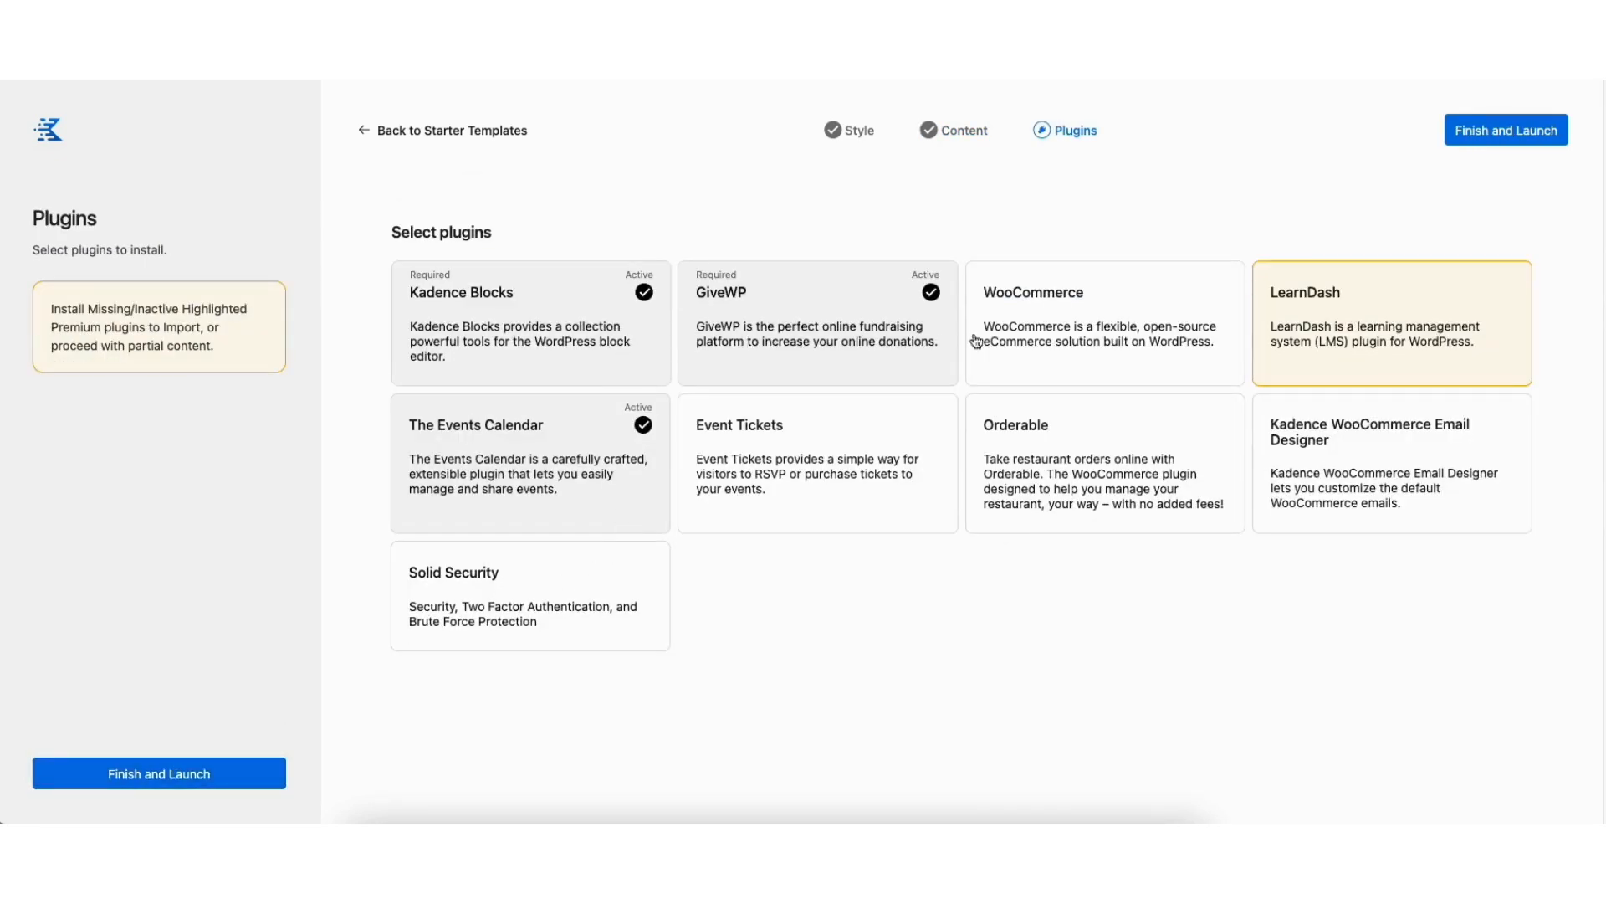
Select and deselect the optional WooCommerce plugin, and start the Charity template import without it
left_click(1094, 321)
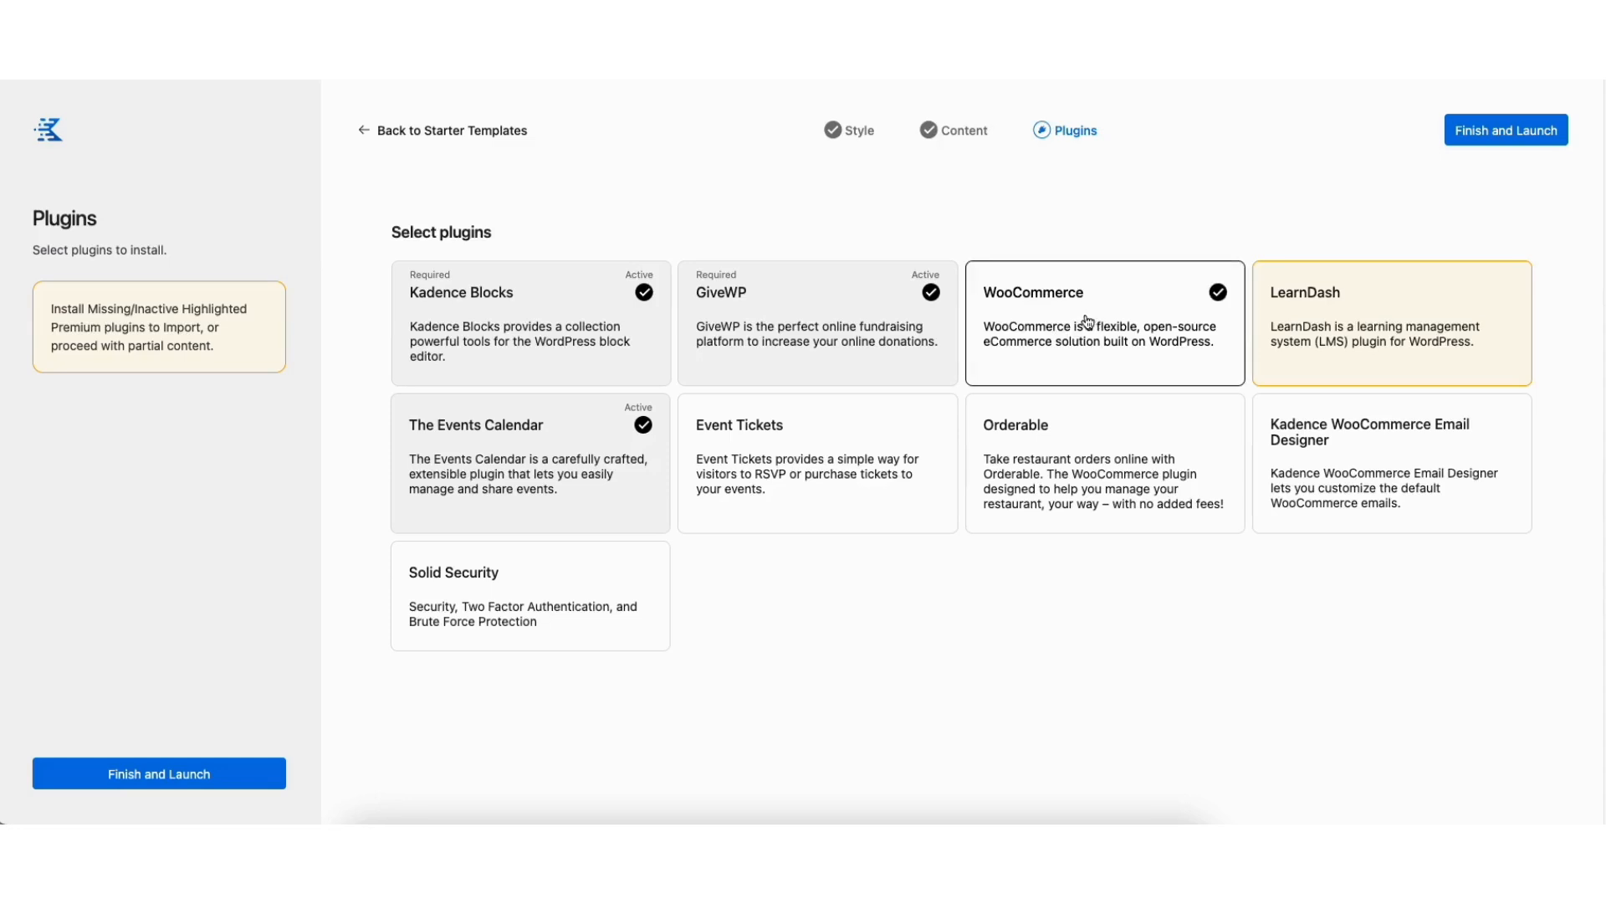
left_click(1087, 323)
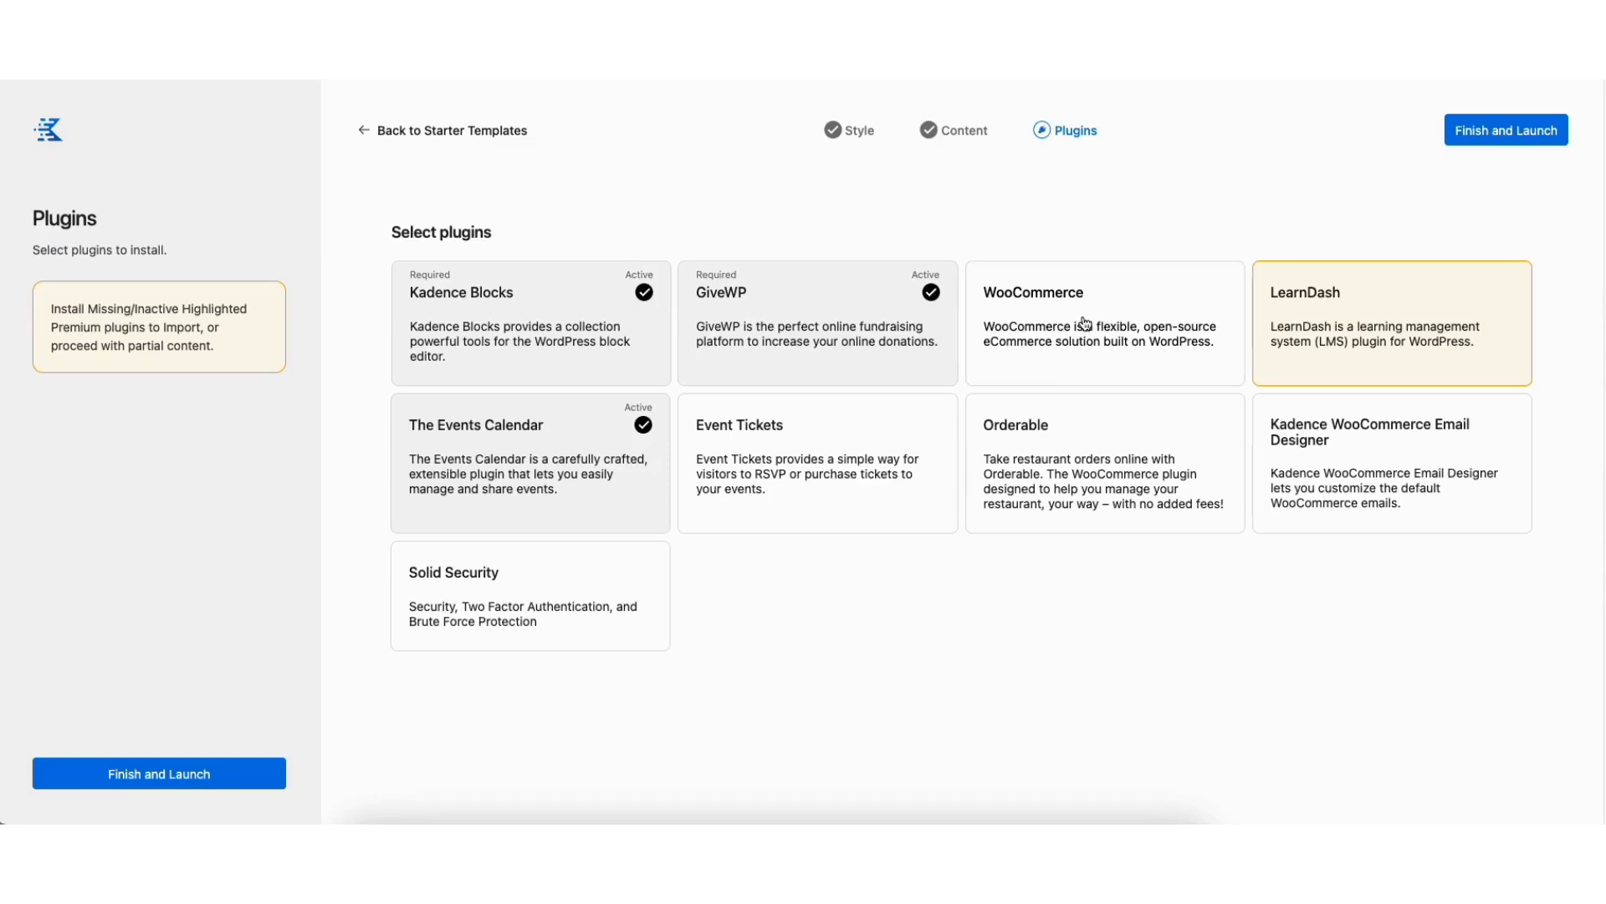
left_click(123, 777)
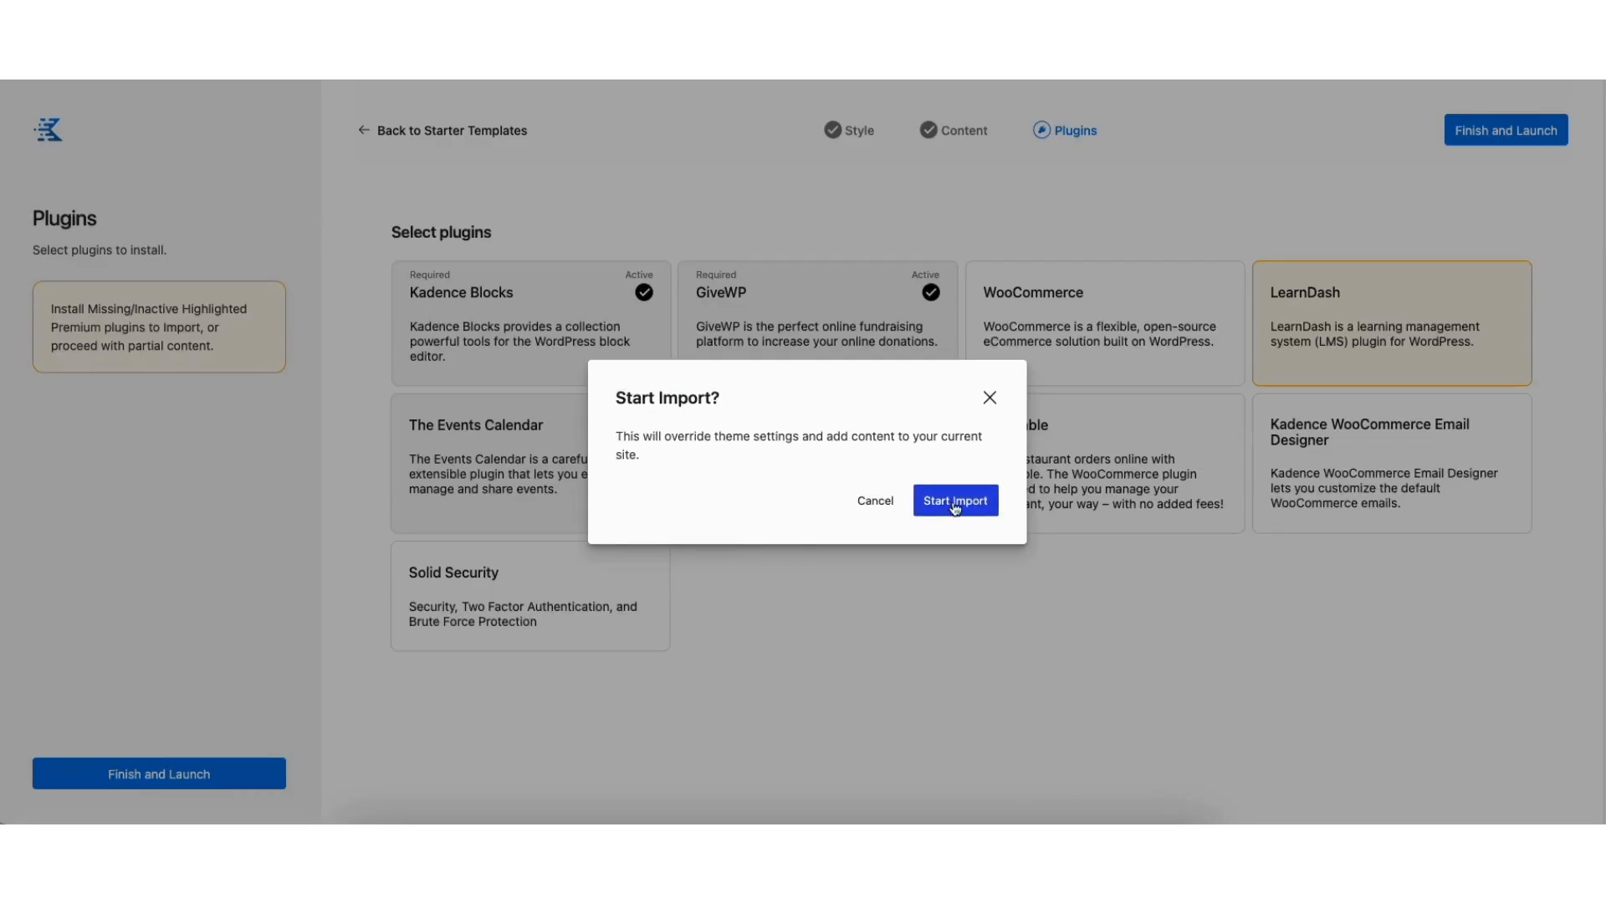
left_click(956, 506)
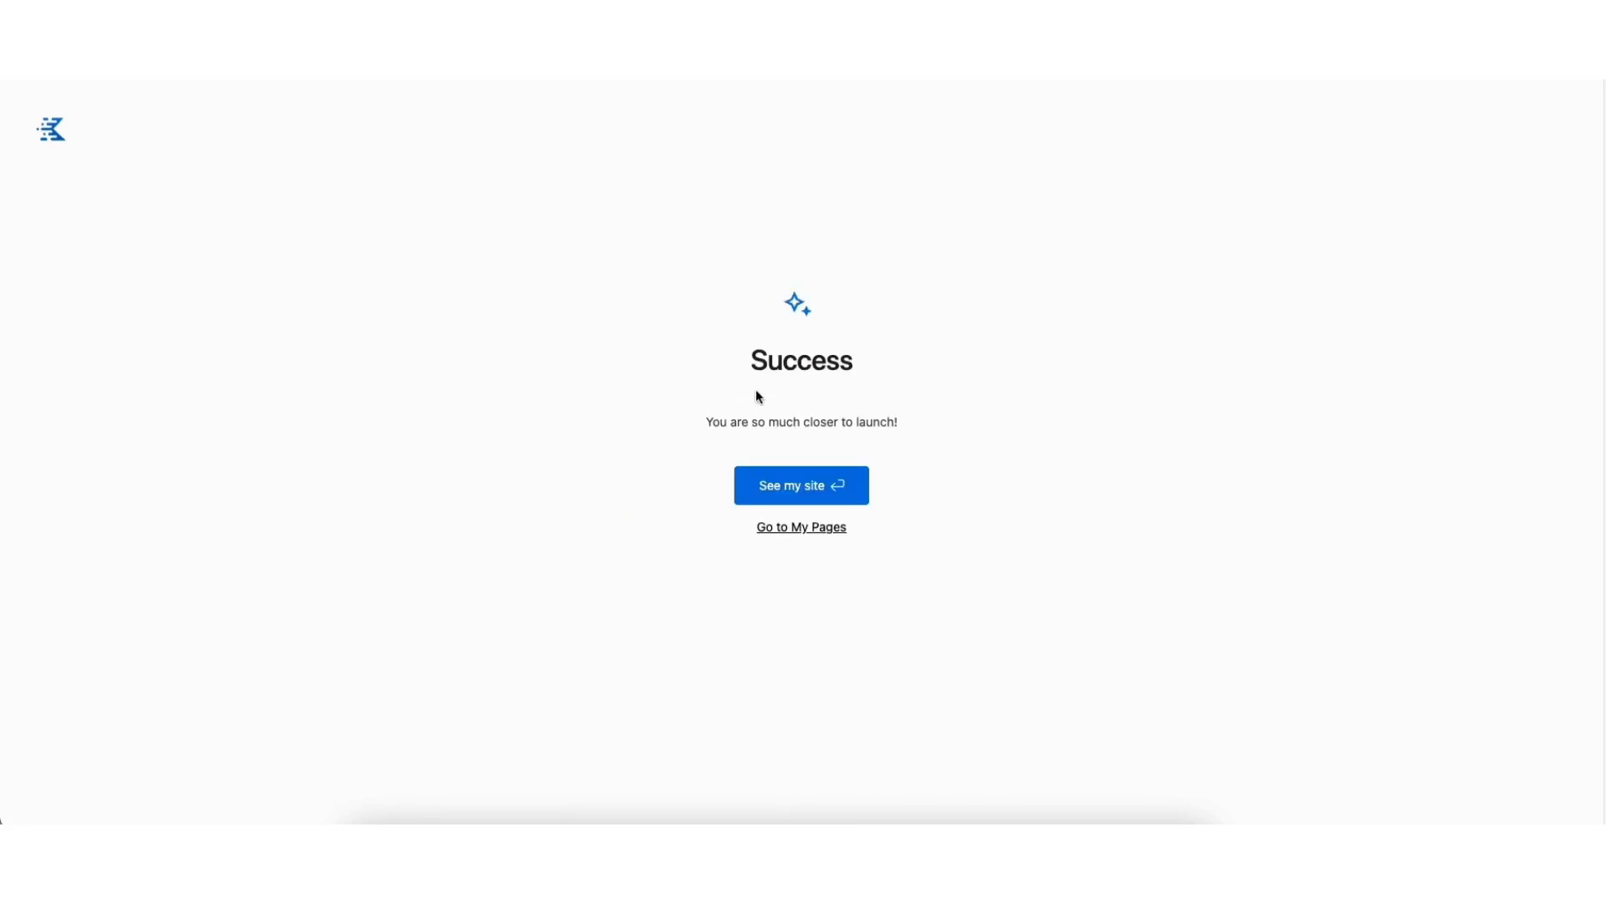
Open the imported Charity website and look through the sections of its home page
left_click(777, 496)
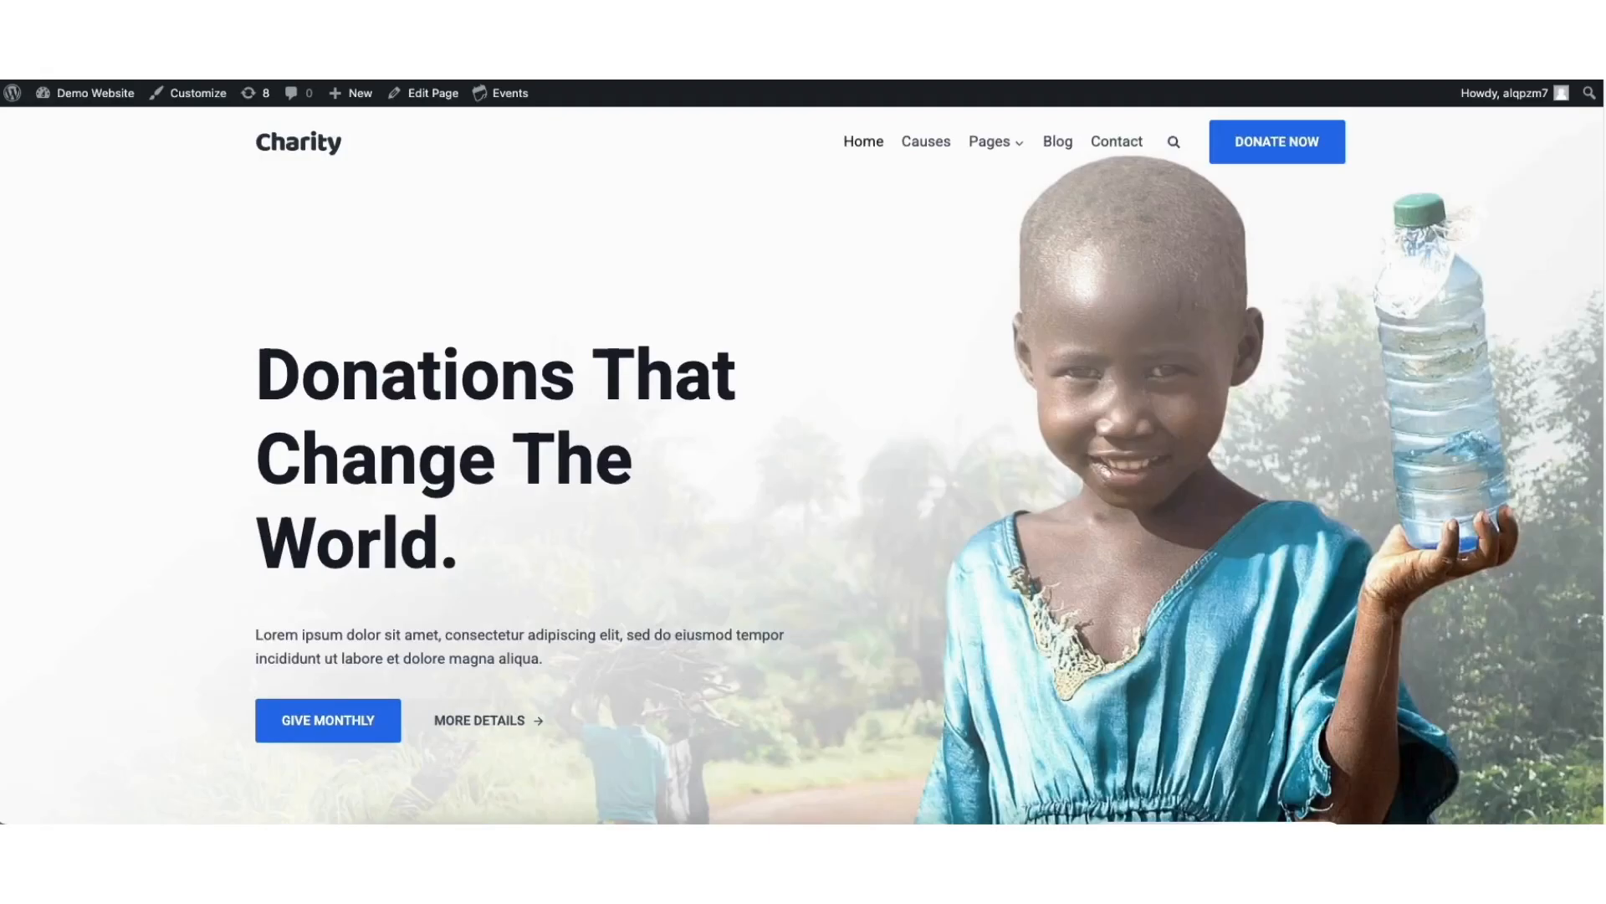
scroll(803, 464, "down", 9)
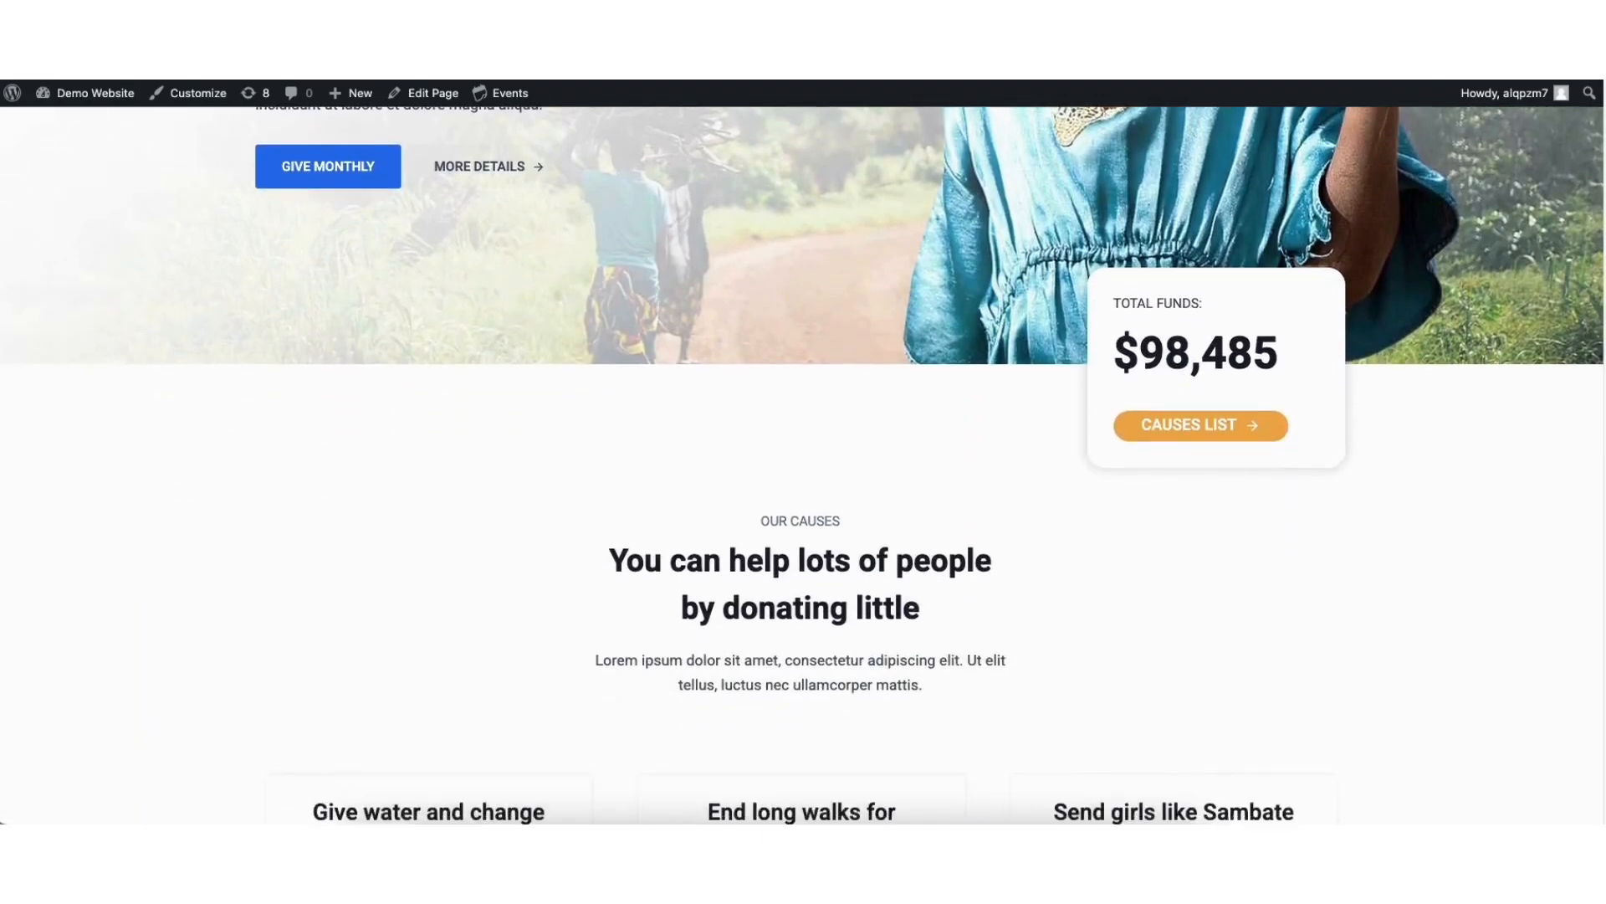
scroll(803, 464, "down", 10)
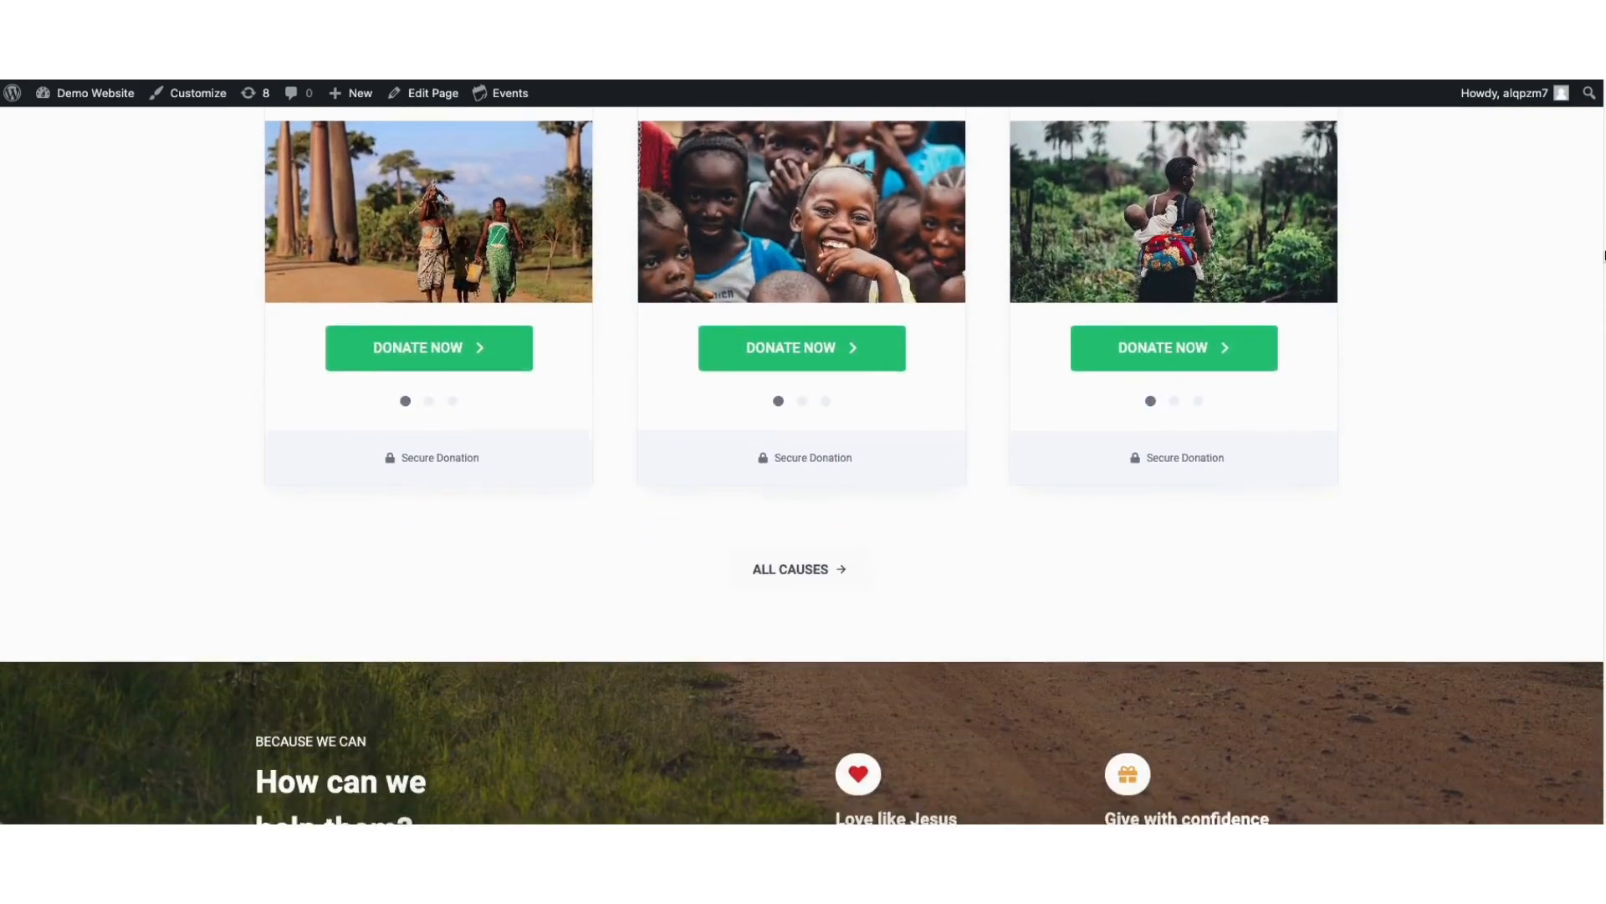
scroll(803, 465, "down", 10)
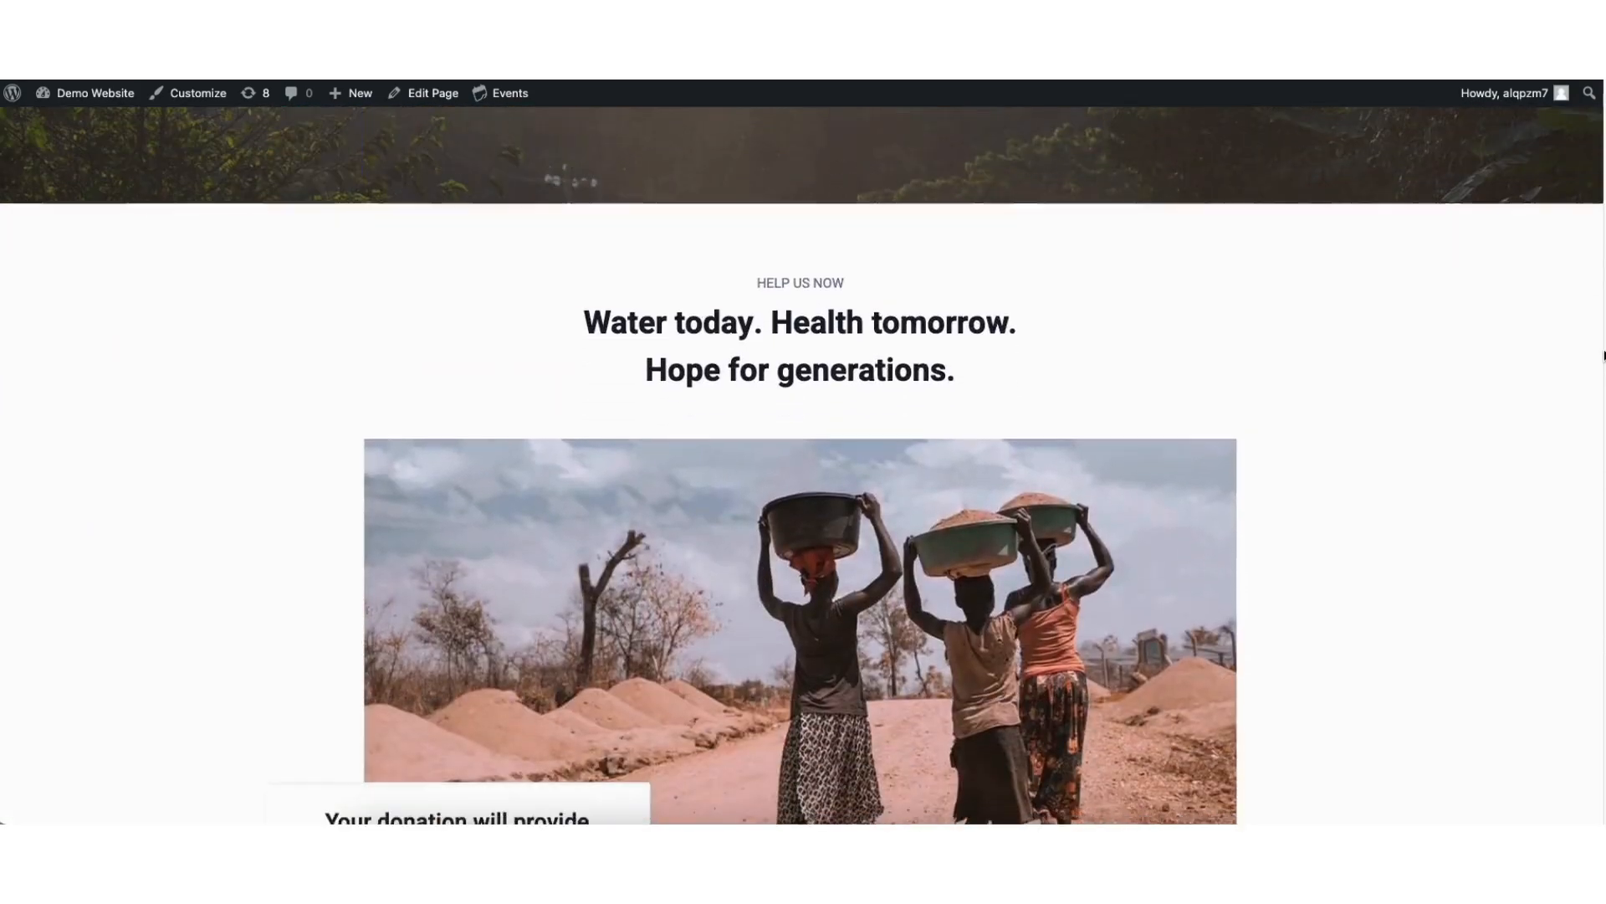
scroll(803, 464, "down", 10)
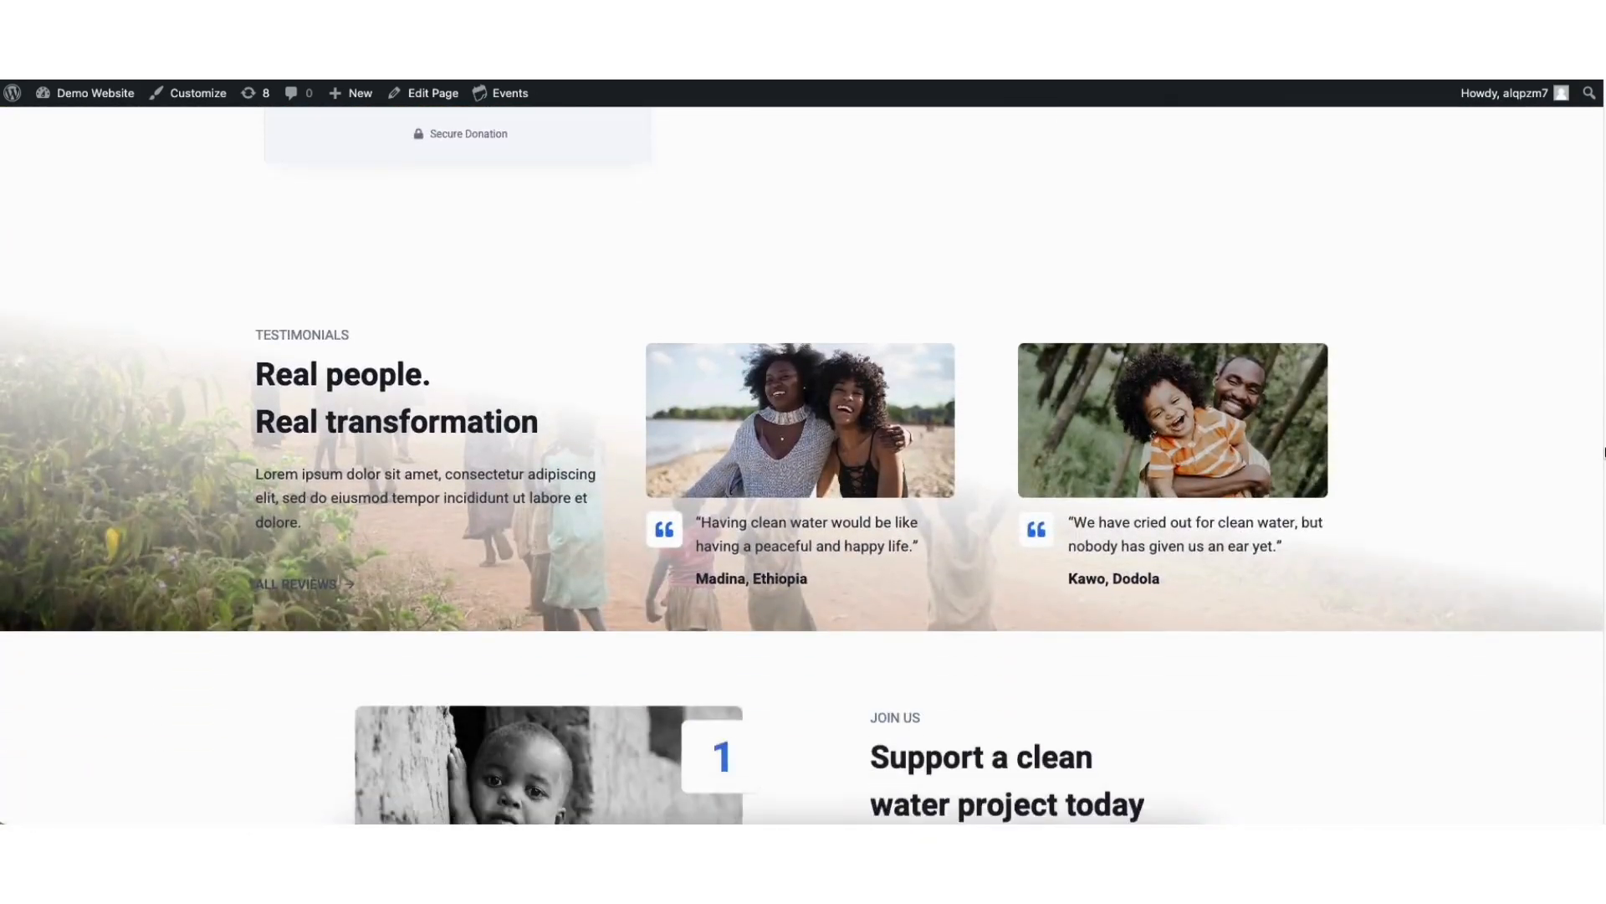
scroll(803, 465, "down", 10)
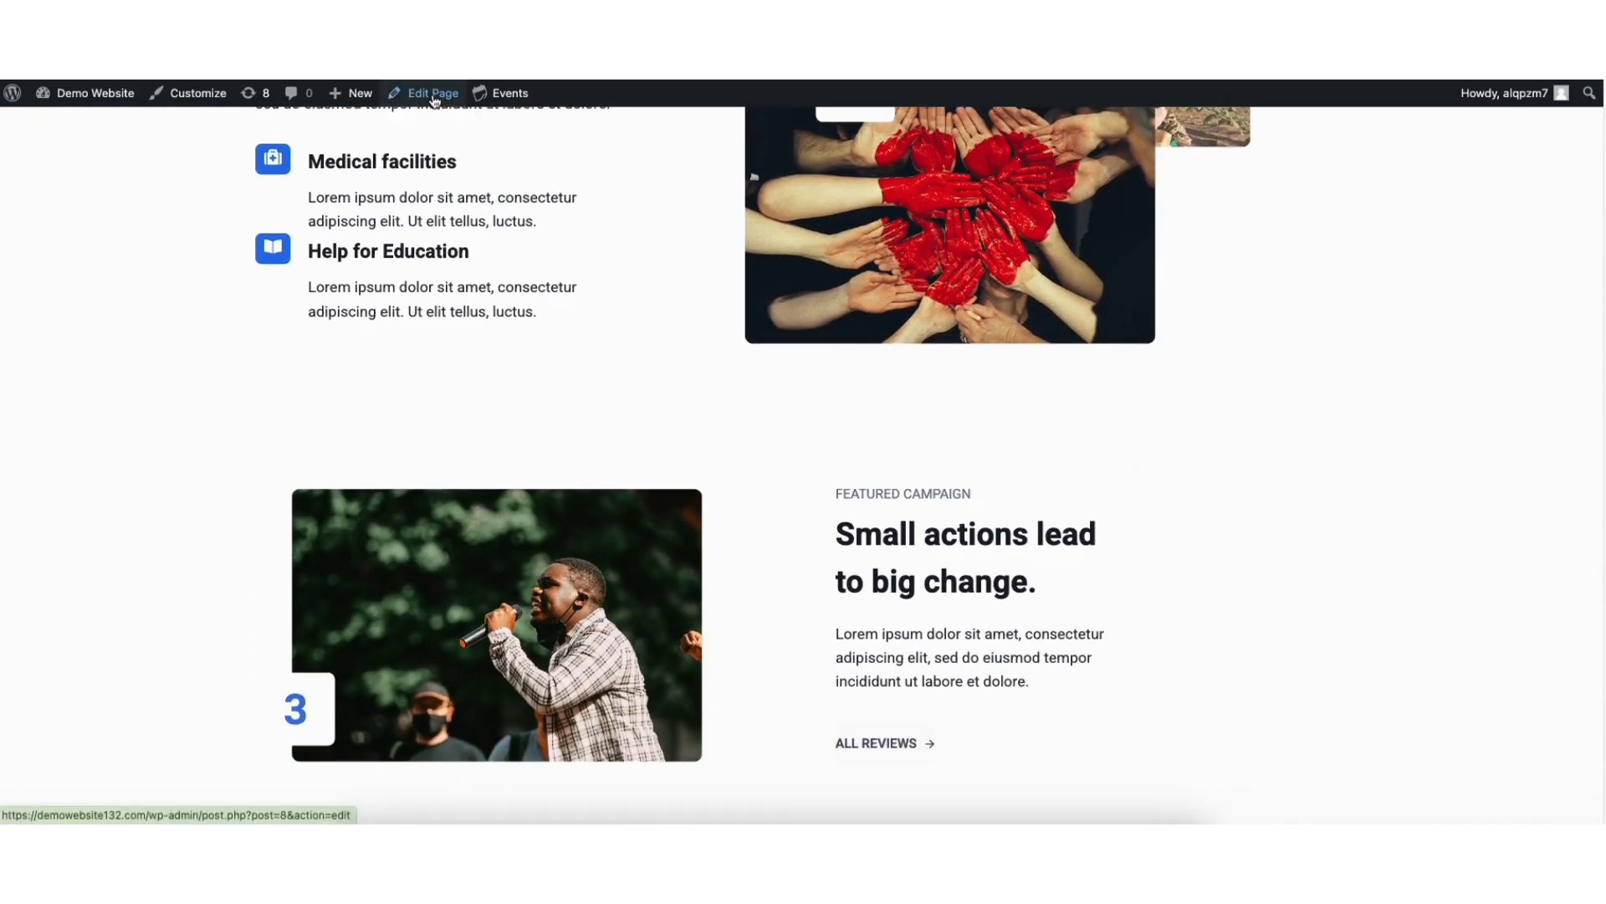
Open the home page for editing and dismiss the autosave notice
left_click(434, 94)
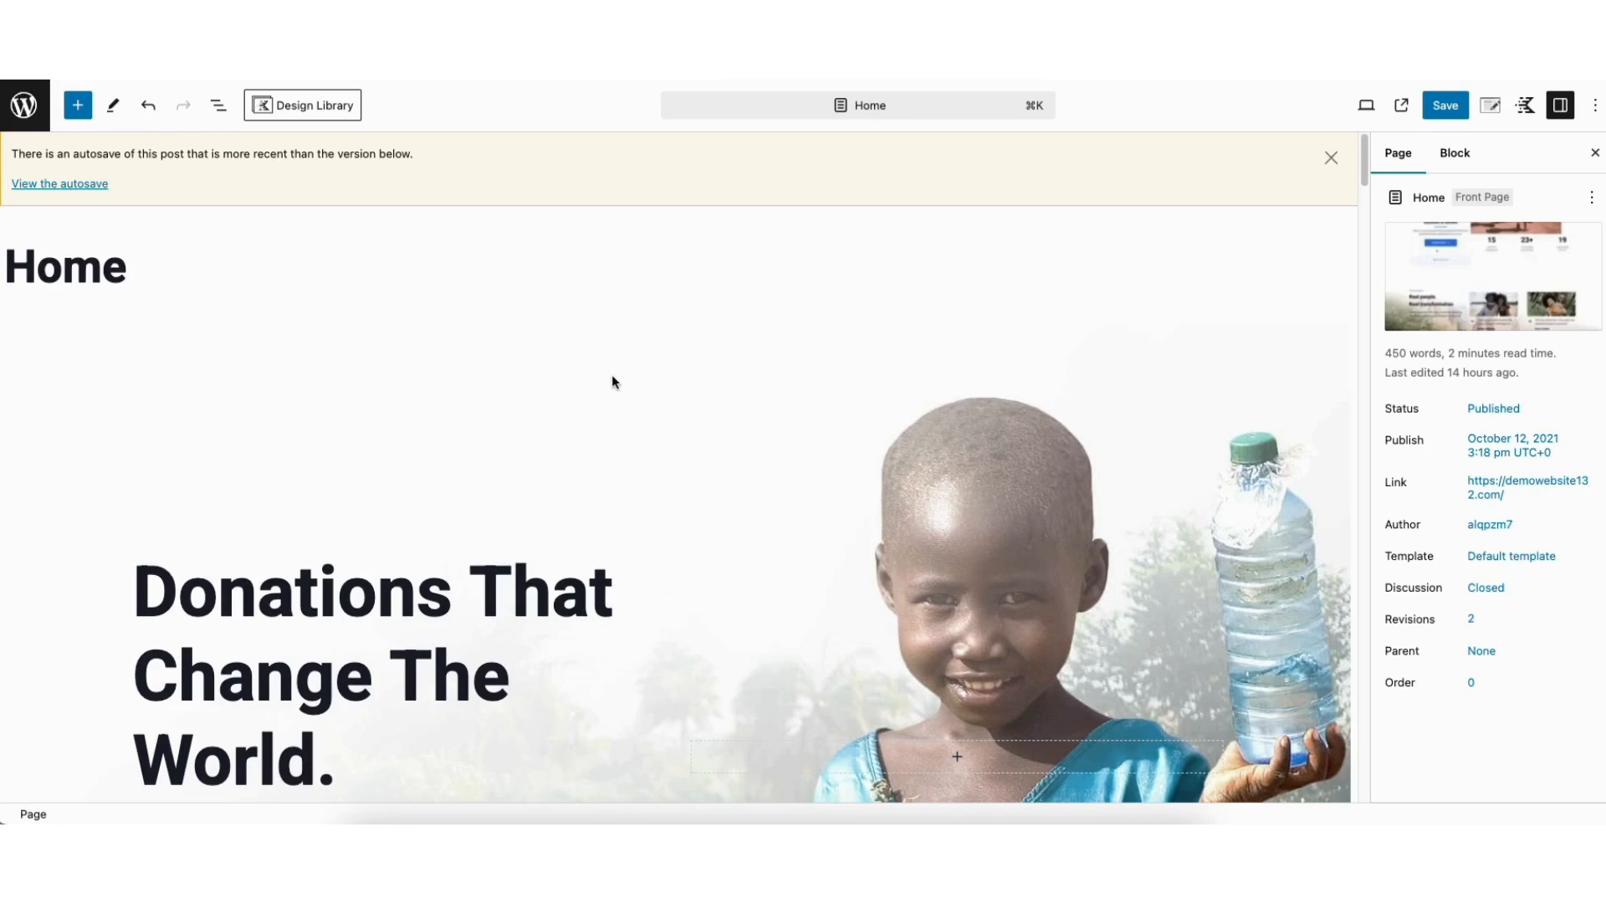
left_click(1332, 158)
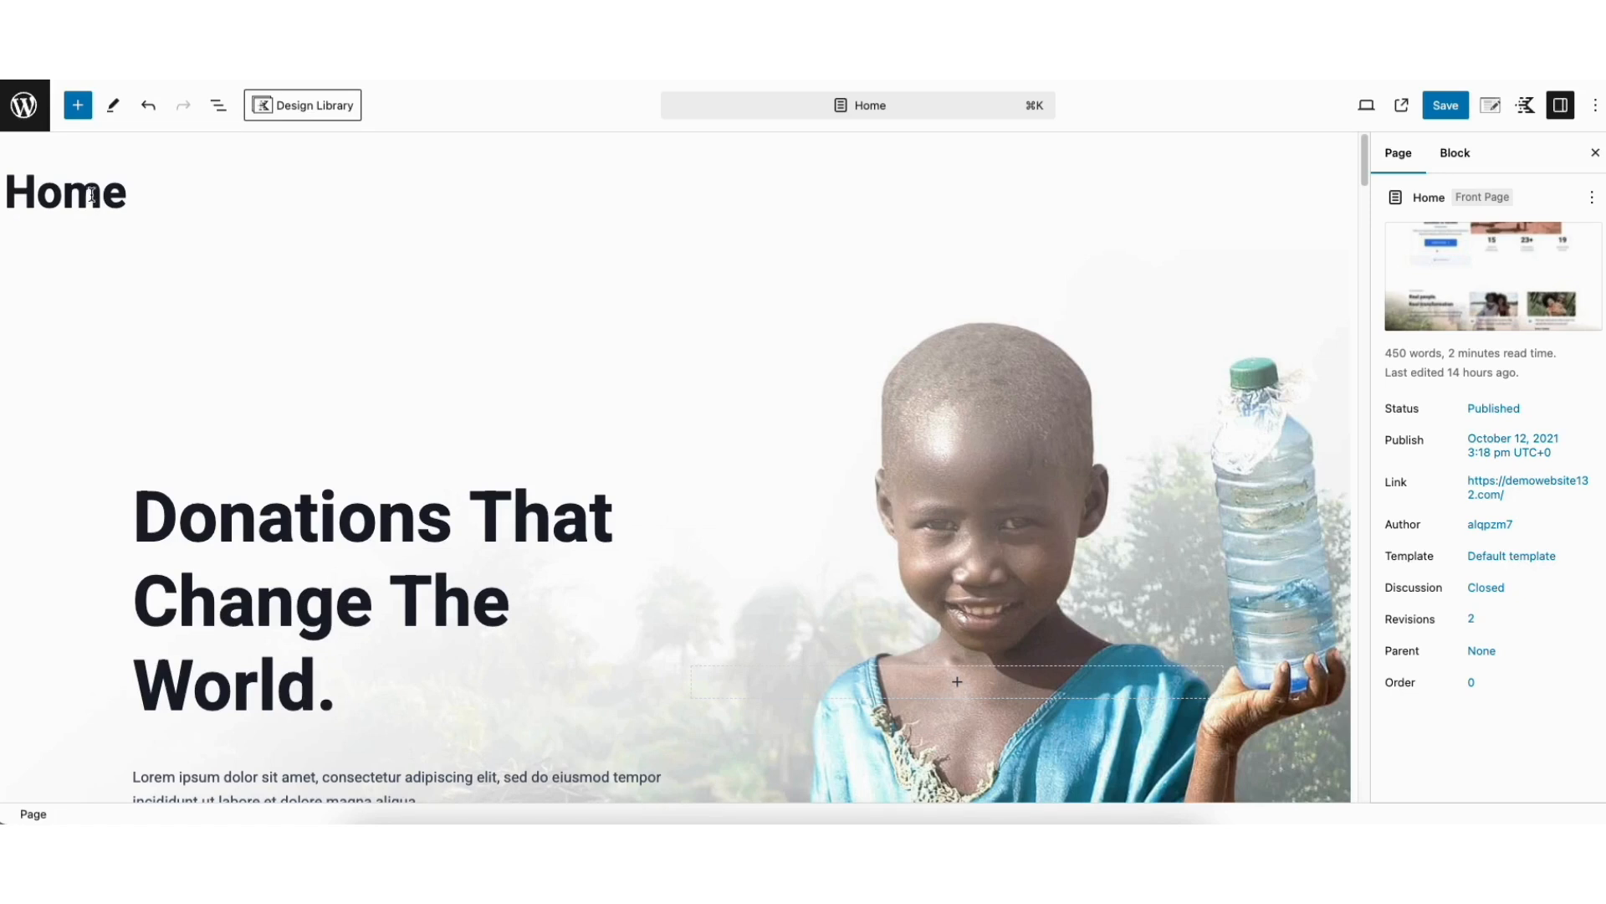
Replace the hero heading text with "My Demo Charity Website."
scroll(1365, 174, "down", 3)
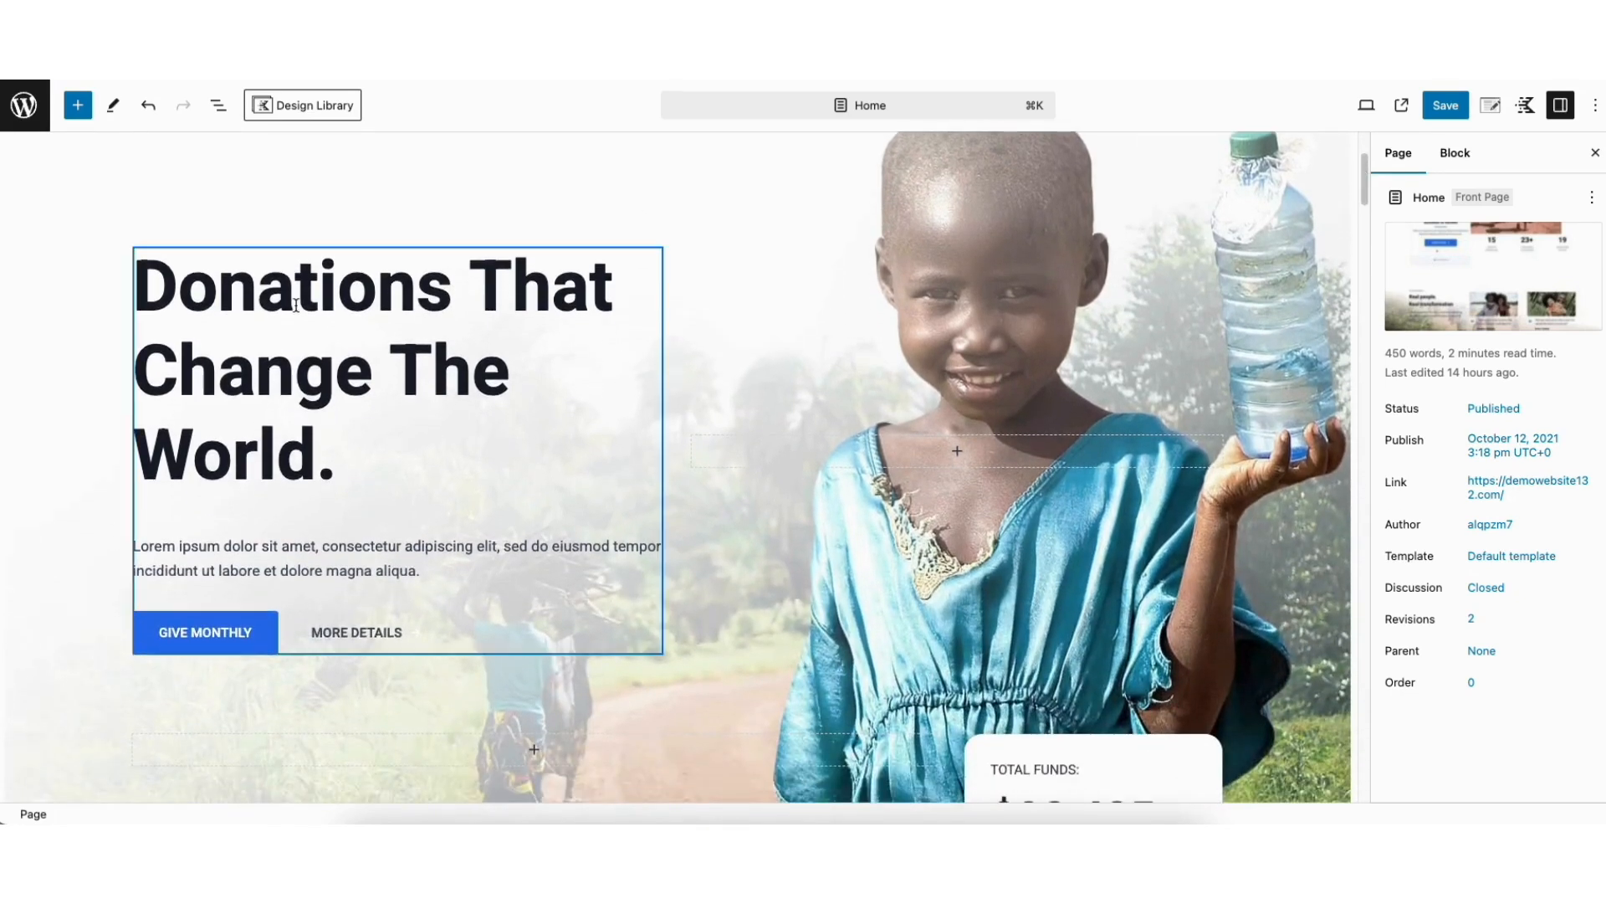
left_click(155, 287)
left_click_drag(154, 287, 358, 459)
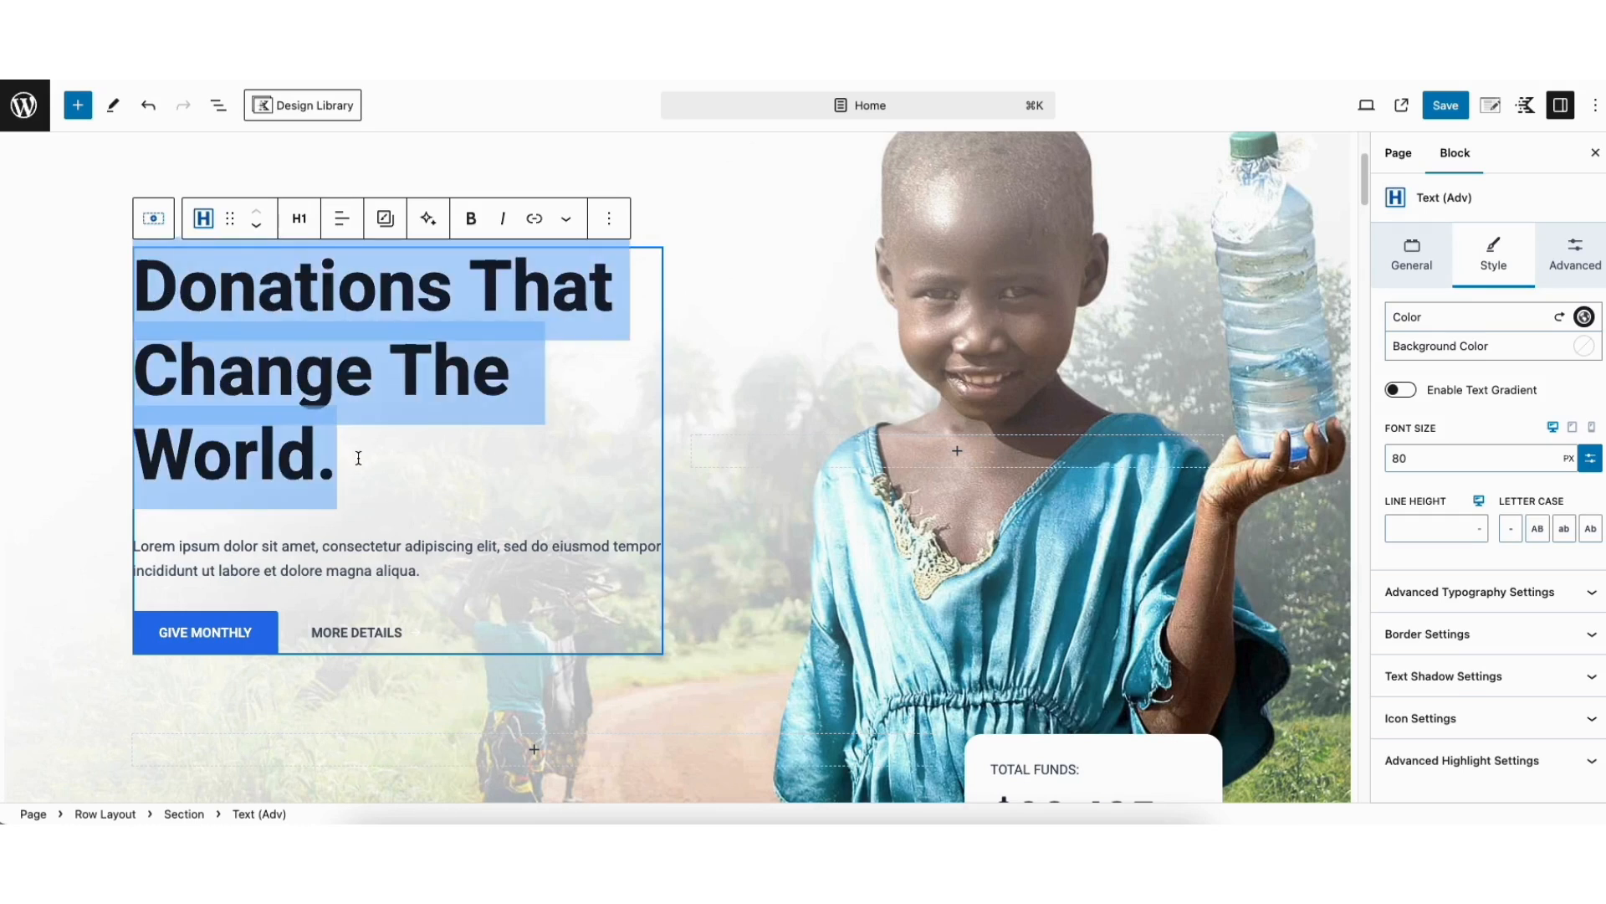
left_click(320, 373)
left_click_drag(136, 284, 336, 444)
type("My")
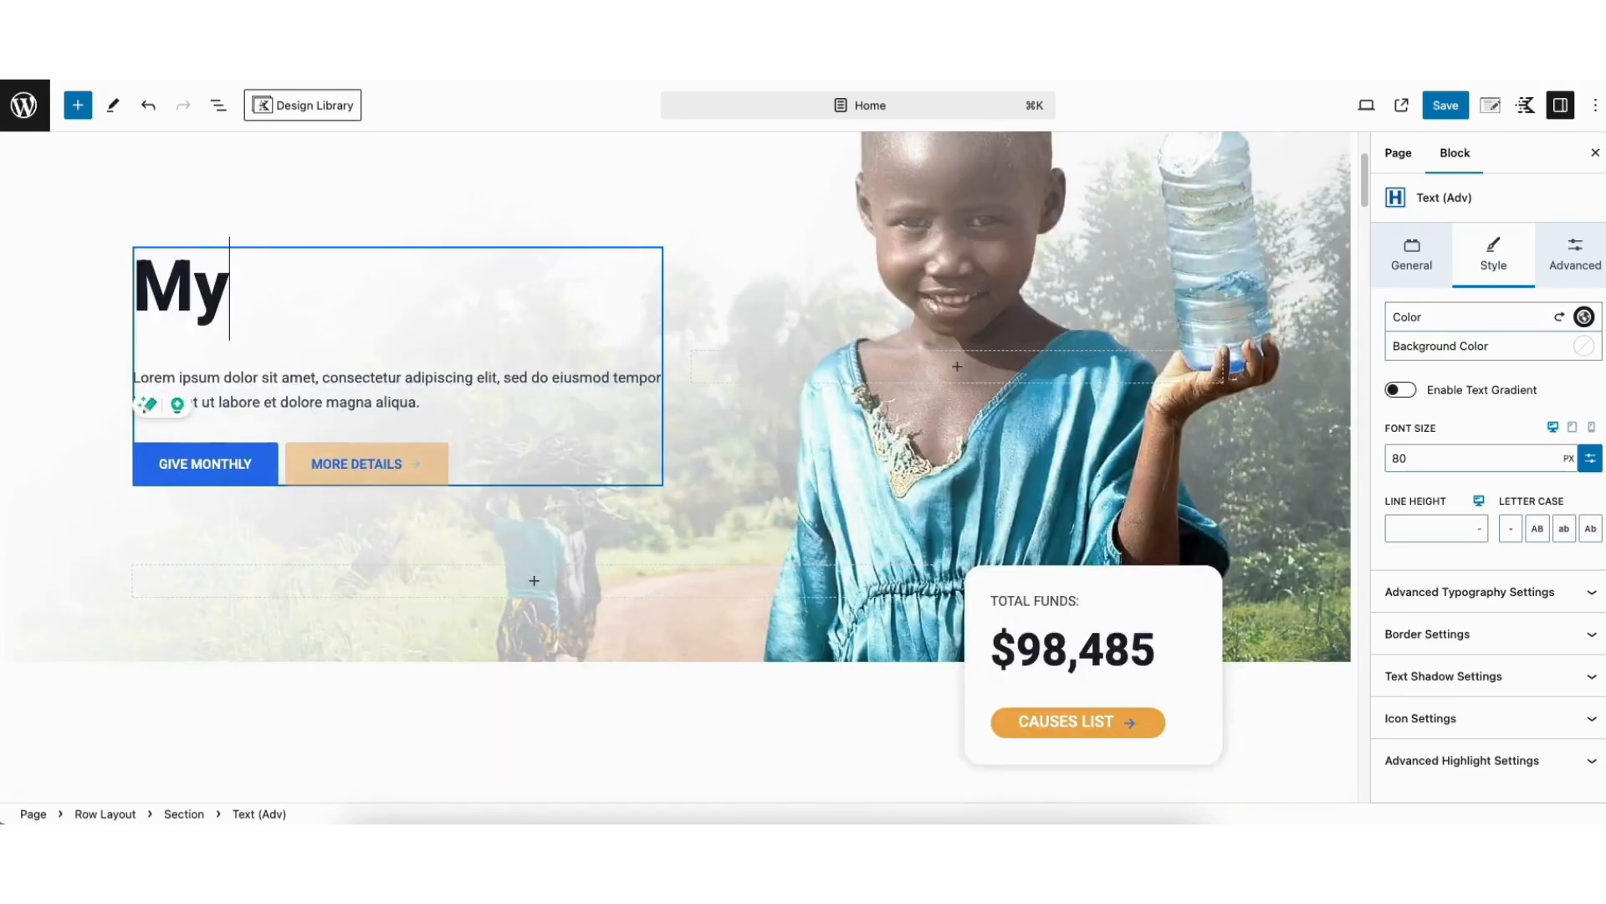
type(" Demo Charity Website.")
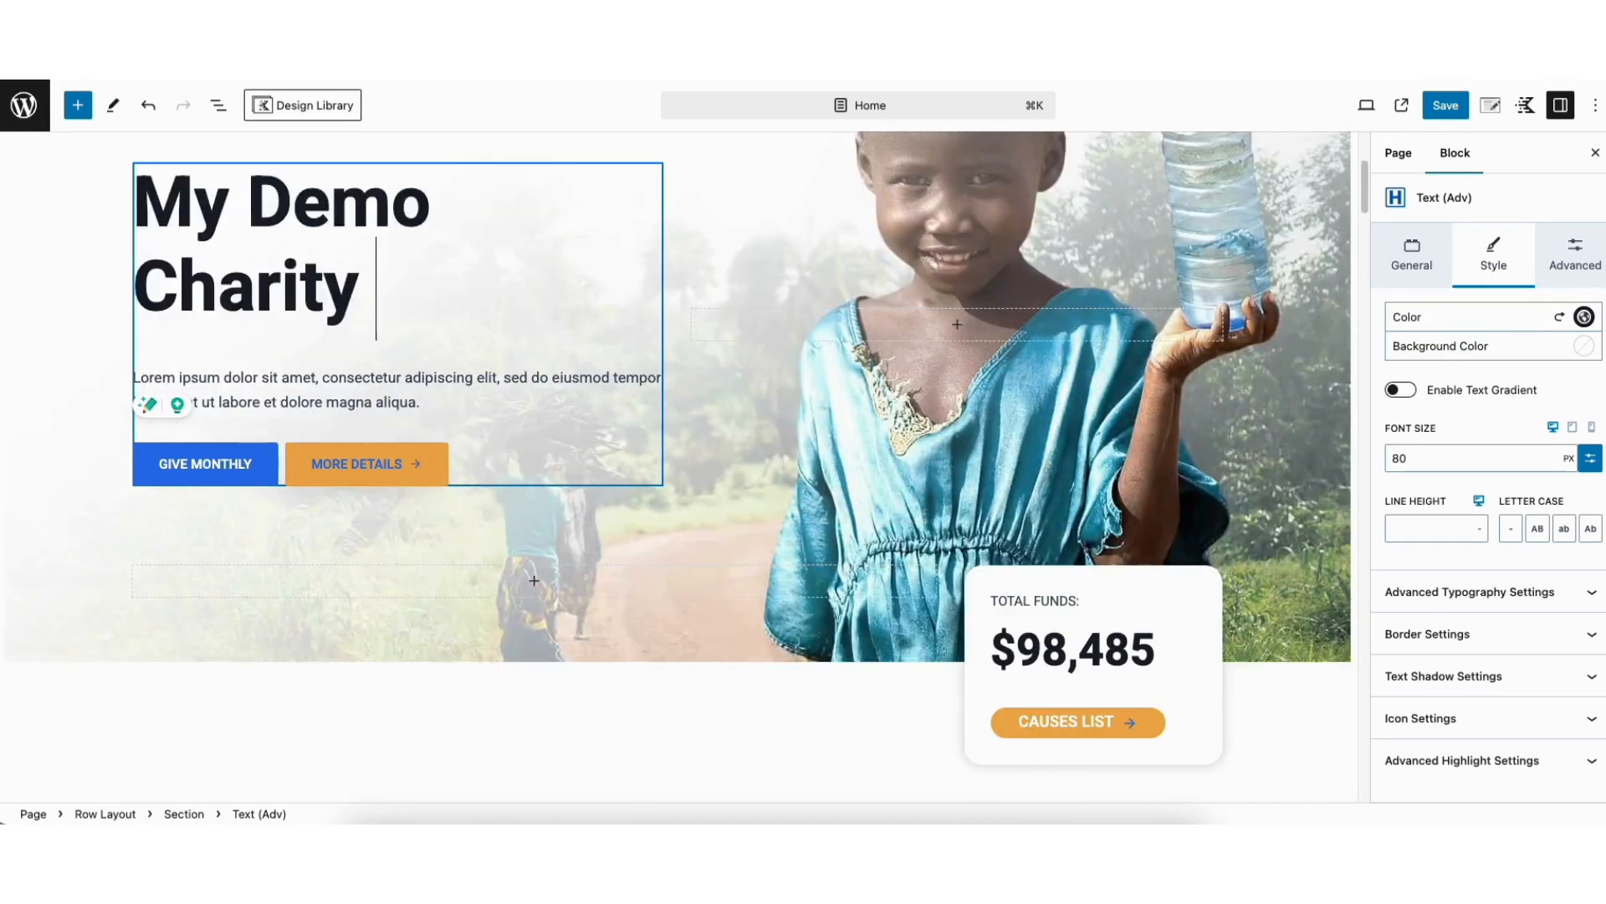
Examine the hero heading's level, text alignment, link and additional formatting options without changing them
left_click(299, 359)
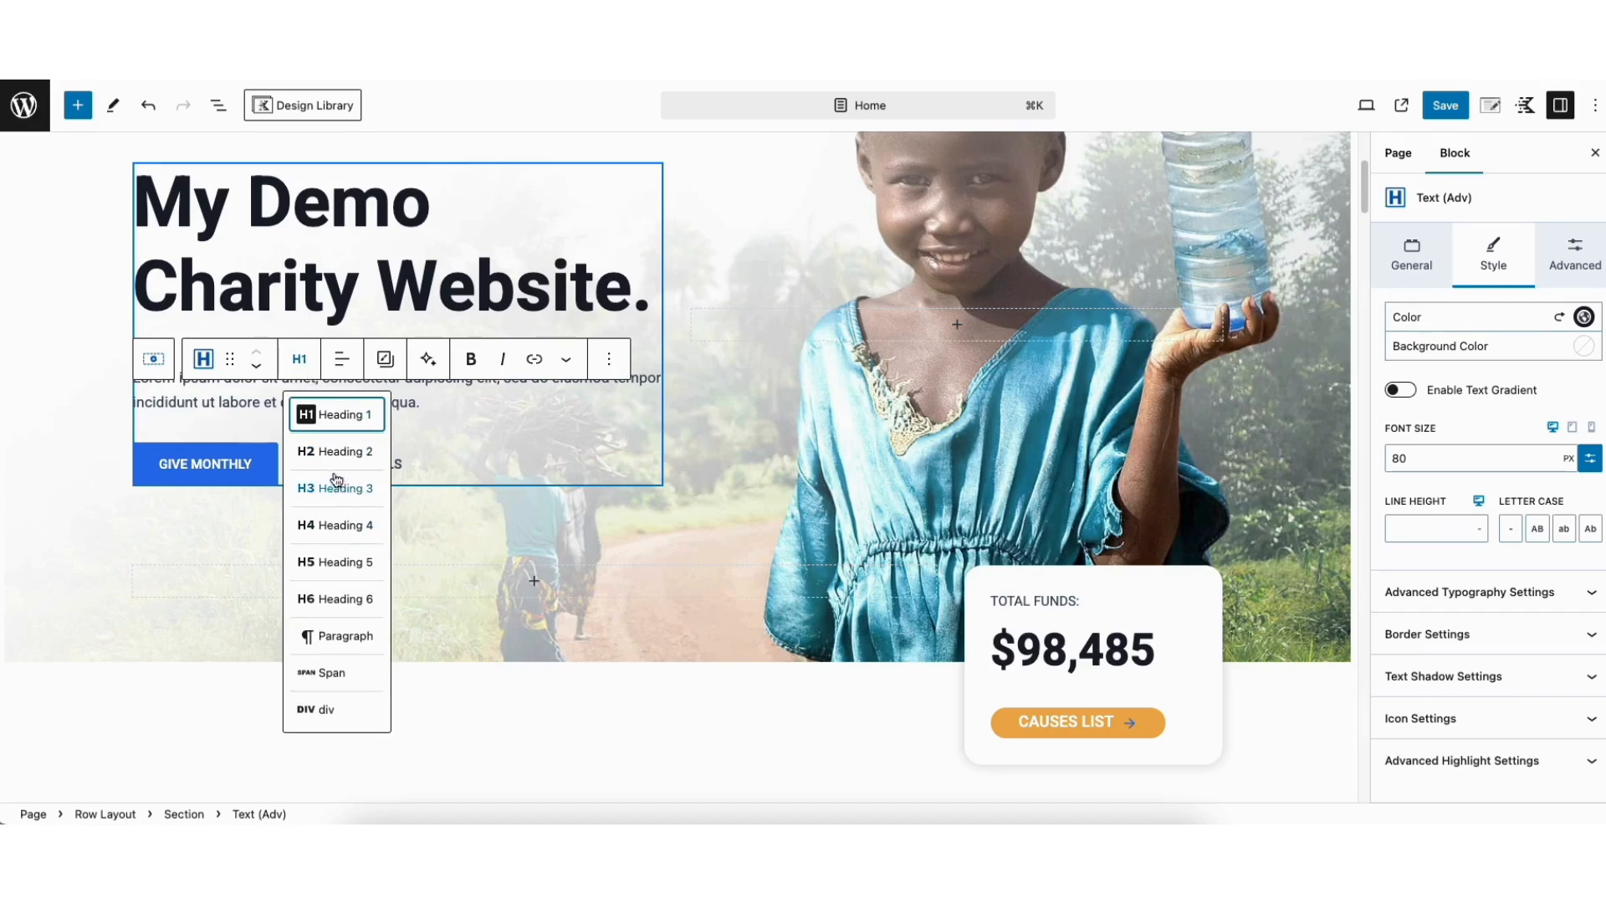
left_click(409, 413)
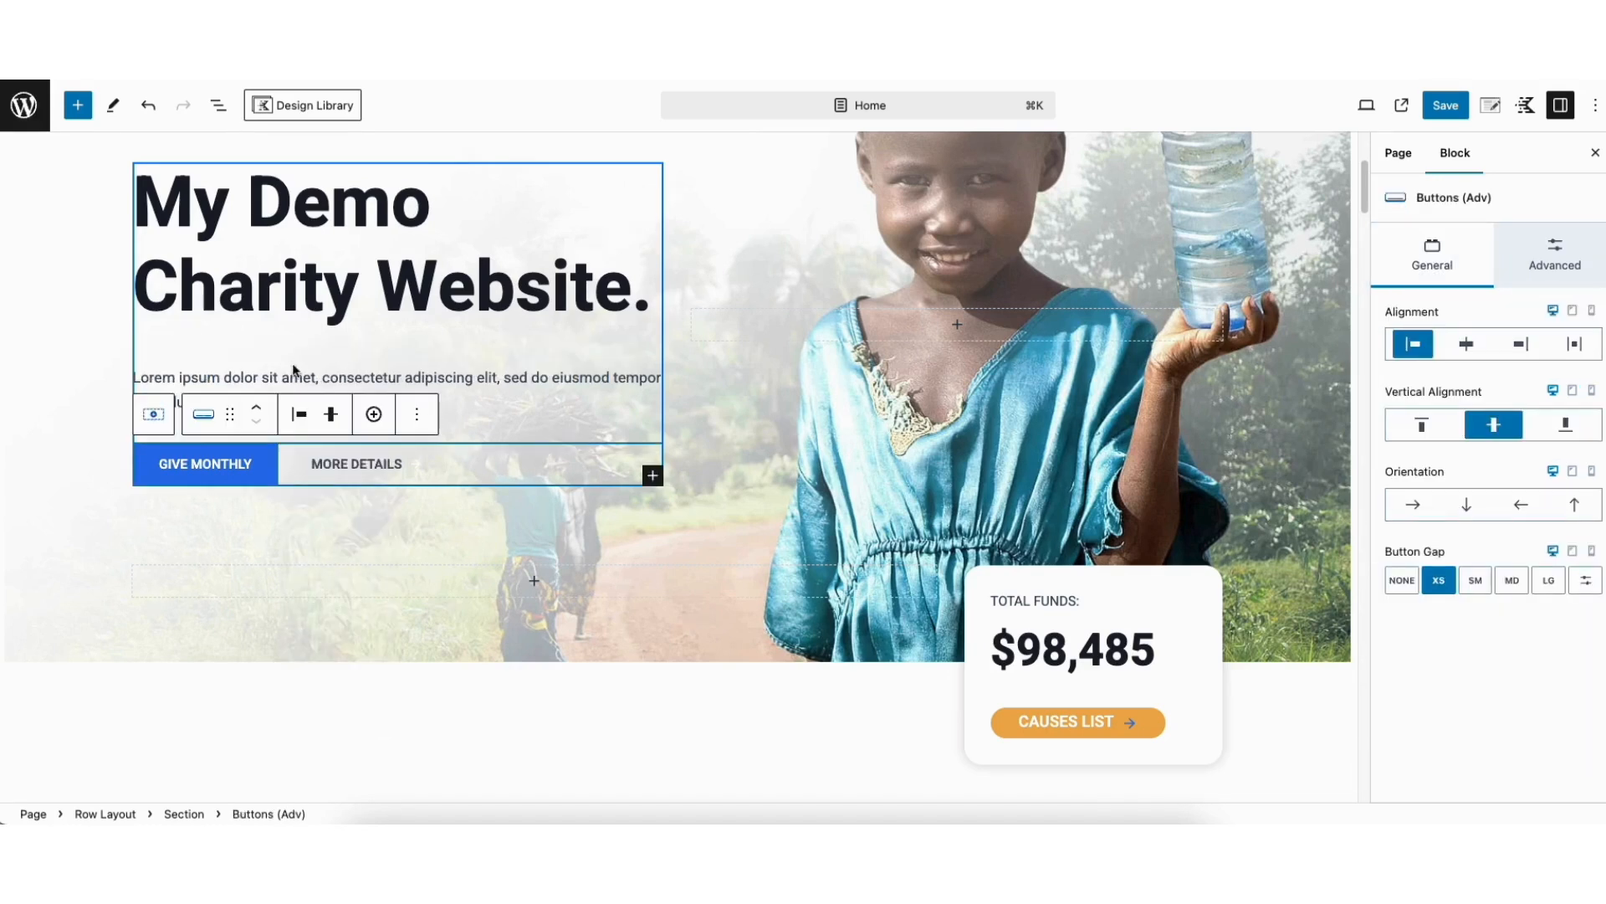
left_click(277, 275)
left_click(343, 364)
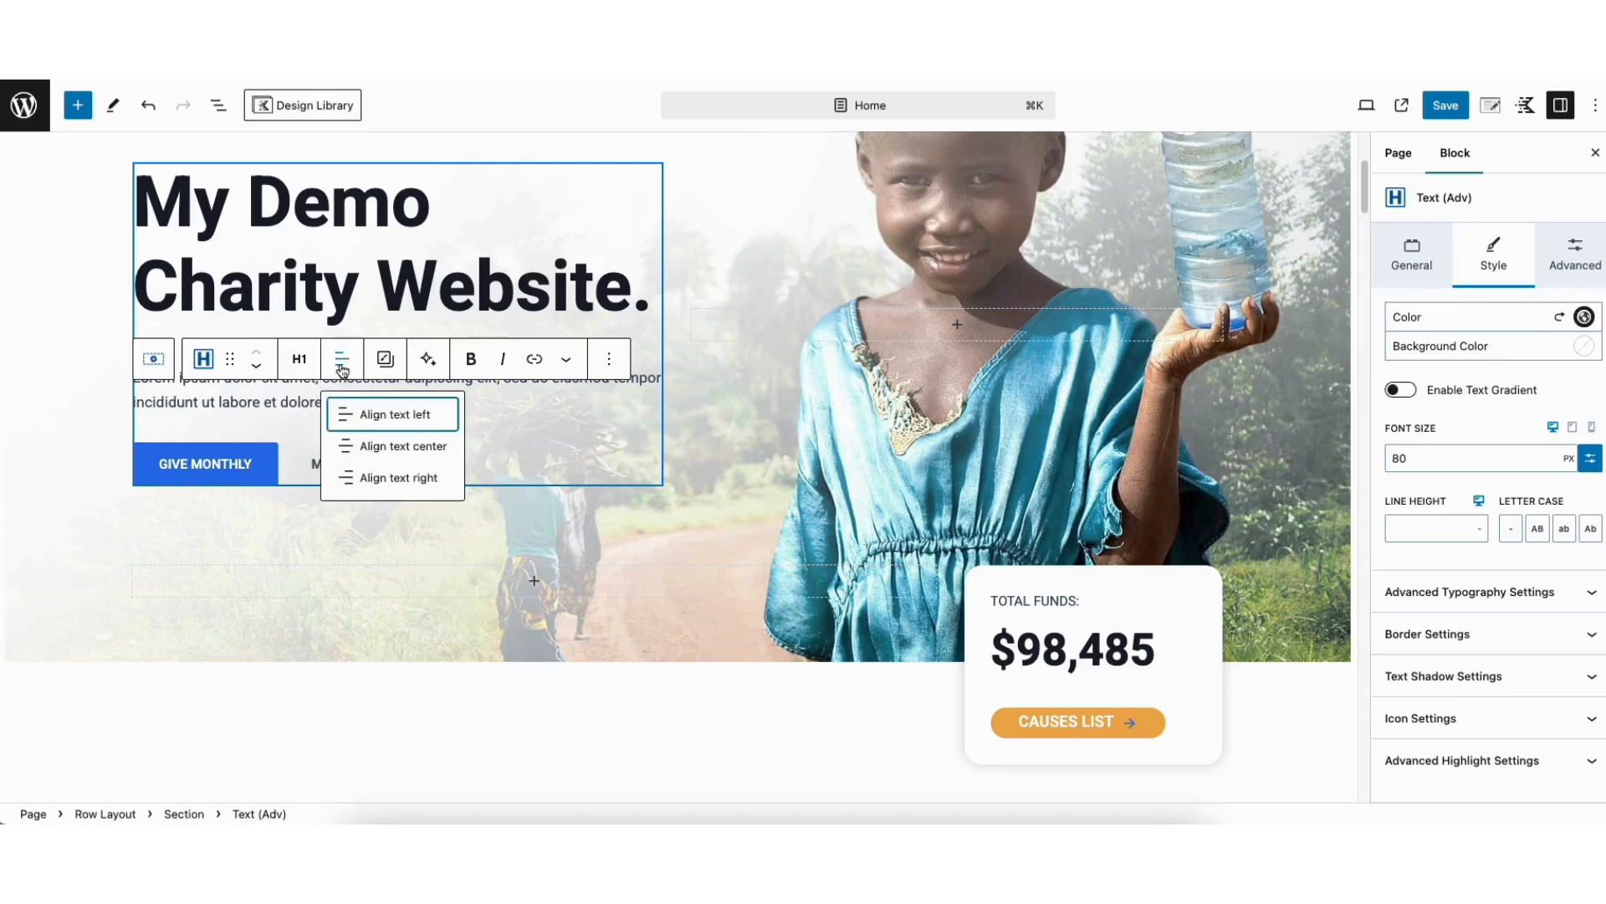
left_click(343, 368)
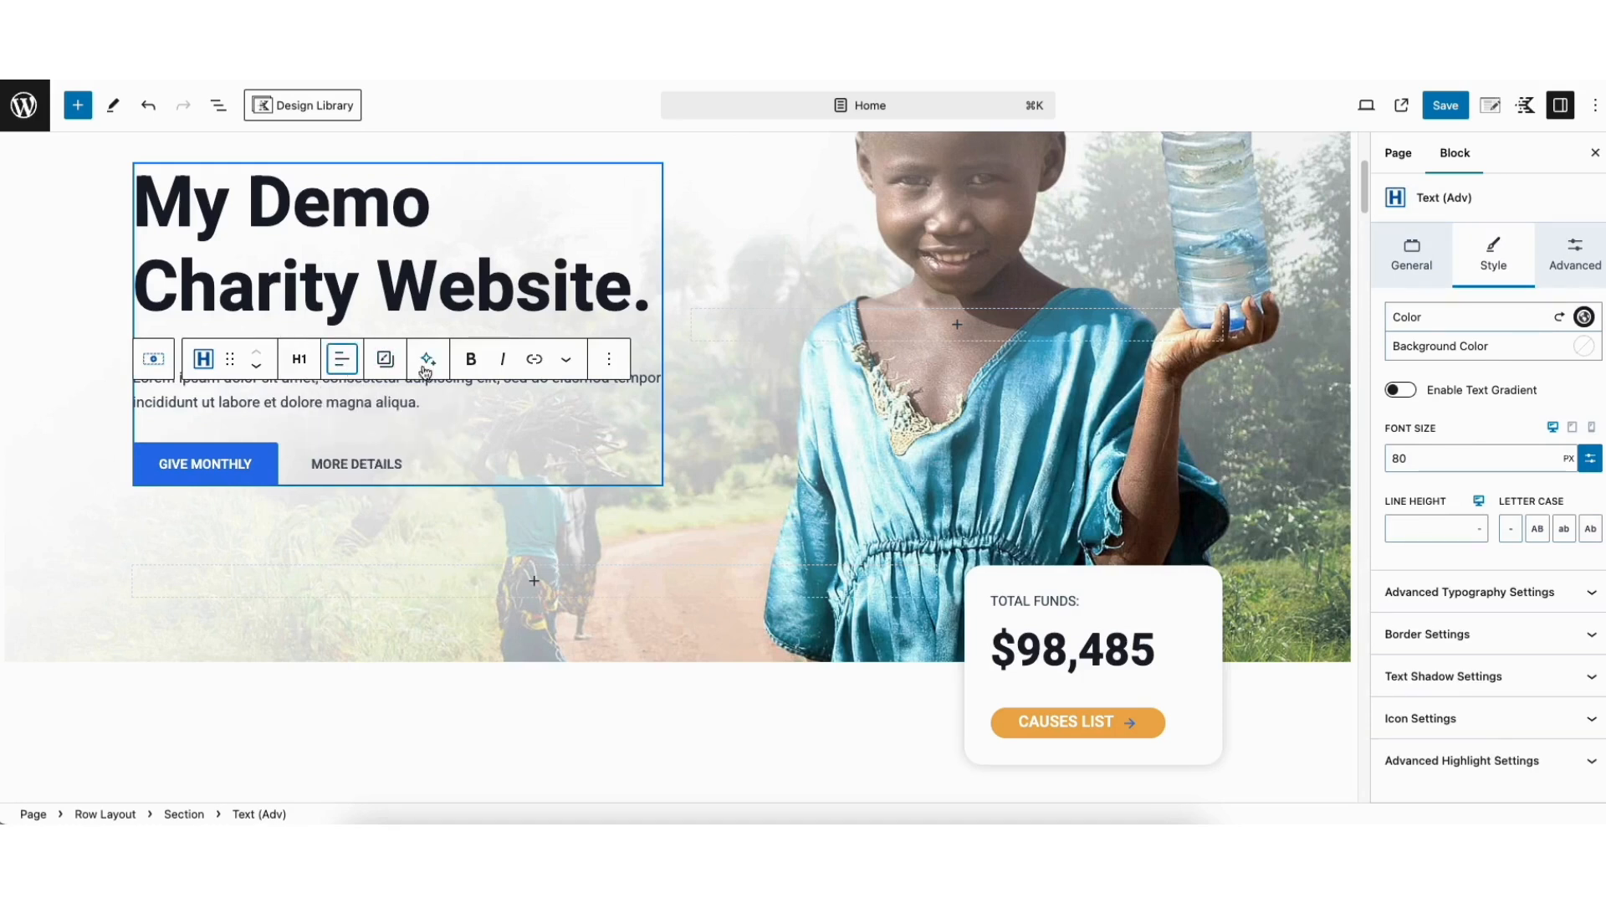
left_click(532, 360)
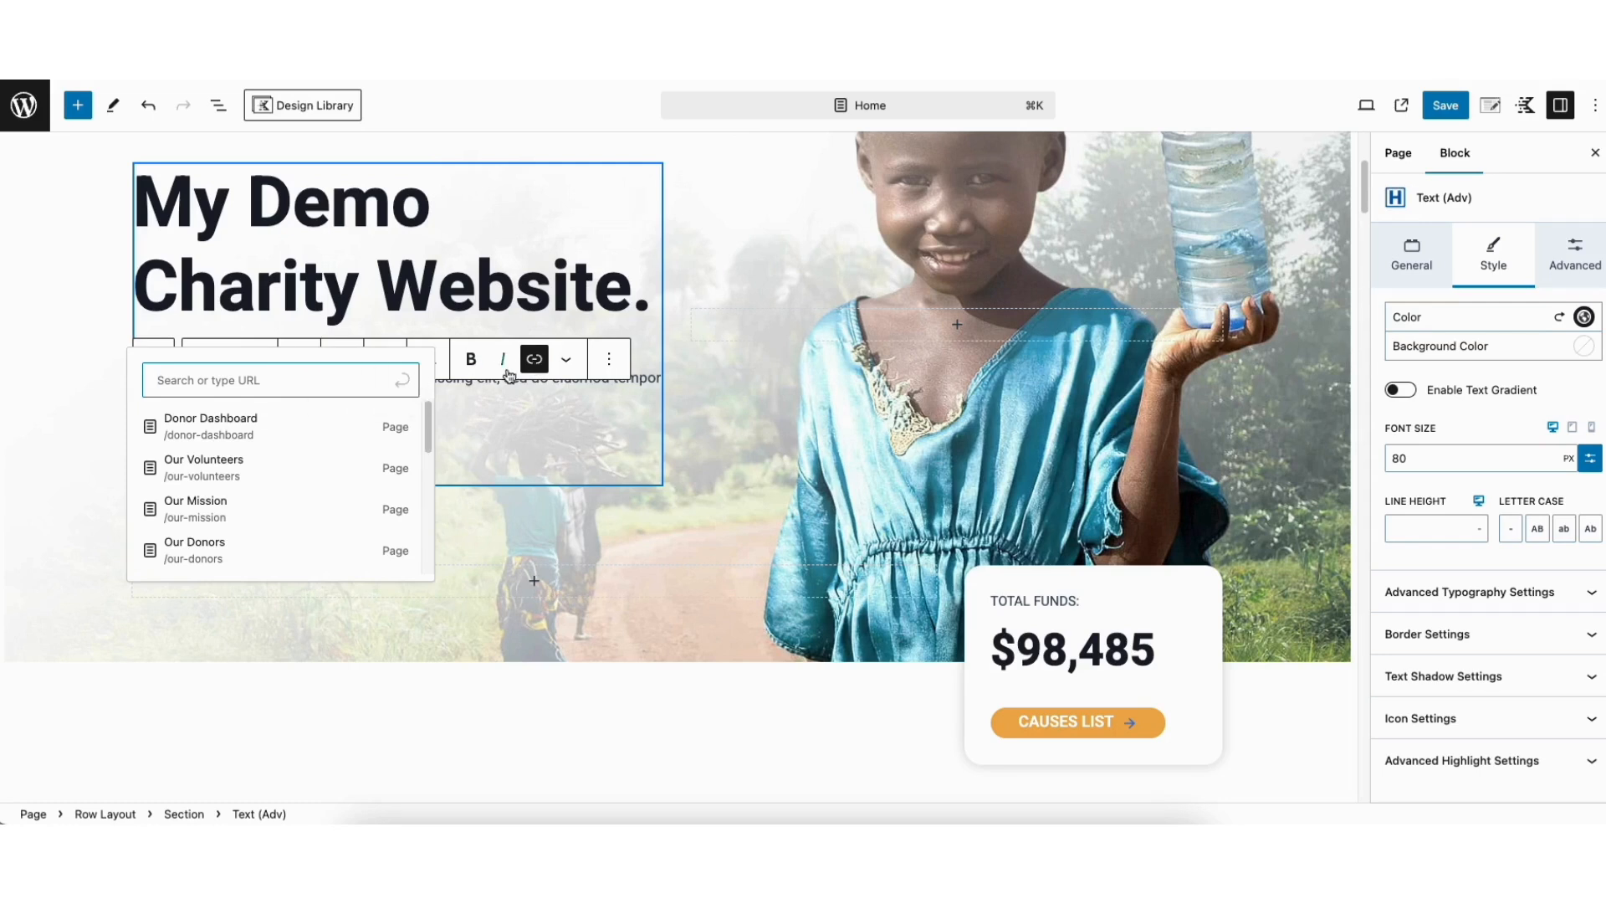
left_click(566, 361)
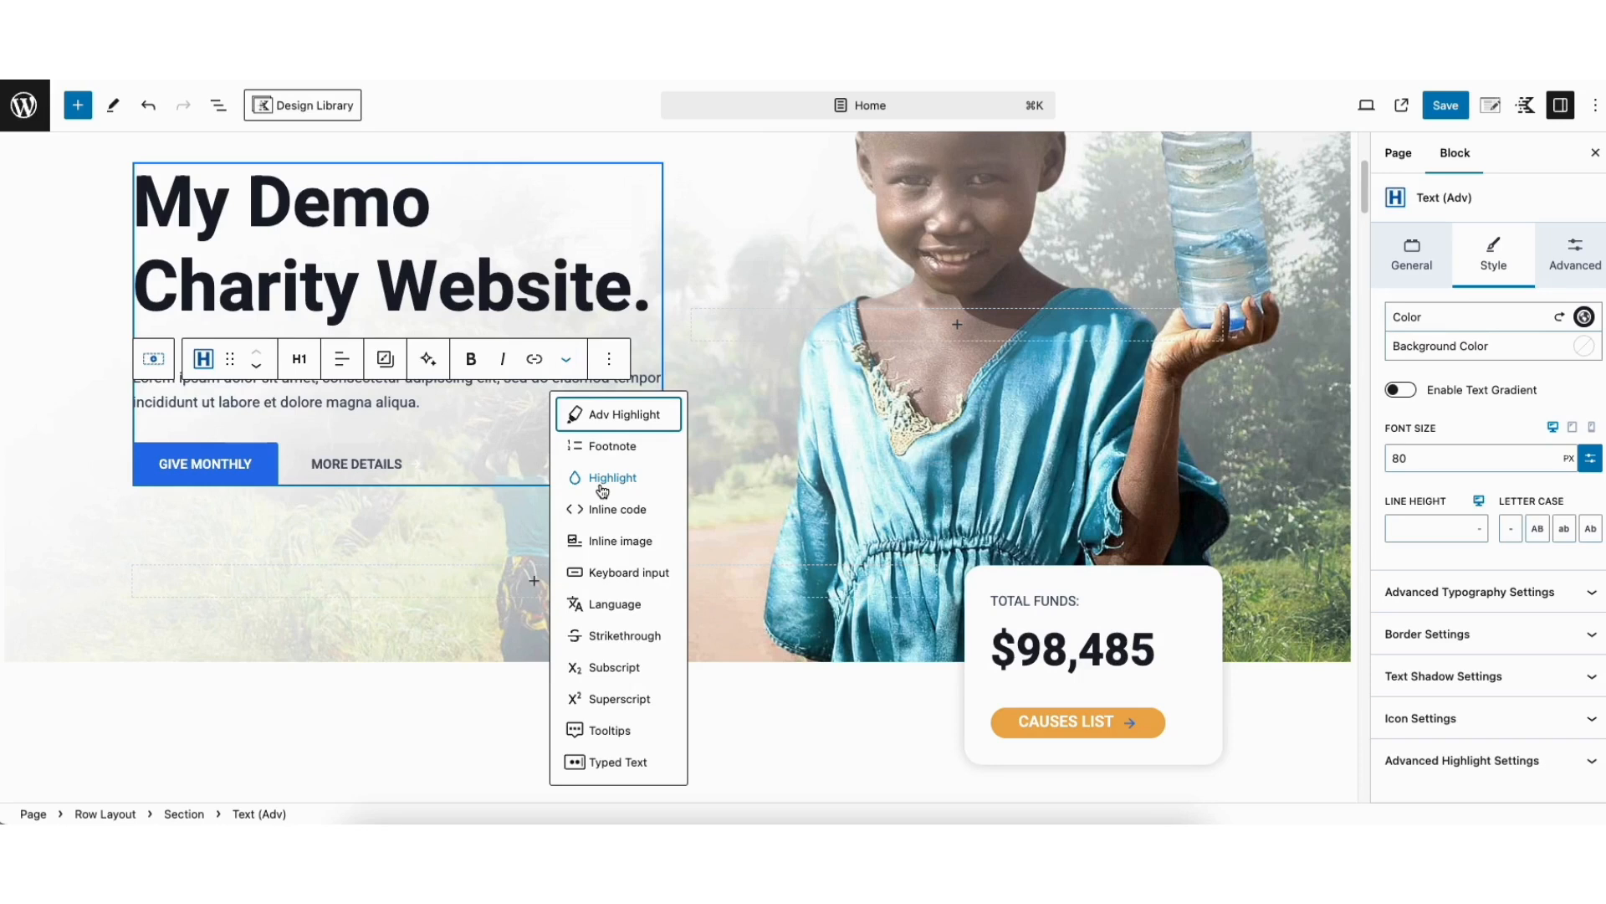
left_click(475, 286)
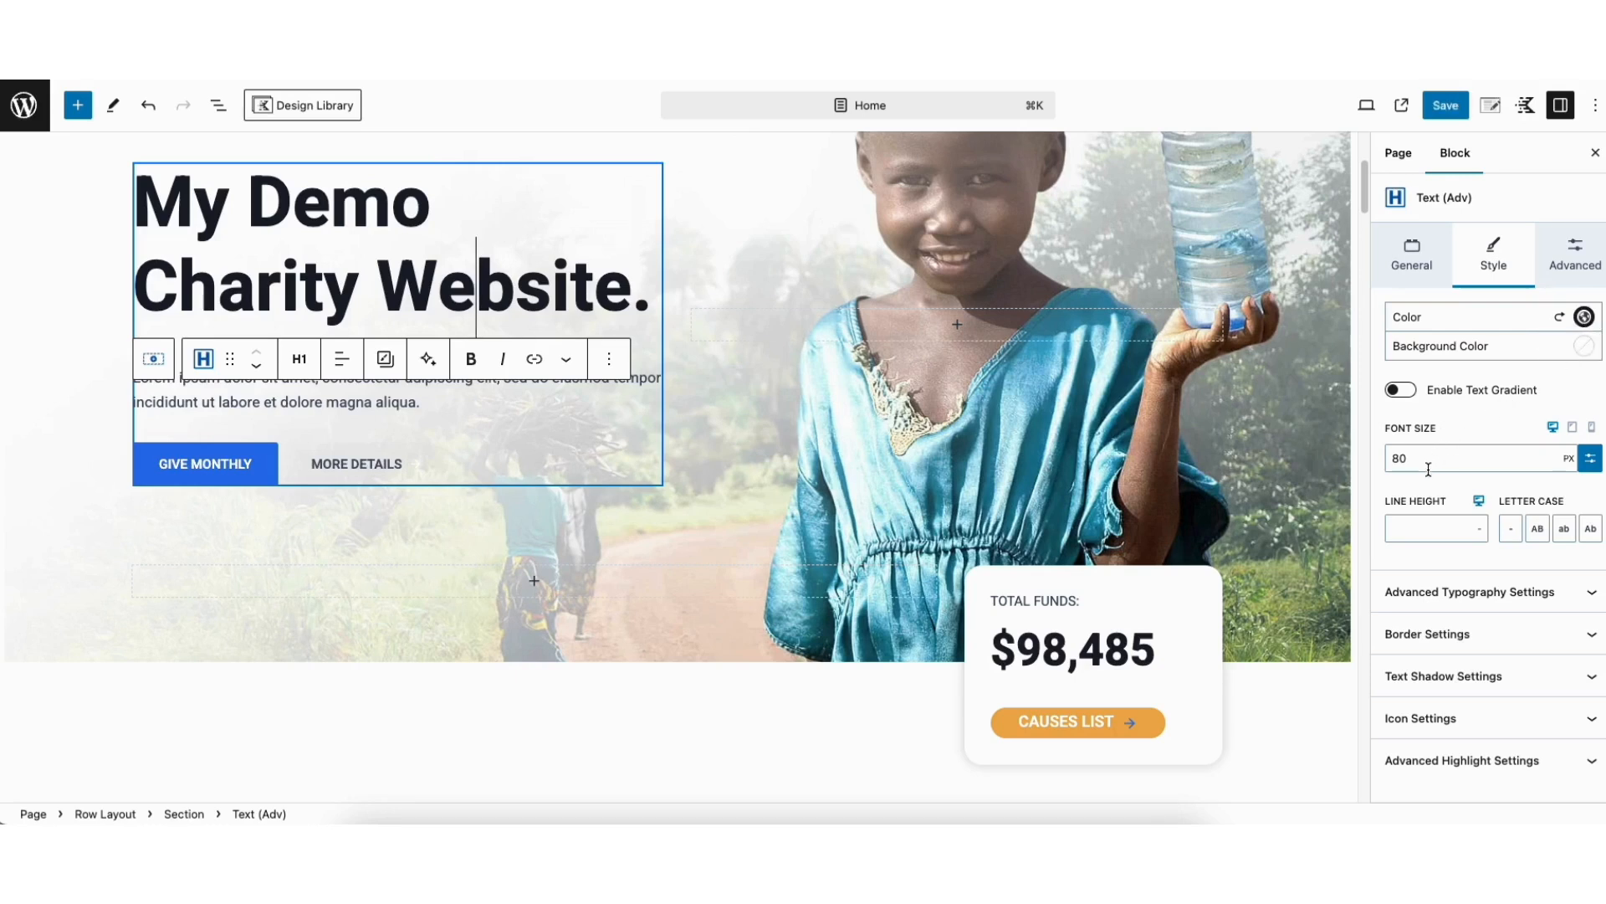
Review the hero heading's advanced typography settings for font family, font weight and letter spacing
left_click(1439, 596)
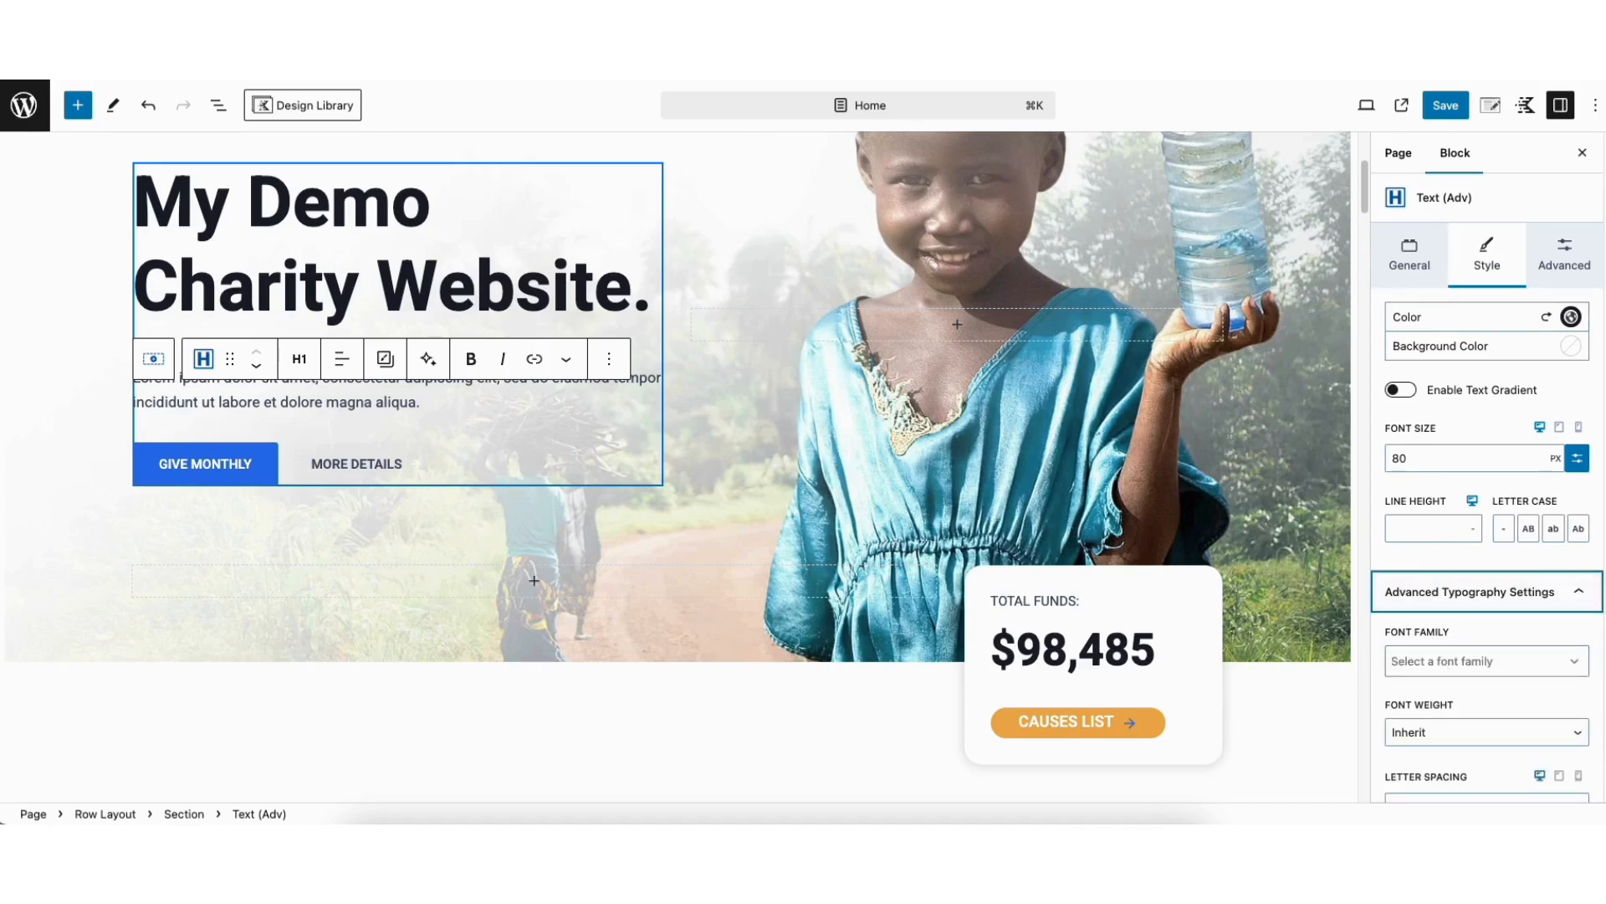
scroll(1481, 586, "down", 3)
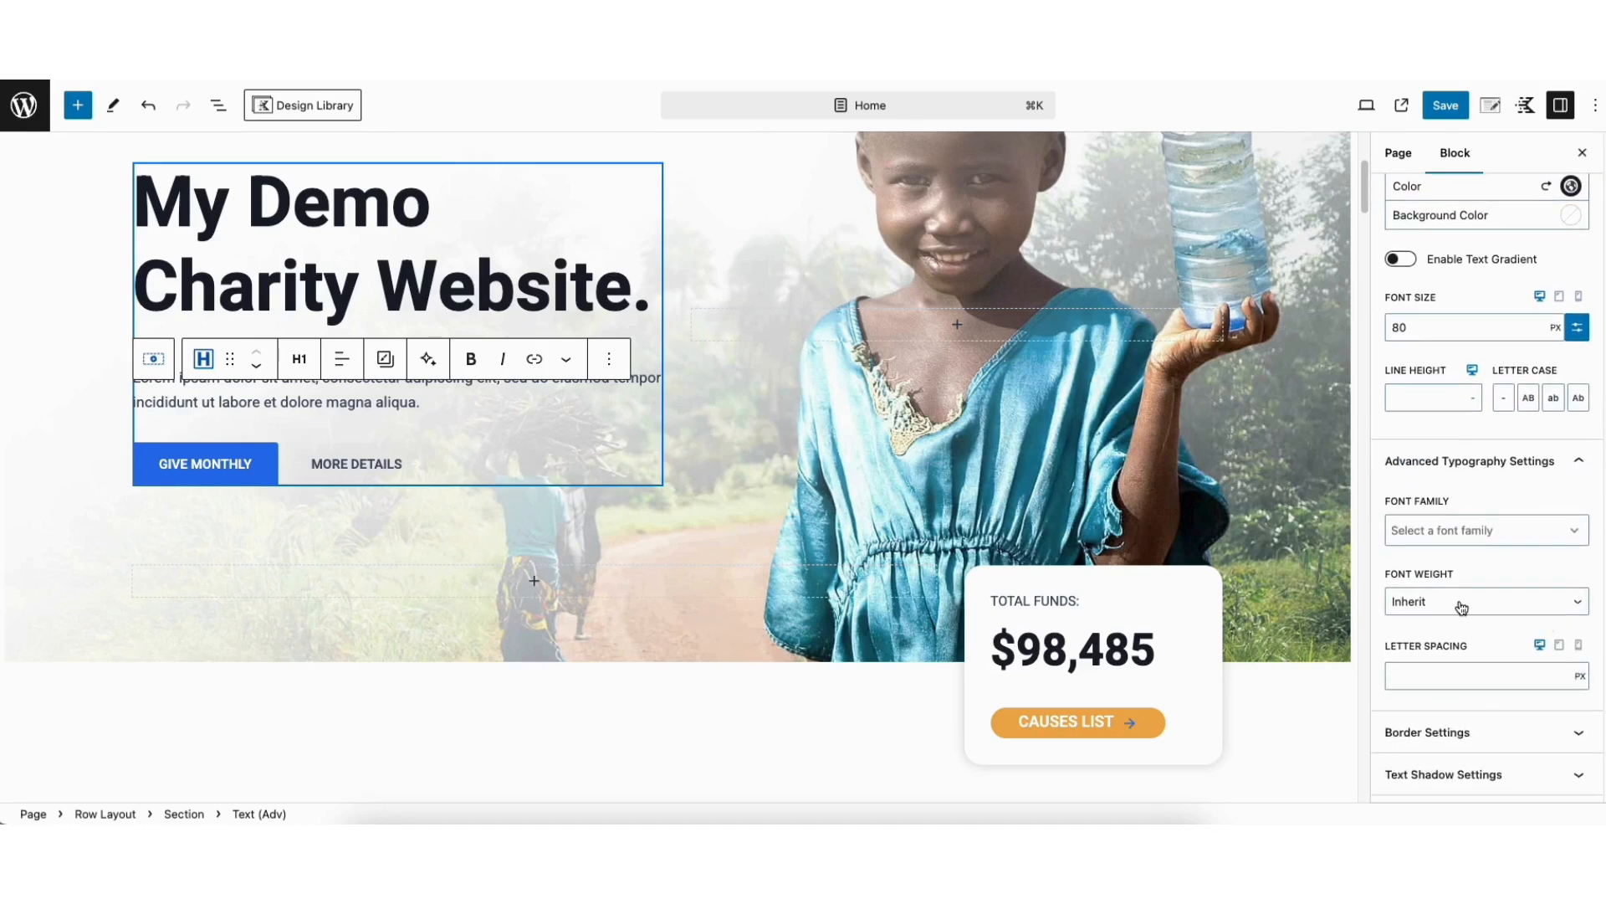
scroll(1487, 485, "down", 2)
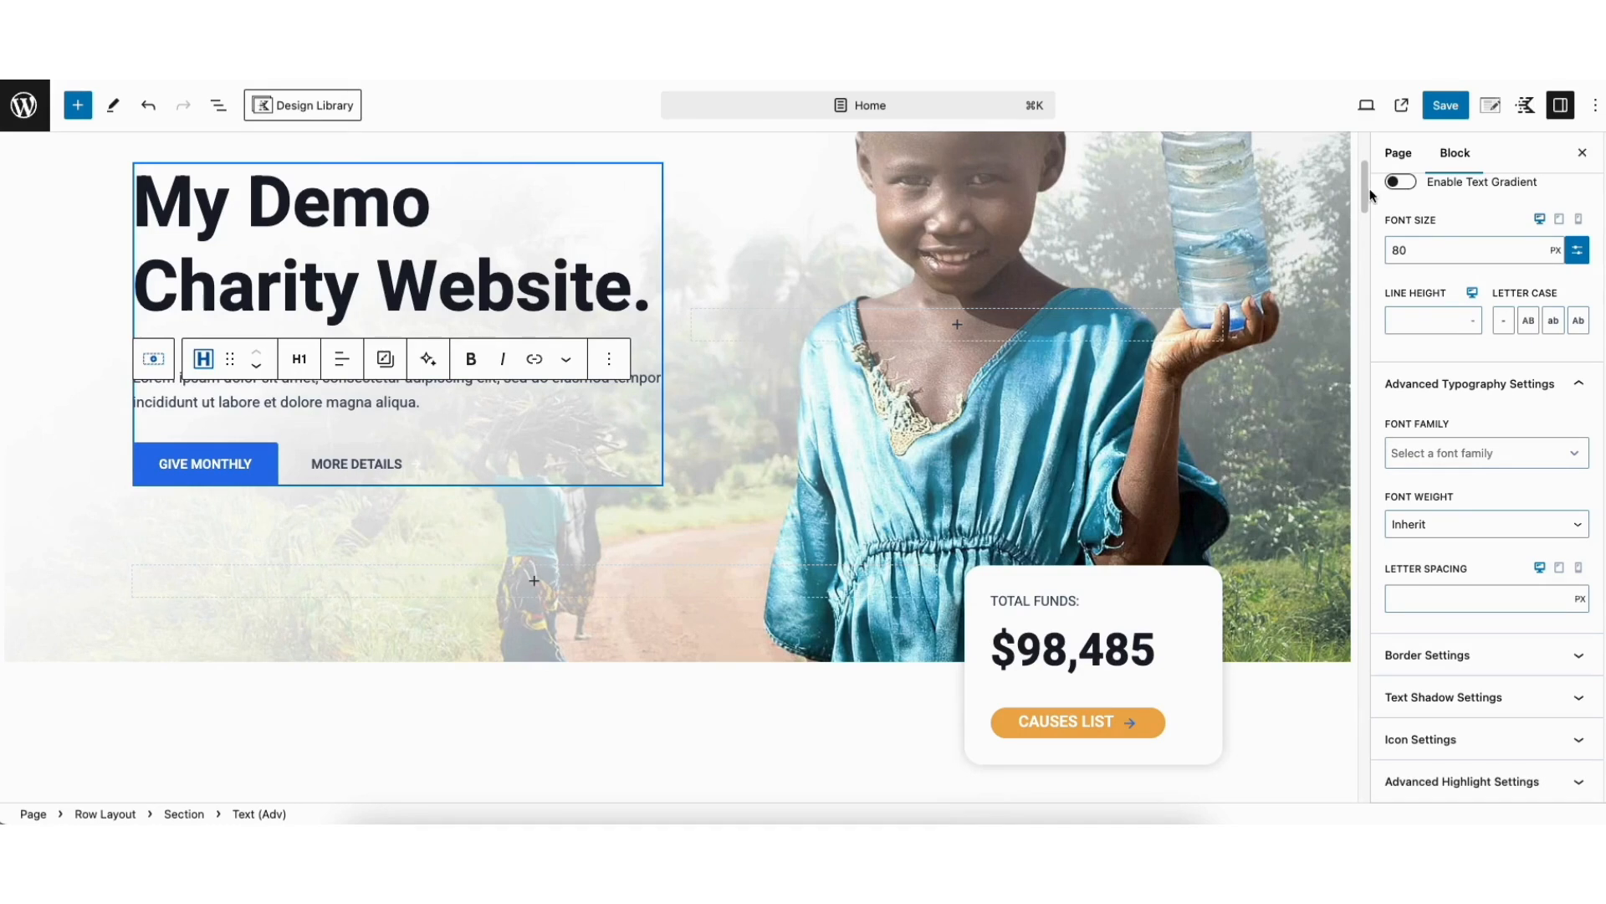
Set the focal point of the hero row's background image to 27% left and 41% top
left_click_drag(1366, 187, 1367, 174)
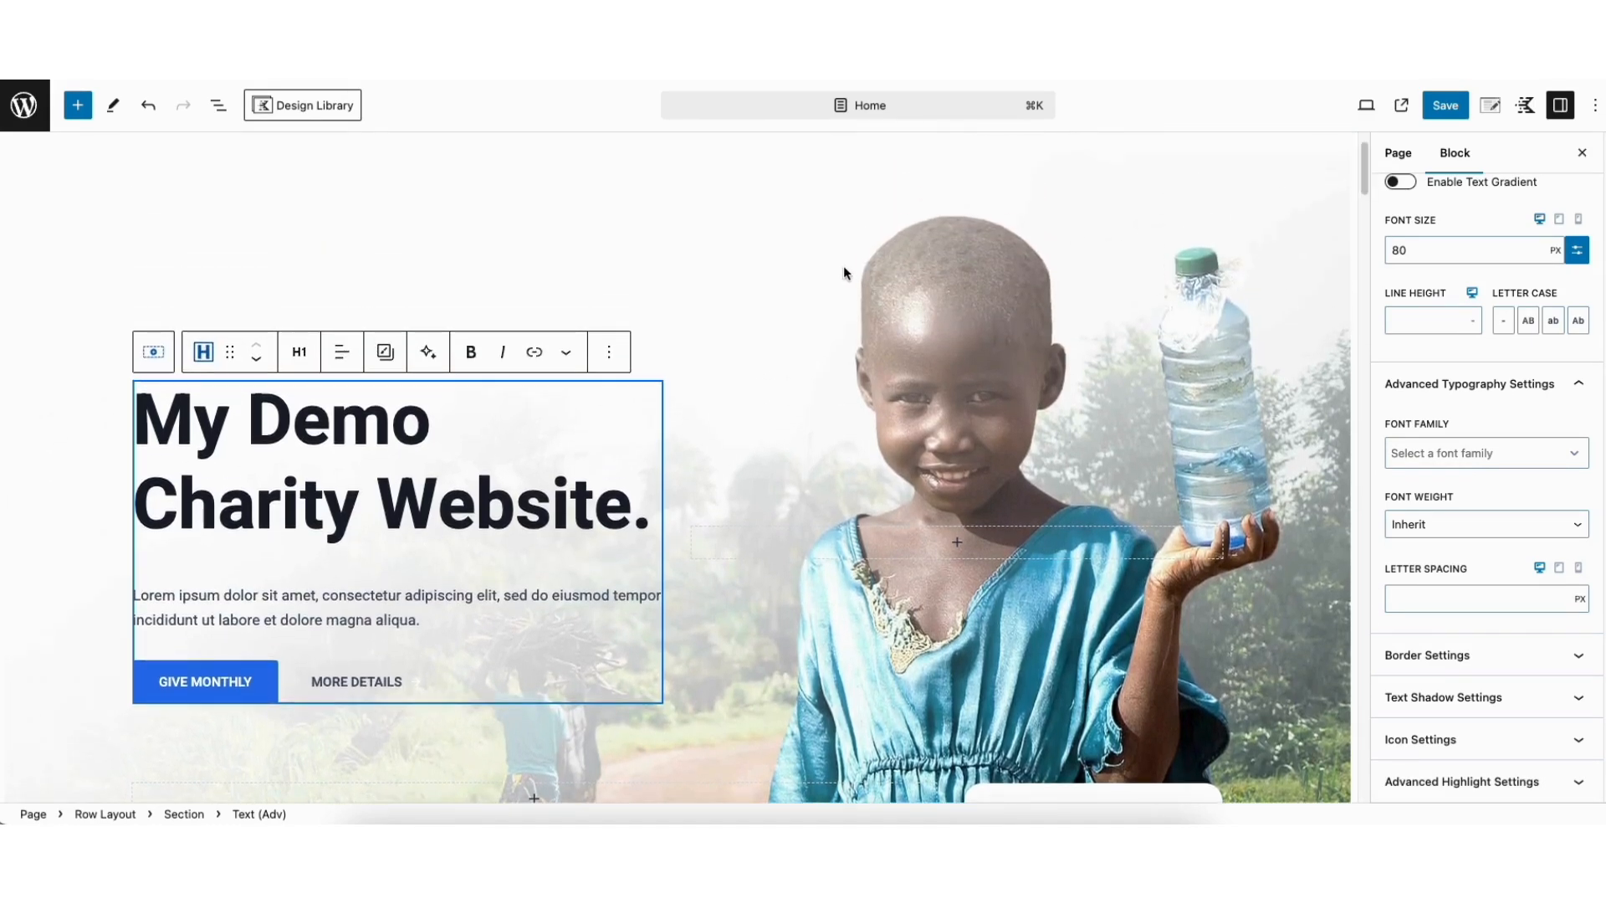
left_click(269, 237)
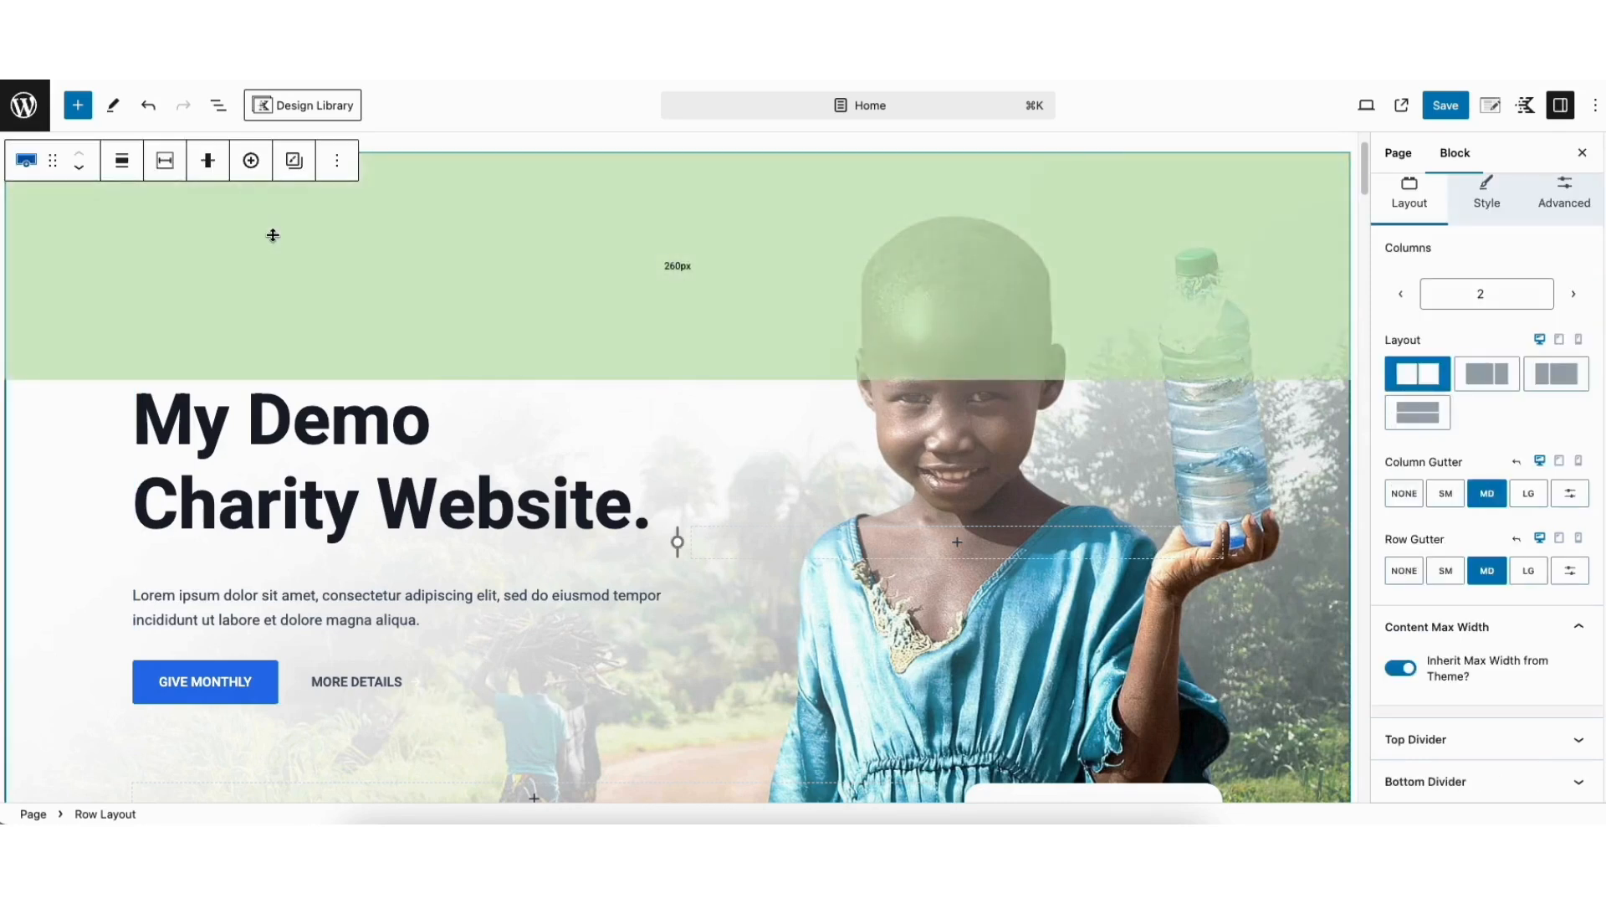
left_click(1486, 198)
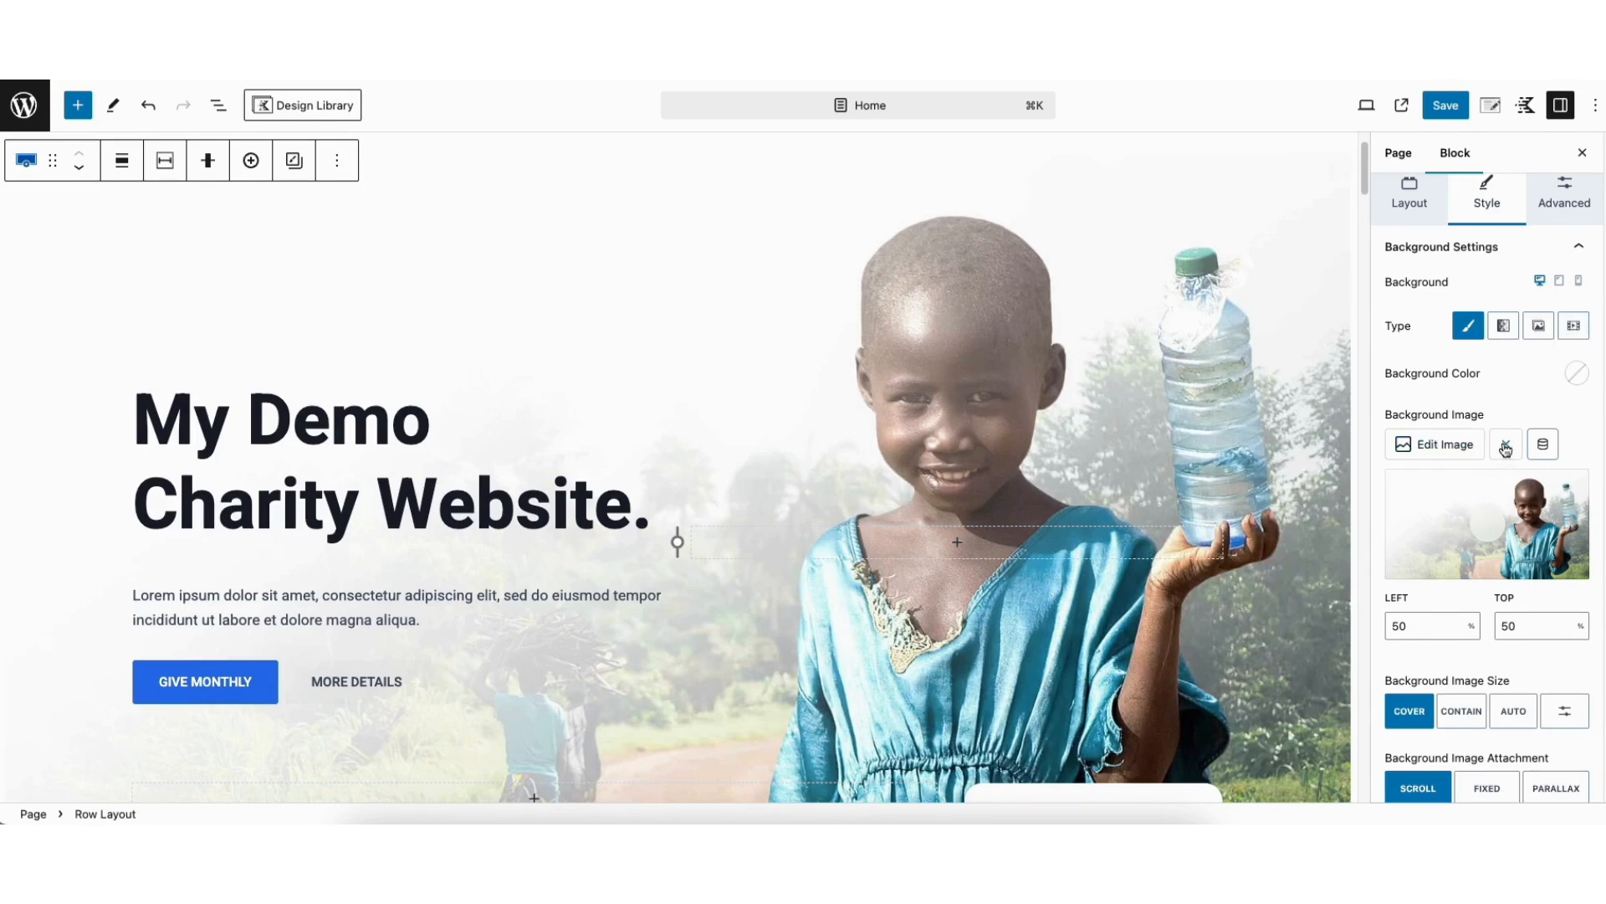
left_click(1443, 520)
Choose weNav1RgkTo.jpg from the media library as the hero row's background image
left_click(1422, 445)
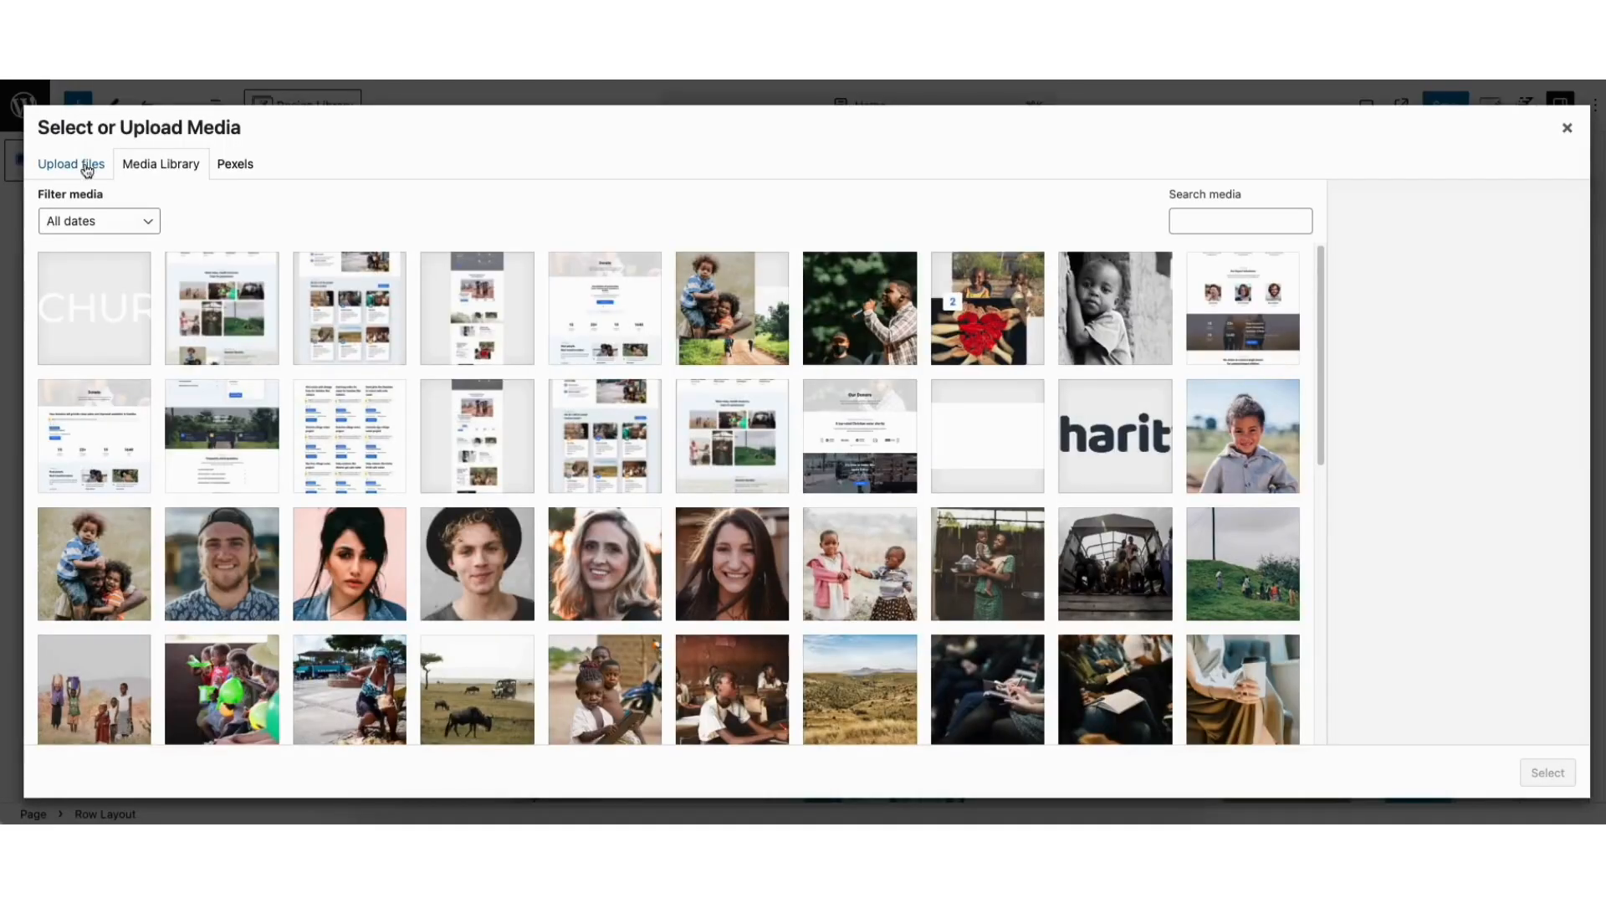
left_click(77, 167)
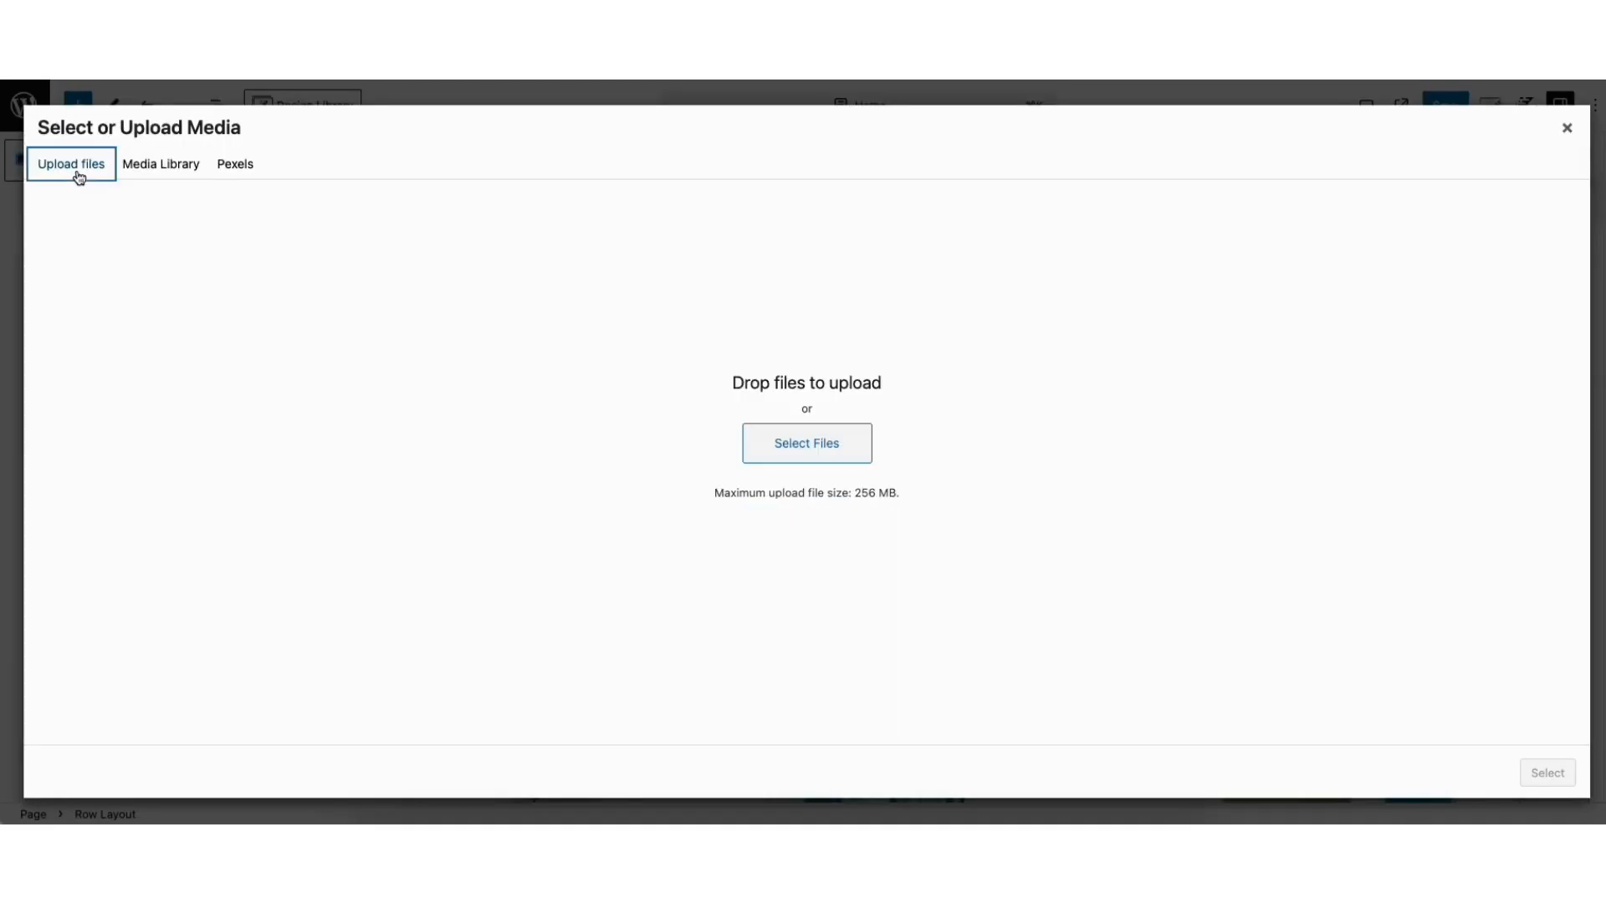
left_click(162, 167)
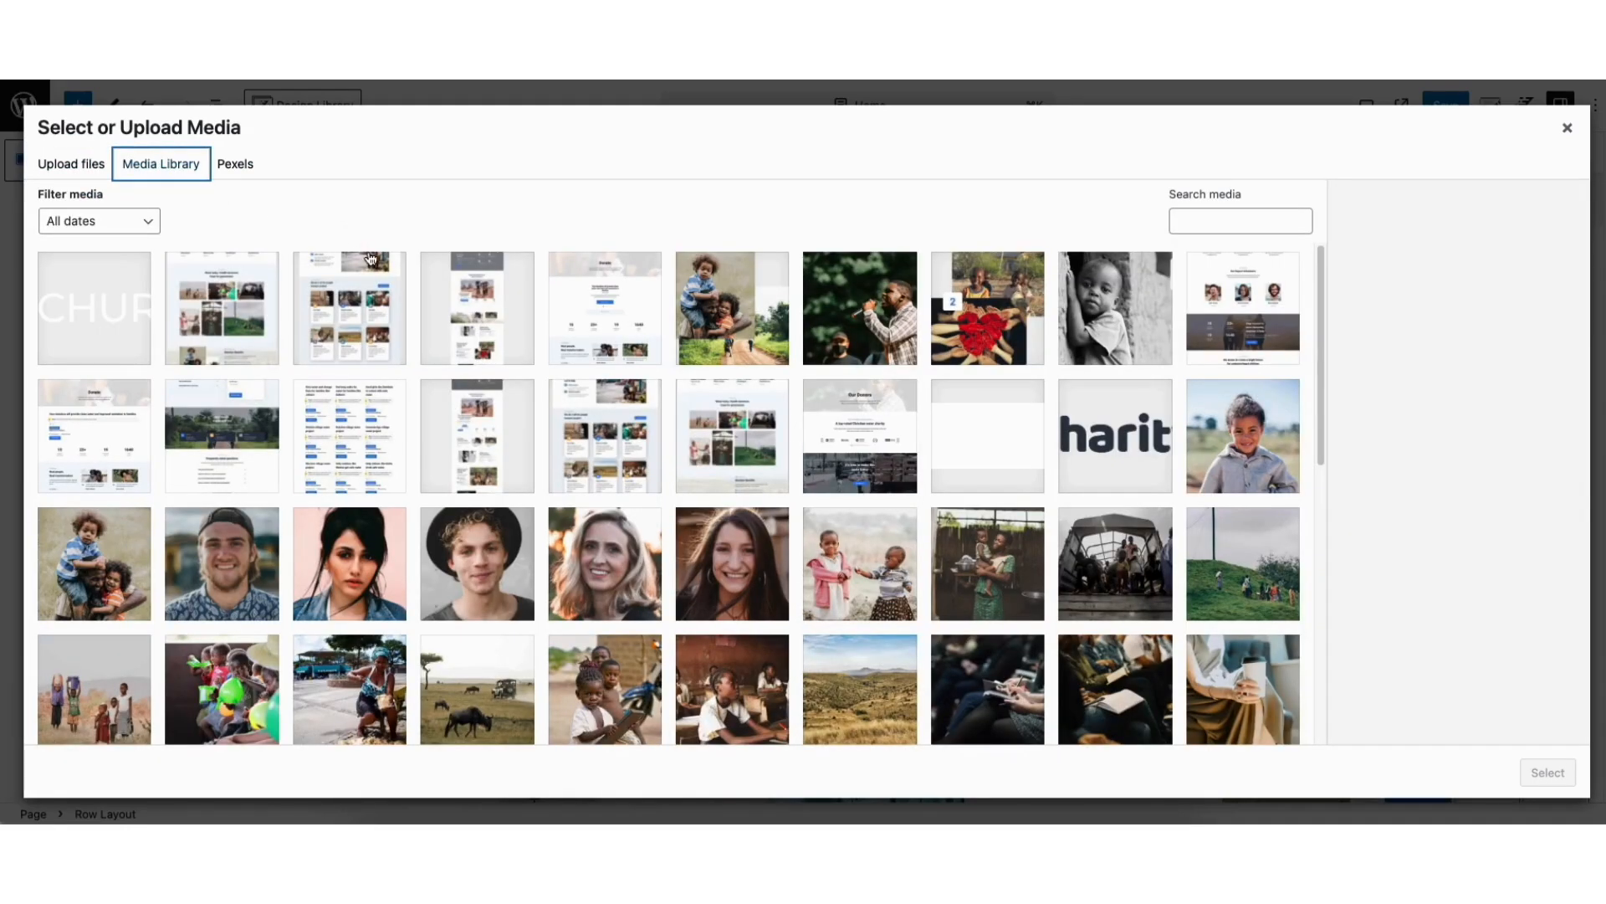
left_click_drag(1322, 314, 1334, 629)
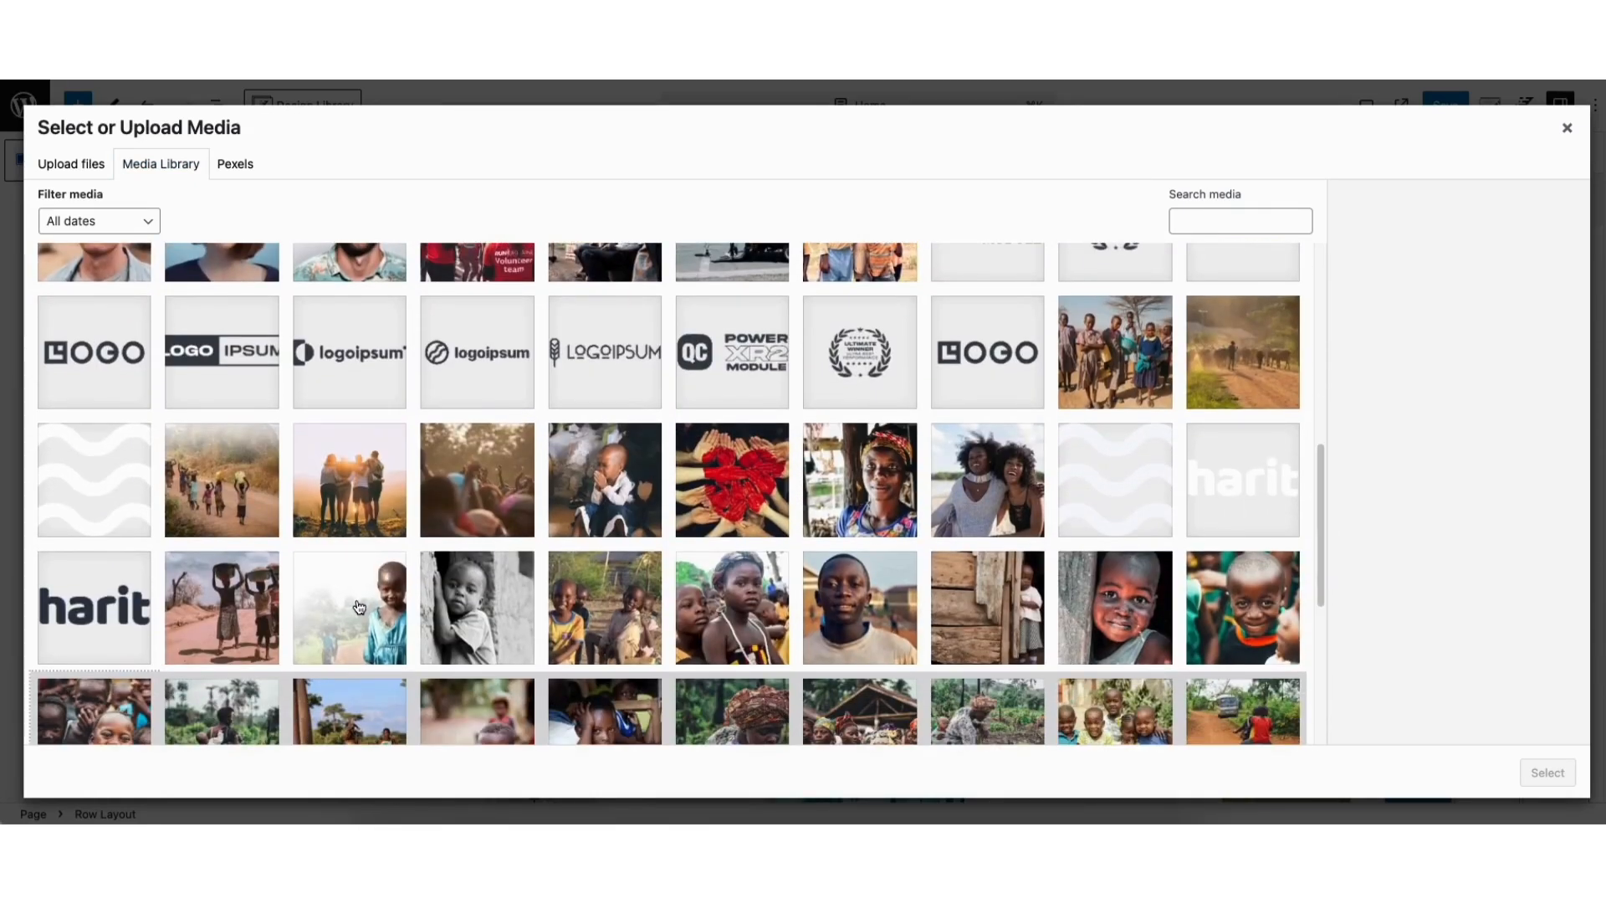
left_click(359, 606)
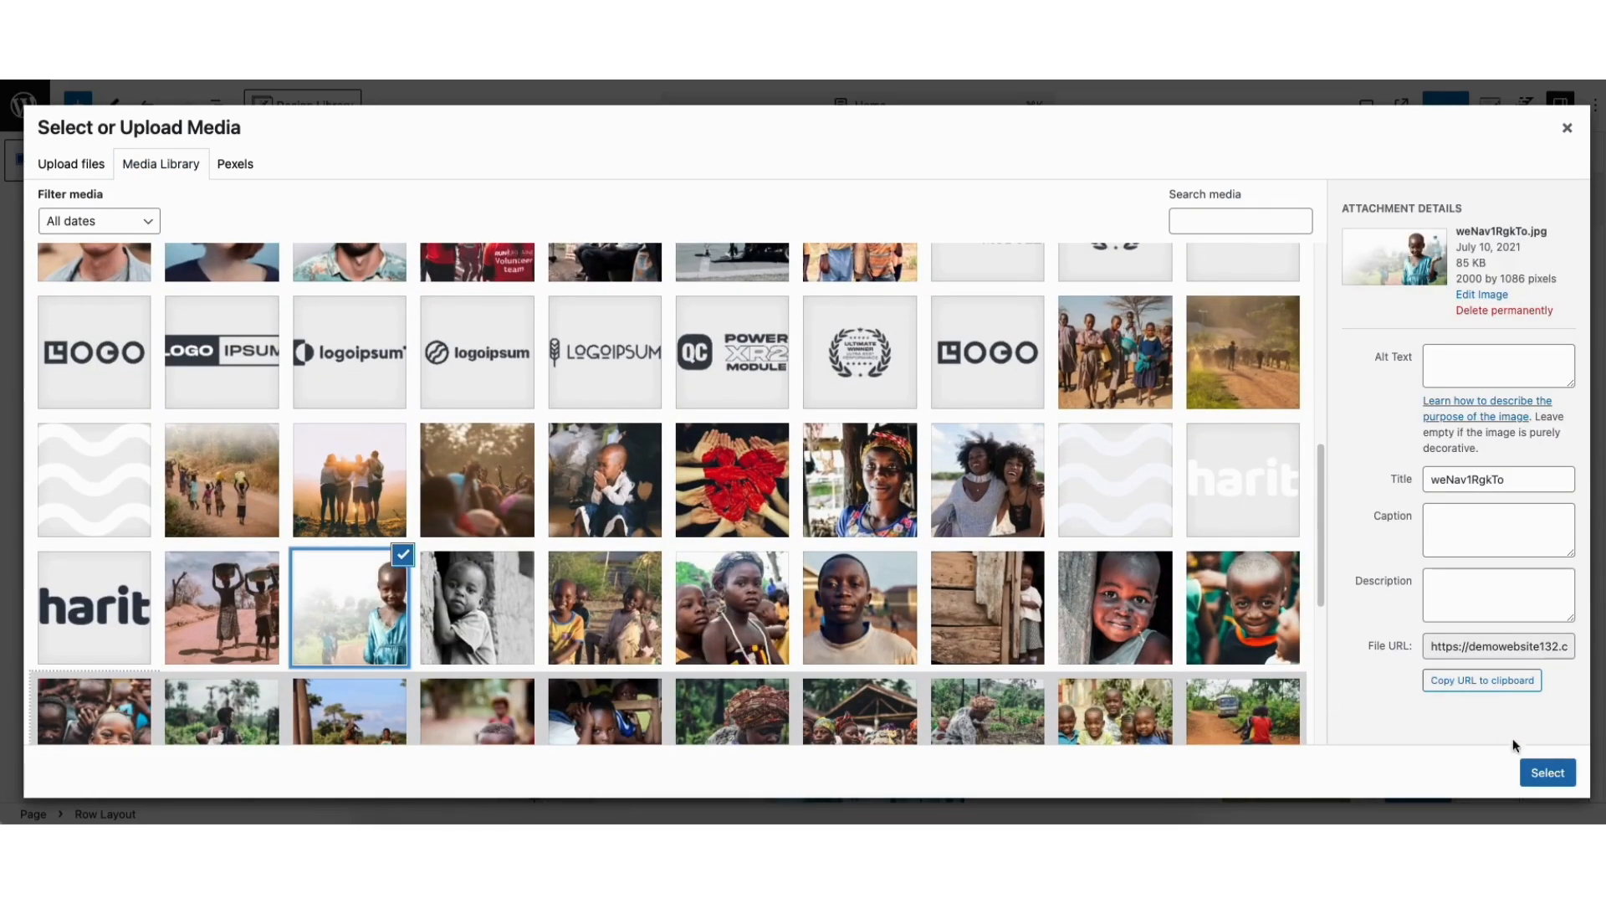
left_click(1550, 769)
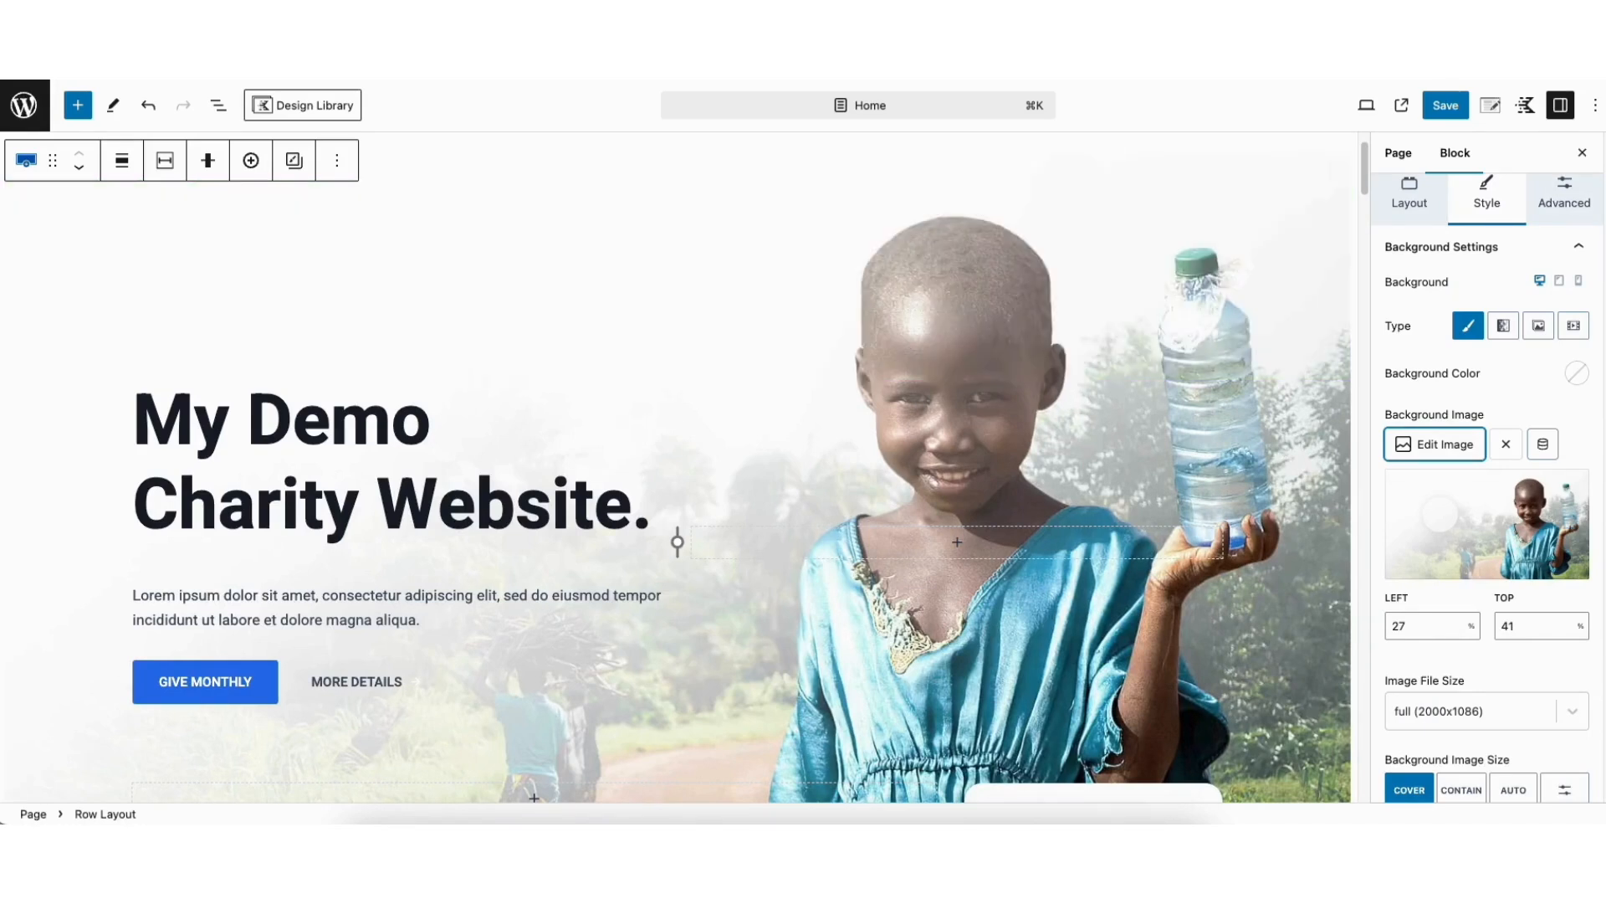
Replace the hero row's gradient overlay with a solid near-black overlay colour and set the overlay opacity to 7
scroll(1509, 667, "down", 4)
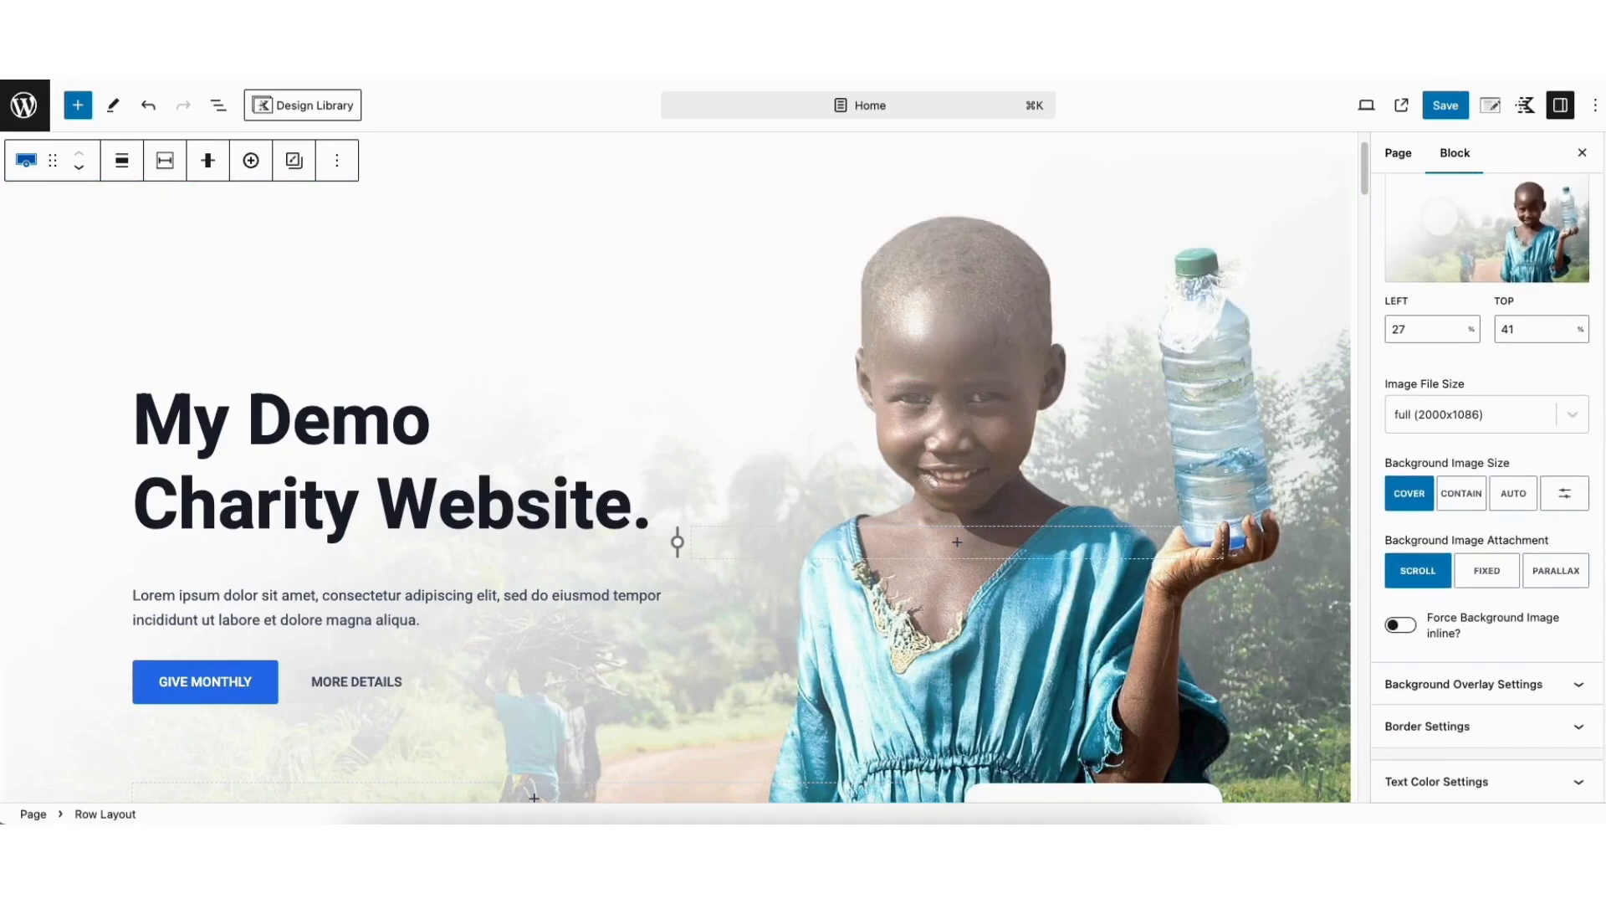
left_click(1481, 683)
scroll(1481, 669, "down", 5)
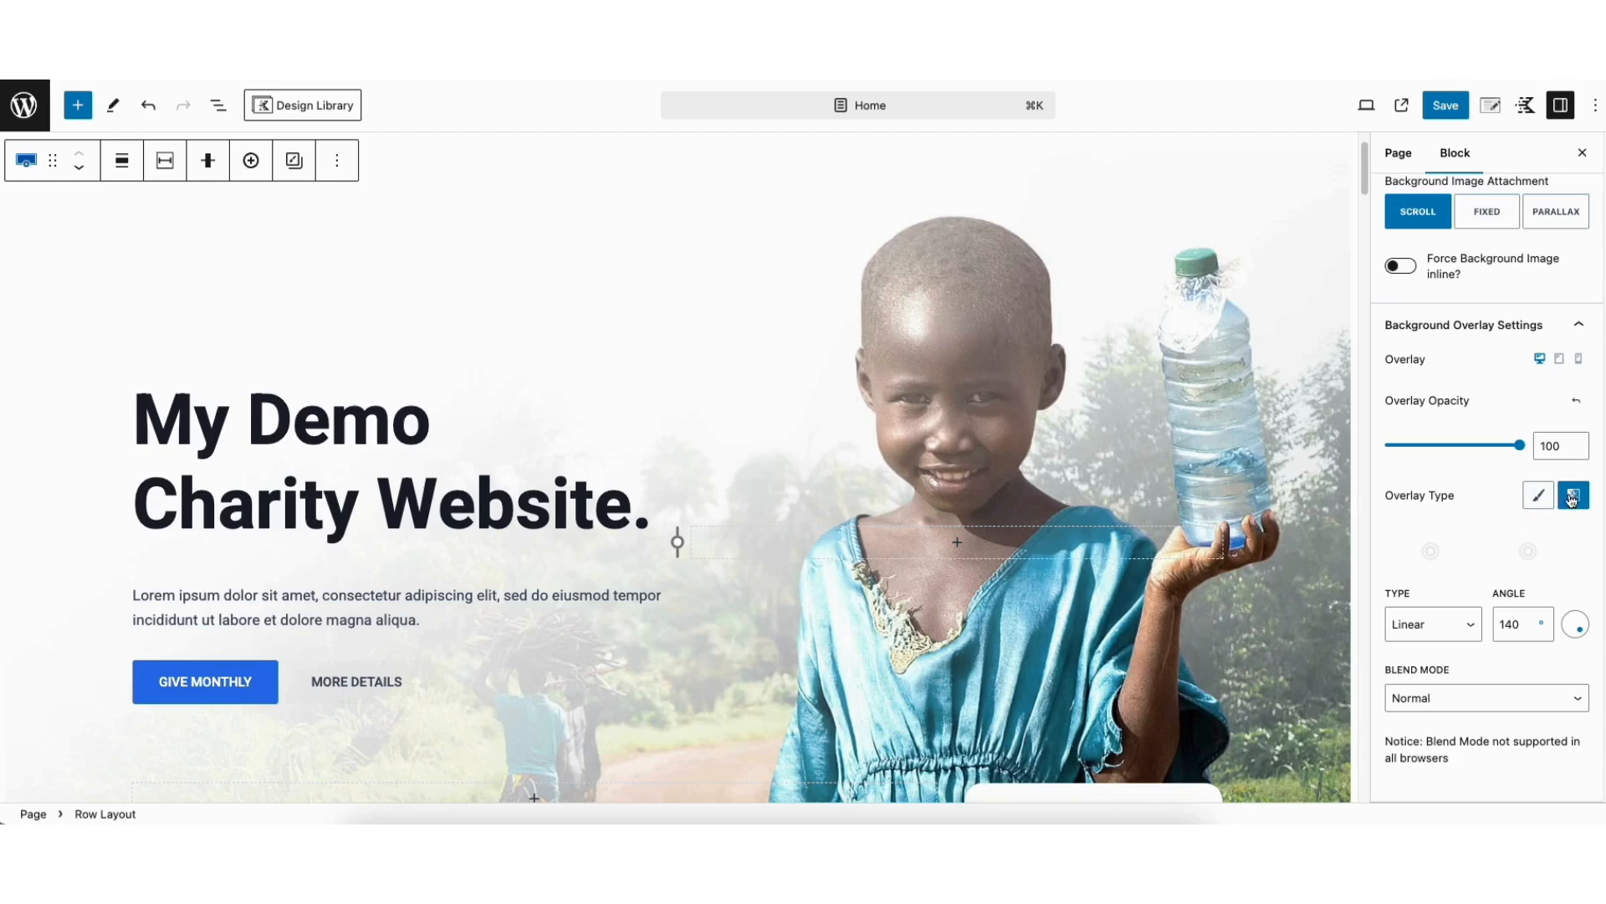
left_click(1539, 495)
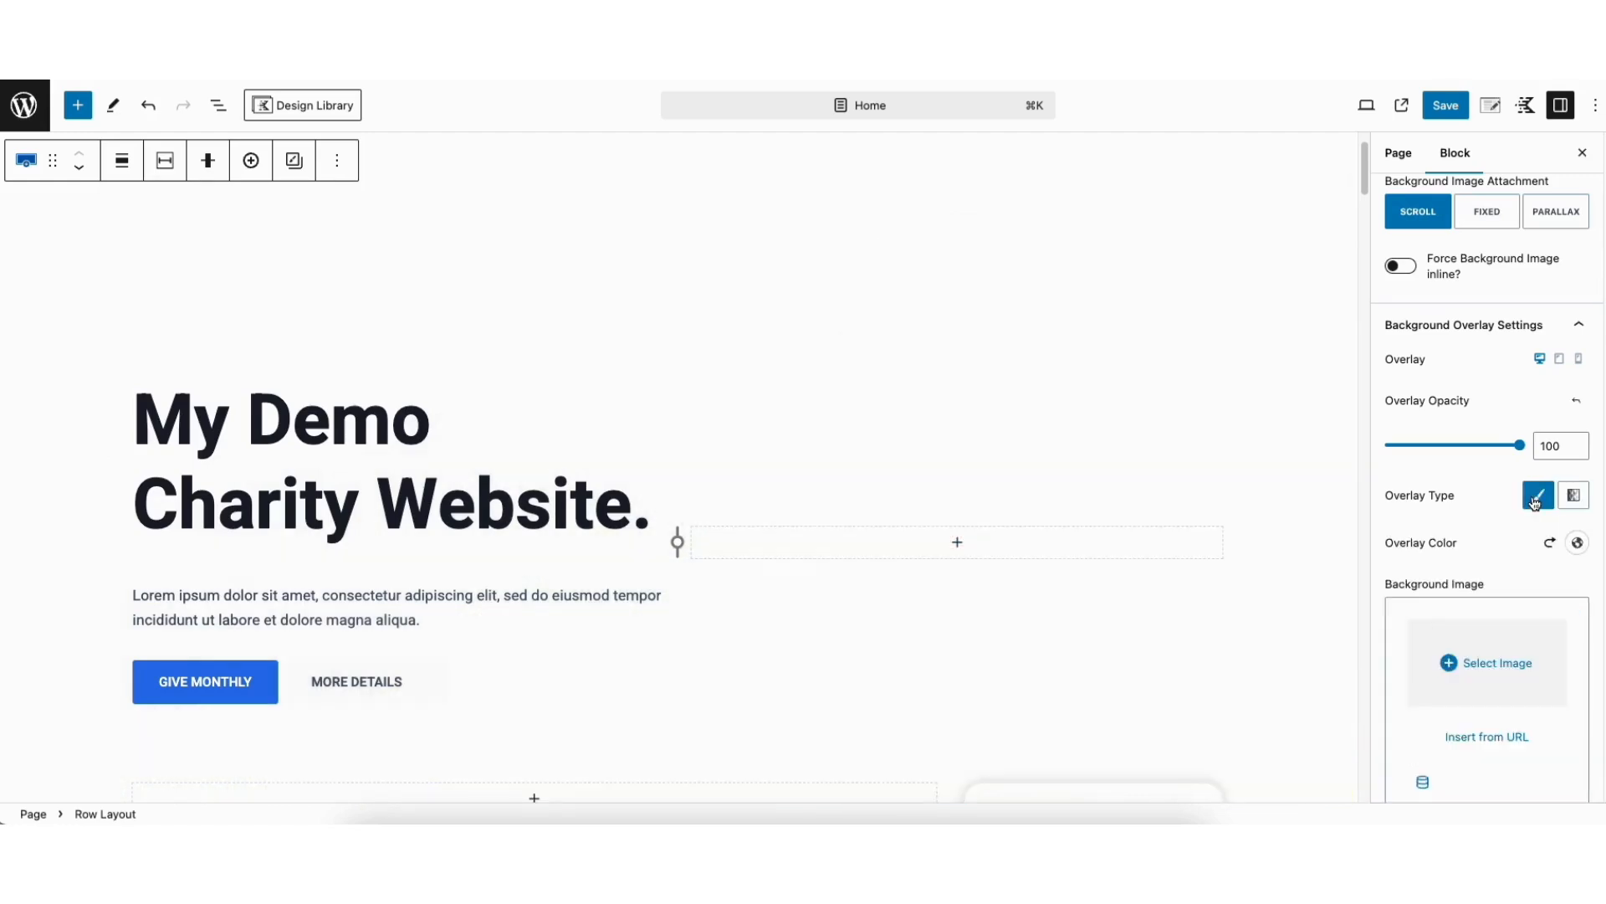
left_click(1578, 543)
left_click(1494, 344)
left_click_drag(1495, 344, 1322, 381)
left_click(1377, 584)
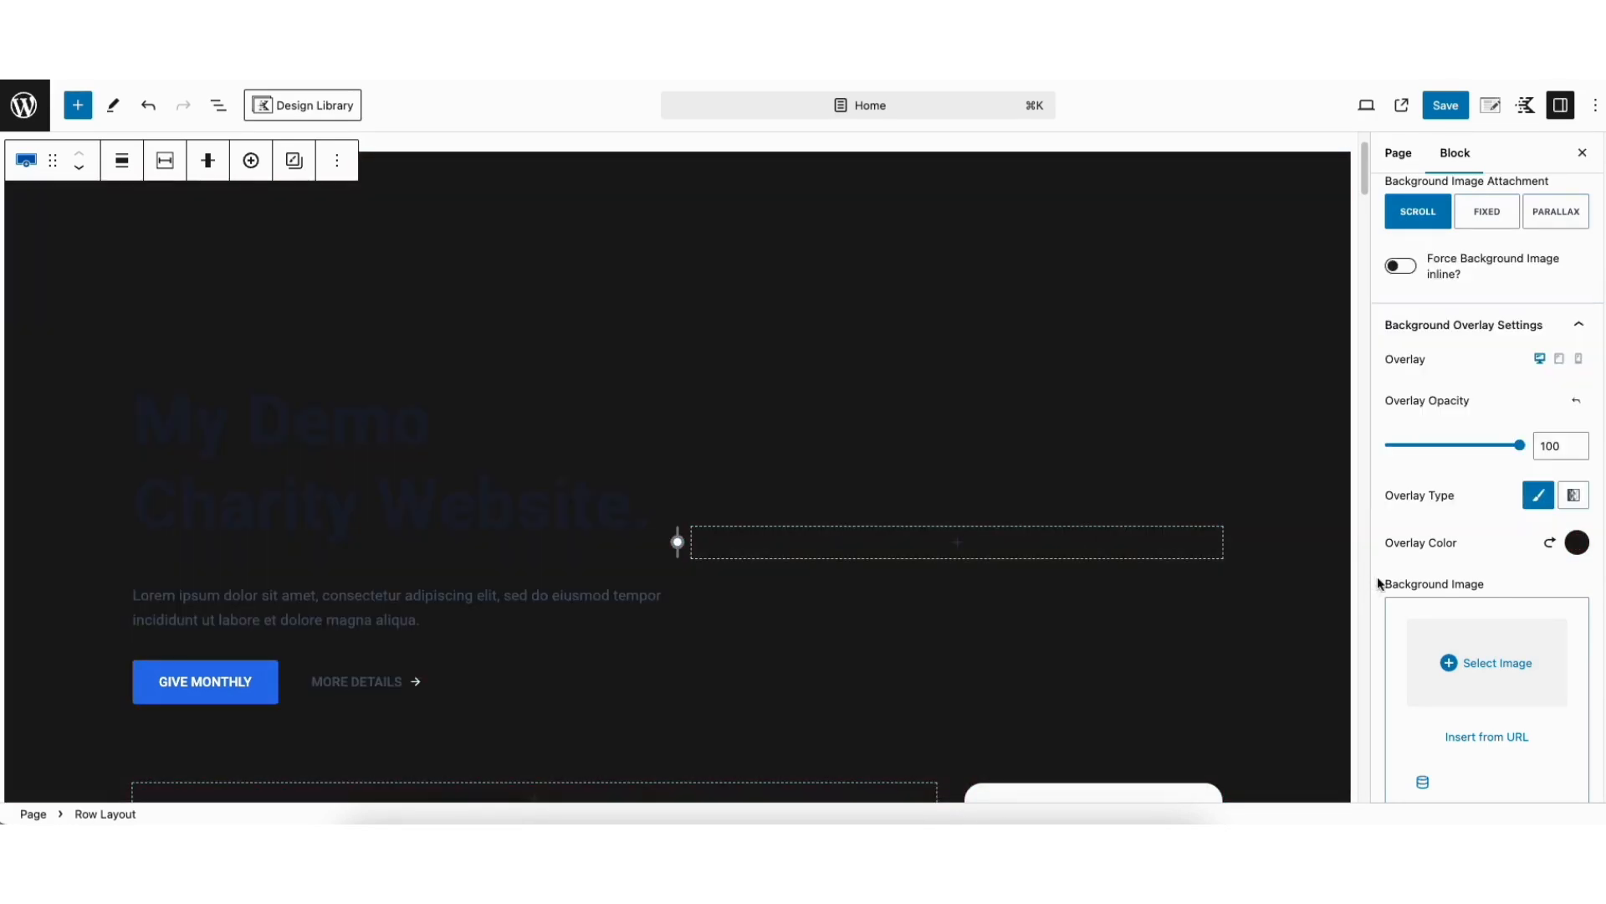
left_click_drag(1519, 445, 1396, 477)
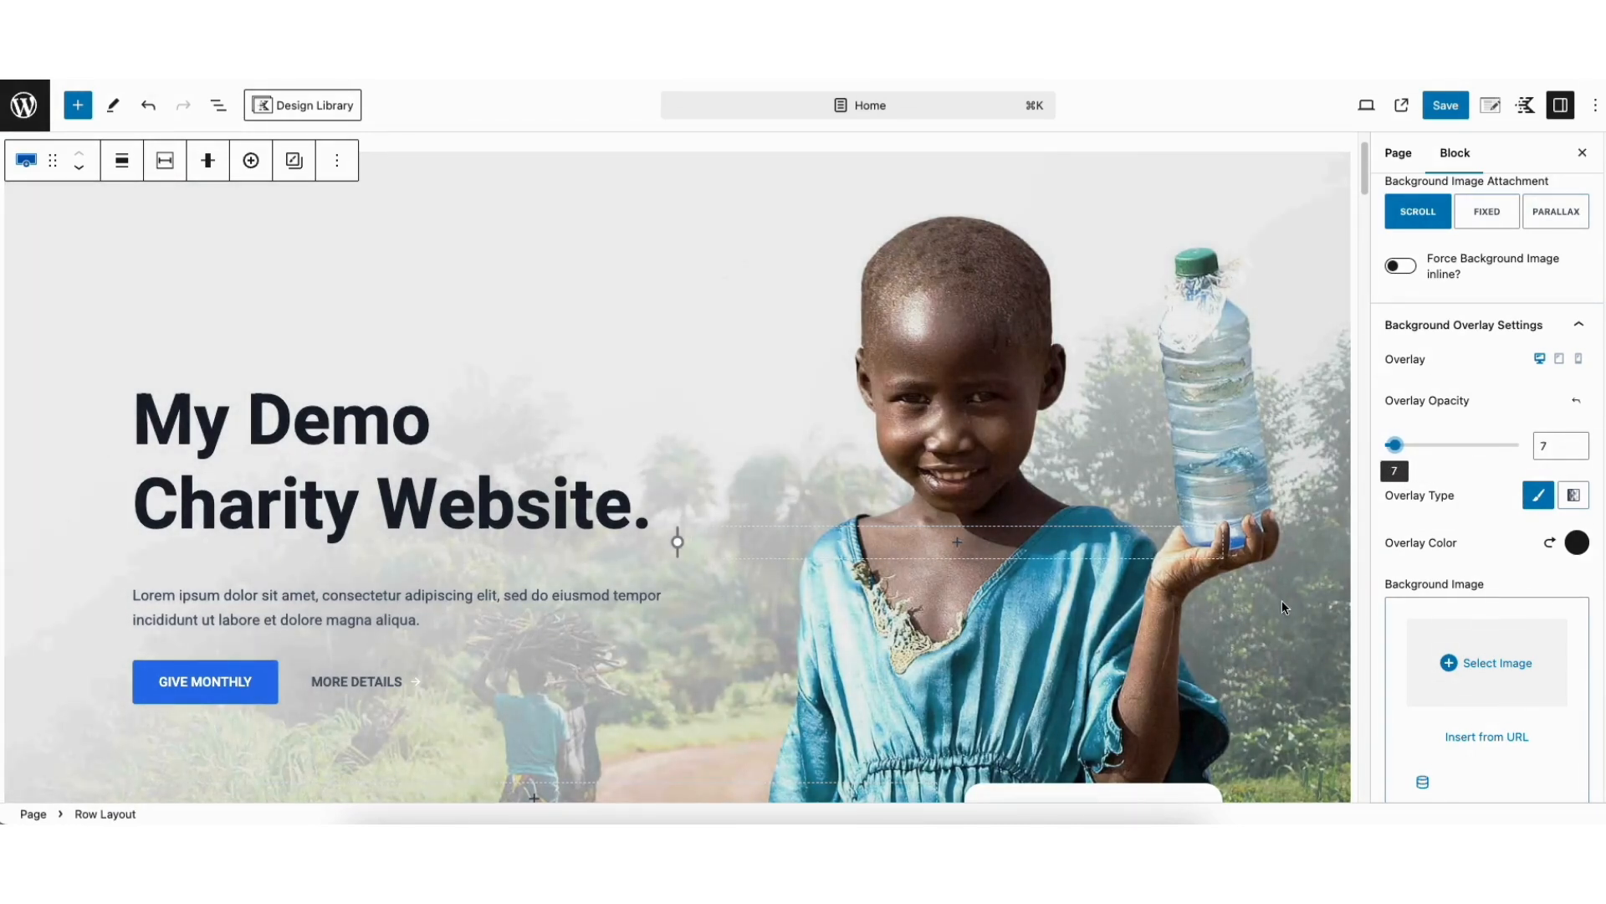
Examine the Give Monthly button's link options, including link target, No Follow, Sponsored and Download, without changing them
left_click(189, 695)
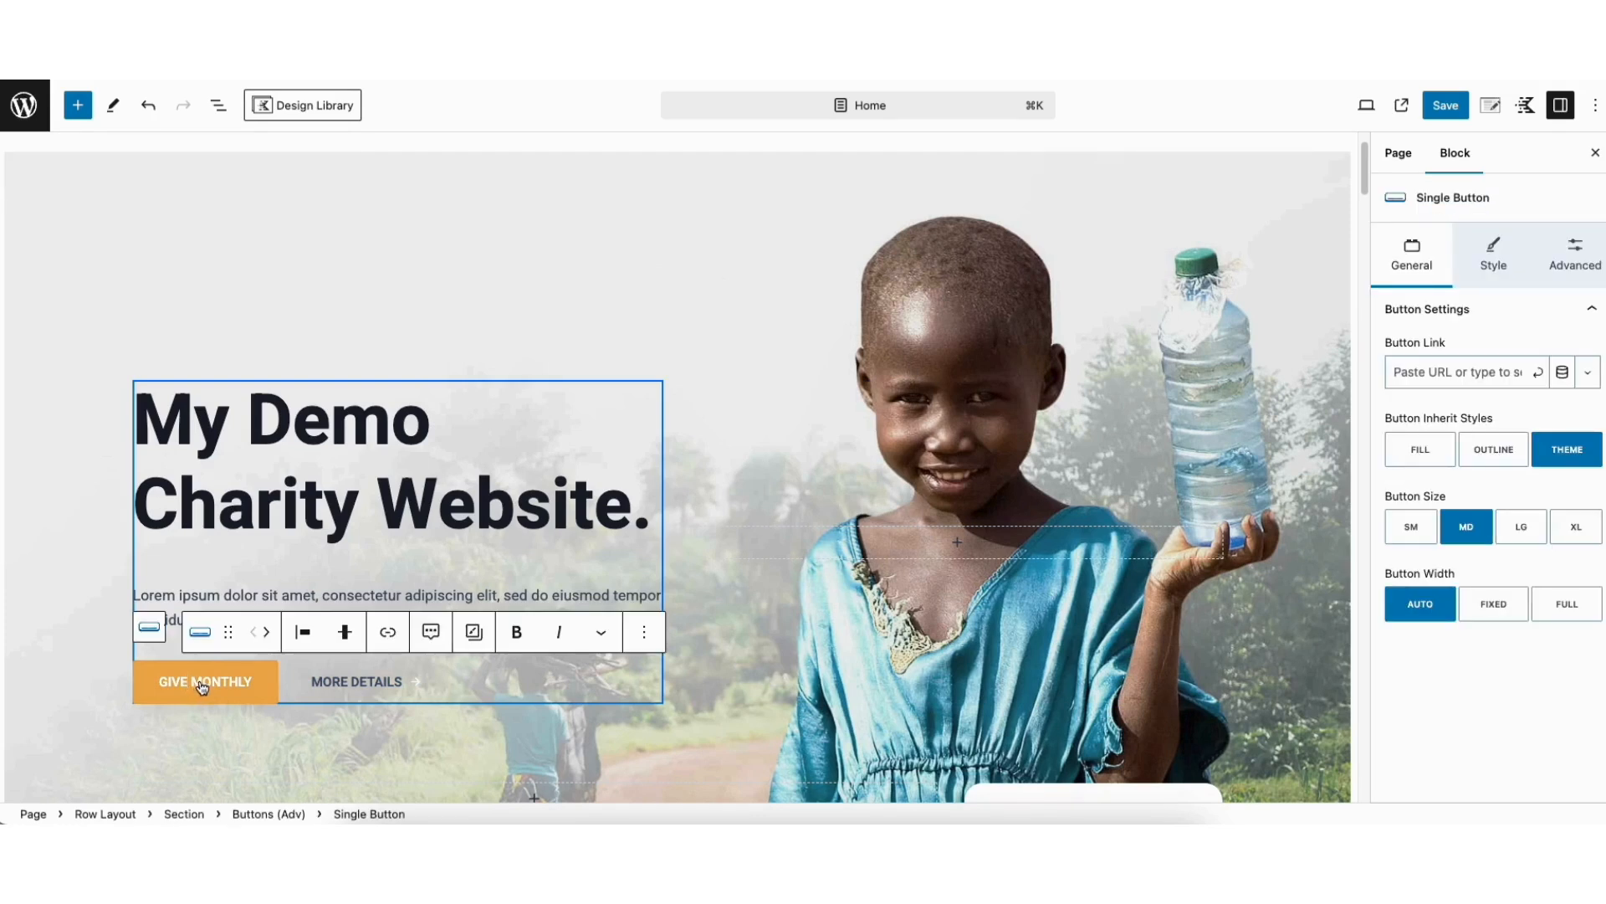
left_click(164, 688)
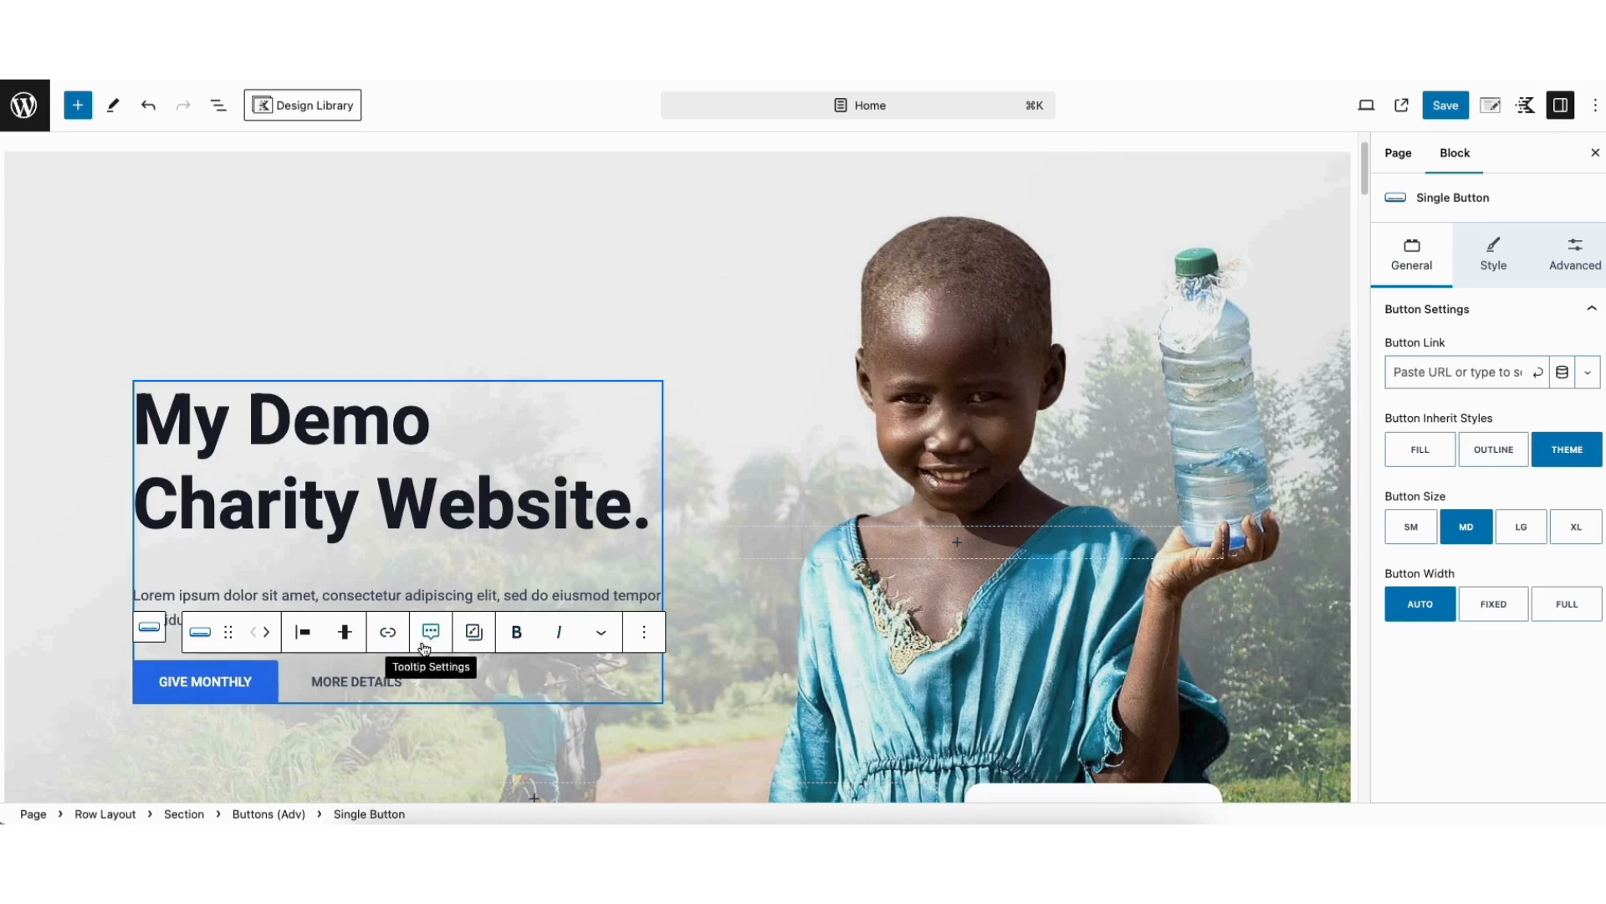
left_click(388, 632)
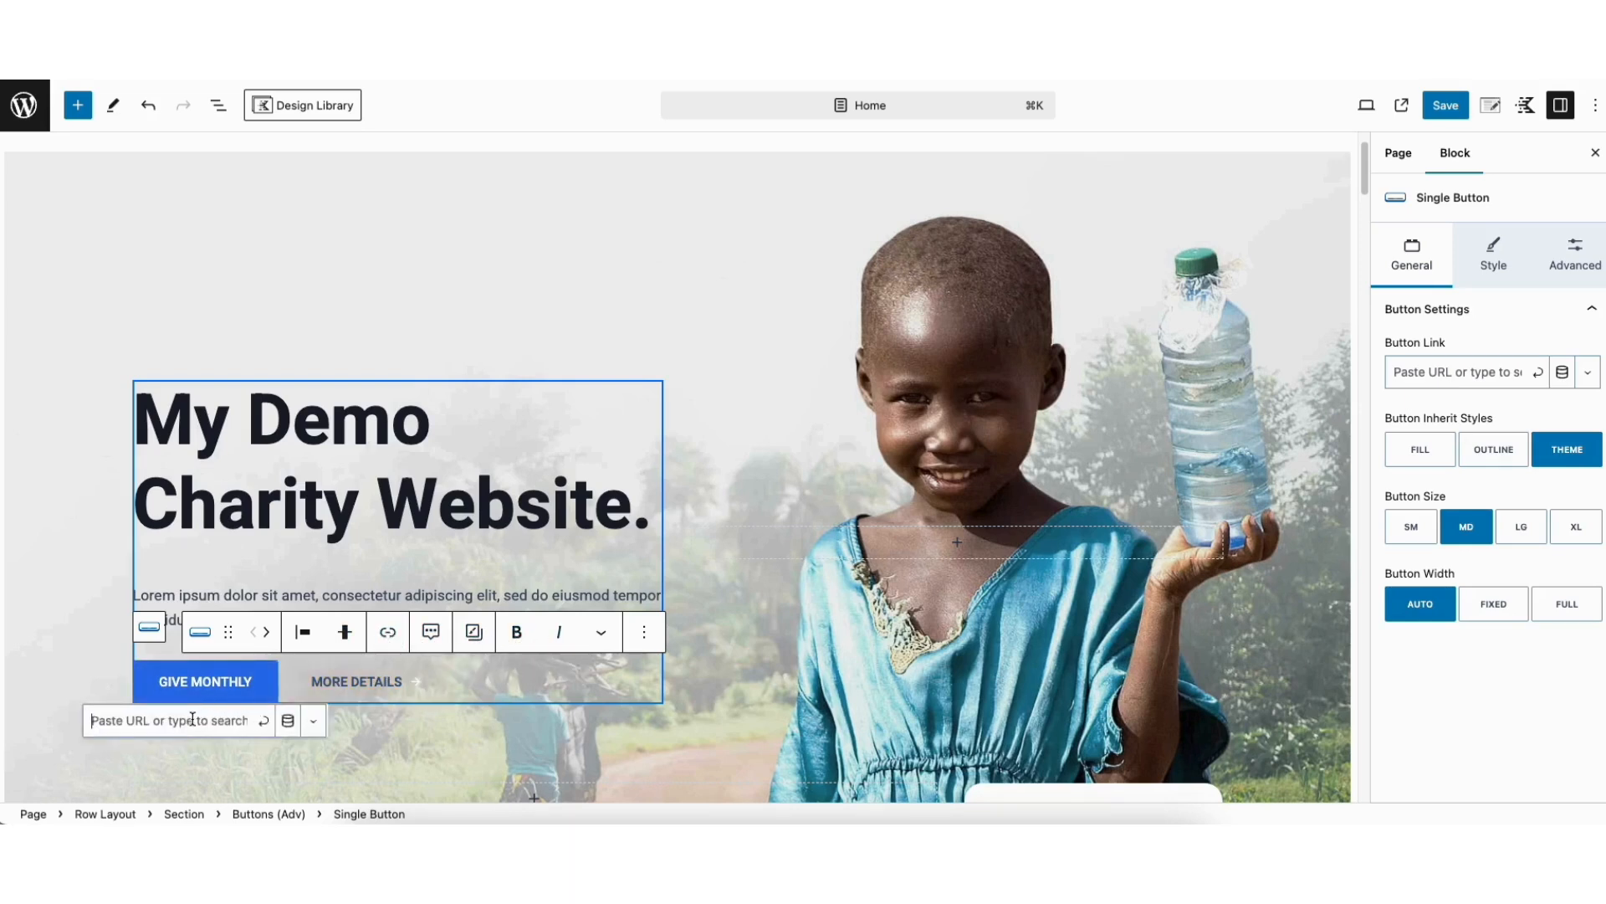
left_click(313, 720)
mouse_move(332, 729)
left_mouse_down()
mouse_move(333, 761)
mouse_move(333, 748)
left_mouse_up()
left_click(198, 758)
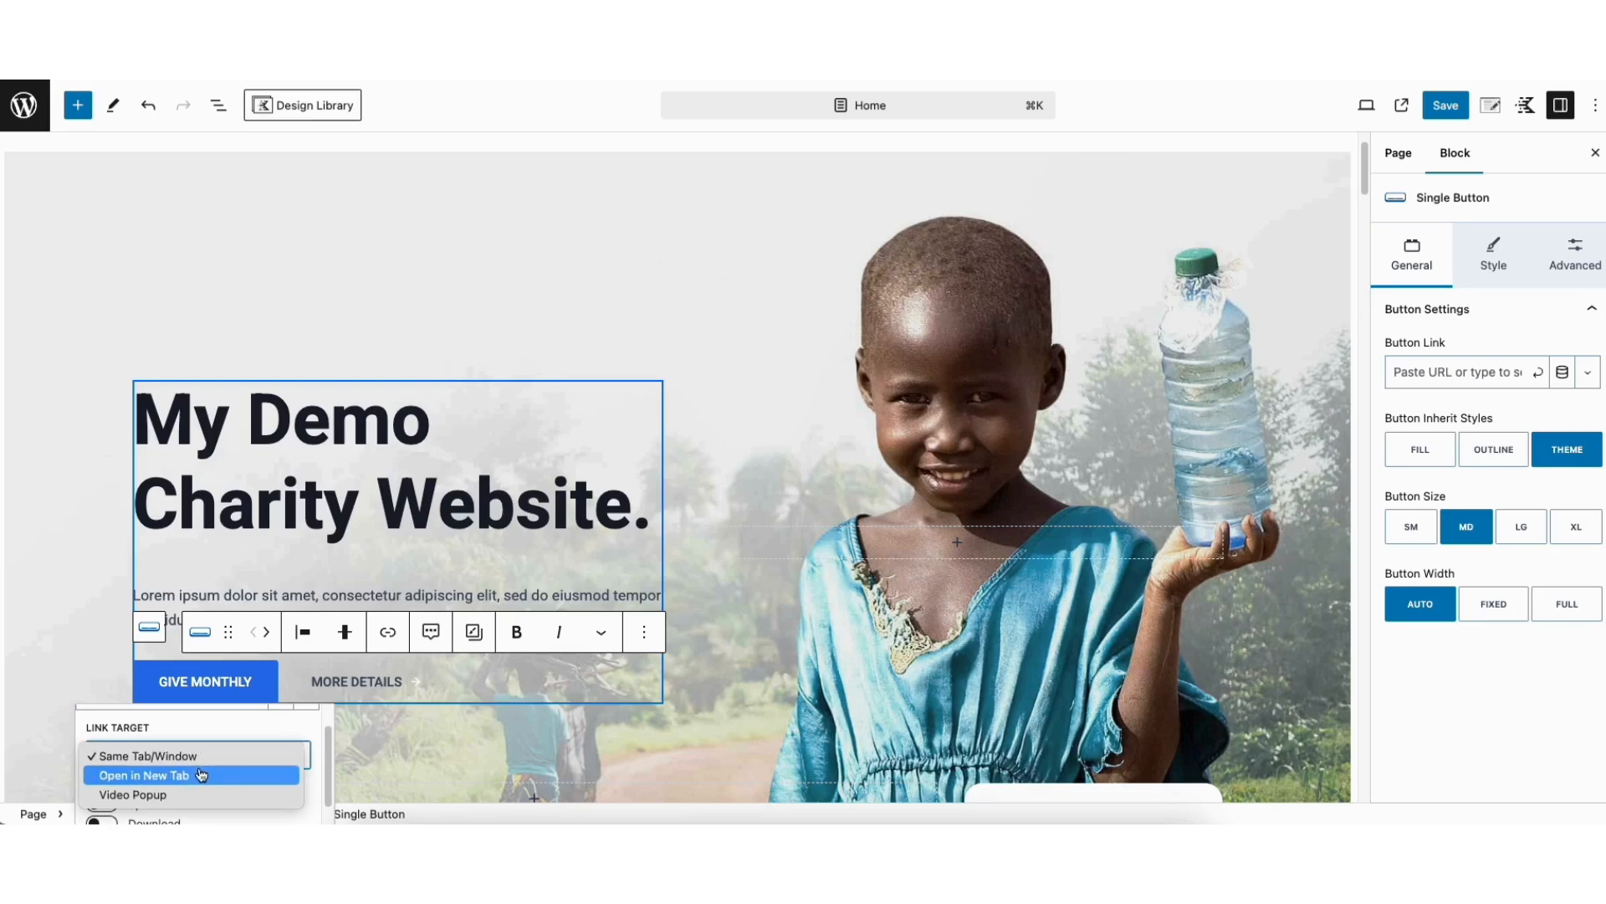
left_click(257, 727)
left_click_drag(328, 740, 330, 760)
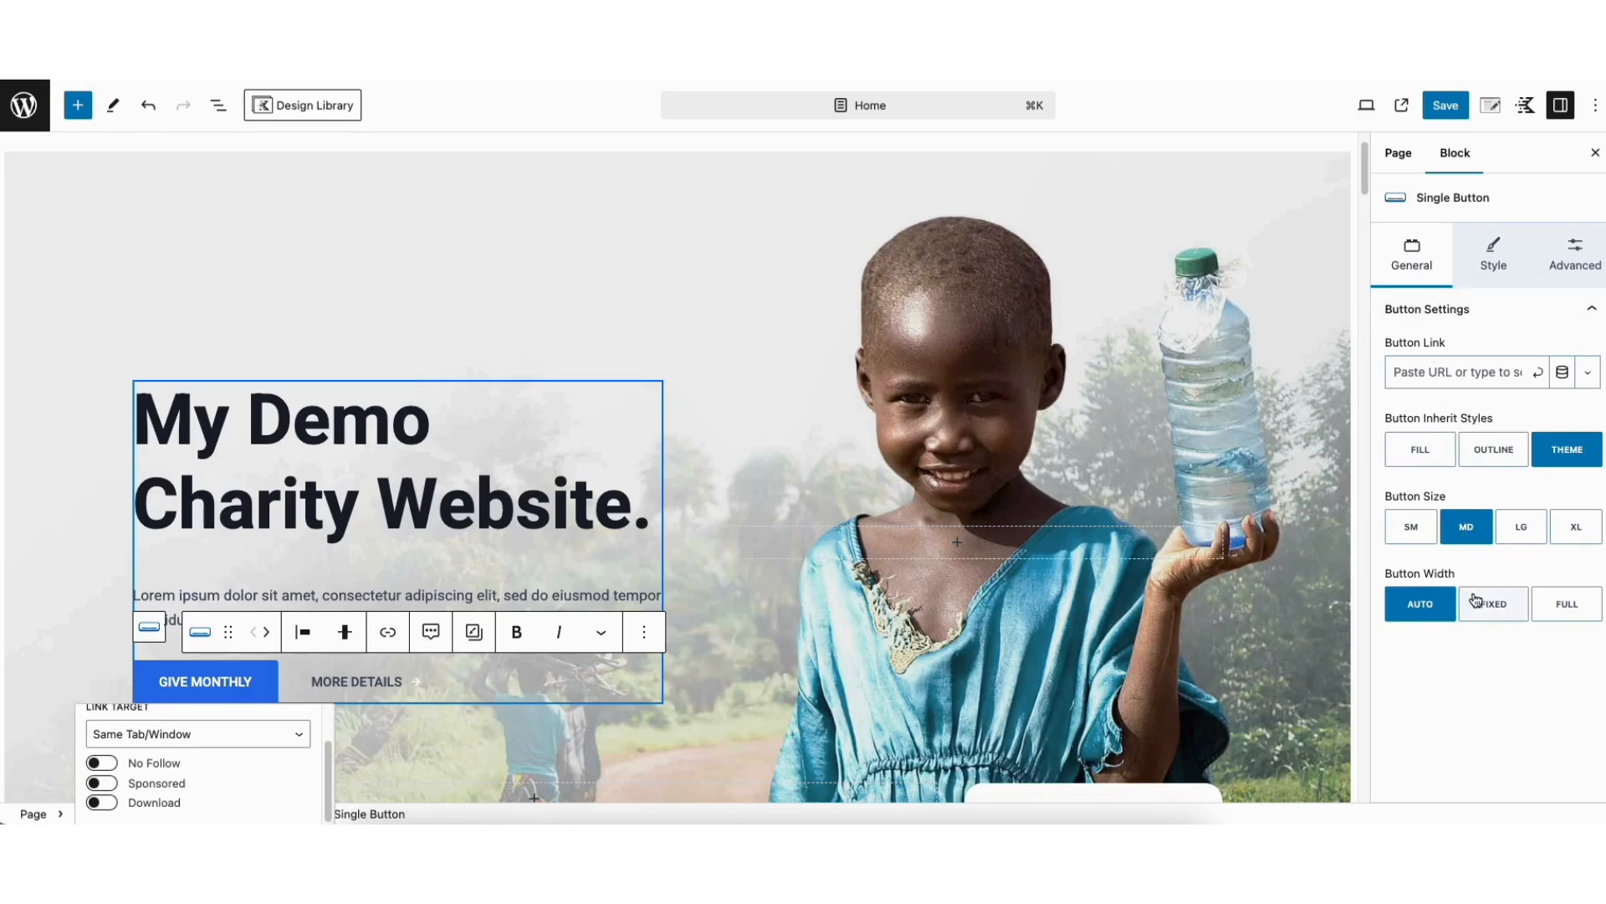
Review the Give Monthly button's normal and hover styles and its icon settings
left_click(1486, 258)
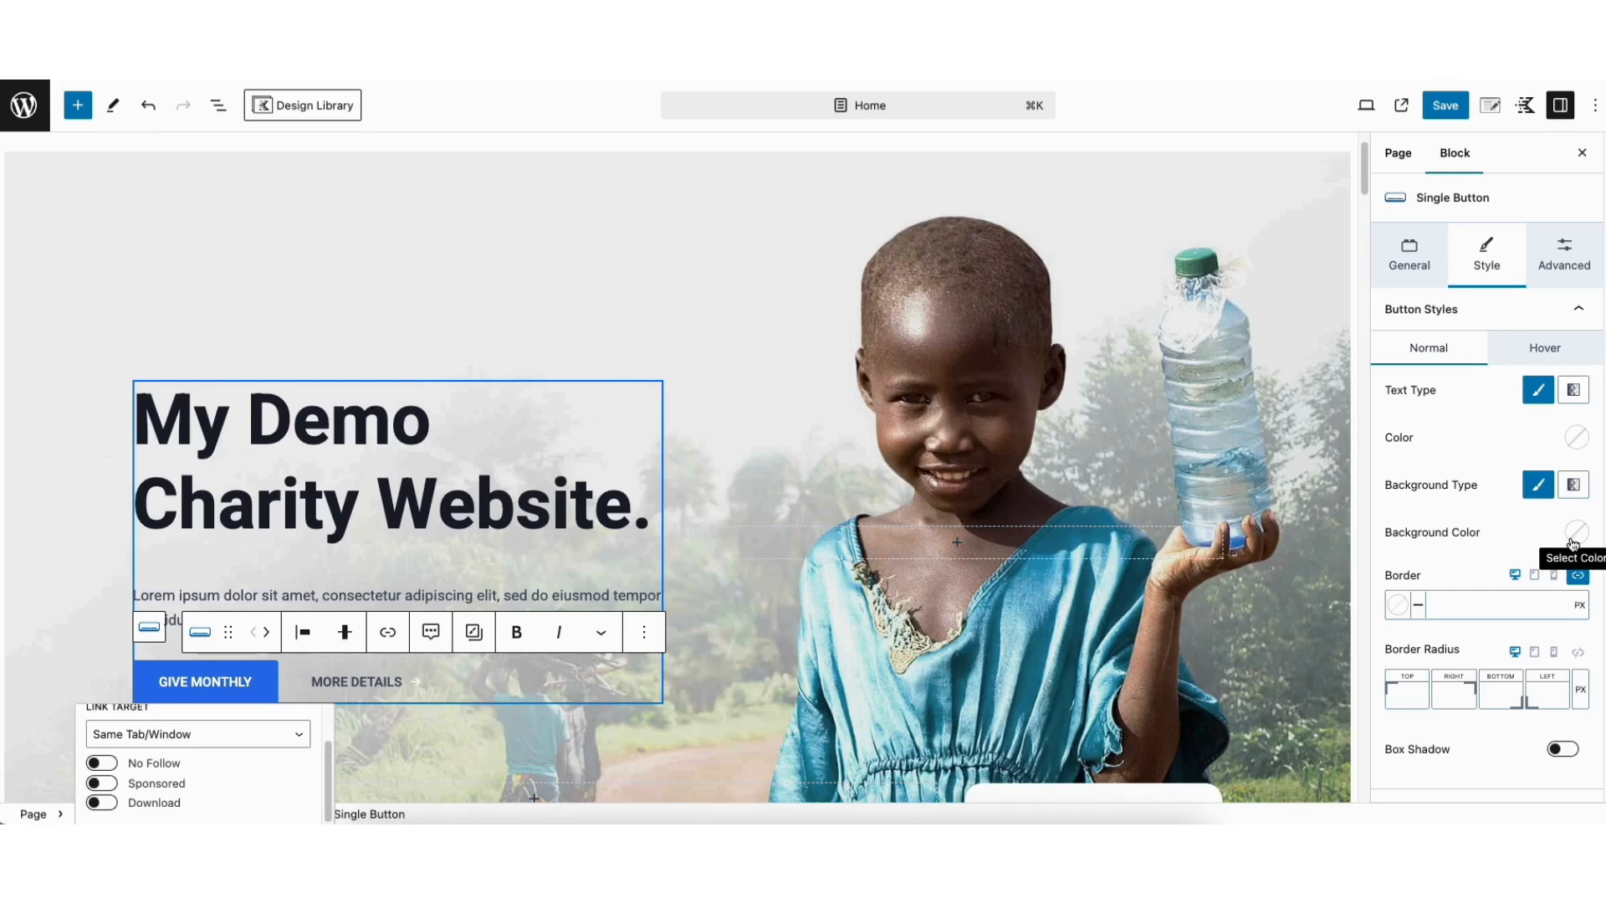
left_click(1533, 345)
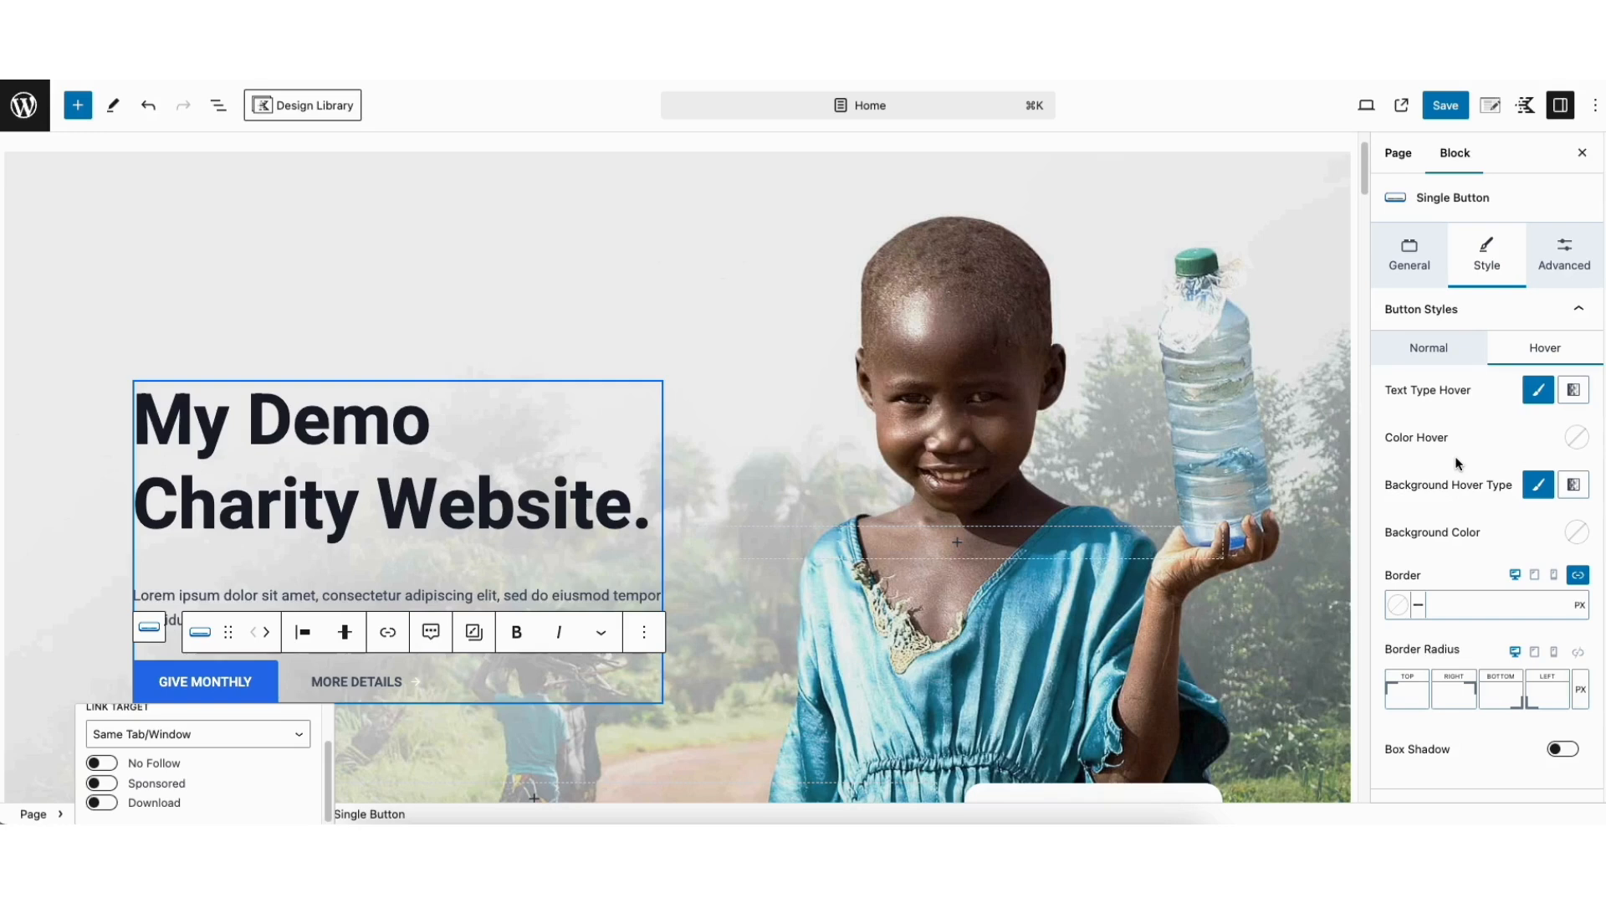
scroll(1448, 454, "down", 2)
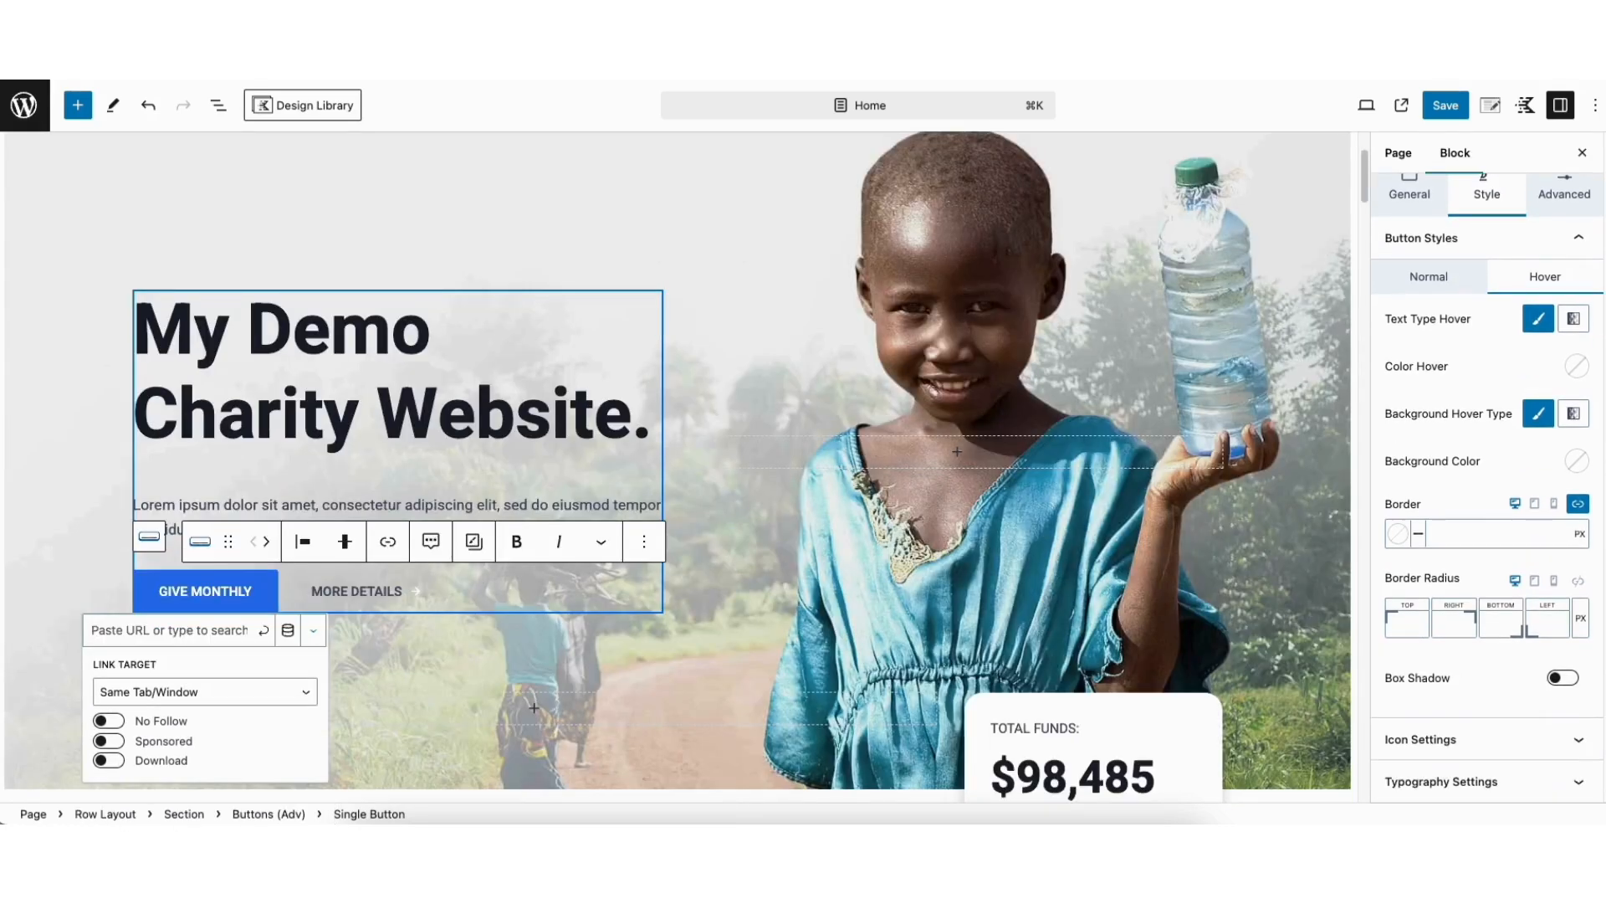
left_click(1445, 742)
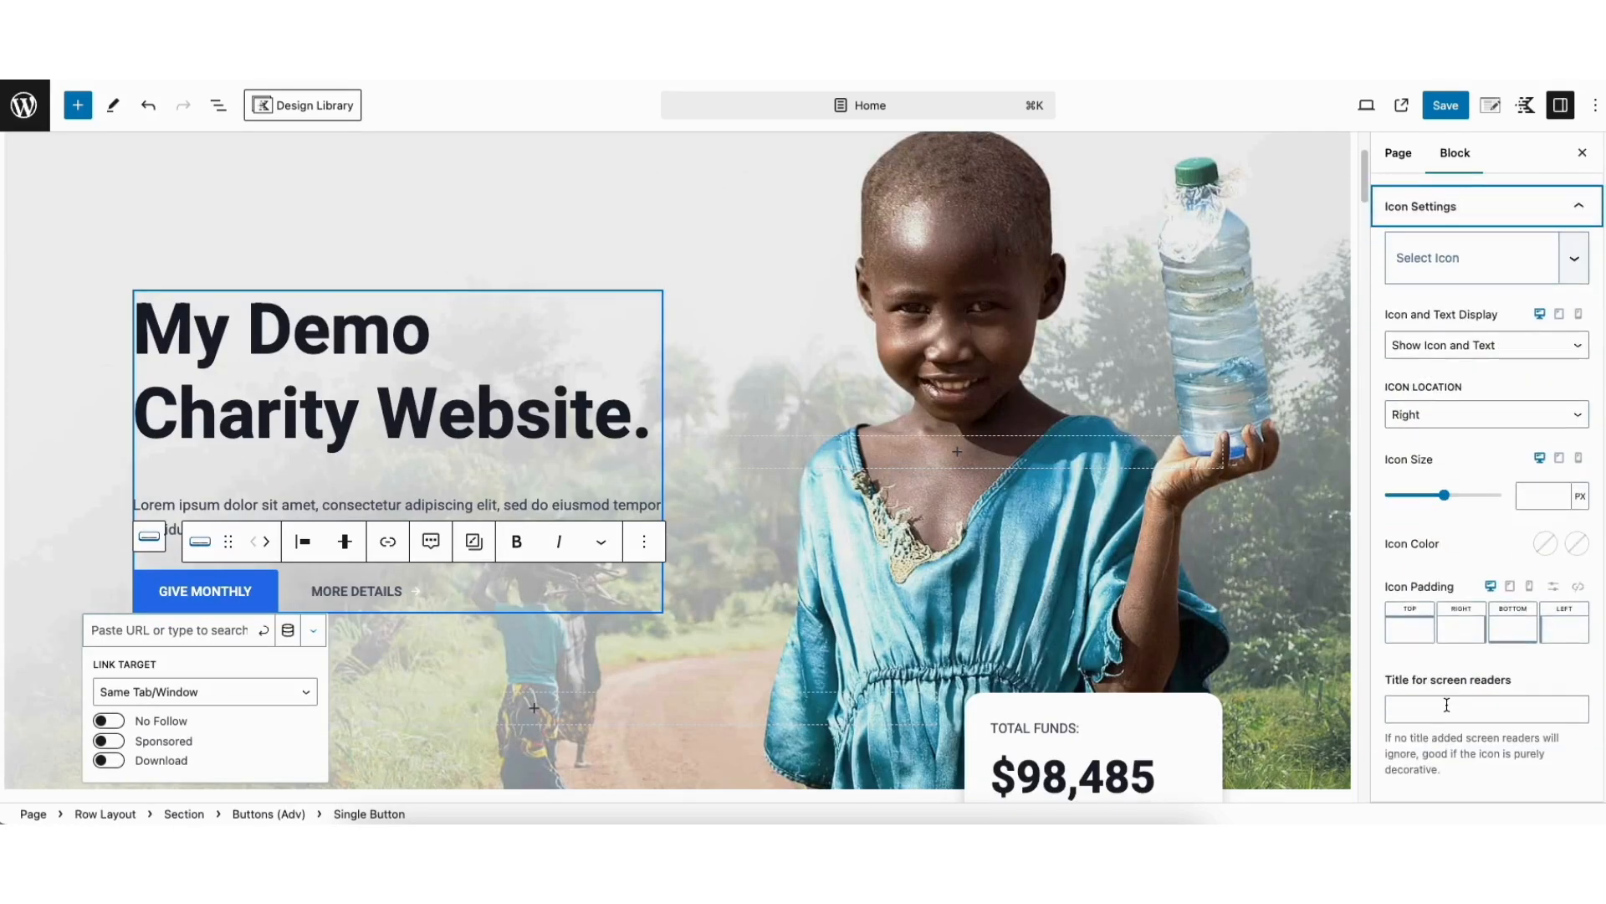
left_click(1430, 266)
left_click_drag(1581, 287, 1586, 325)
left_click(1377, 264)
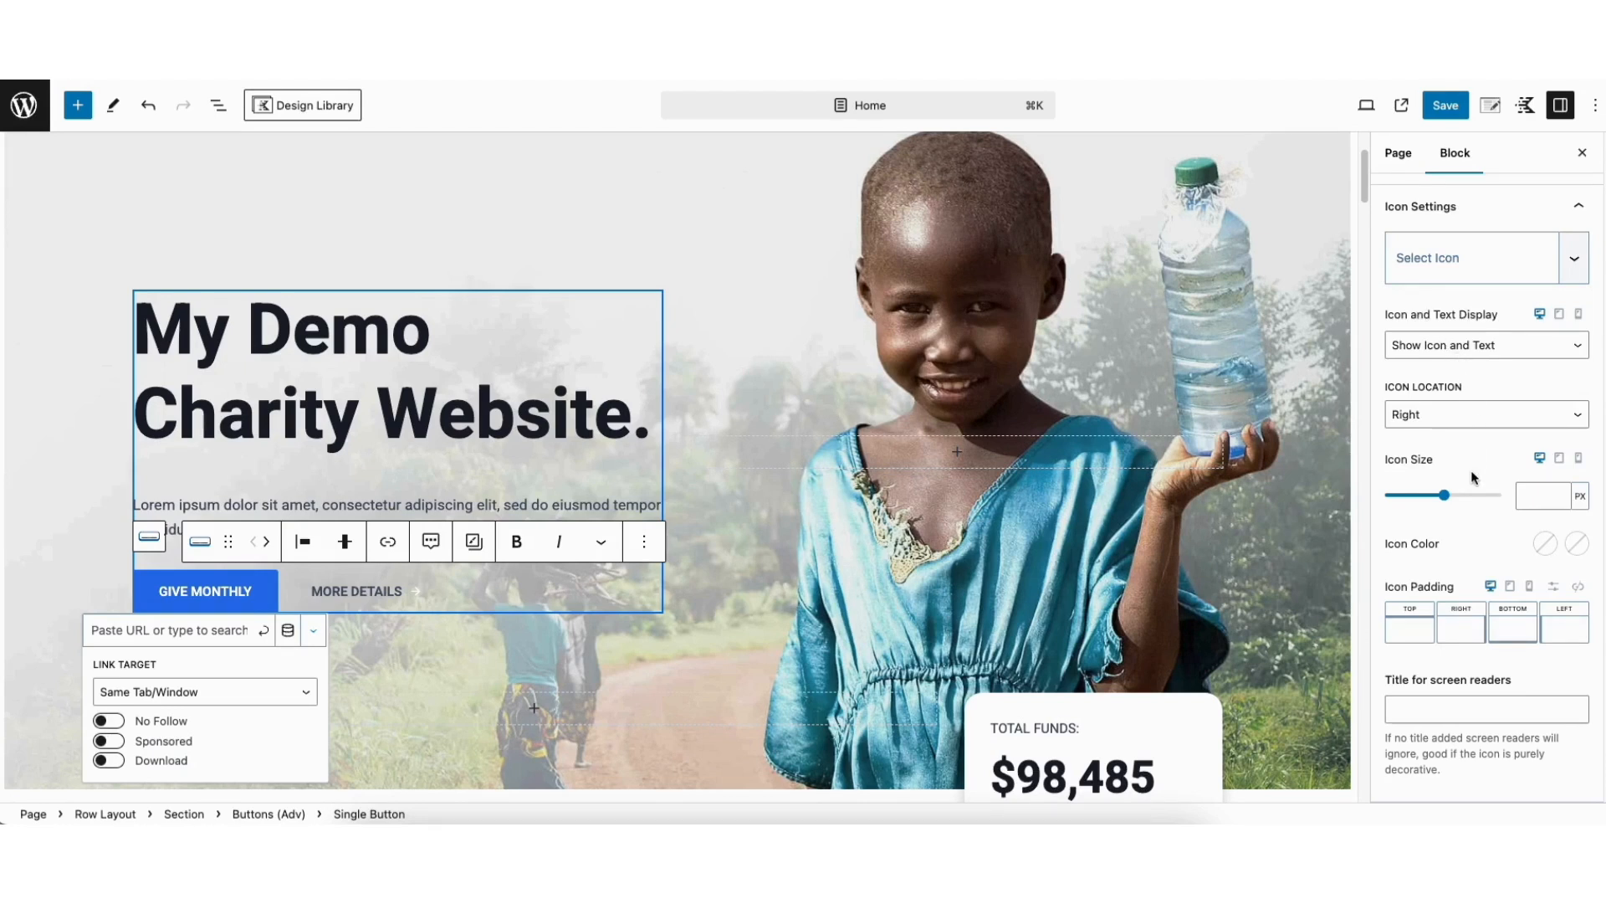
Insert a Text (Adv) block between the heading and the paragraph of the Our Causes section
left_click_drag(1364, 177, 1366, 234)
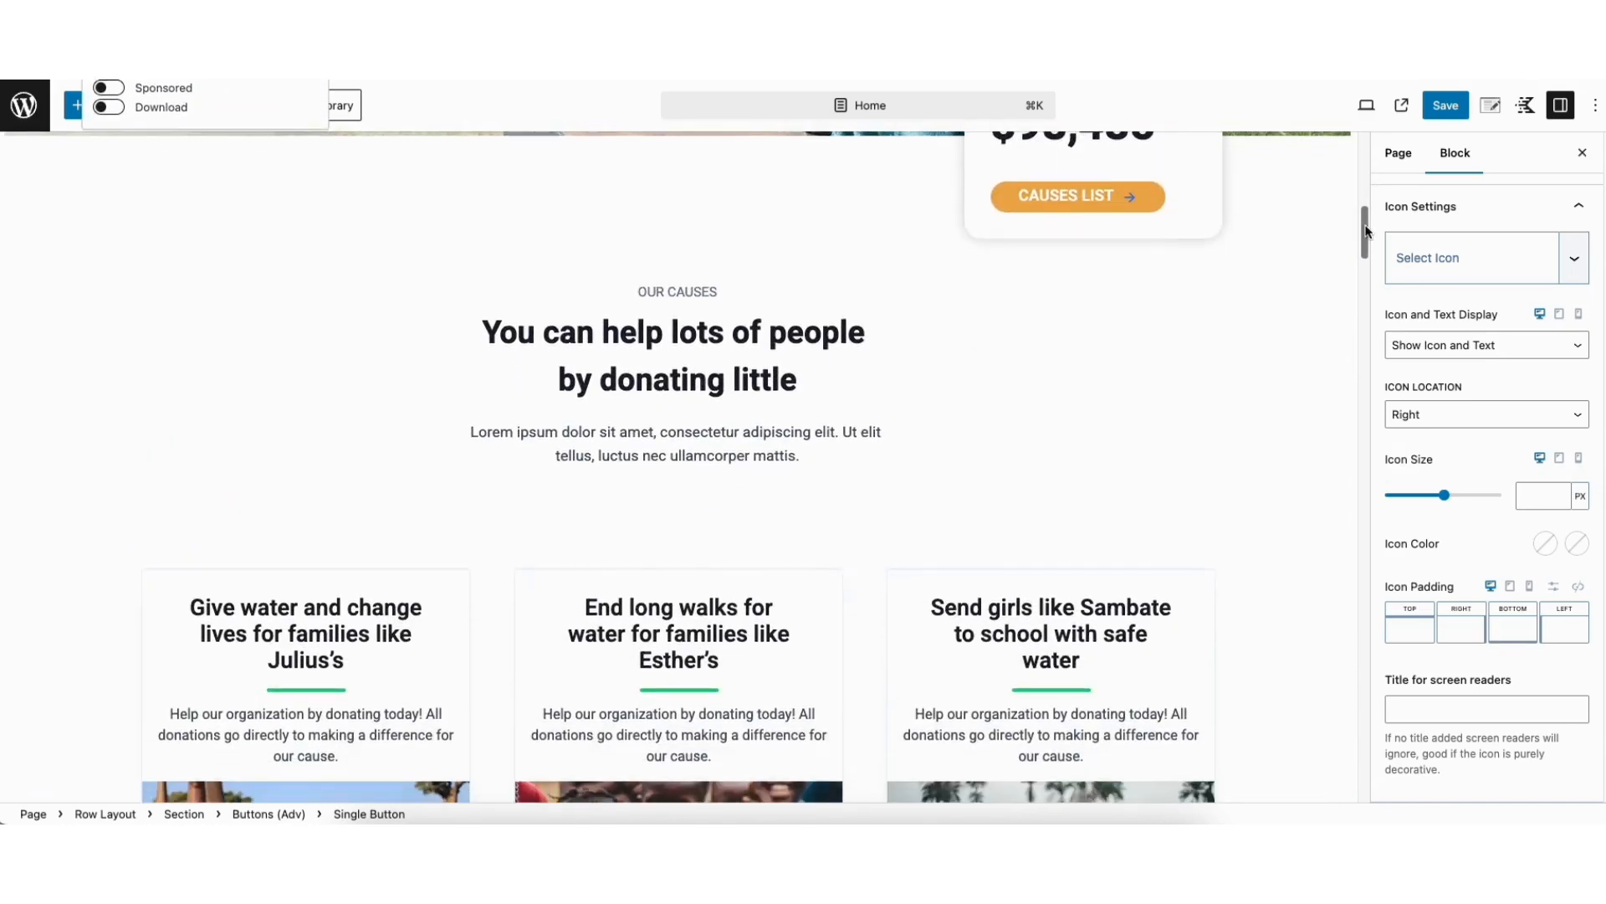
left_click(457, 386)
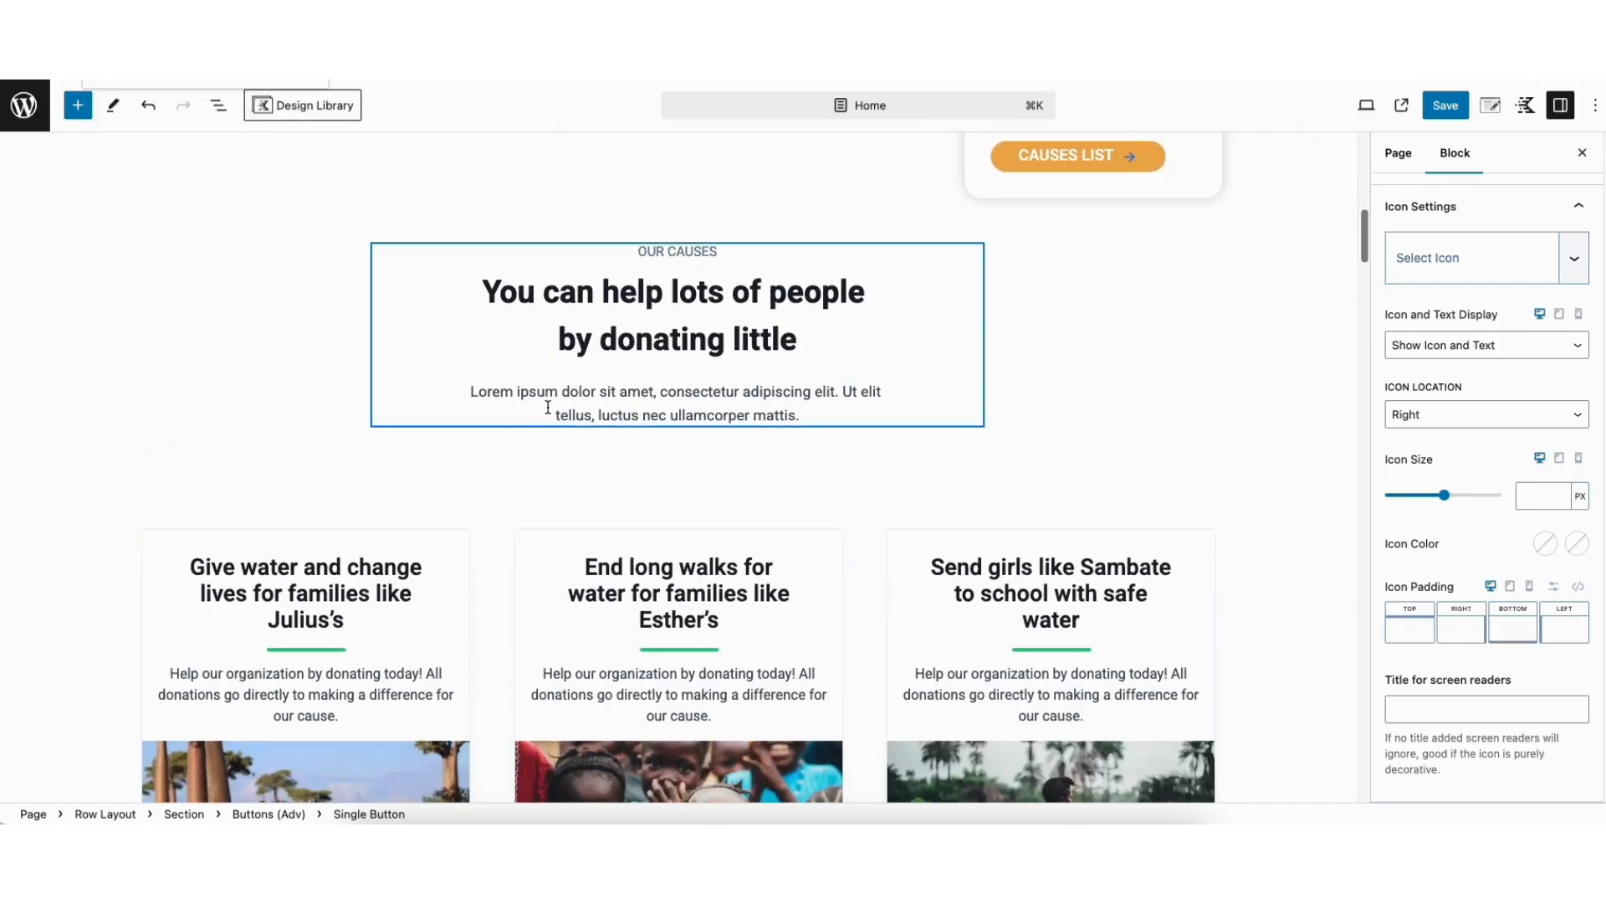
left_click_drag(478, 391, 531, 412)
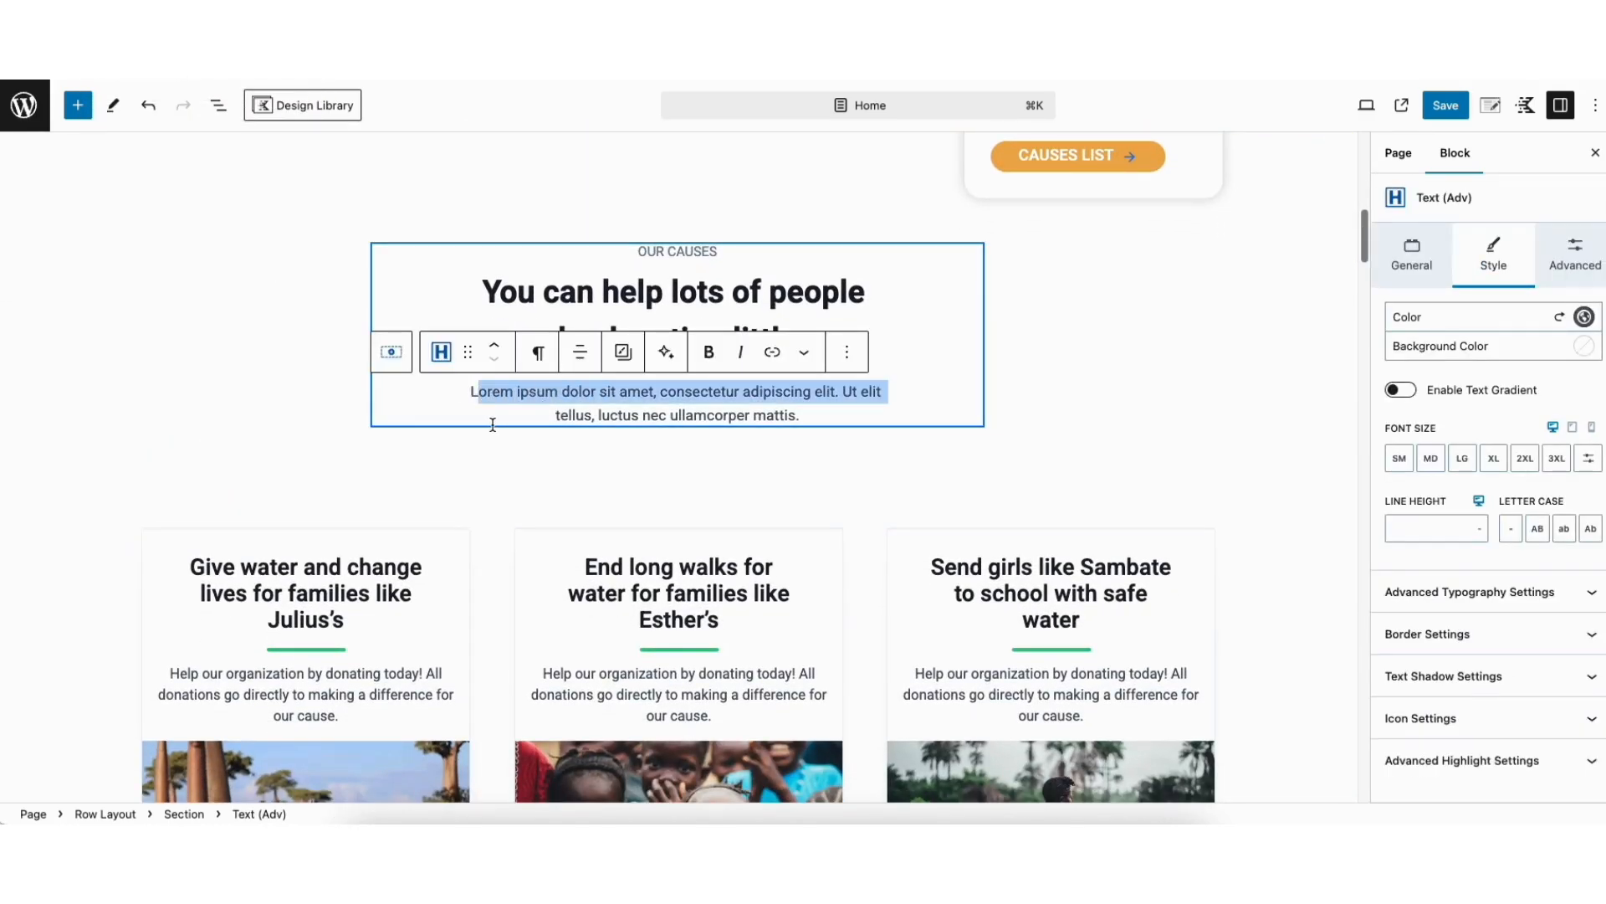
left_click(490, 412)
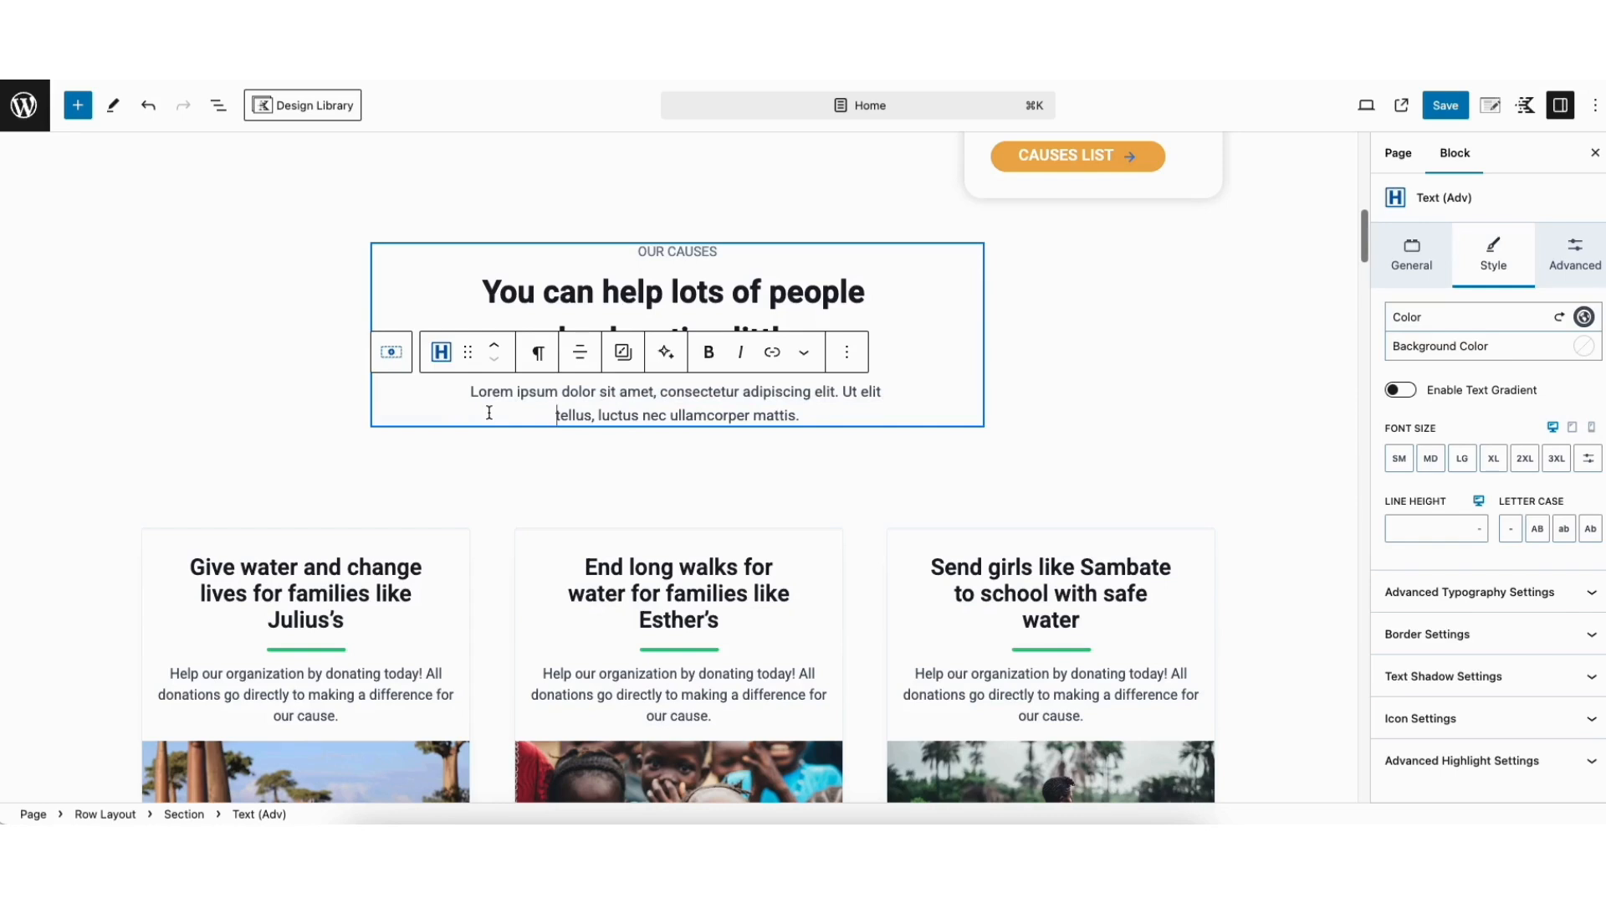
left_click(78, 105)
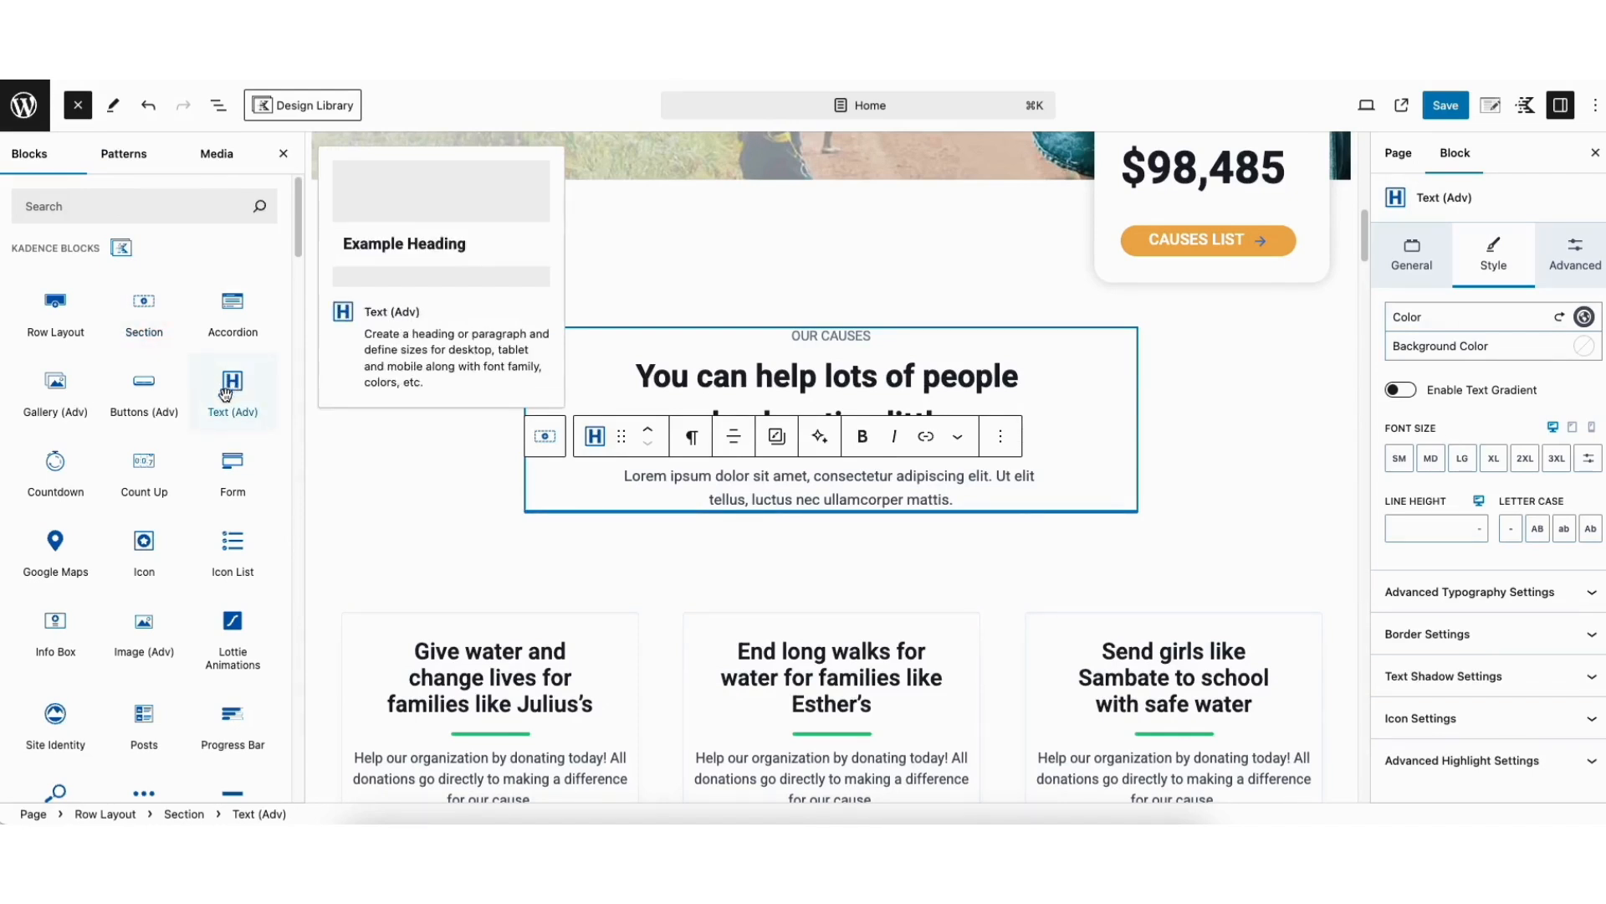
left_click_drag(294, 224, 295, 190)
left_click_drag(235, 390, 806, 452)
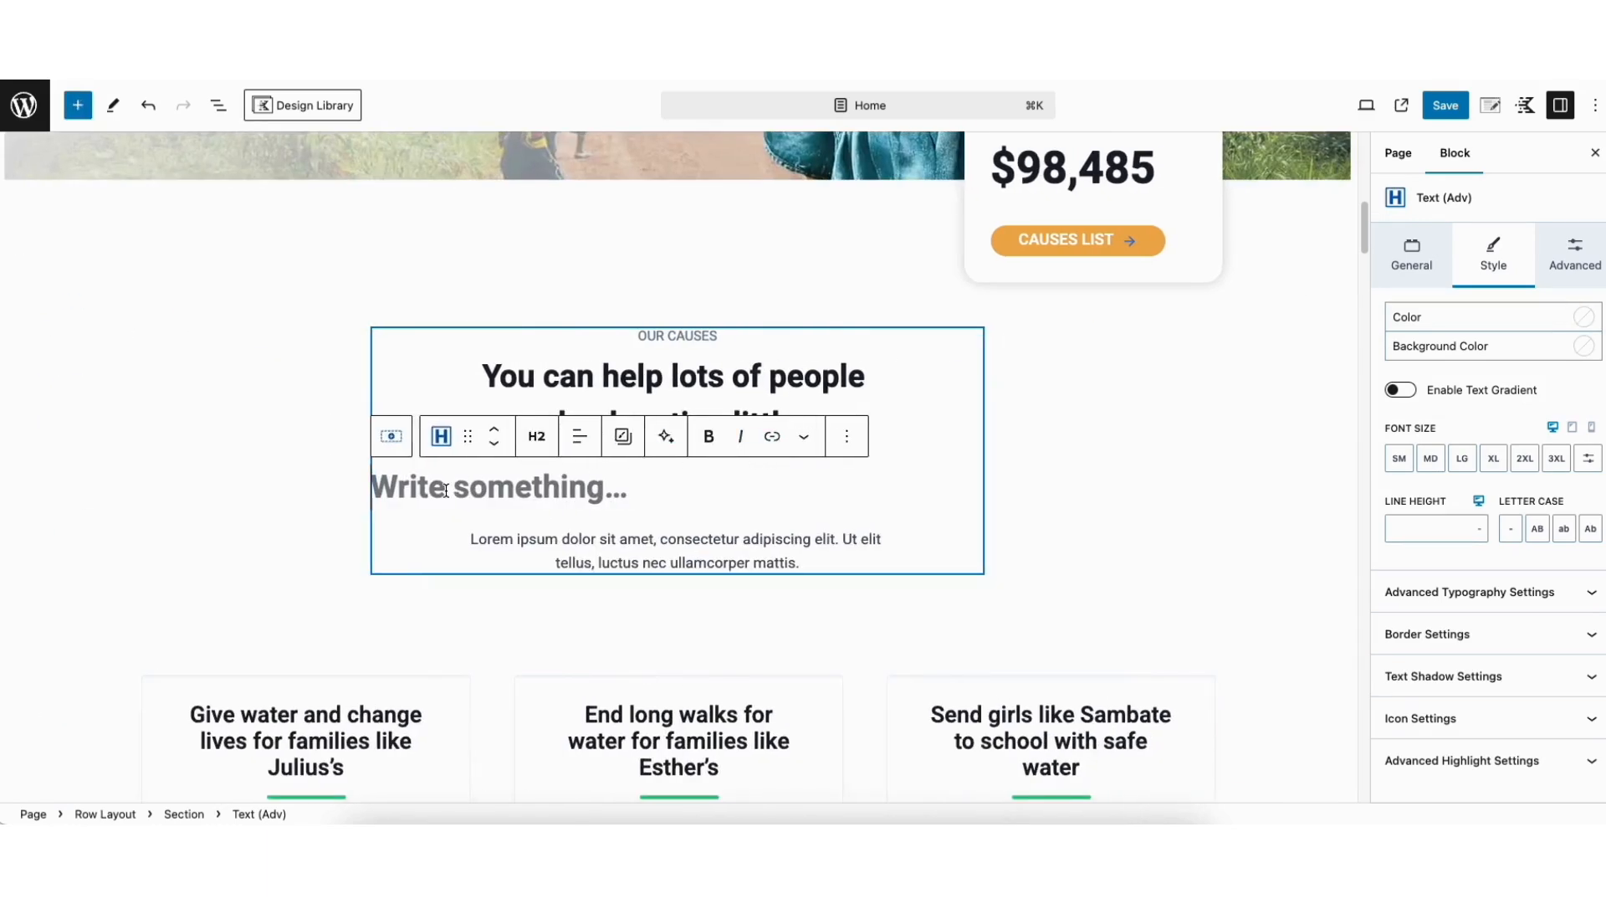
Change the new text block to a paragraph and enter "This is my demo text."
left_click(535, 444)
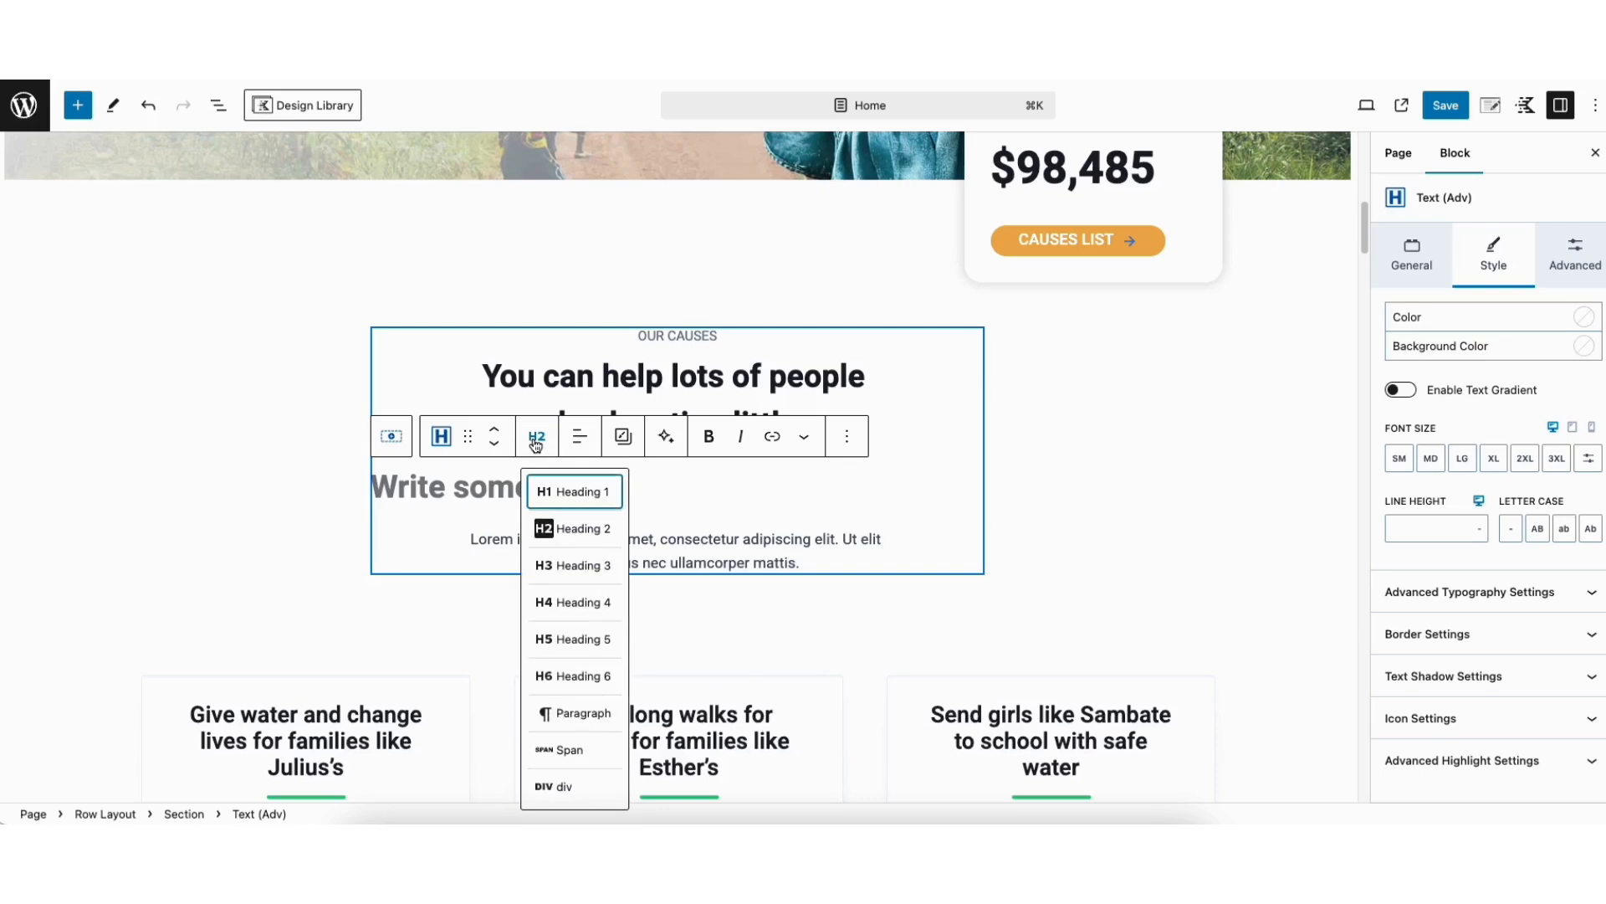
left_click(575, 714)
type("This is my demo text.")
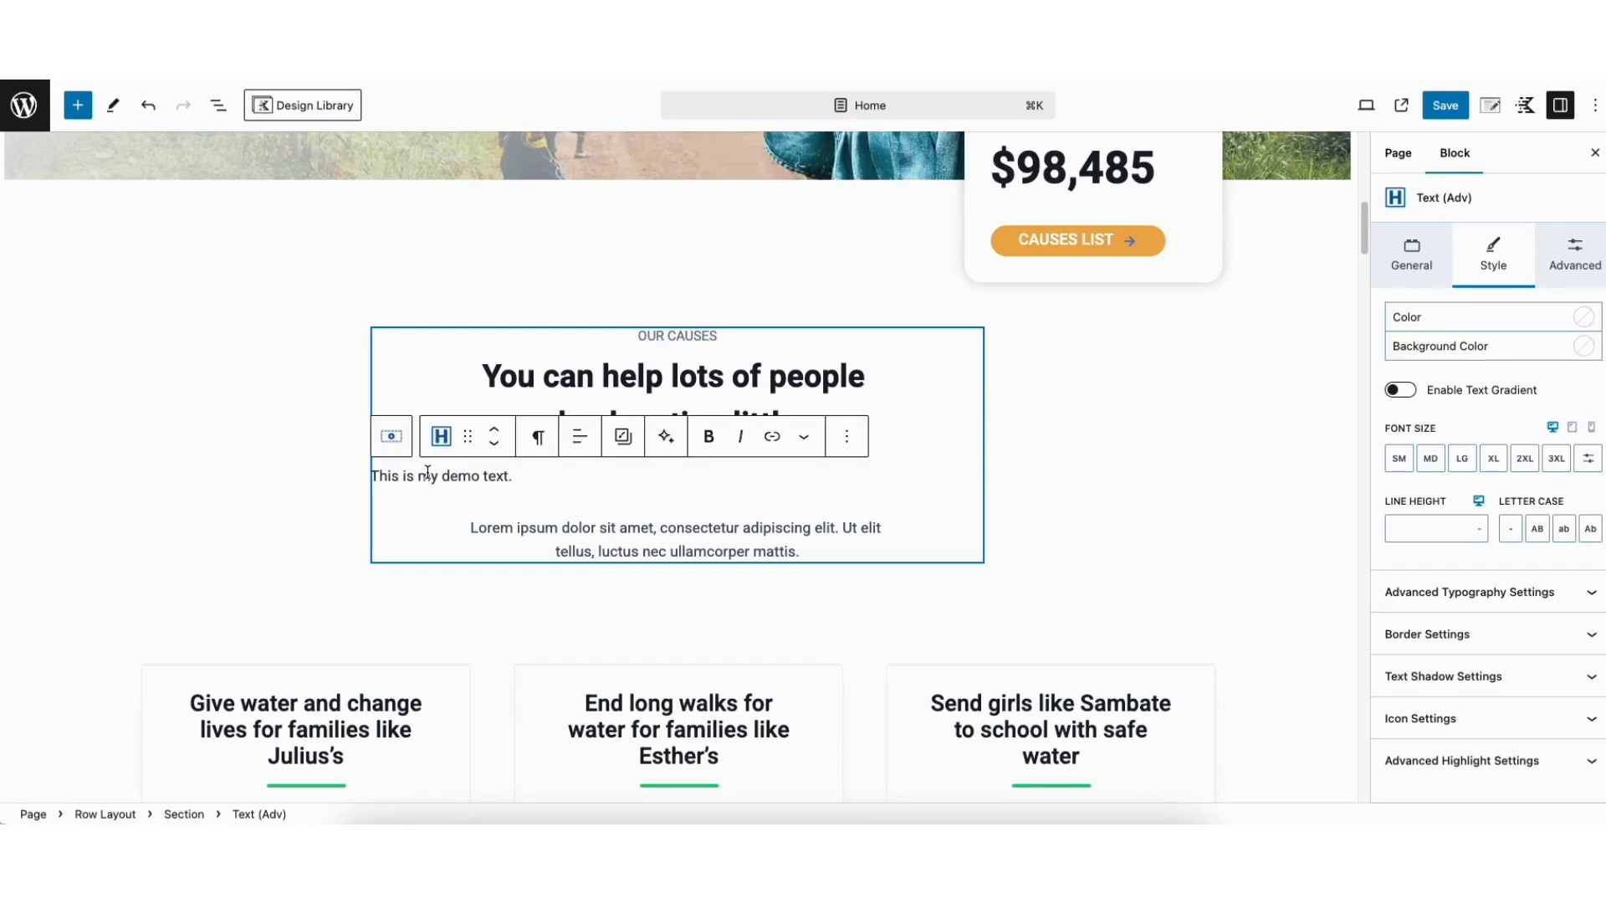
Move the demo text block above the Our Causes heading and back below it
left_click(495, 444)
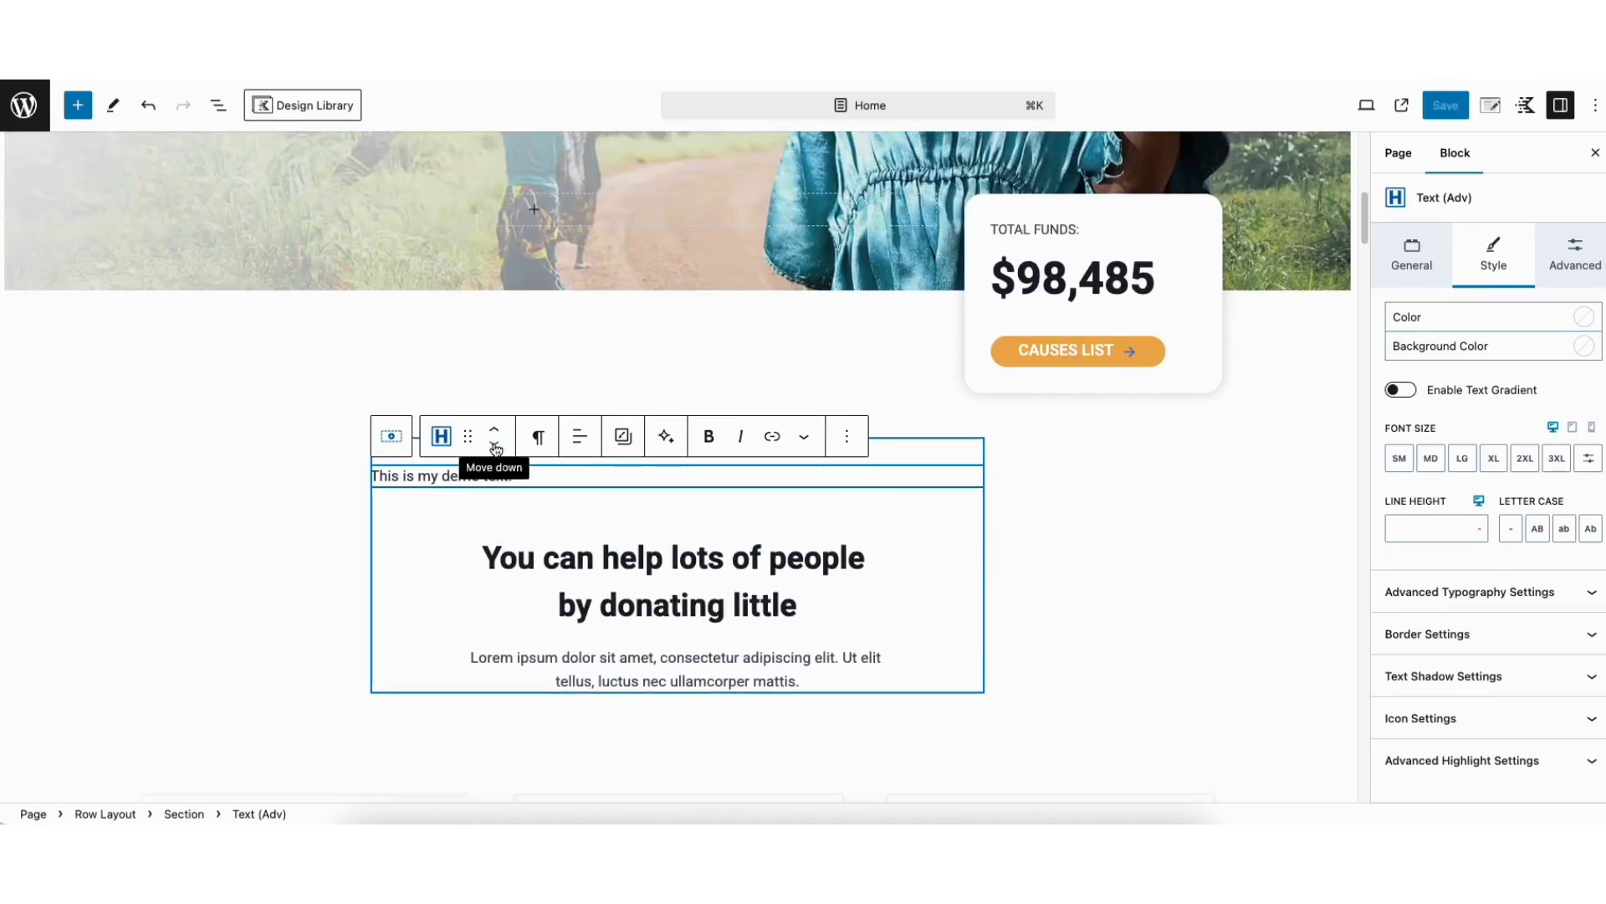
left_click(494, 446)
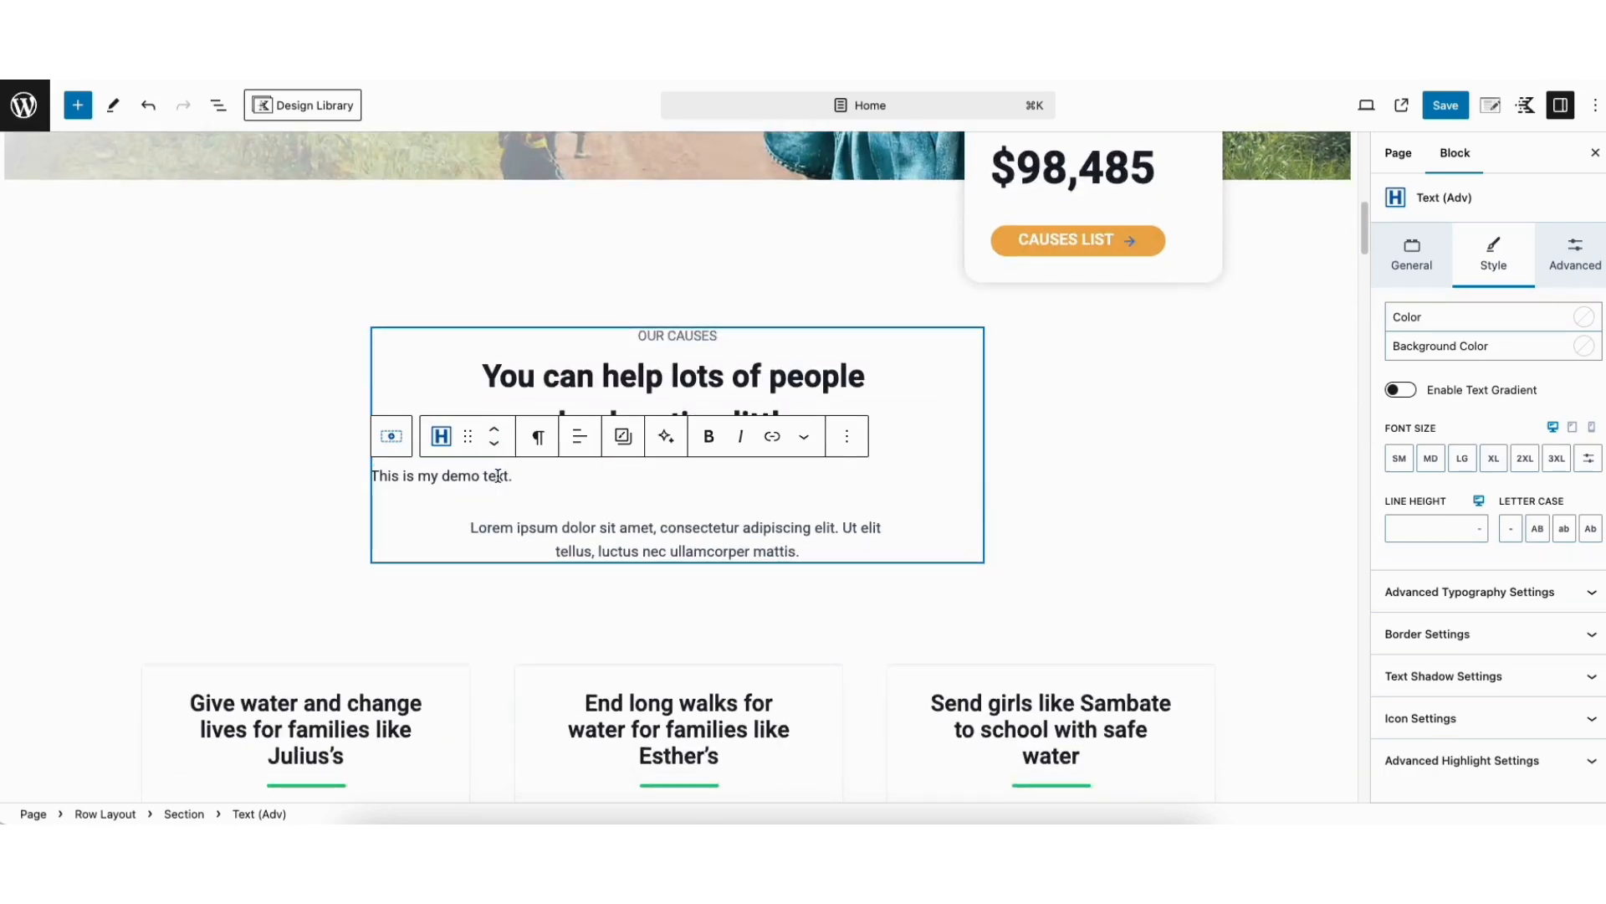
Delete the demo text block from the Our Causes section
left_click(847, 437)
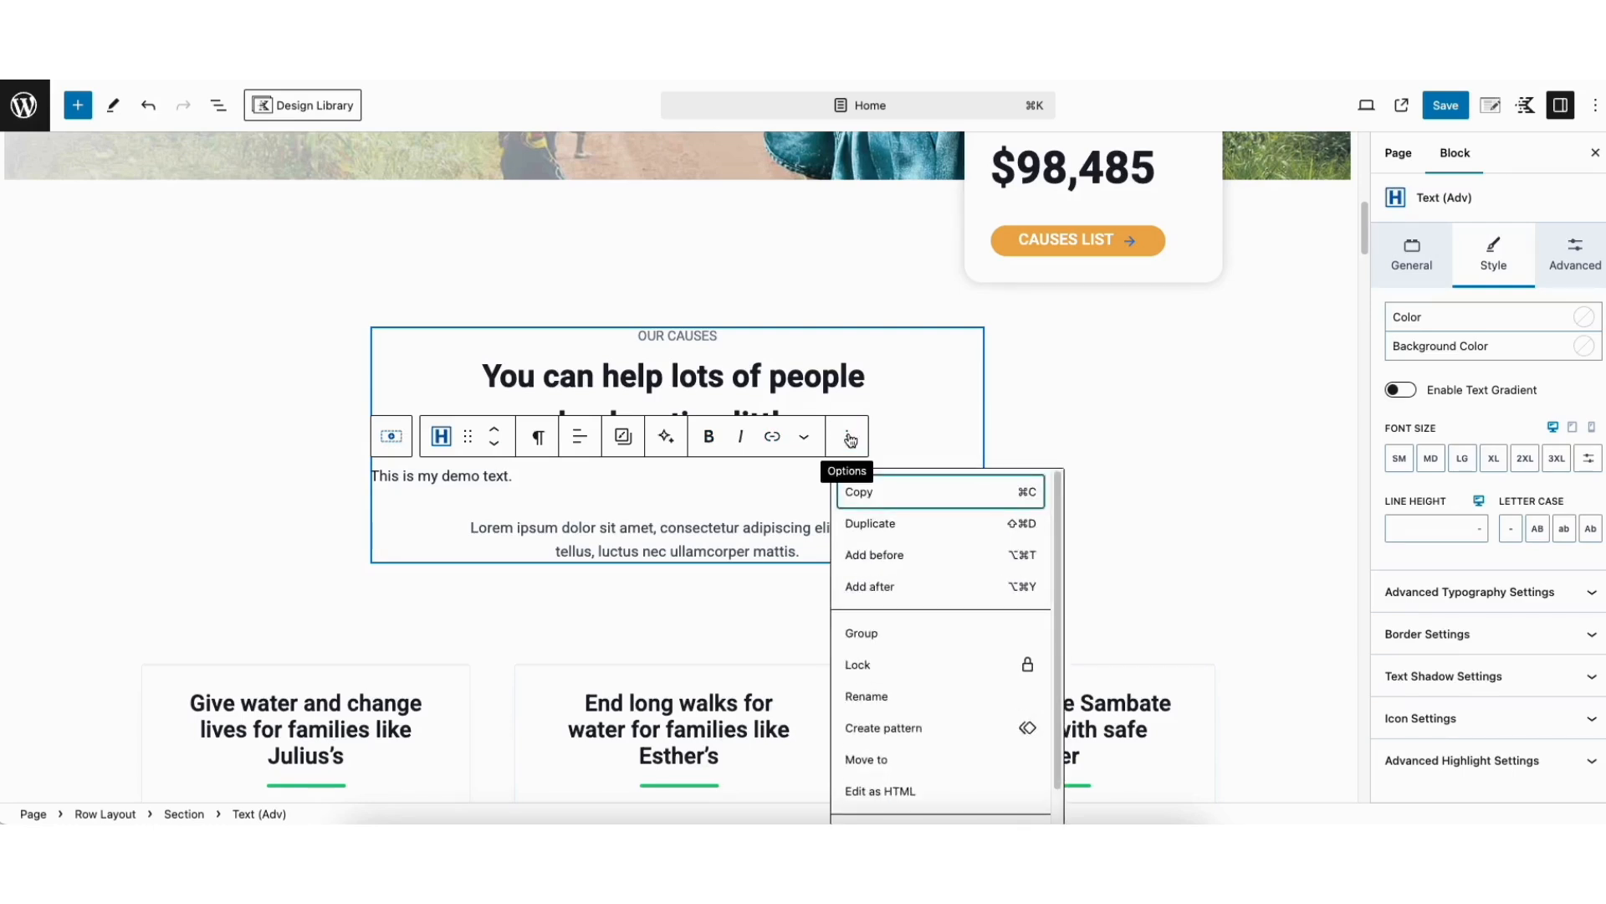
scroll(935, 732, "down", 2)
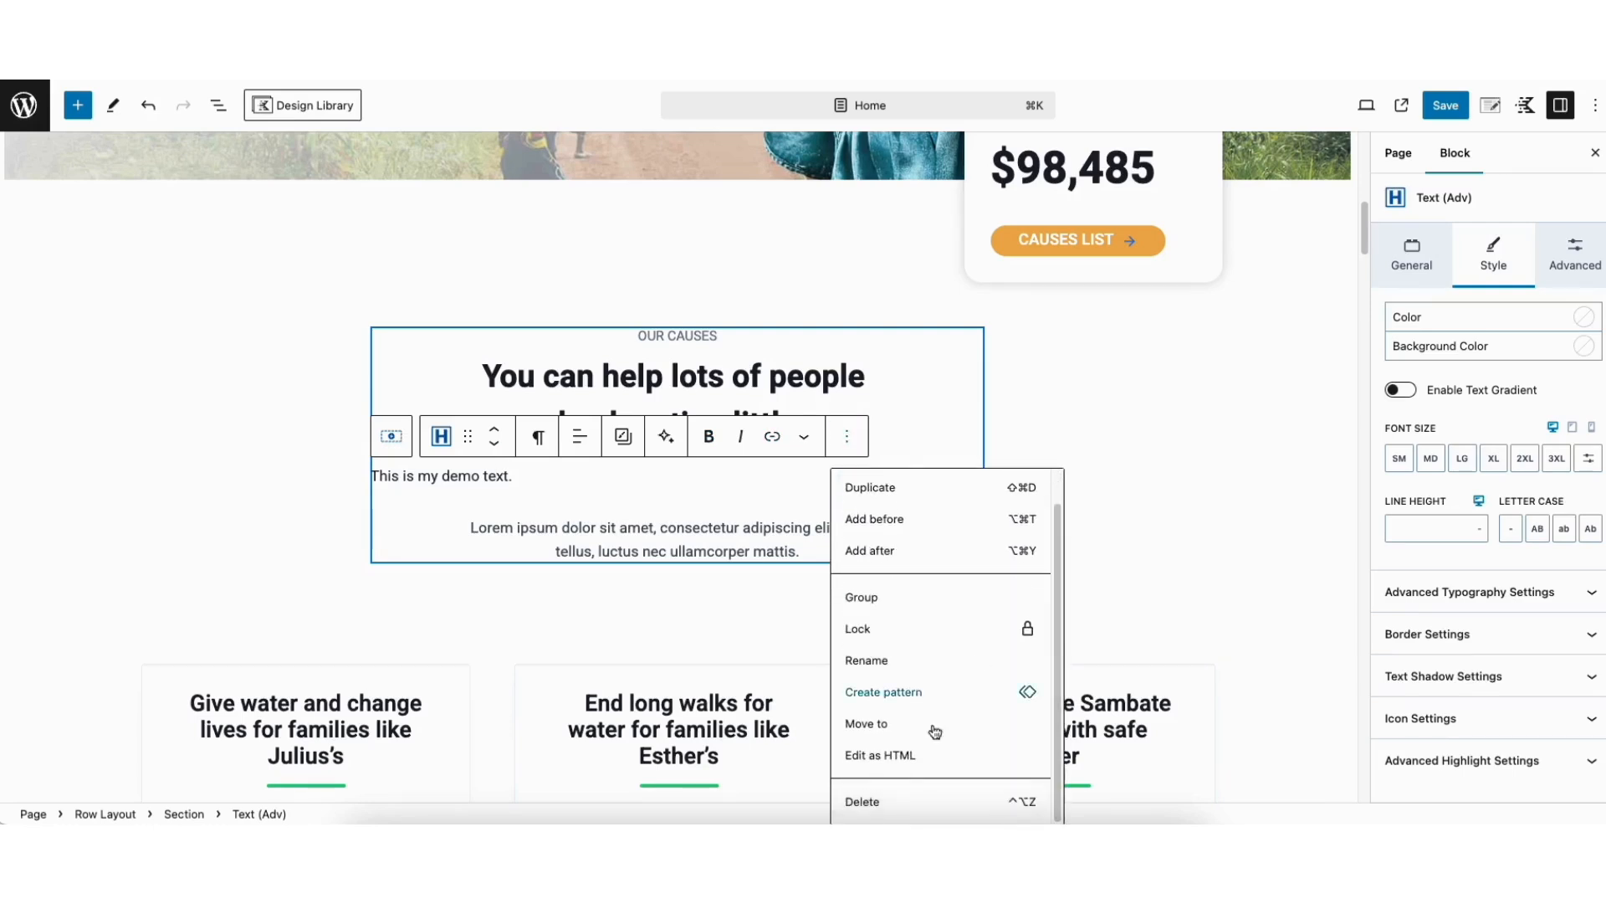
left_click(866, 801)
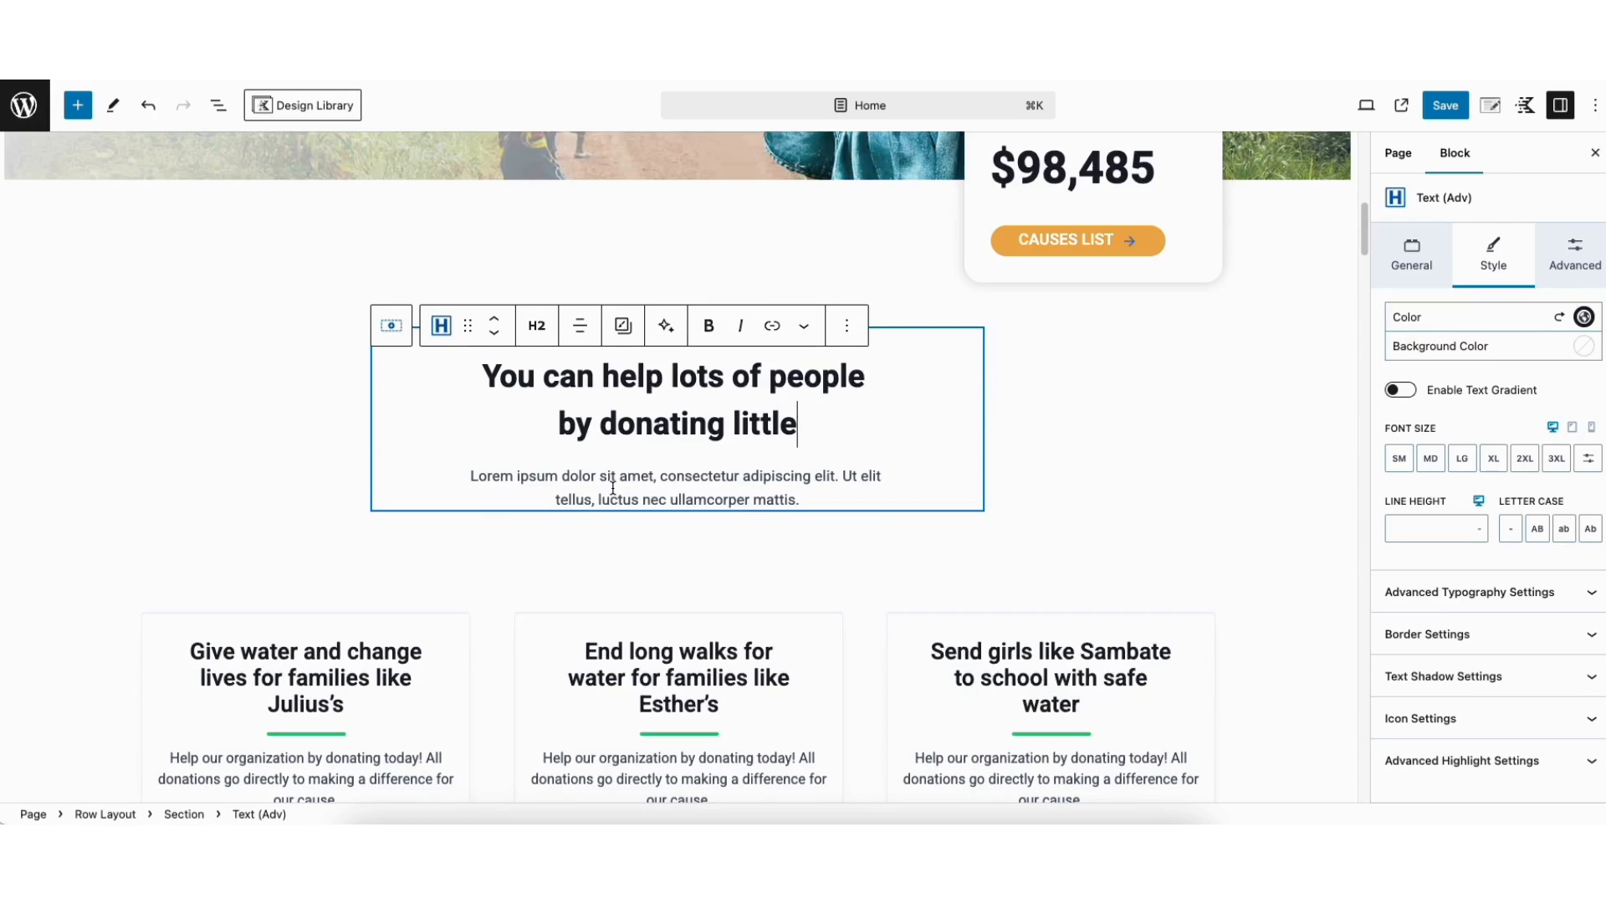
Duplicate the lorem ipsum paragraph under the Our Causes heading
left_click(614, 488)
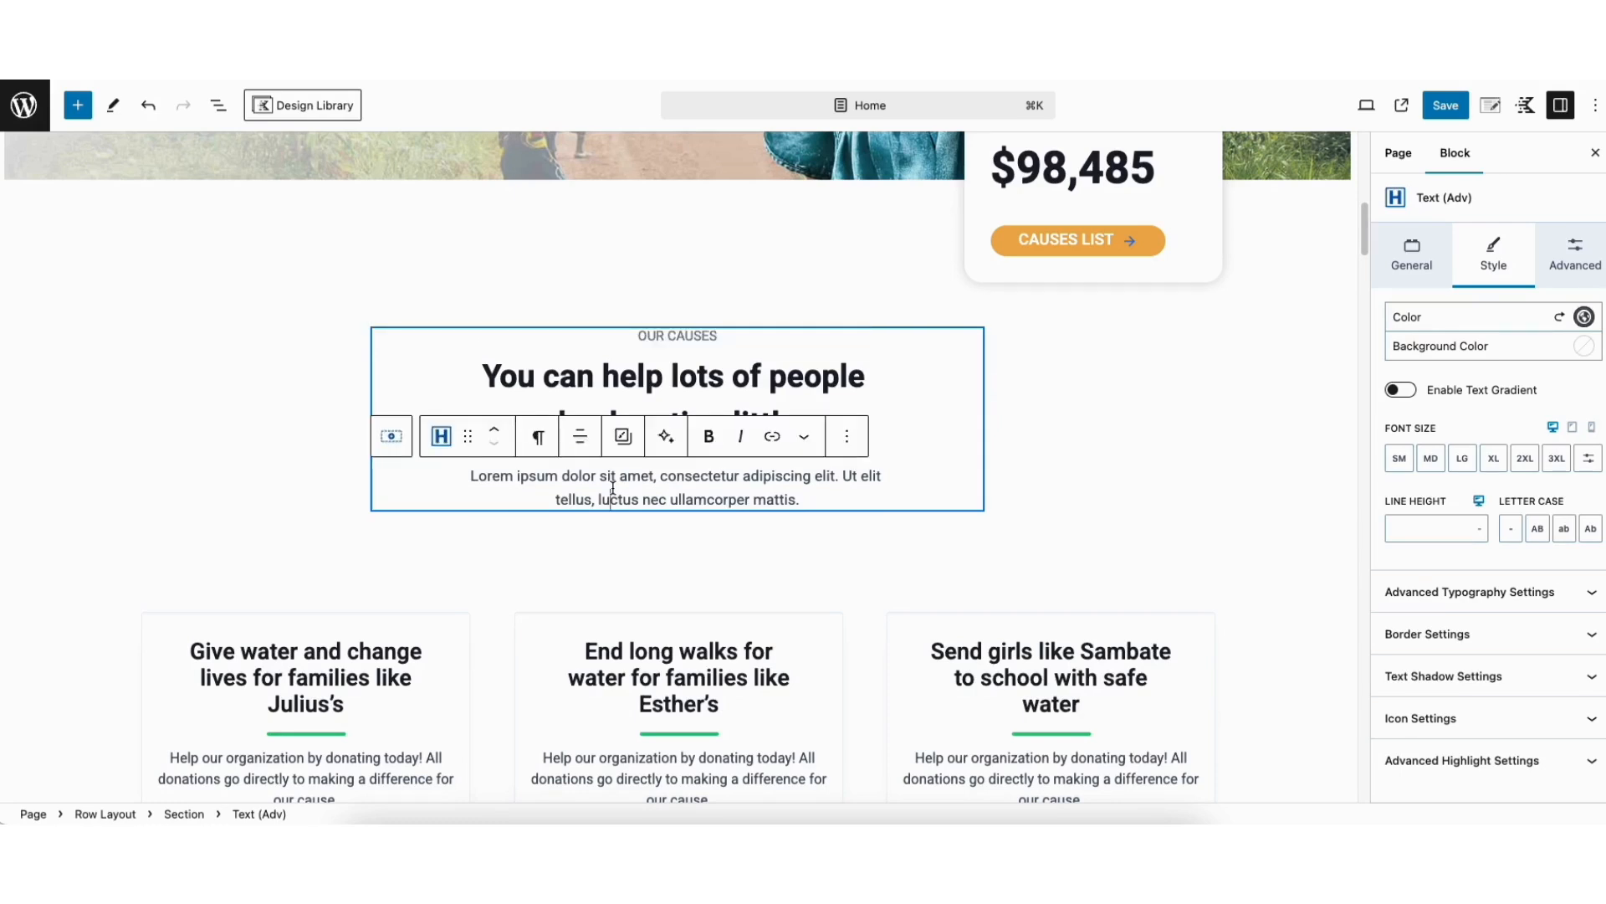
left_click(847, 437)
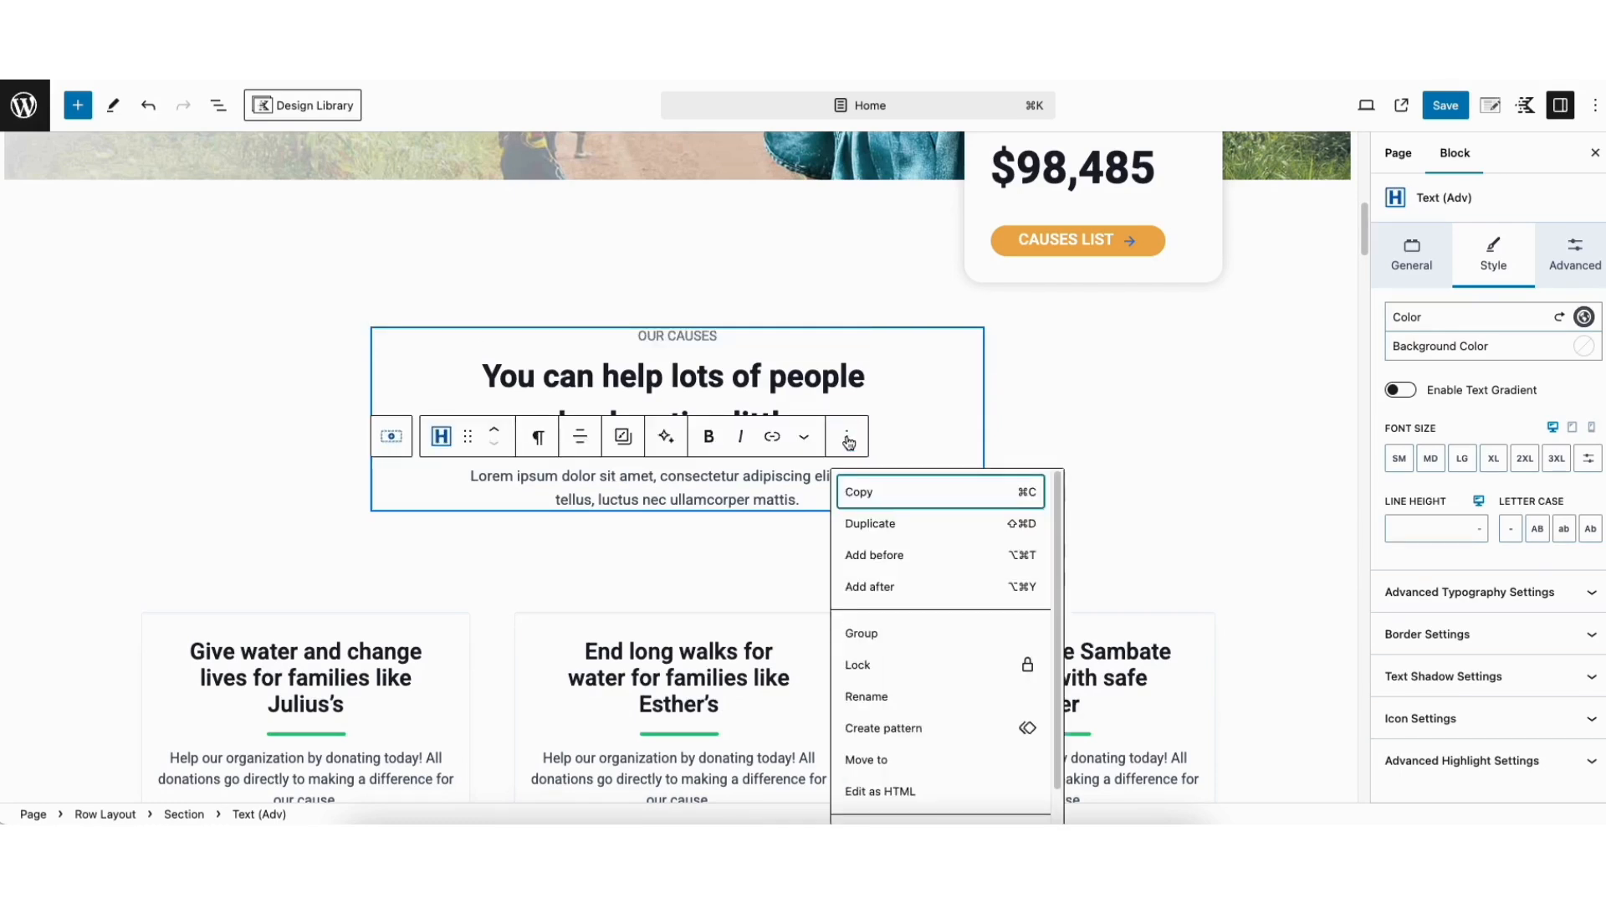
left_click(867, 523)
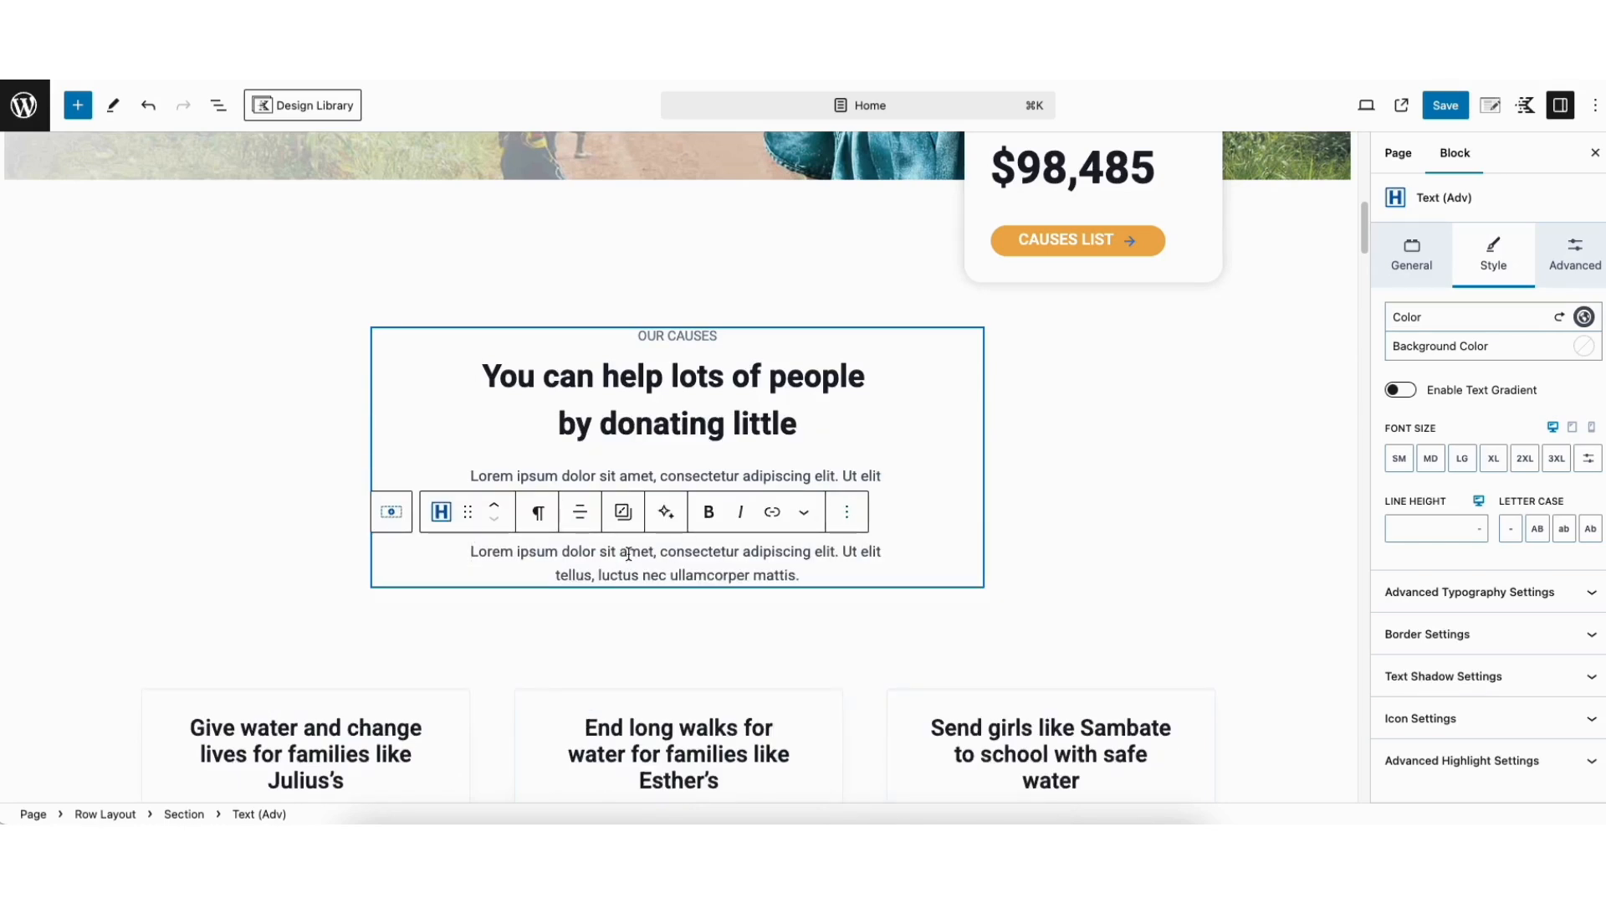
Review the media settings of the "Love like Jesus" info box, including its available icons and its normal and hover icon colors
left_click_drag(1367, 222, 1364, 338)
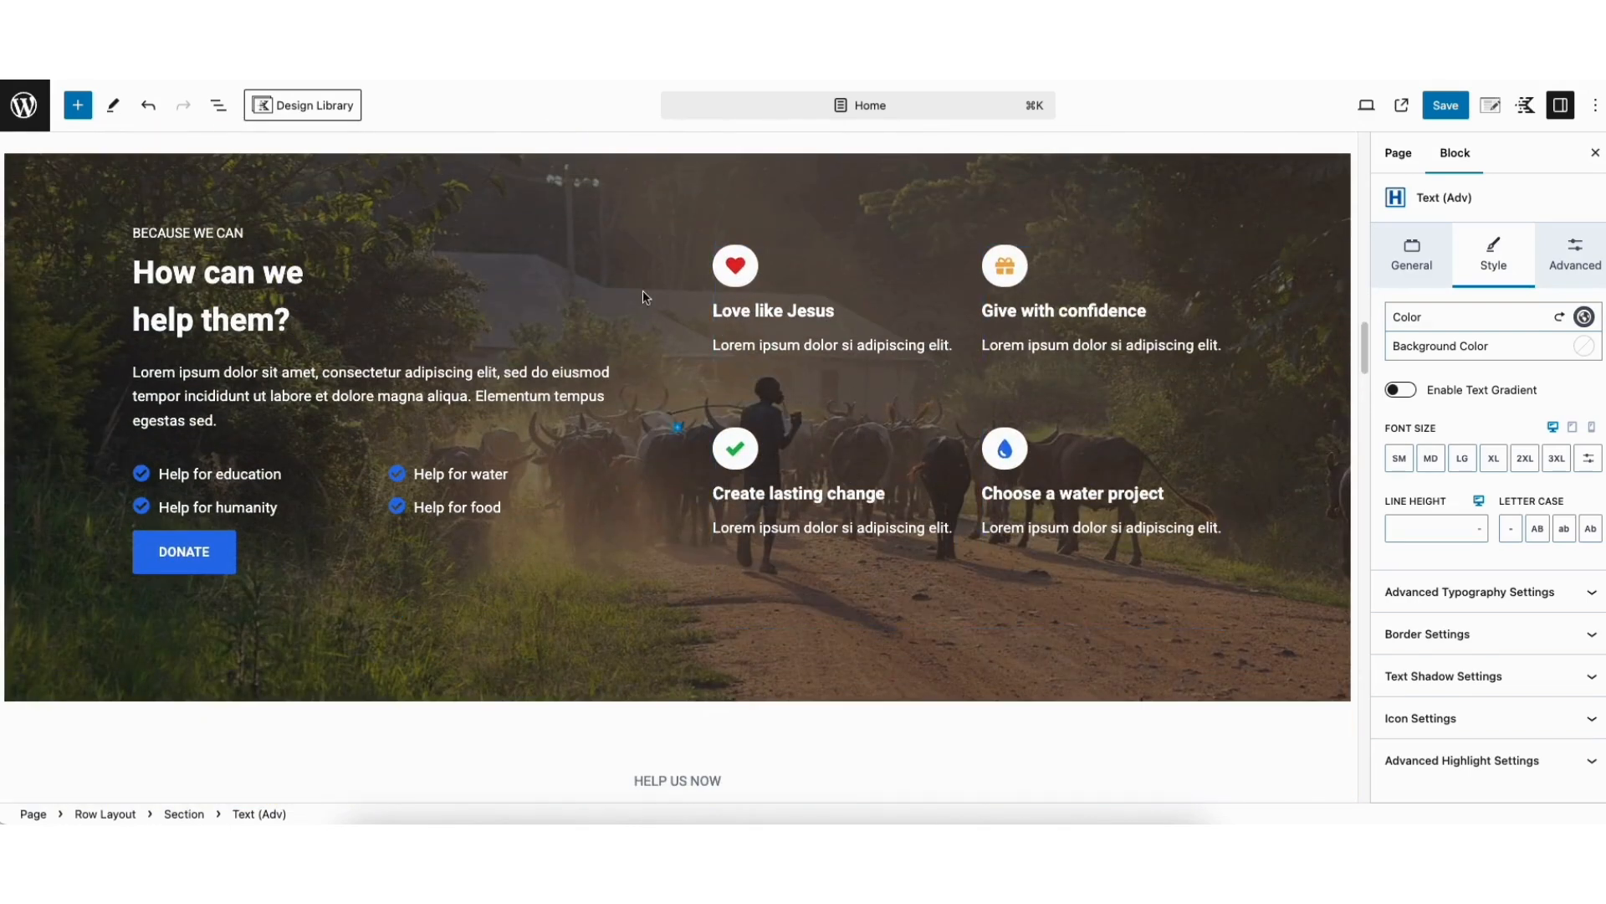
left_click(734, 267)
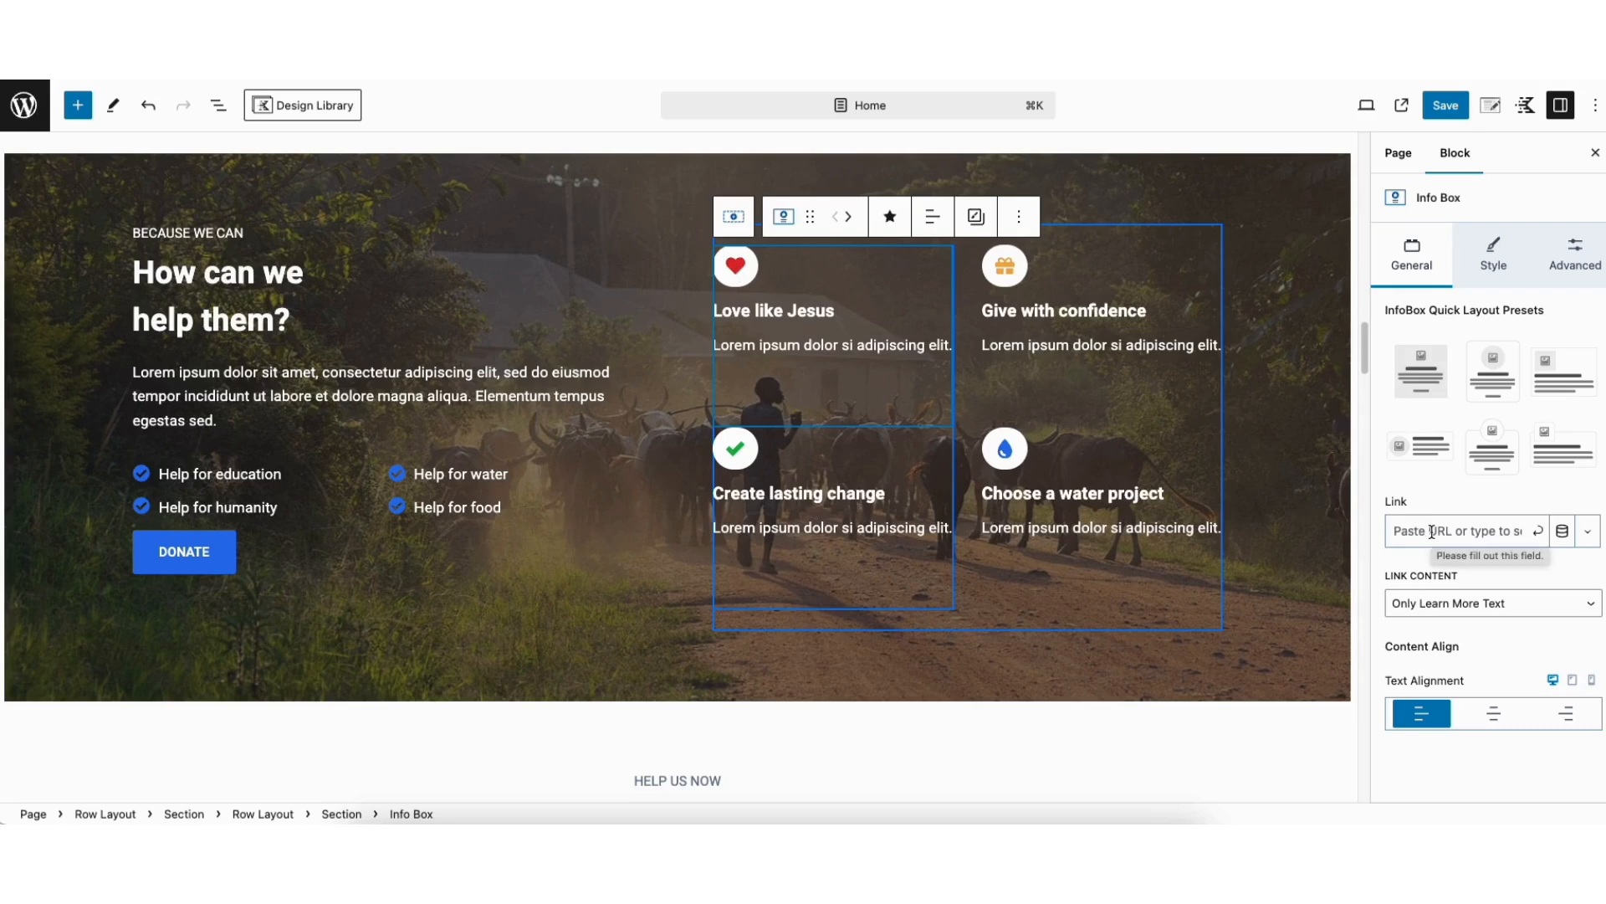
left_click(1494, 262)
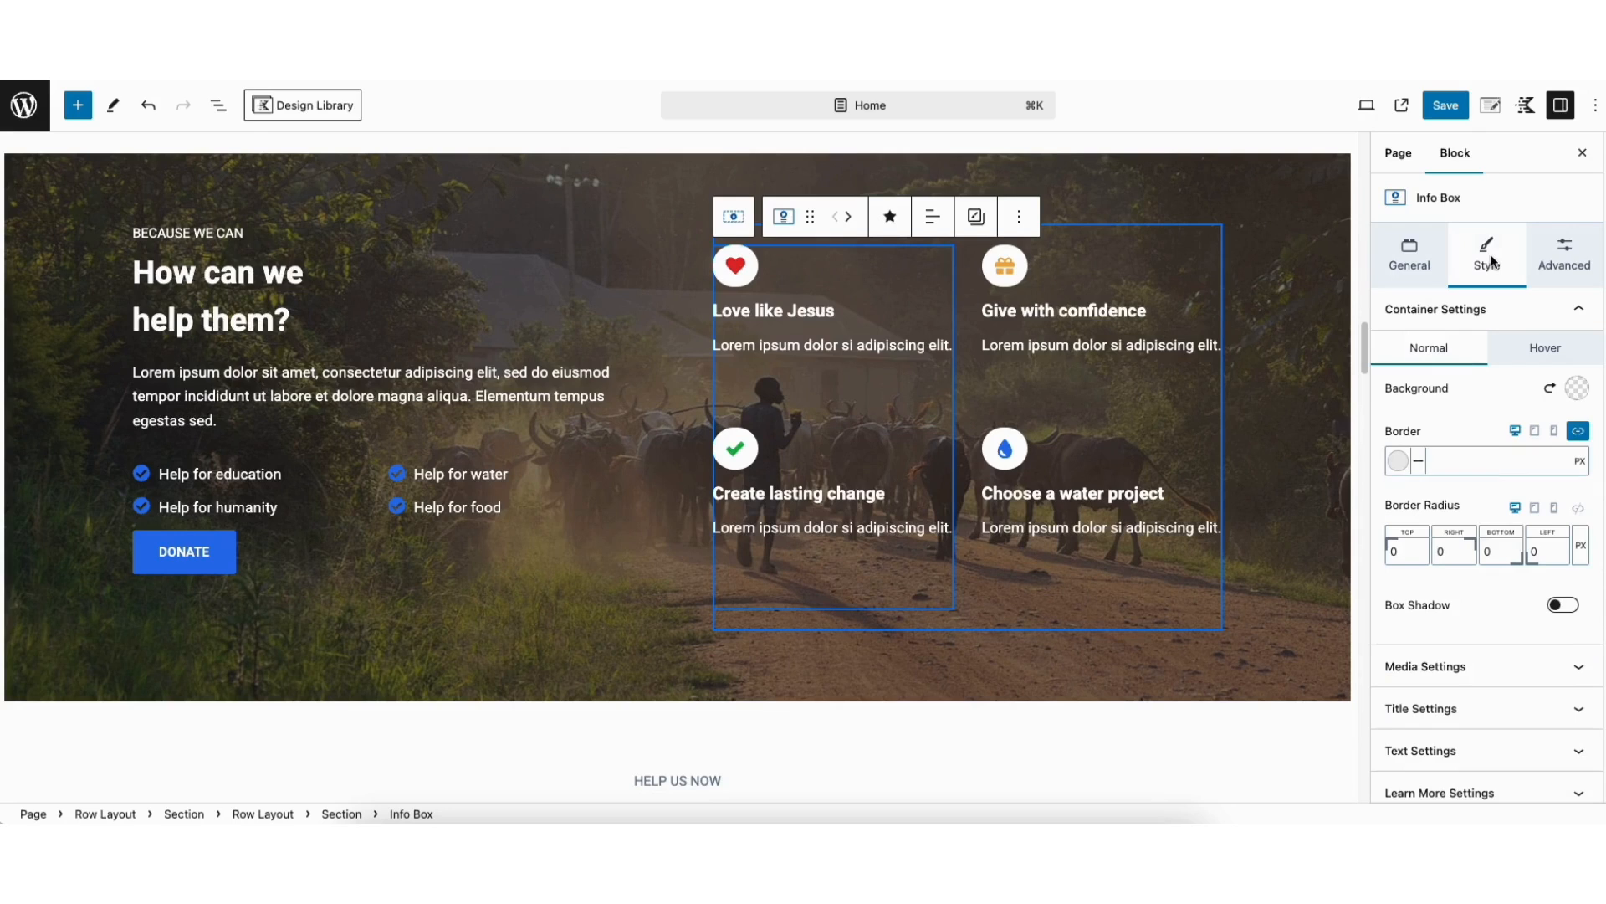
left_click(1431, 674)
scroll(1431, 674, "down", 5)
left_click(1575, 350)
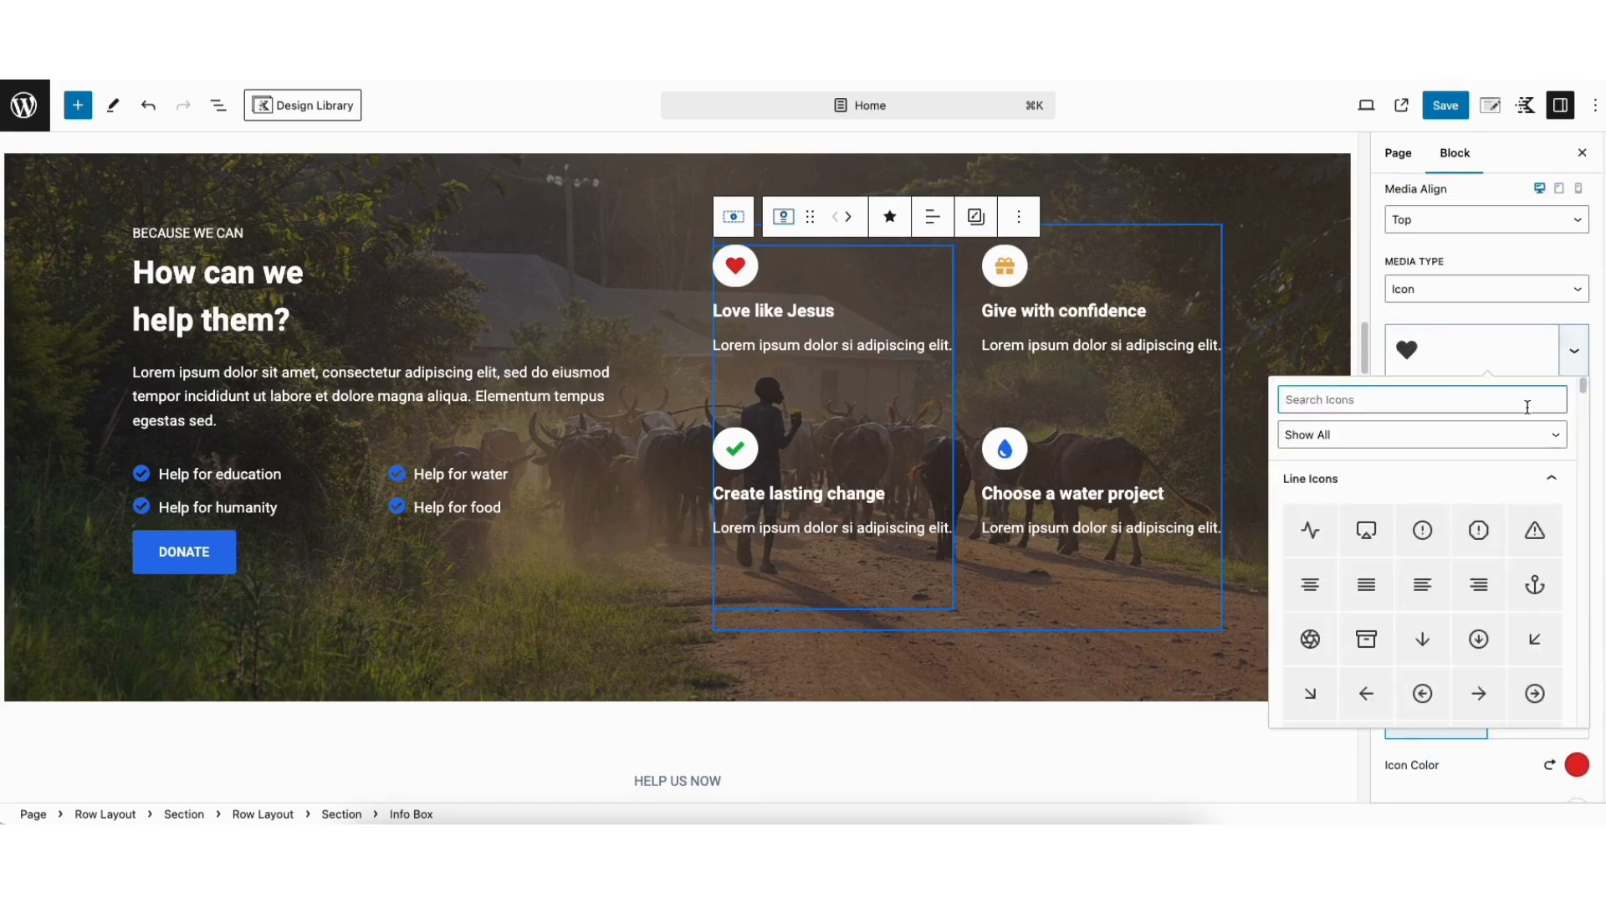
left_click_drag(1582, 385, 1589, 413)
left_click(1378, 324)
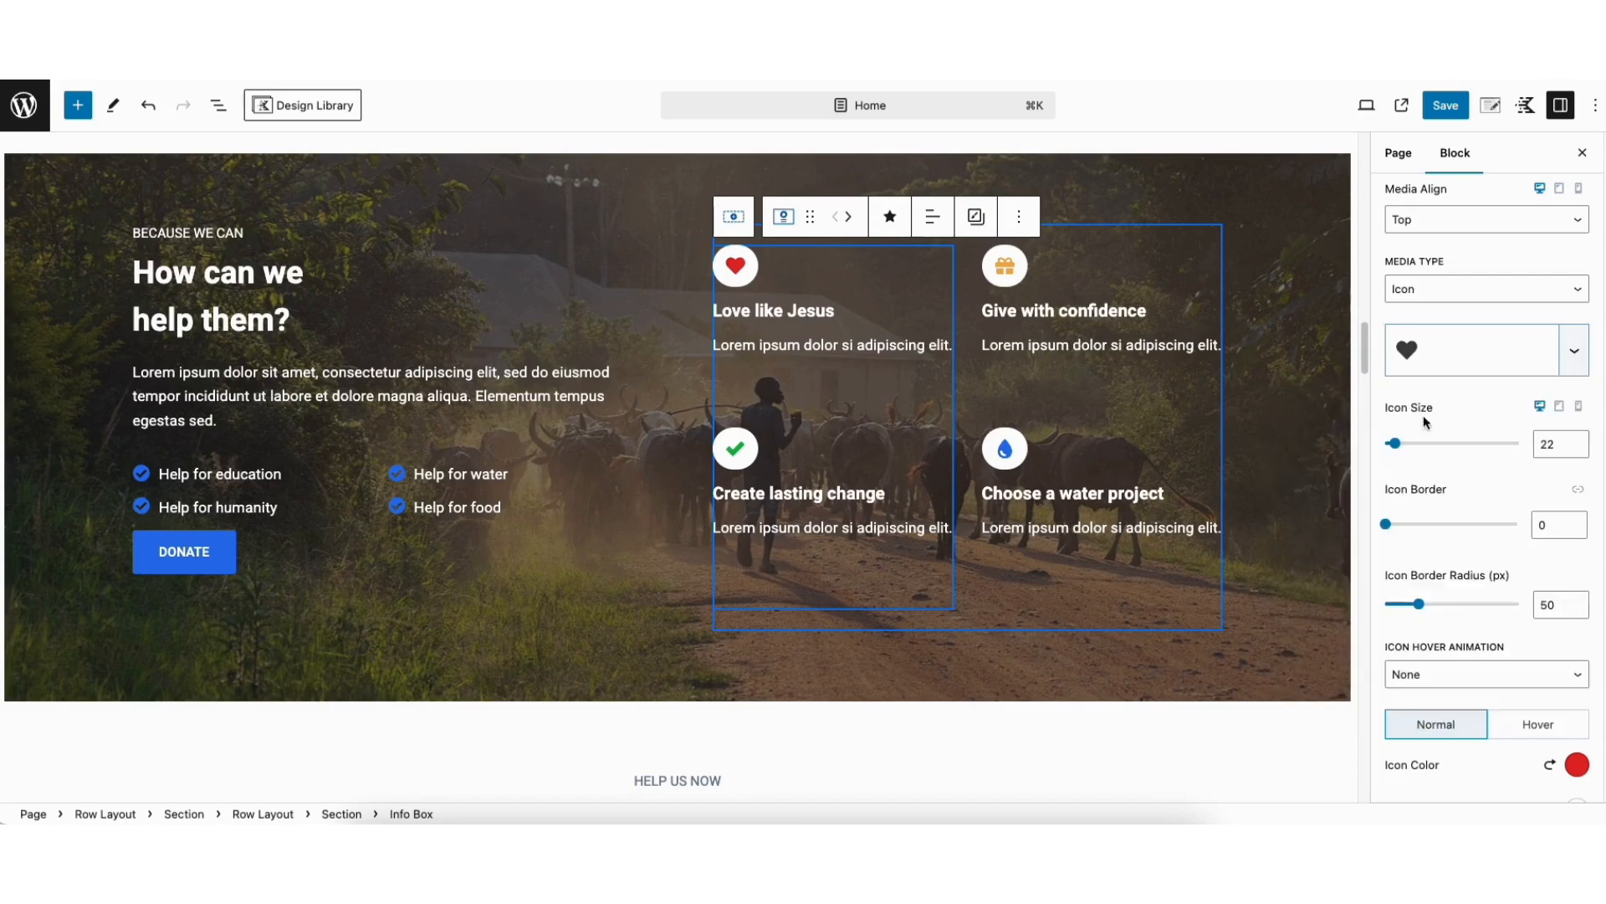
scroll(1423, 415, "down", 2)
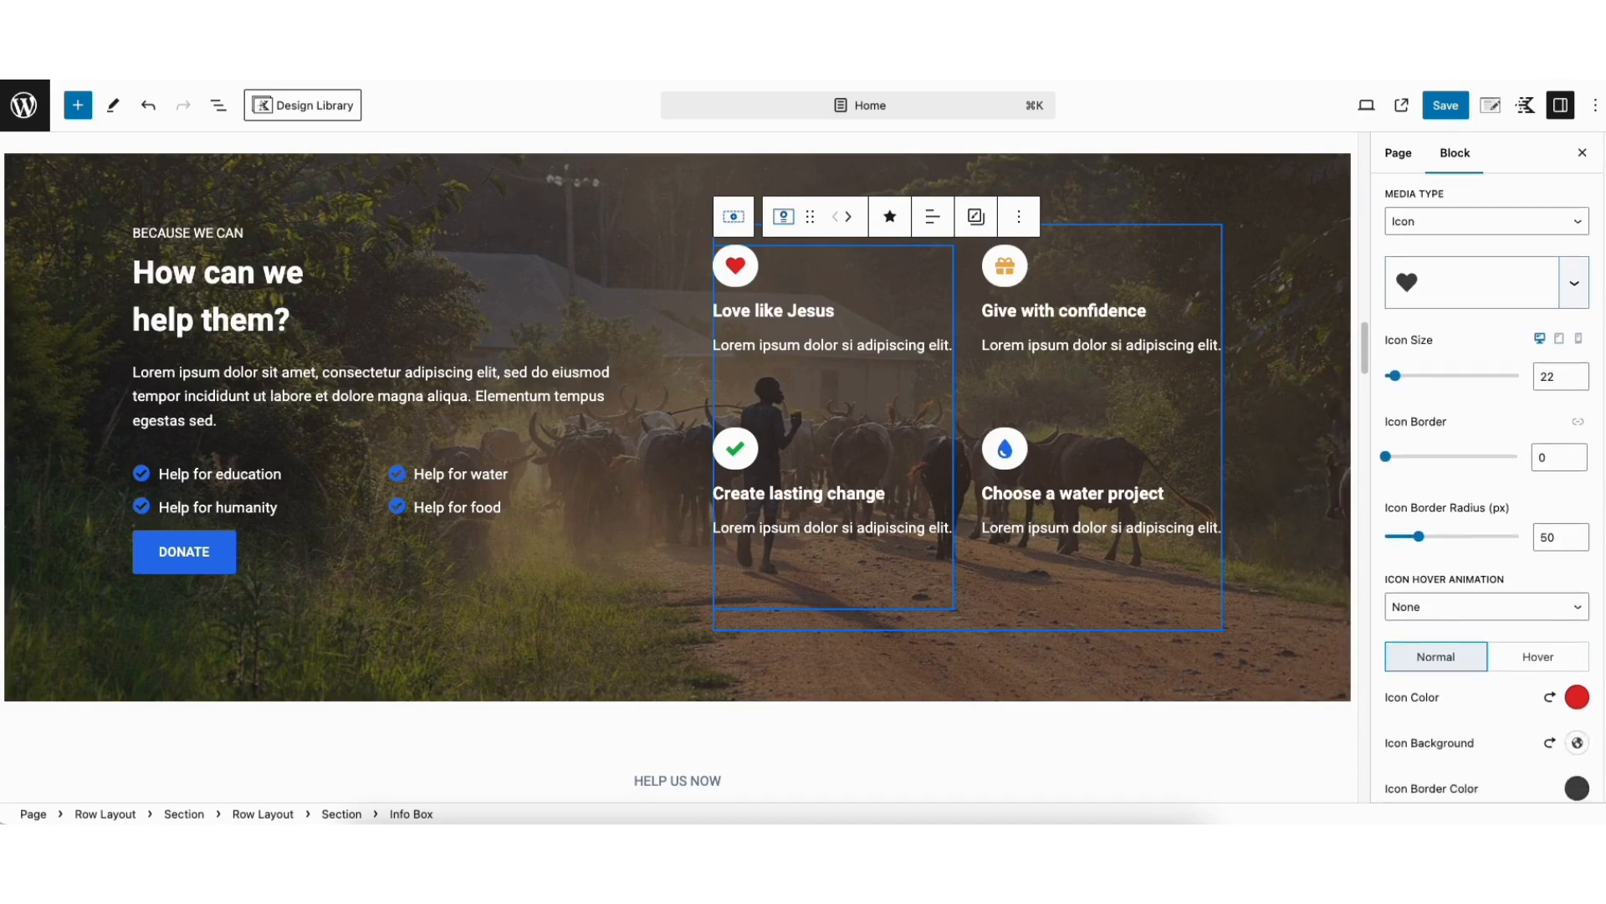
scroll(1577, 508, "down", 5)
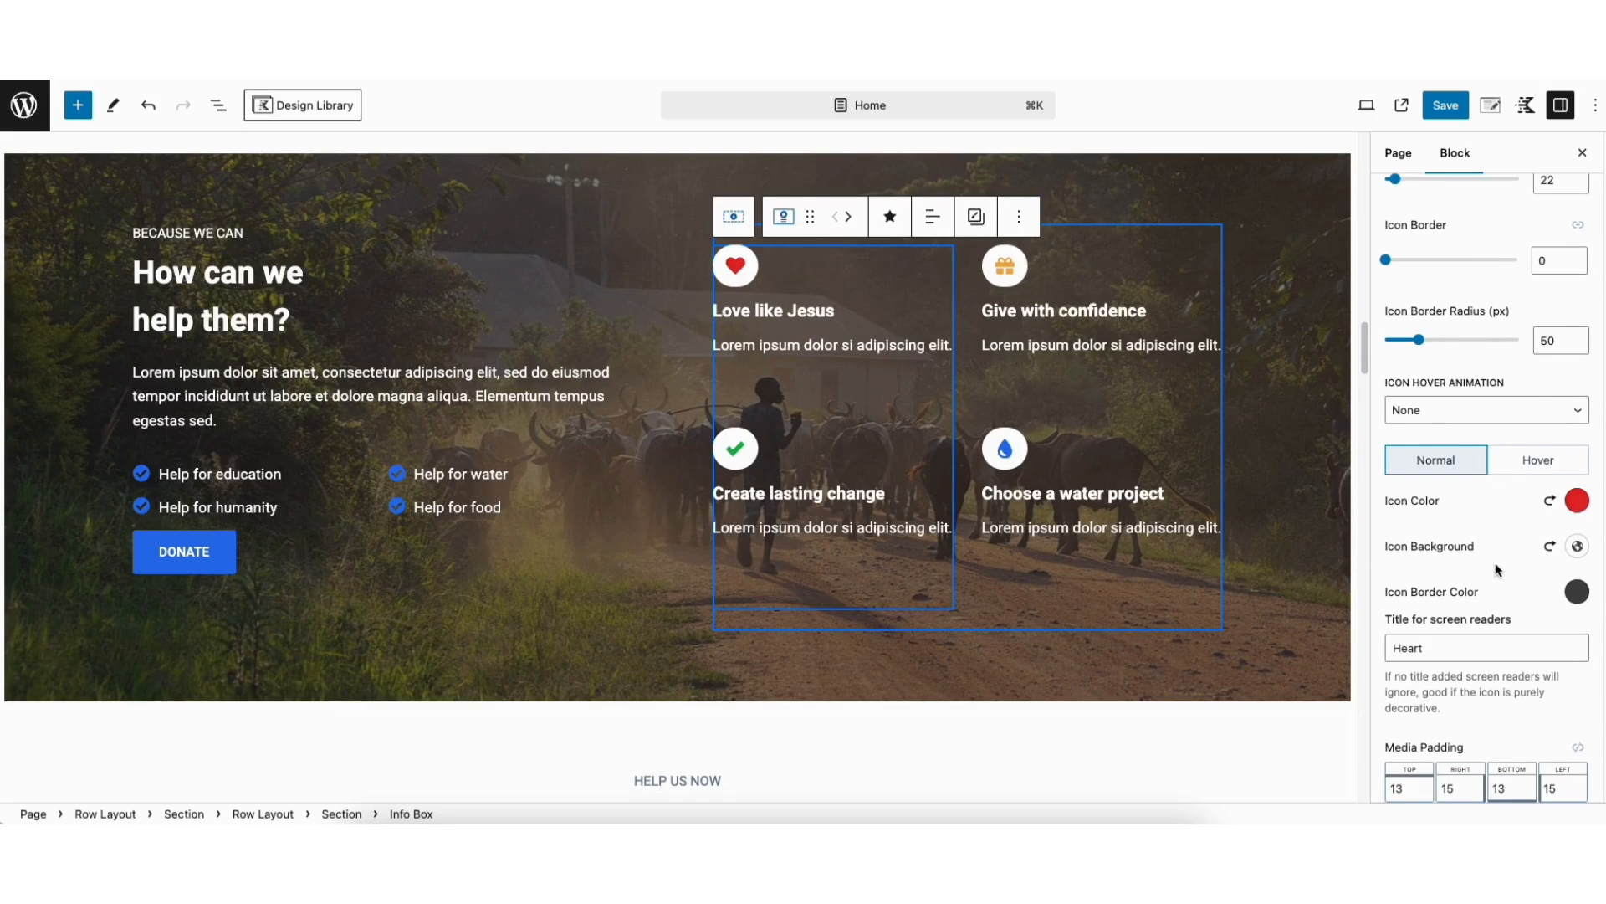
left_click(1517, 467)
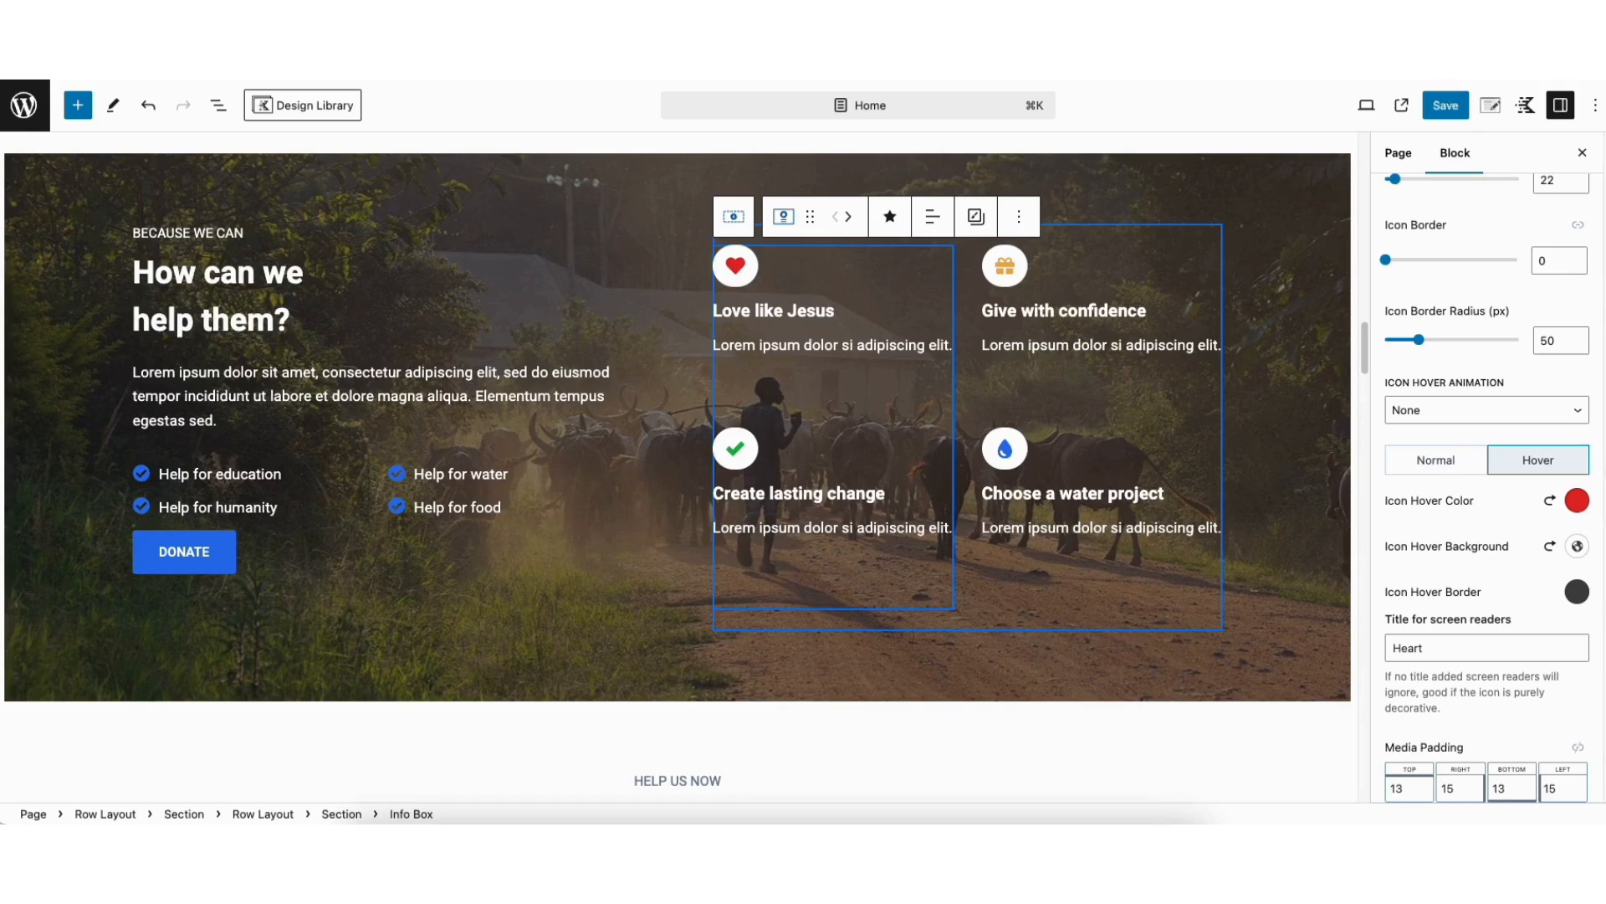
scroll(1486, 502, "down", 5)
Examine the title and text styling options of the "Love like Jesus" info box
left_click(1457, 696)
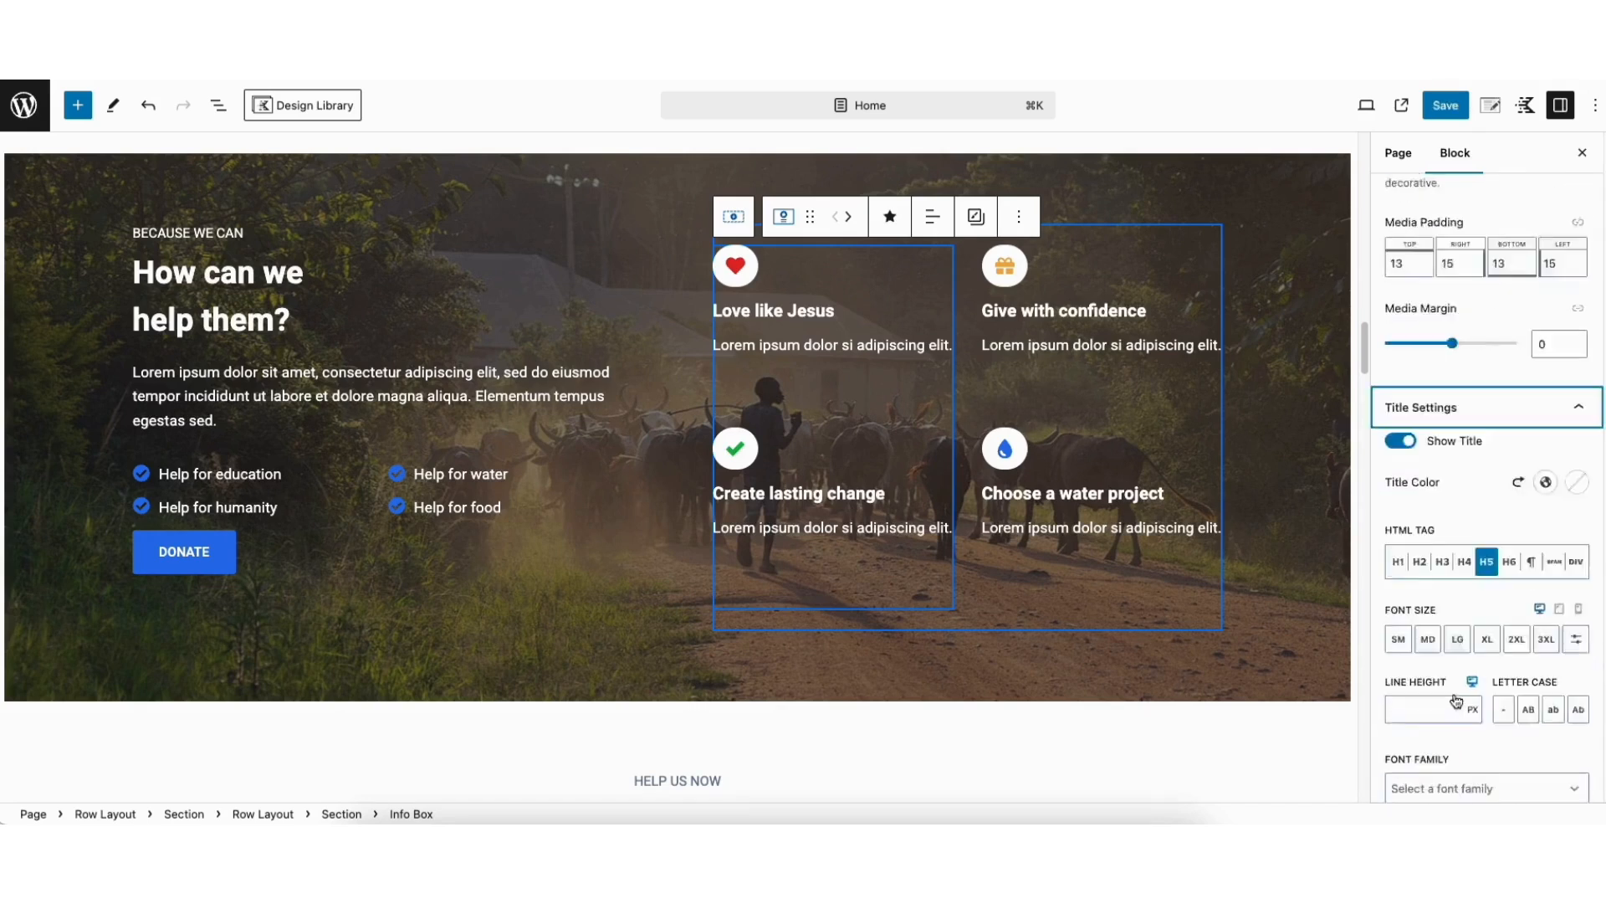
scroll(1456, 701, "down", 3)
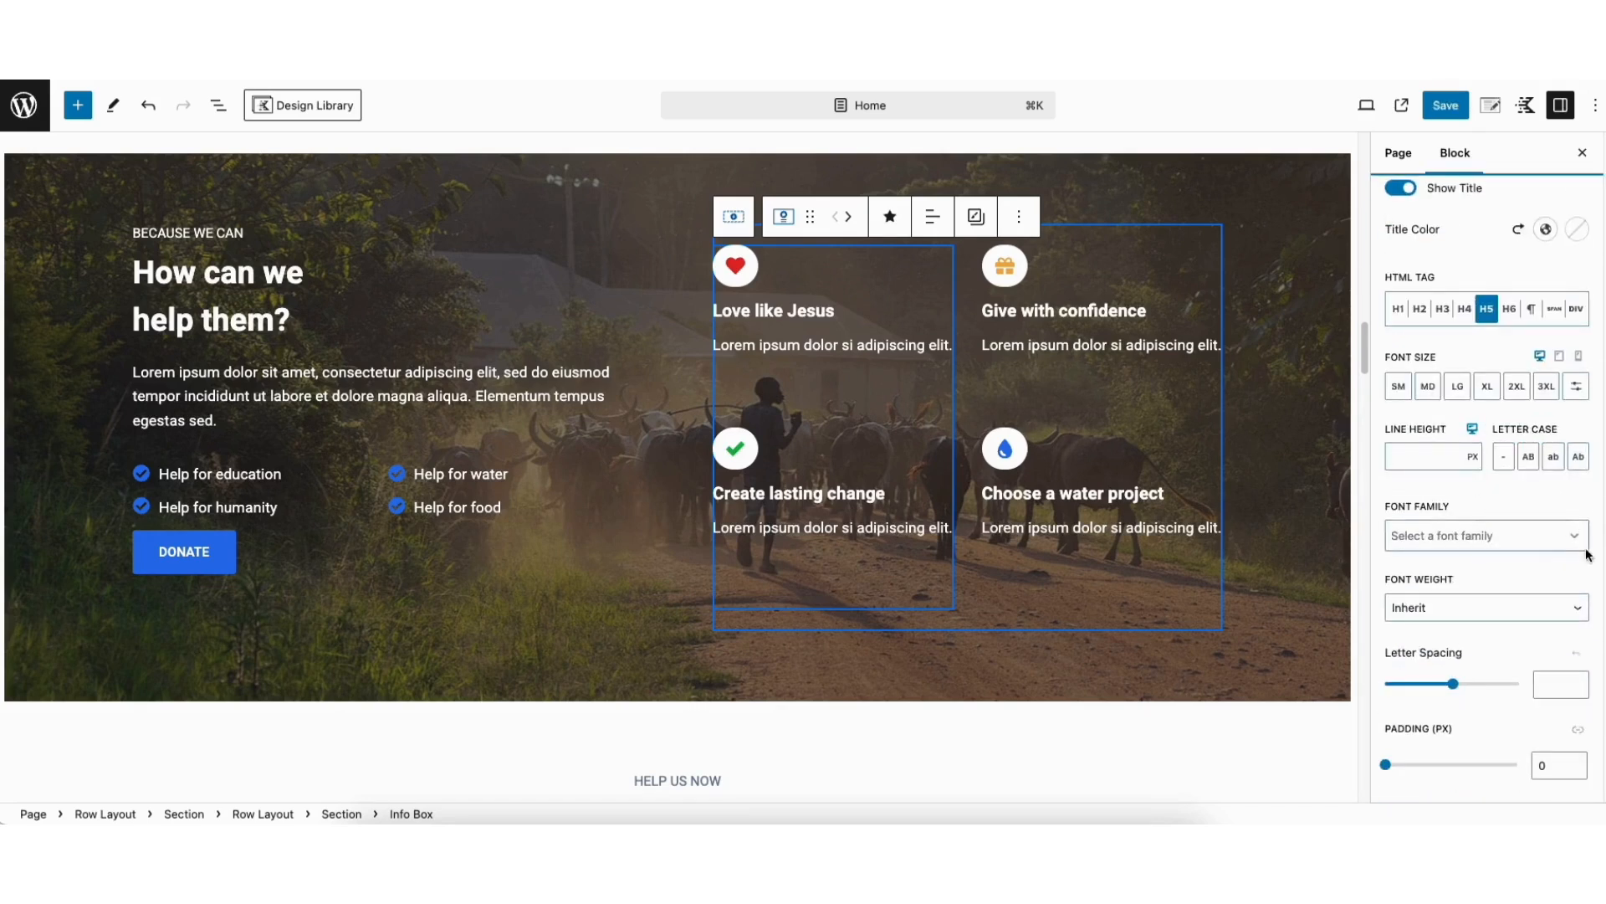
scroll(1457, 711, "down", 3)
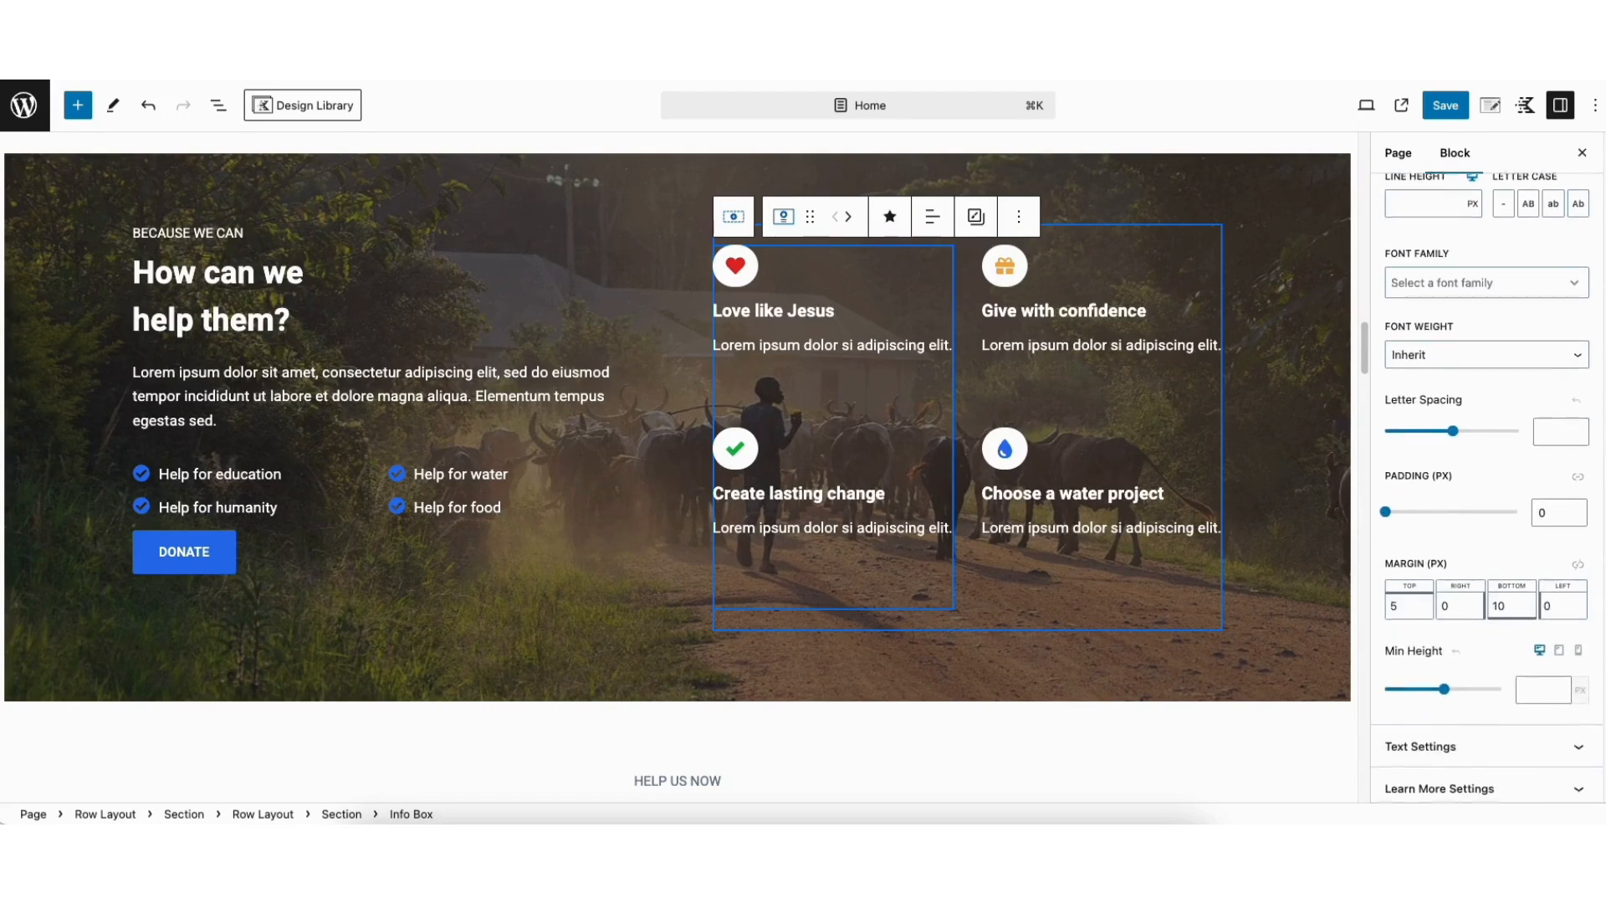
left_click(1457, 746)
scroll(1457, 745, "down", 6)
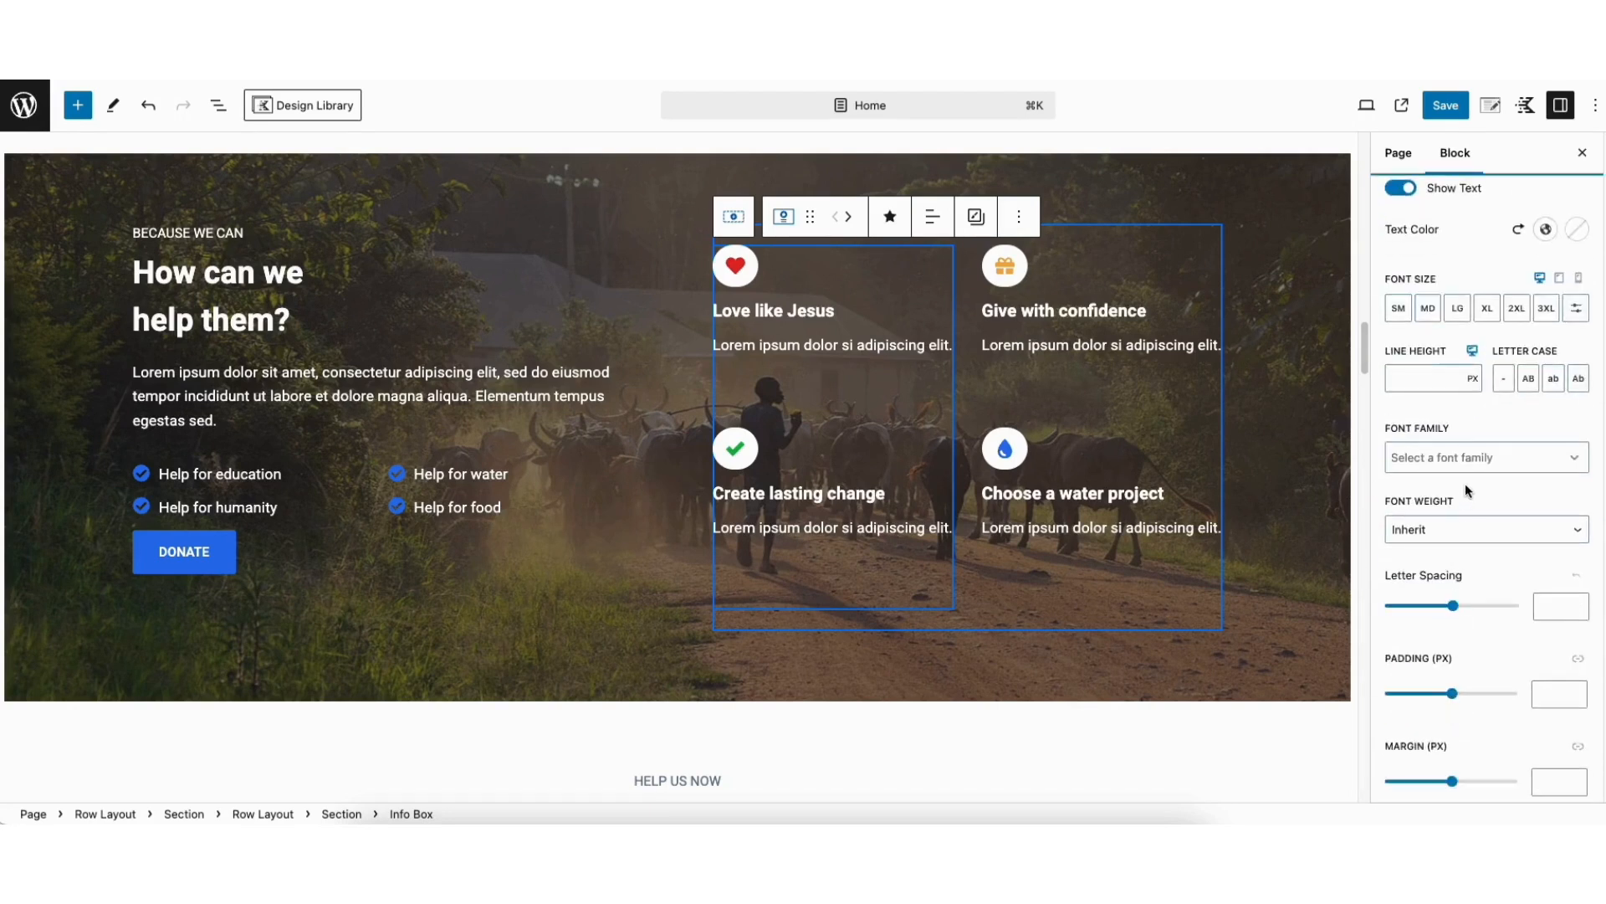
scroll(1490, 762, "down", 2)
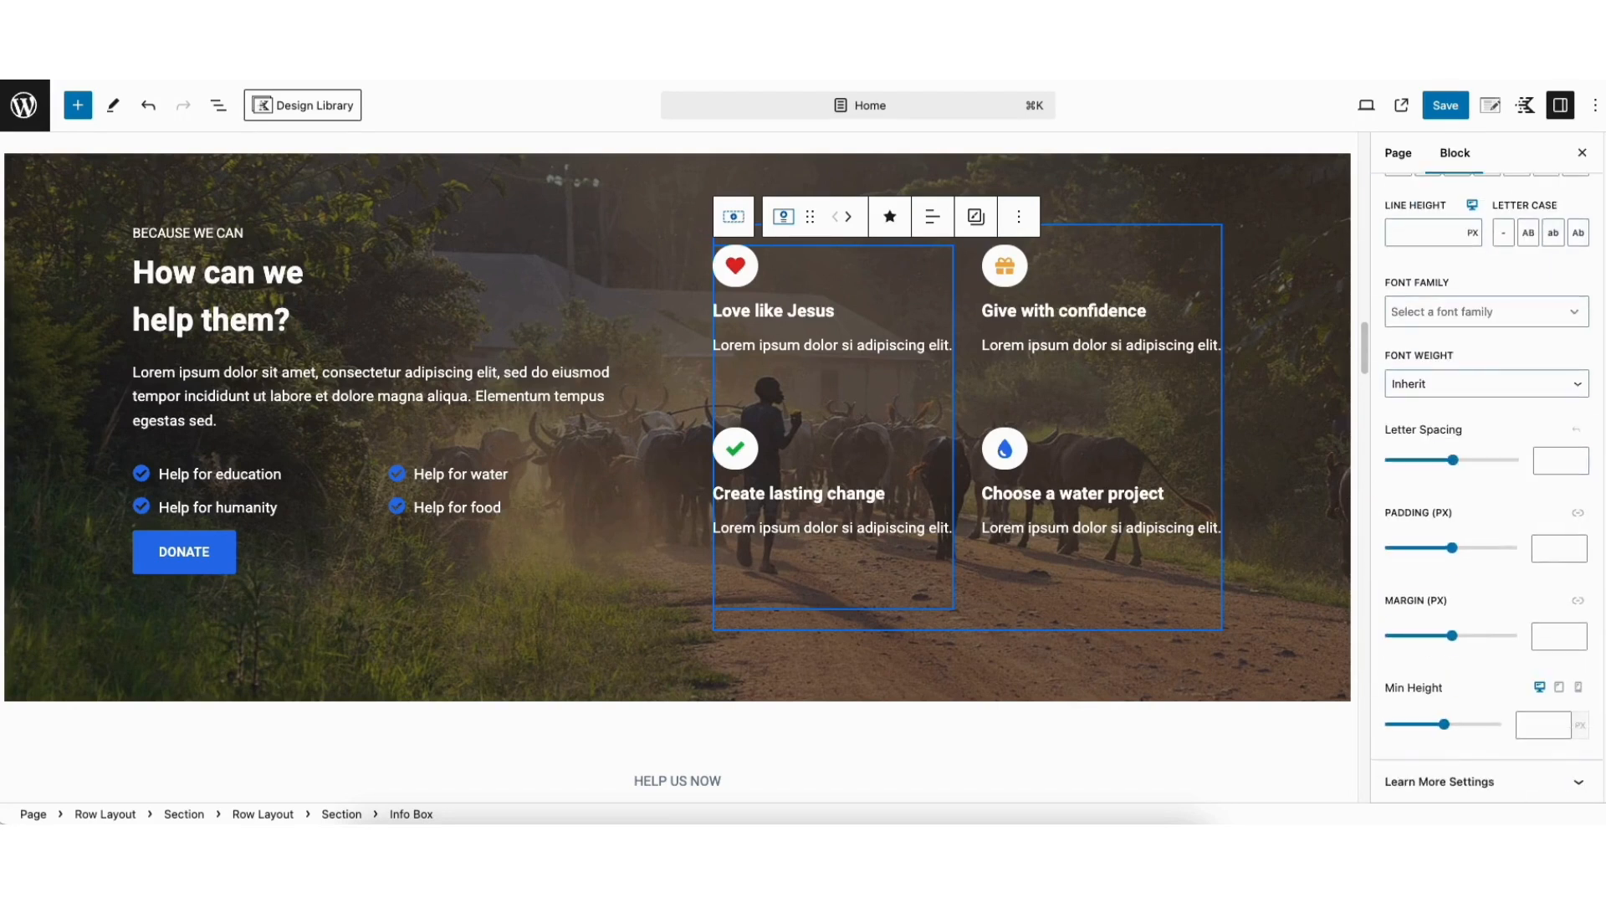
Turn on Show Learn More for the "Love like Jesus" info box and turn it back off
left_click(1470, 782)
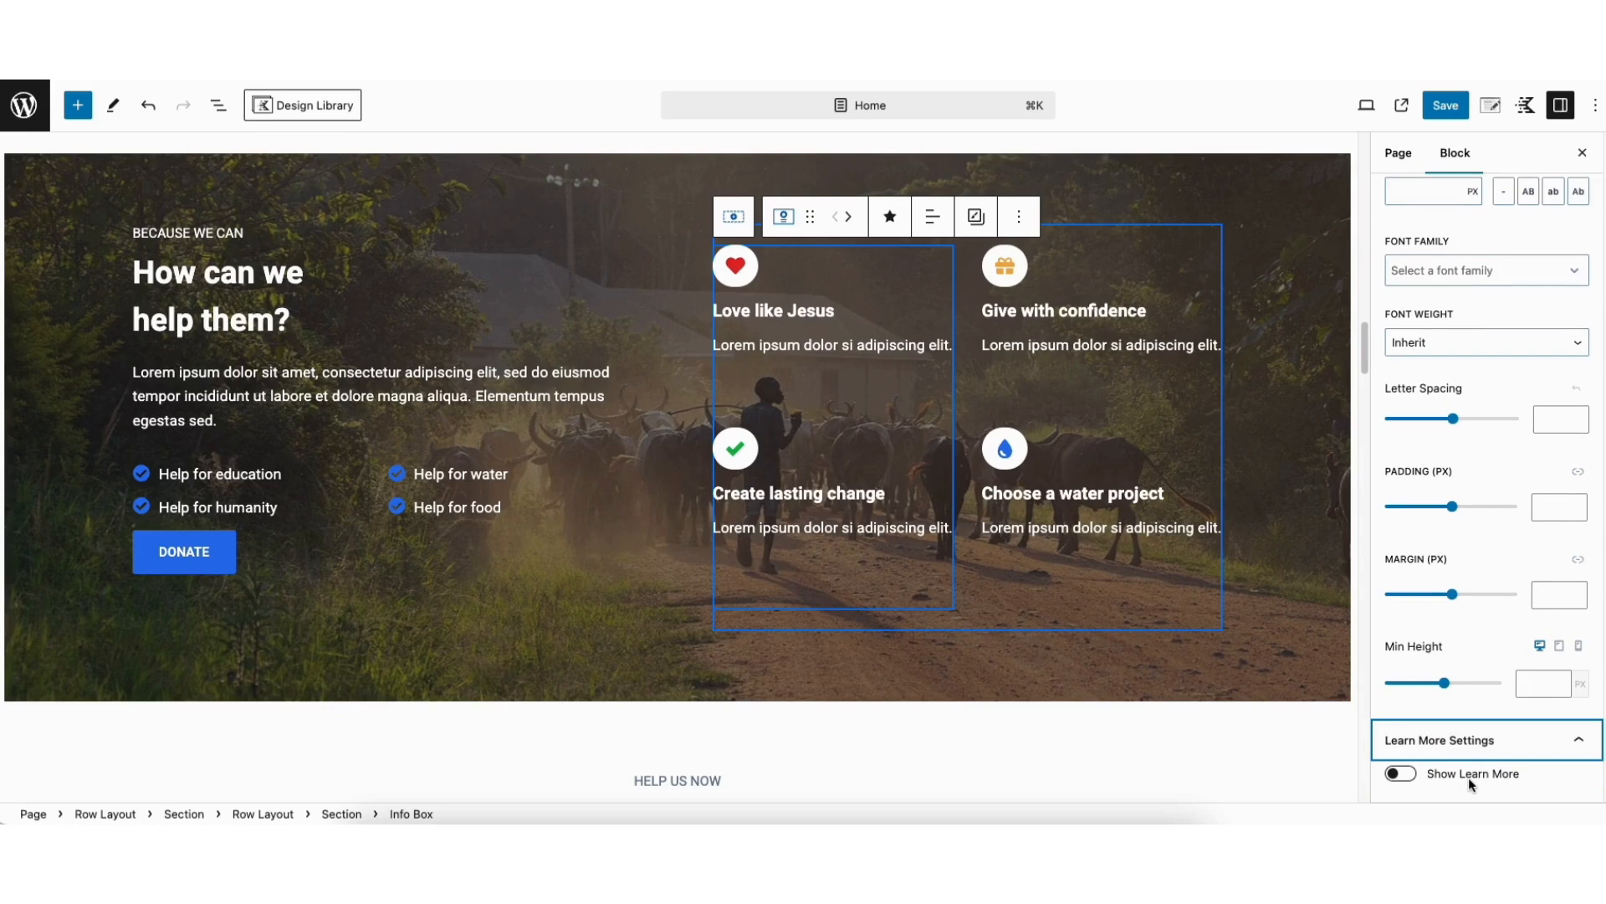
left_click(1400, 775)
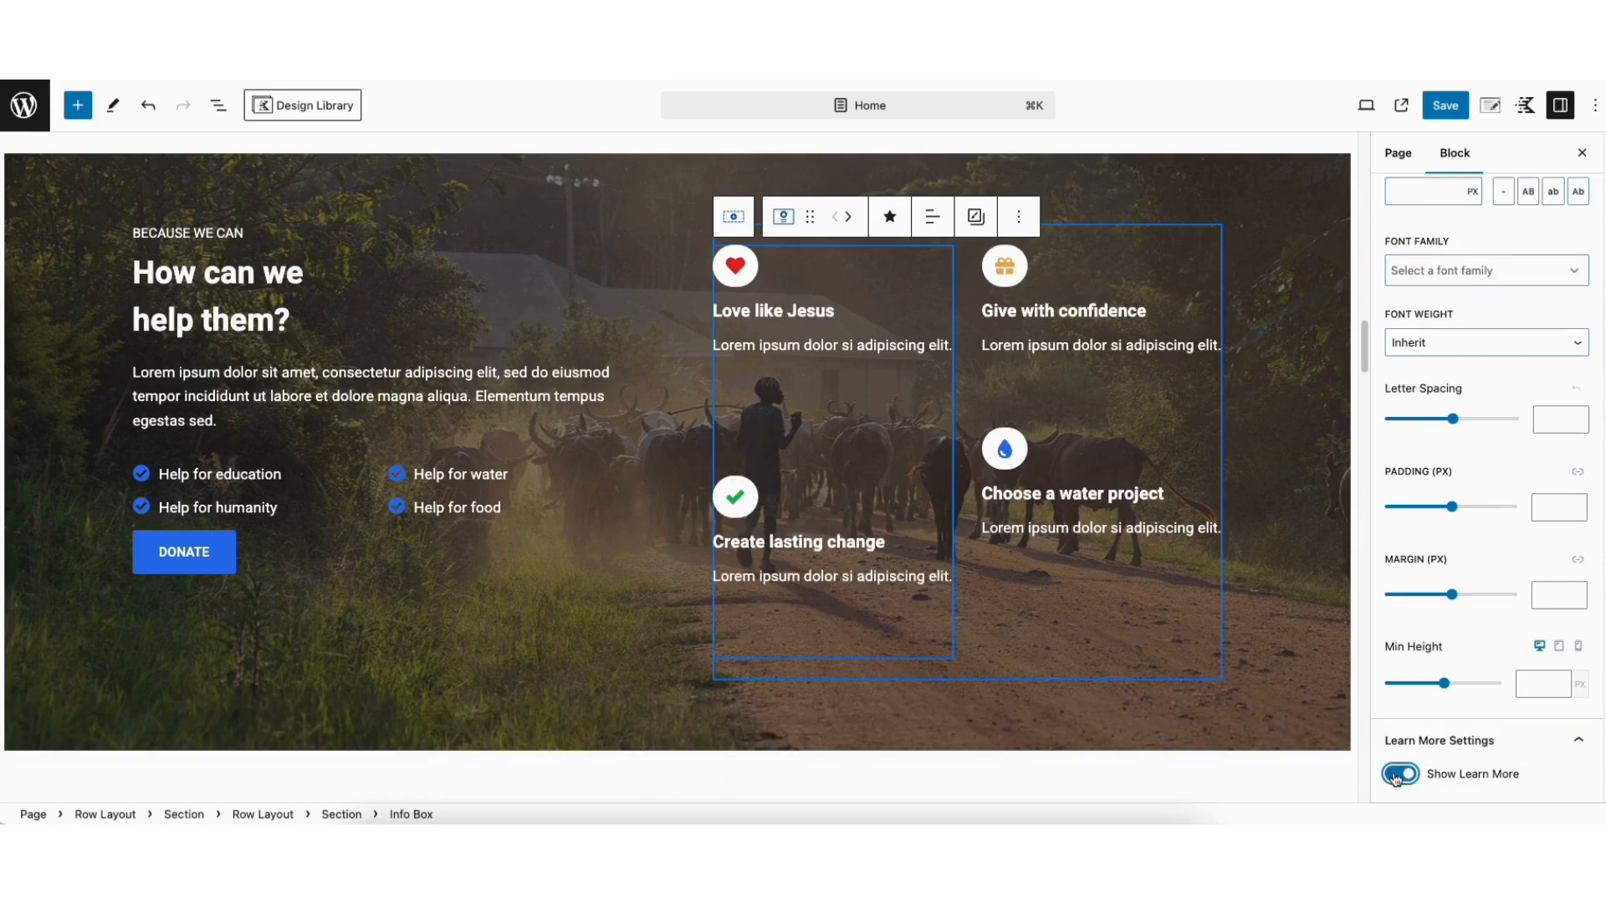
left_click(1396, 777)
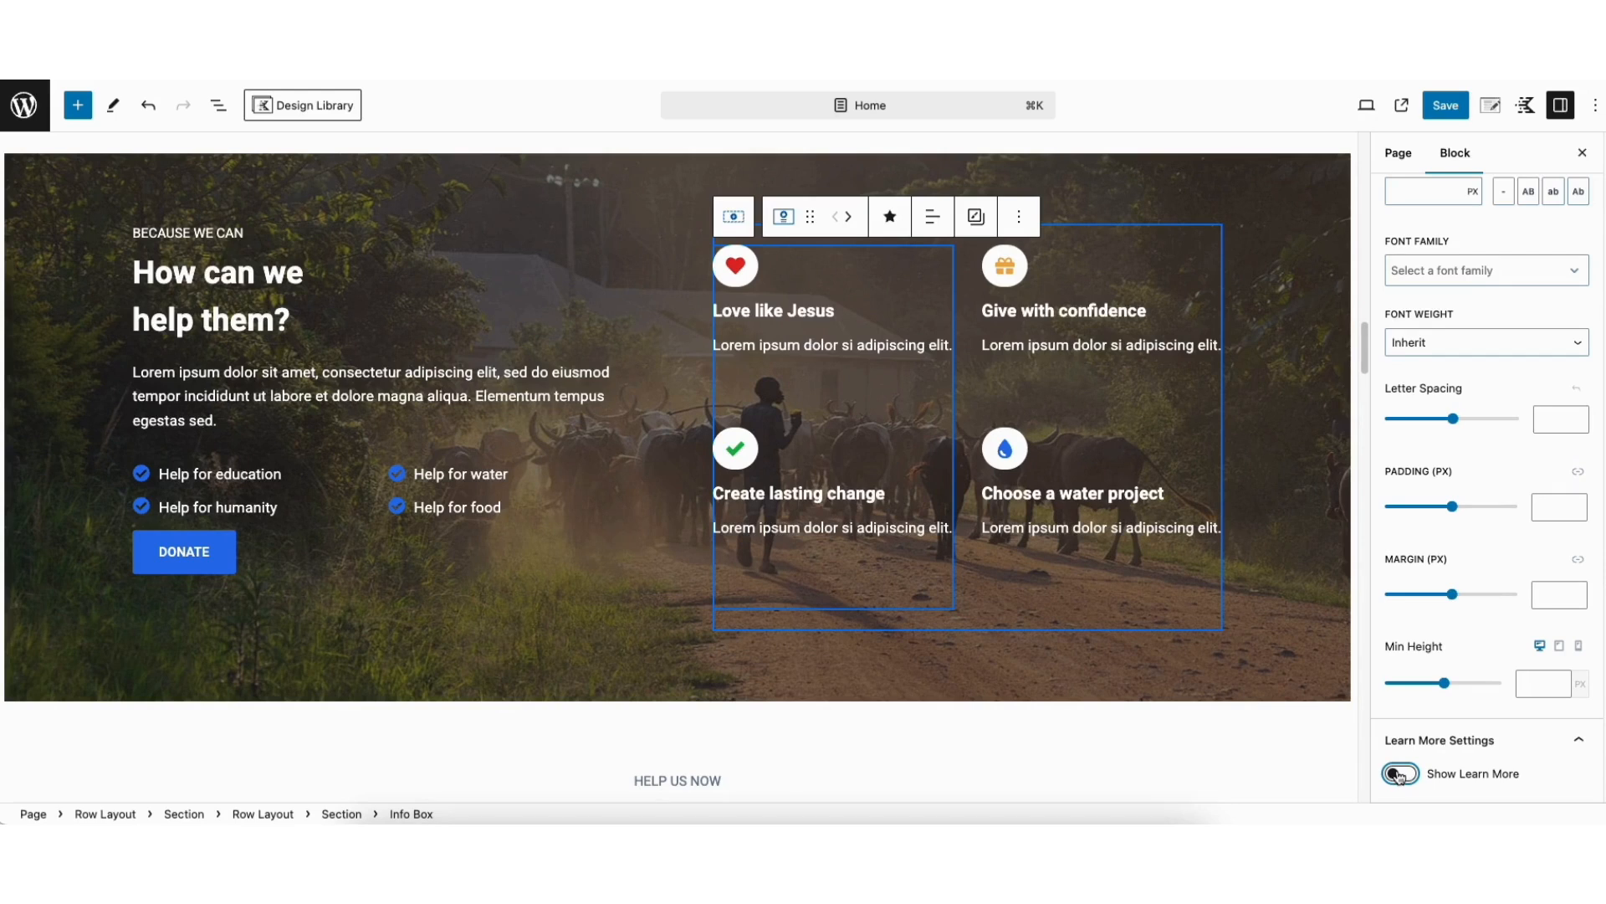
Select the "How can we help them?" row and view its background style settings
scroll(1365, 339, "up", 1)
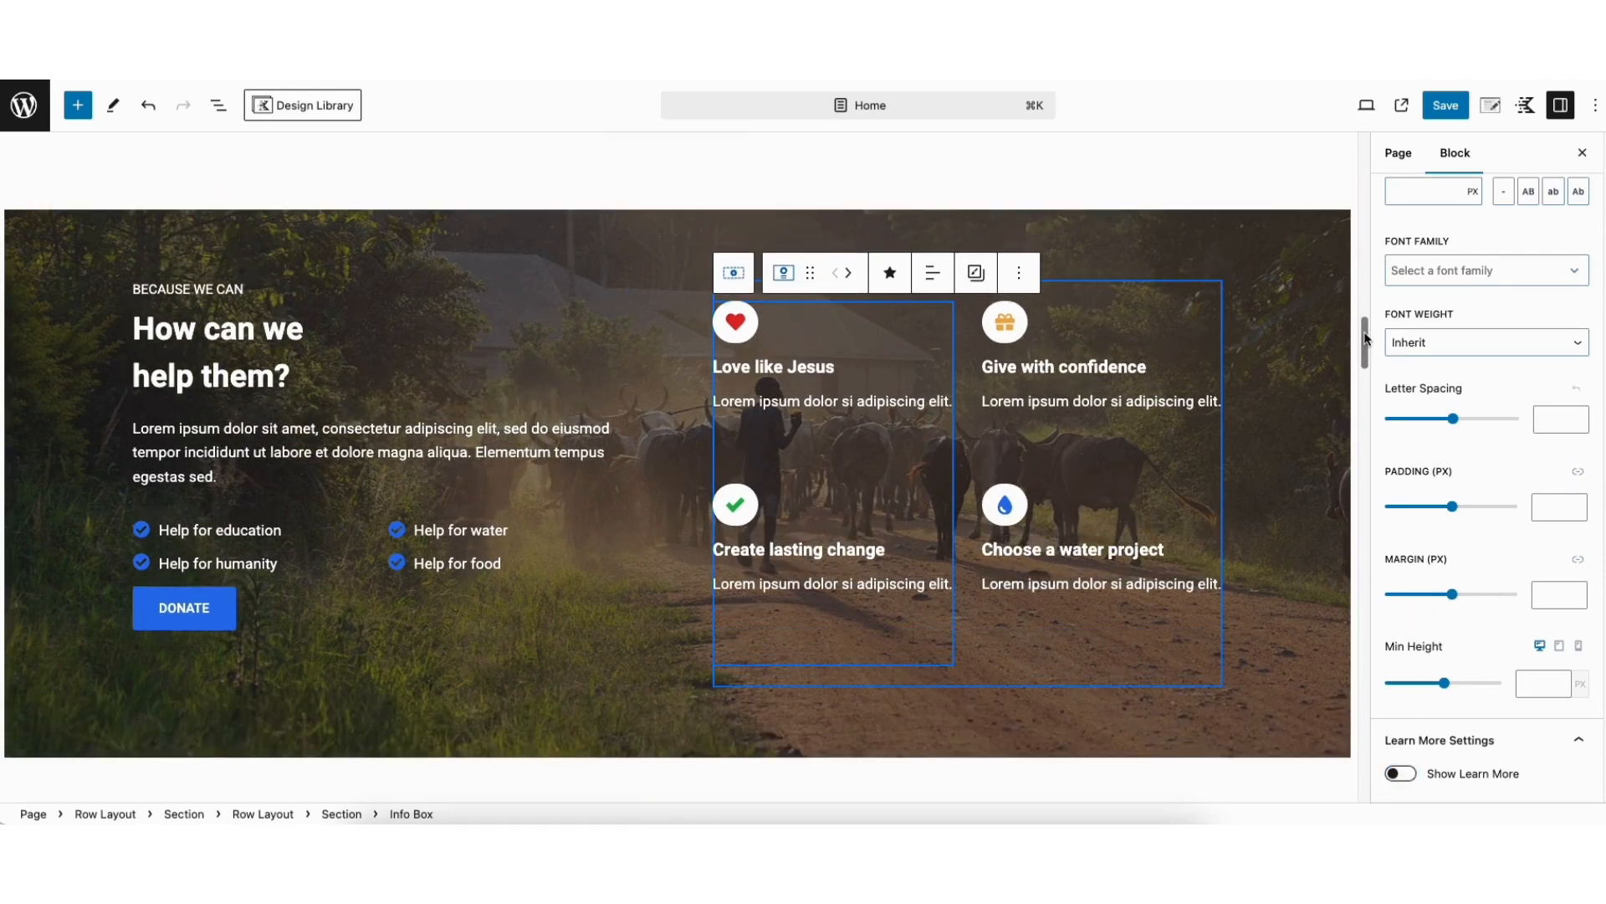
left_click(332, 237)
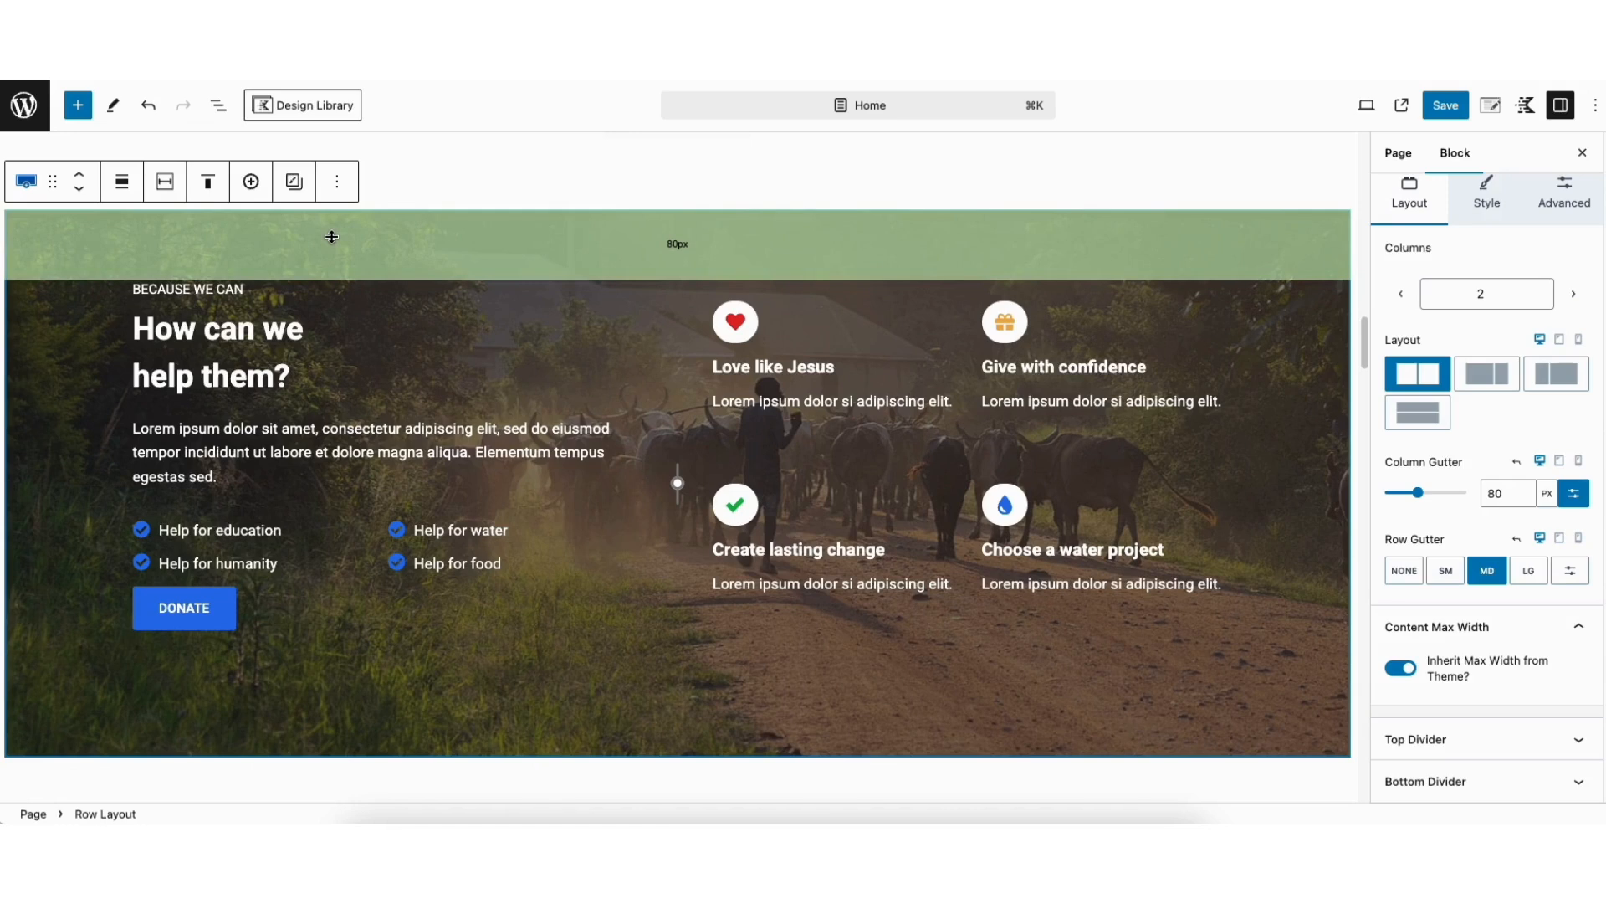
left_click(1487, 197)
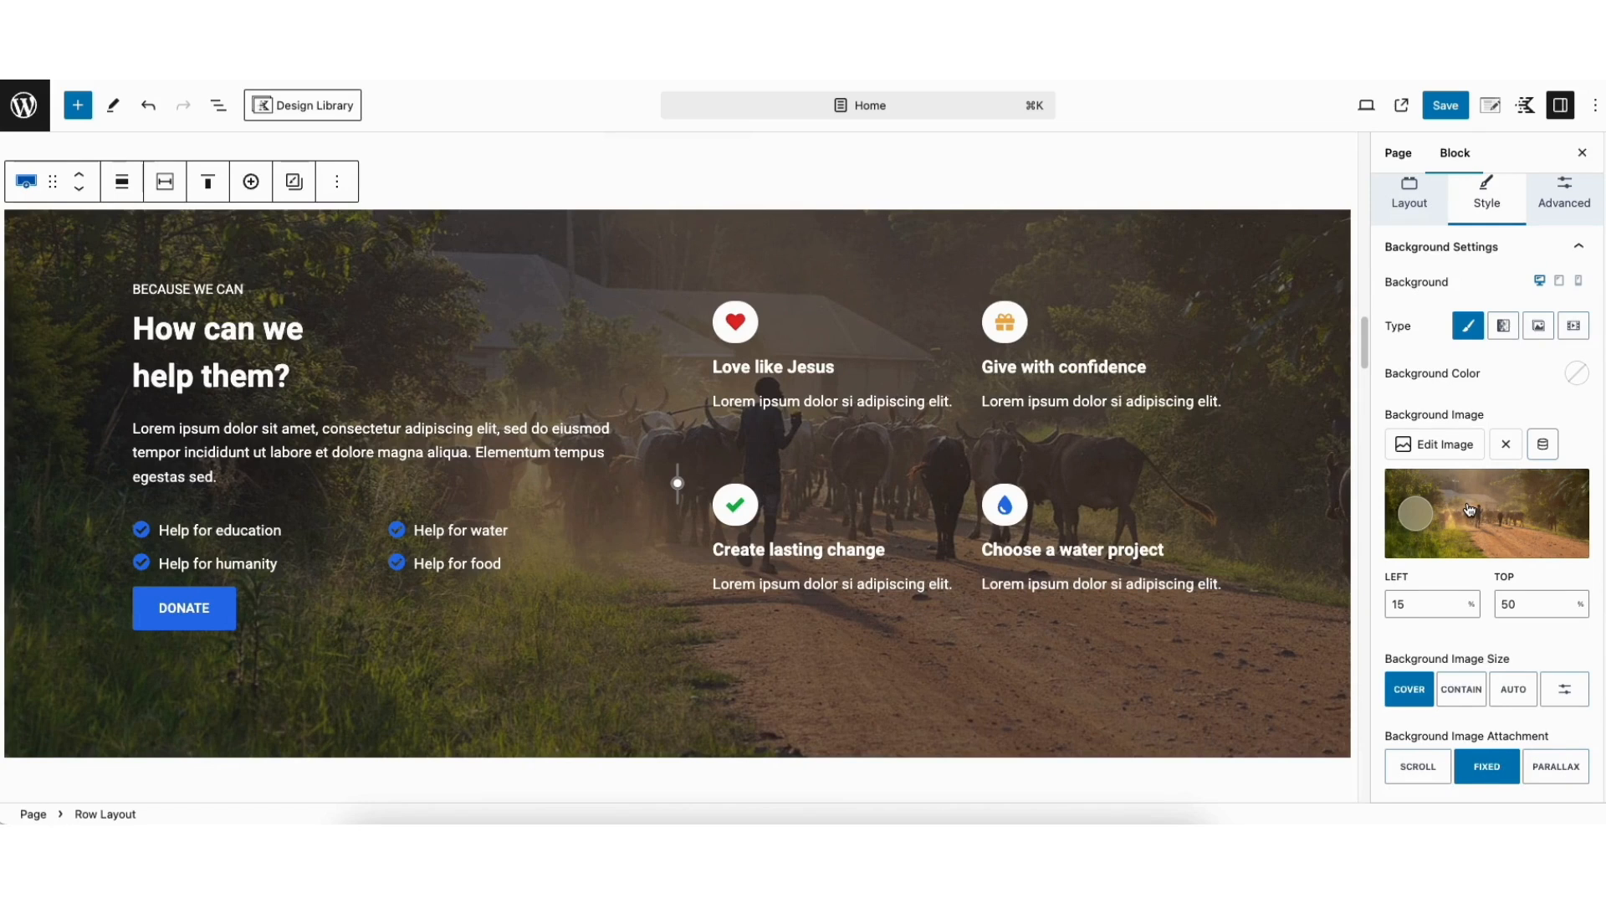
Transform the large image under the "Hope for generations." heading into an Image (Adv) block
left_click_drag(1367, 339, 1367, 405)
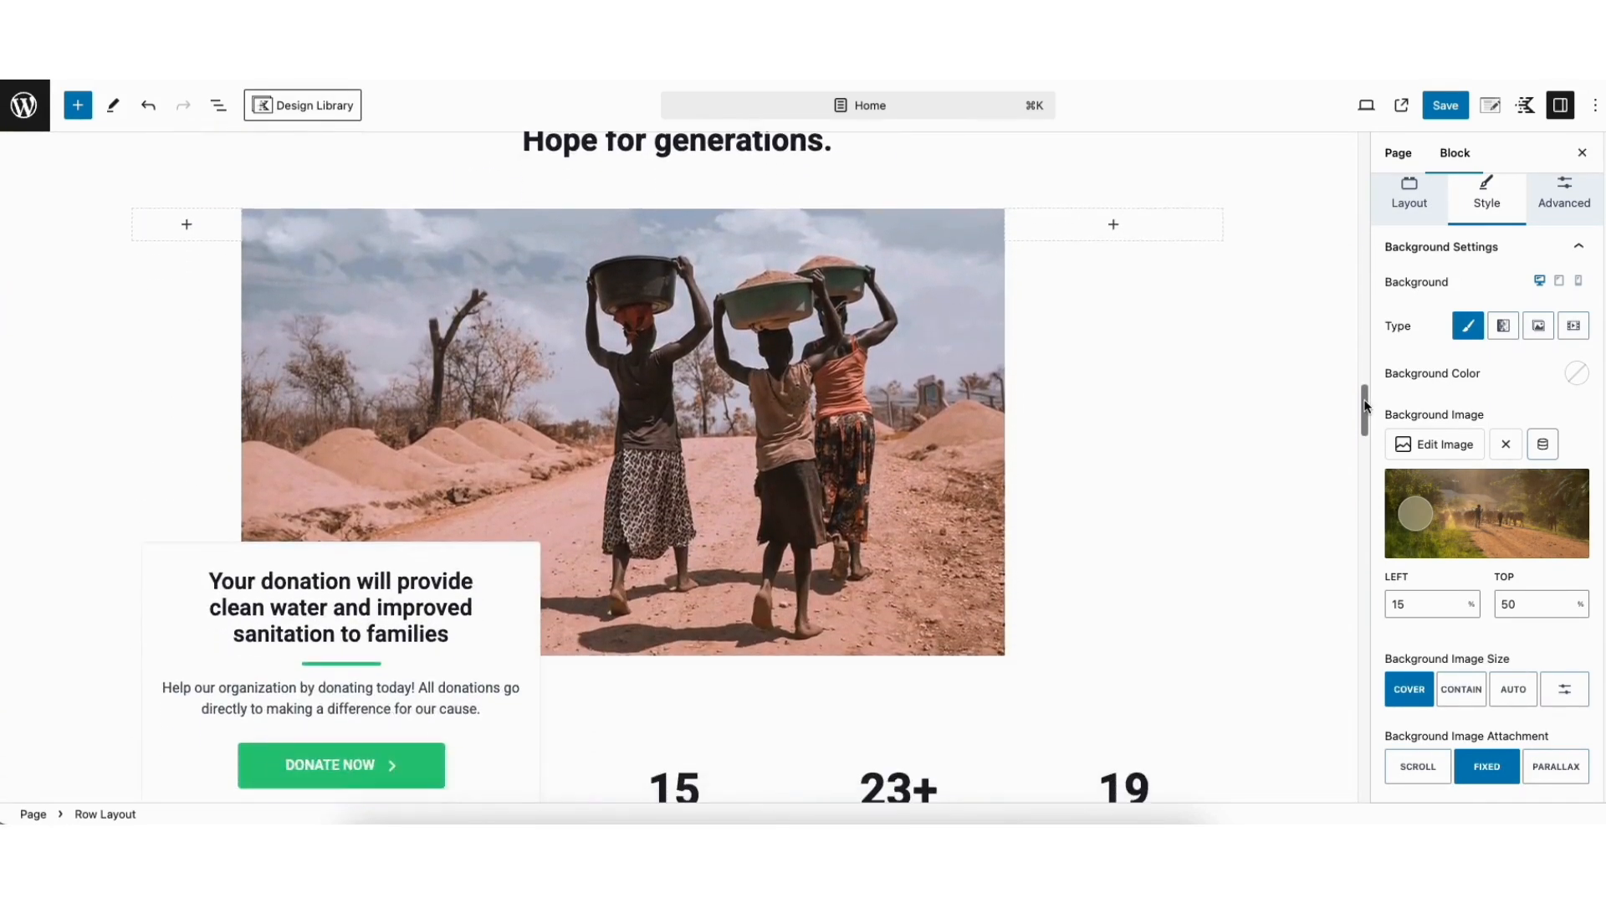
left_click(503, 316)
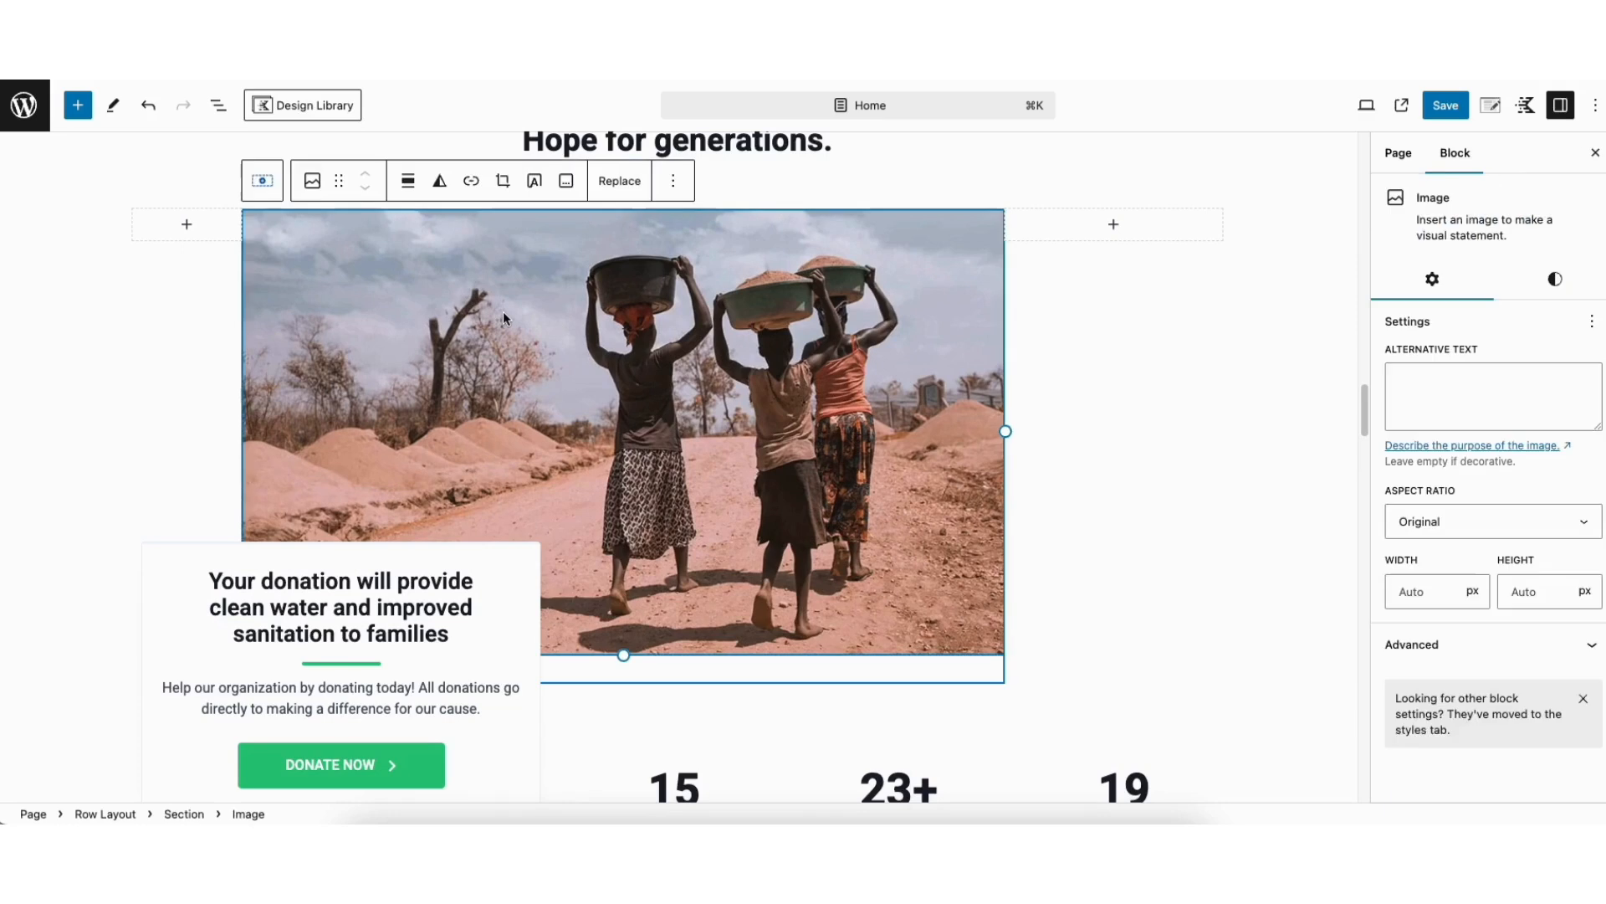
left_click(313, 182)
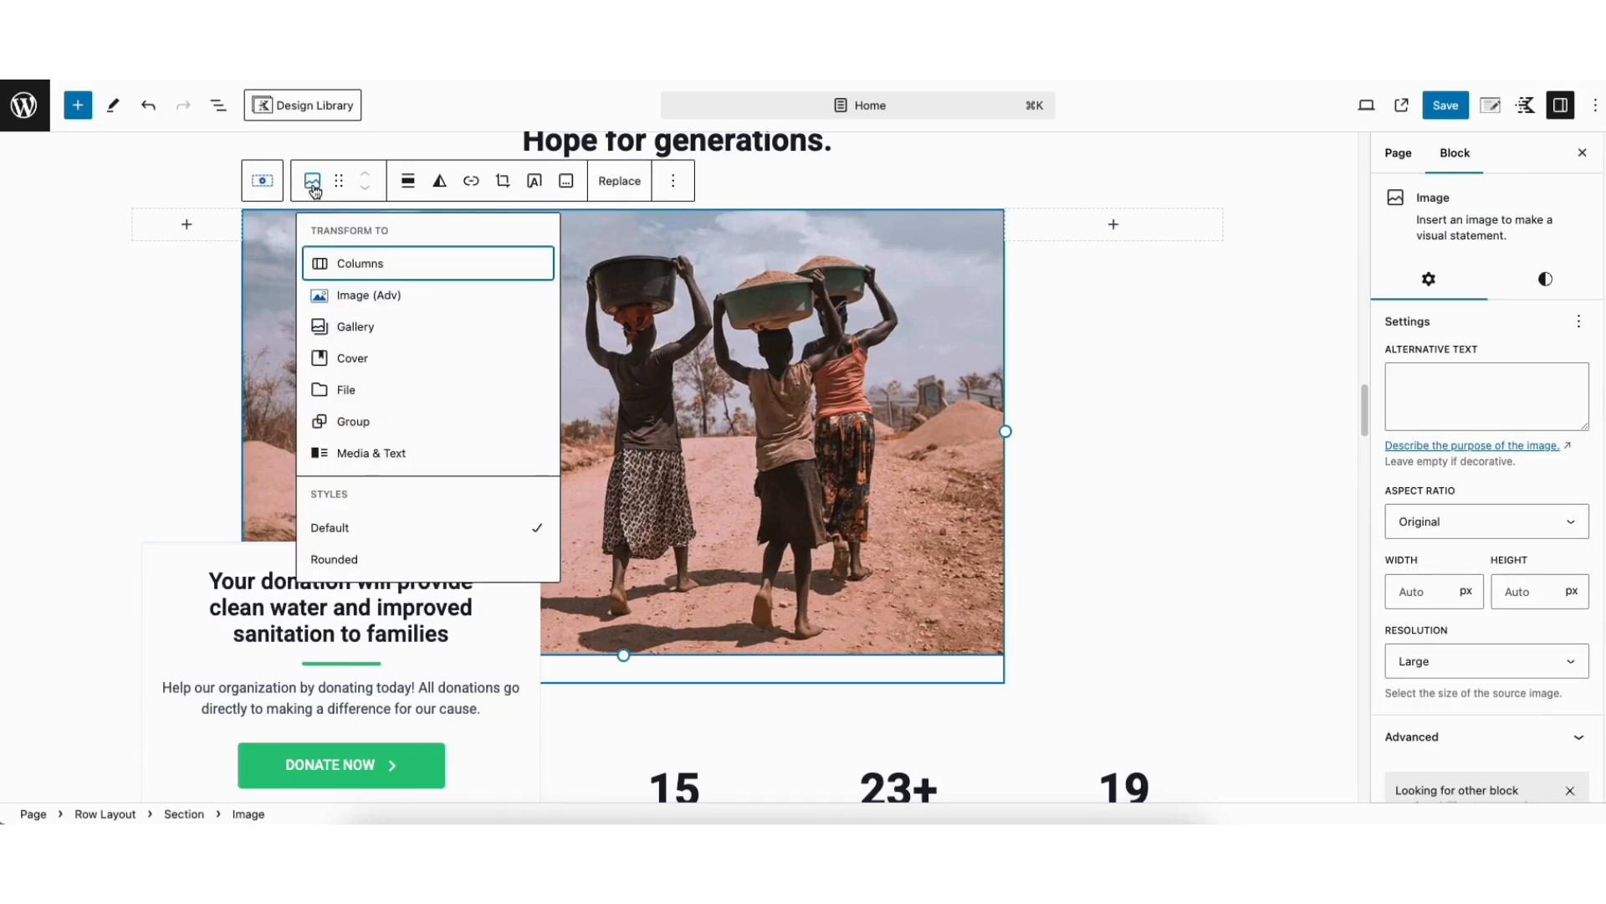
left_click(369, 295)
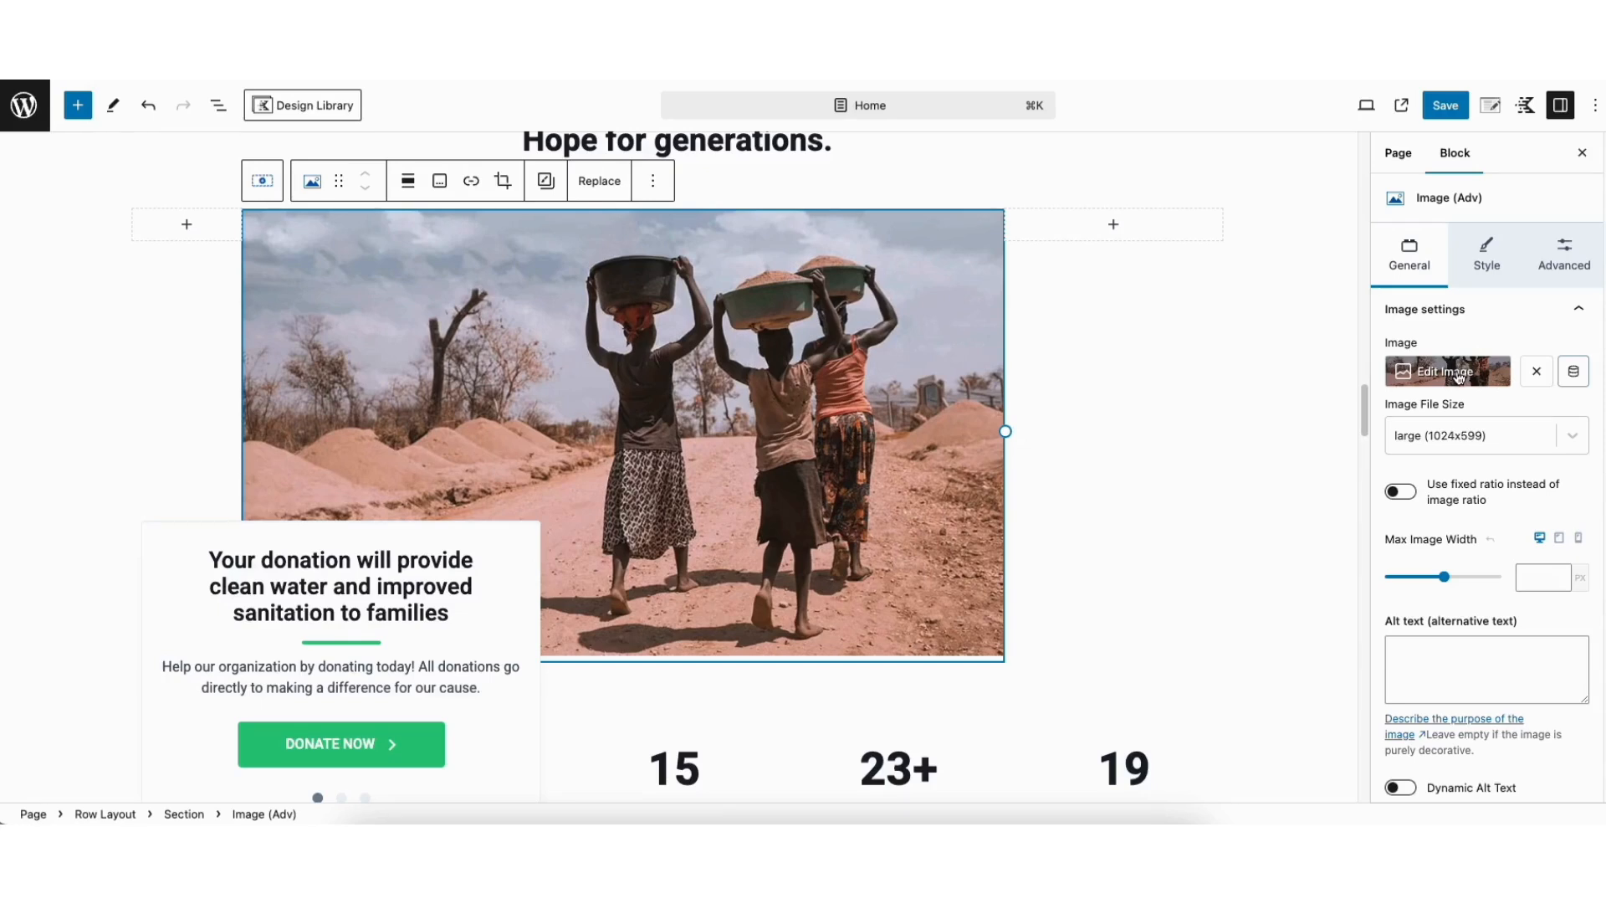
Insert a Row Layout block between the testimonials and the "Support a clean water project today" section, and open the Design Library from it
scroll(1355, 452, "down", 15)
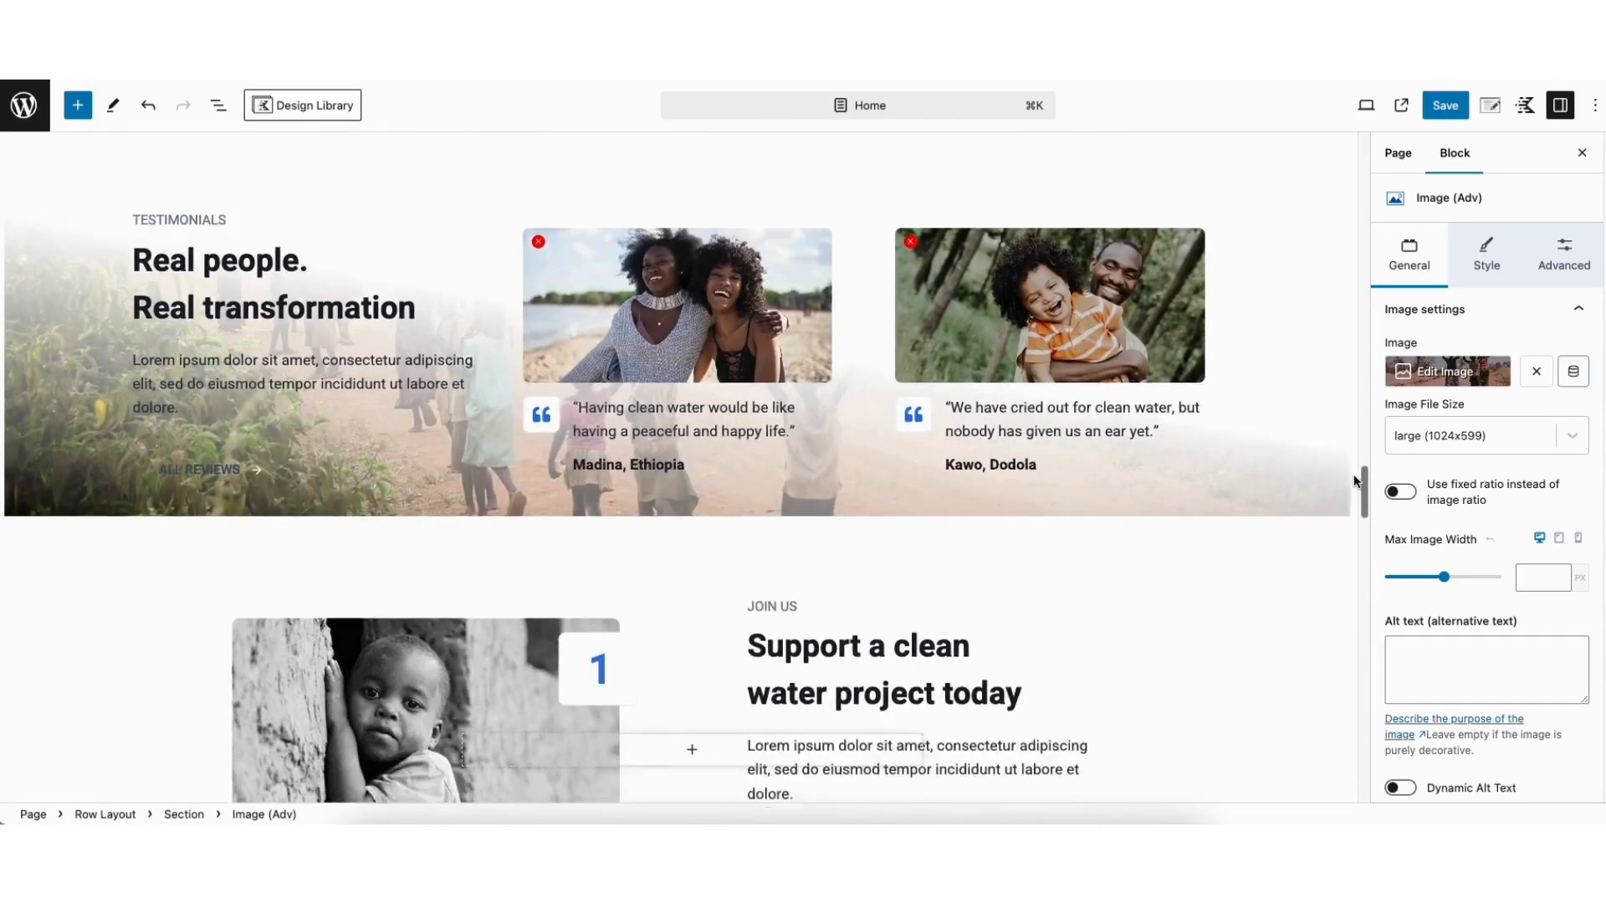
scroll(1355, 480, "down", 3)
left_click(315, 475)
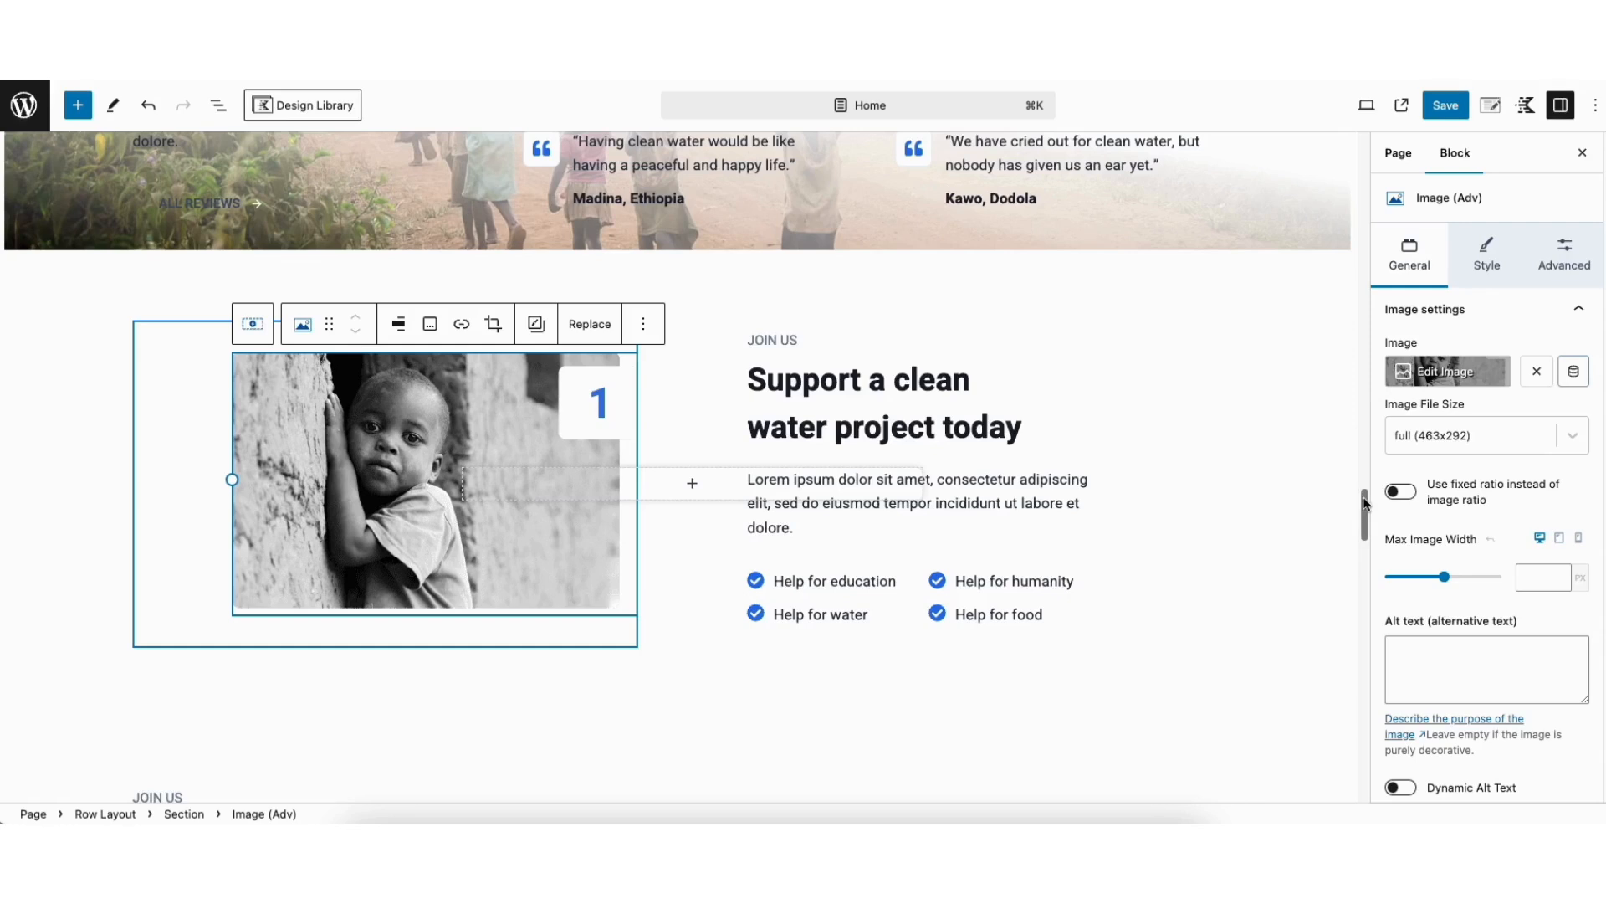
scroll(1364, 502, "up", 1)
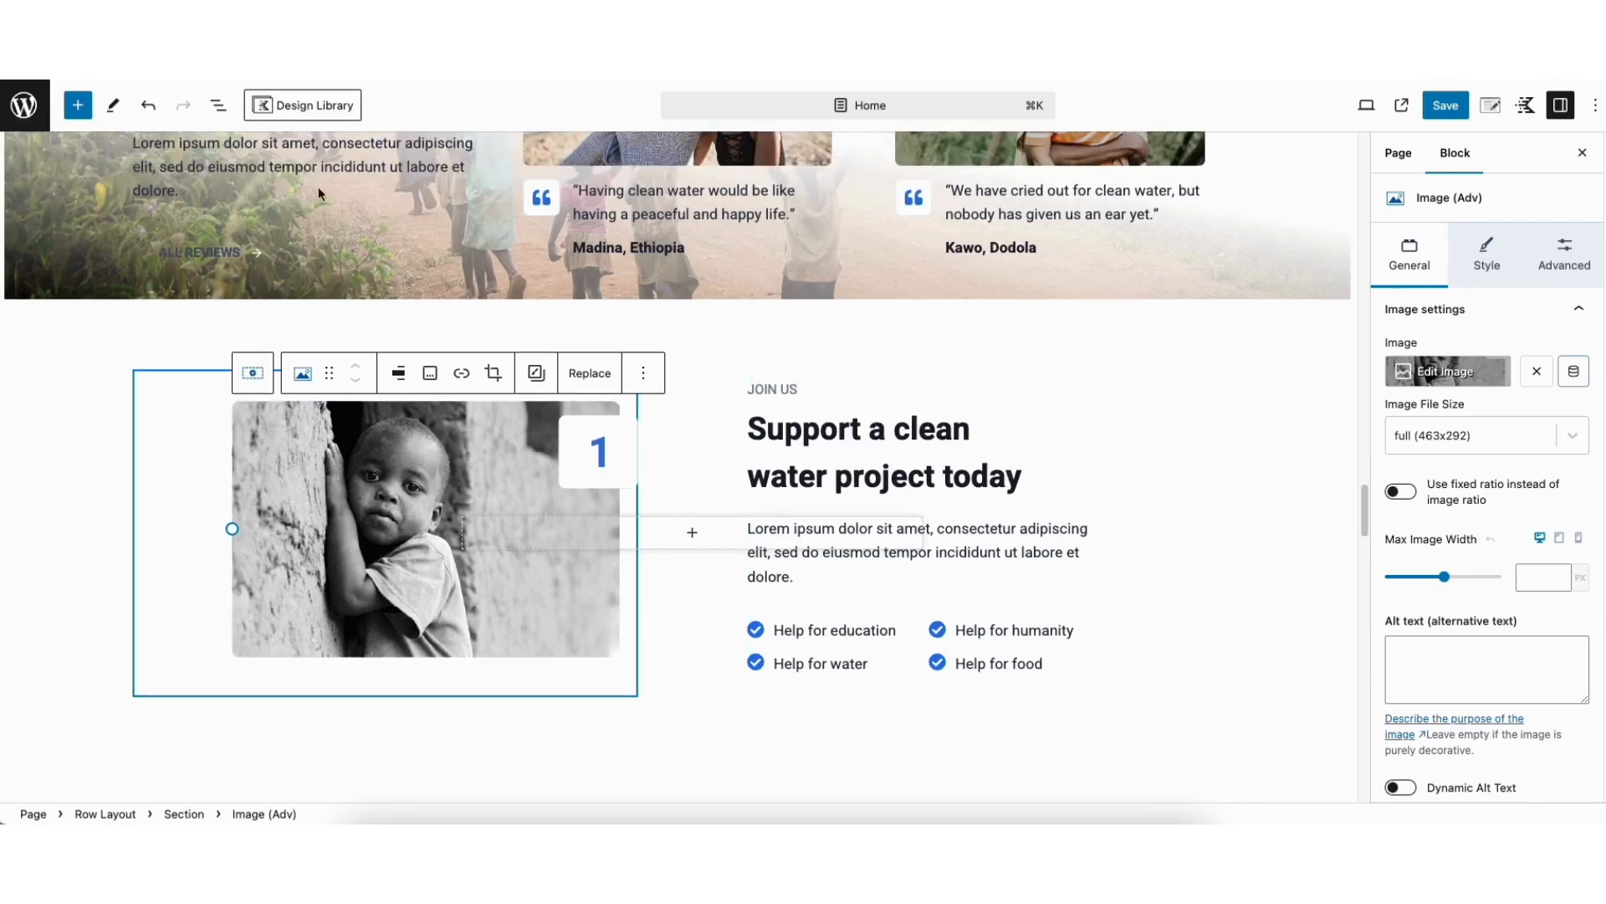
left_click(77, 106)
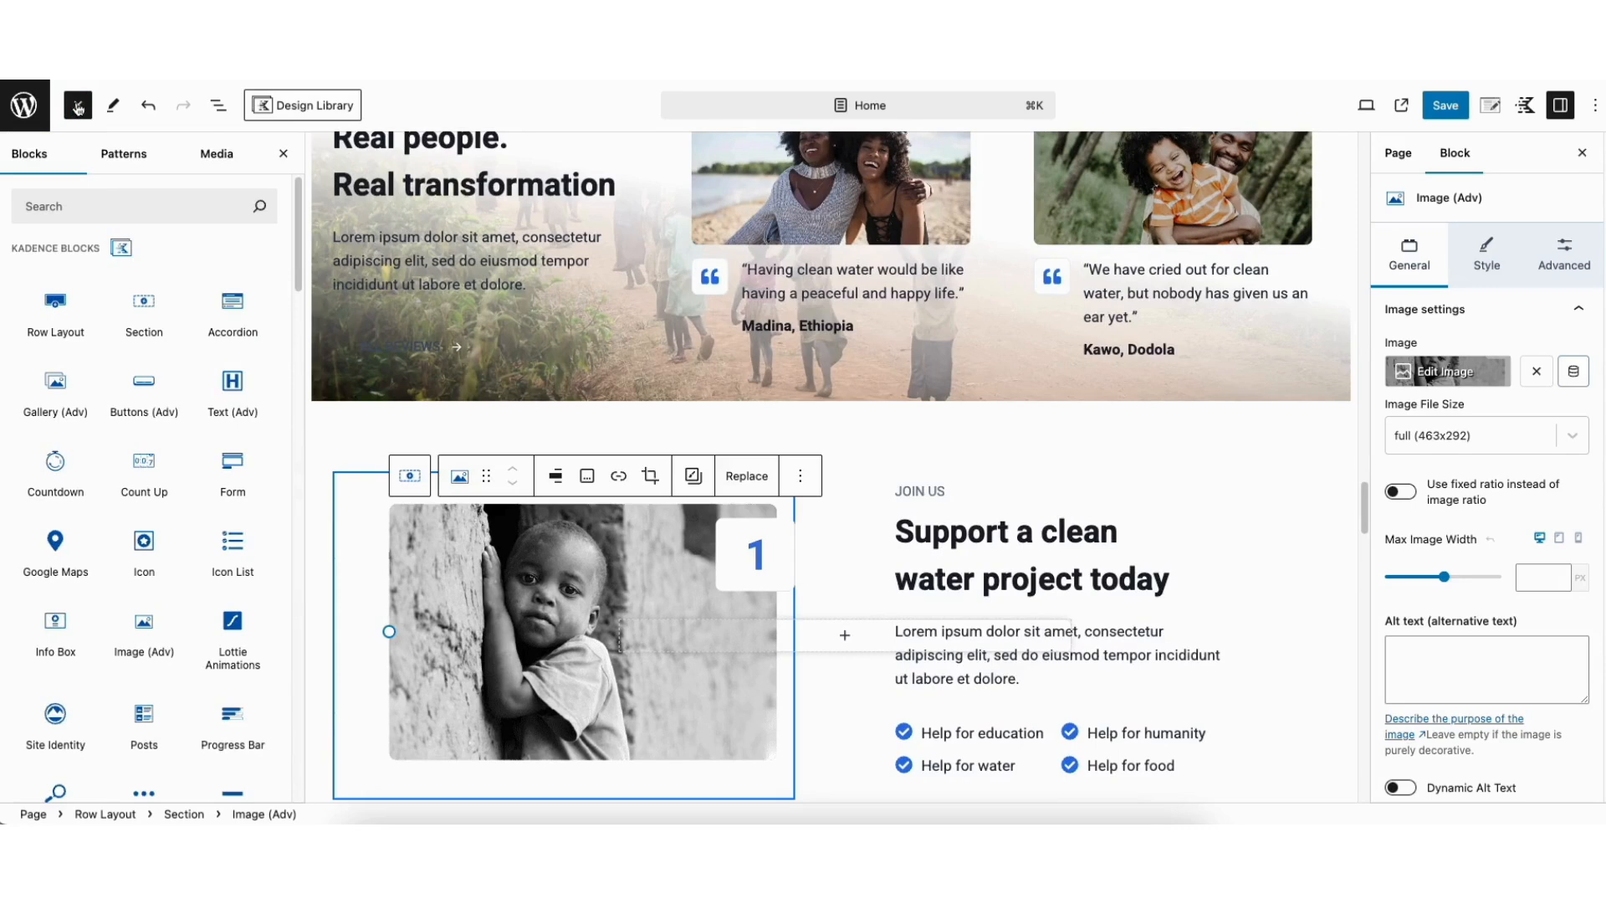
left_click_drag(55, 310, 801, 413)
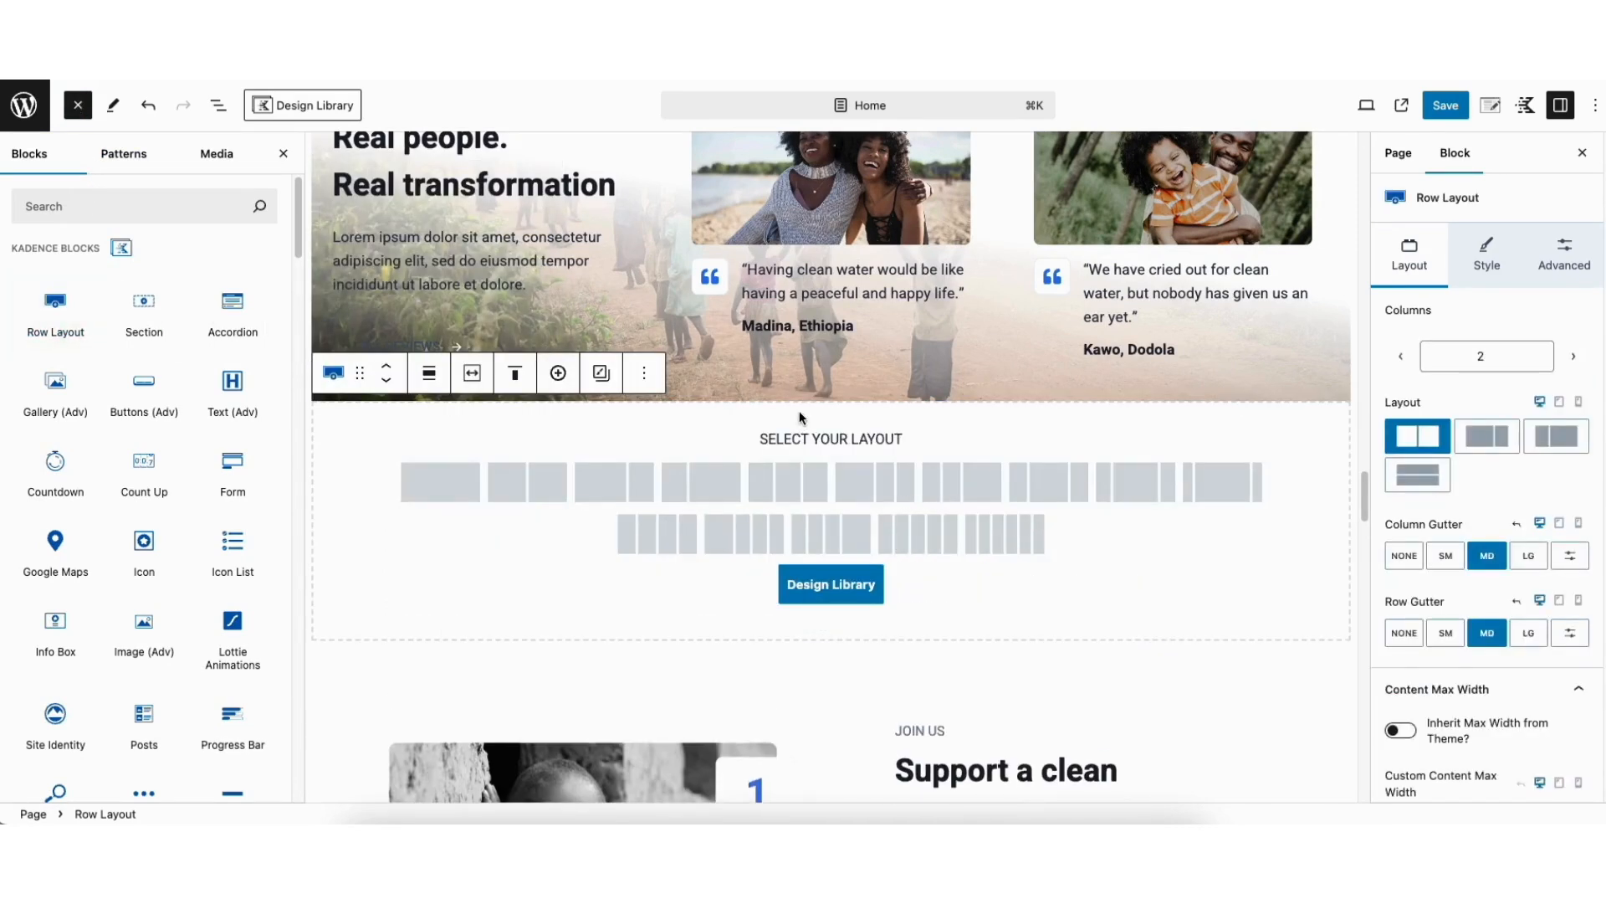
left_click(823, 591)
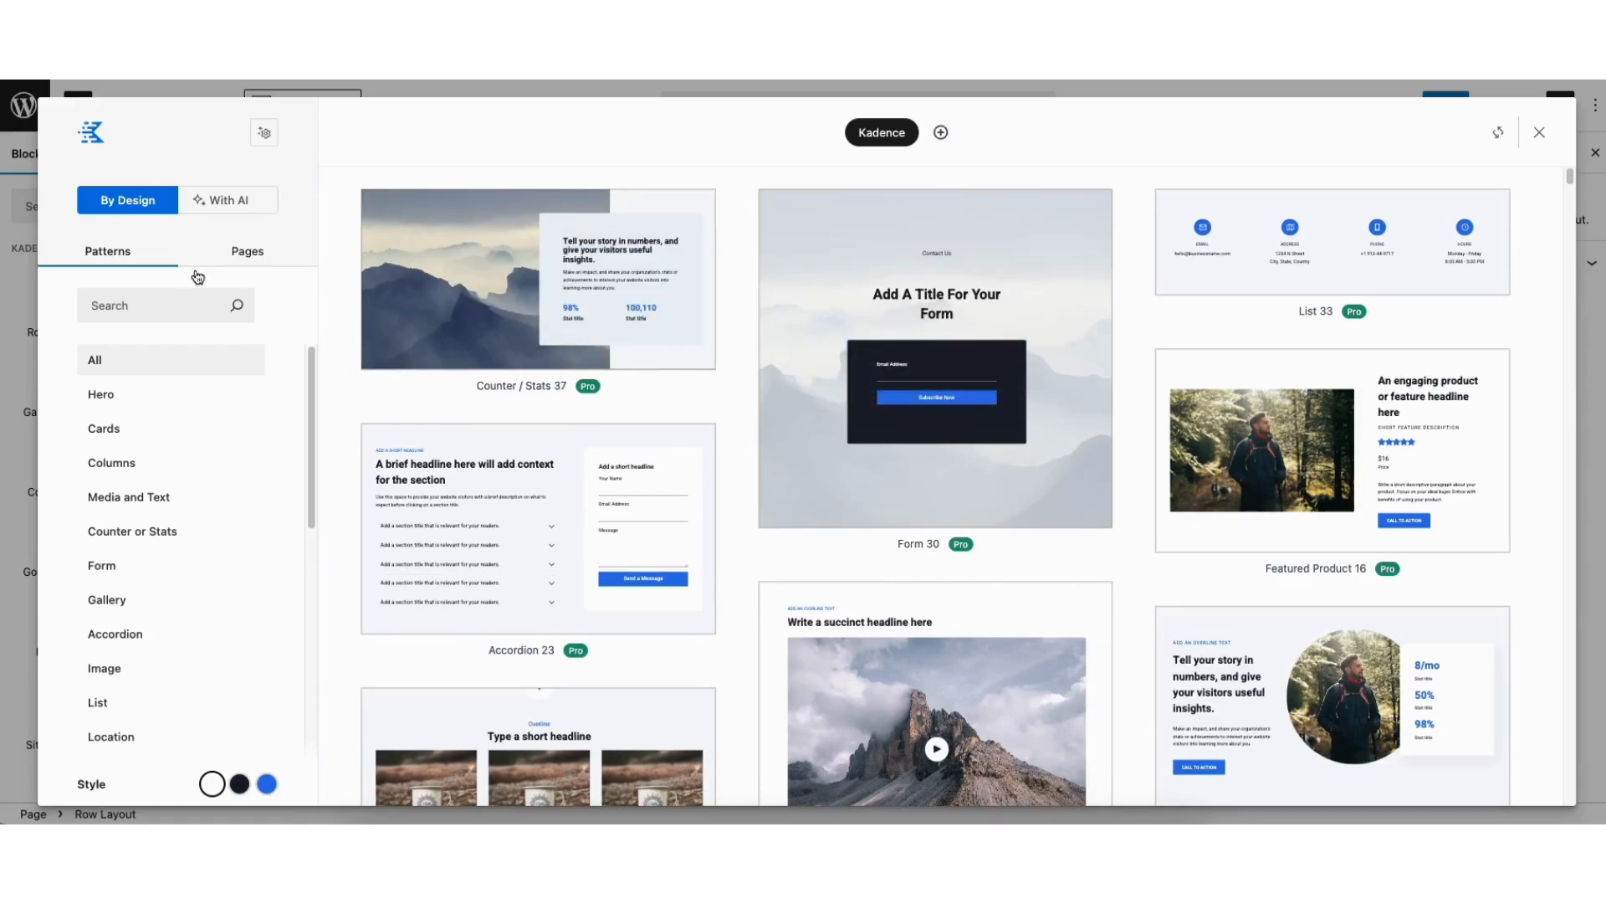
Browse the Design Library patterns and preview them in the Dark and Highlight styles, returning to Light
left_click_drag(1570, 172, 1572, 196)
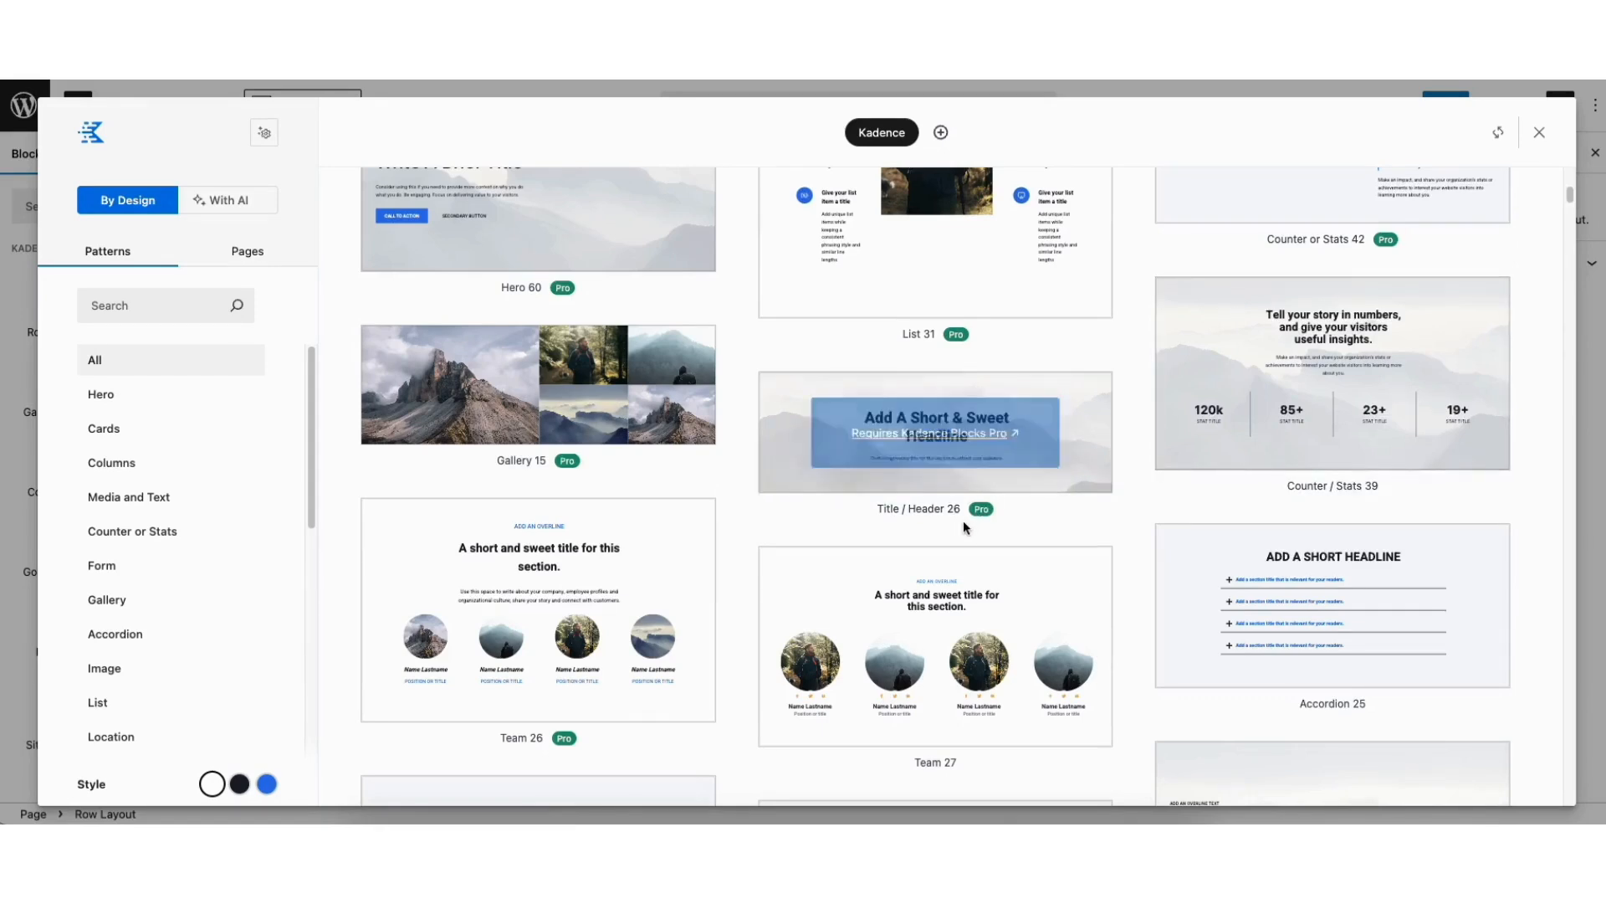
mouse_move(983, 511)
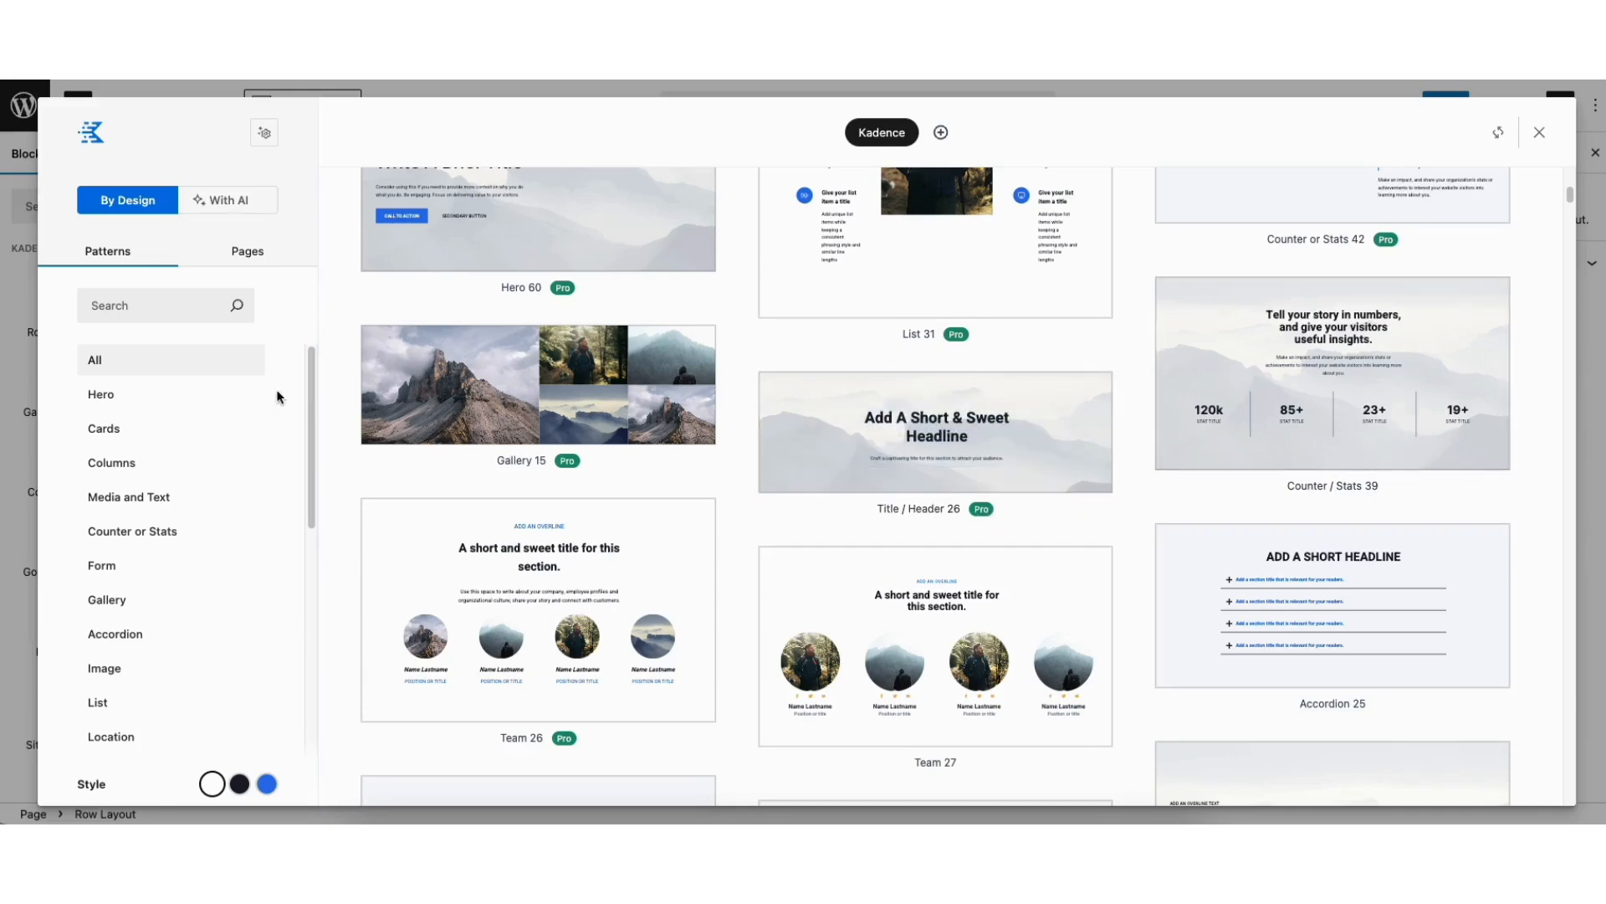
scroll(310, 429, "down", 2)
scroll(311, 429, "down", 2)
scroll(310, 430, "up", 5)
left_click(241, 785)
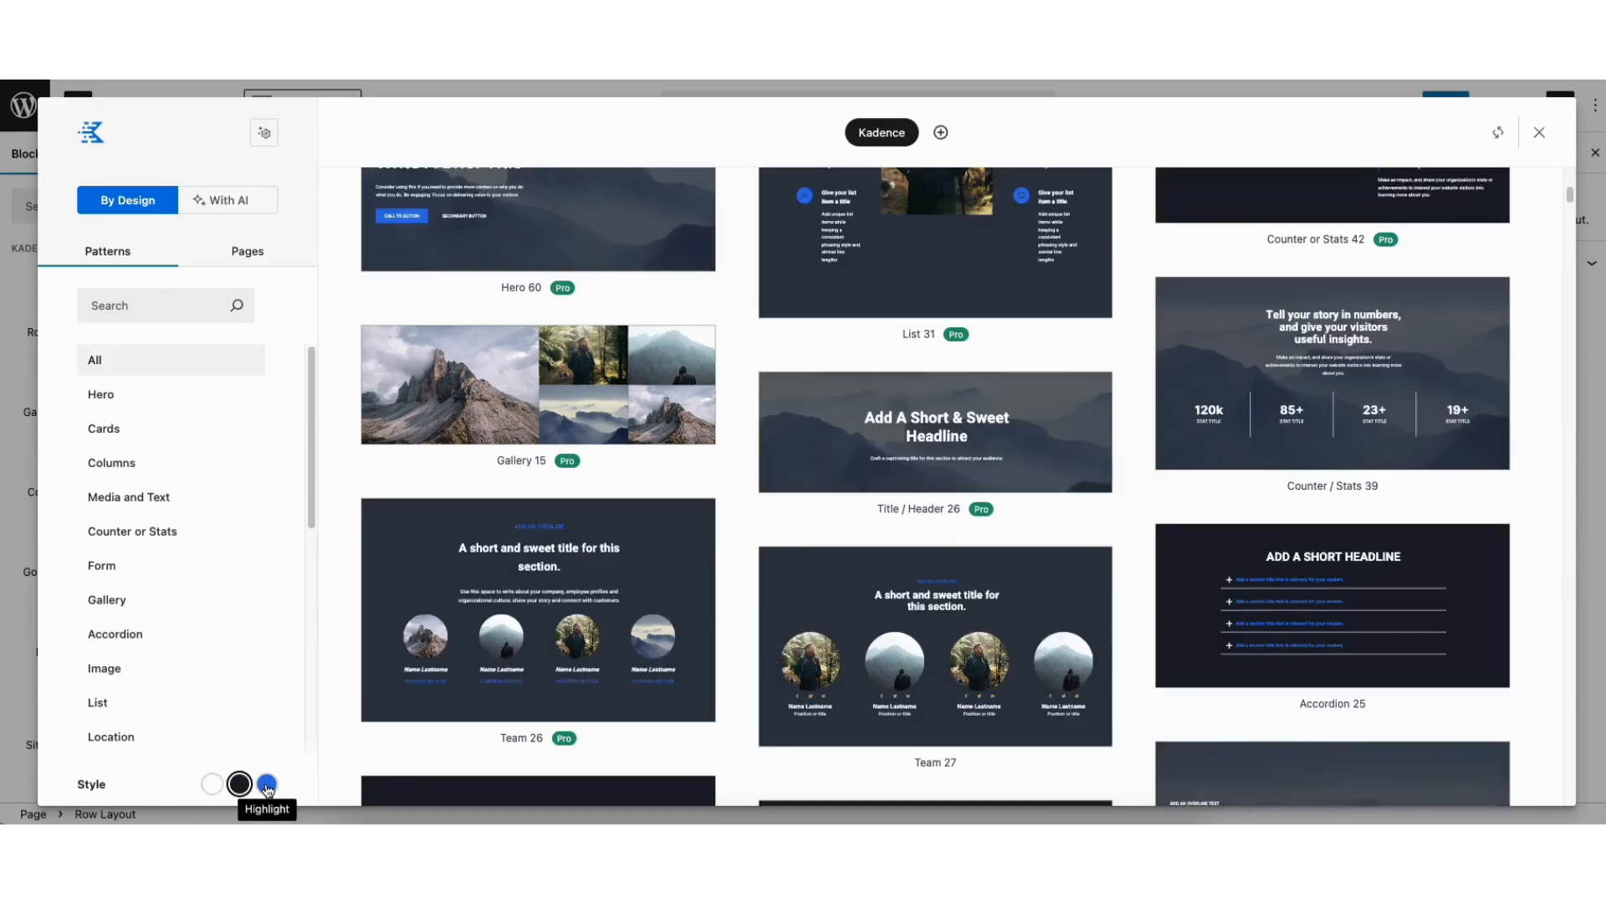
left_click(267, 784)
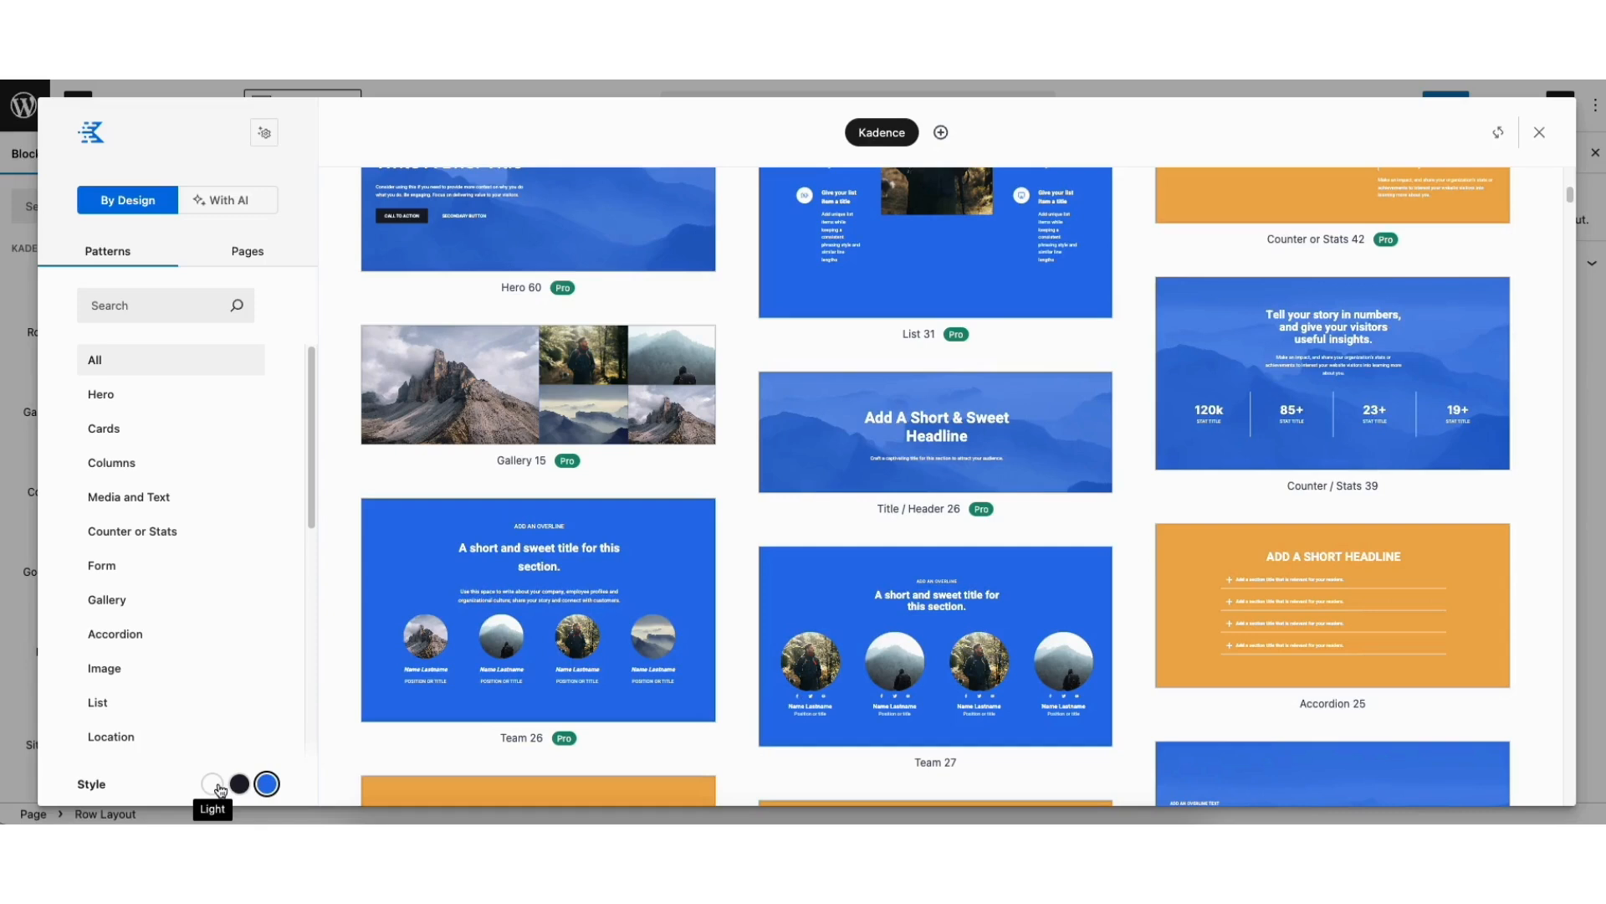
left_click(213, 785)
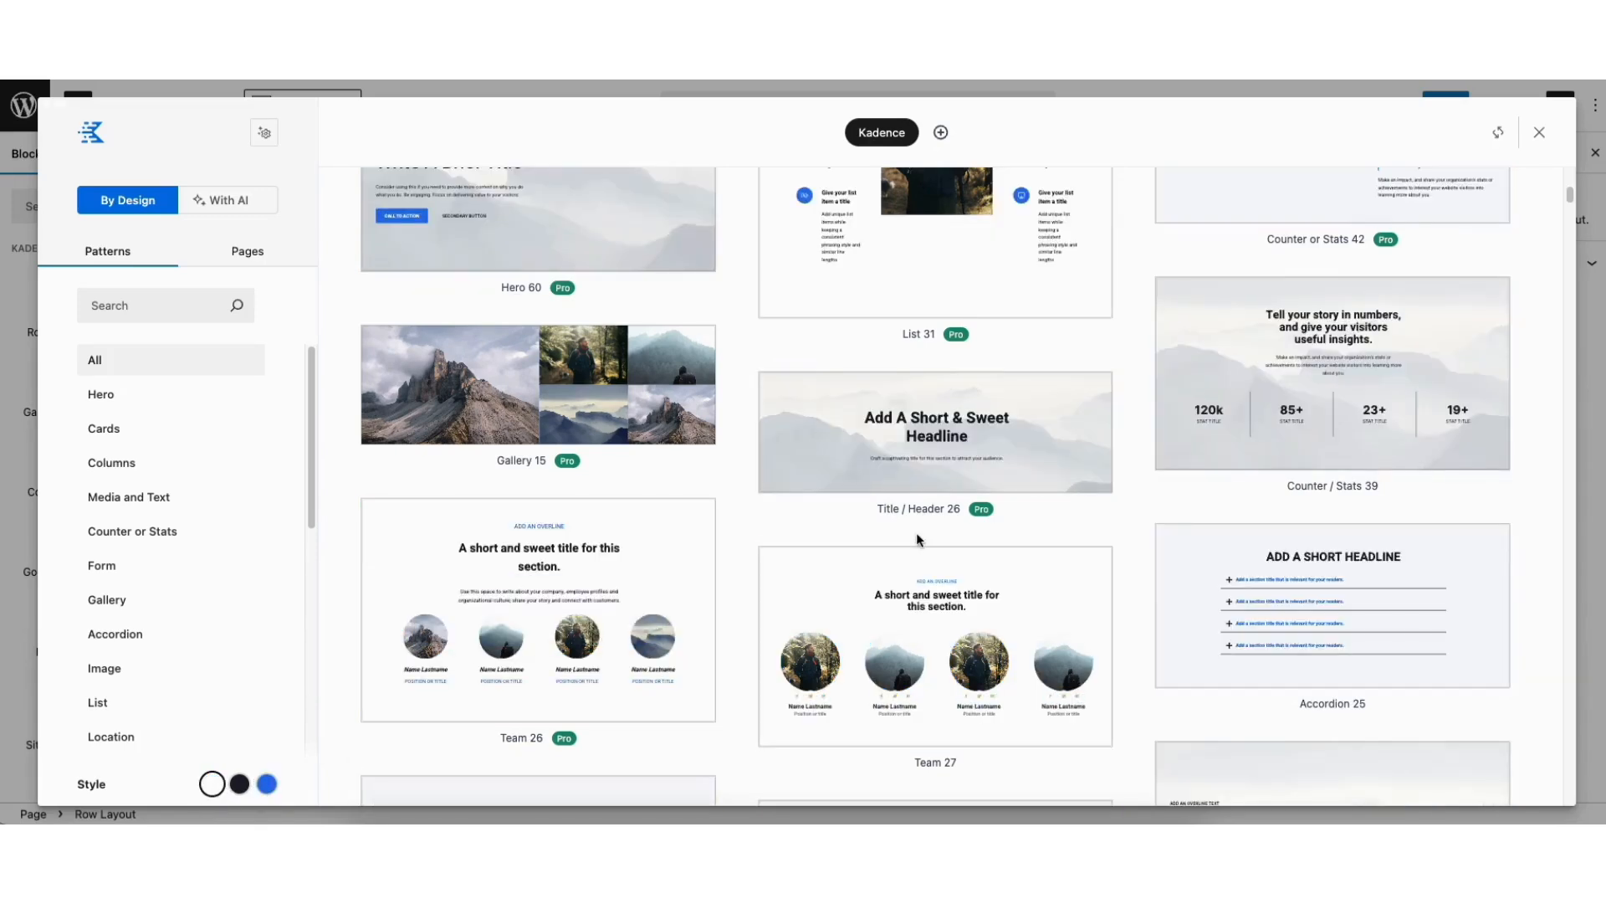
Insert the Team 27 pattern below the testimonials
left_click(907, 629)
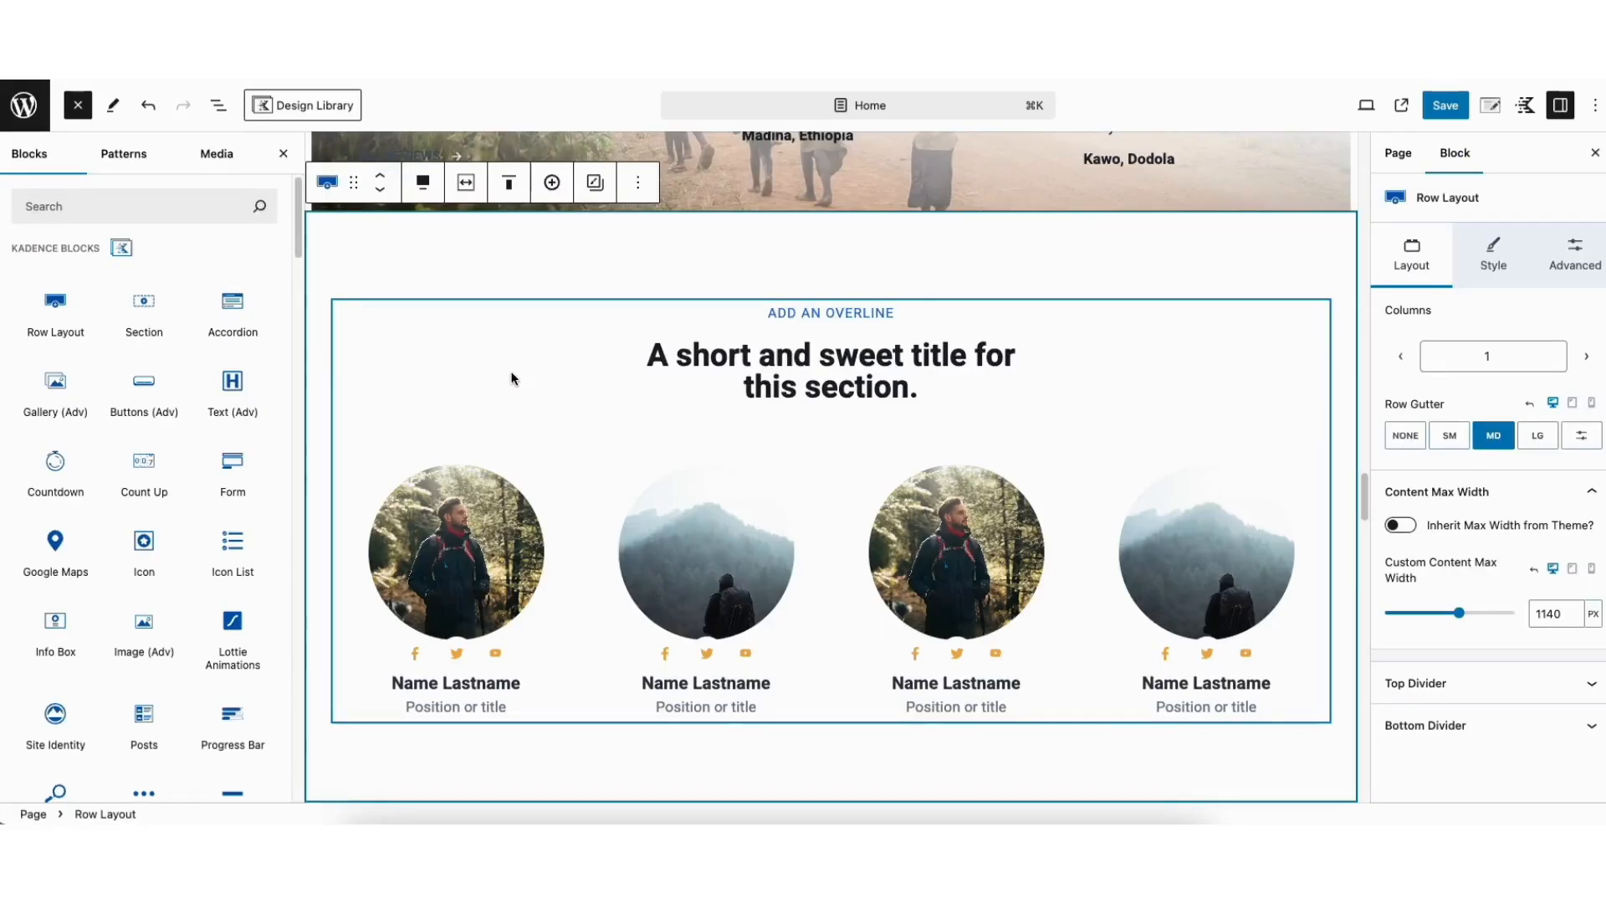
mouse_move(448, 276)
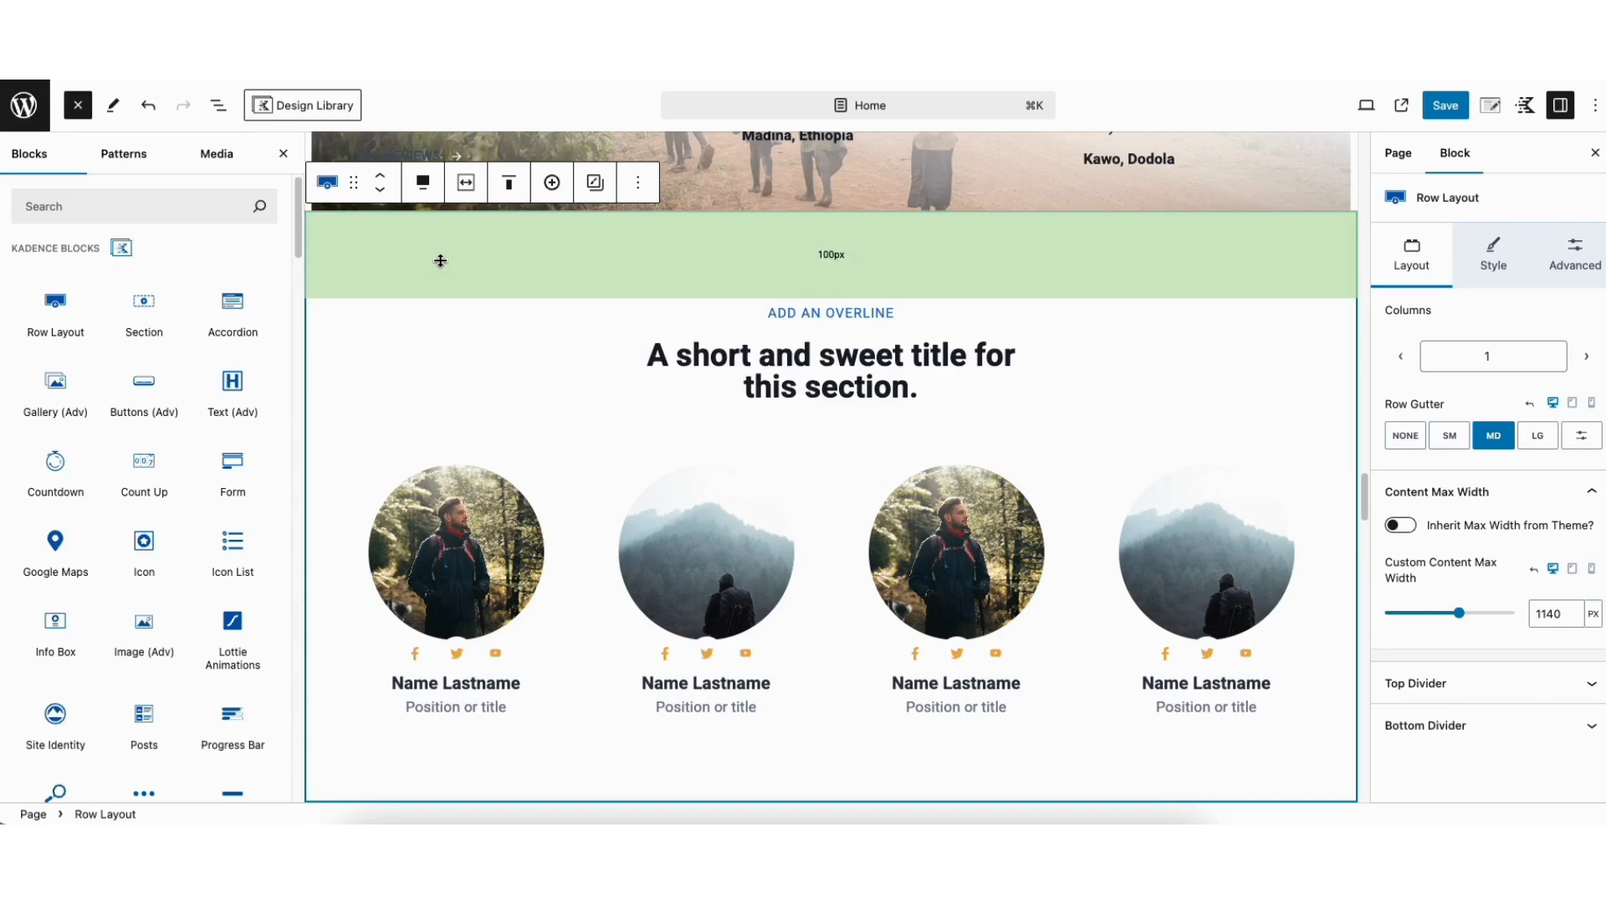
Set the team row's background color to the off-white FAFAFA
left_click(1486, 261)
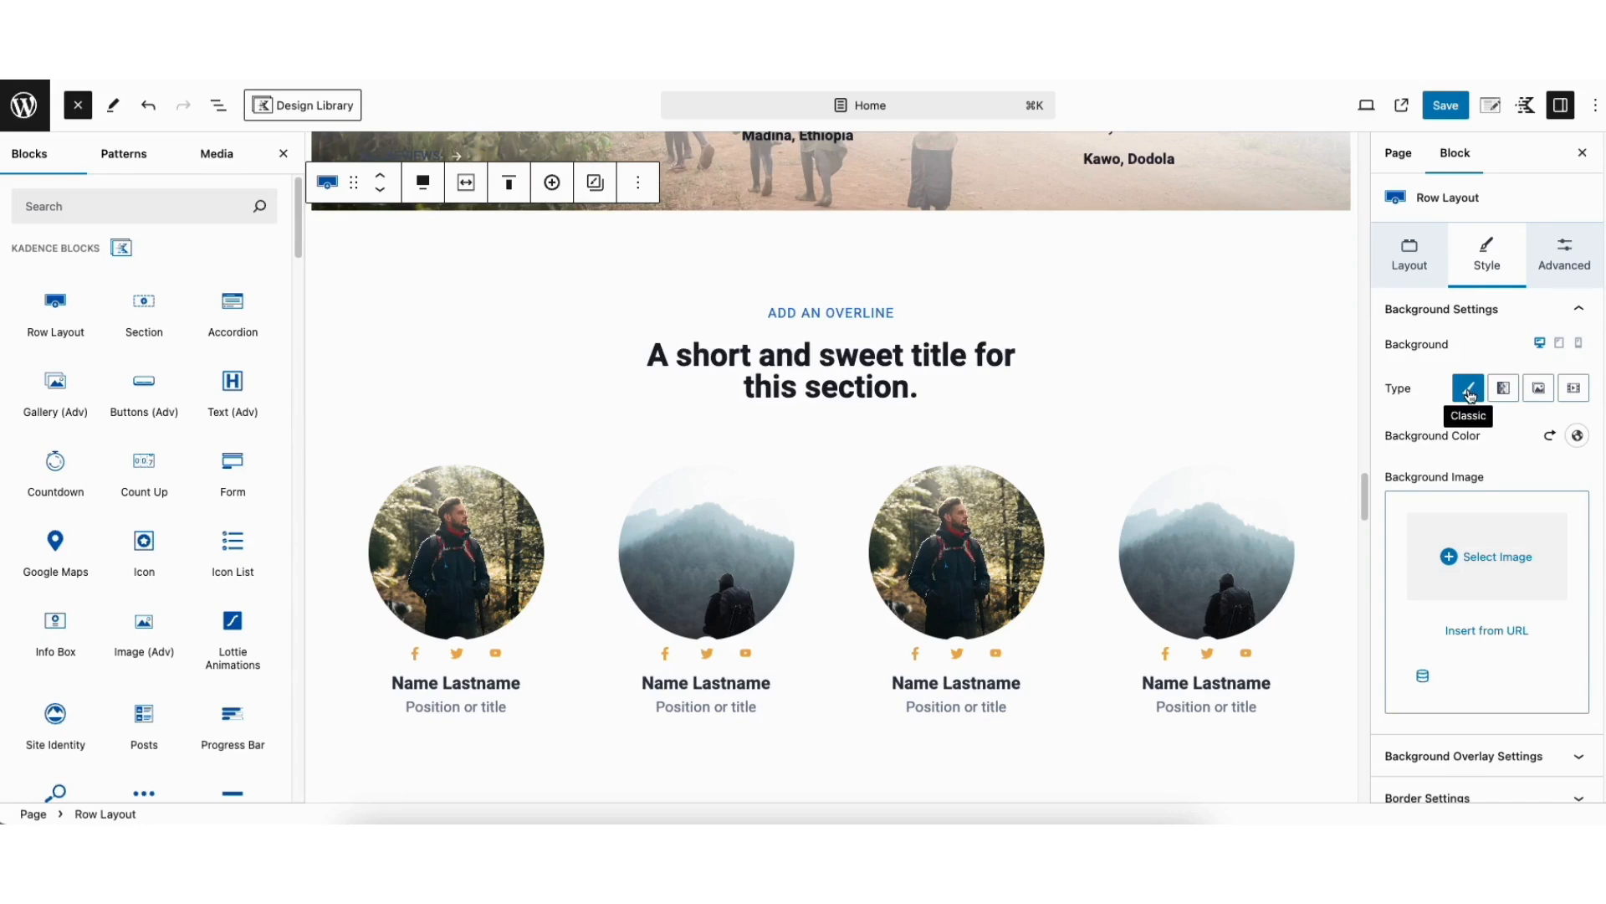
left_click(1578, 435)
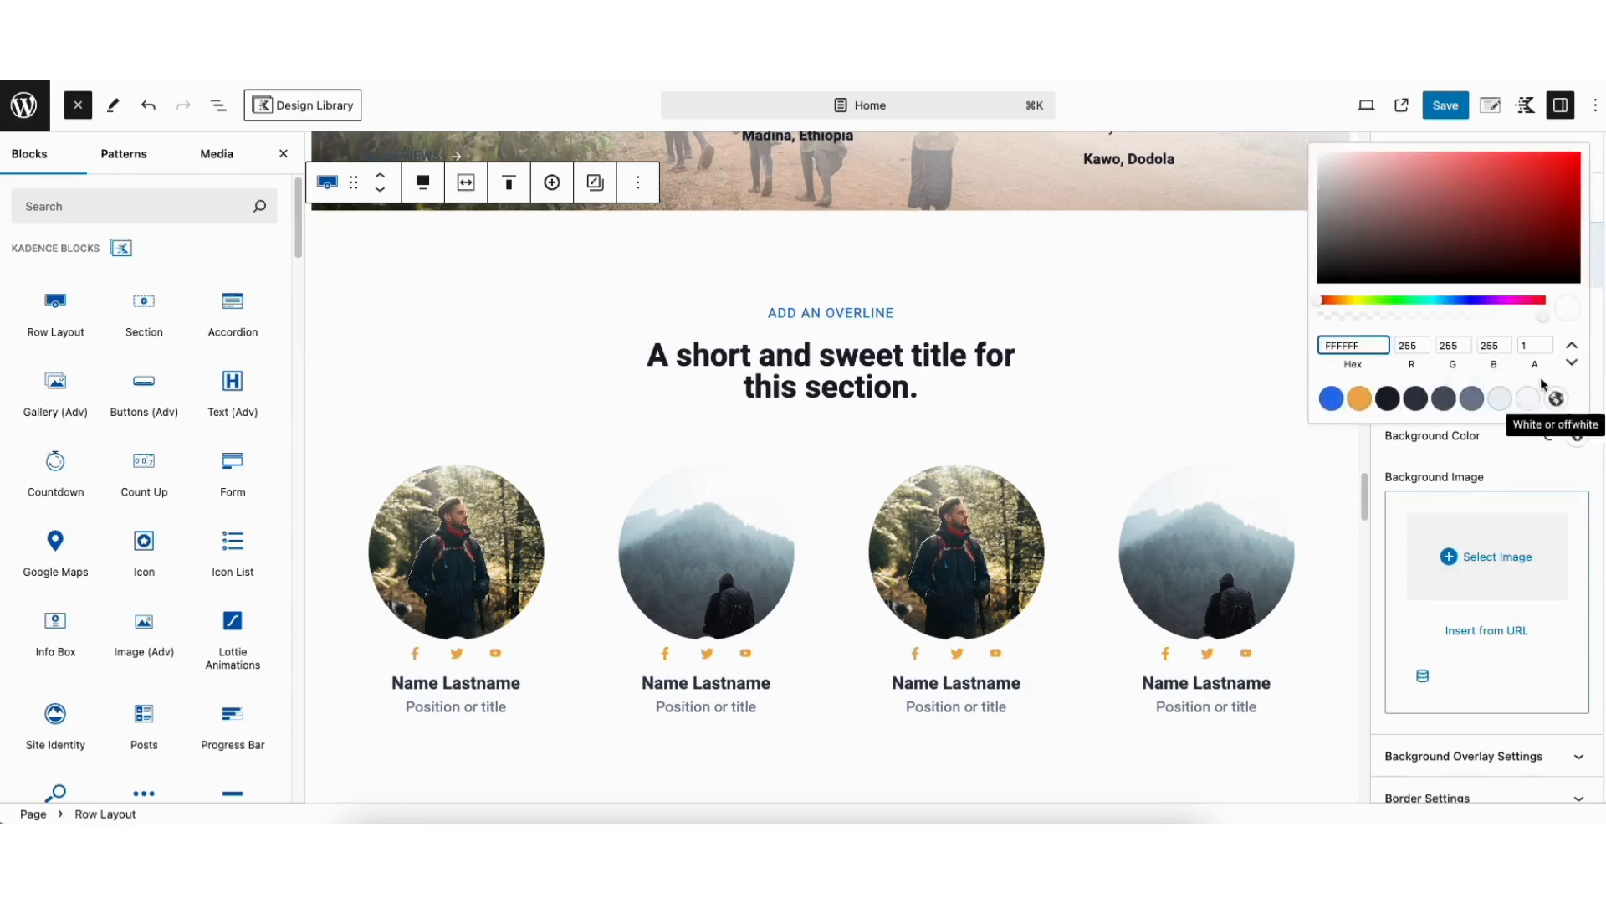
left_click_drag(1470, 261, 1309, 154)
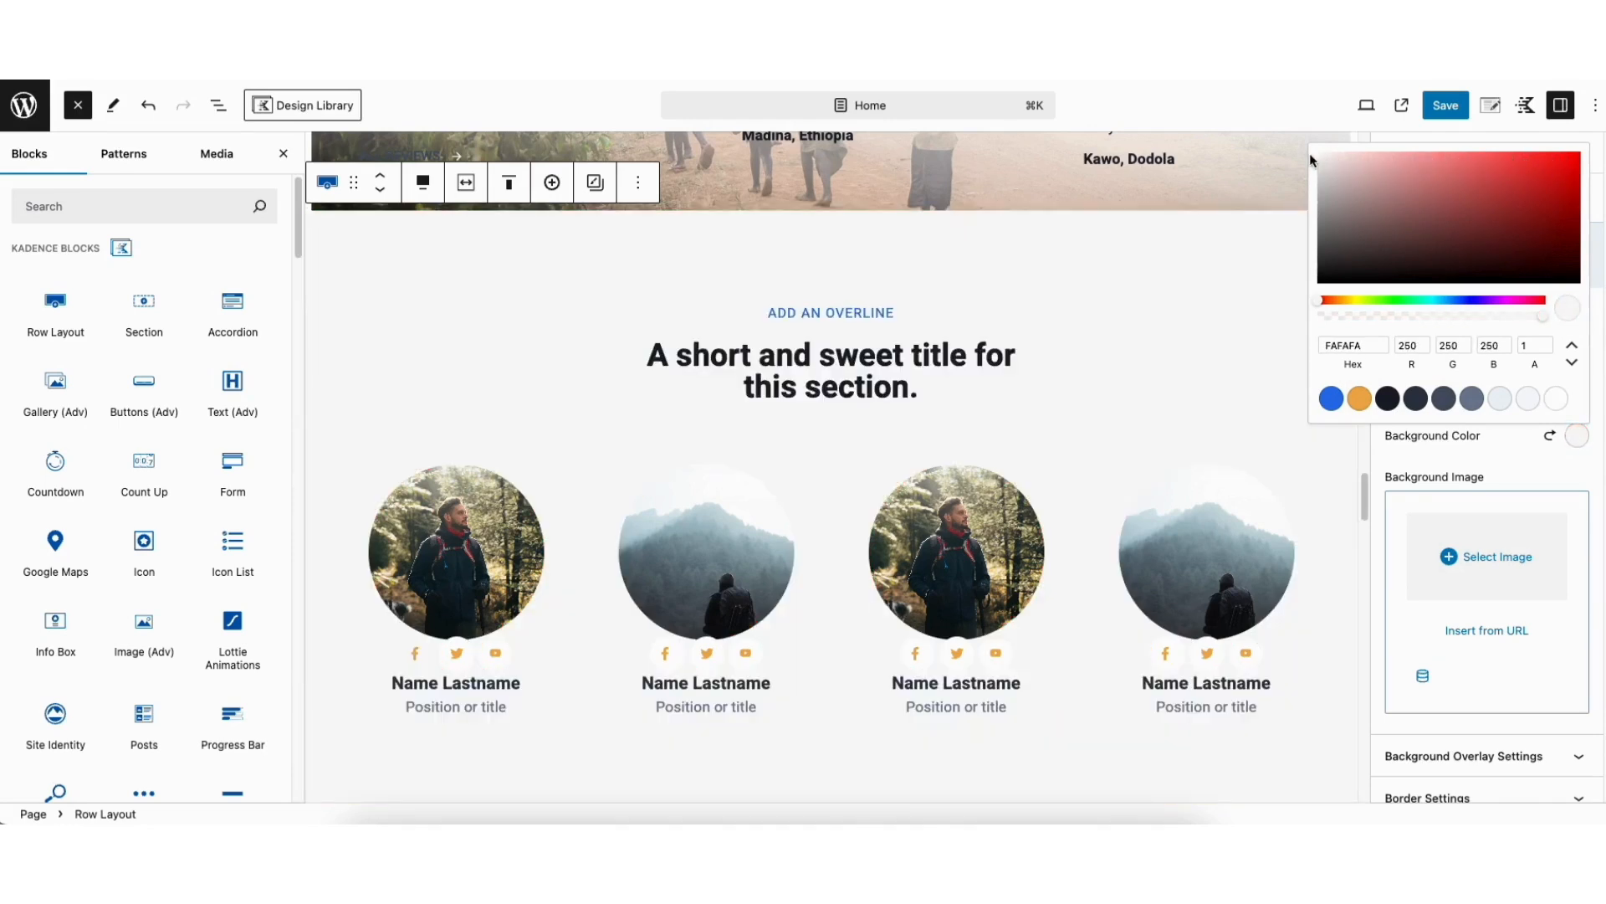
left_click(1342, 509)
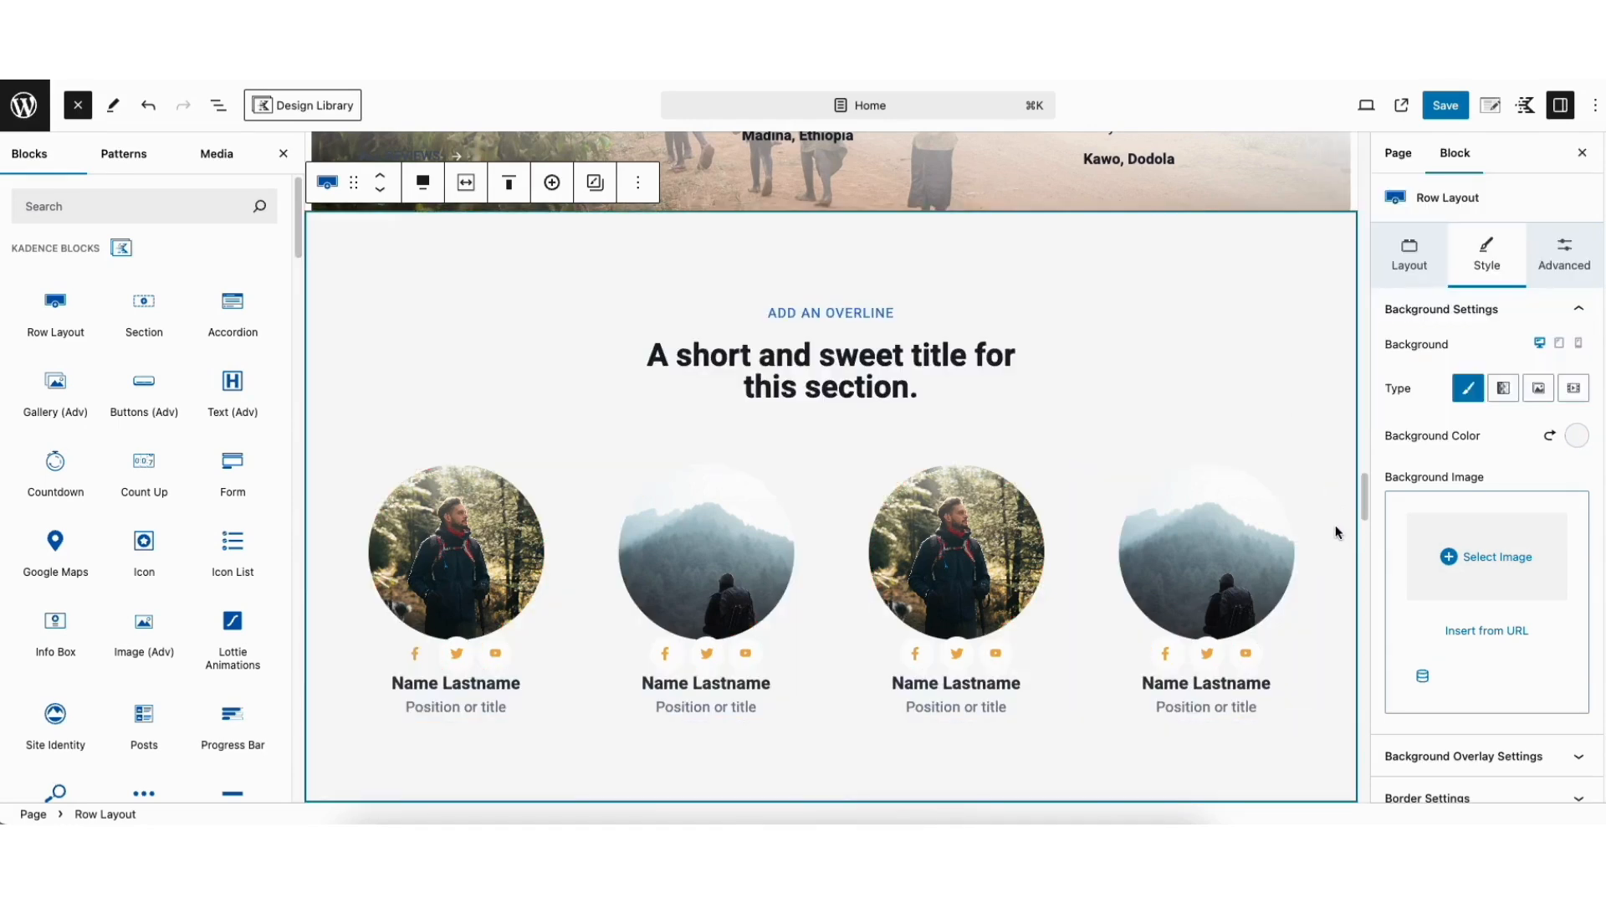
Save the home page and preview it in a new tab
left_click(1443, 109)
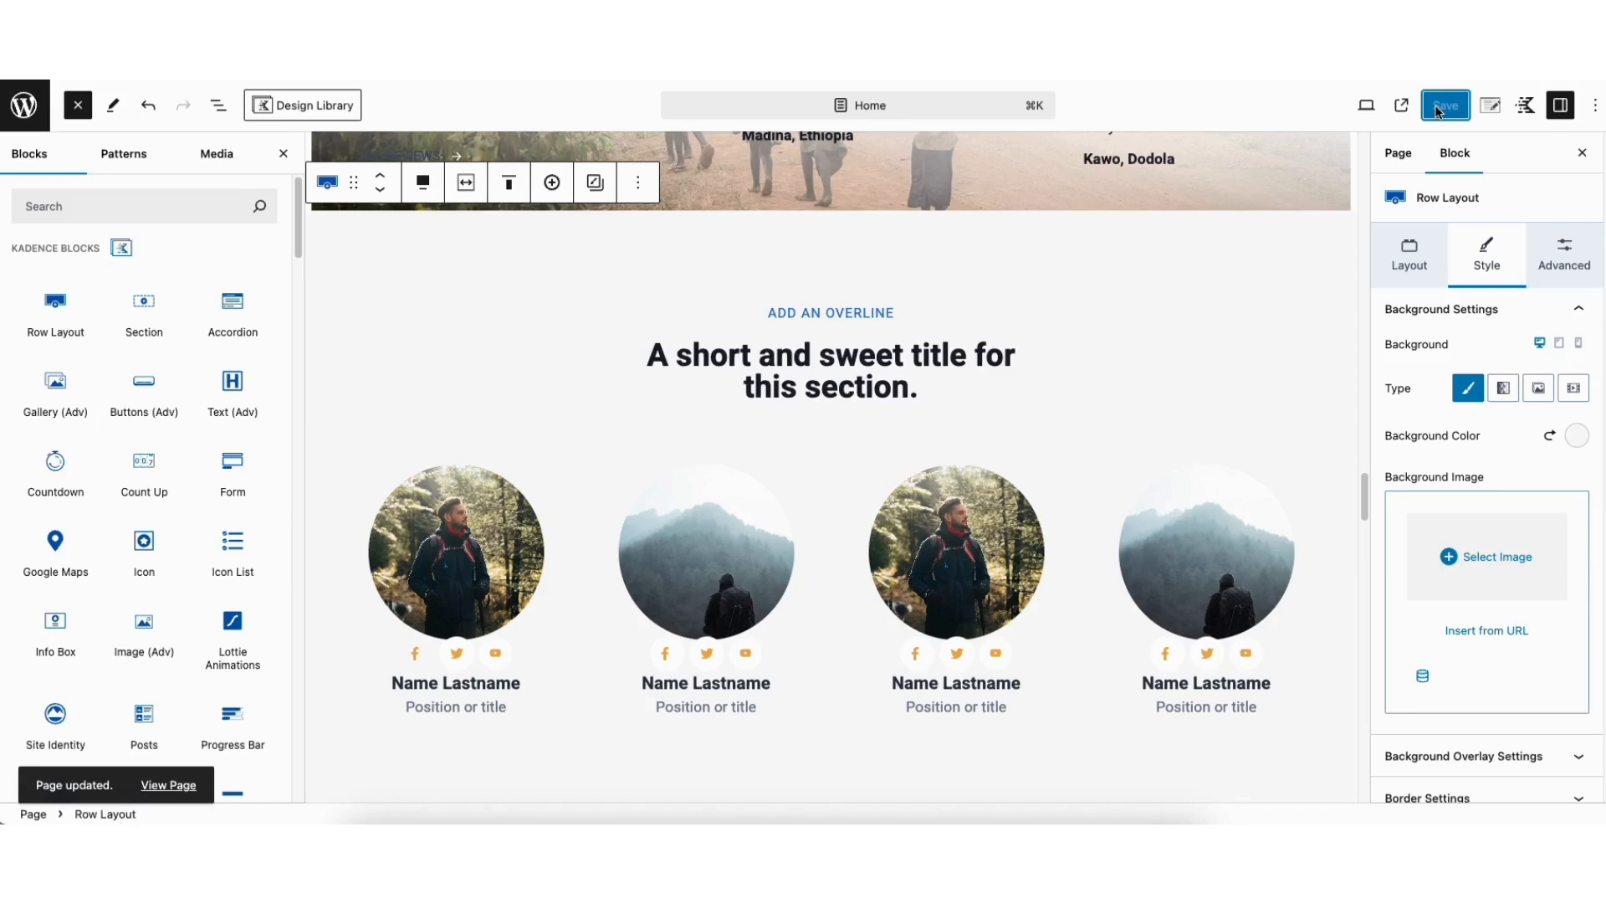
left_click(1367, 107)
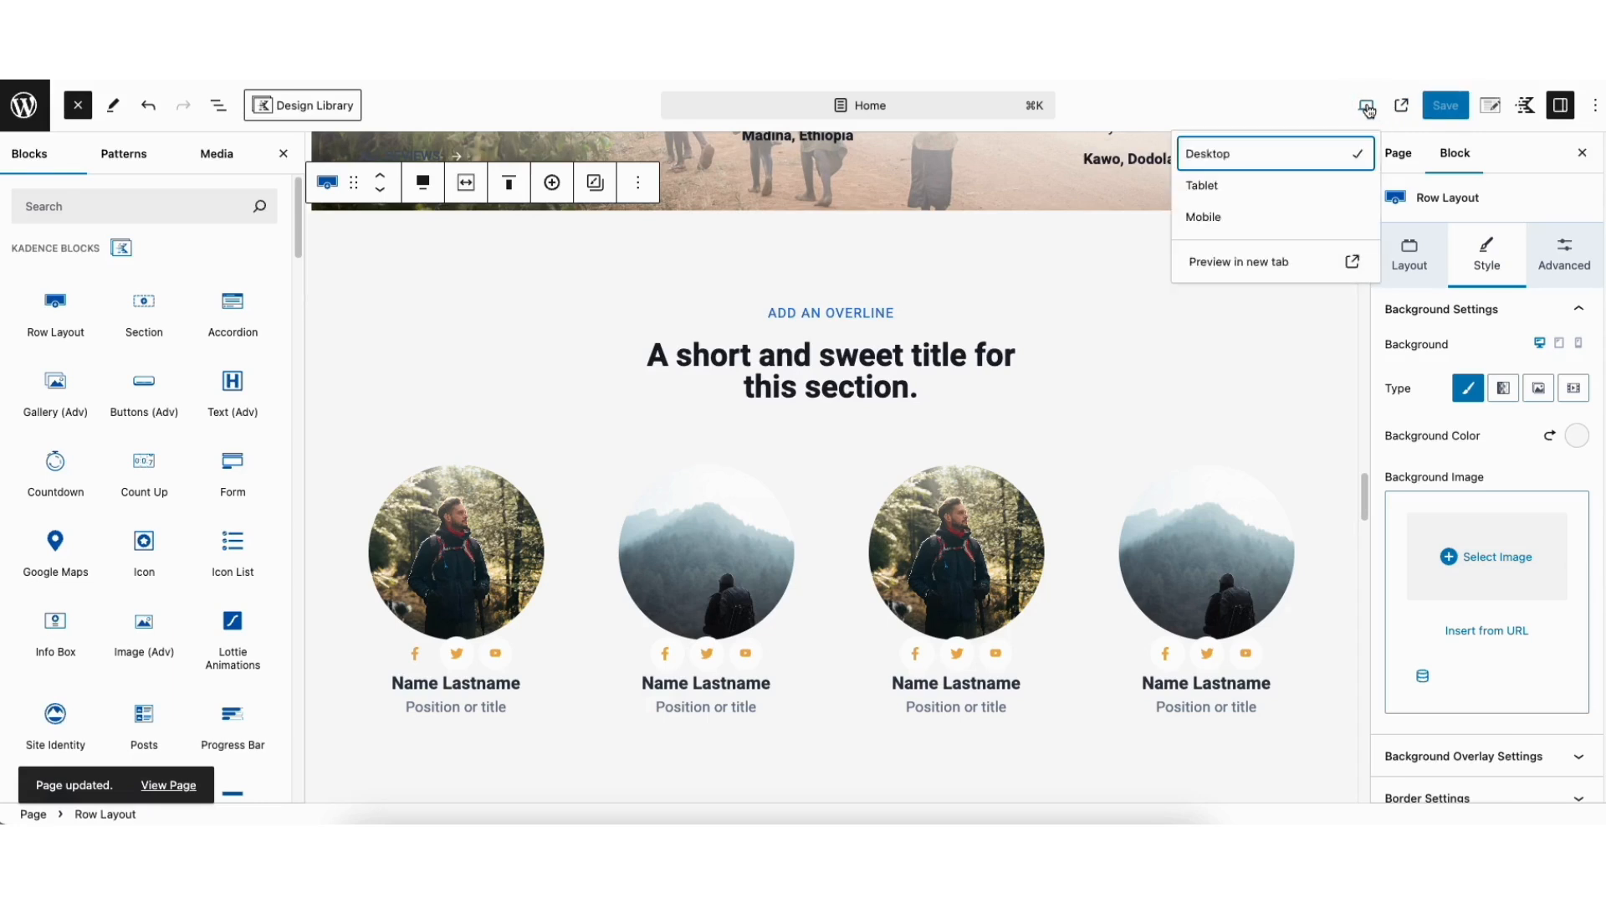
left_click(1280, 263)
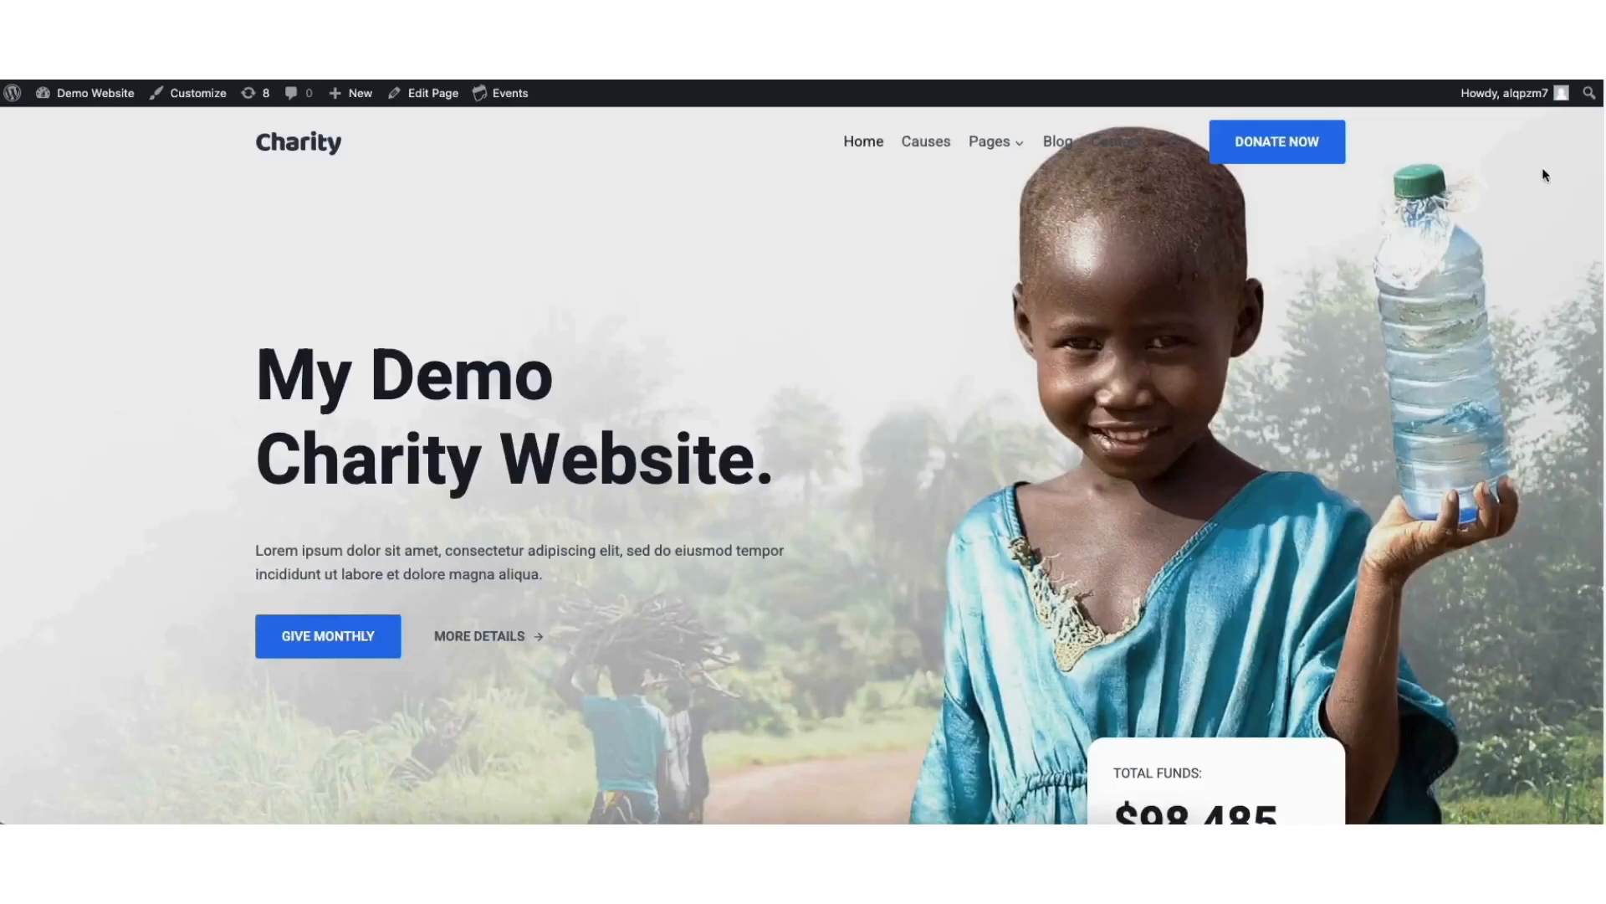
scroll(1545, 174, "down", 8)
scroll(1589, 218, "down", 8)
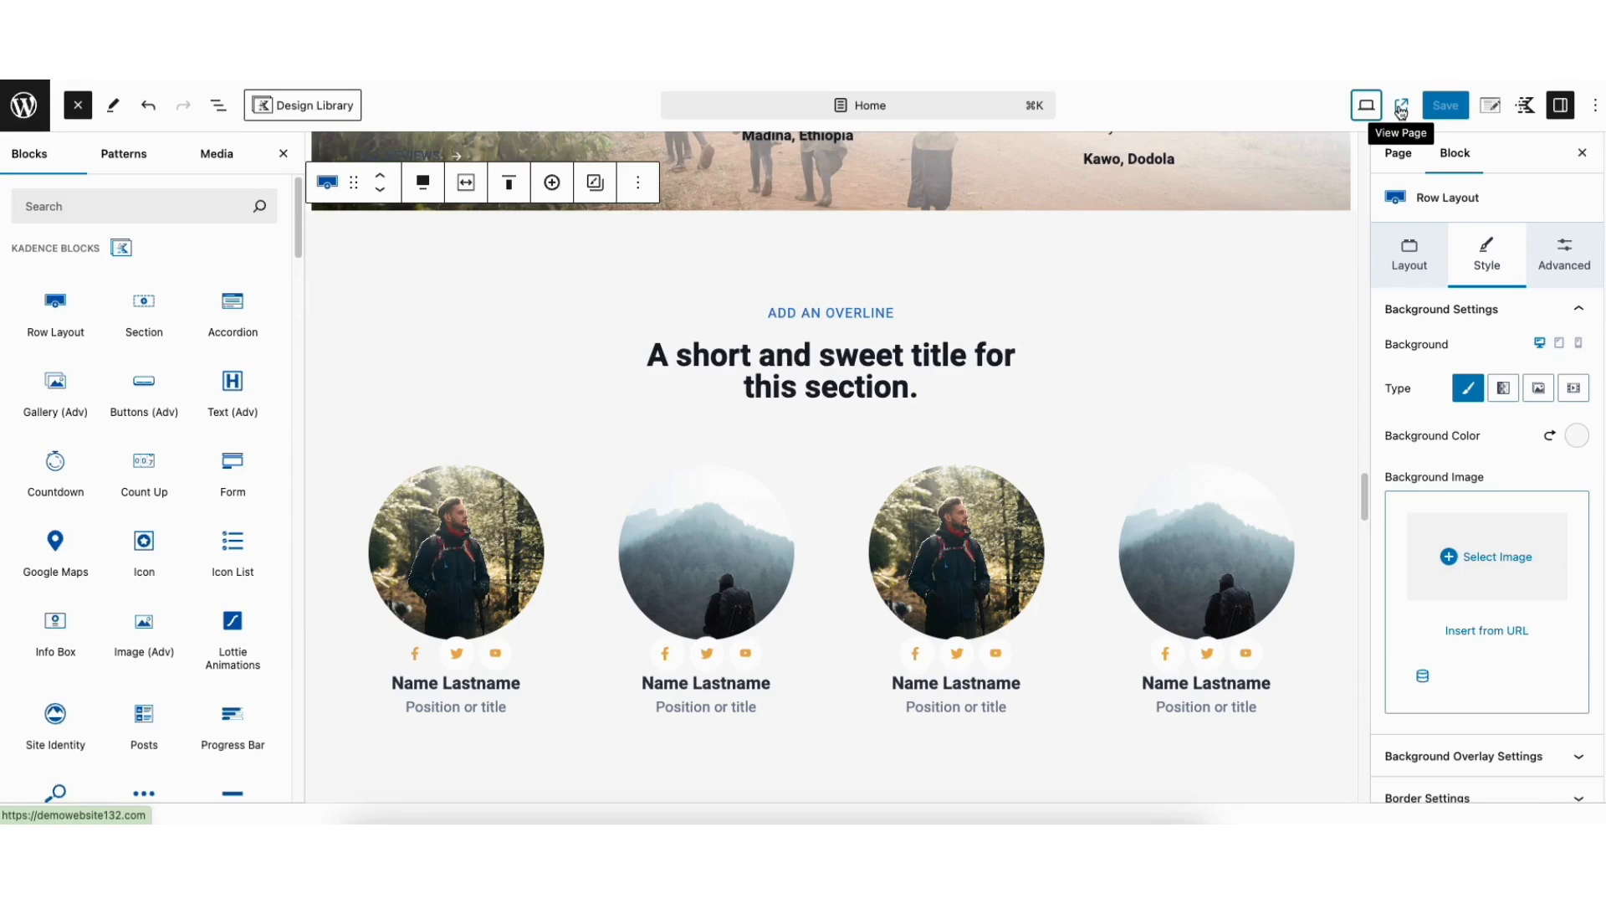
Undo the last change to the home page, redo it, and save the page again
left_click(148, 106)
left_click(185, 106)
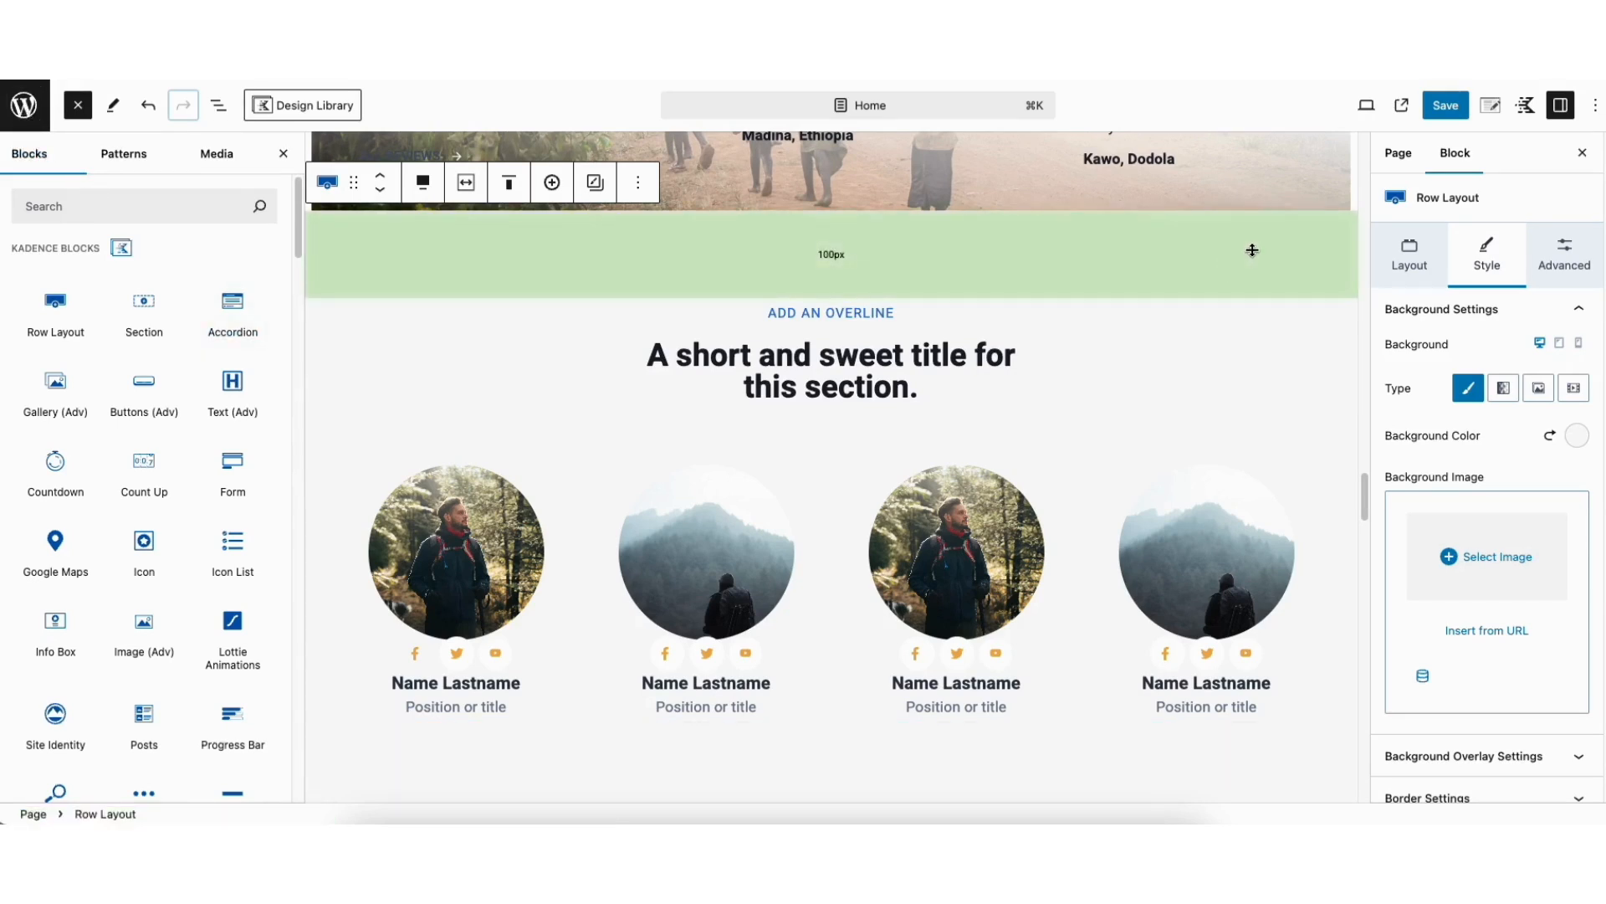
left_click(1443, 108)
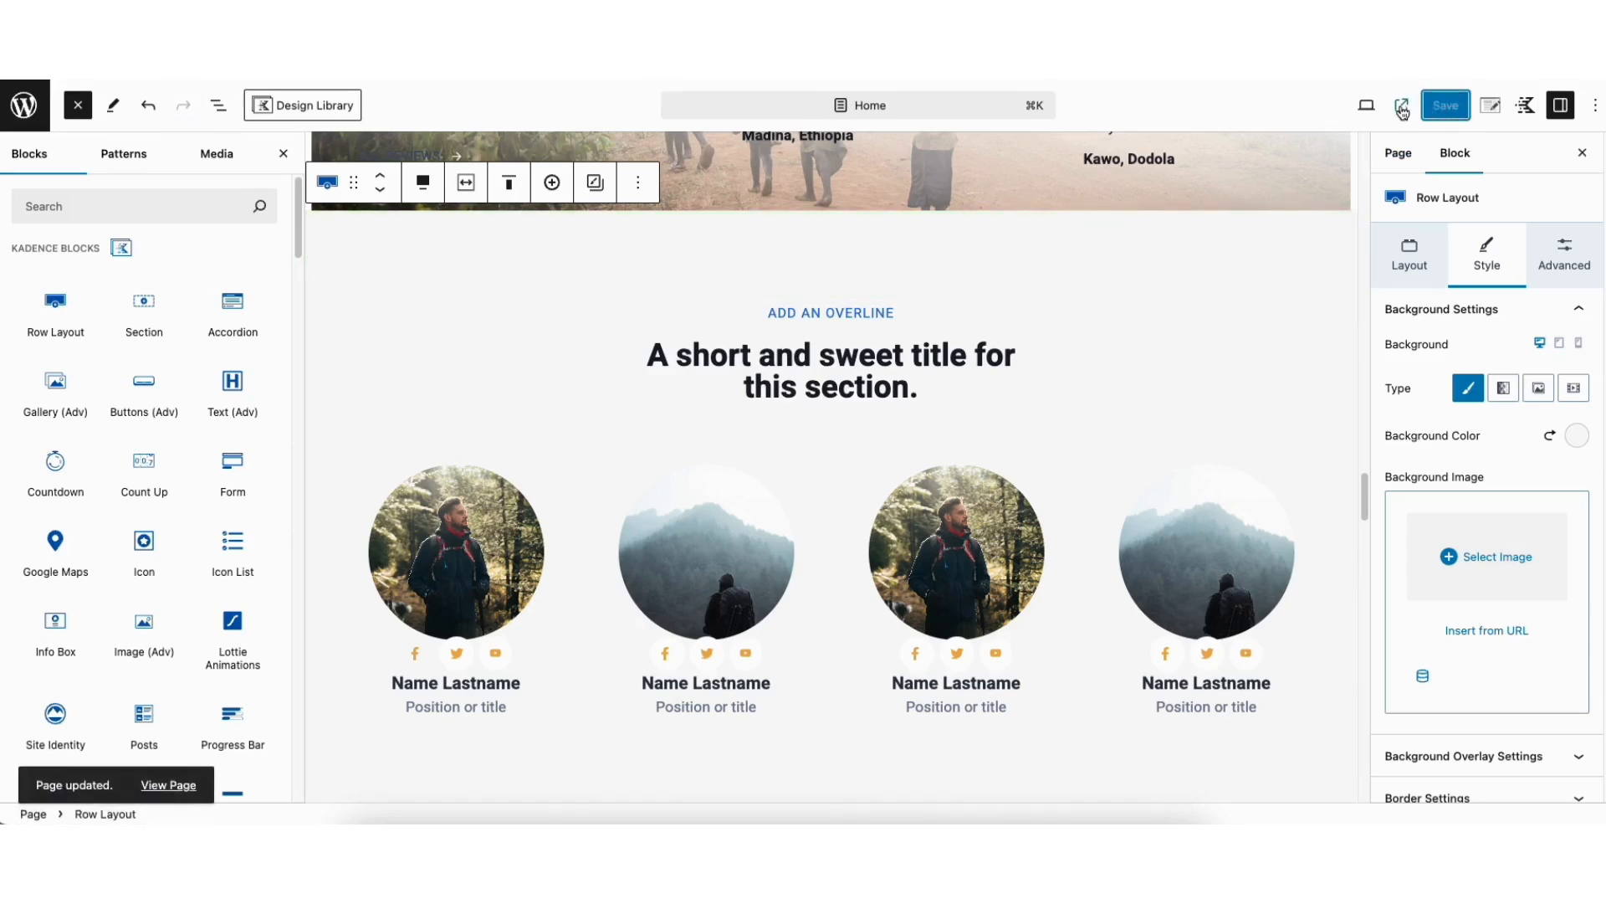
View the live site, go to its Contact page and open that page for editing
left_click(1402, 107)
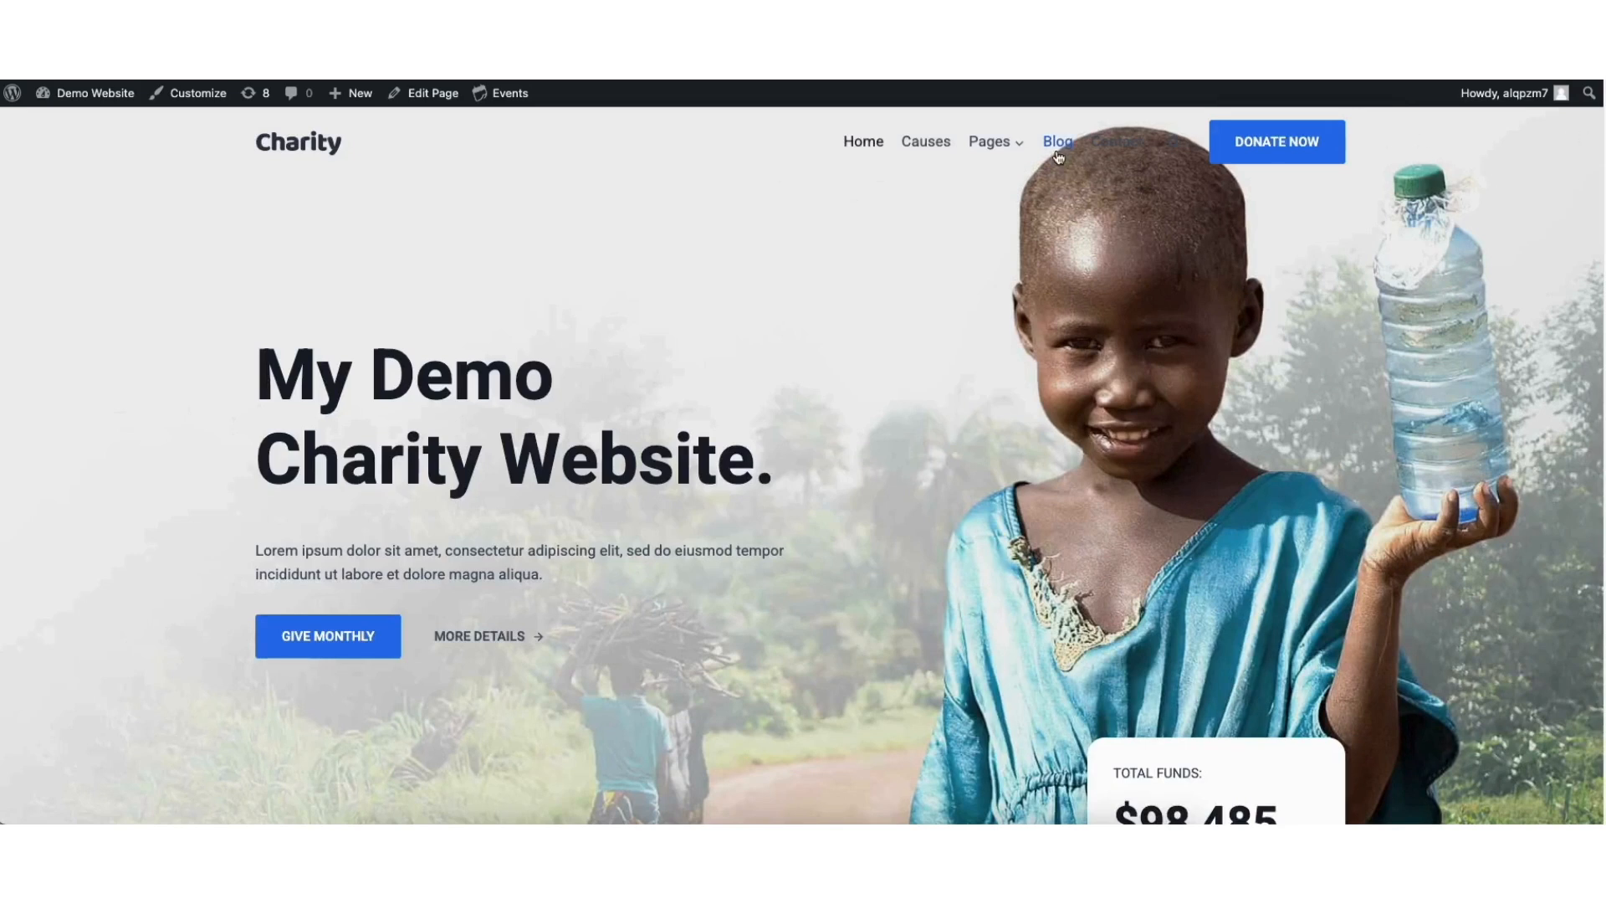
left_click(1118, 144)
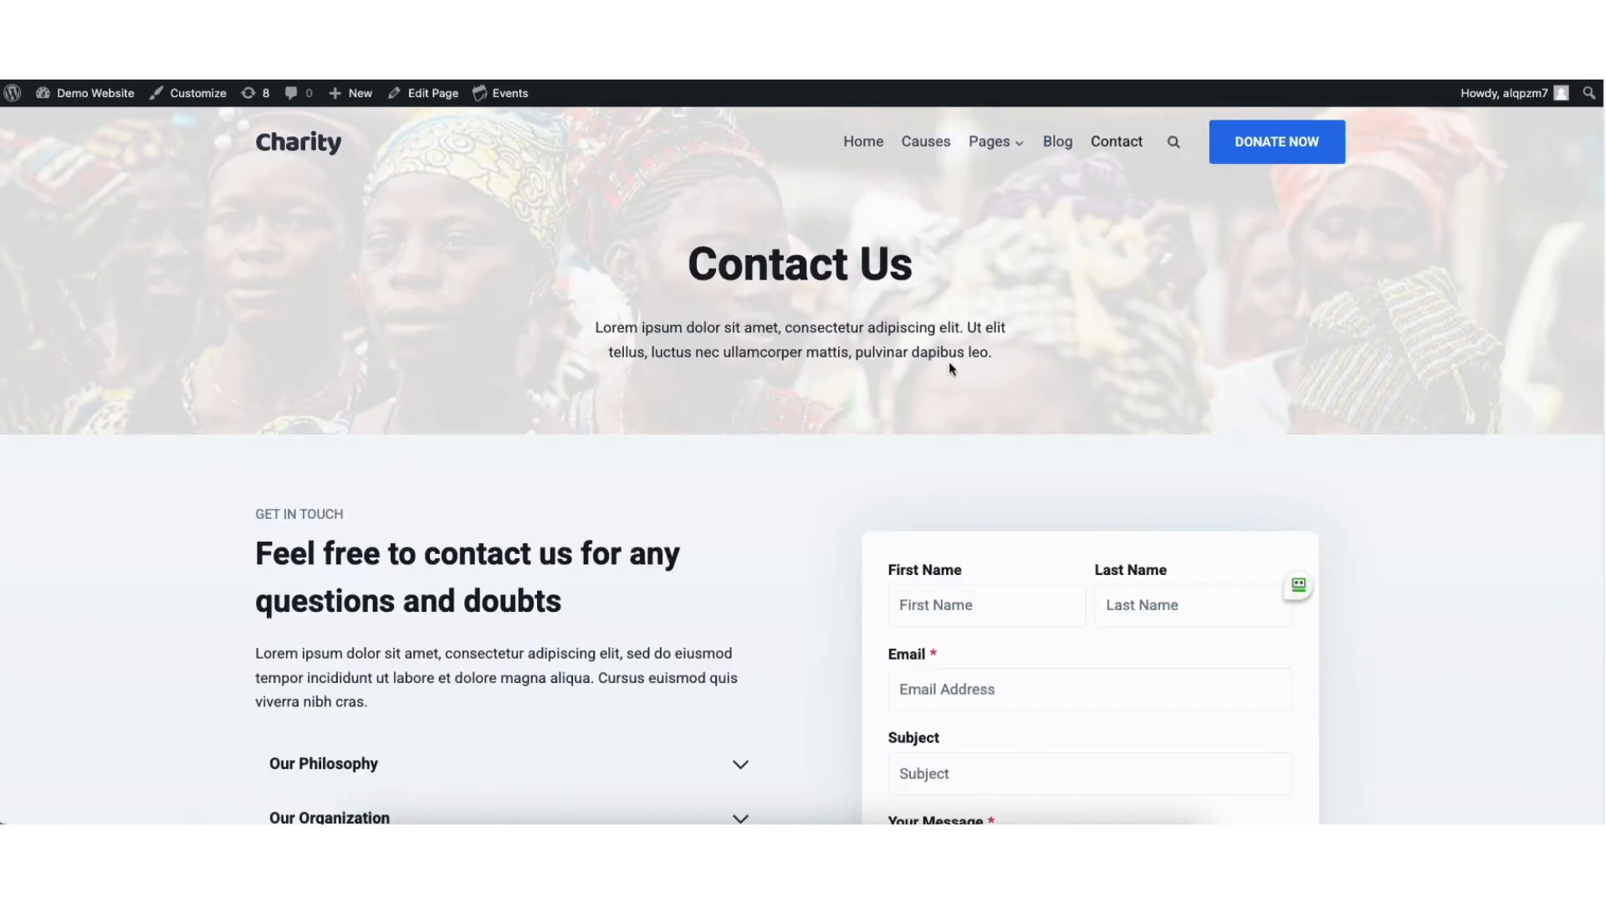
left_click(425, 95)
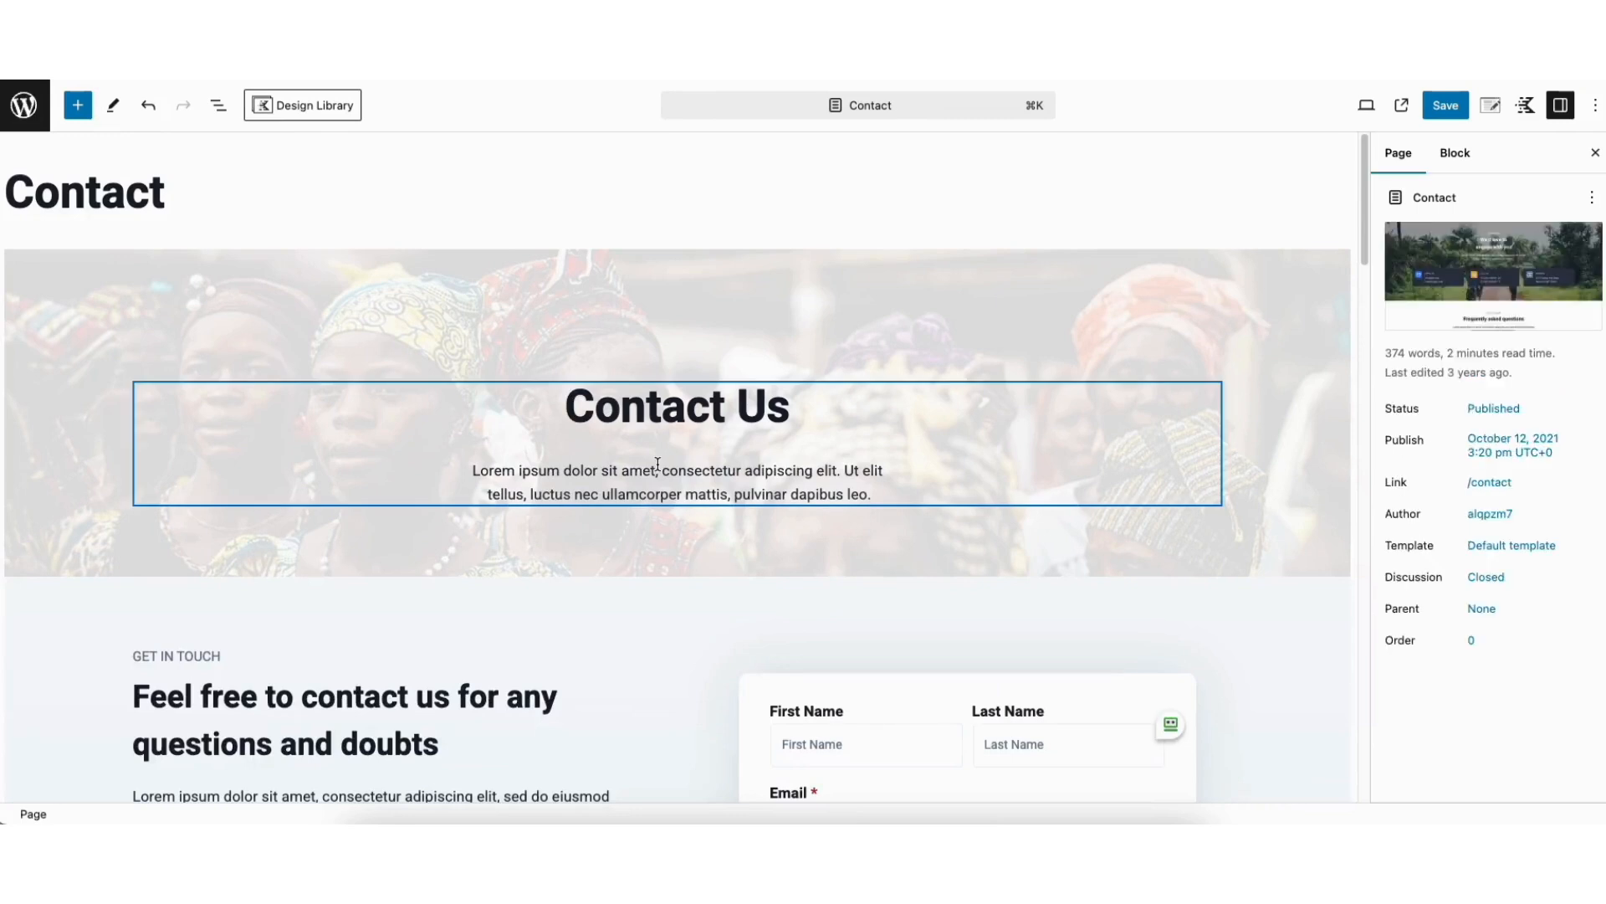
Select the Google Maps block near the end of the Contact page and set its zoom to 8
left_click_drag(1362, 200, 1265, 682)
mouse_move(373, 293)
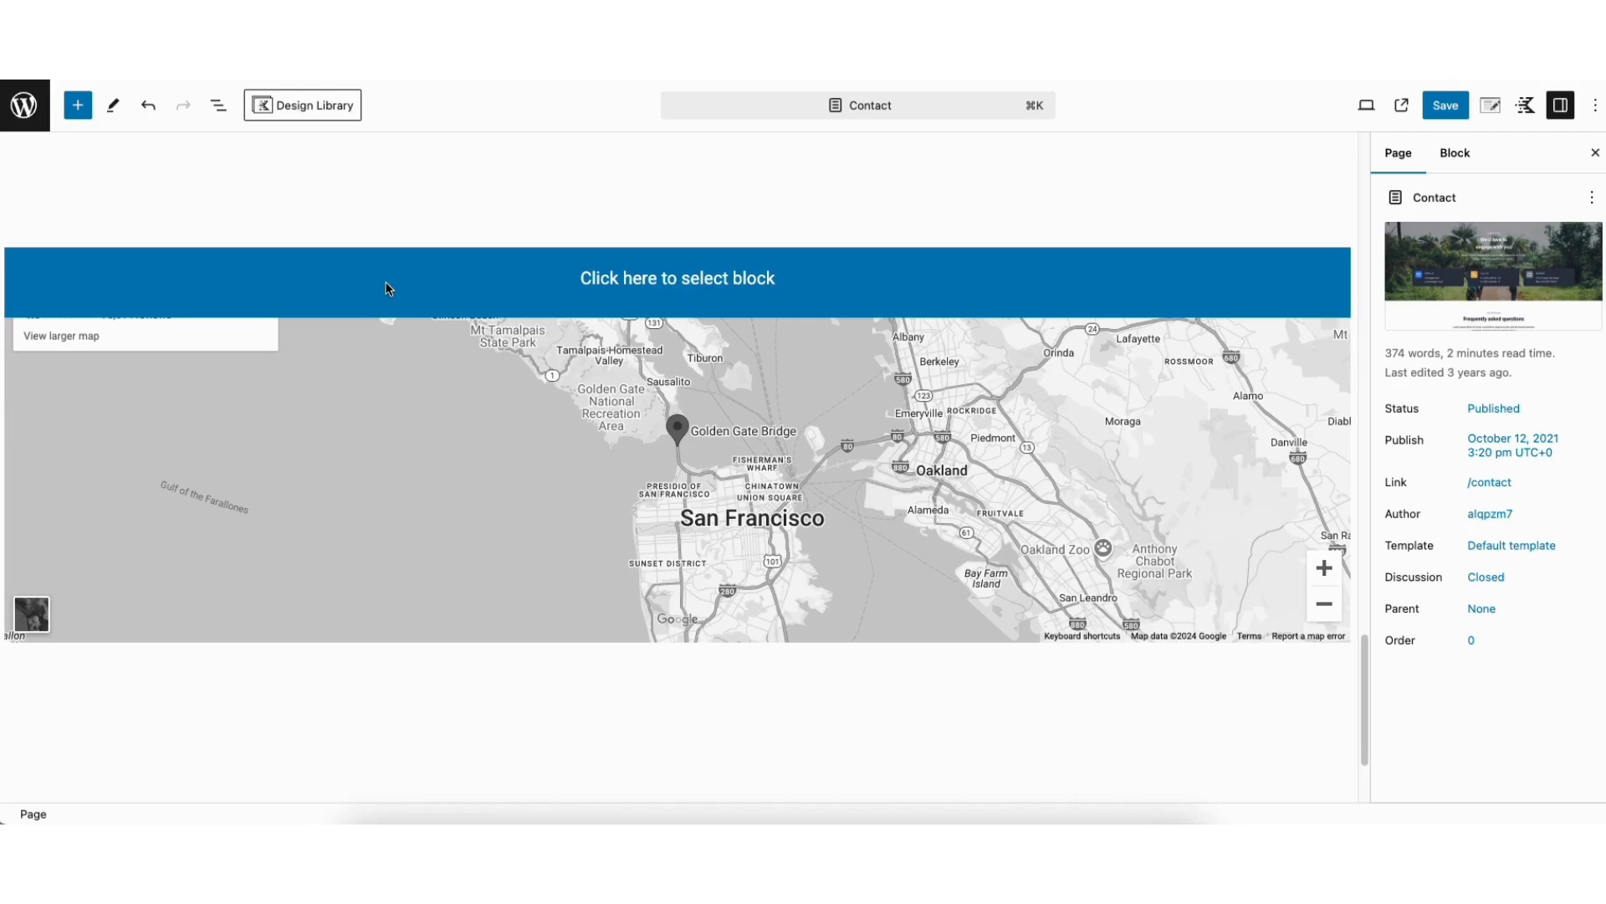
left_click(386, 289)
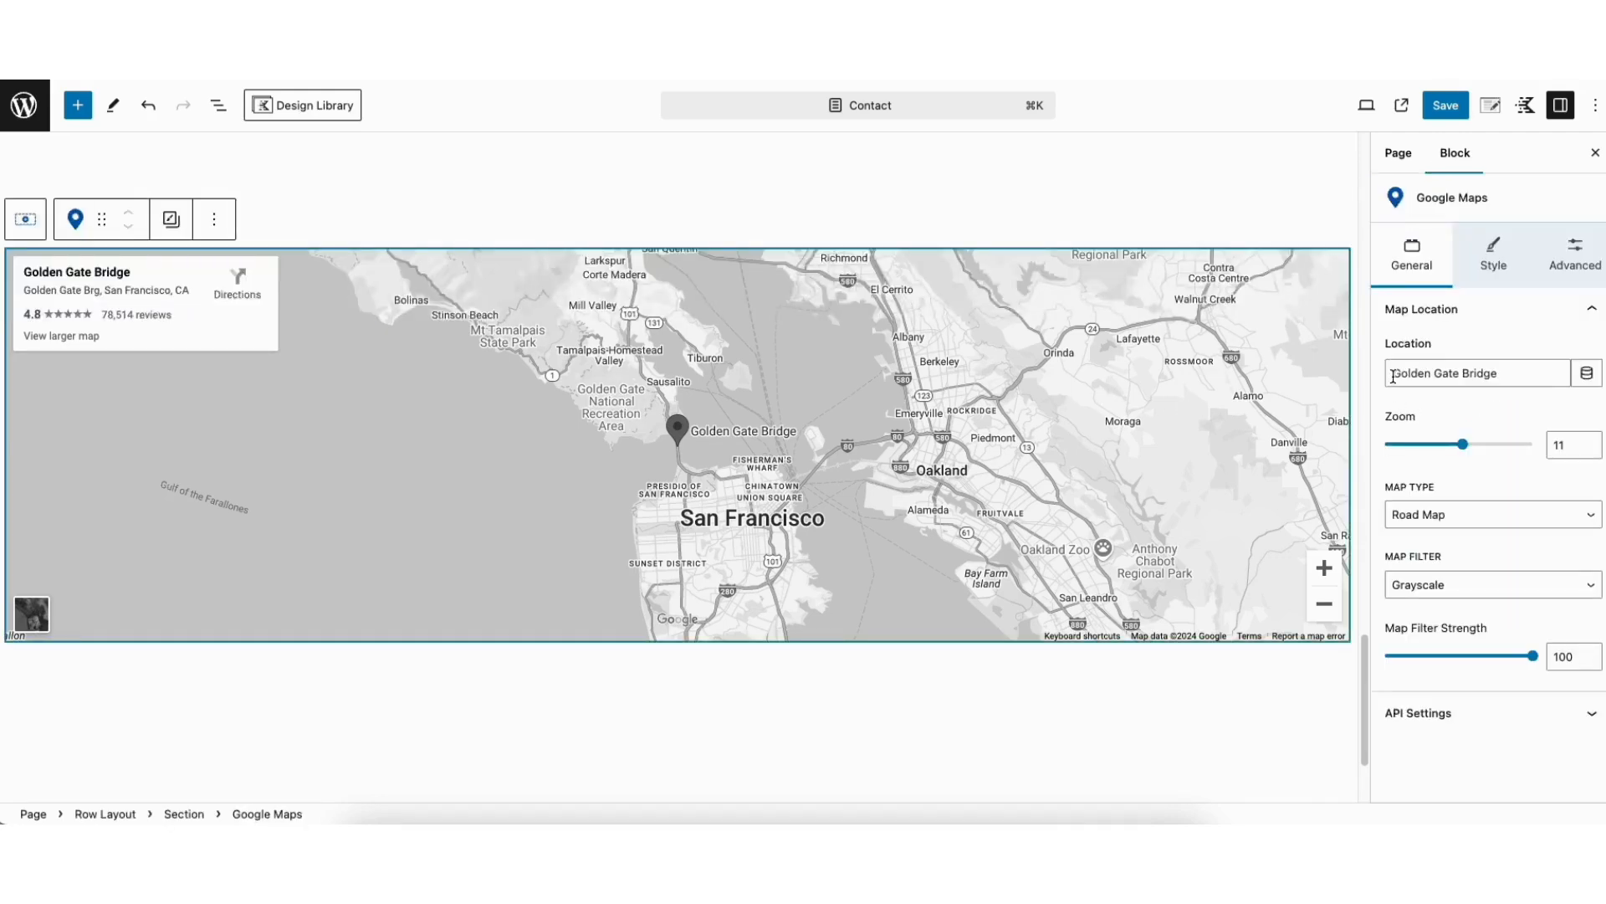
left_click_drag(1391, 373, 1462, 373)
left_click(1453, 412)
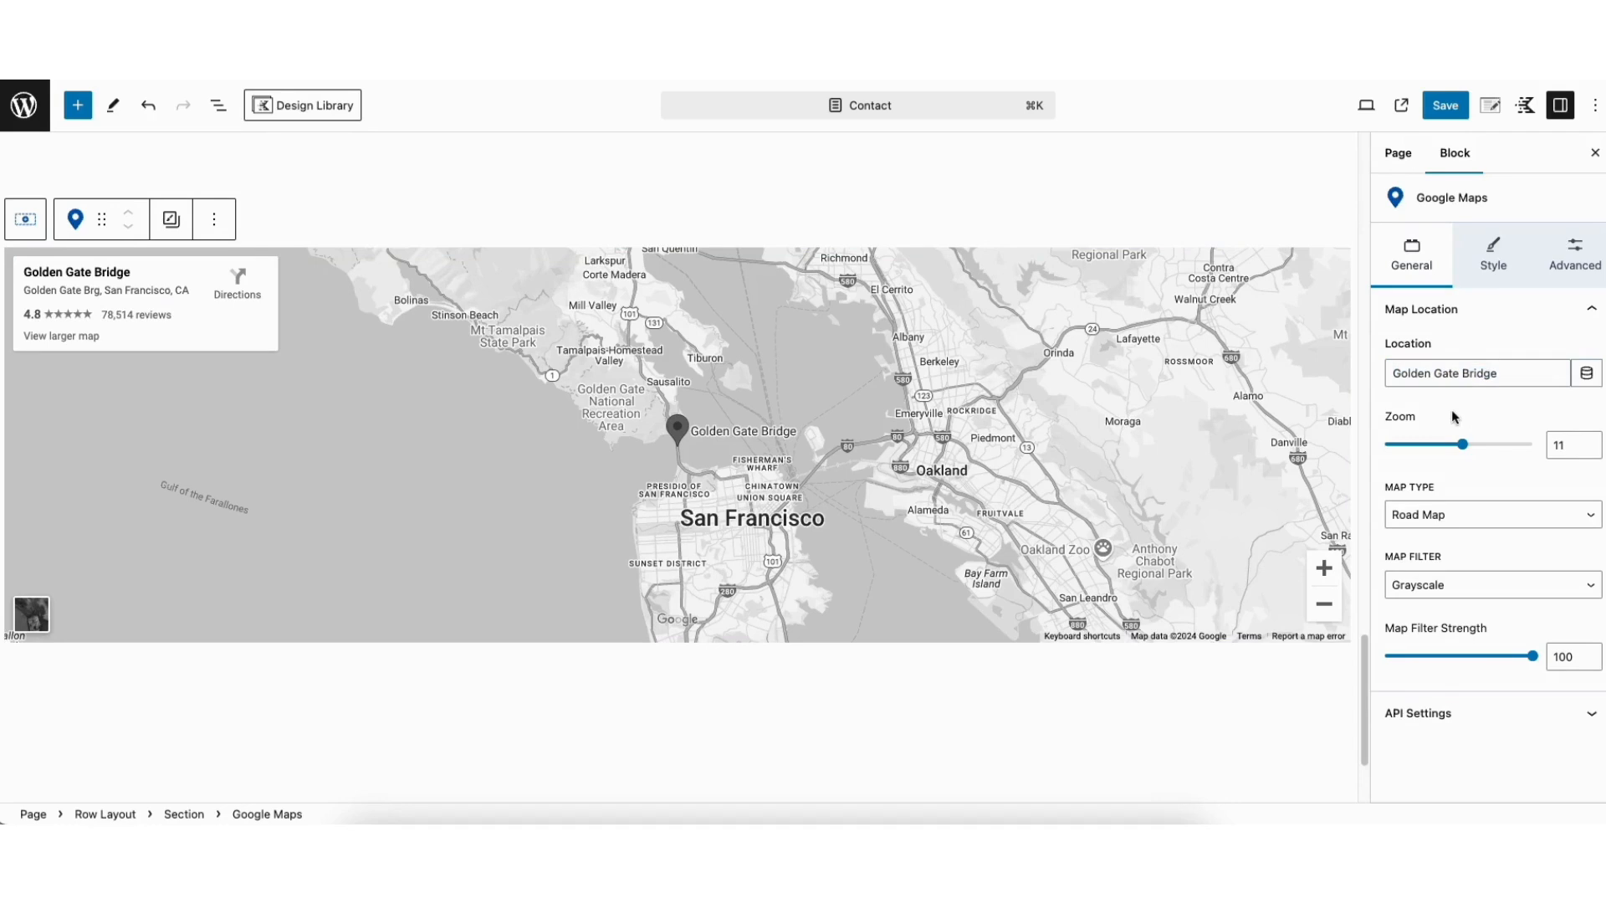
left_click_drag(1464, 447, 1442, 449)
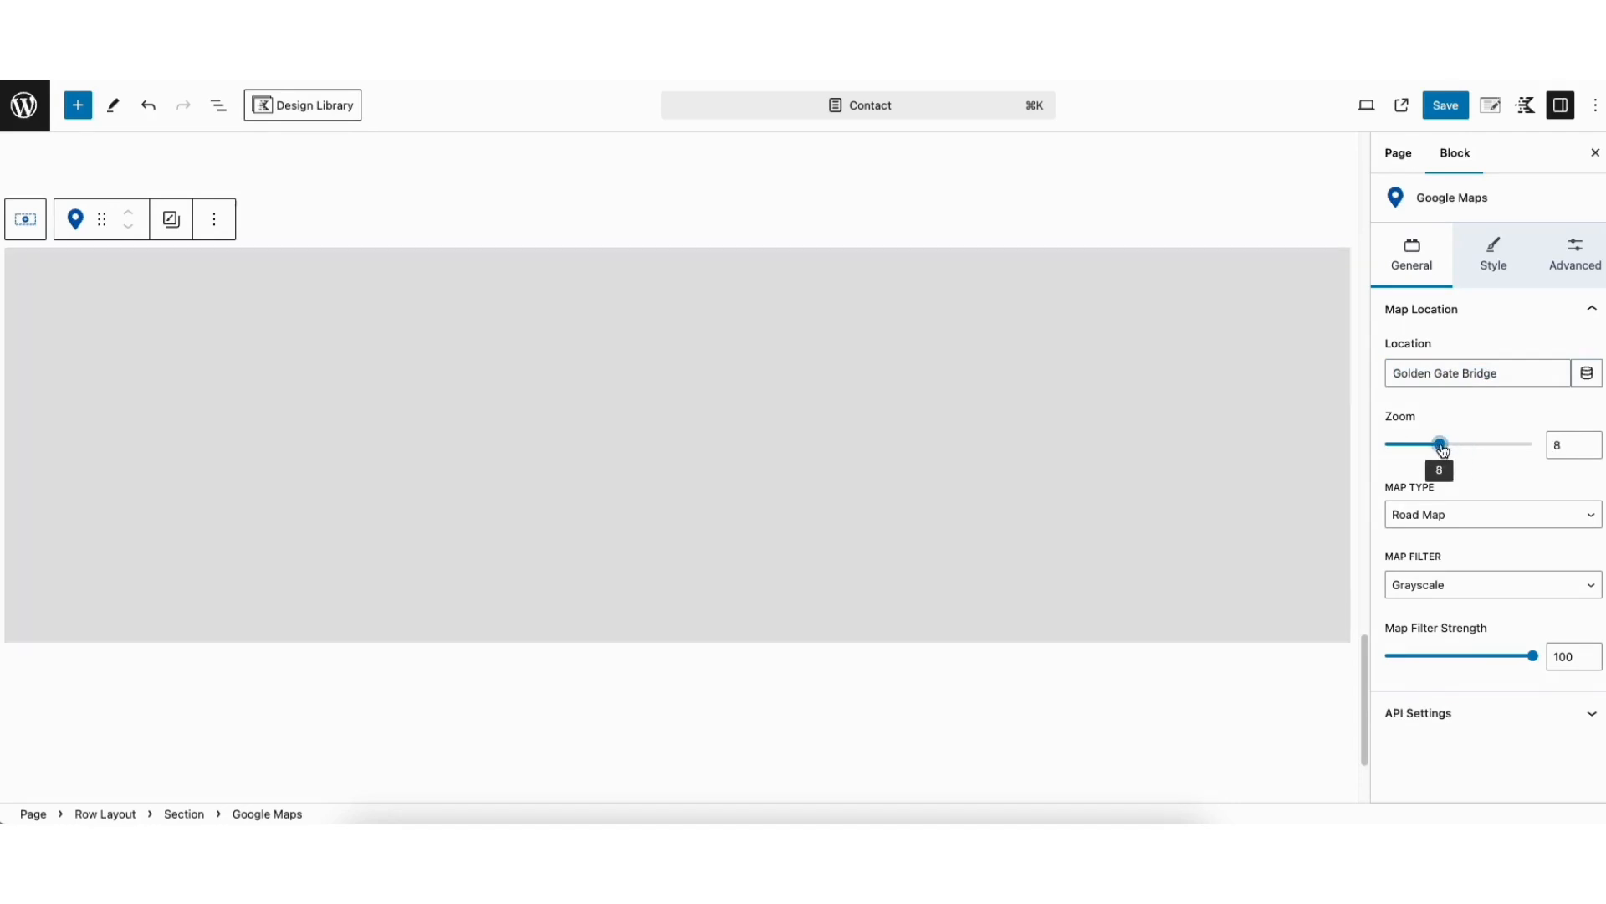
Check the map type and map filter options, keeping Road Map, Grayscale and a filter strength of 100
left_click(1430, 516)
left_click(1431, 518)
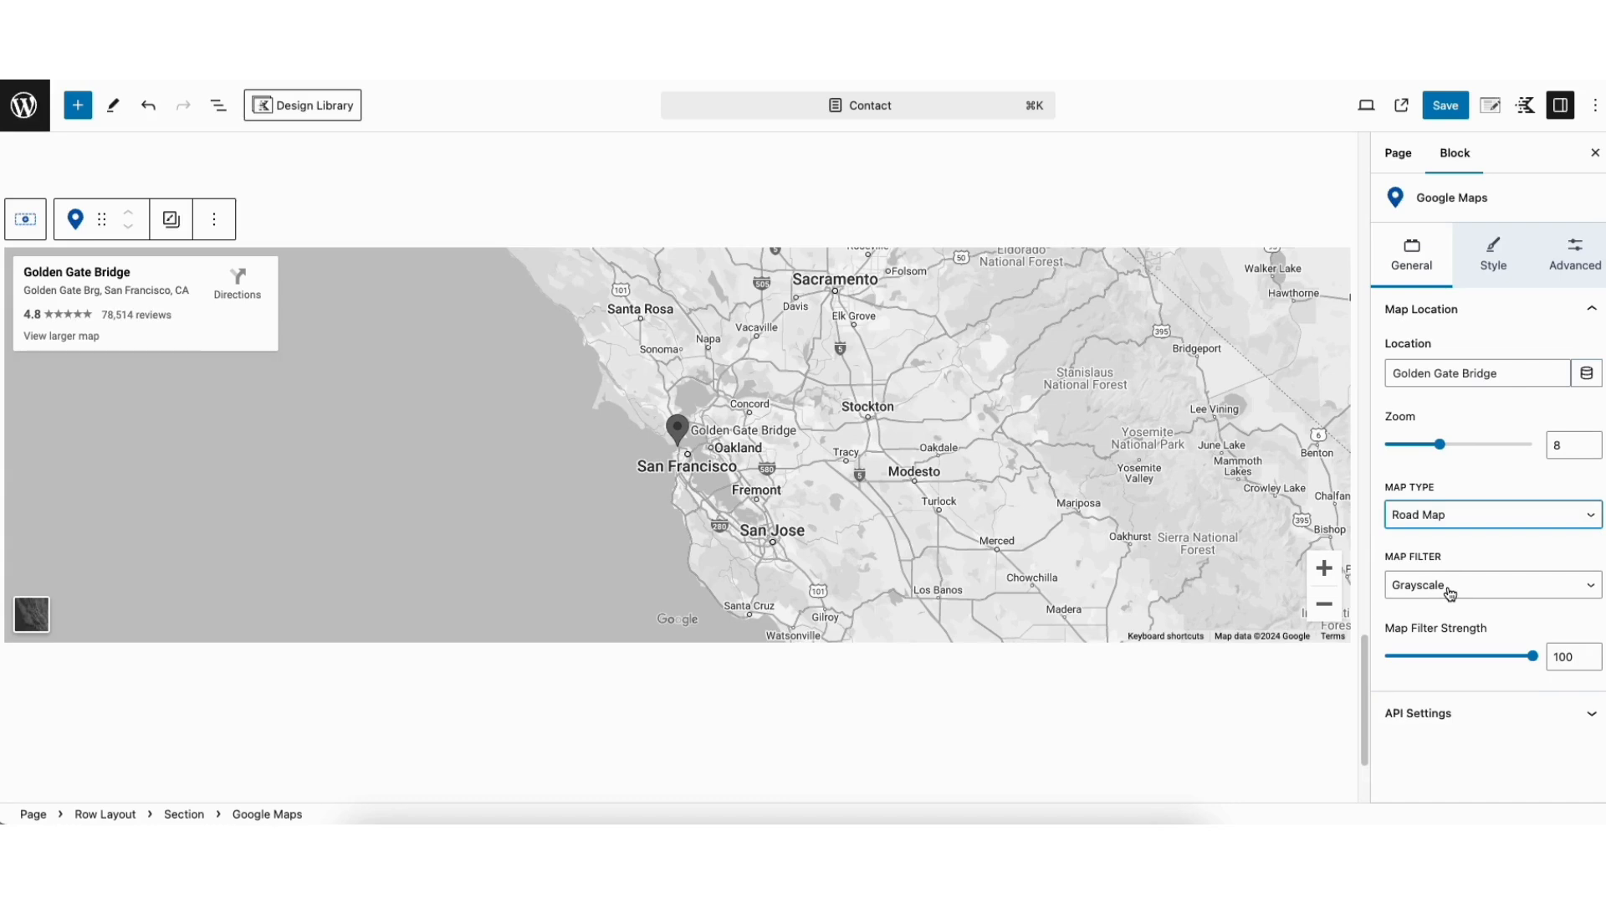
left_click(1450, 591)
left_click(1450, 589)
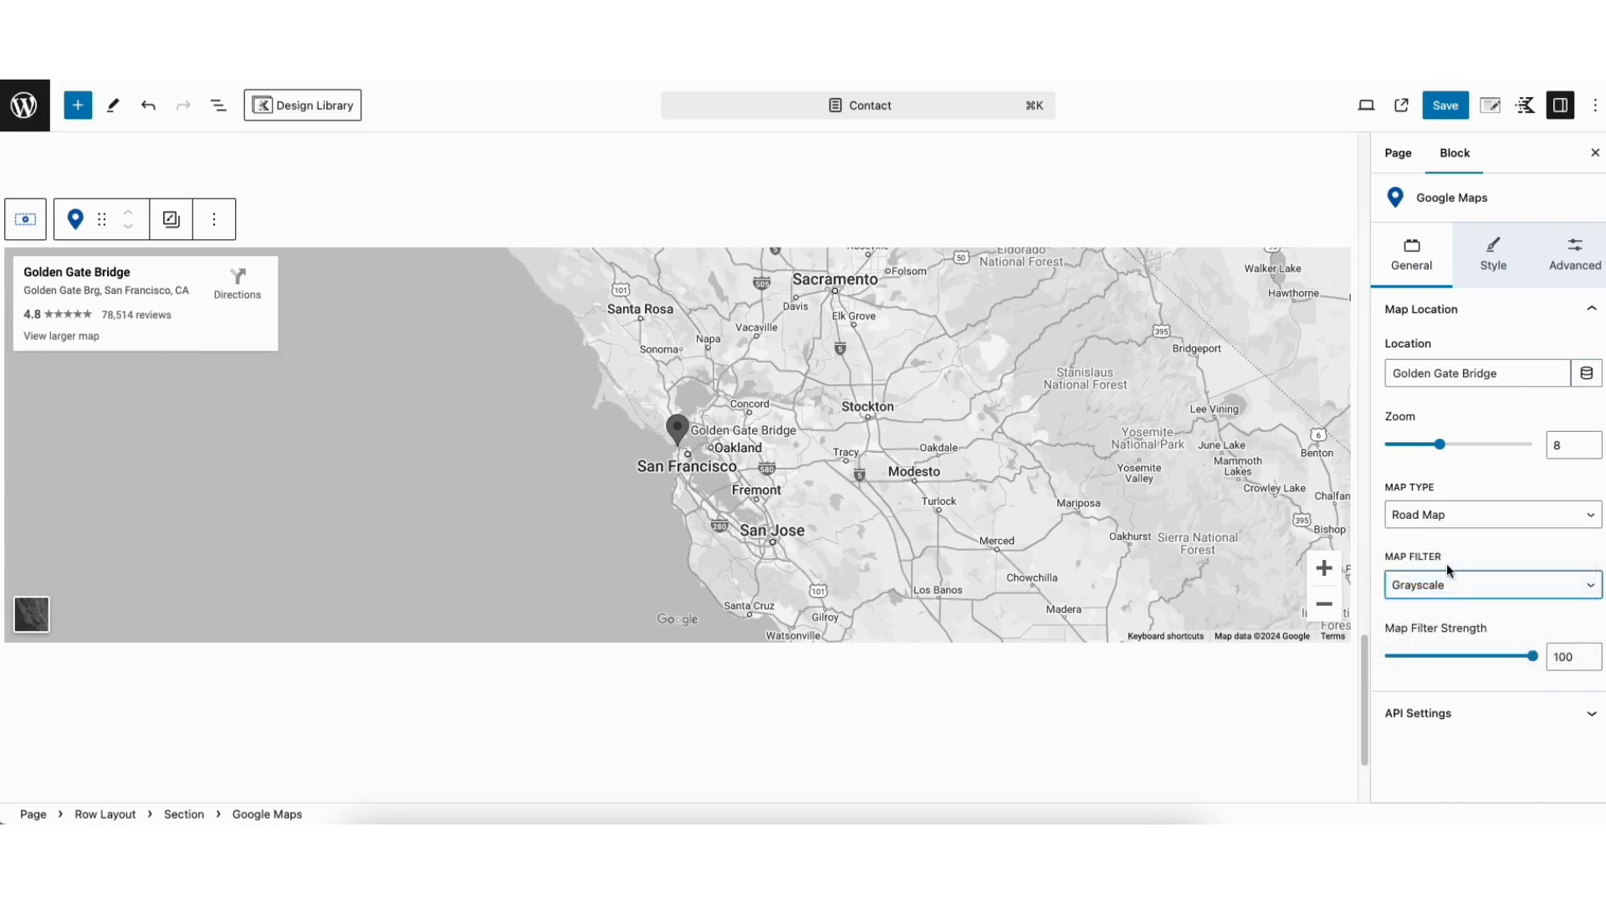
mouse_move(1520, 655)
left_mouse_down()
mouse_move(1481, 661)
mouse_move(1535, 667)
left_mouse_up()
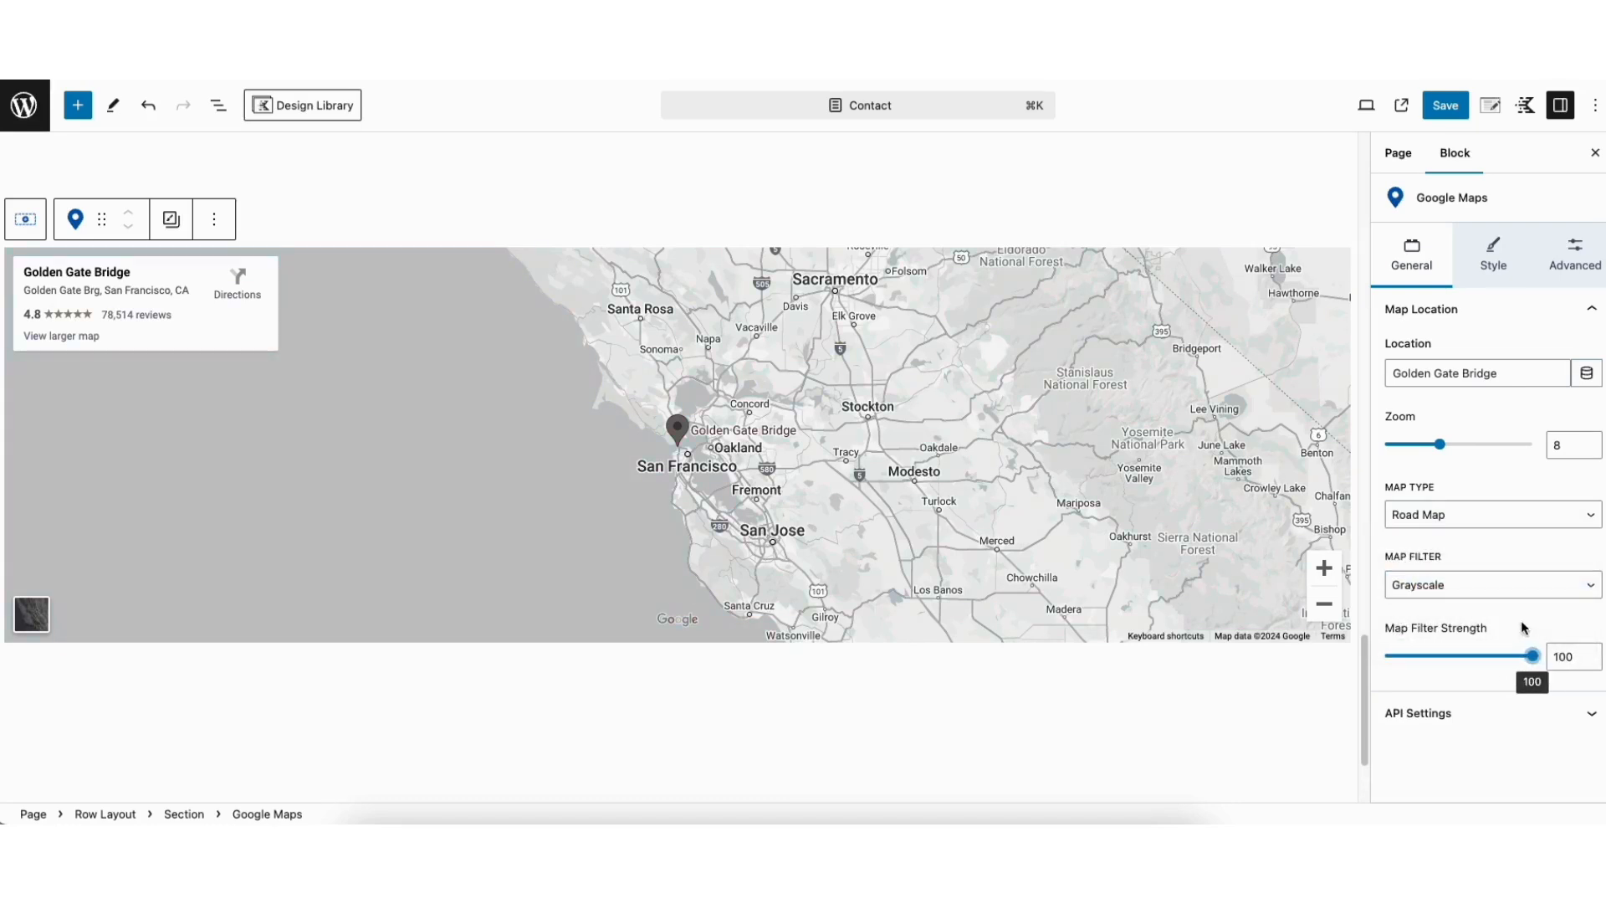
Set the Google Maps block's container height to 503 px
left_click(1488, 265)
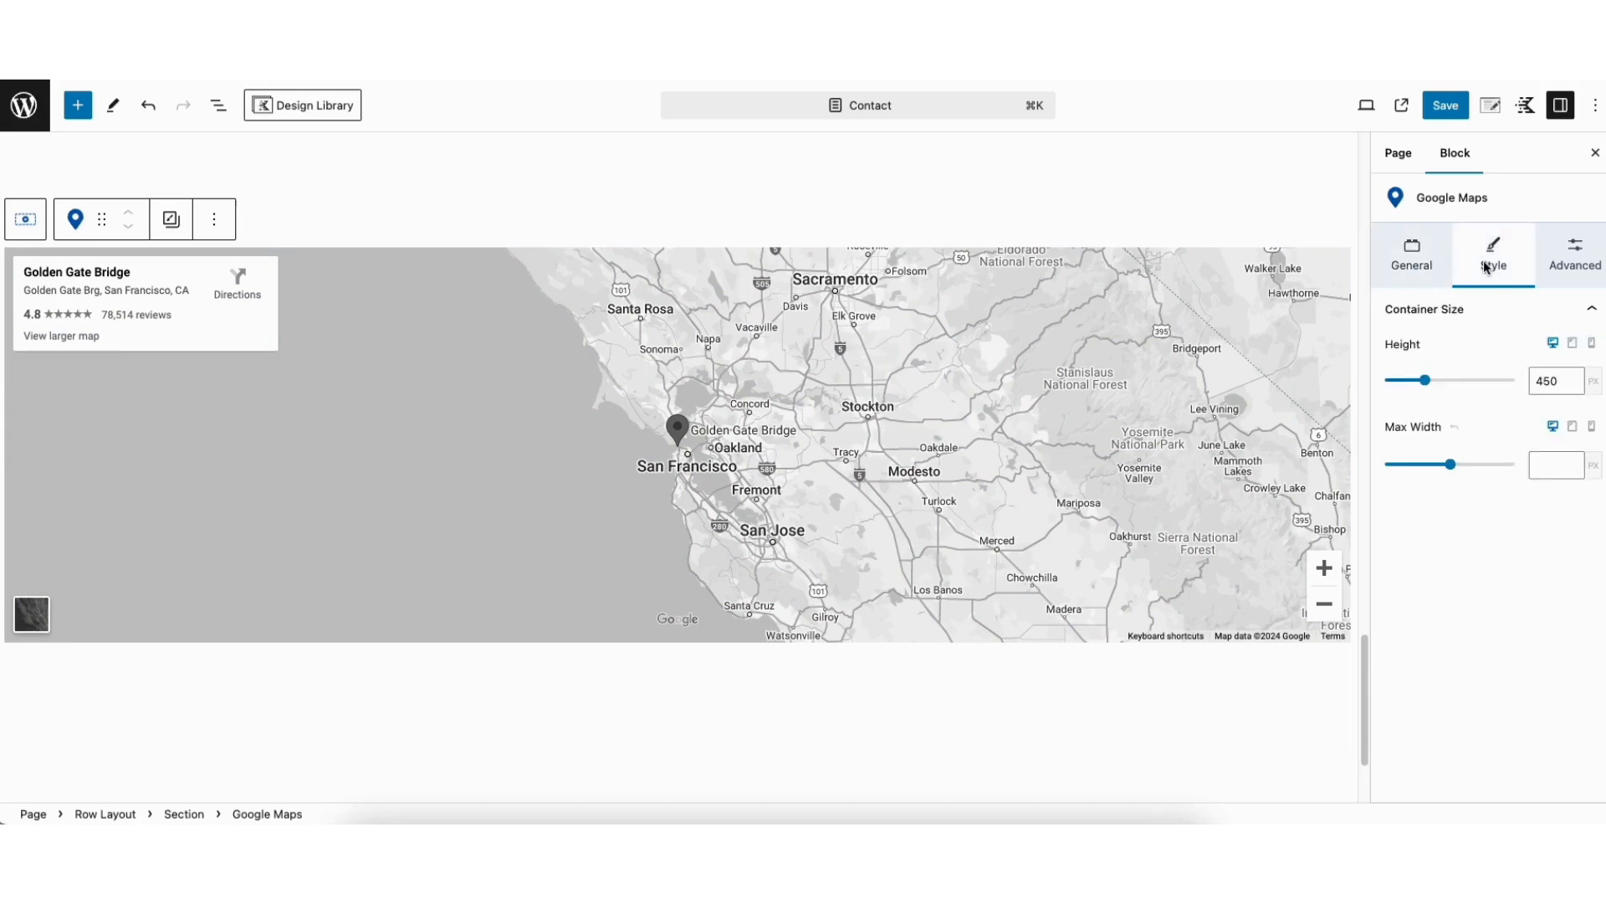
left_click_drag(1426, 382, 1432, 385)
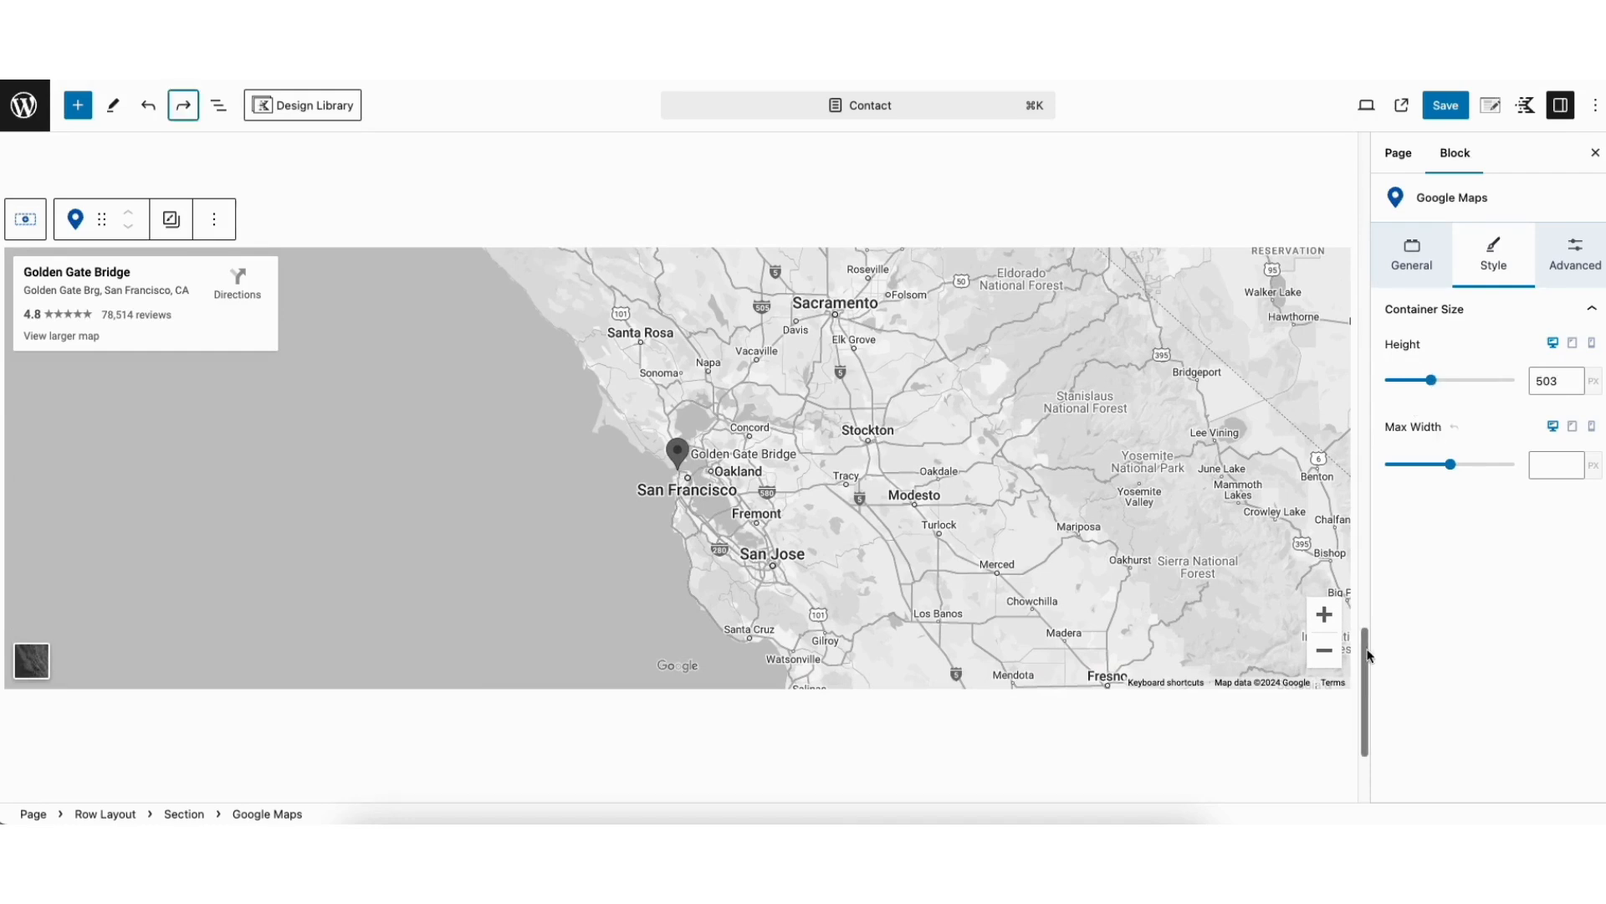
Select the contact form's First Name field, keep its field type as Text and make the field required
left_click_drag(1366, 656, 1325, 228)
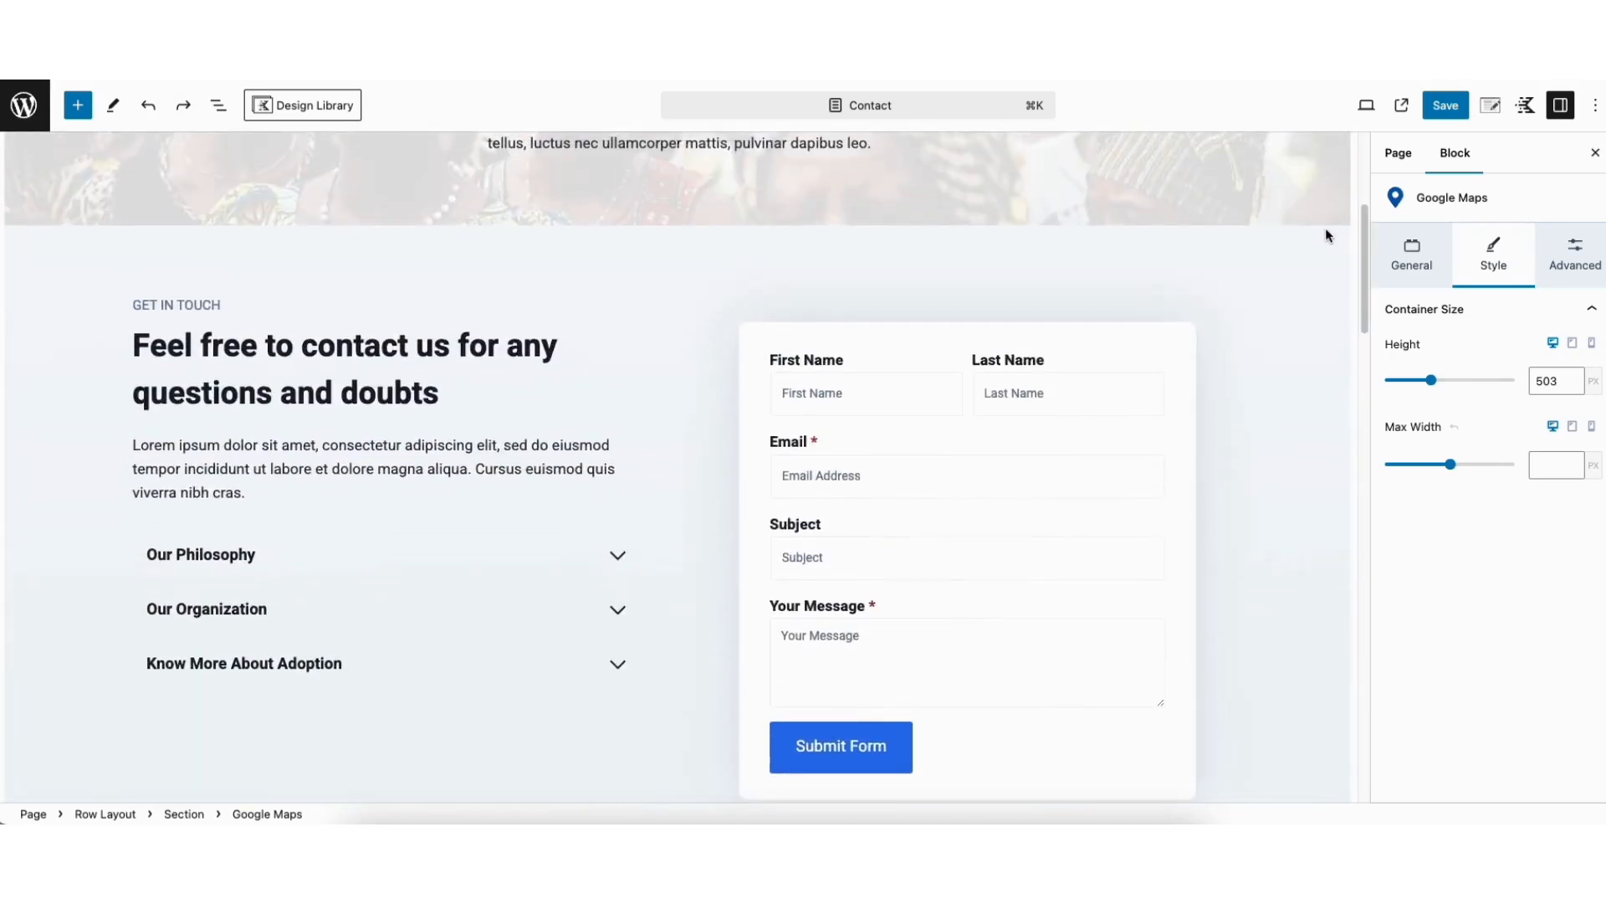
left_click(808, 381)
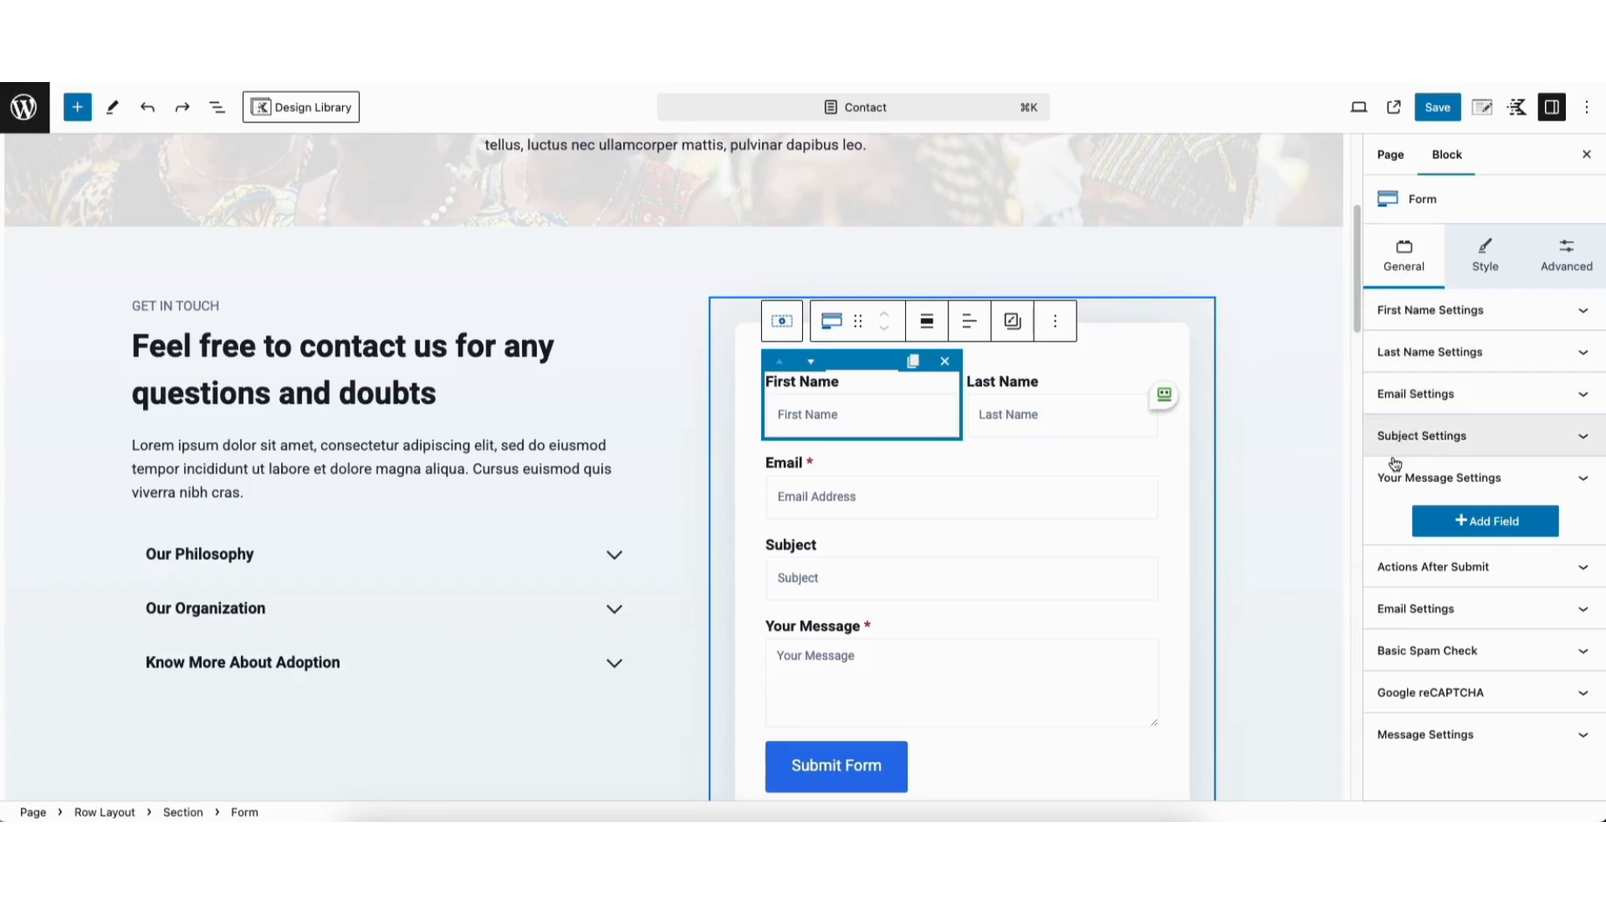
left_click(1410, 309)
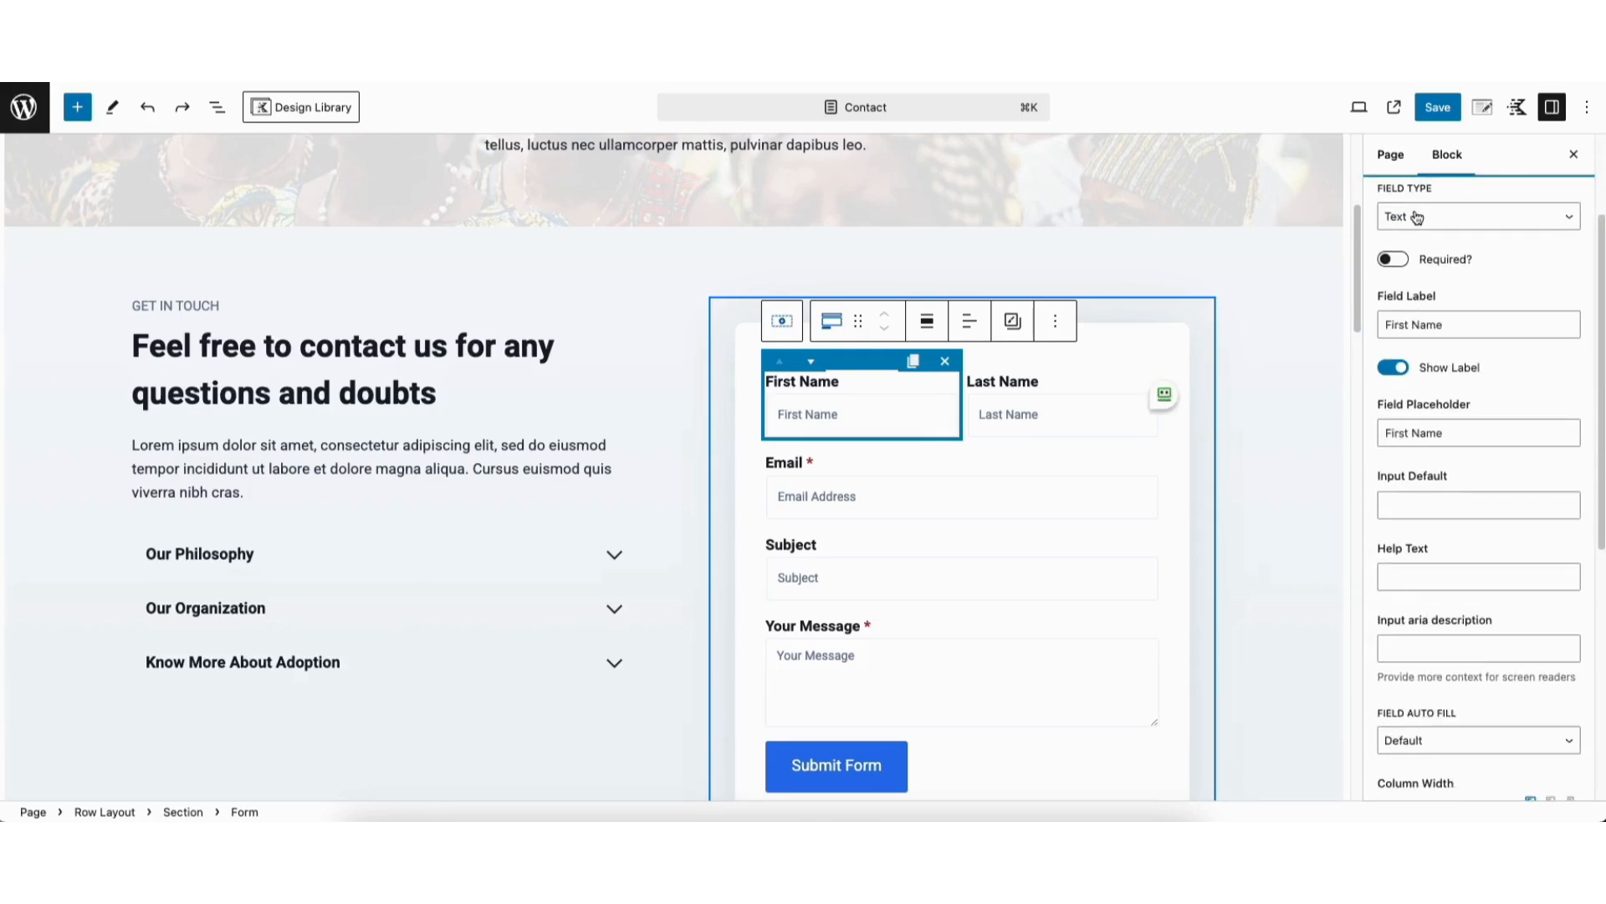
left_click(1450, 219)
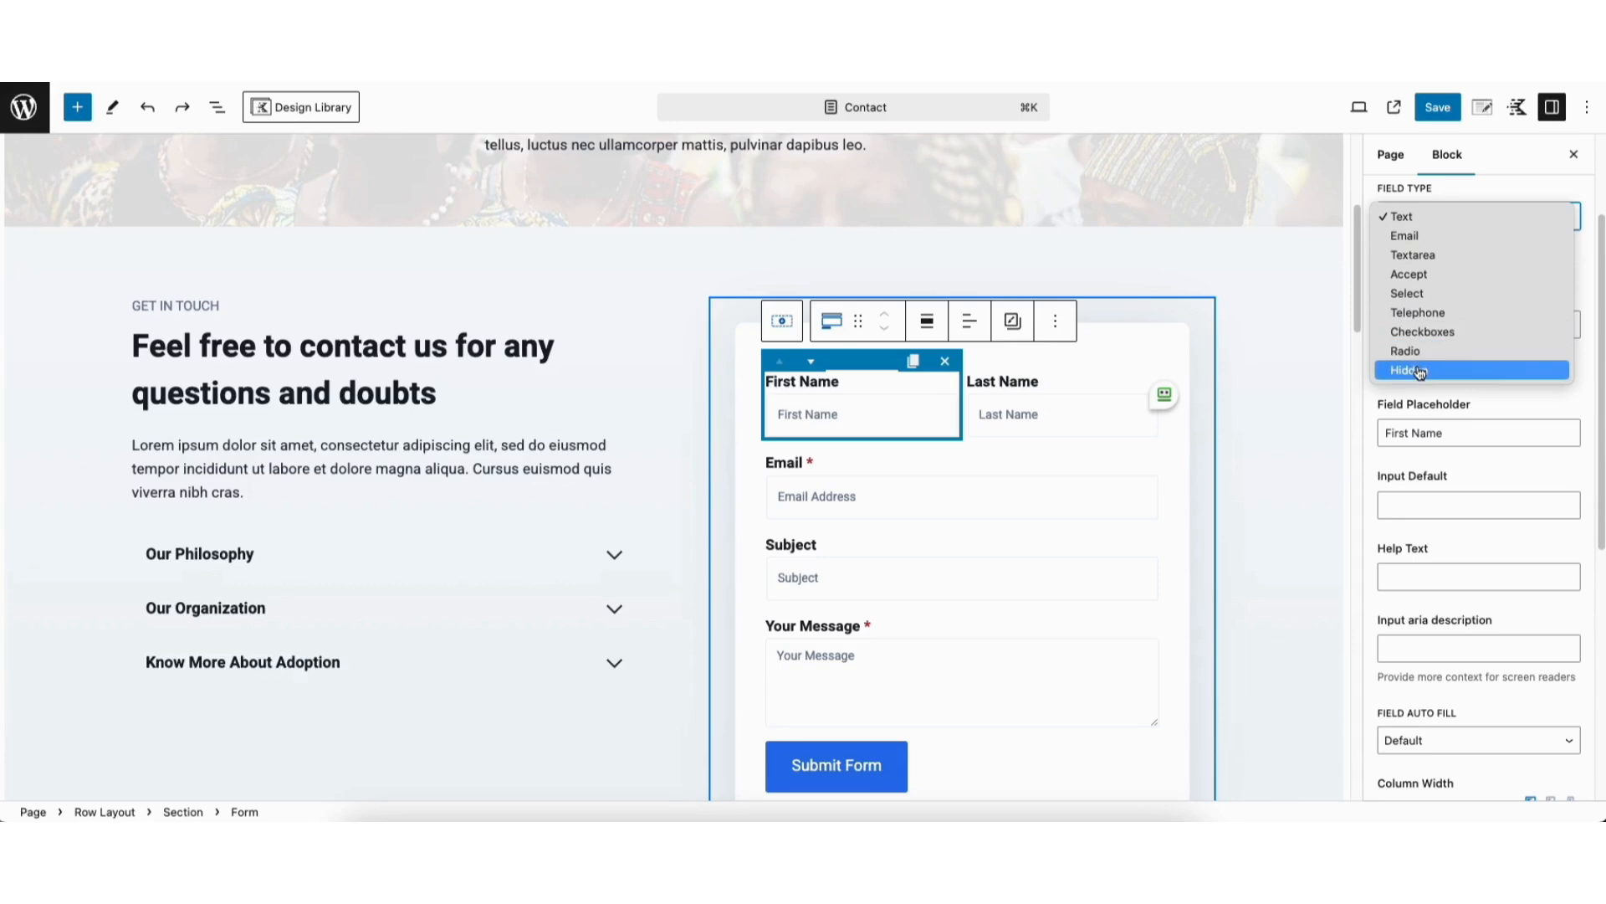
left_click(1415, 217)
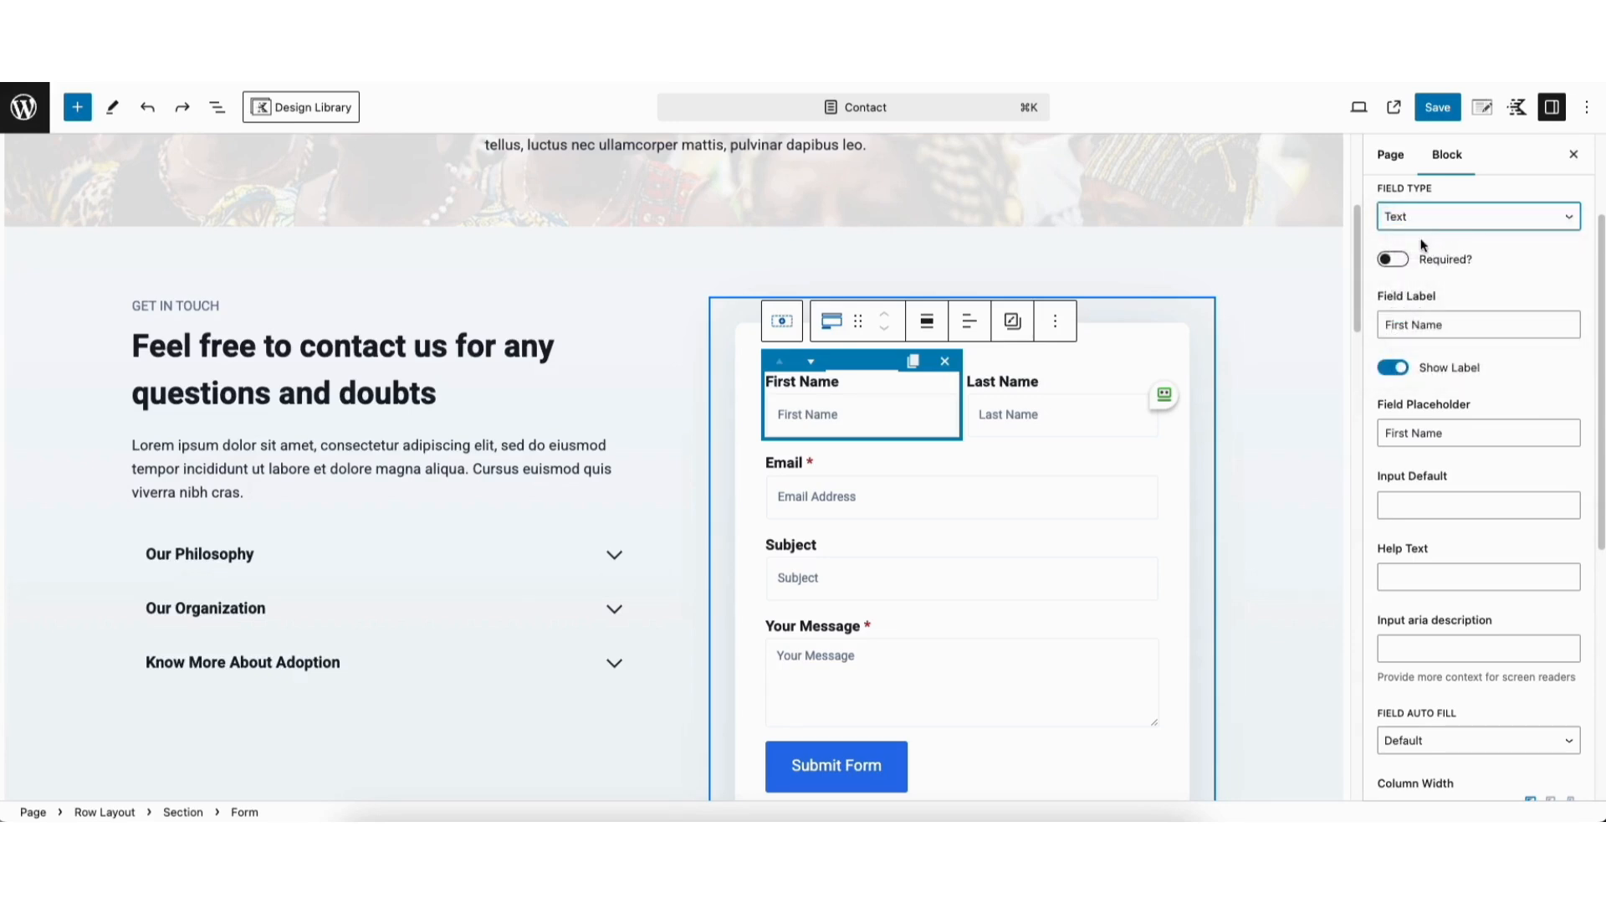
left_click(1393, 260)
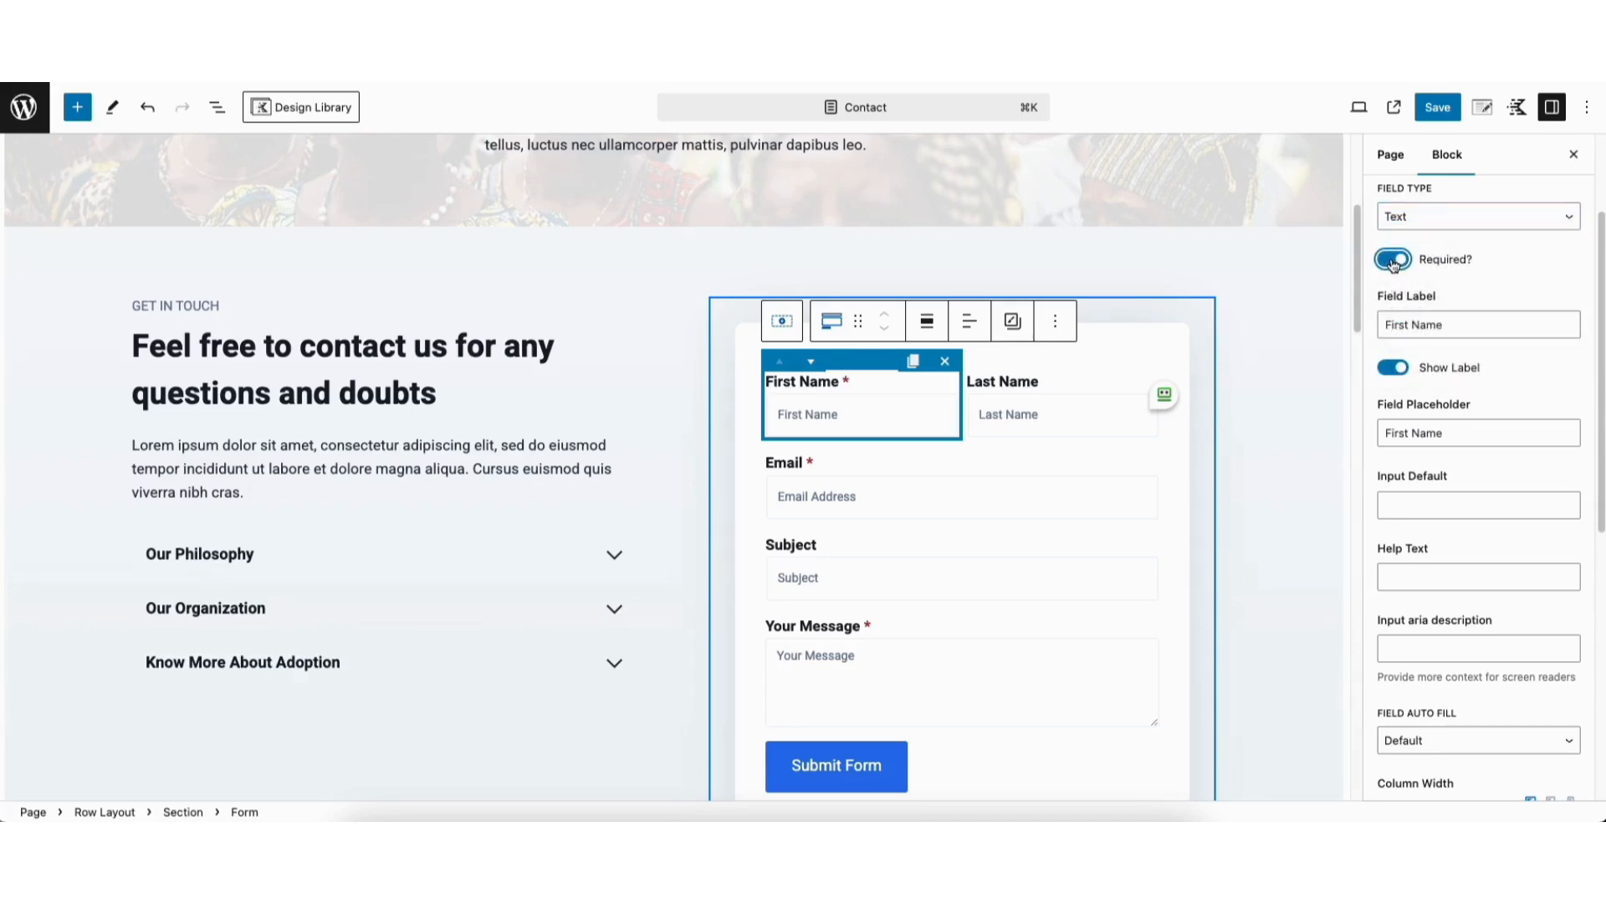
Make the First Name field optional, try a column width of 66%, and set the width back to 50%
left_click(1393, 261)
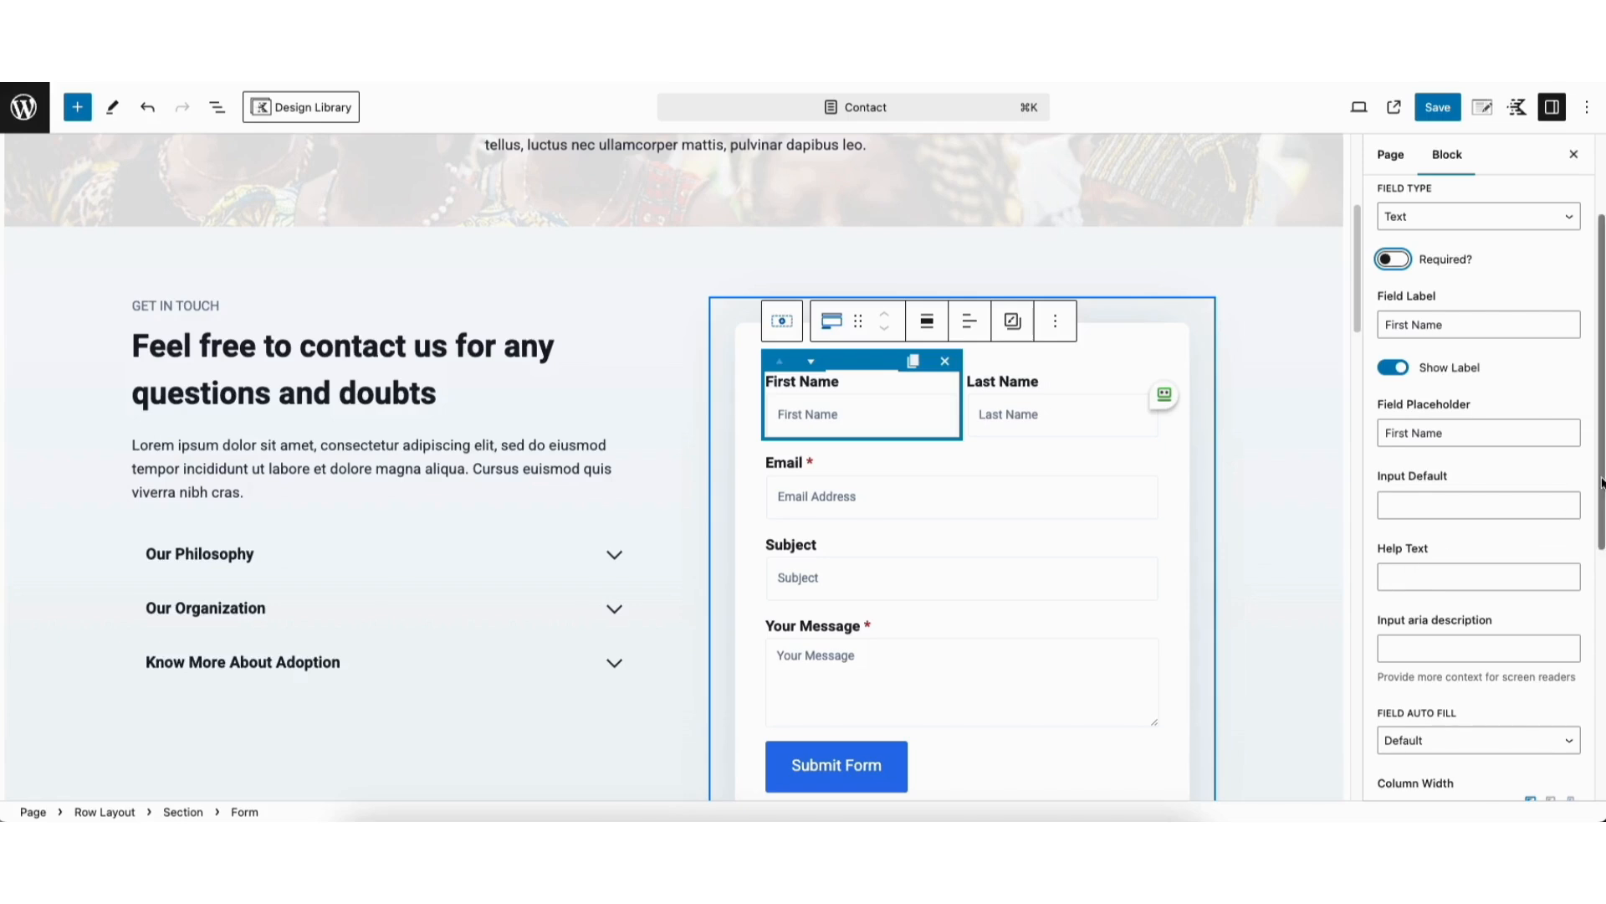
scroll(1412, 580, "down", 4)
left_click(1422, 496)
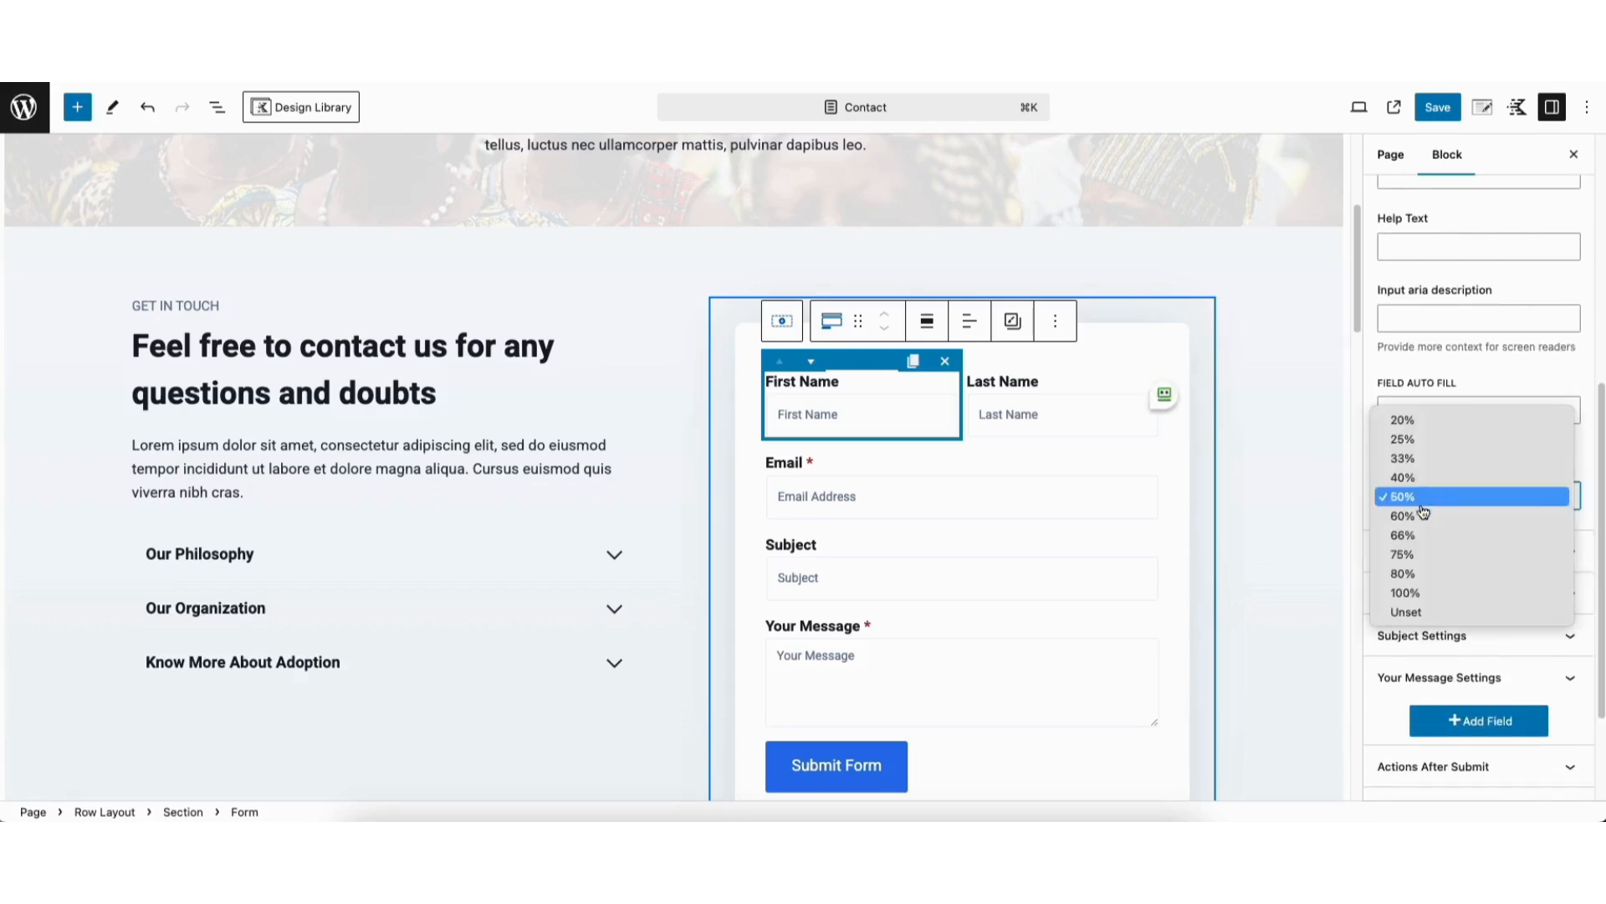
left_click(1414, 535)
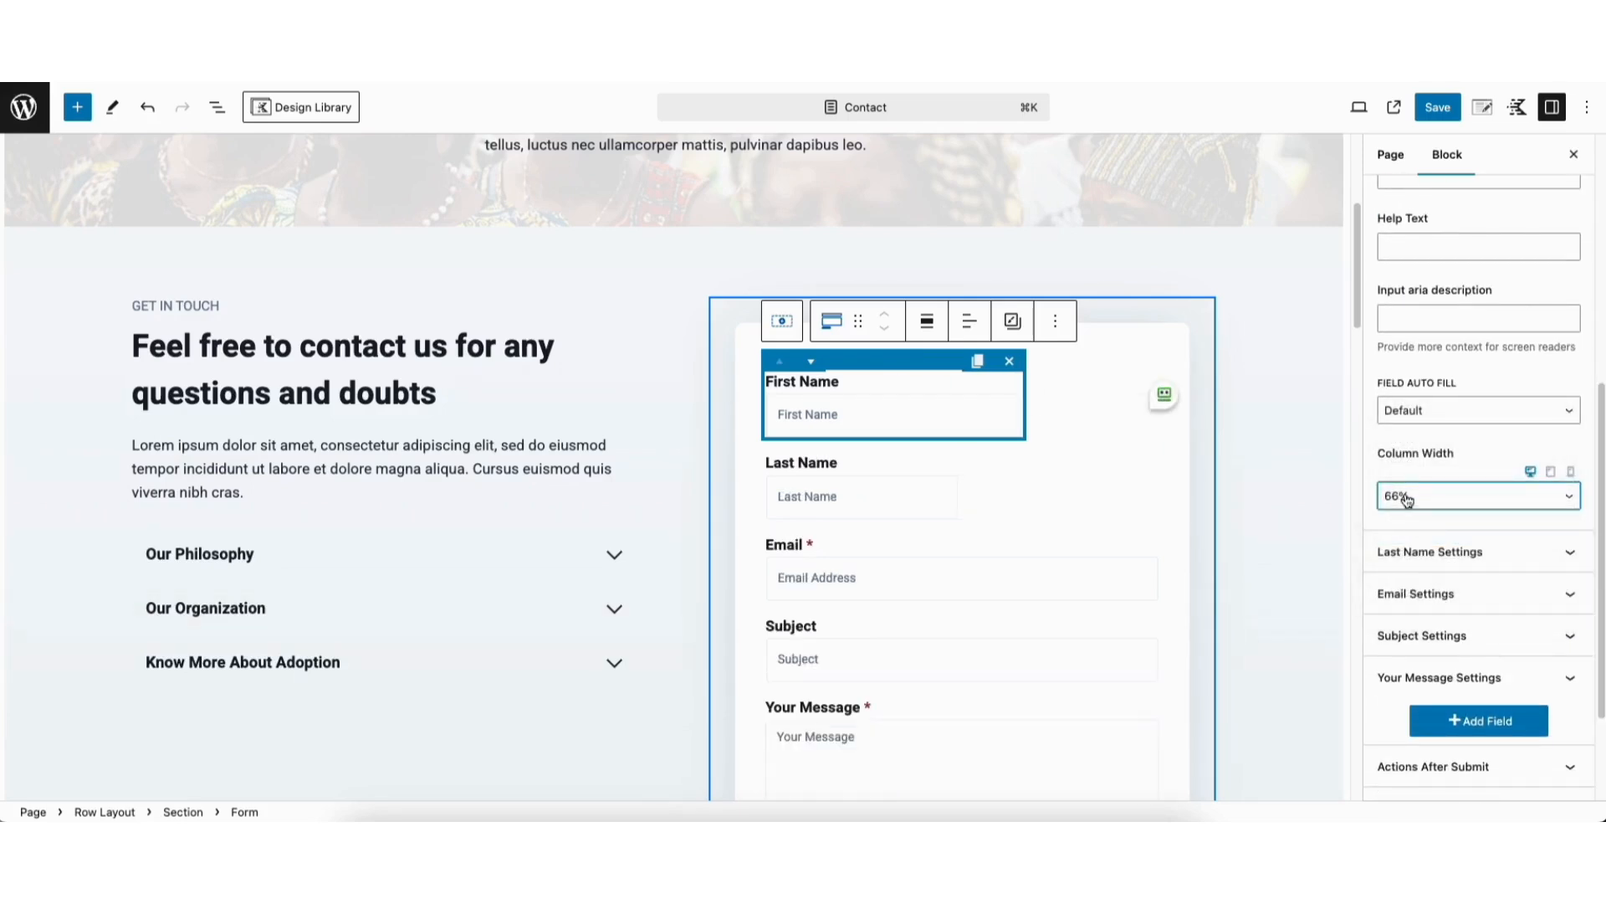
left_click(1408, 500)
left_click(1409, 457)
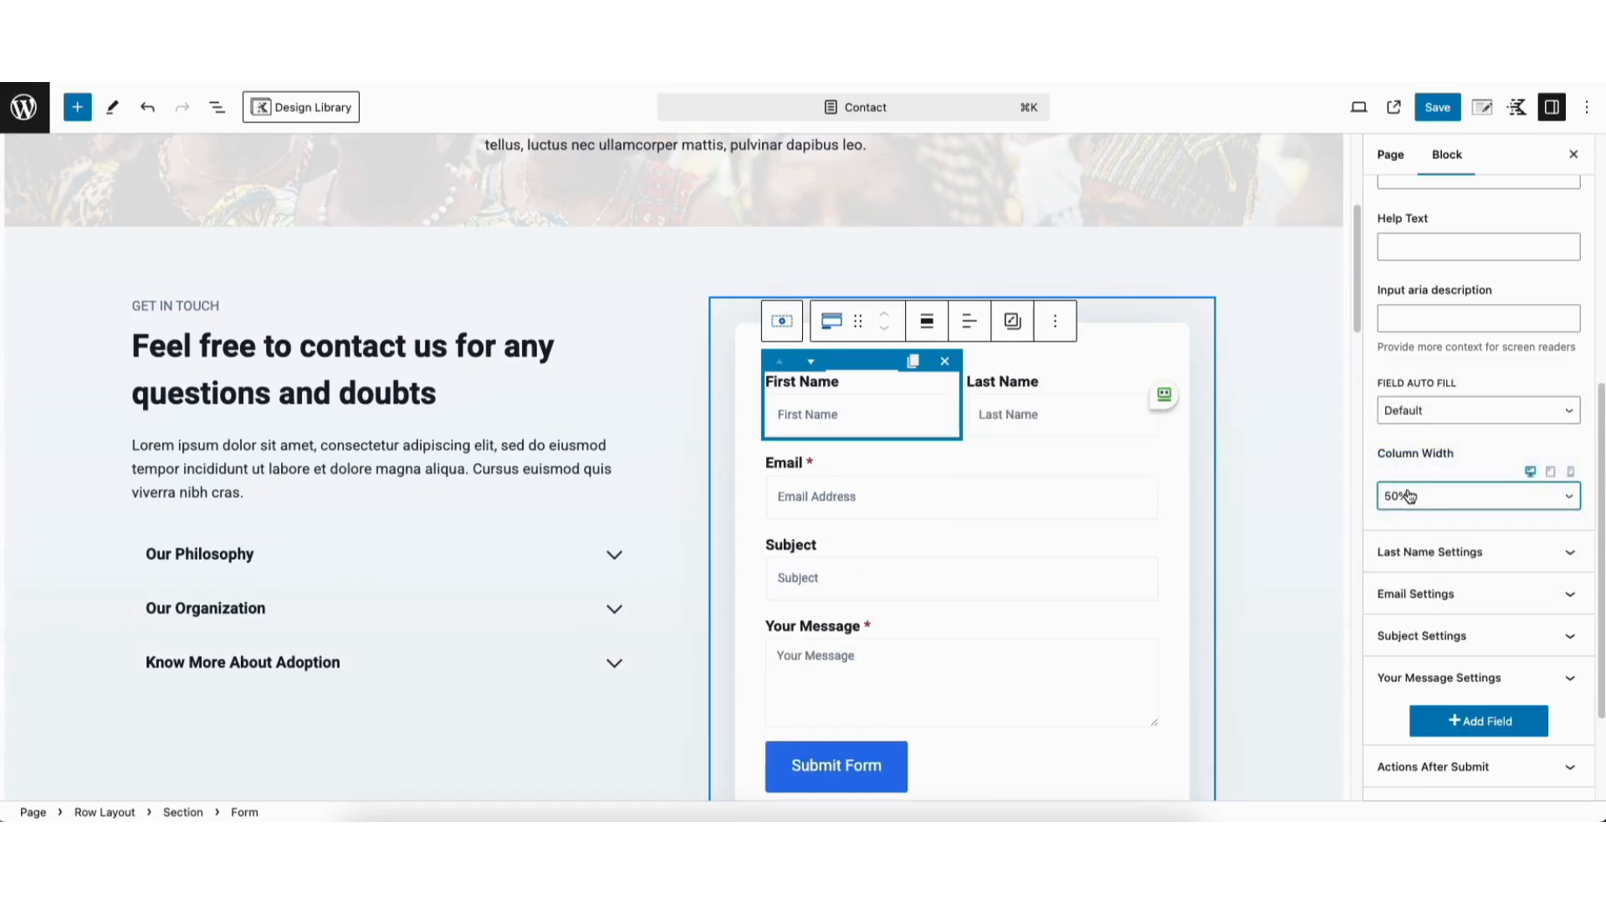
Add a new field to the end of the contact form, toggling its label off and back on
left_click(1447, 723)
left_click(1447, 723)
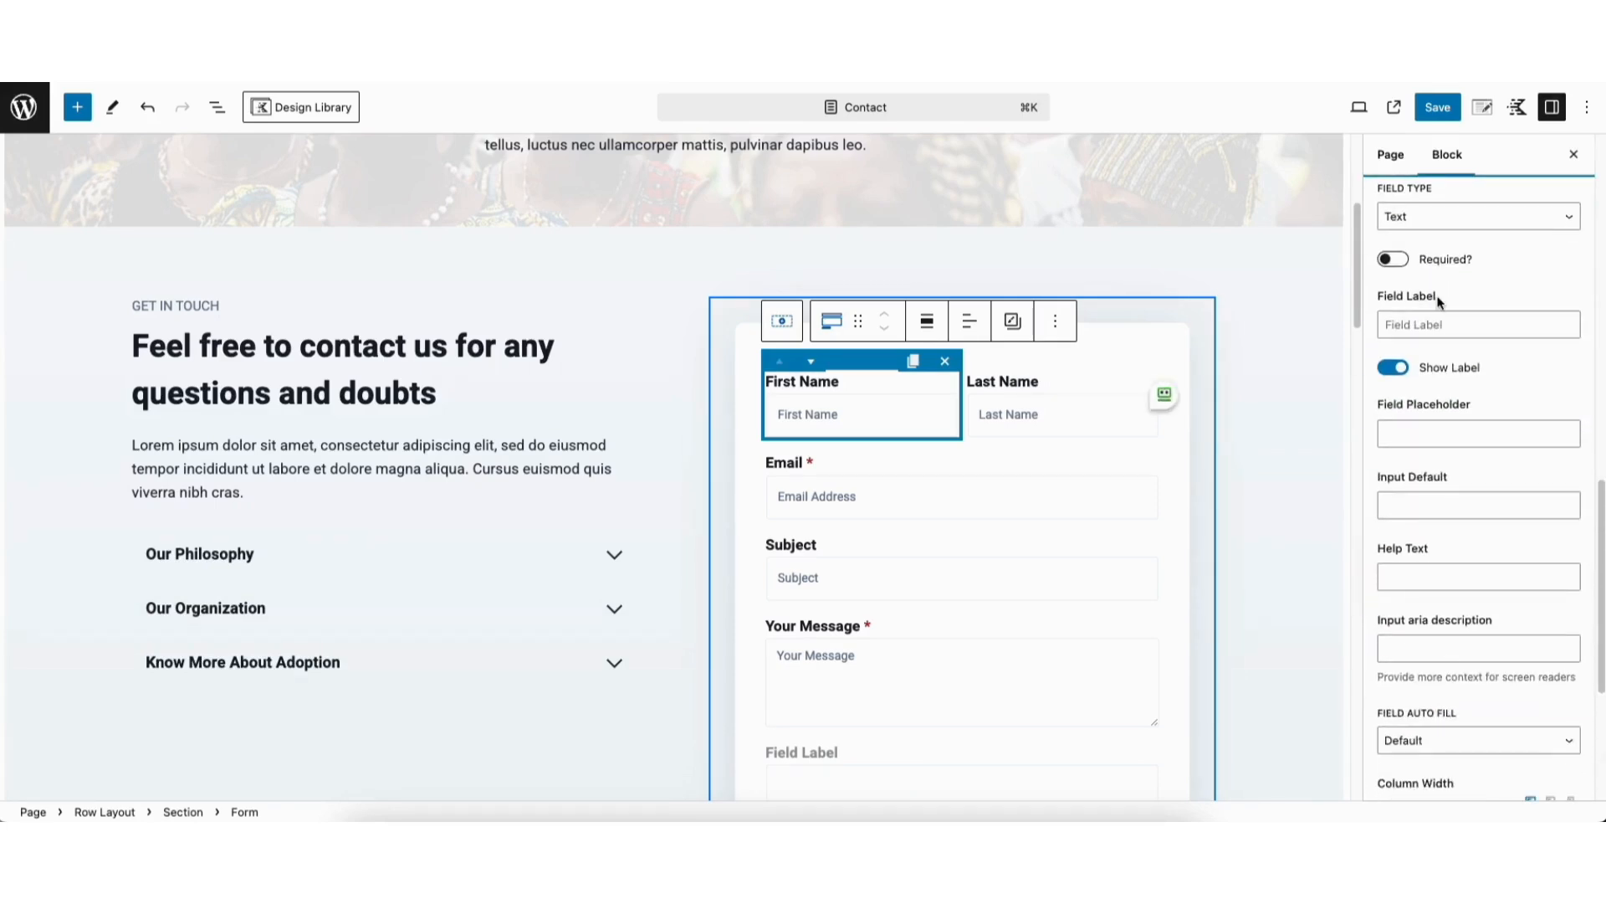
left_click(1417, 325)
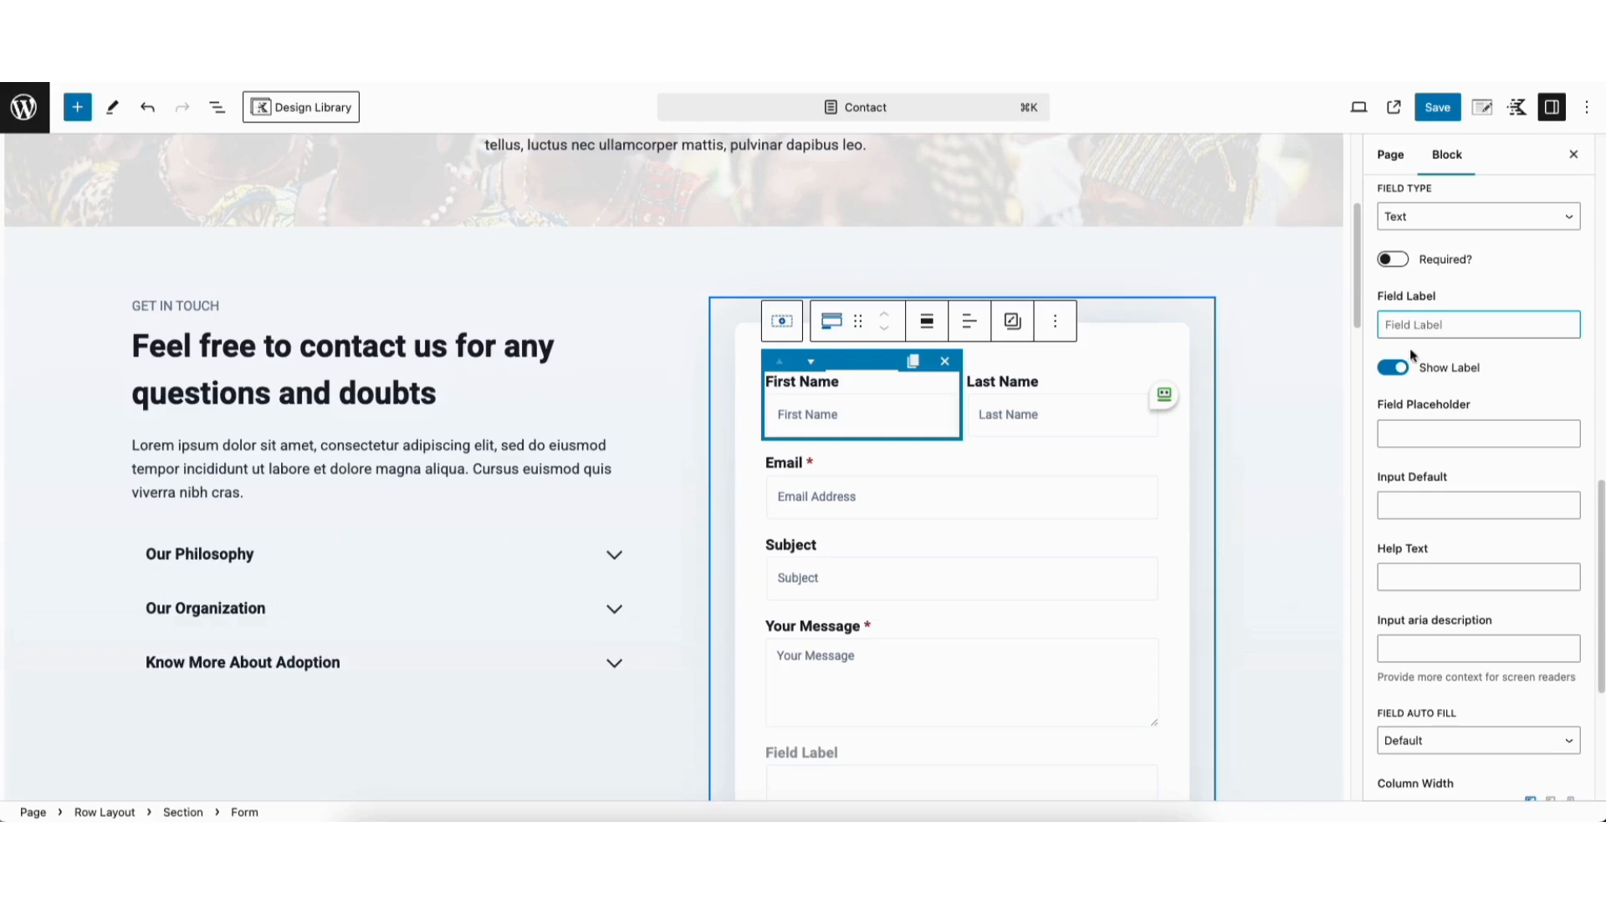
left_click(1394, 368)
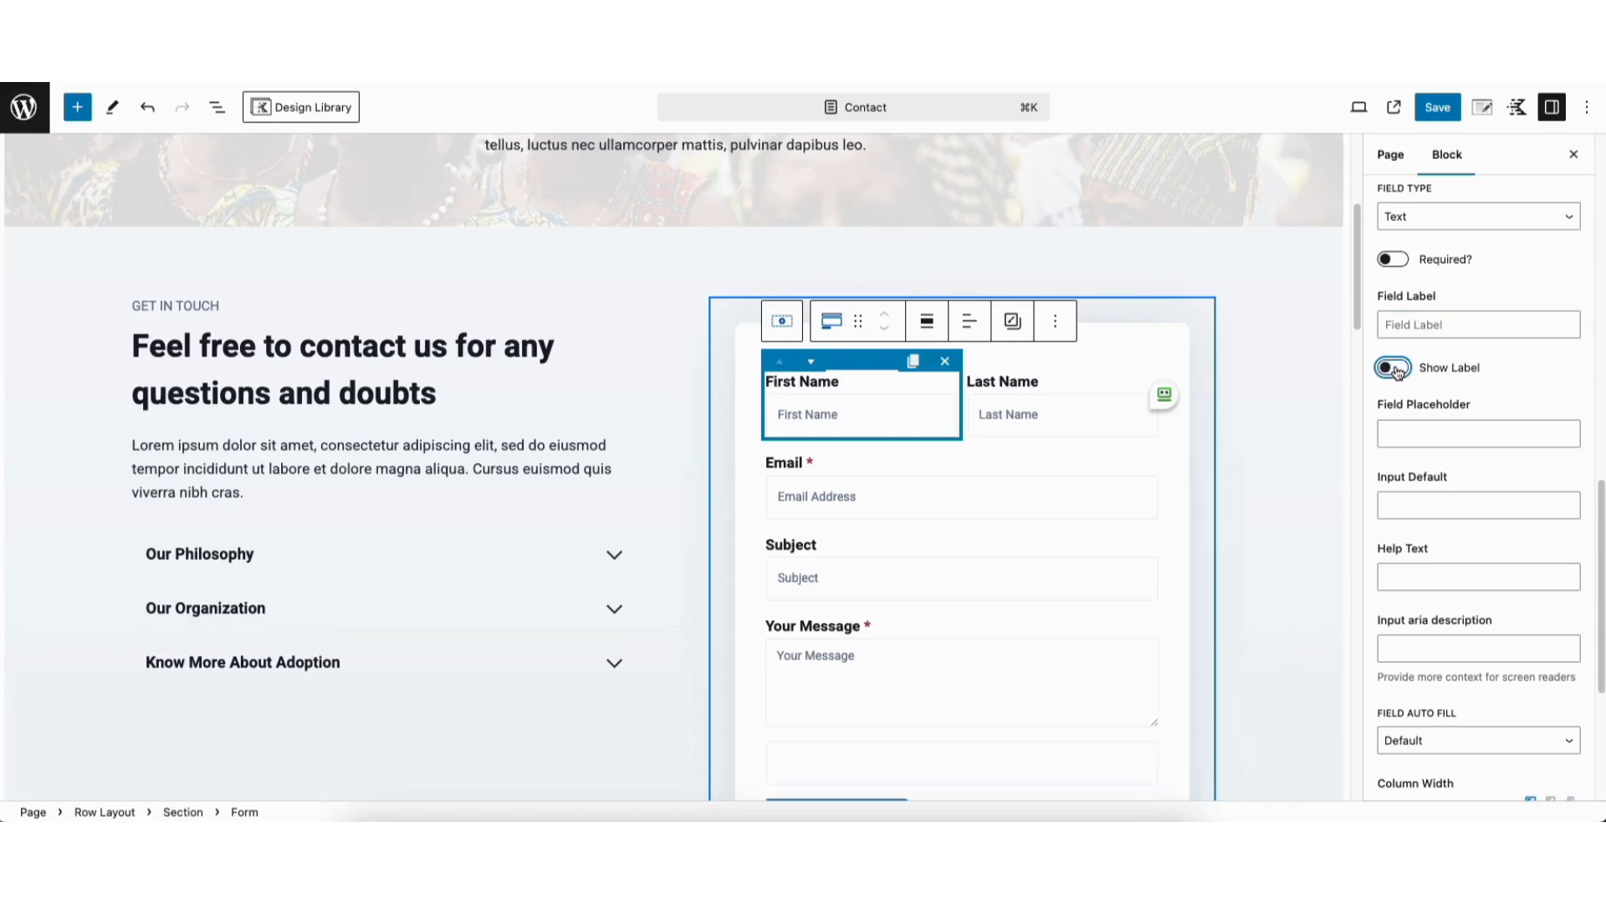
left_click(1395, 369)
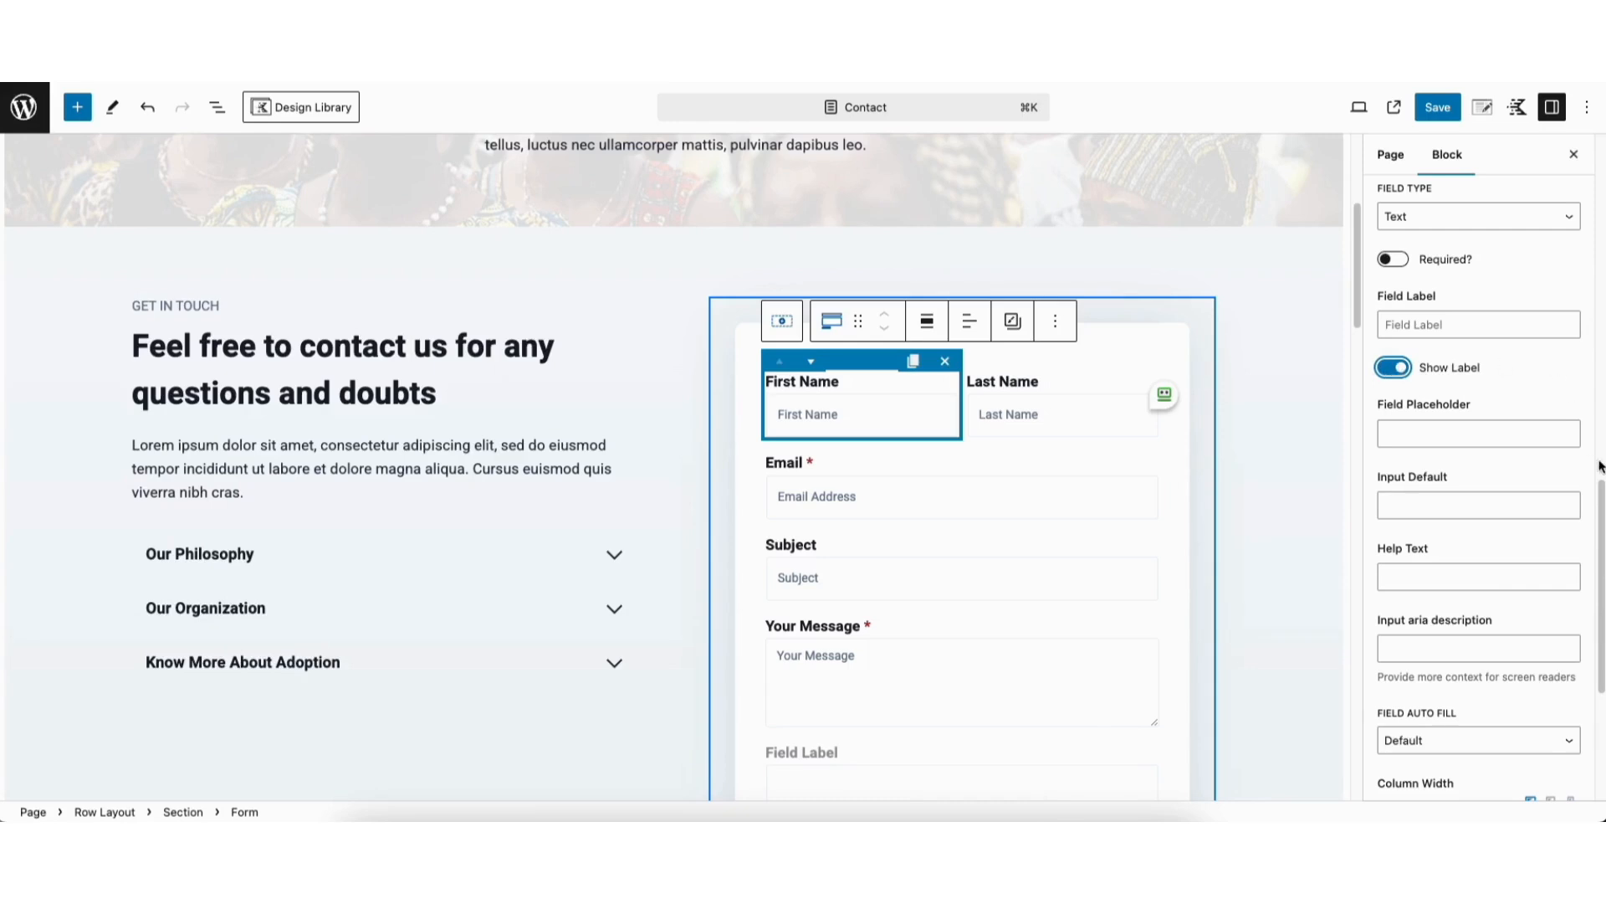
Review the form's after-submit actions and email settings, keeping Reply To as Email Field
scroll(1480, 485, "down", 5)
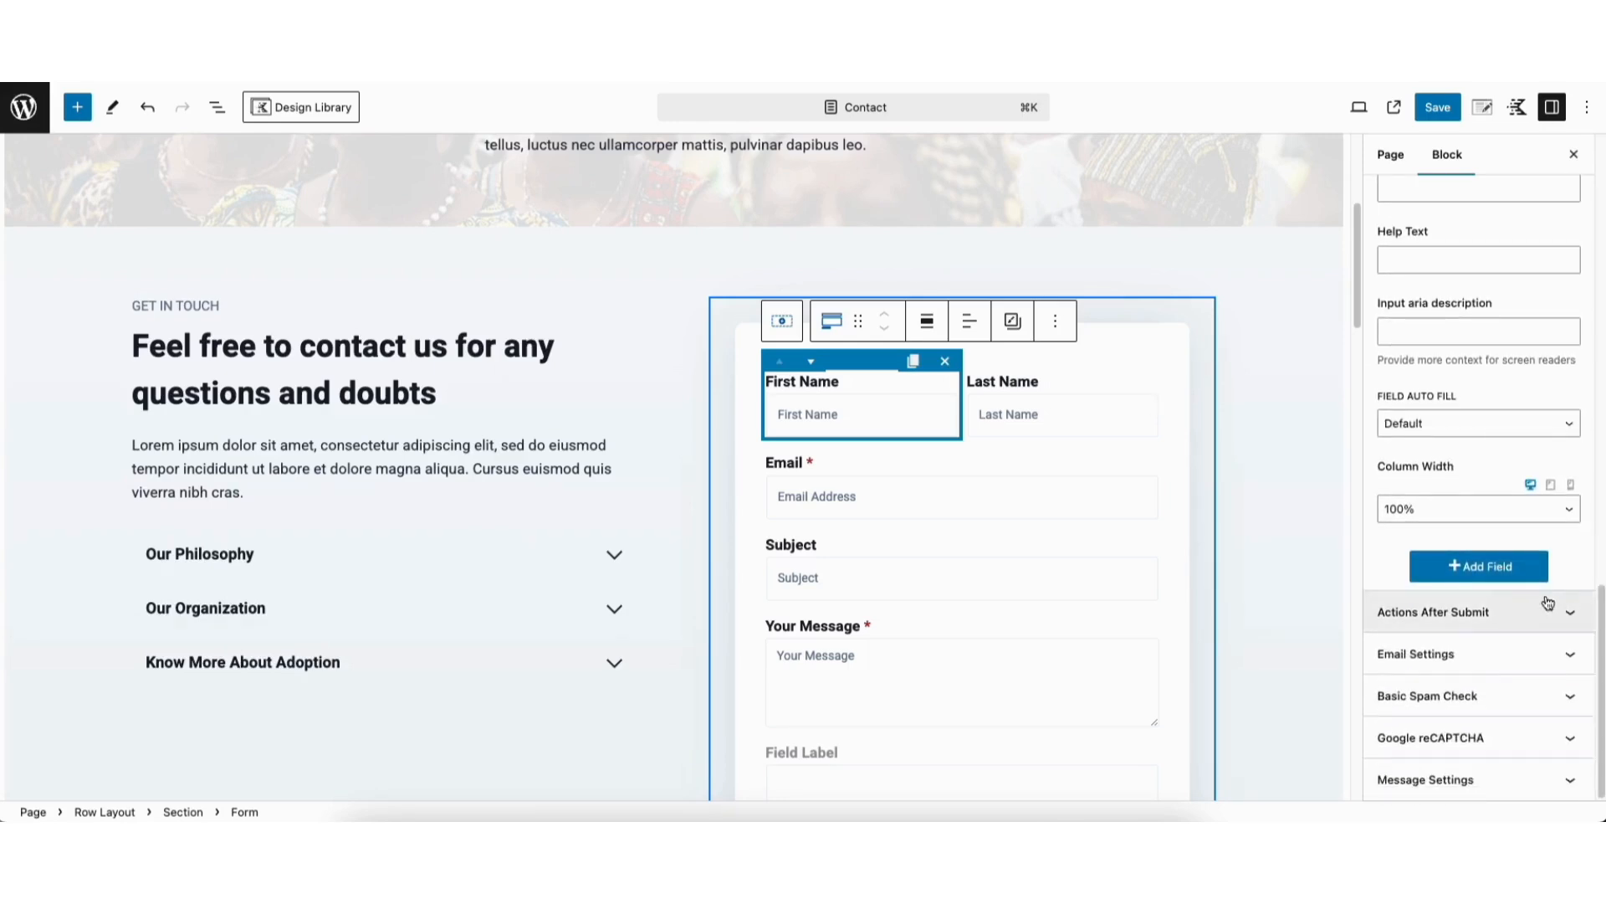
left_click(1438, 618)
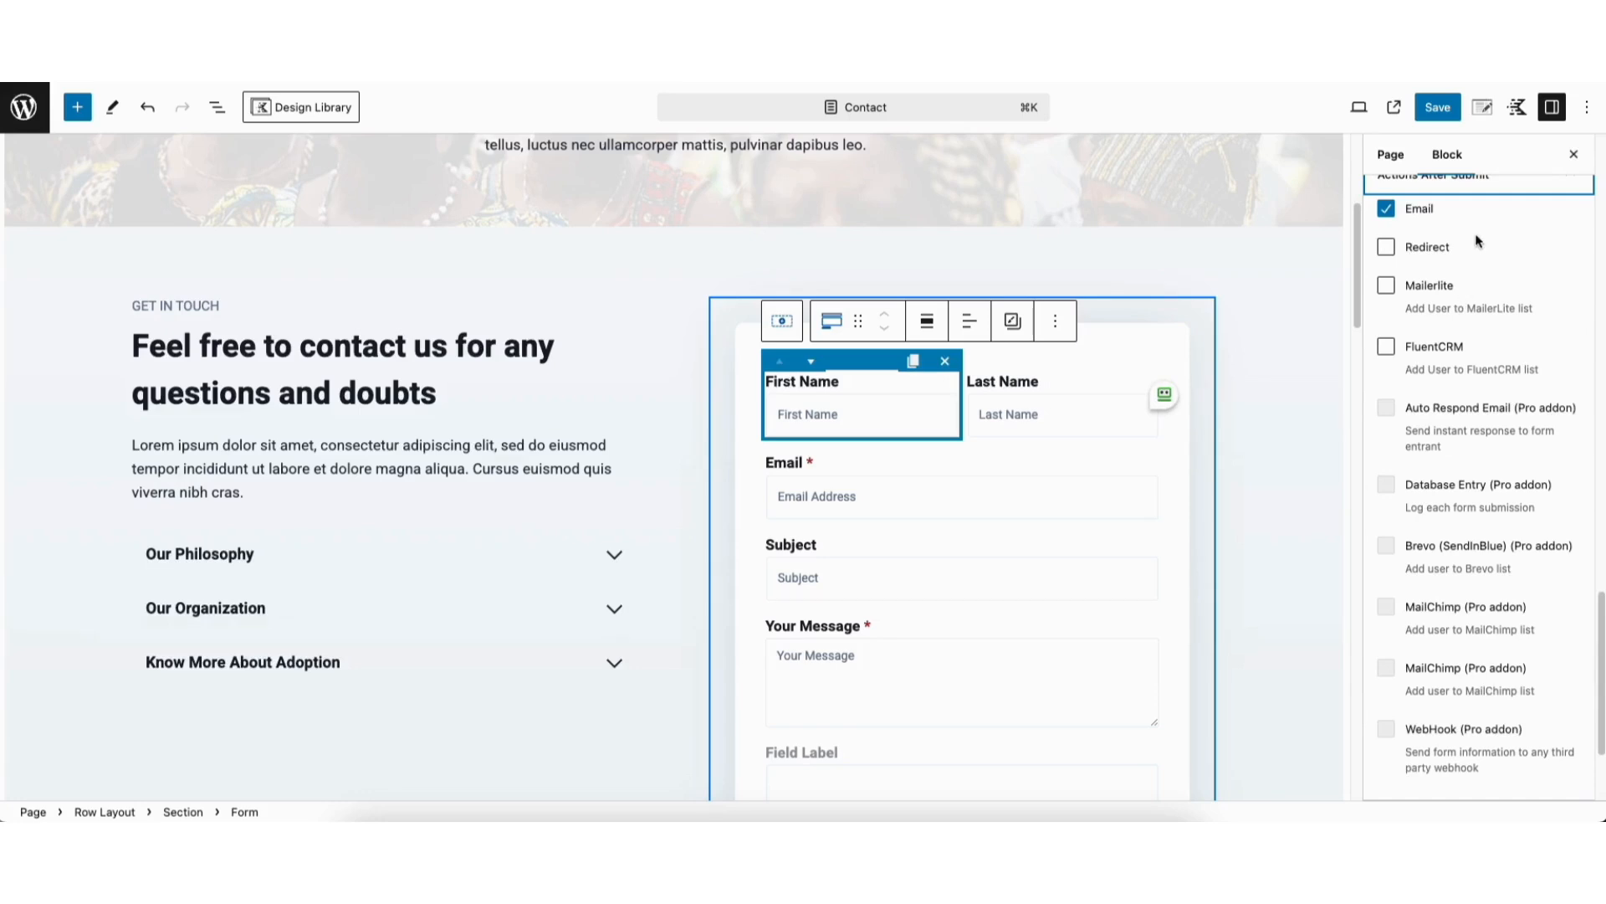
scroll(1602, 624, "down", 3)
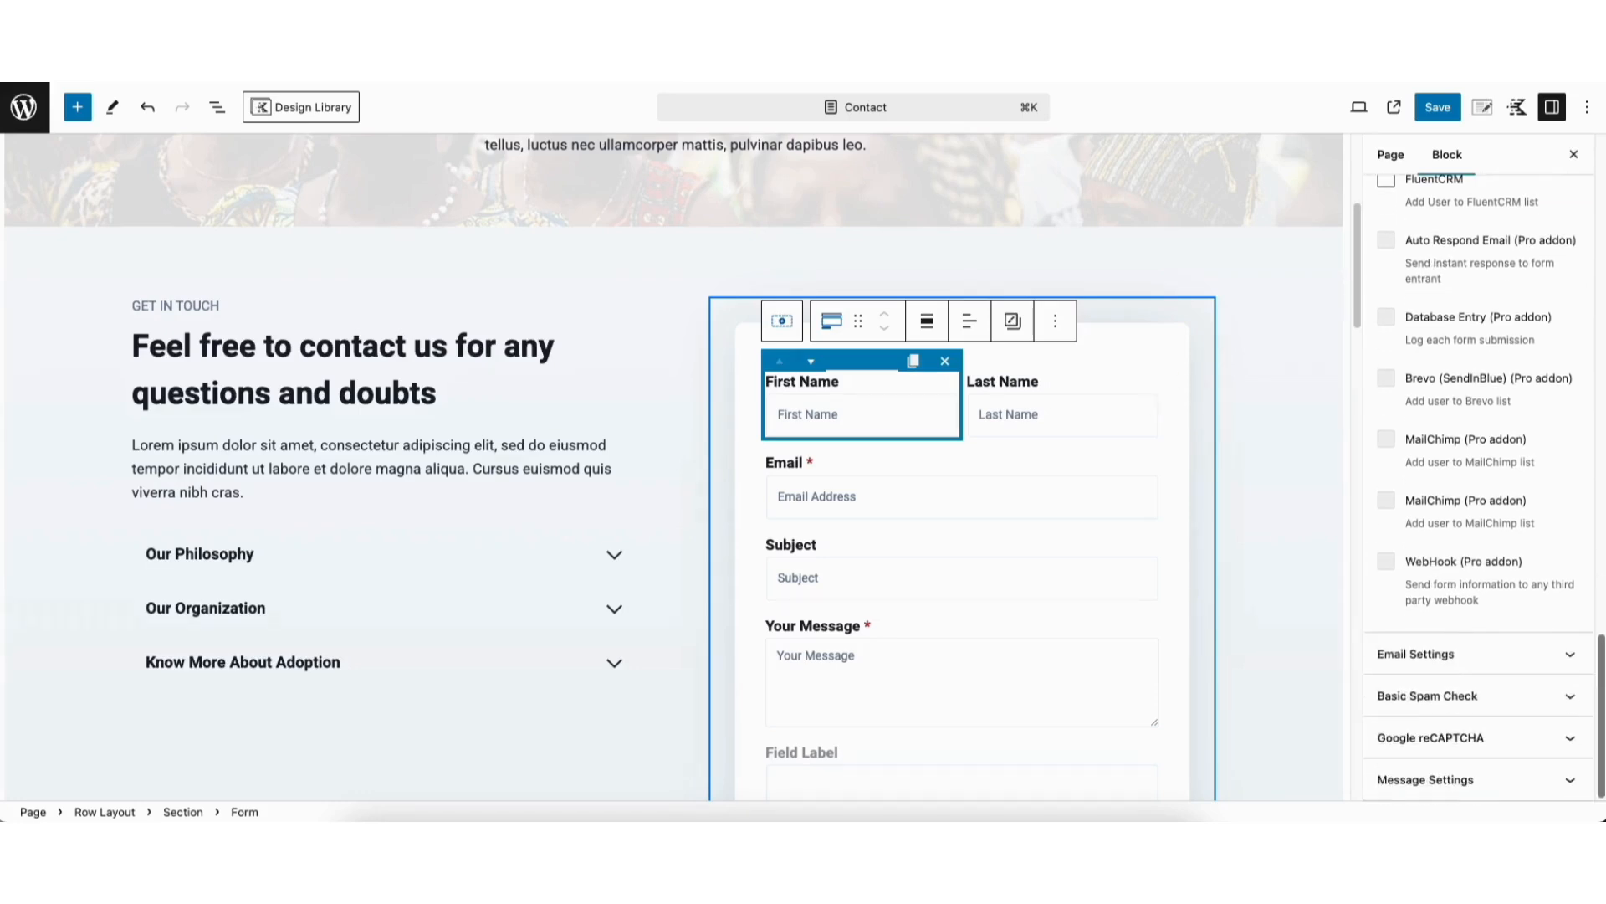
left_click(1471, 657)
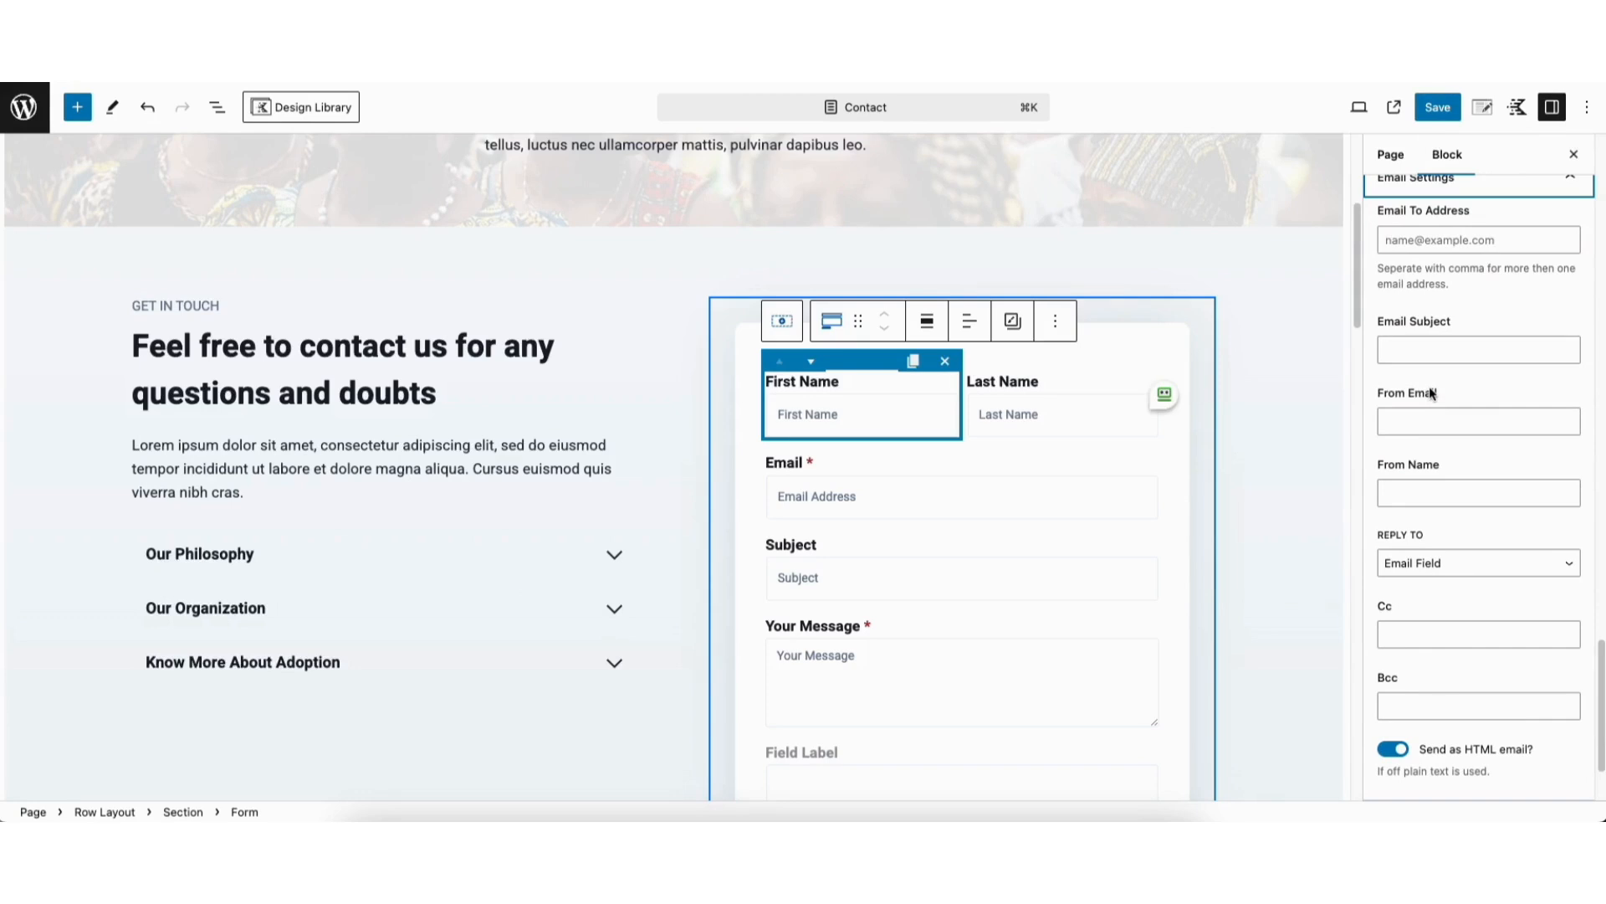
left_click(1436, 238)
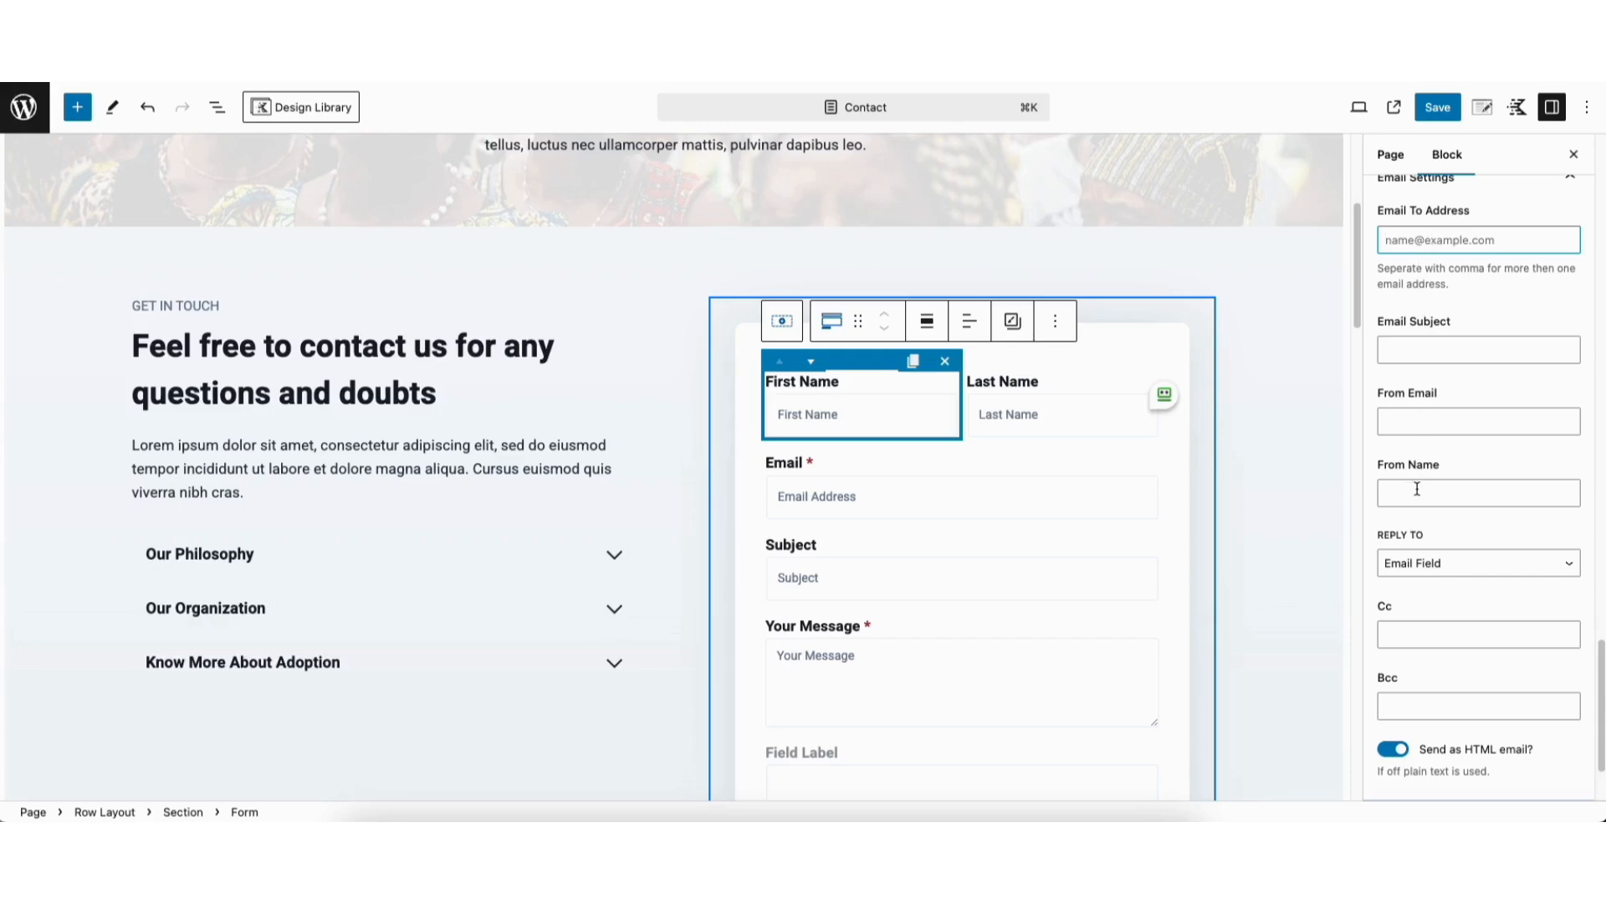
left_click(1442, 562)
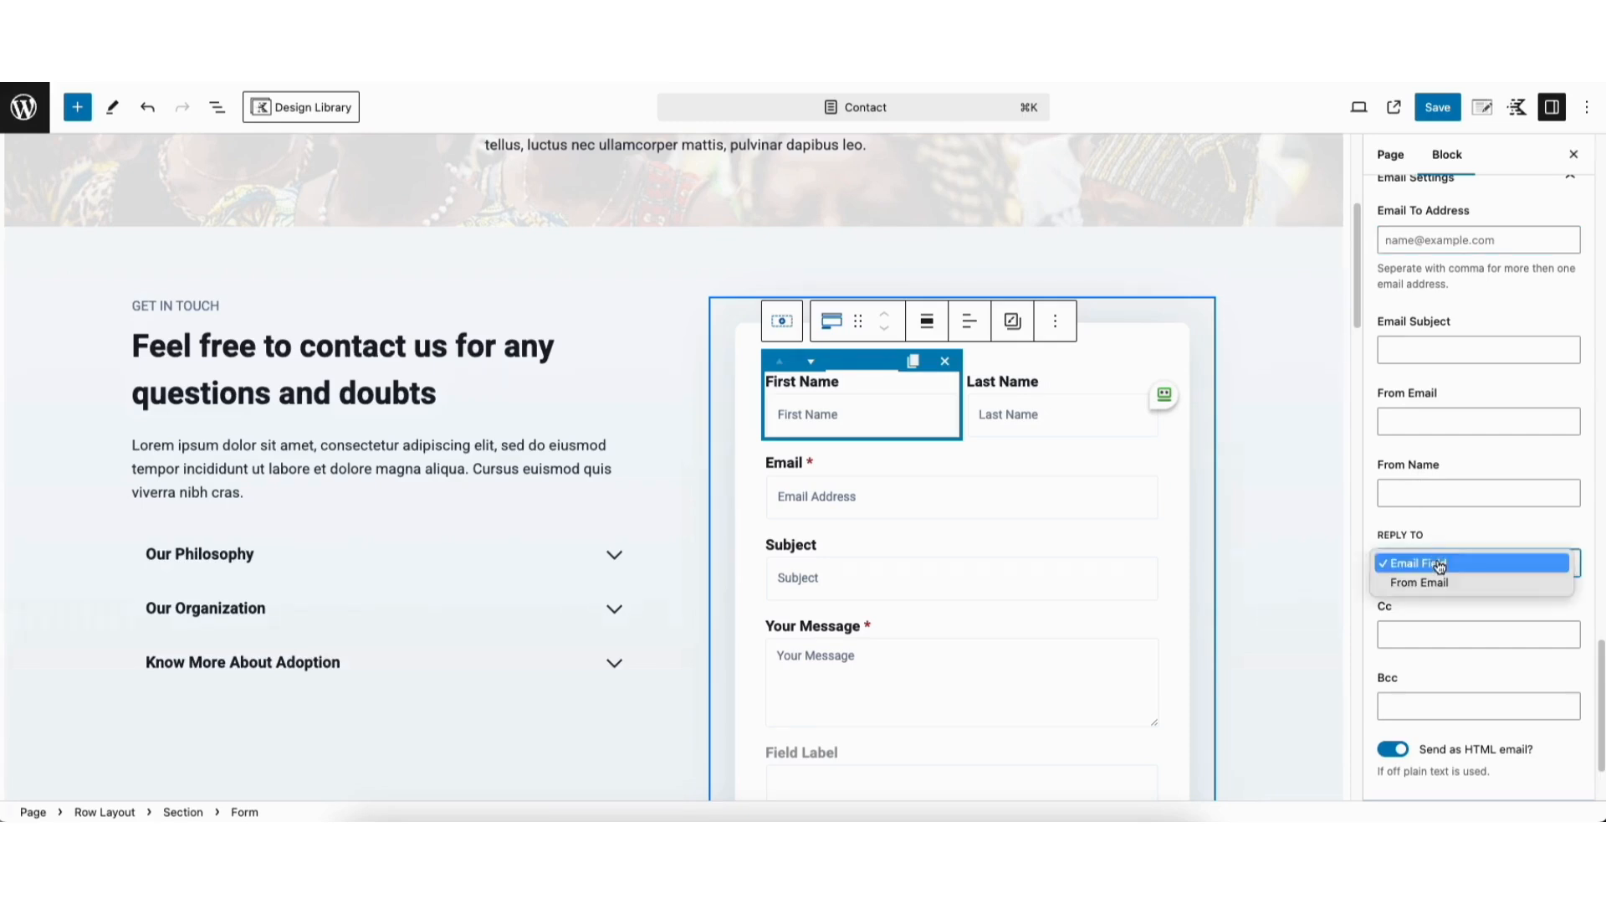
left_click(1441, 564)
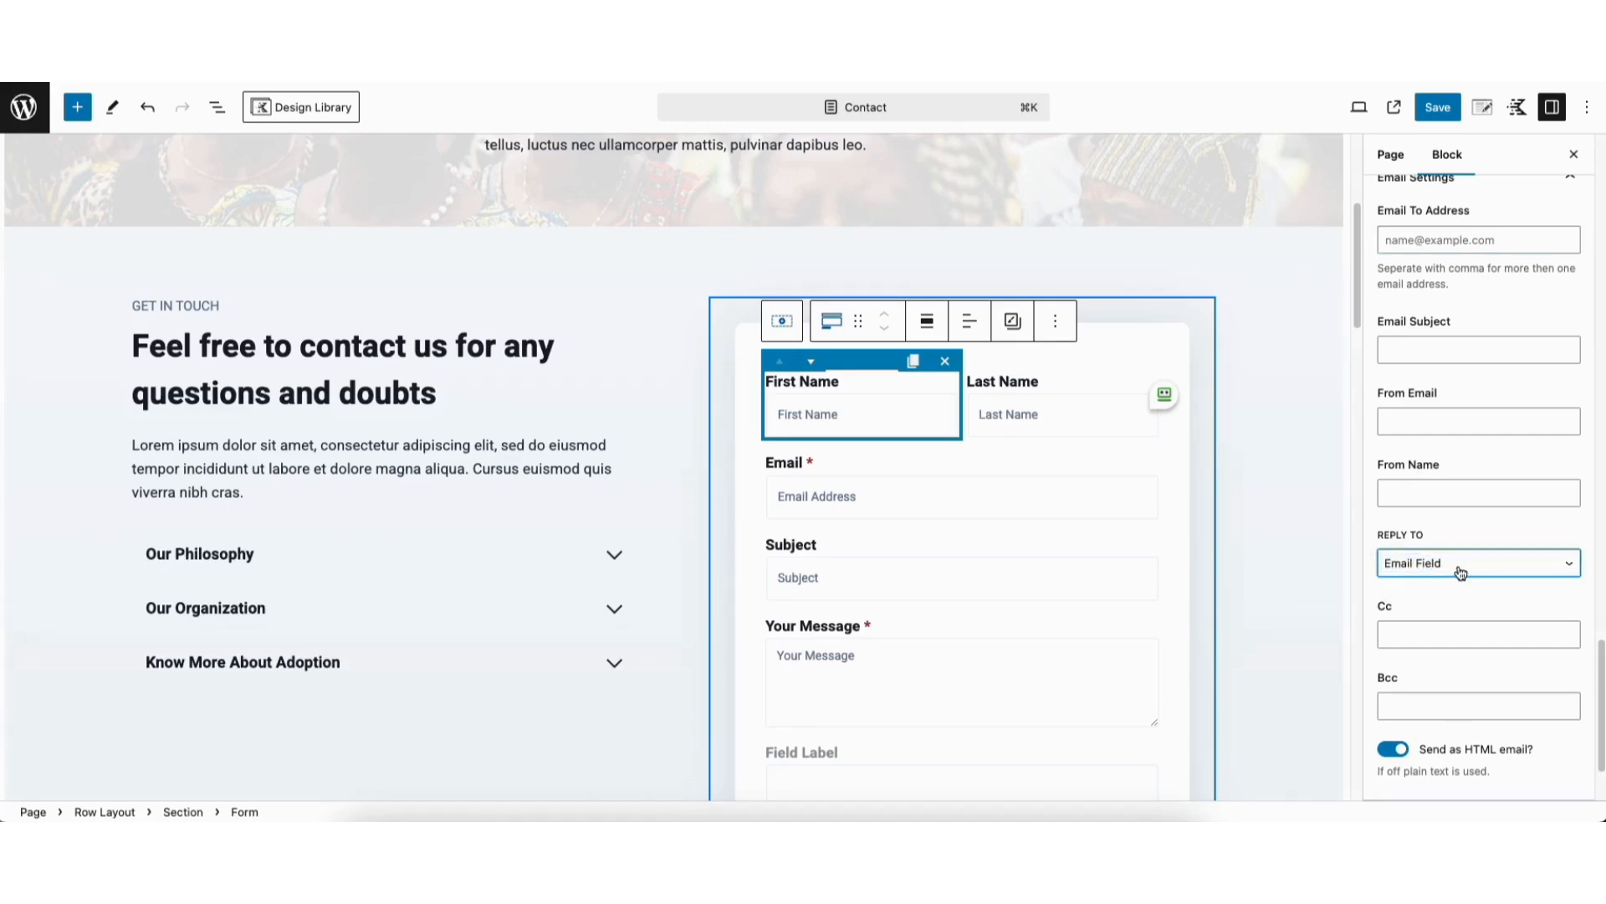
scroll(1510, 669, "down", 3)
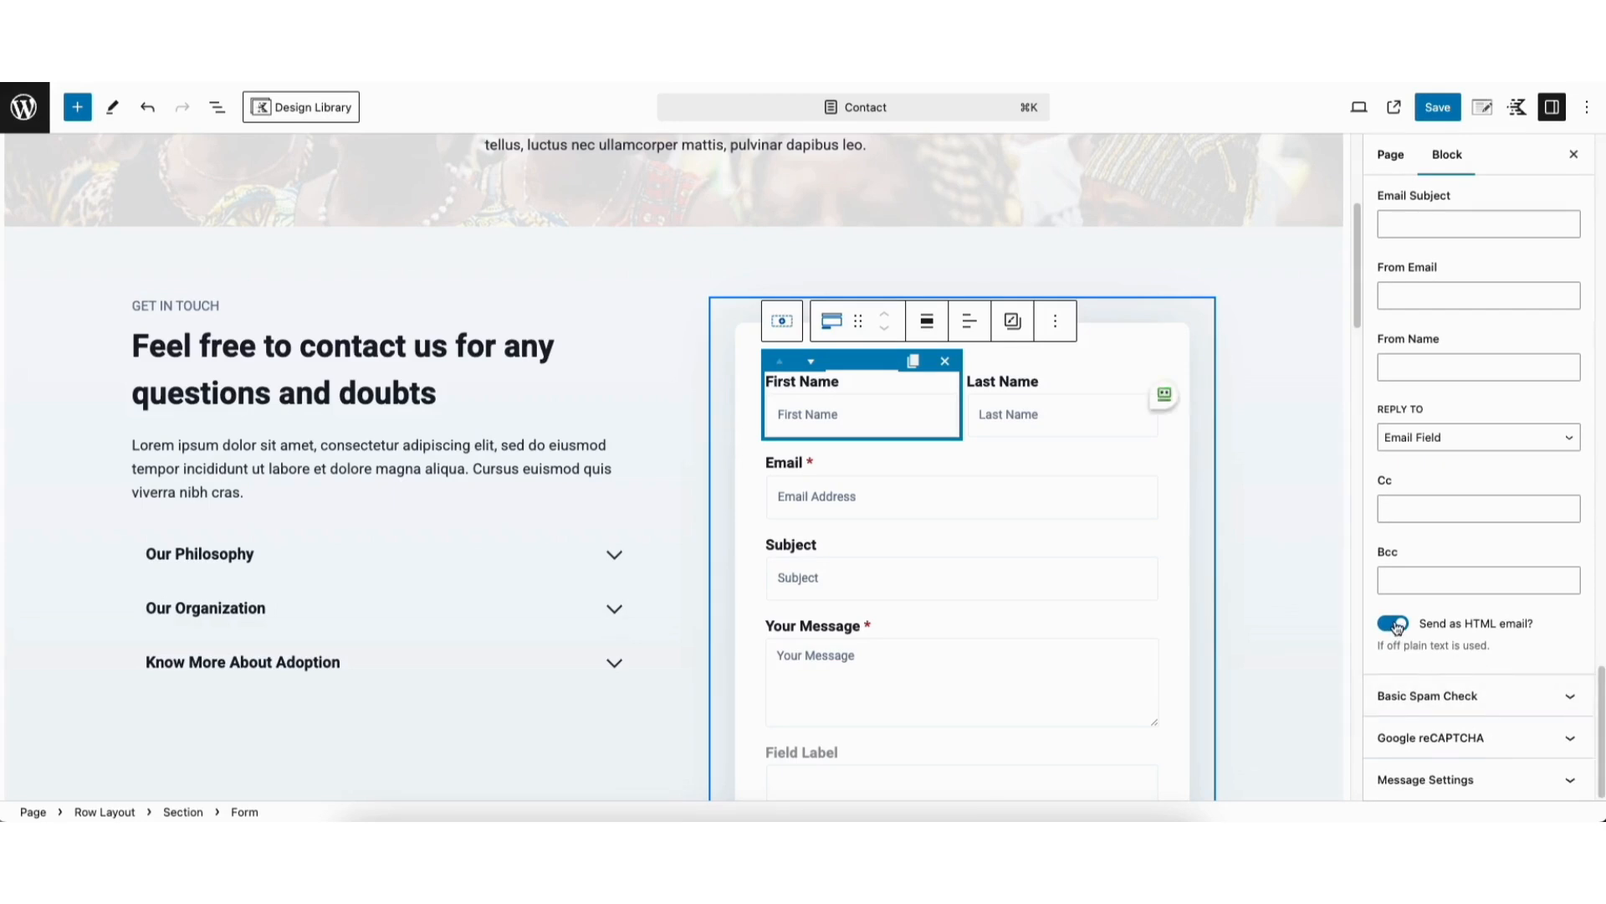
Check the form's basic honey pot spam check and Google reCAPTCHA settings
left_click(1422, 699)
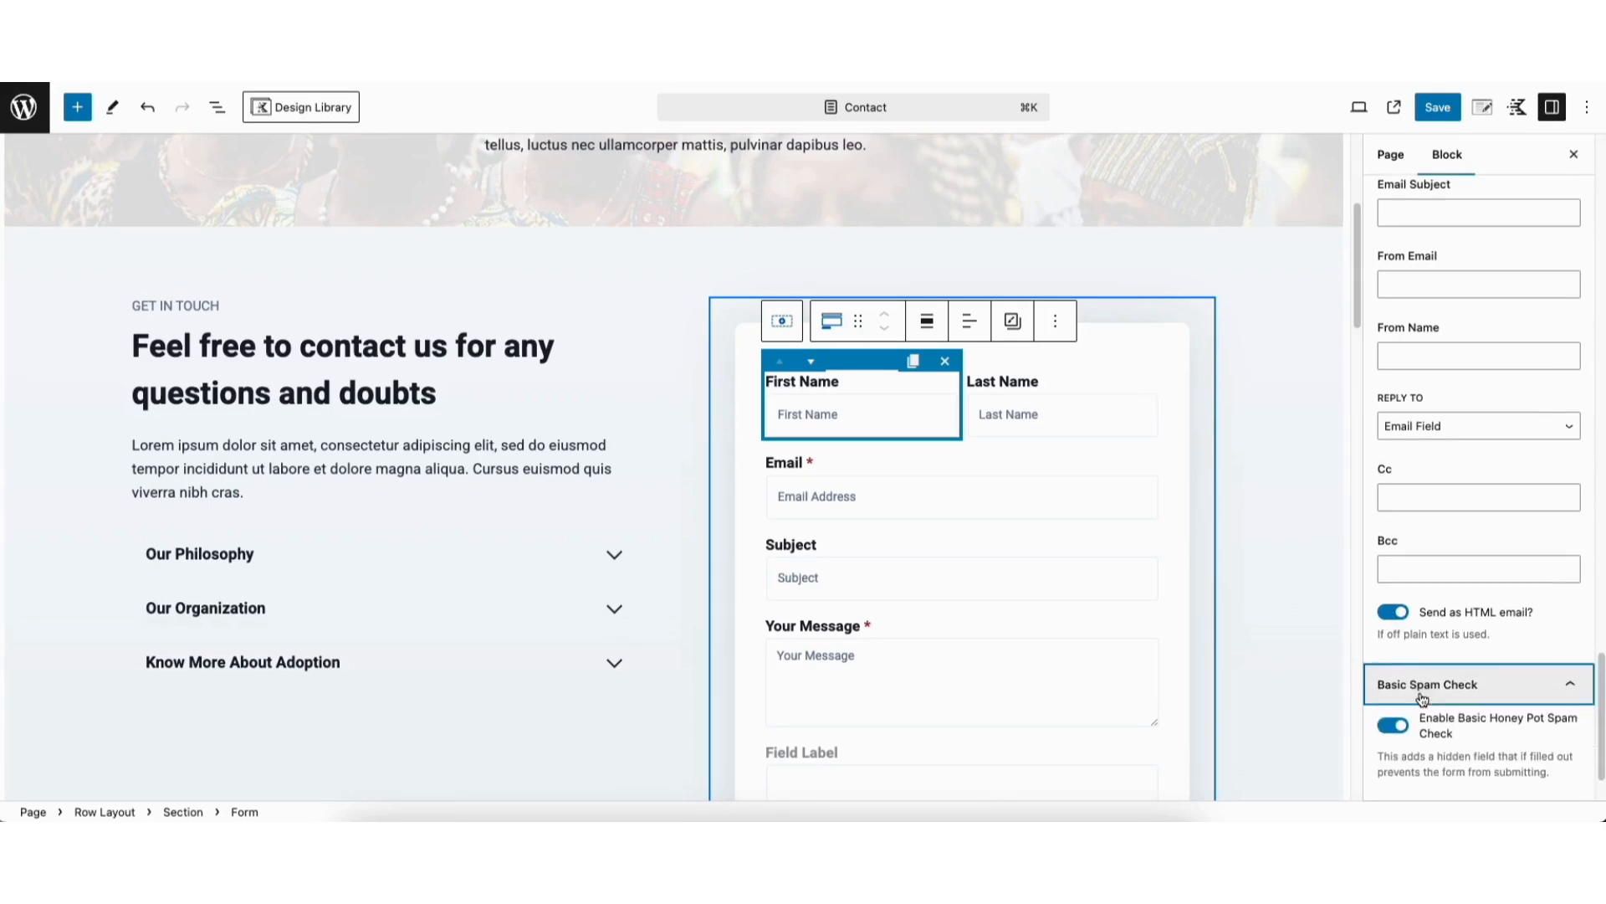
left_click_drag(1600, 677, 1601, 699)
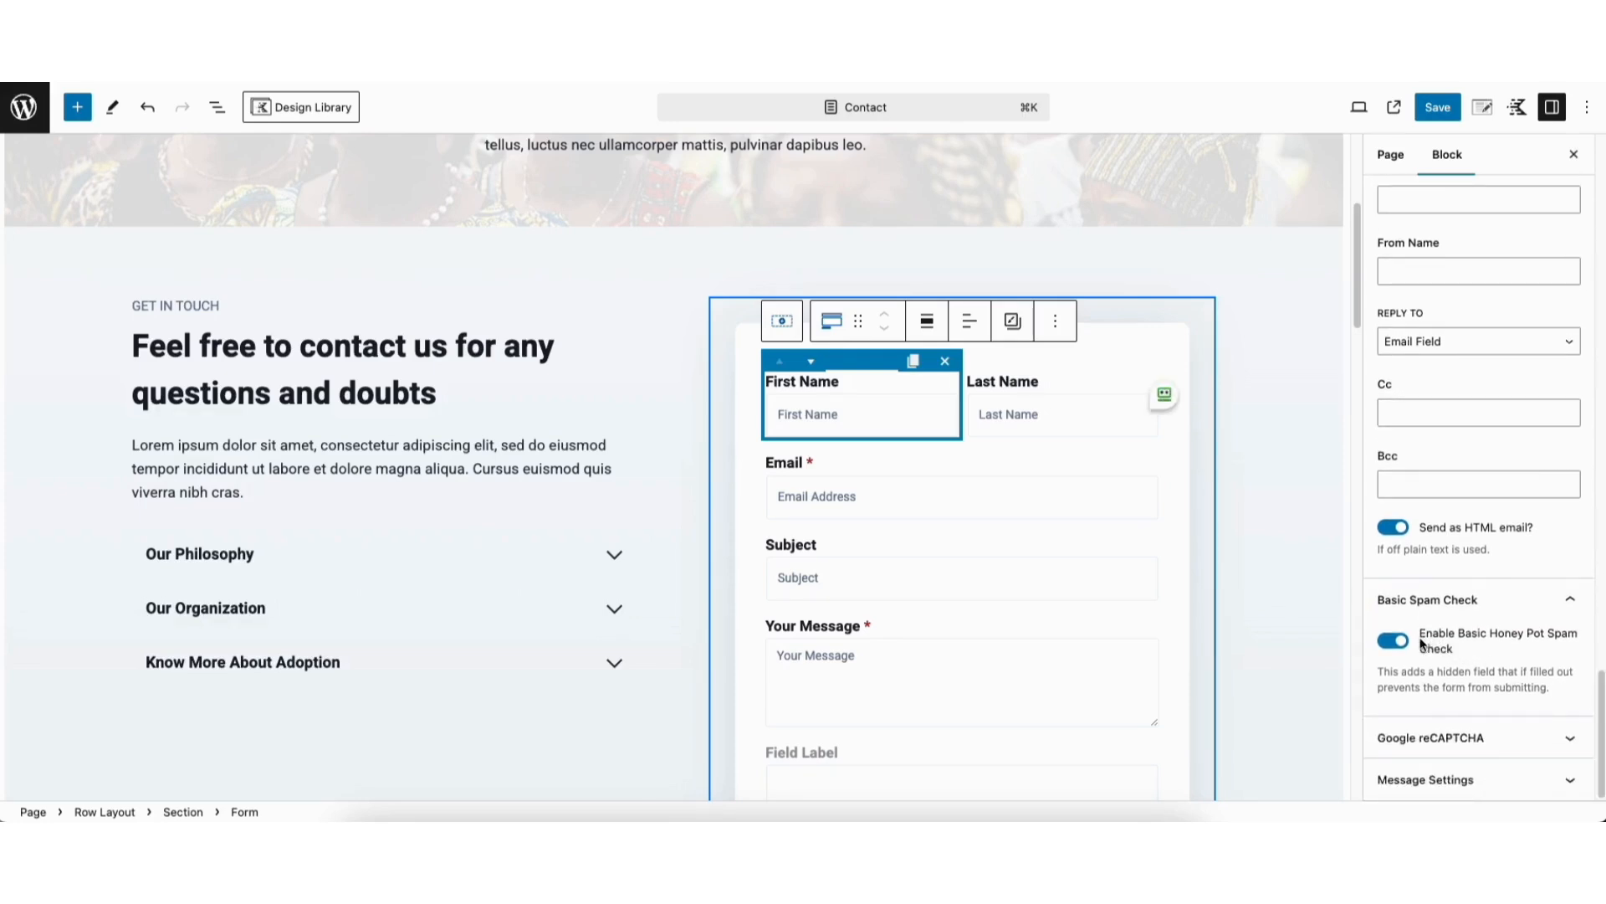
left_click(1423, 739)
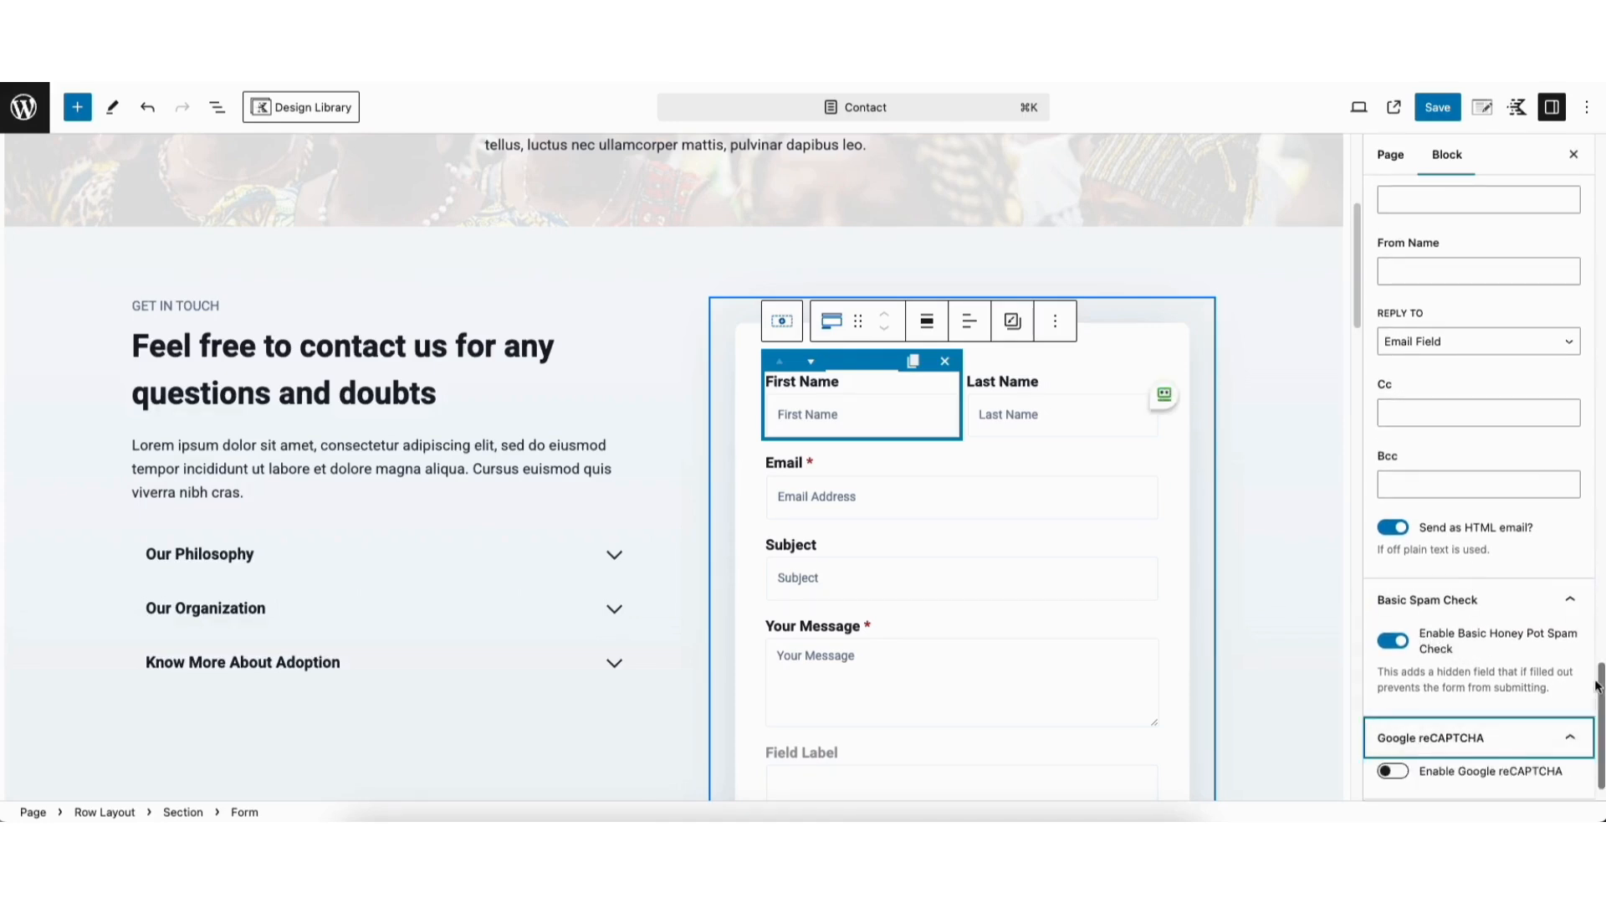
left_click_drag(1598, 683, 1598, 695)
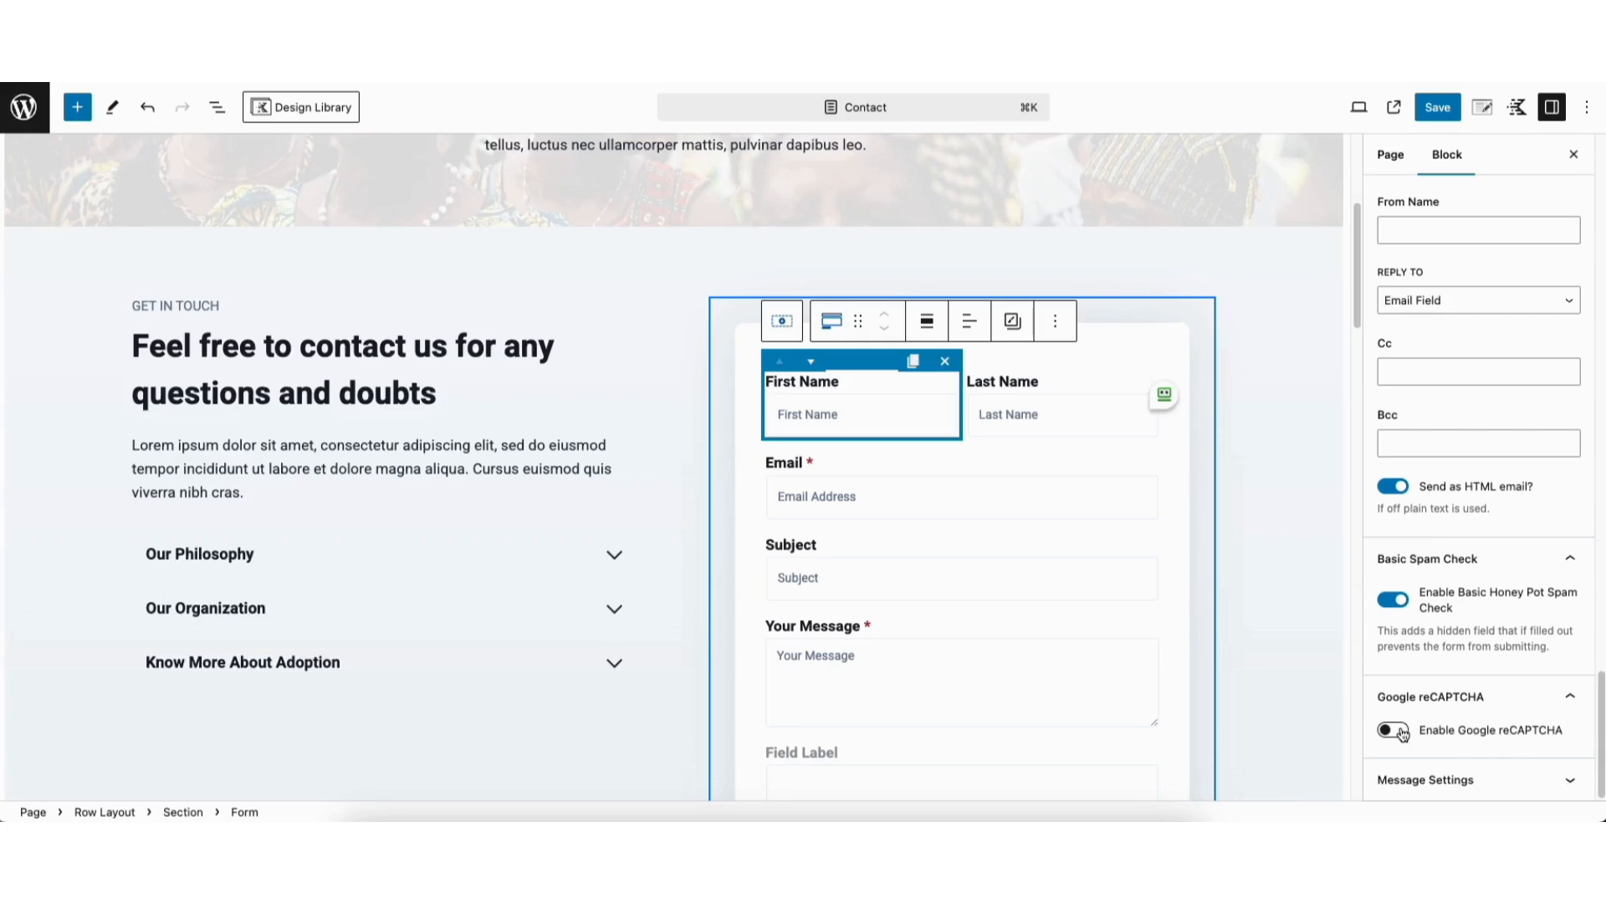
Review the form's message settings and advanced message font options, keeping the font weight as Inherit
left_click(1427, 779)
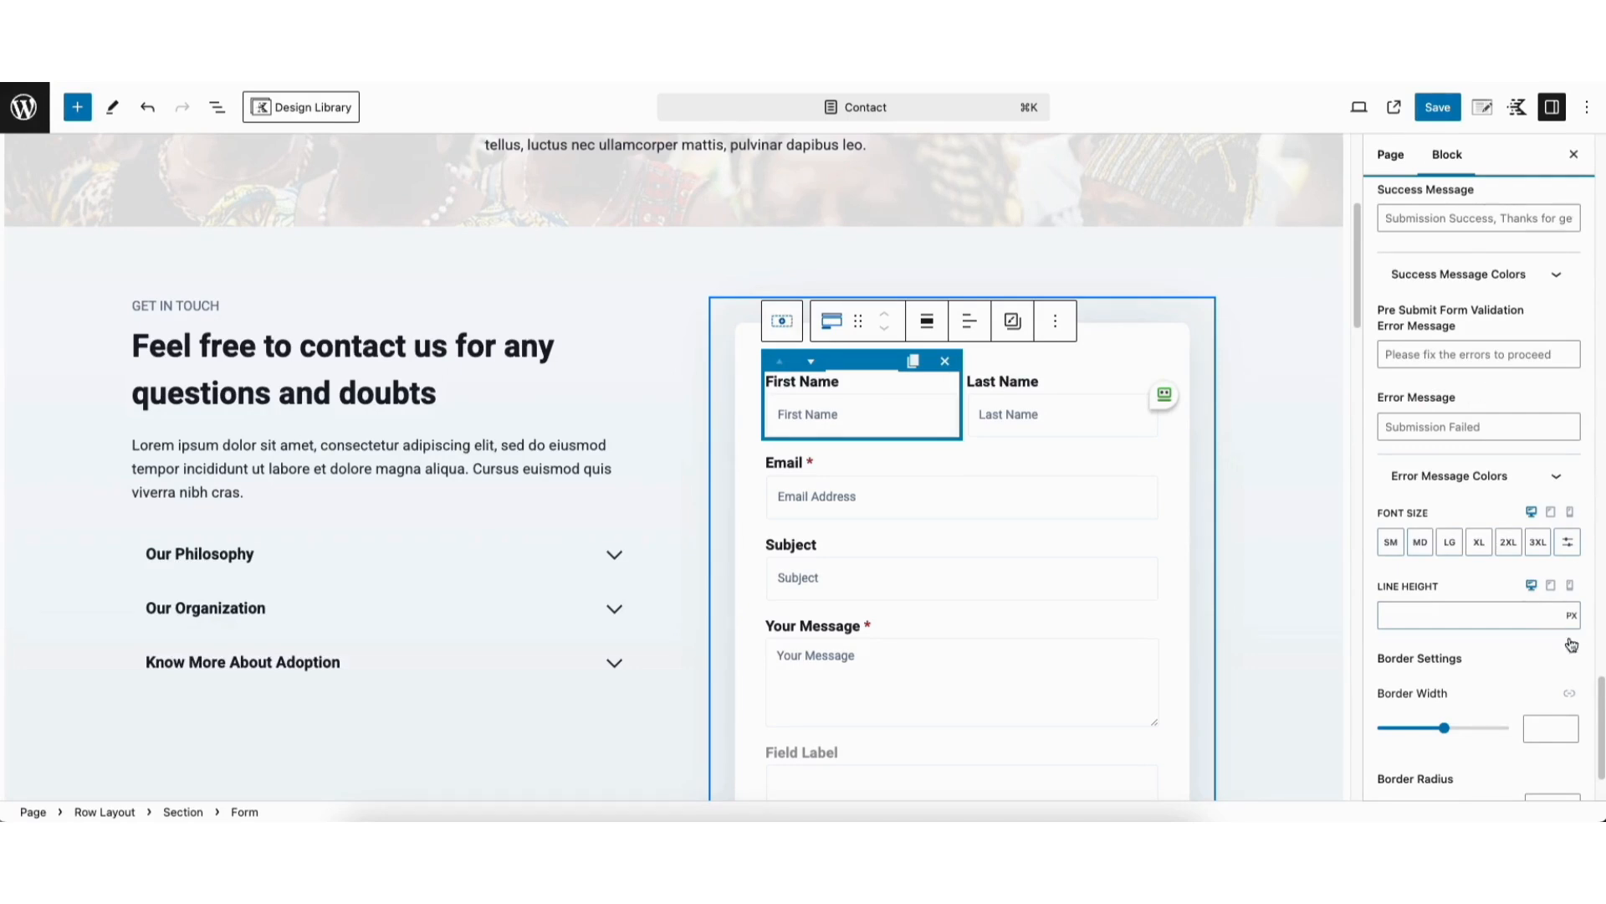
left_click_drag(1599, 699, 1601, 717)
left_click(1487, 751)
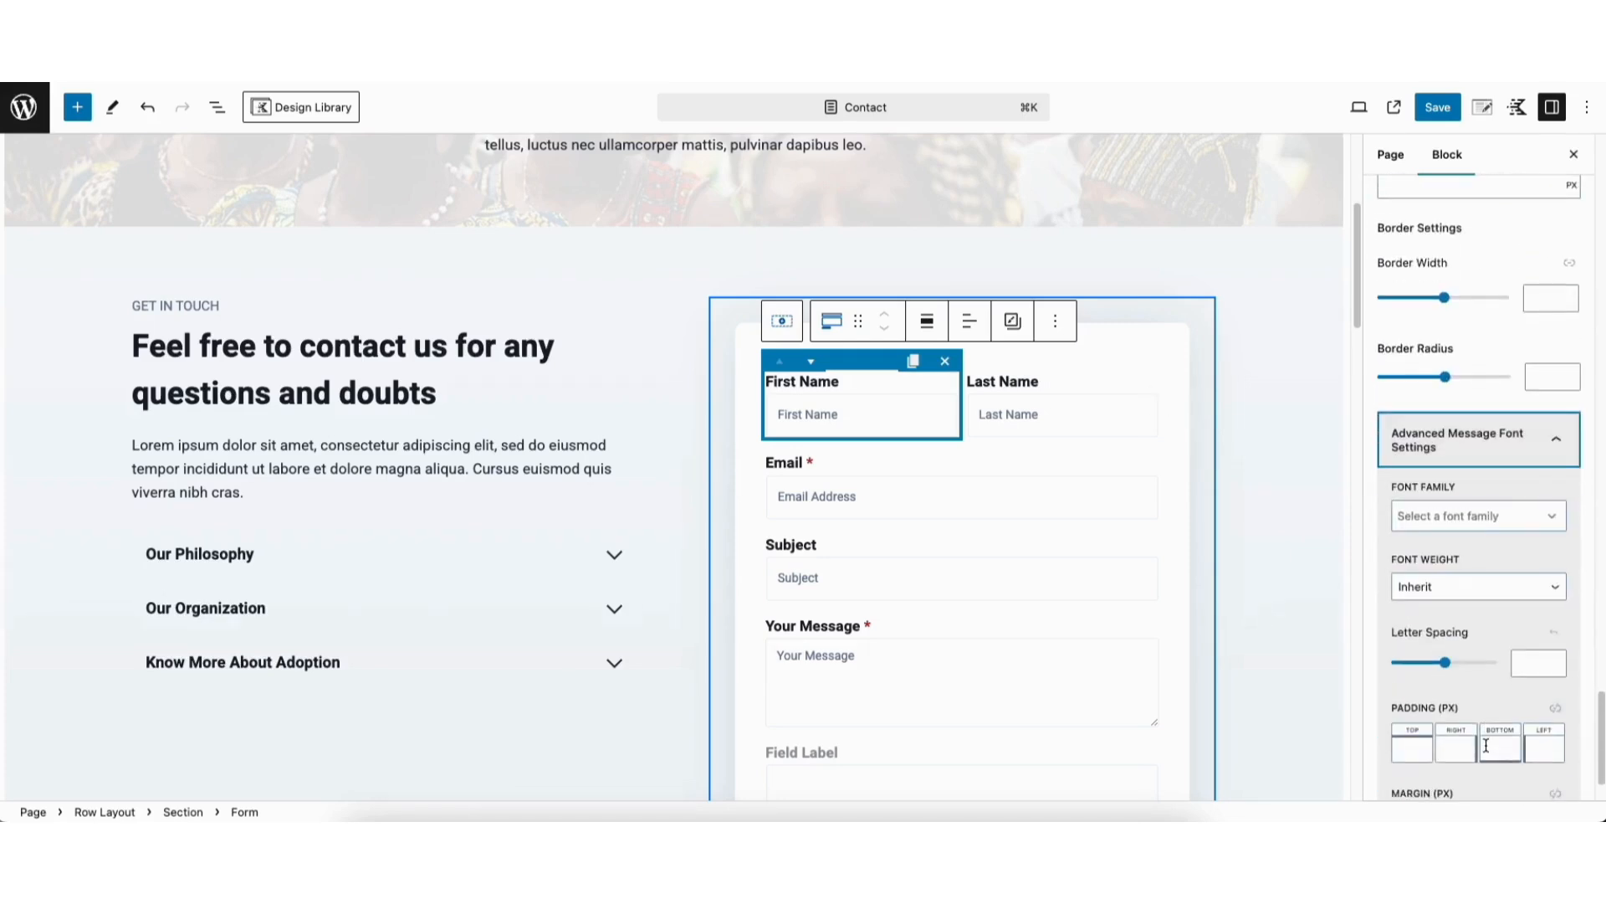
left_click(1453, 514)
left_click(1453, 515)
left_click(1448, 587)
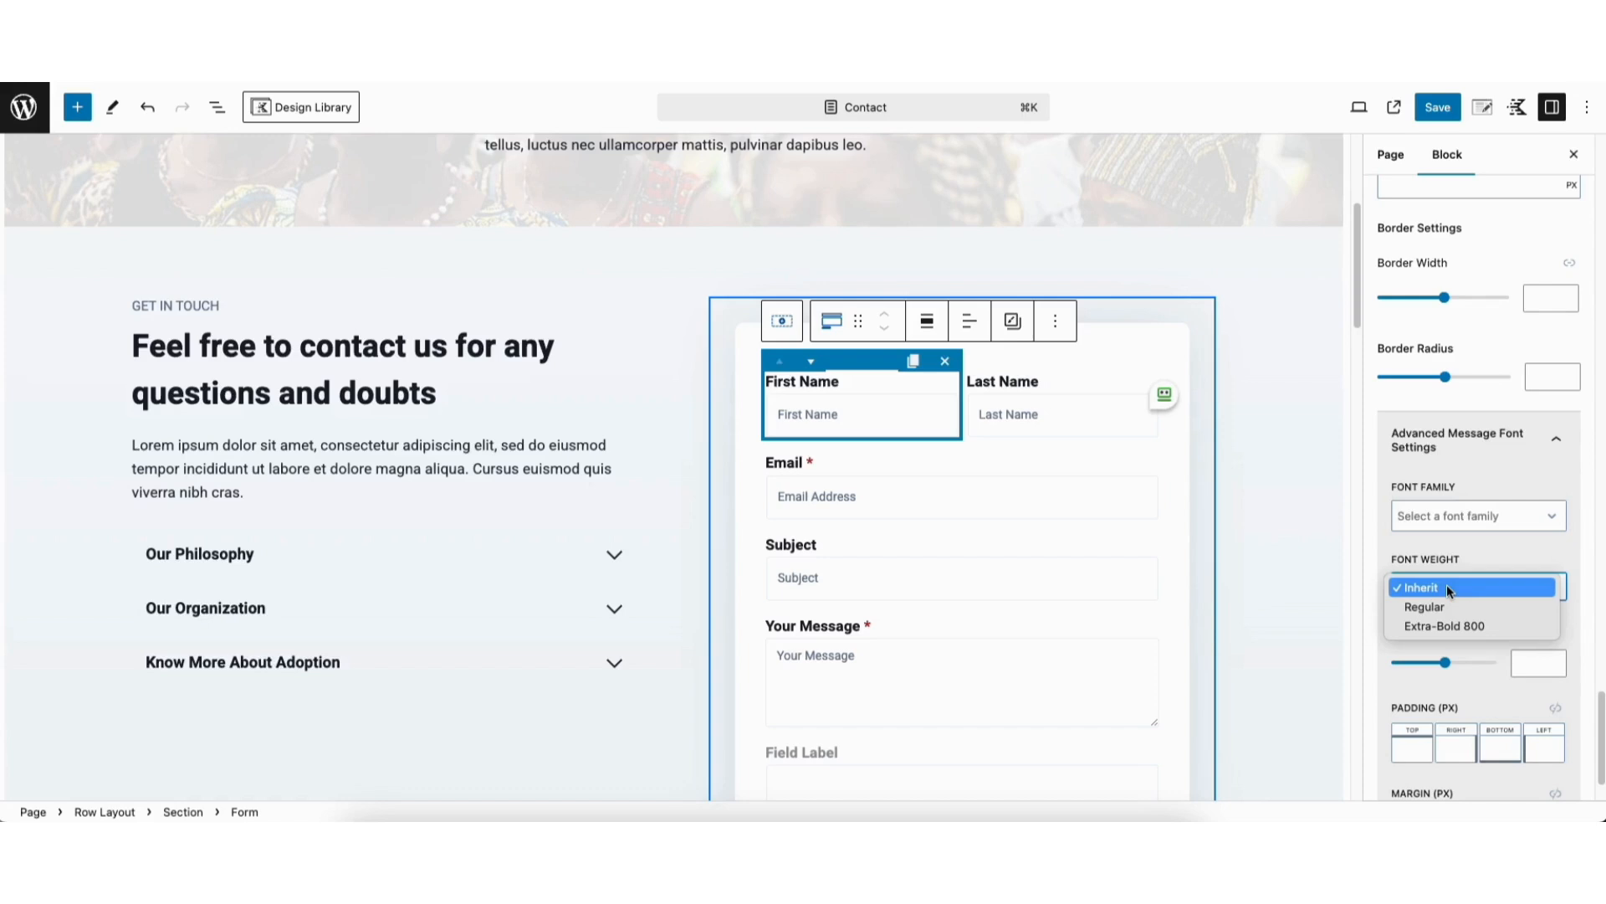
left_click(1447, 585)
Review the form's field, label and submit button styles, including the button's hover colors
left_click_drag(1602, 736, 1602, 183)
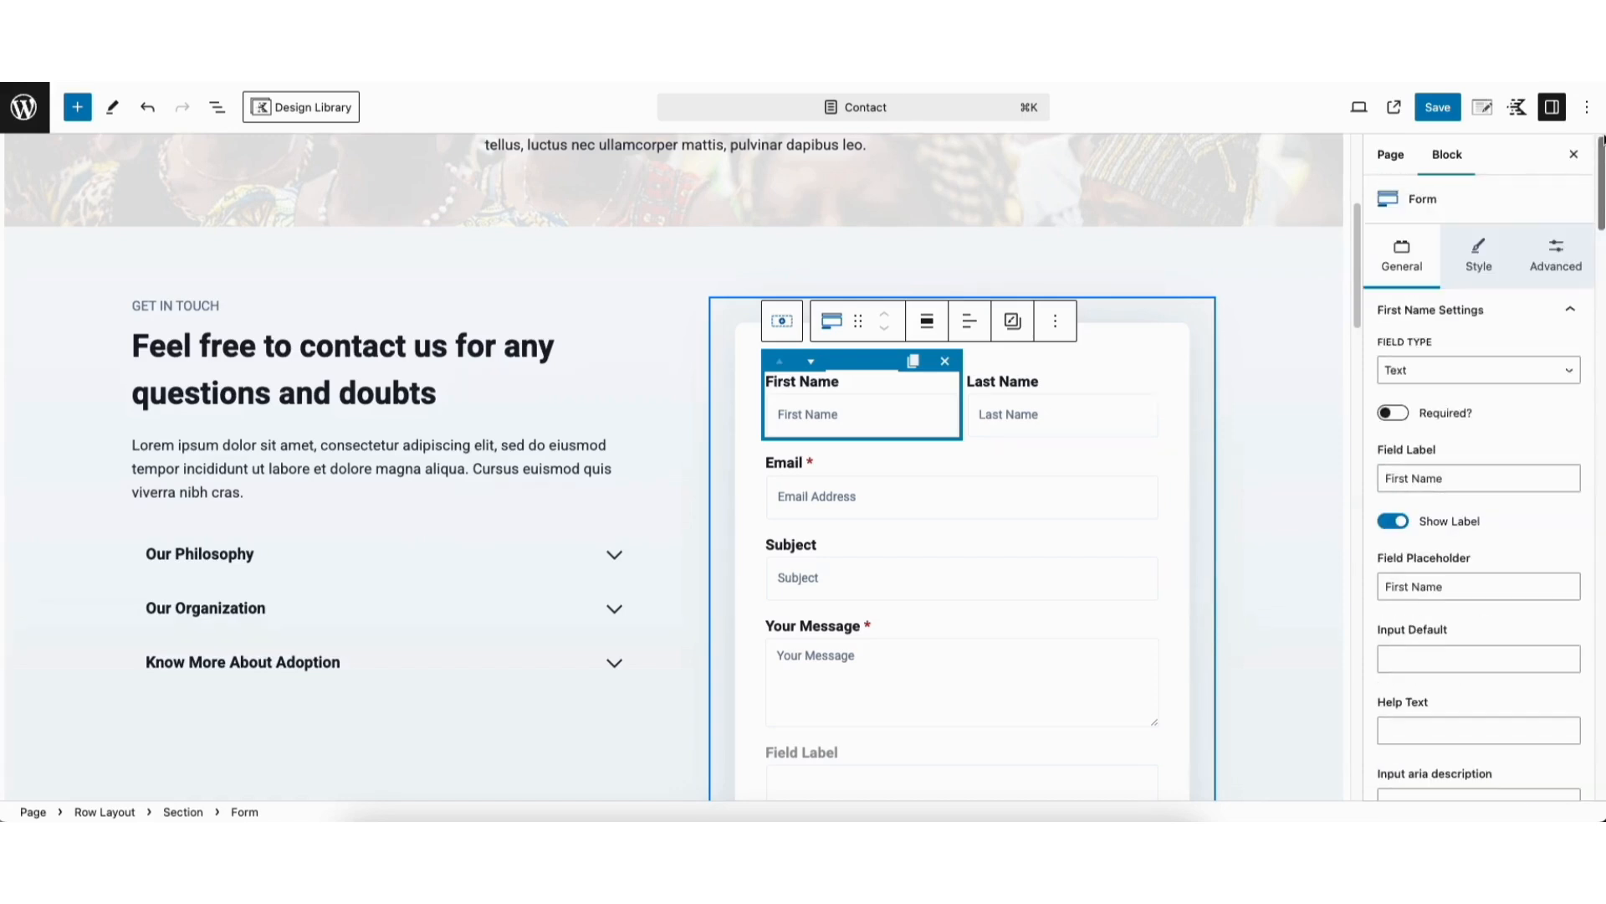
left_click(1476, 255)
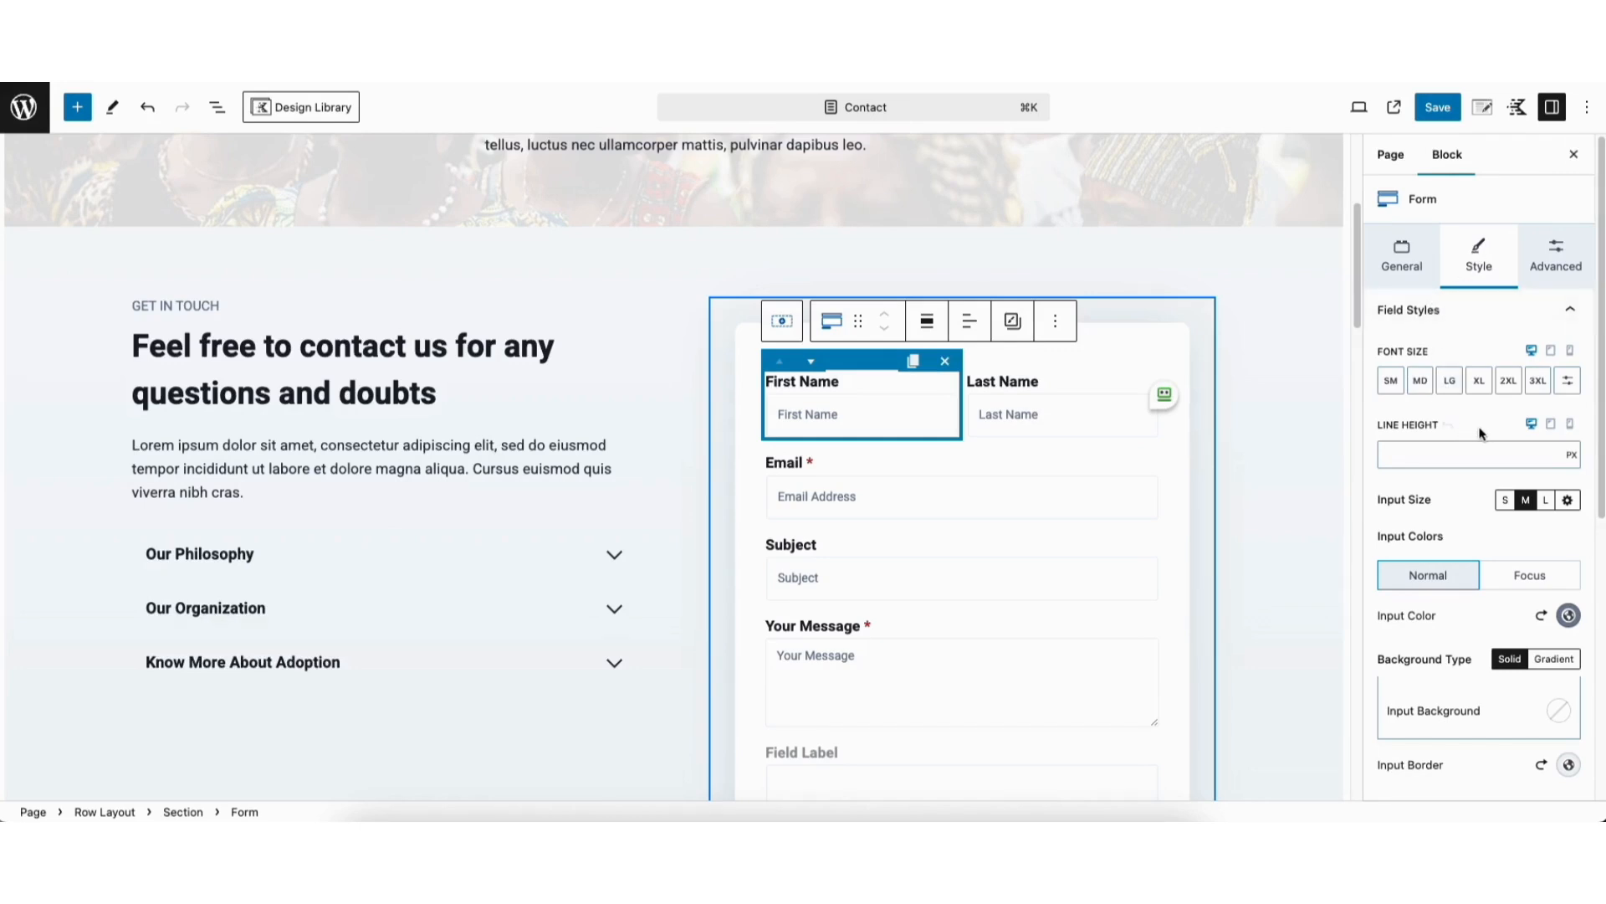
scroll(1481, 502, "down", 6)
left_click(1498, 751)
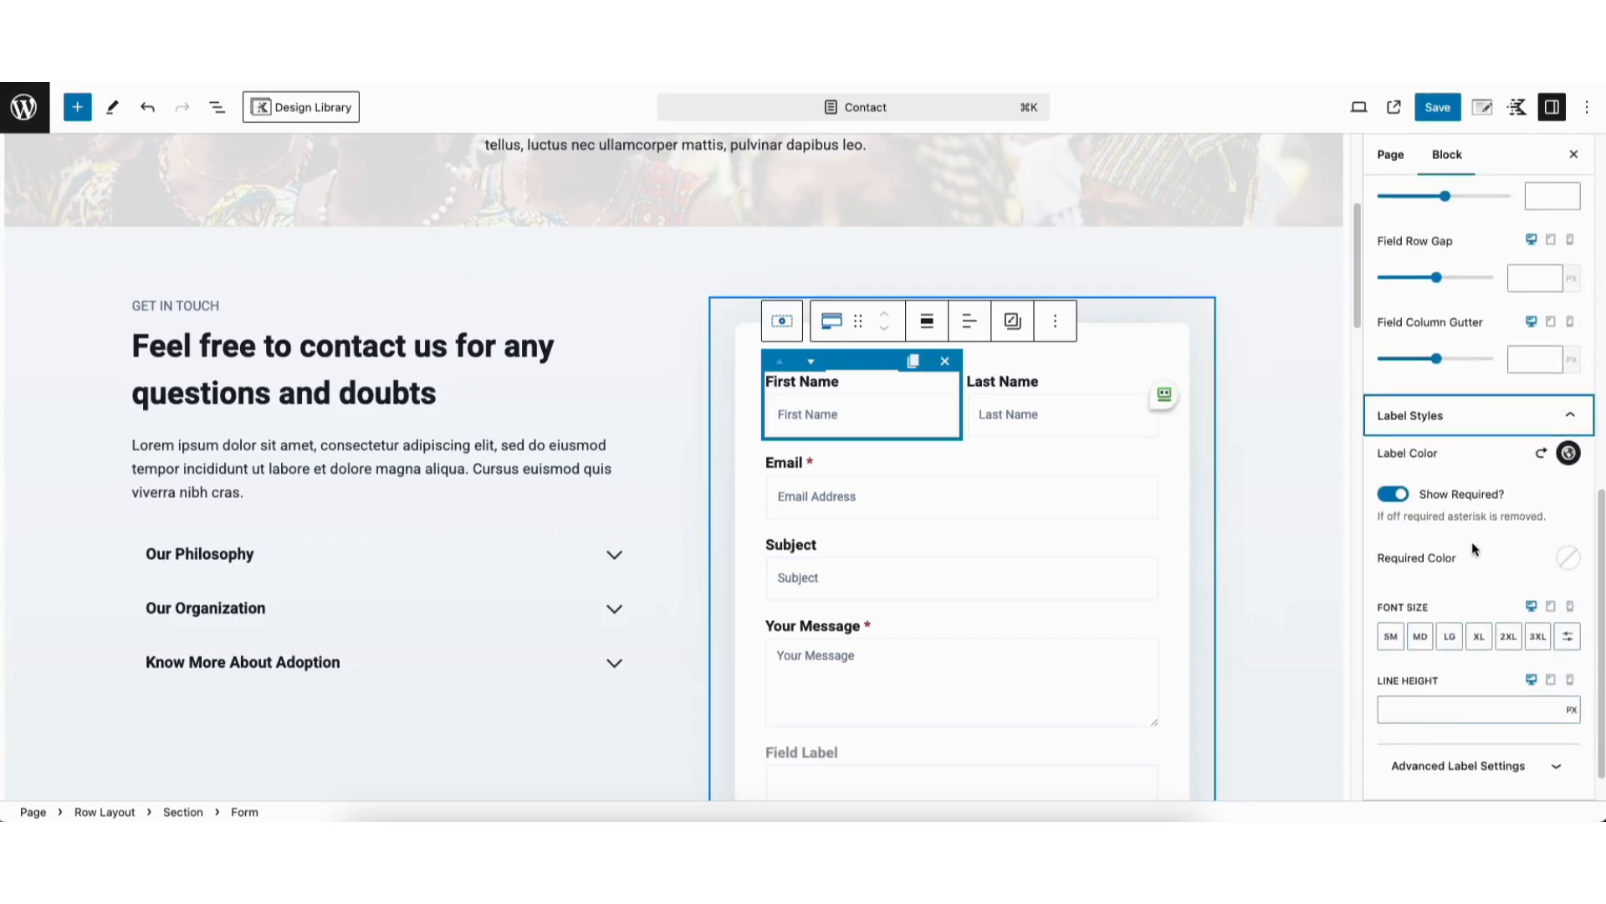
scroll(1594, 610, "down", 1)
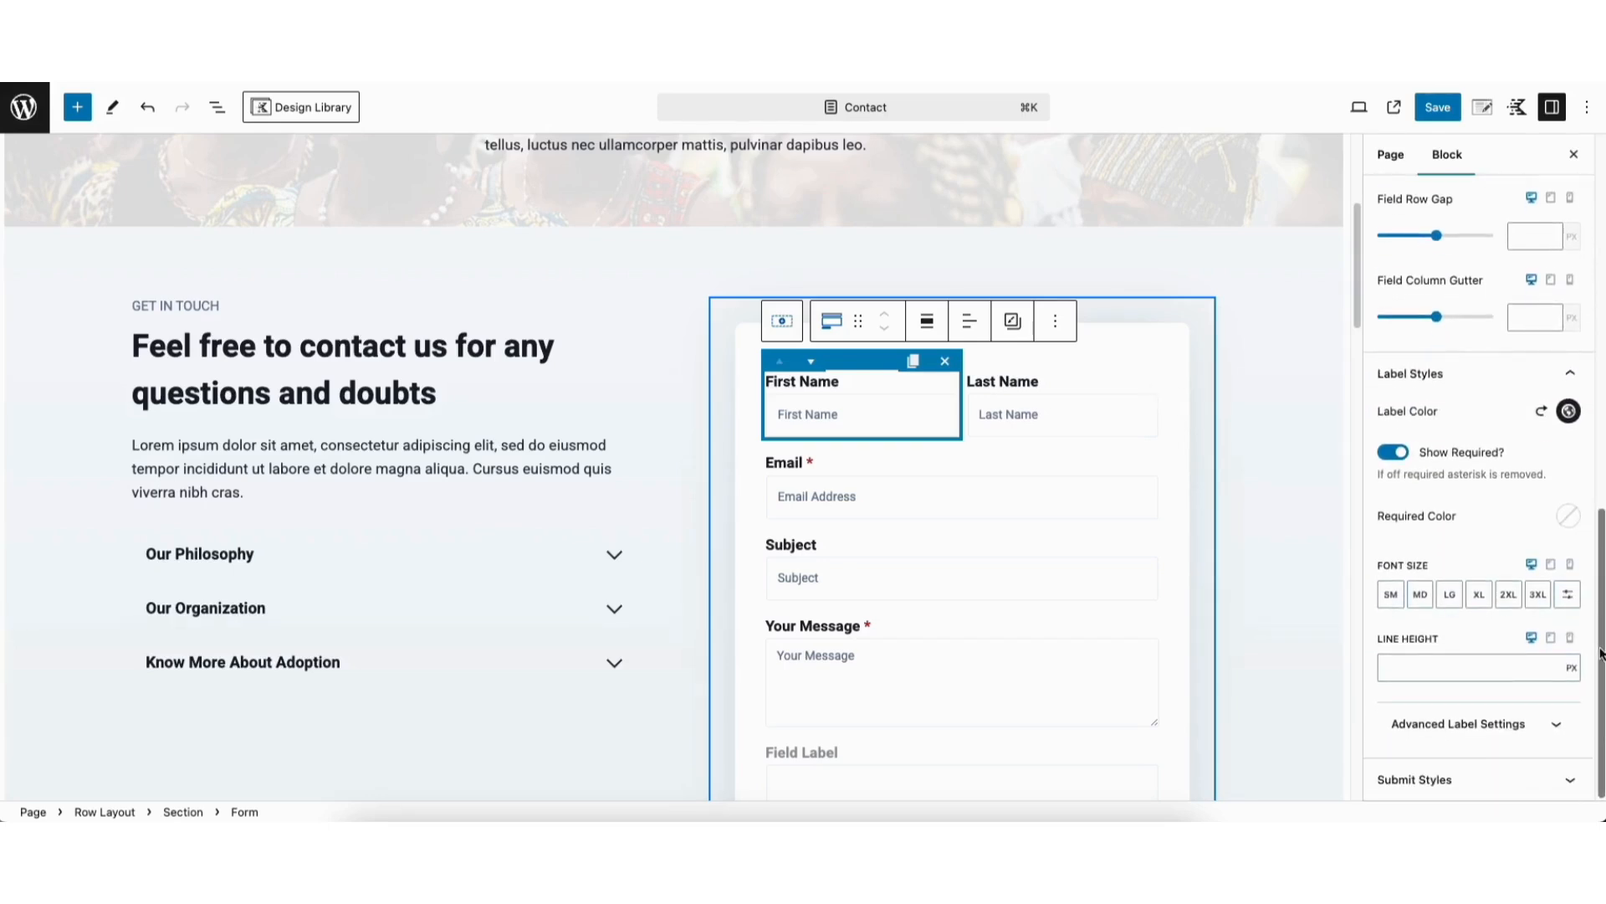
left_click(1433, 779)
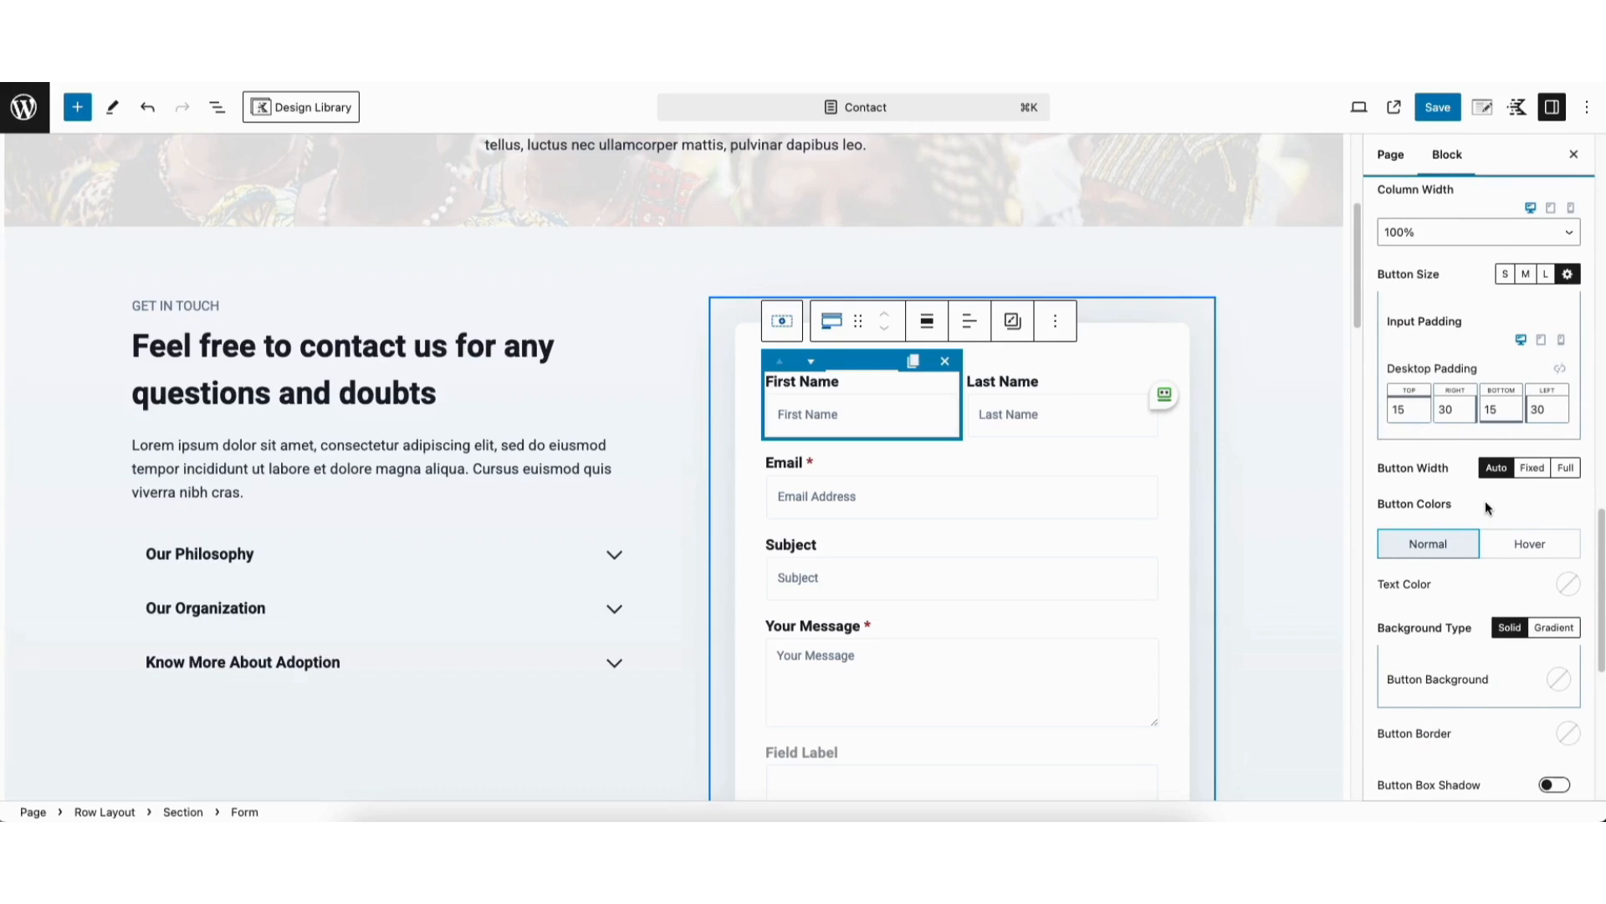
left_click(1506, 544)
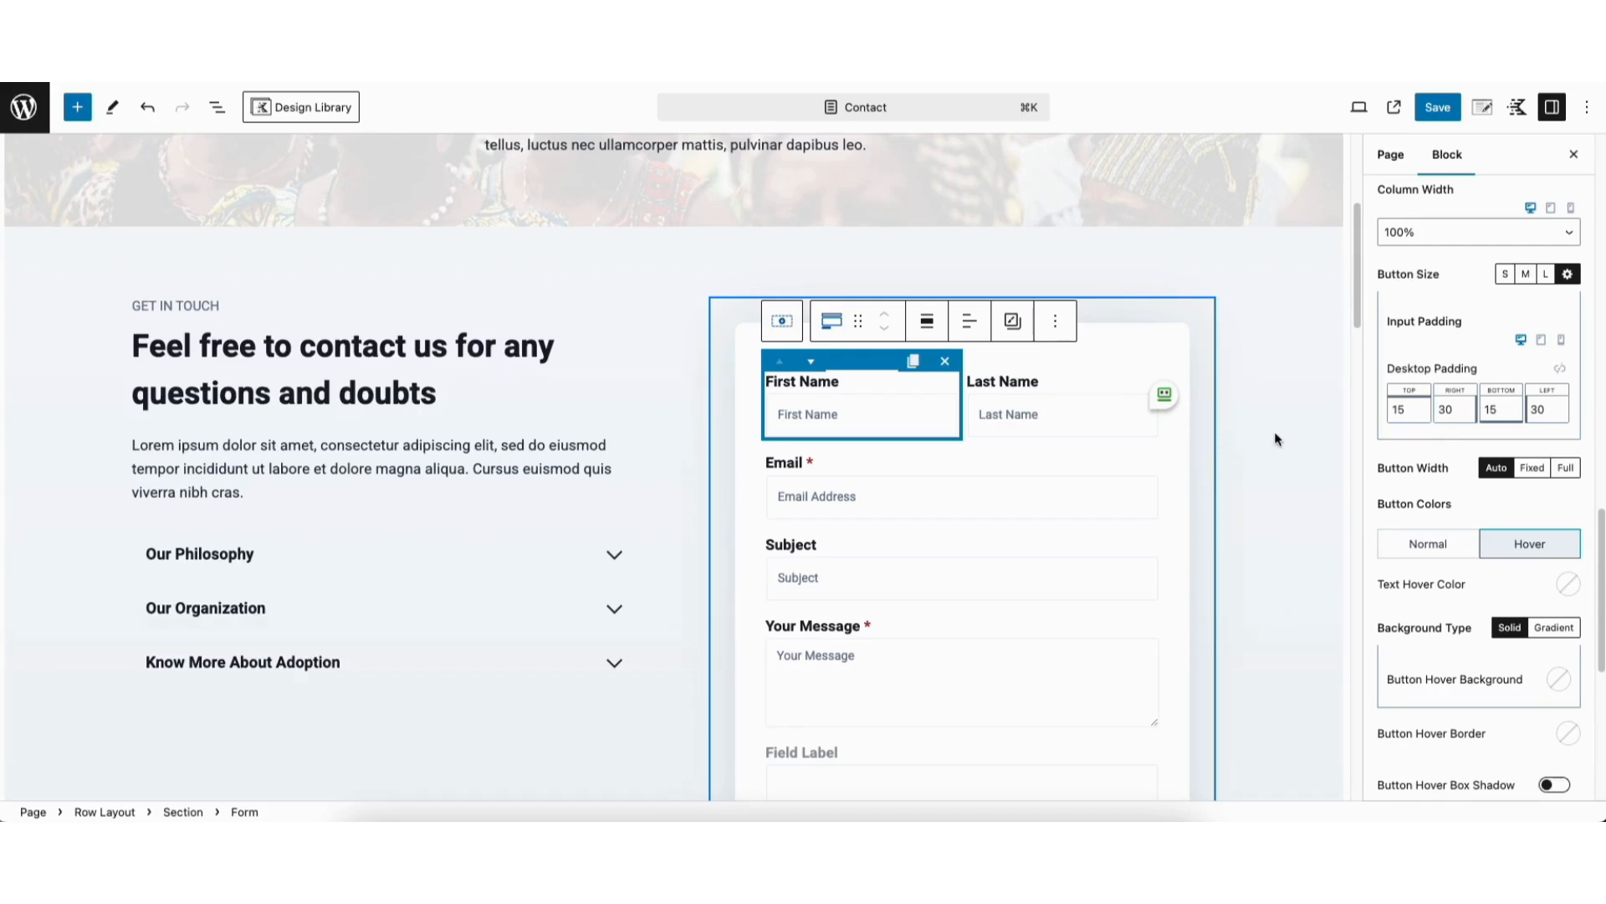
Save the Contact page and return to the list of all pages
left_click(1439, 108)
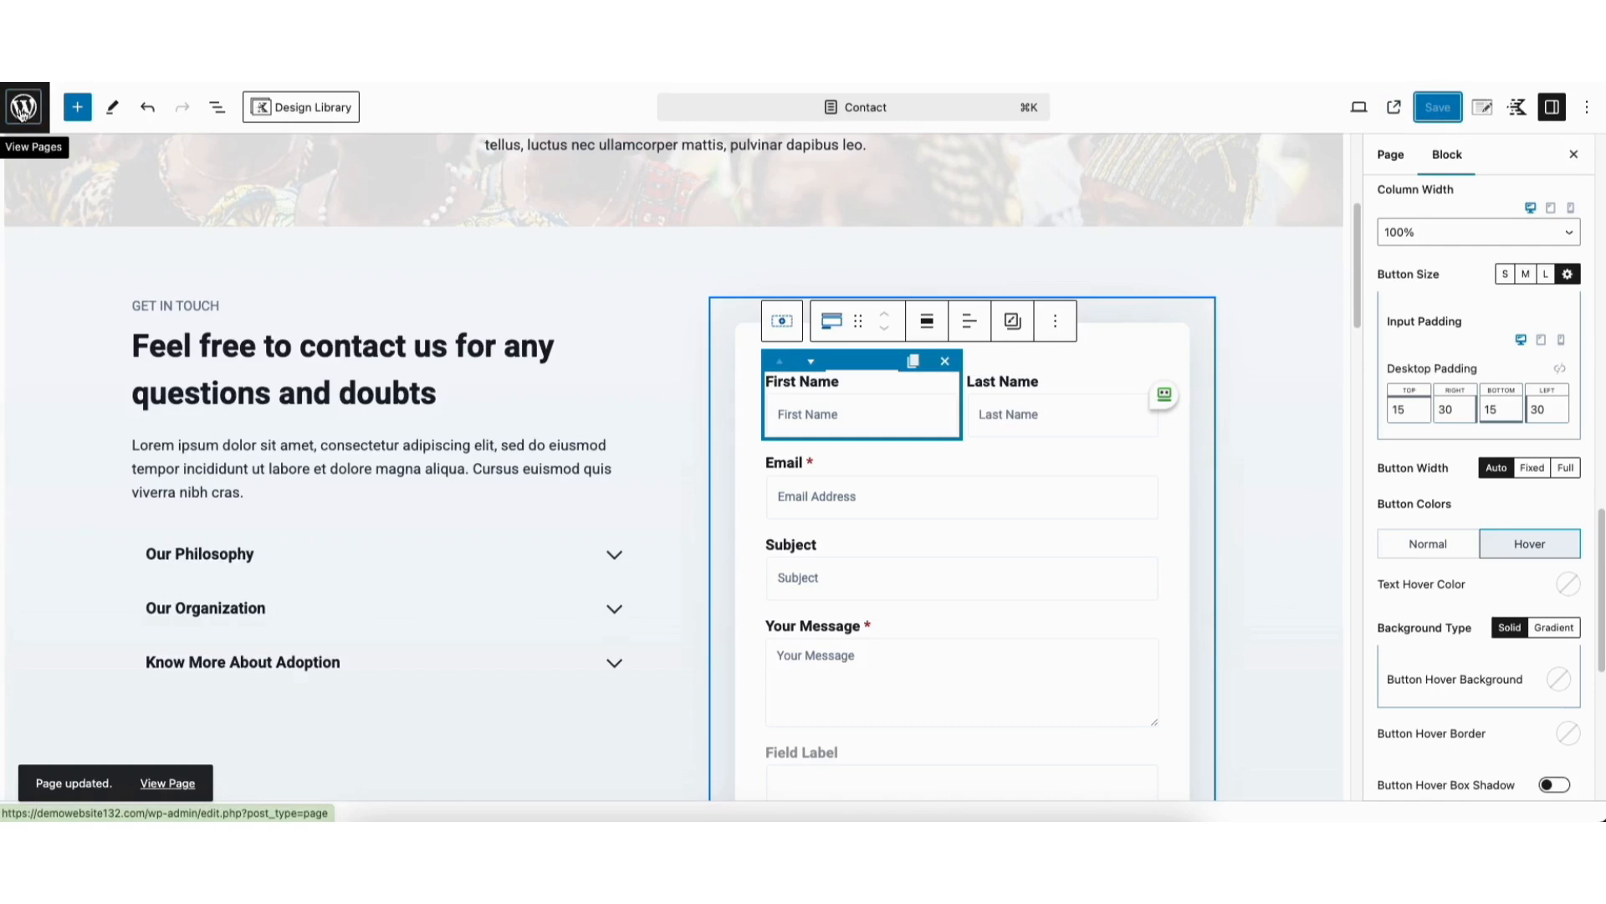
left_click(22, 109)
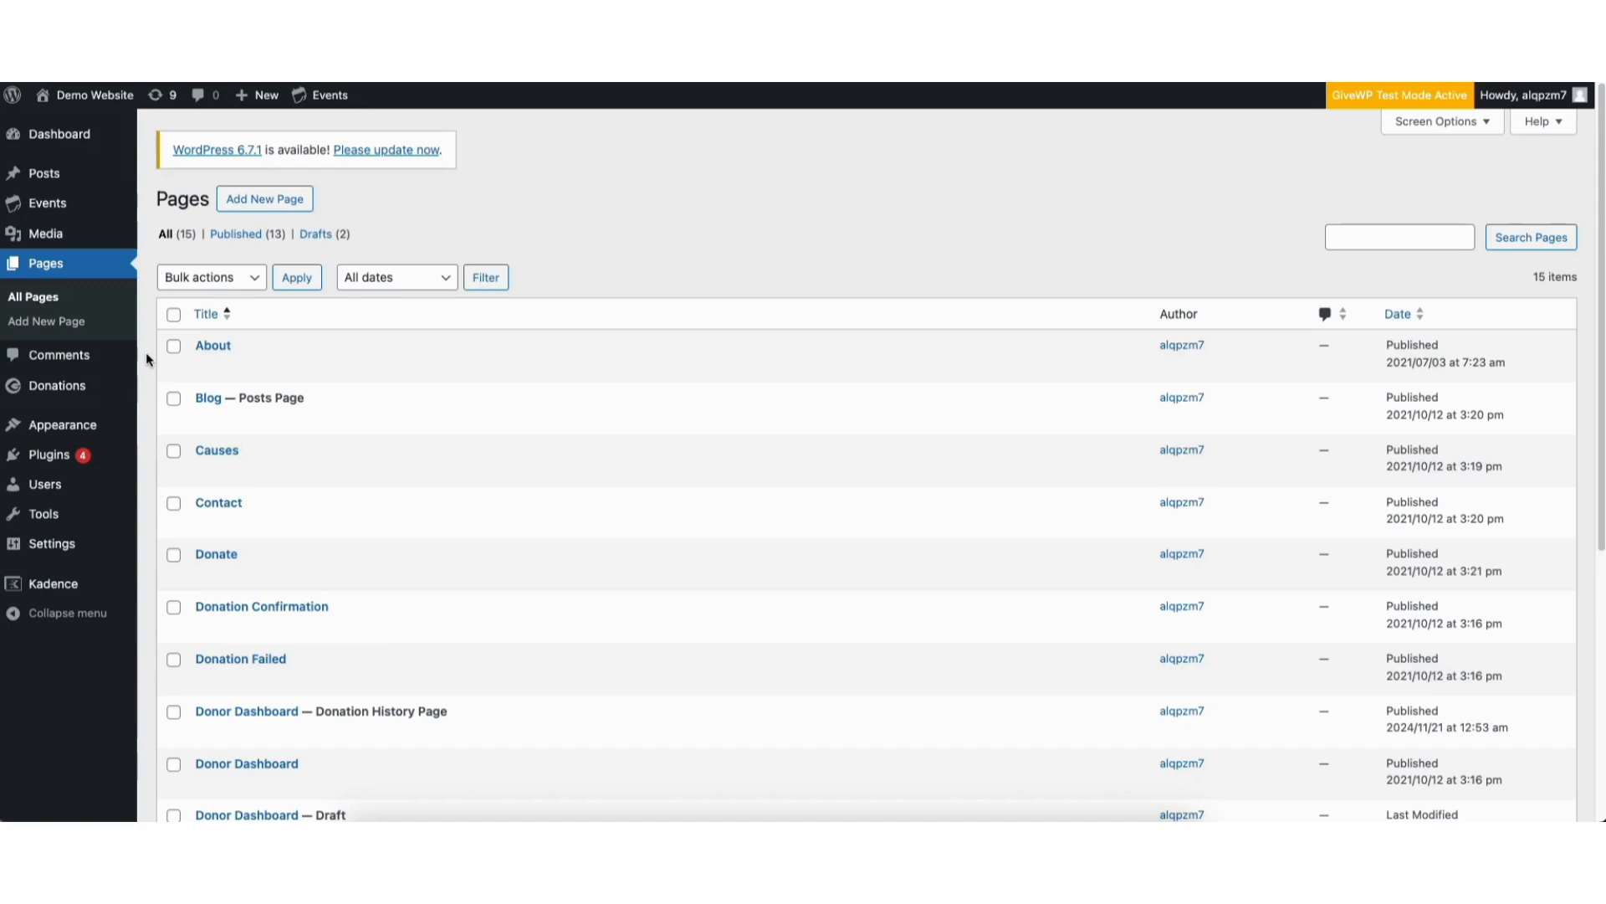
Open the theme customizer and open the Footer 1 widget area containing the Charity logo and description
mouse_move(47, 429)
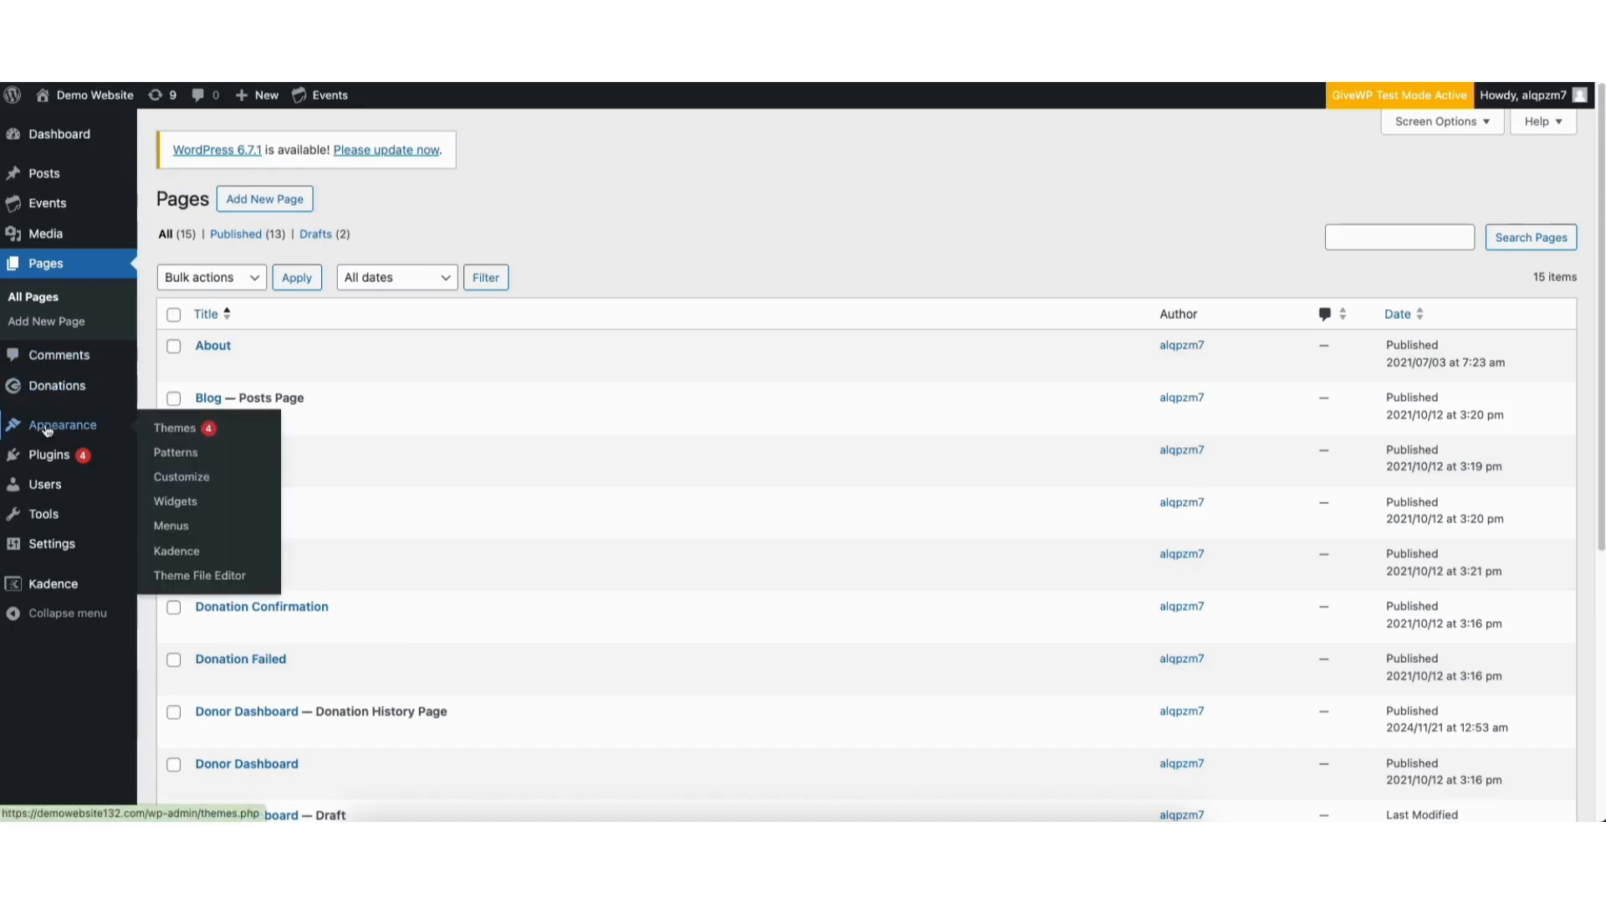
left_click(190, 483)
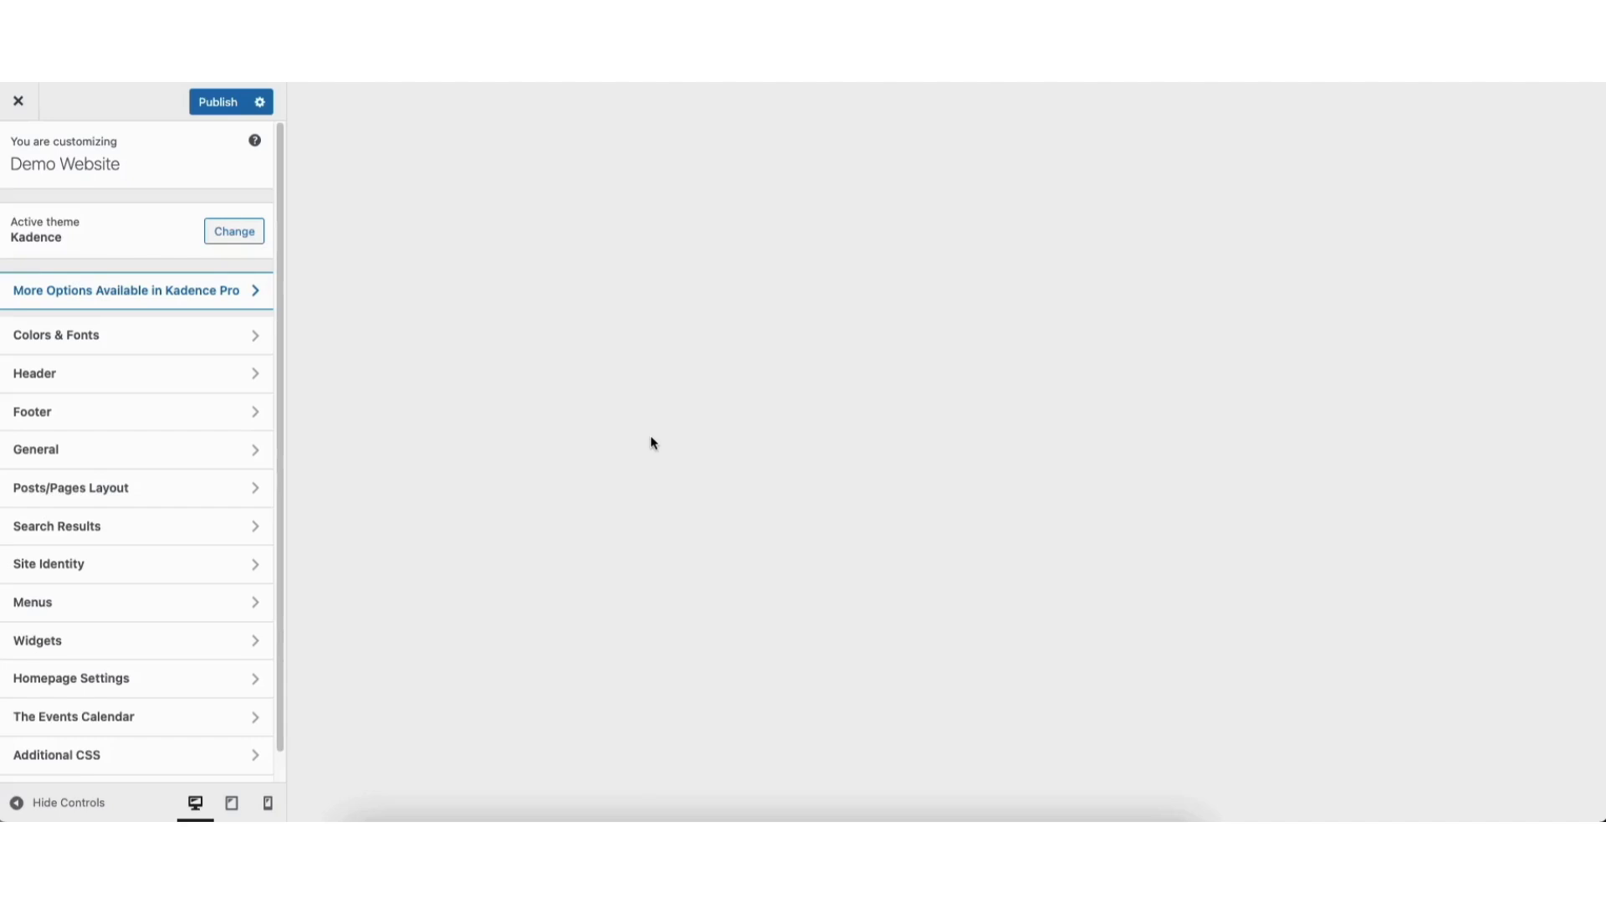
left_click_drag(1599, 113, 1600, 789)
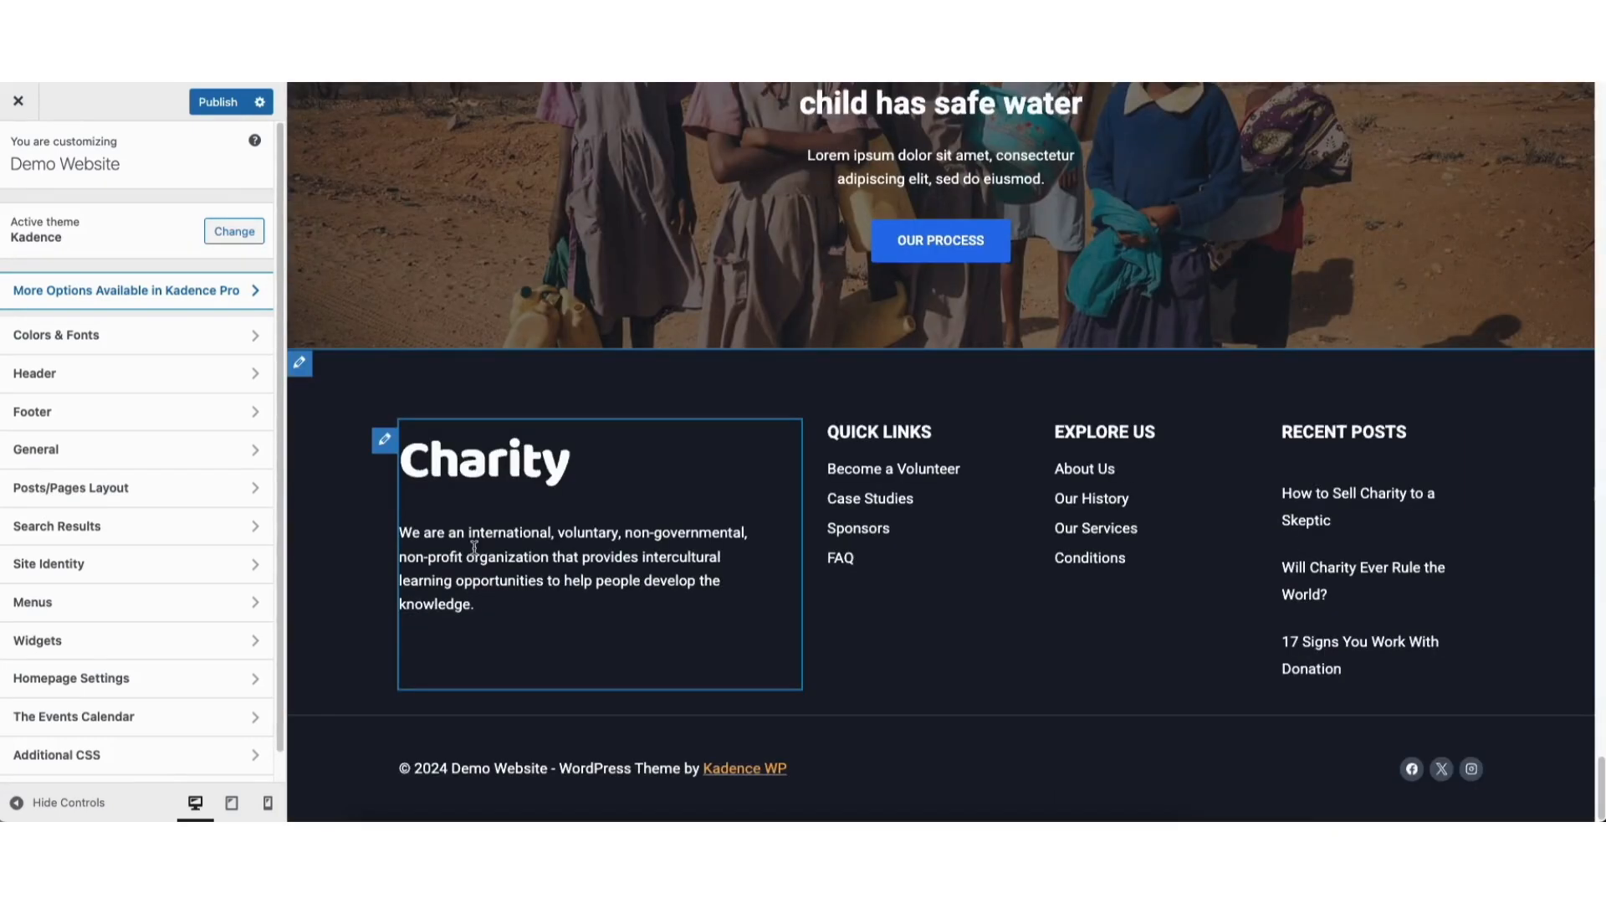
left_click(385, 441)
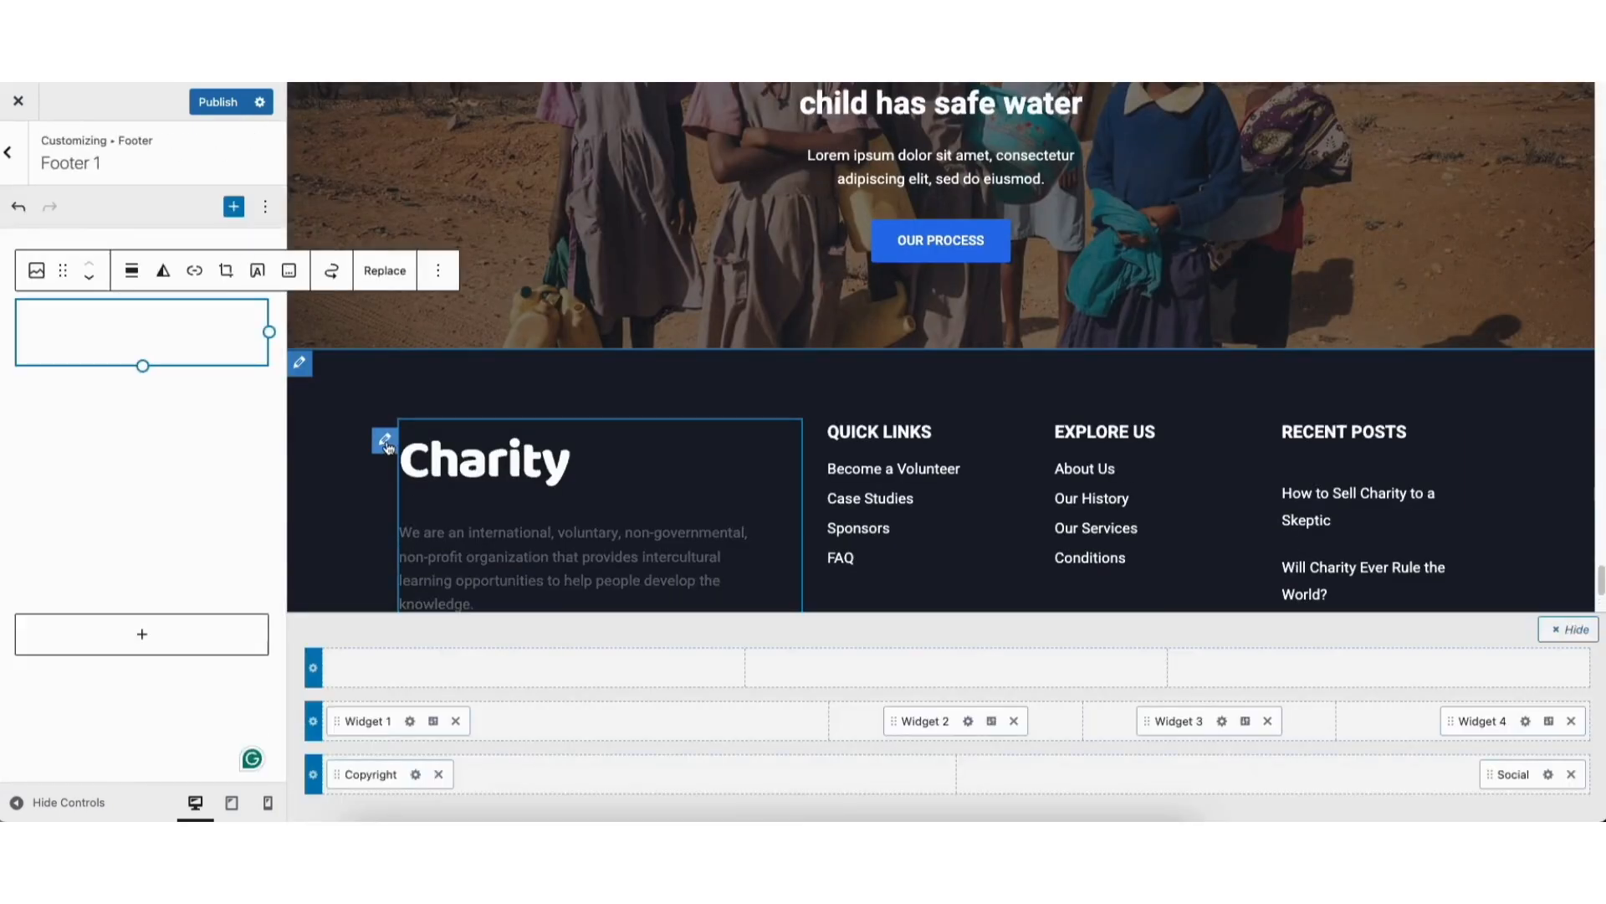
Review the Footer 1 description text and the blocks available to add, and remove the Social item from the footer's bottom row
left_click_drag(53, 448, 158, 566)
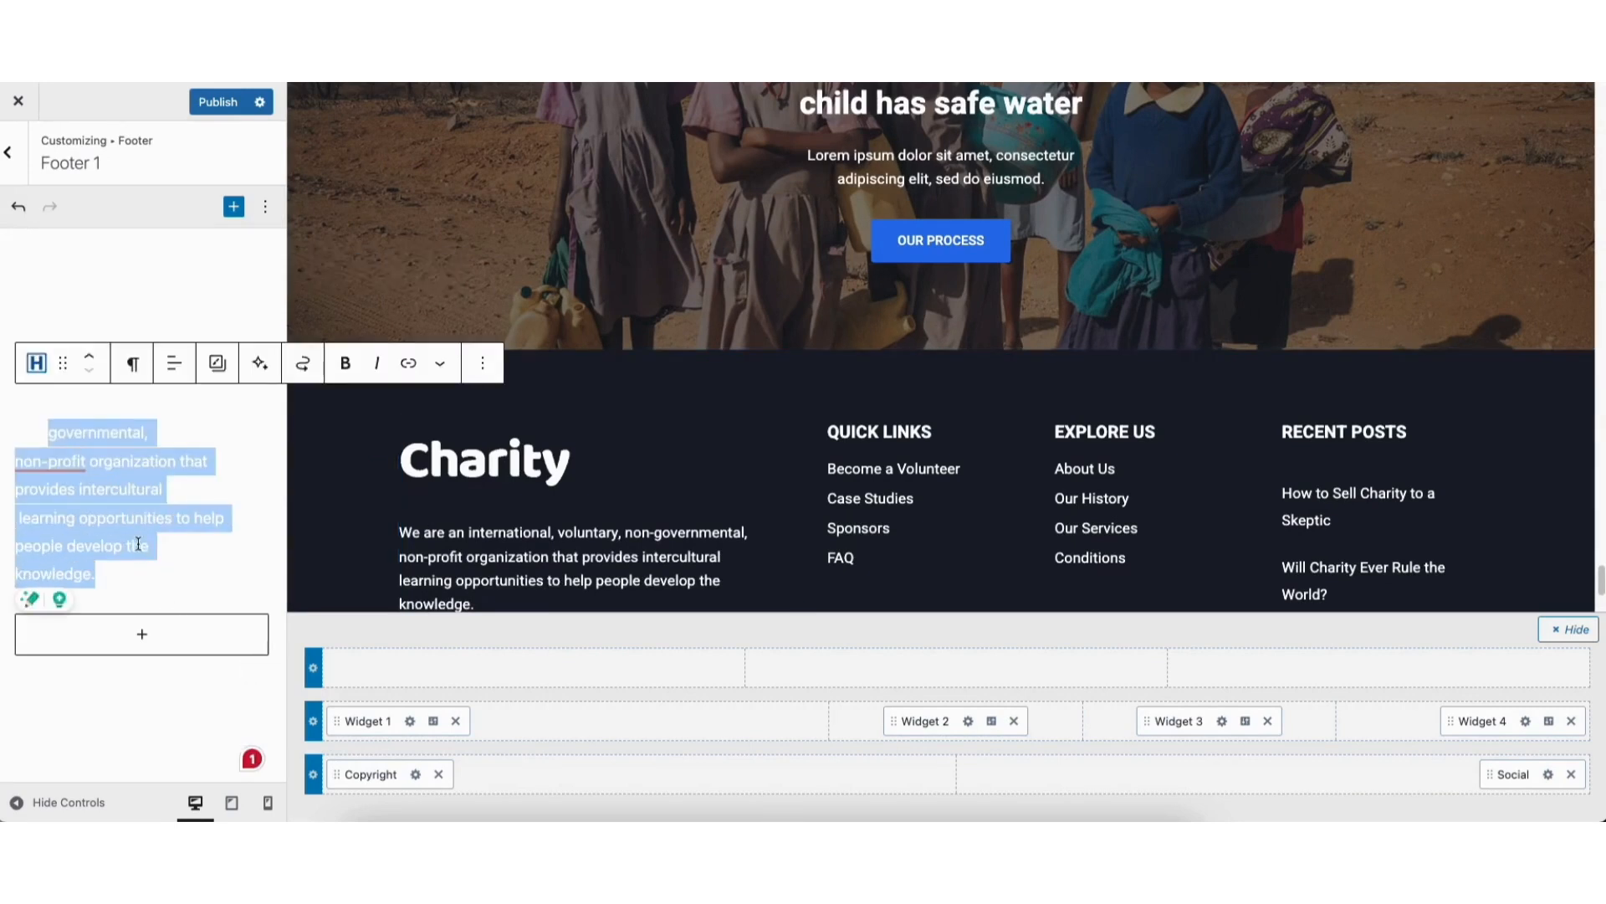
key("BackSpace")
left_click(131, 643)
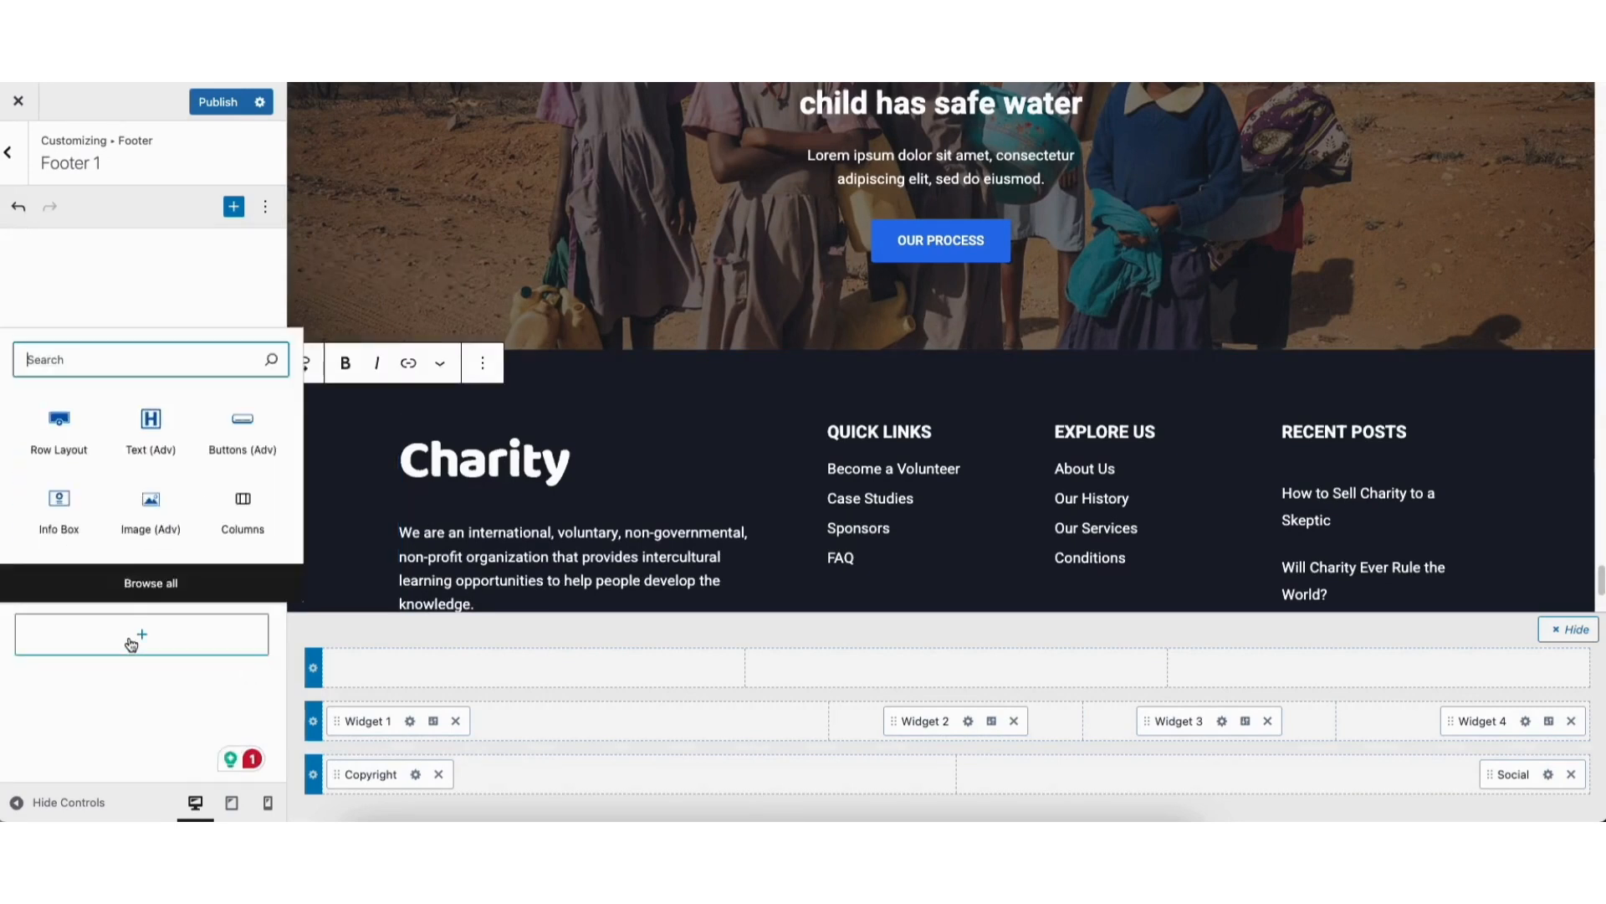
left_click(148, 452)
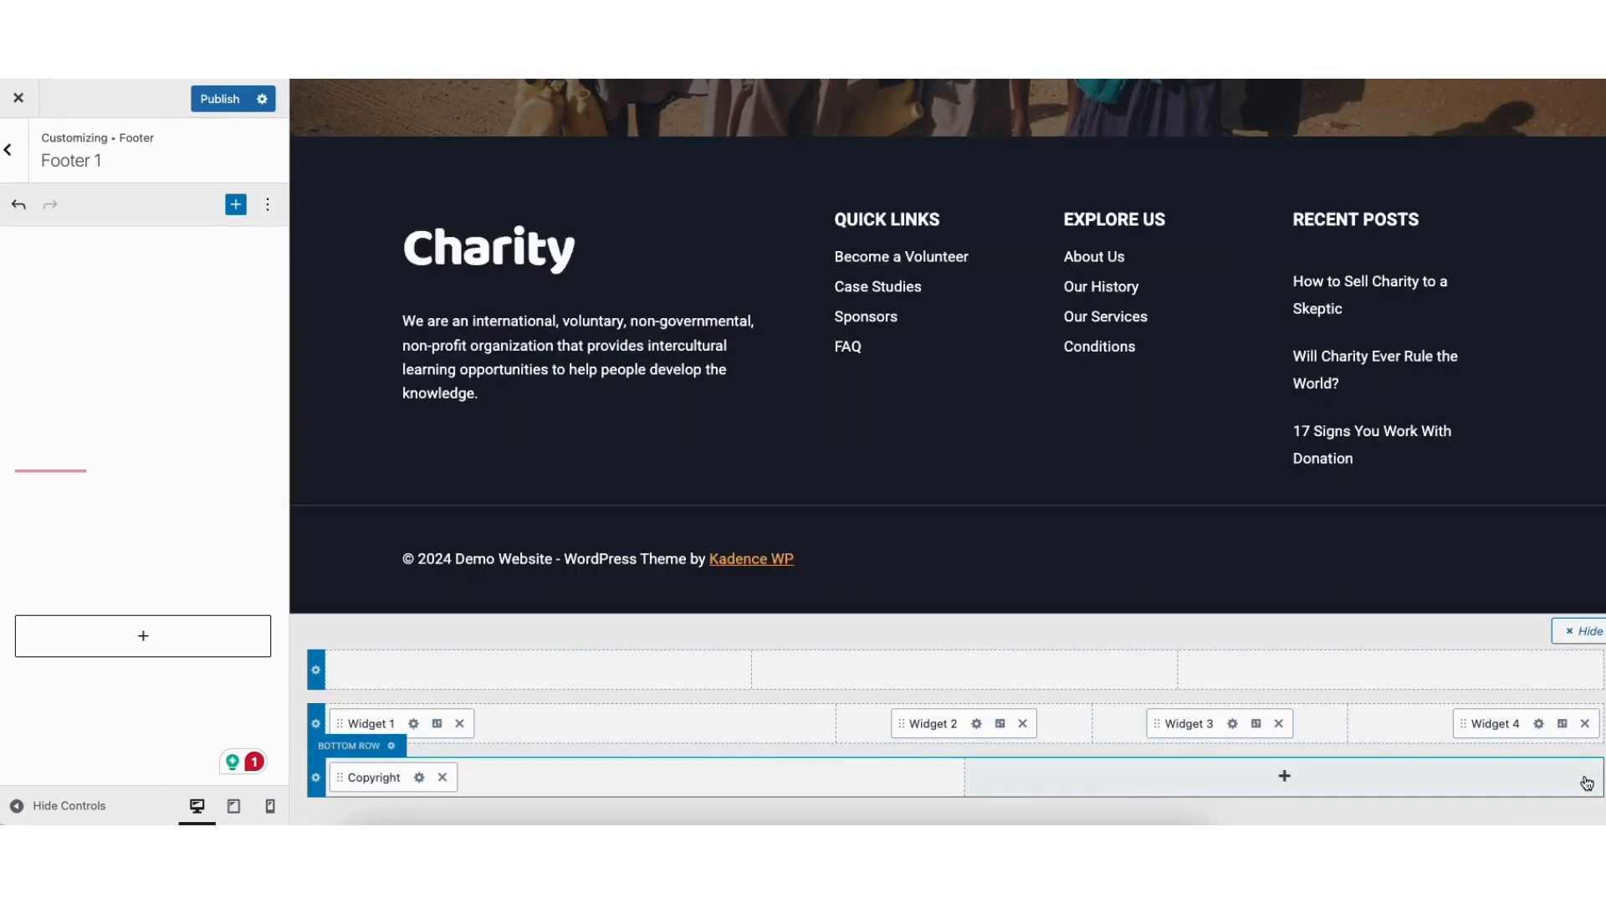
Open the settings of the header's Donate Now button and review its label and link options
scroll(1598, 418, "up", 15)
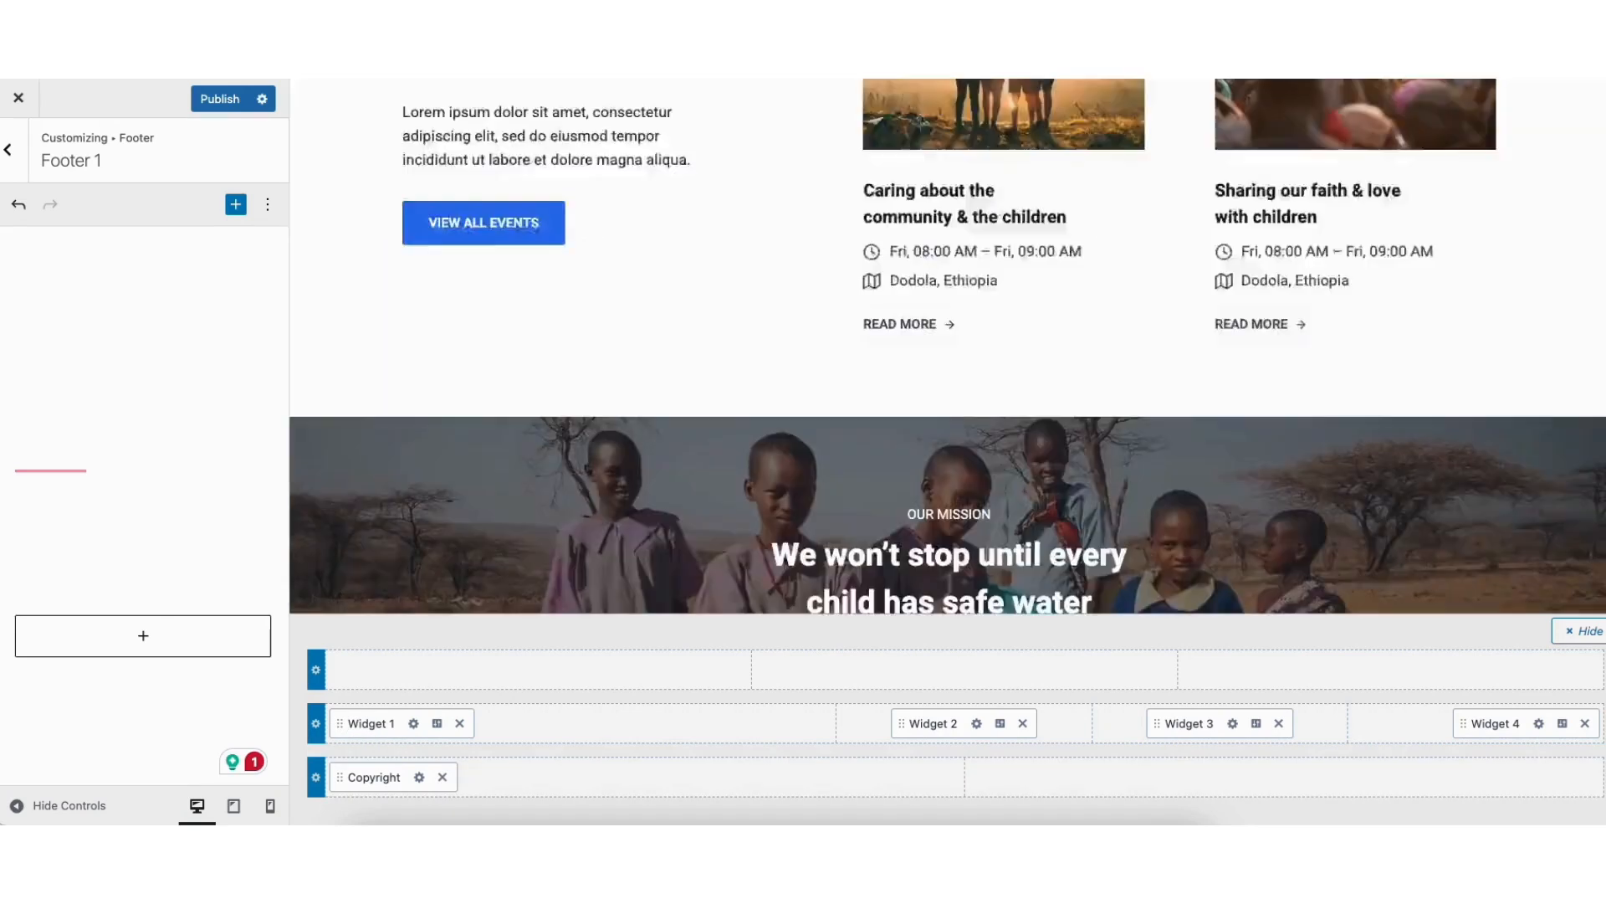
scroll(1599, 419, "up", 15)
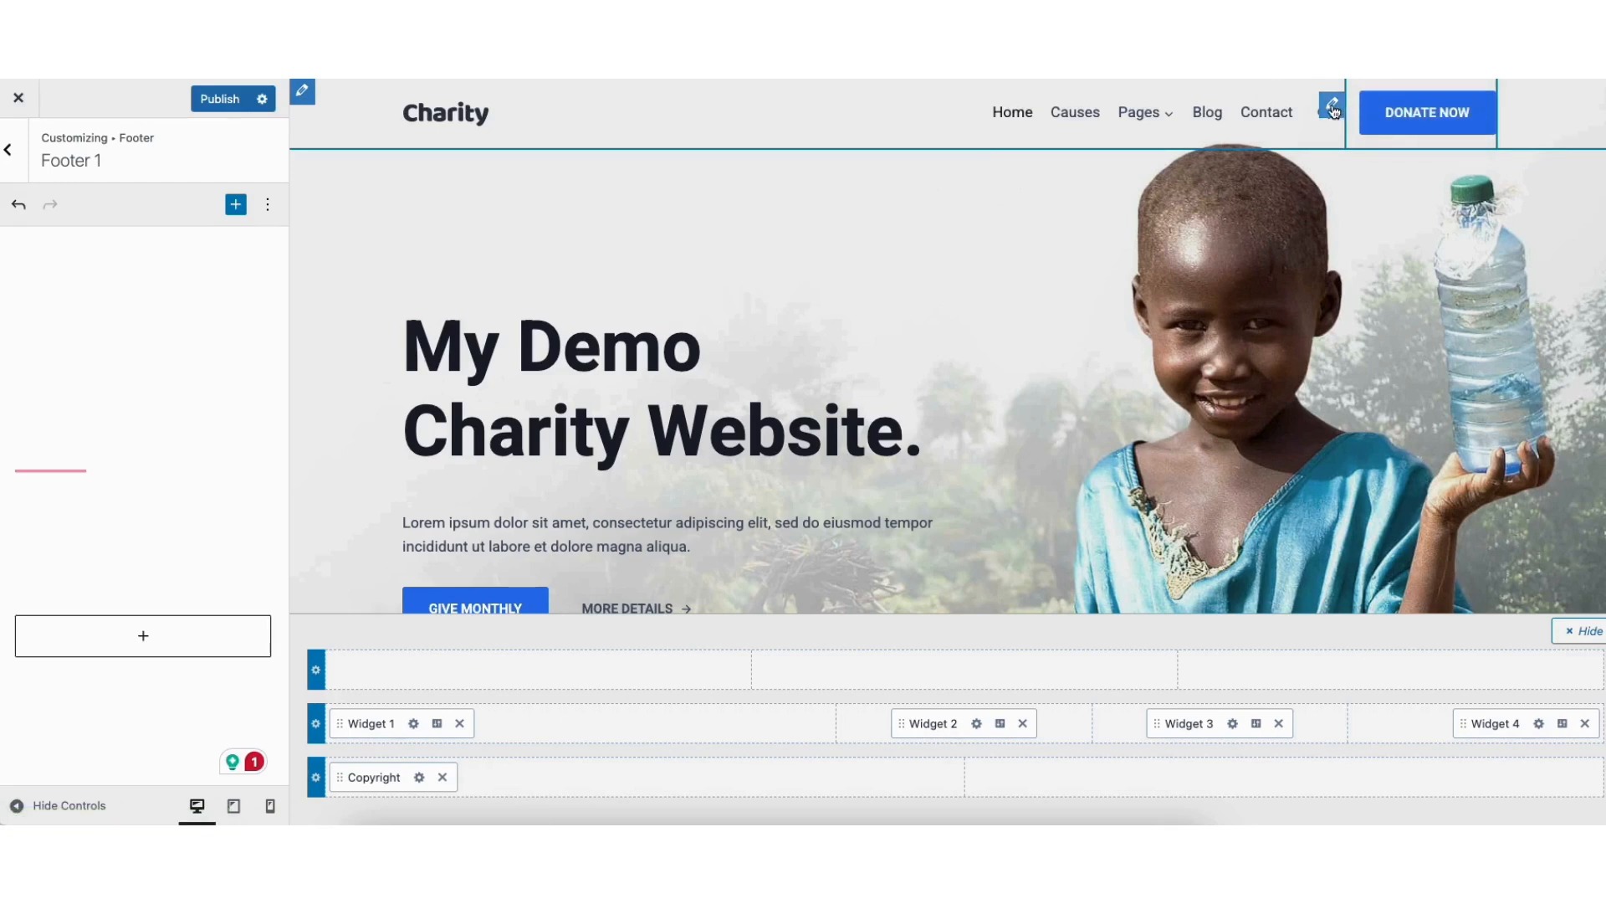
left_click(1333, 109)
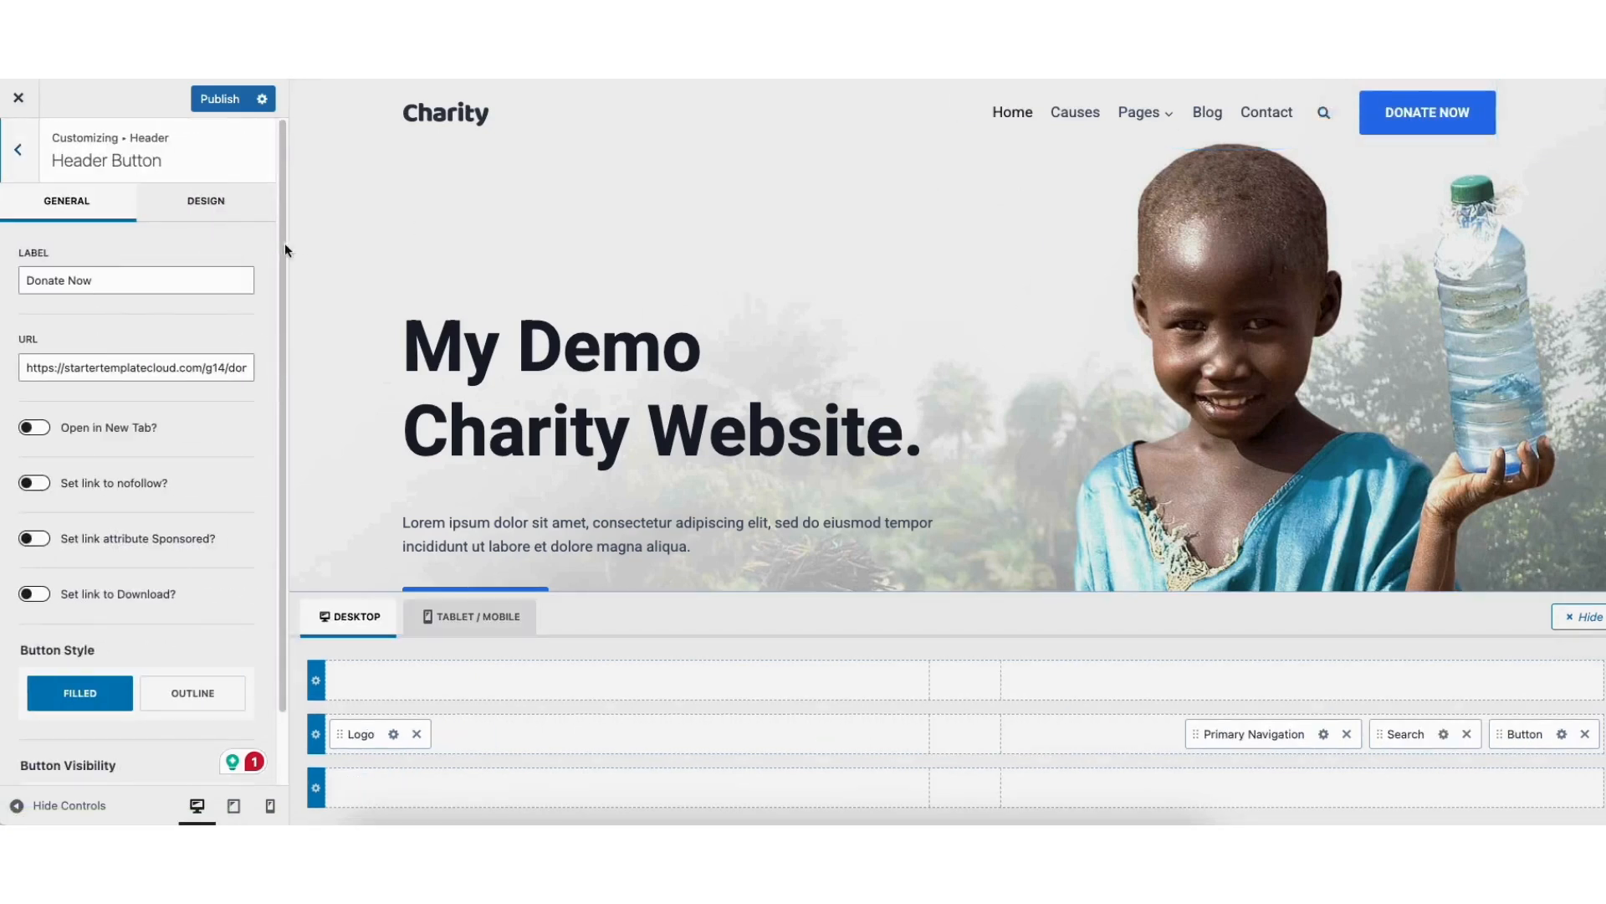
left_click_drag(26, 277, 110, 286)
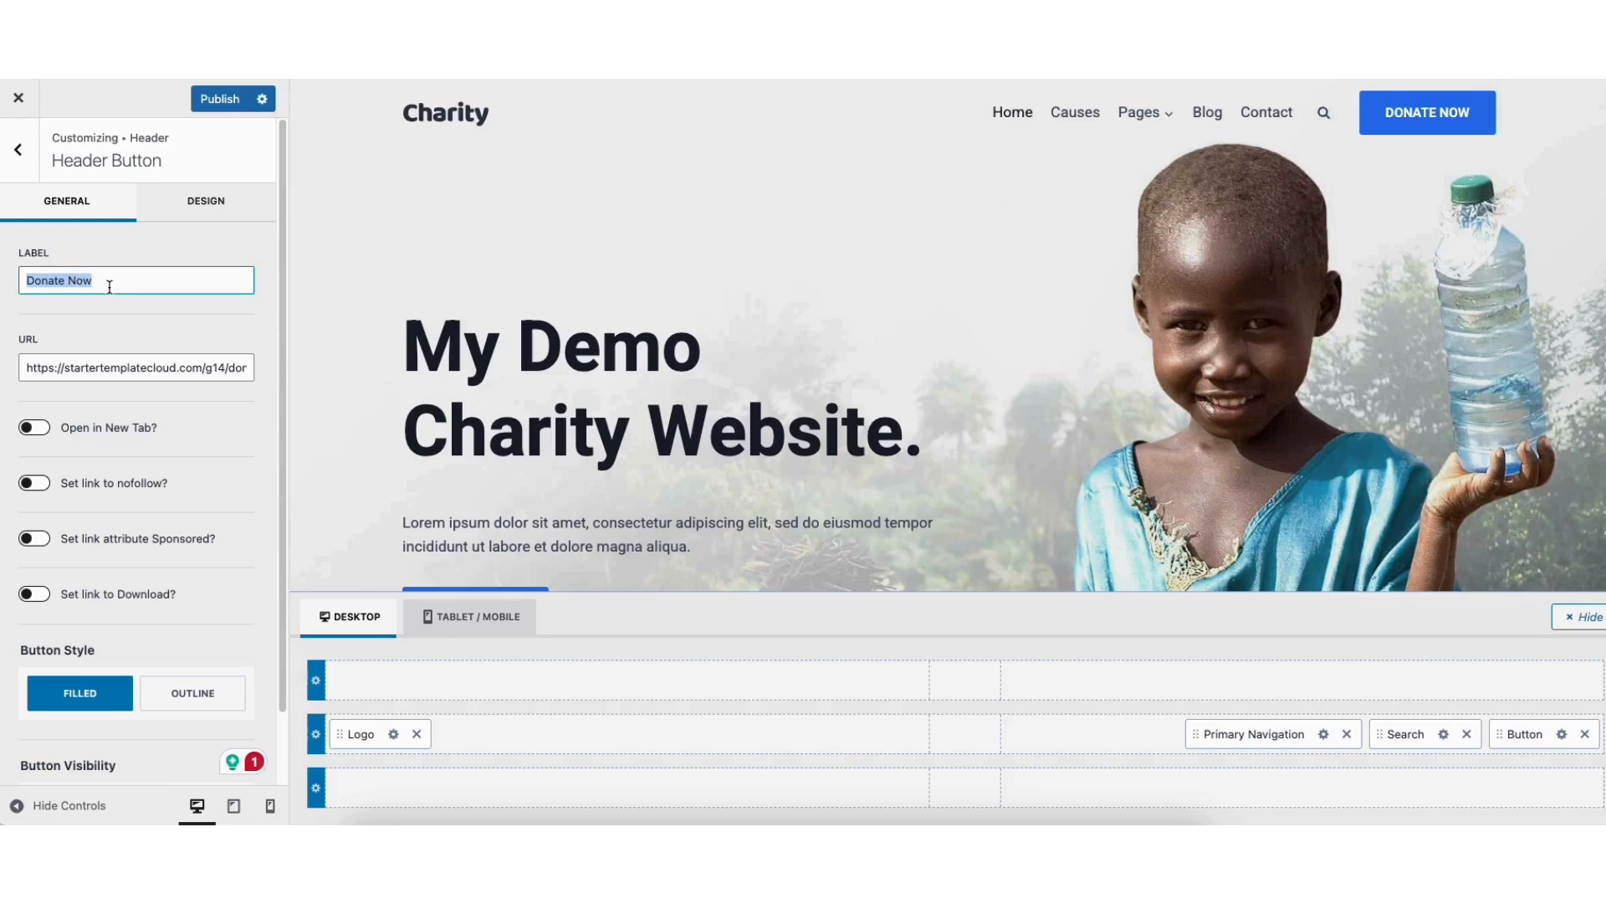
left_click(120, 317)
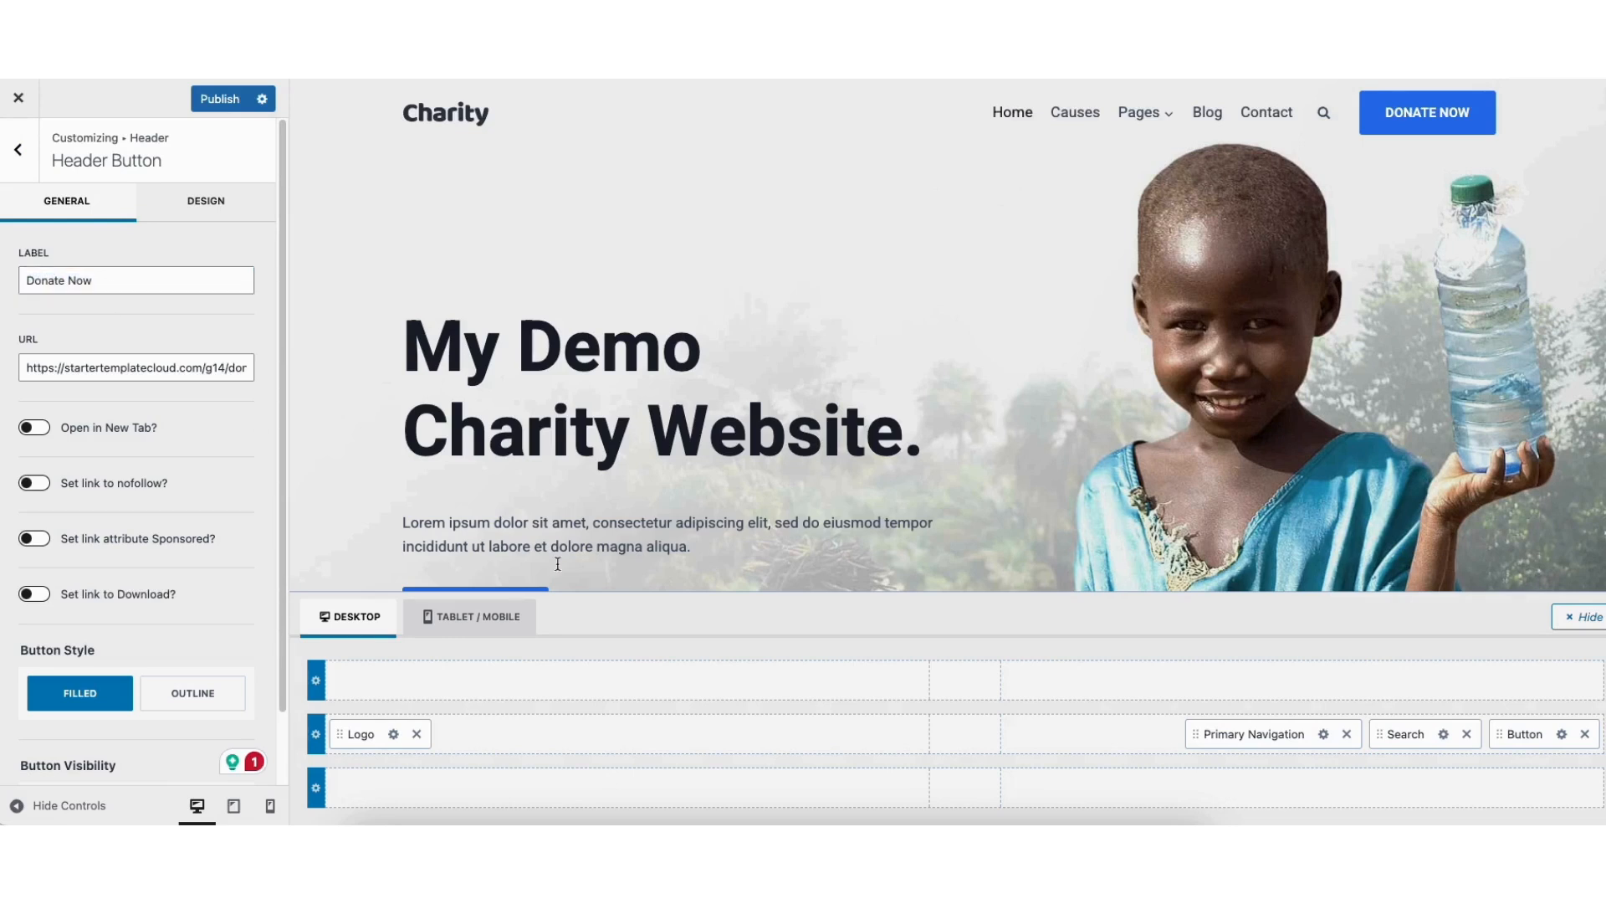
Remove the Donate Now button from the header's main row and try moving the primary navigation past the Search item
left_click(1586, 736)
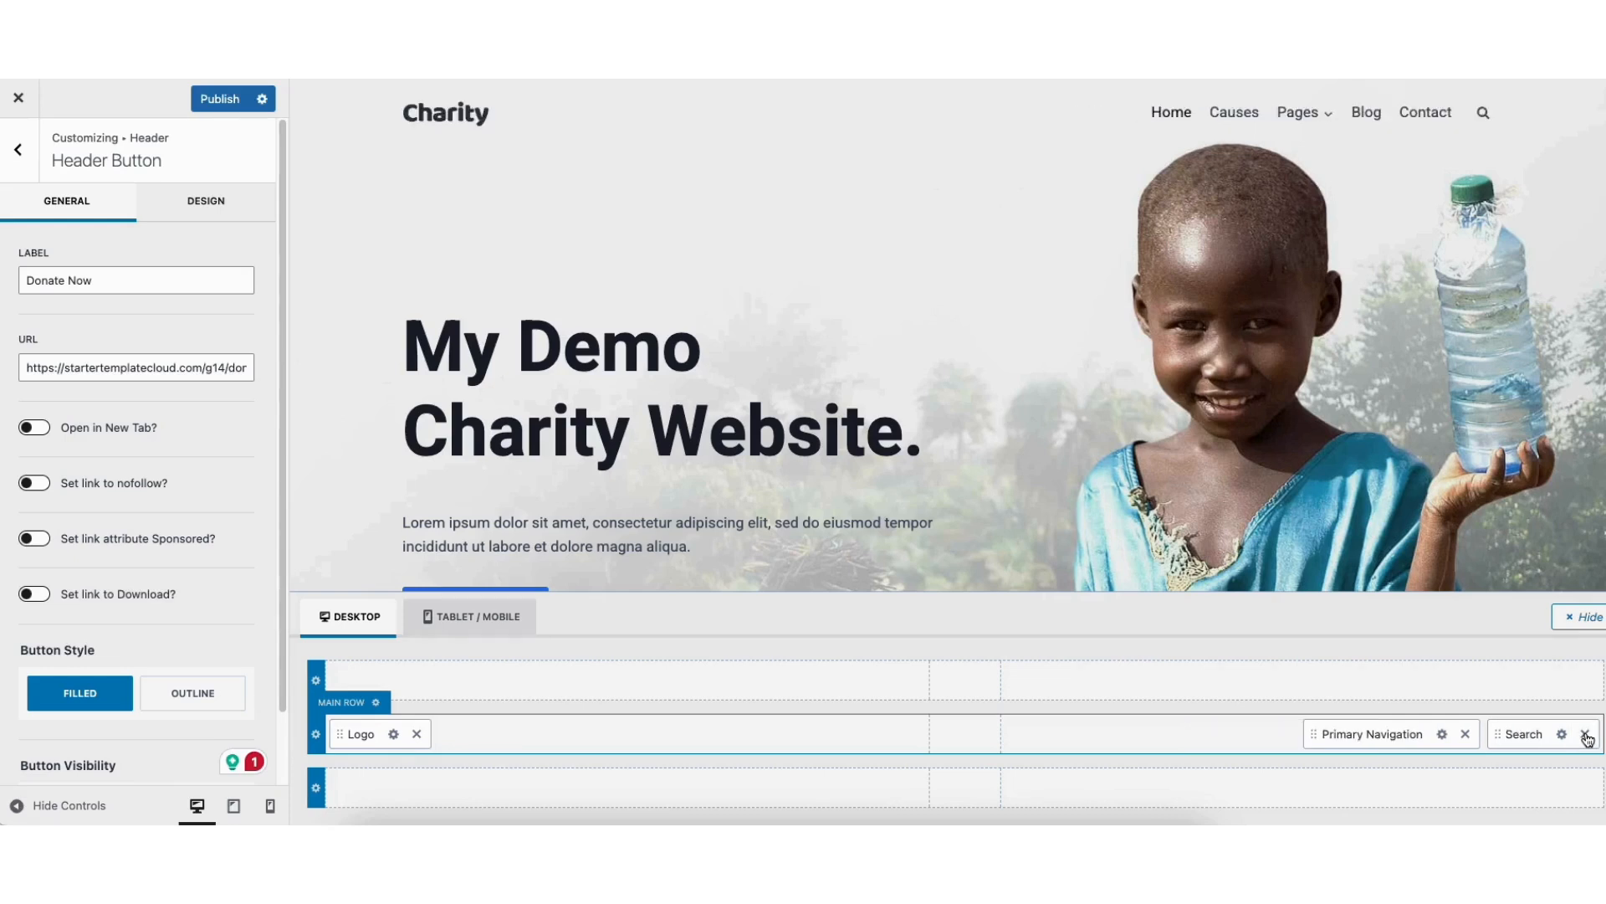
left_click_drag(1363, 736, 1522, 740)
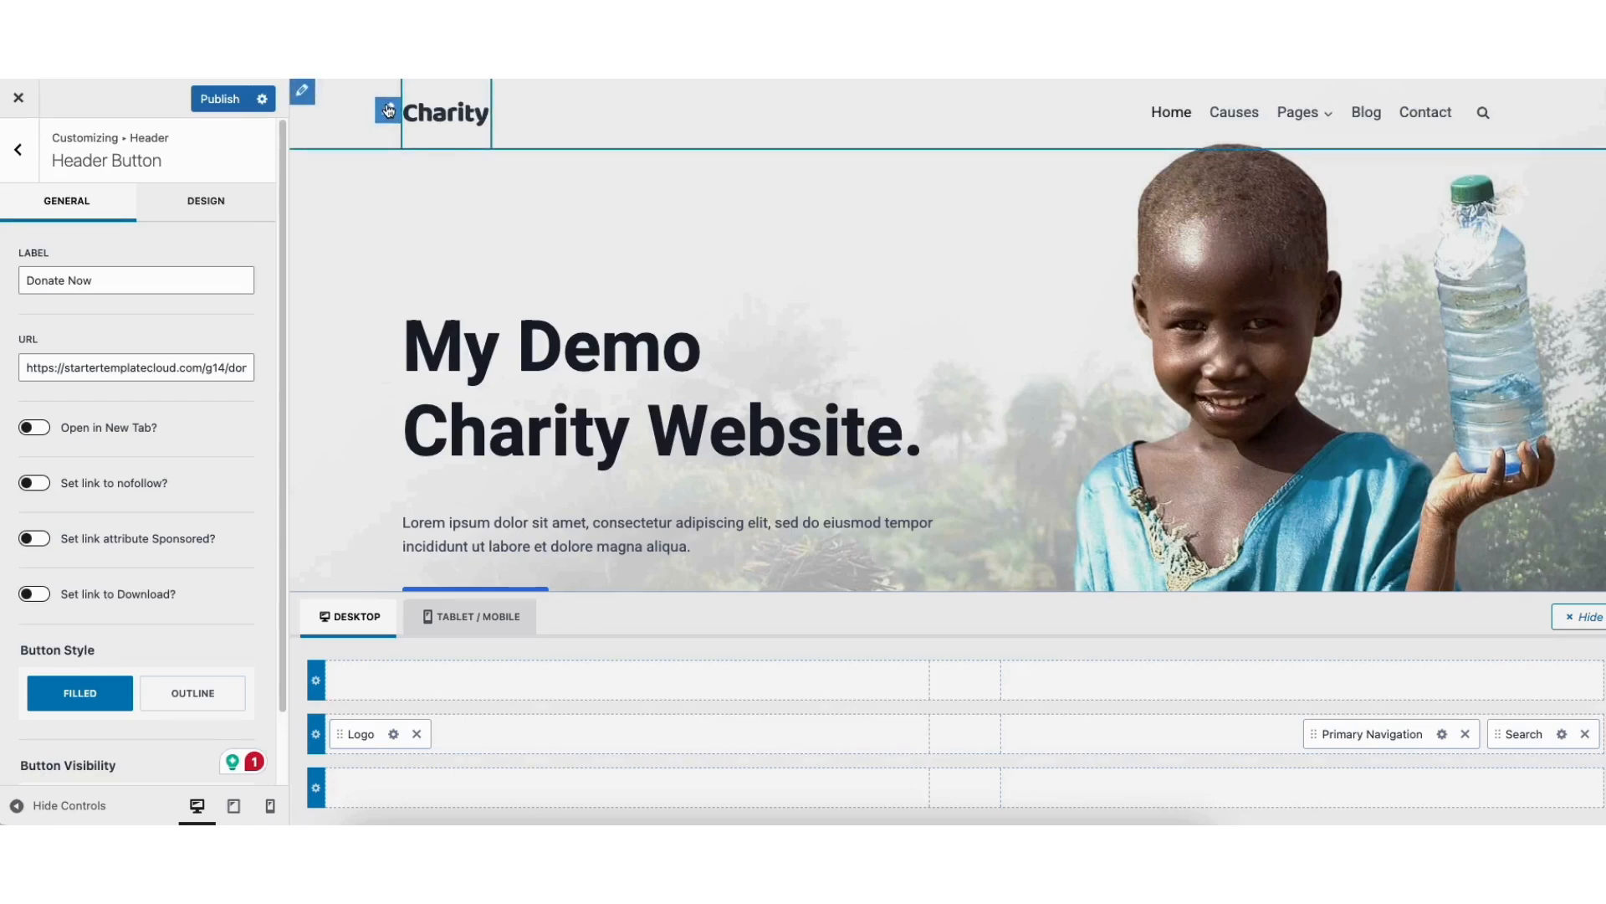
Open the header logo's Site Identity settings and review the logo, layout, site title, tagline and site icon options
left_click(390, 109)
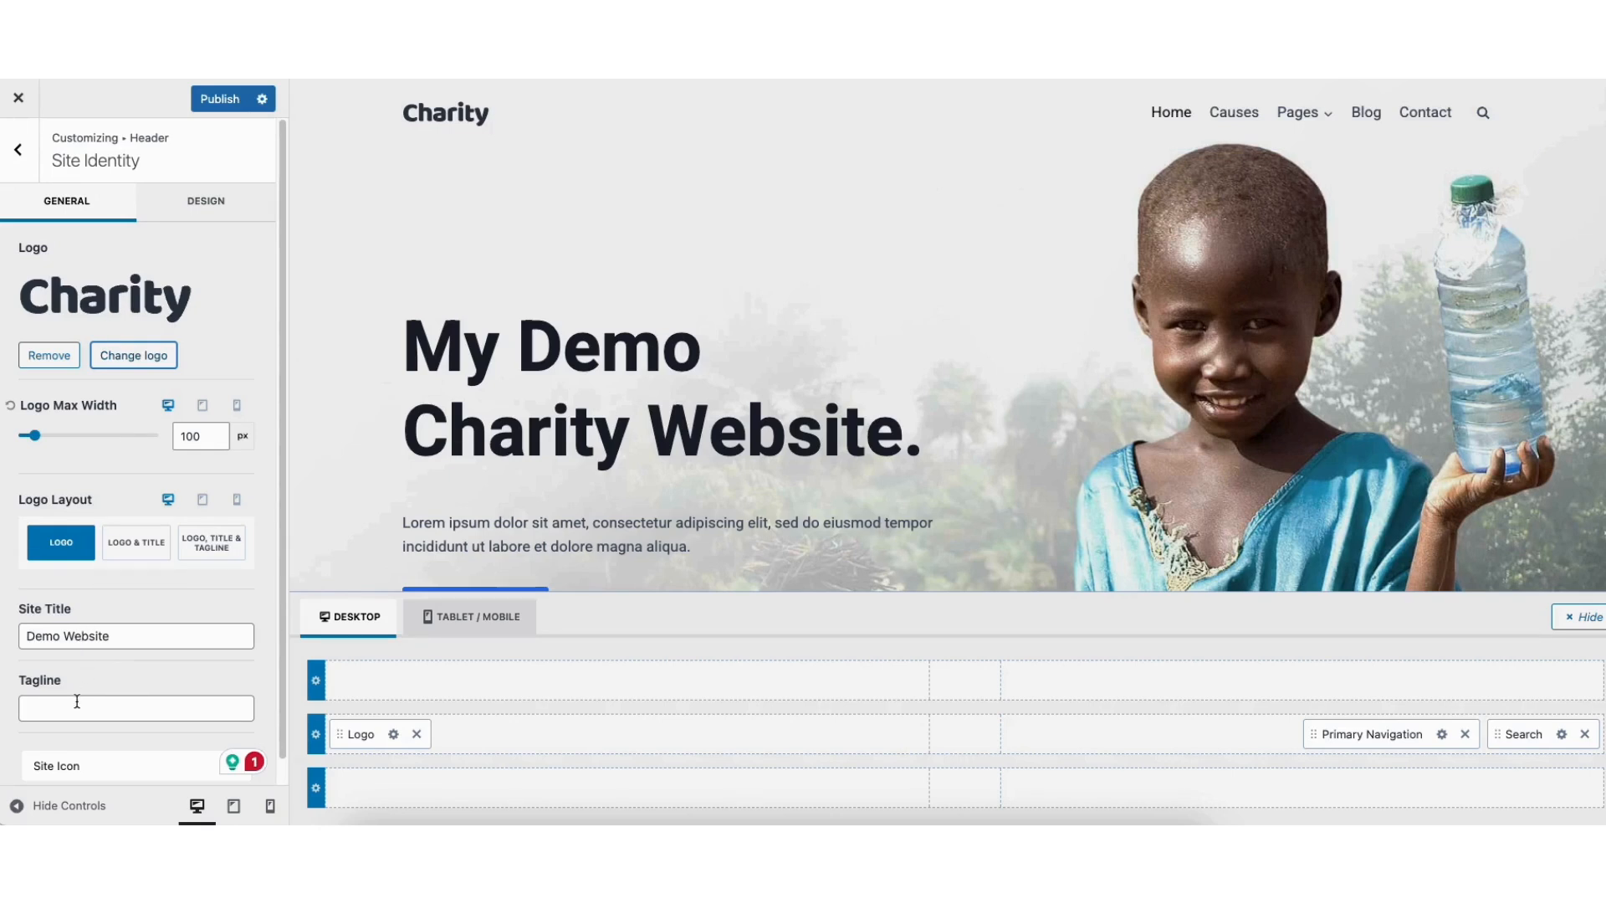
left_click_drag(283, 644, 284, 701)
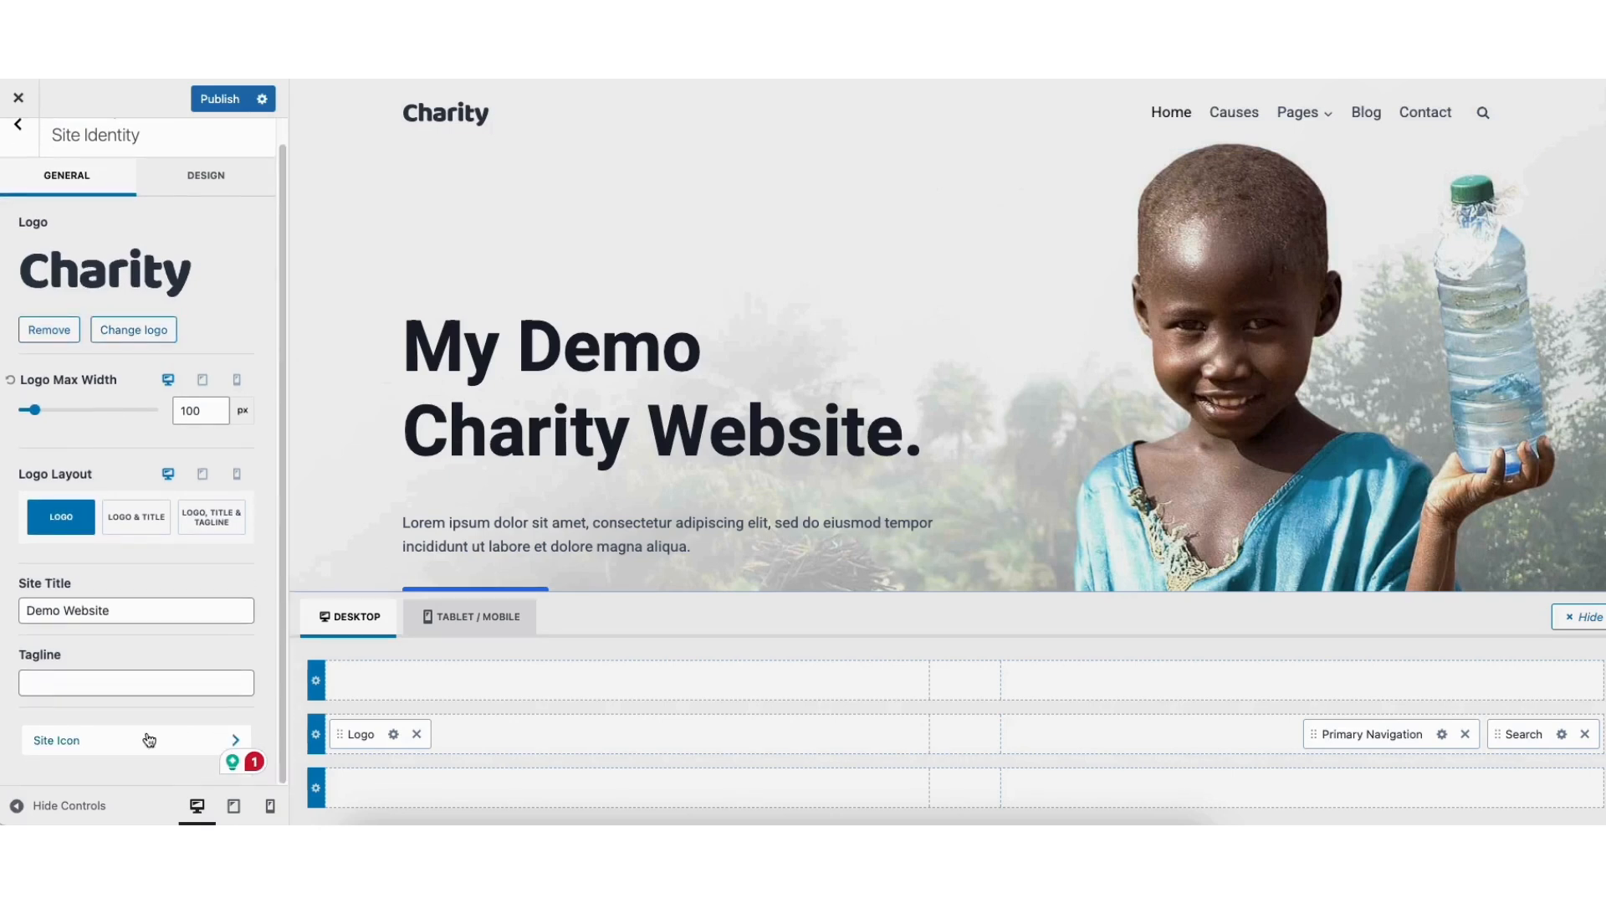
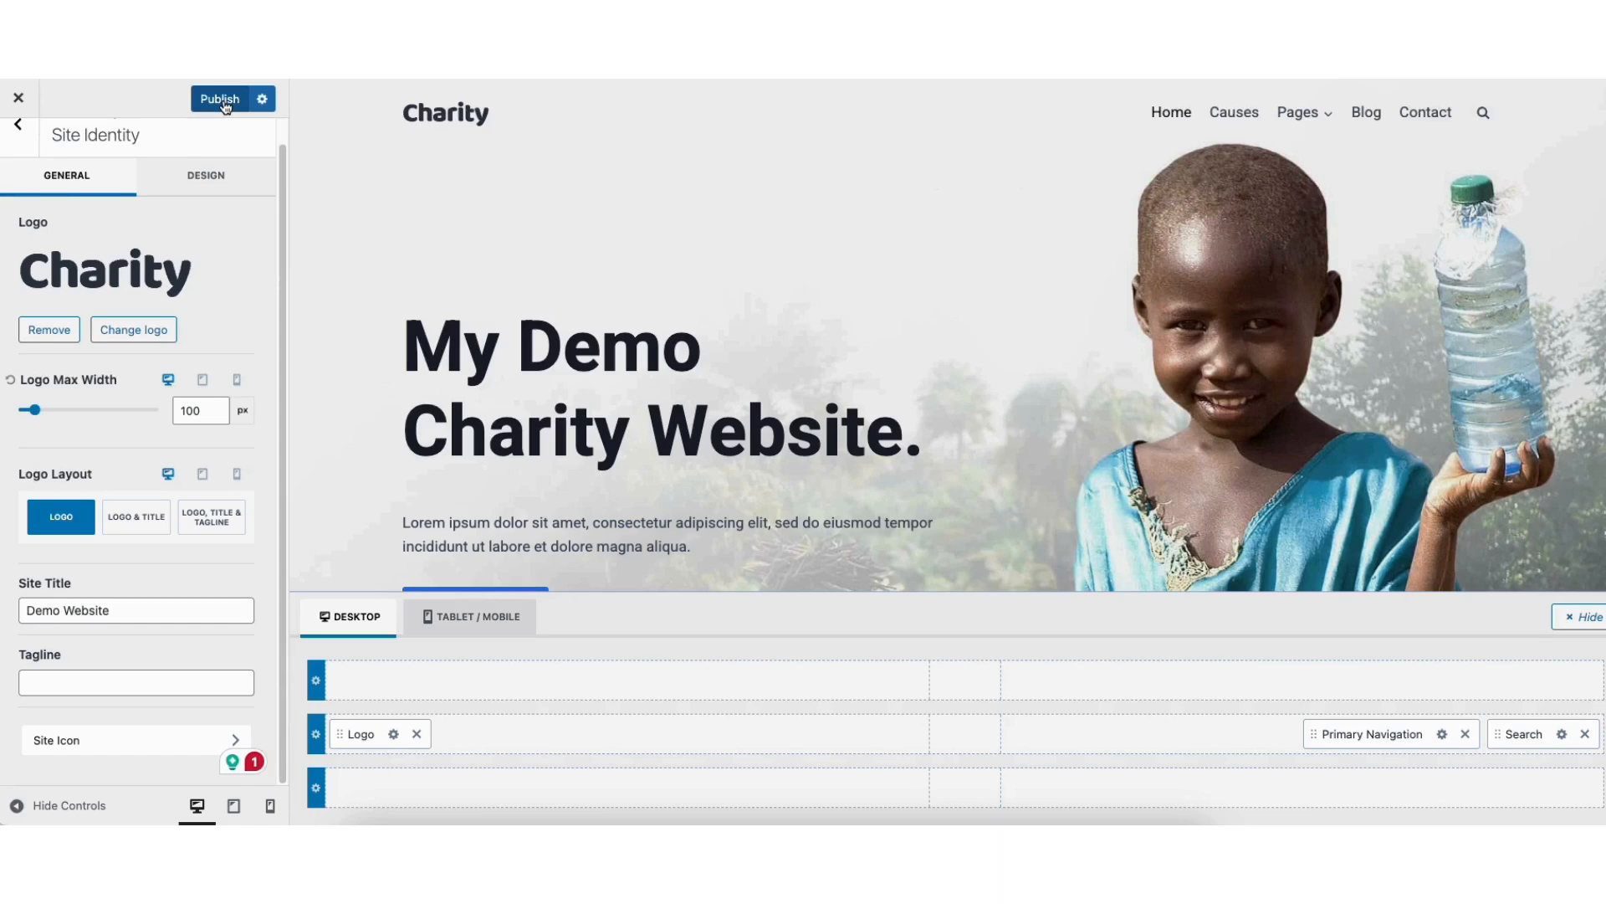
Close the site customizer and go to the WordPress admin dashboard
left_click(19, 100)
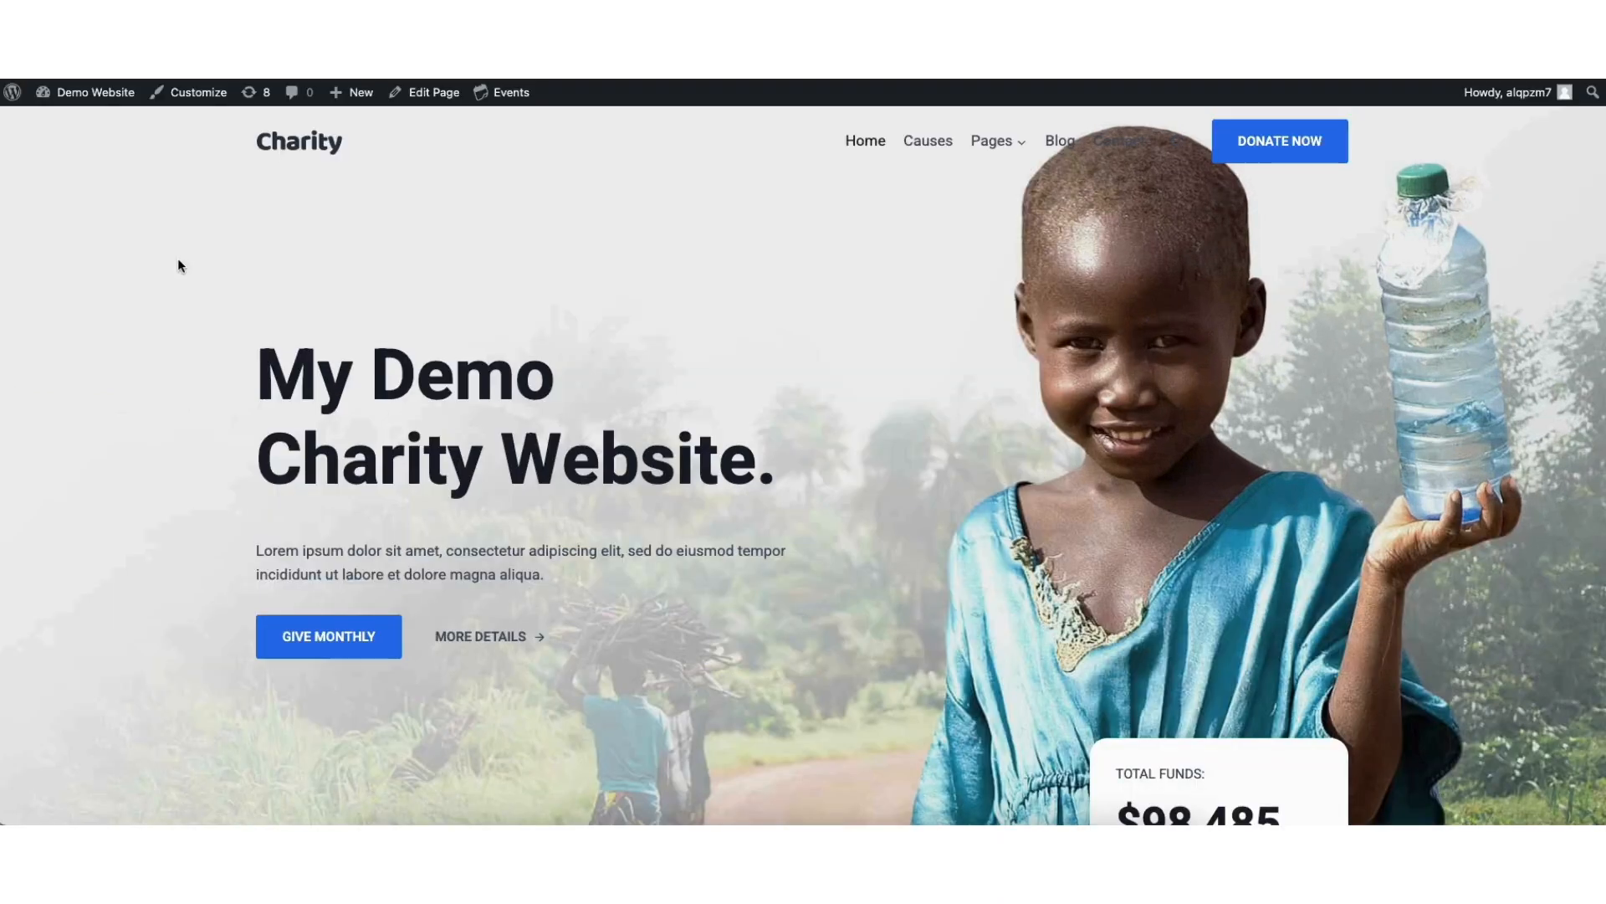
mouse_move(81, 98)
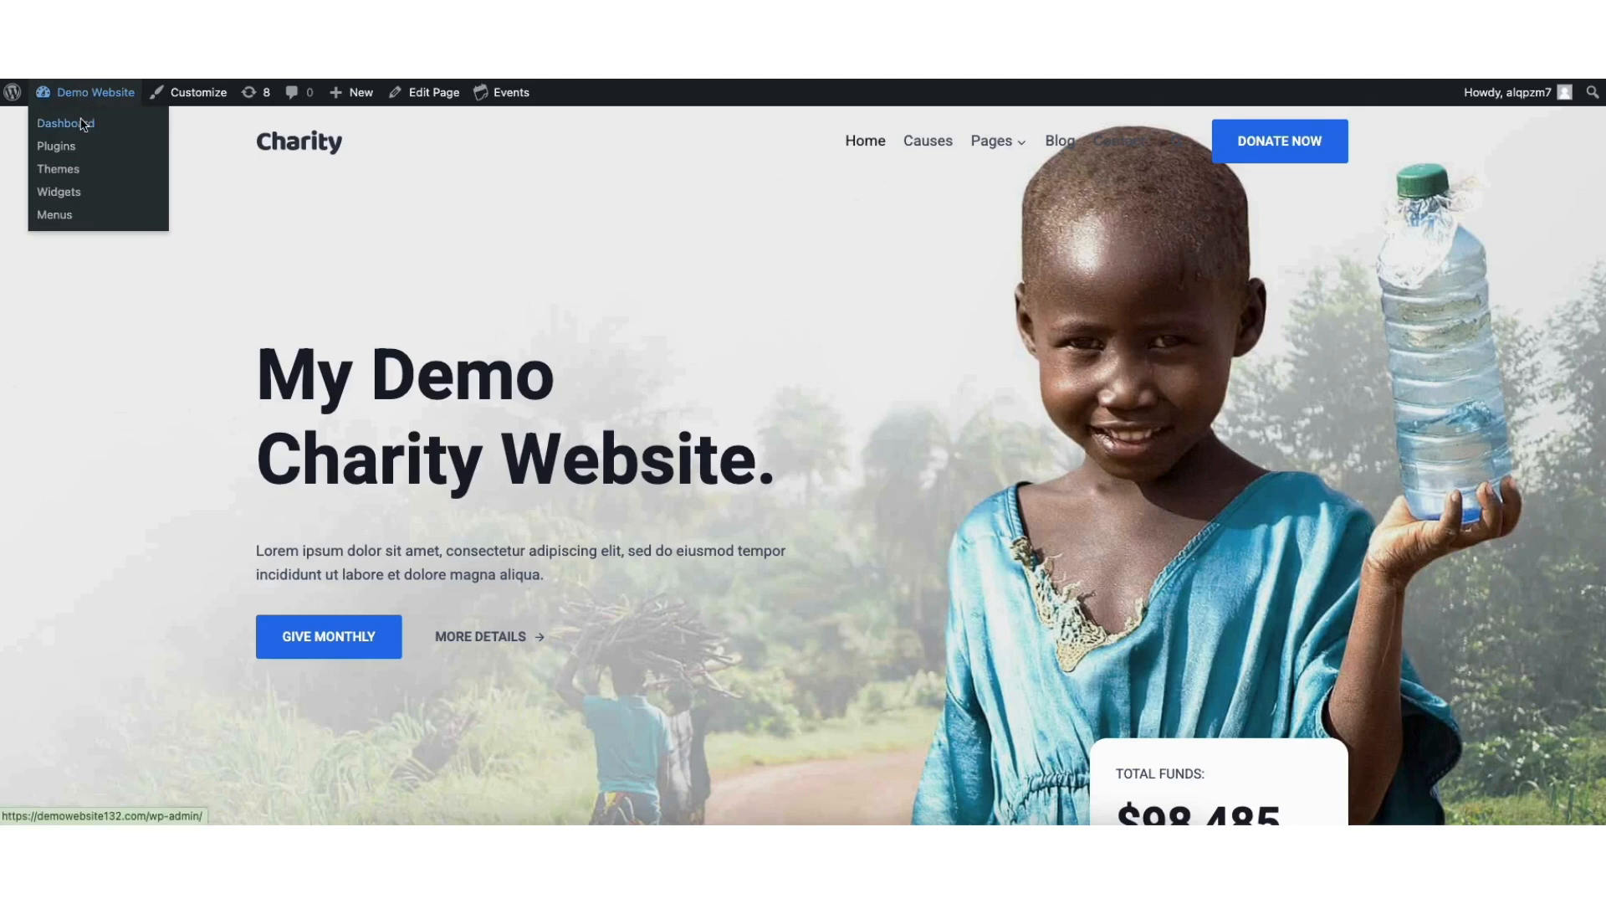
left_click(83, 127)
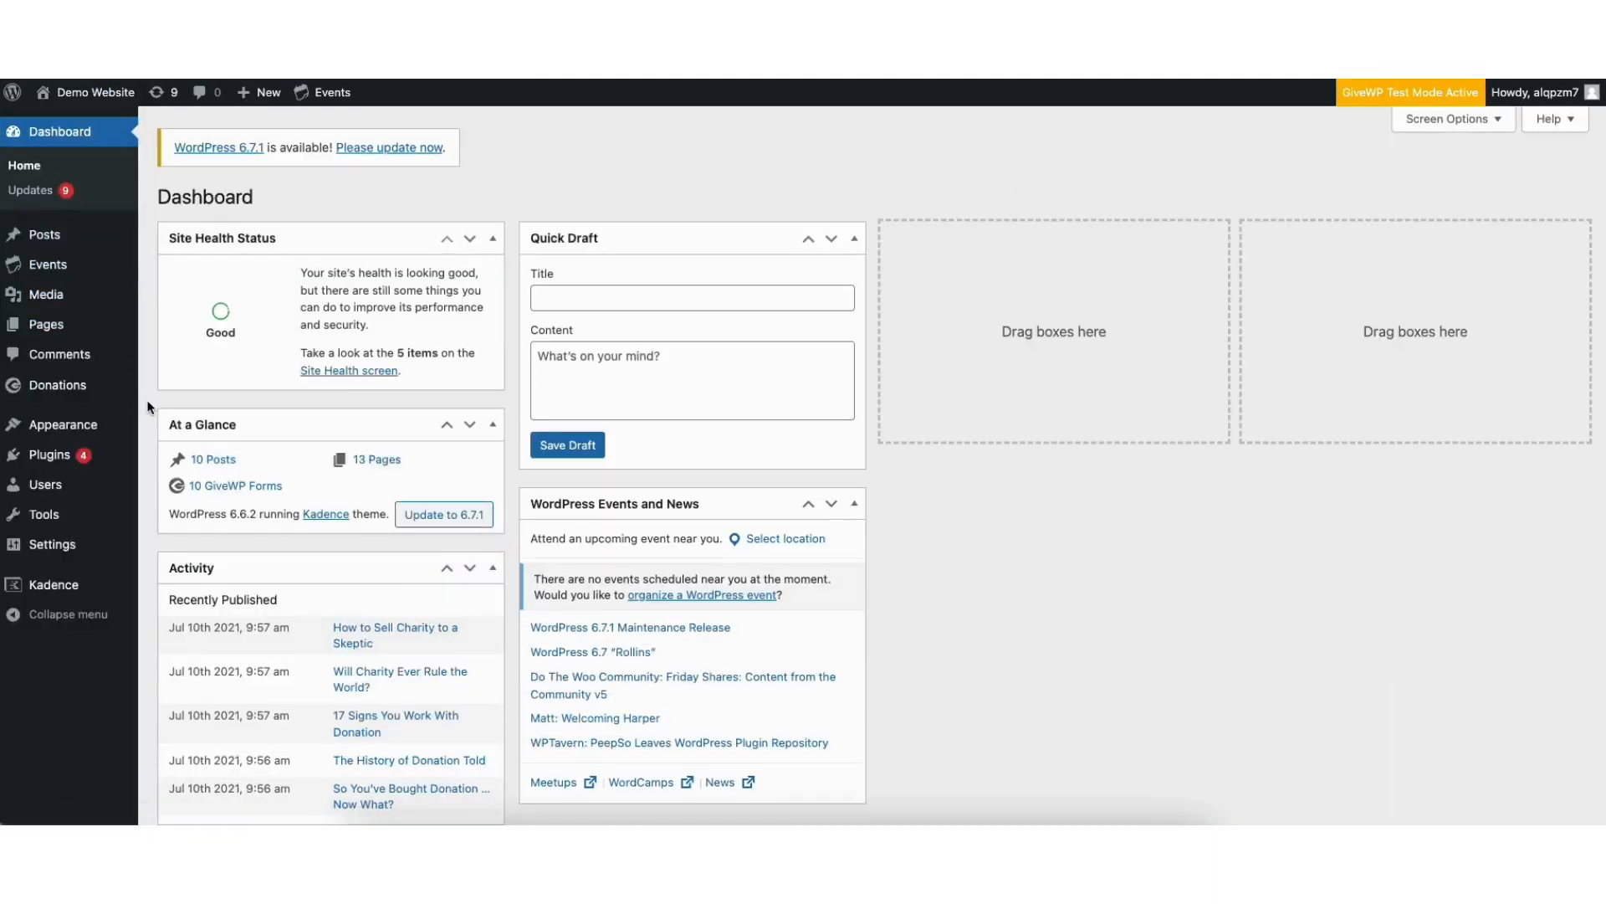
Open the Donate page for editing and review its content down to the donation form block
left_click(45, 325)
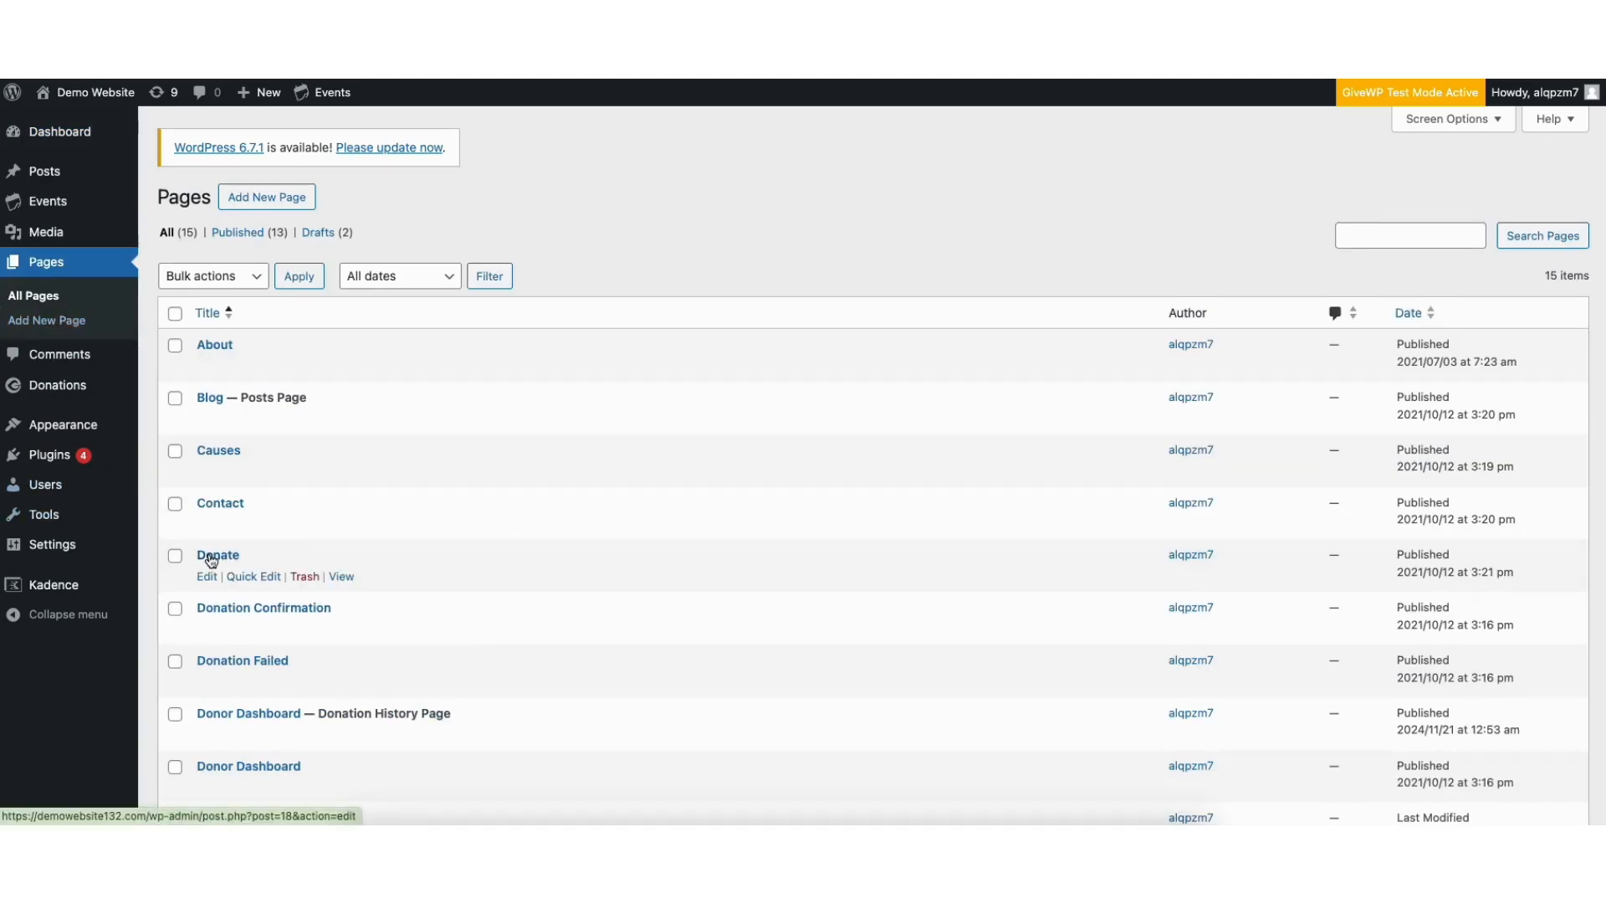
left_click(208, 579)
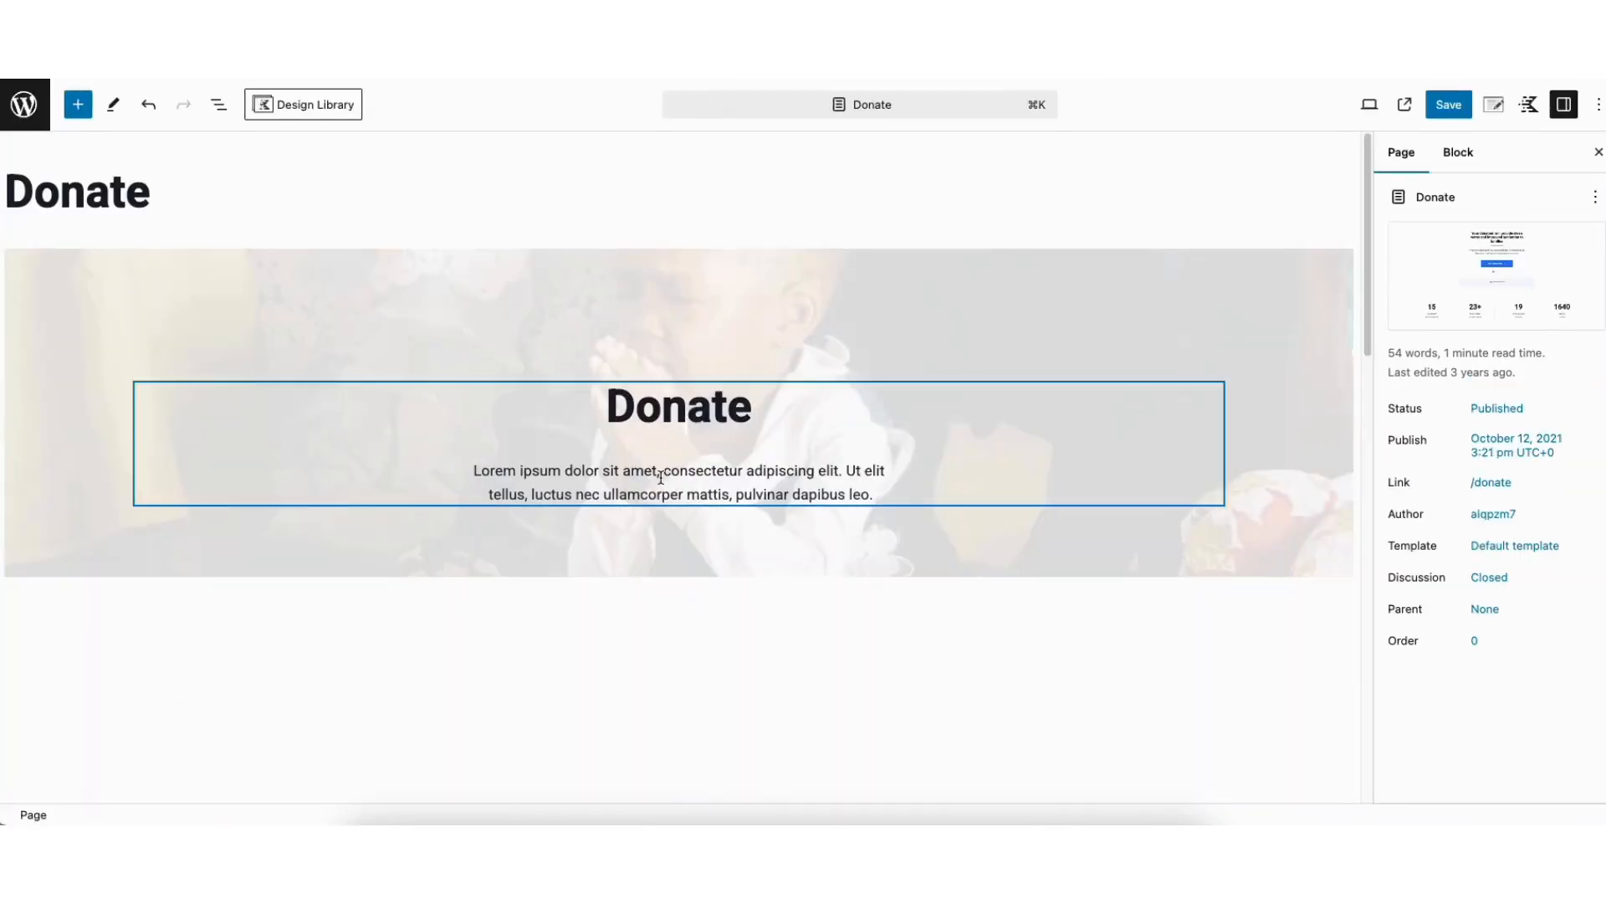
left_click_drag(1367, 219, 1347, 172)
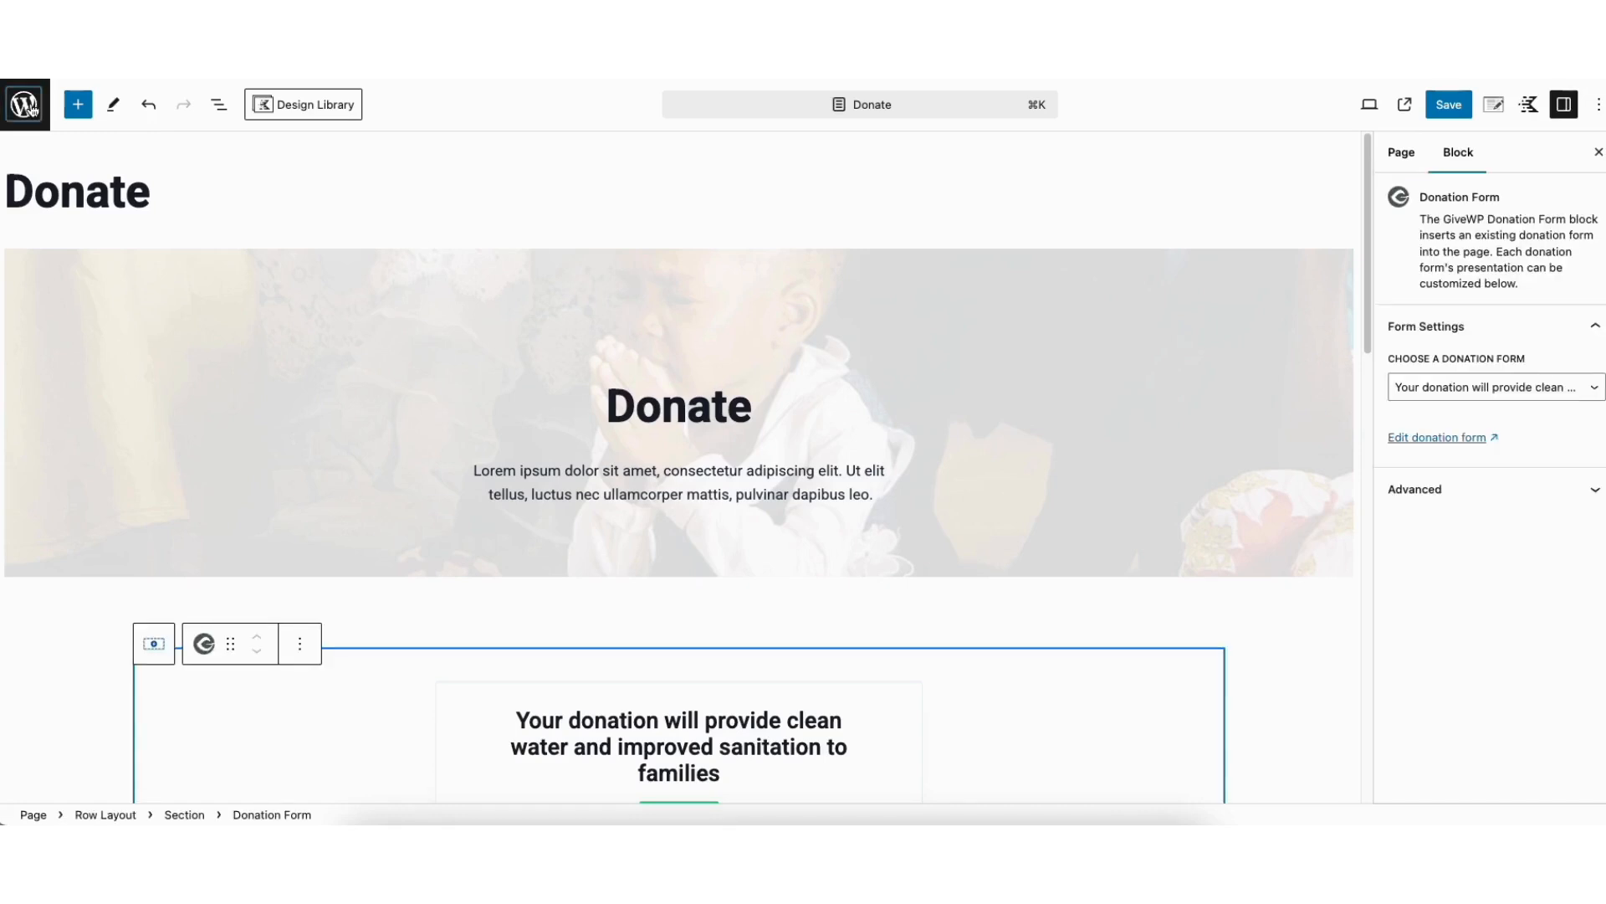
Leave the Donate page editor and open the list of all donation forms to review it
left_click(25, 105)
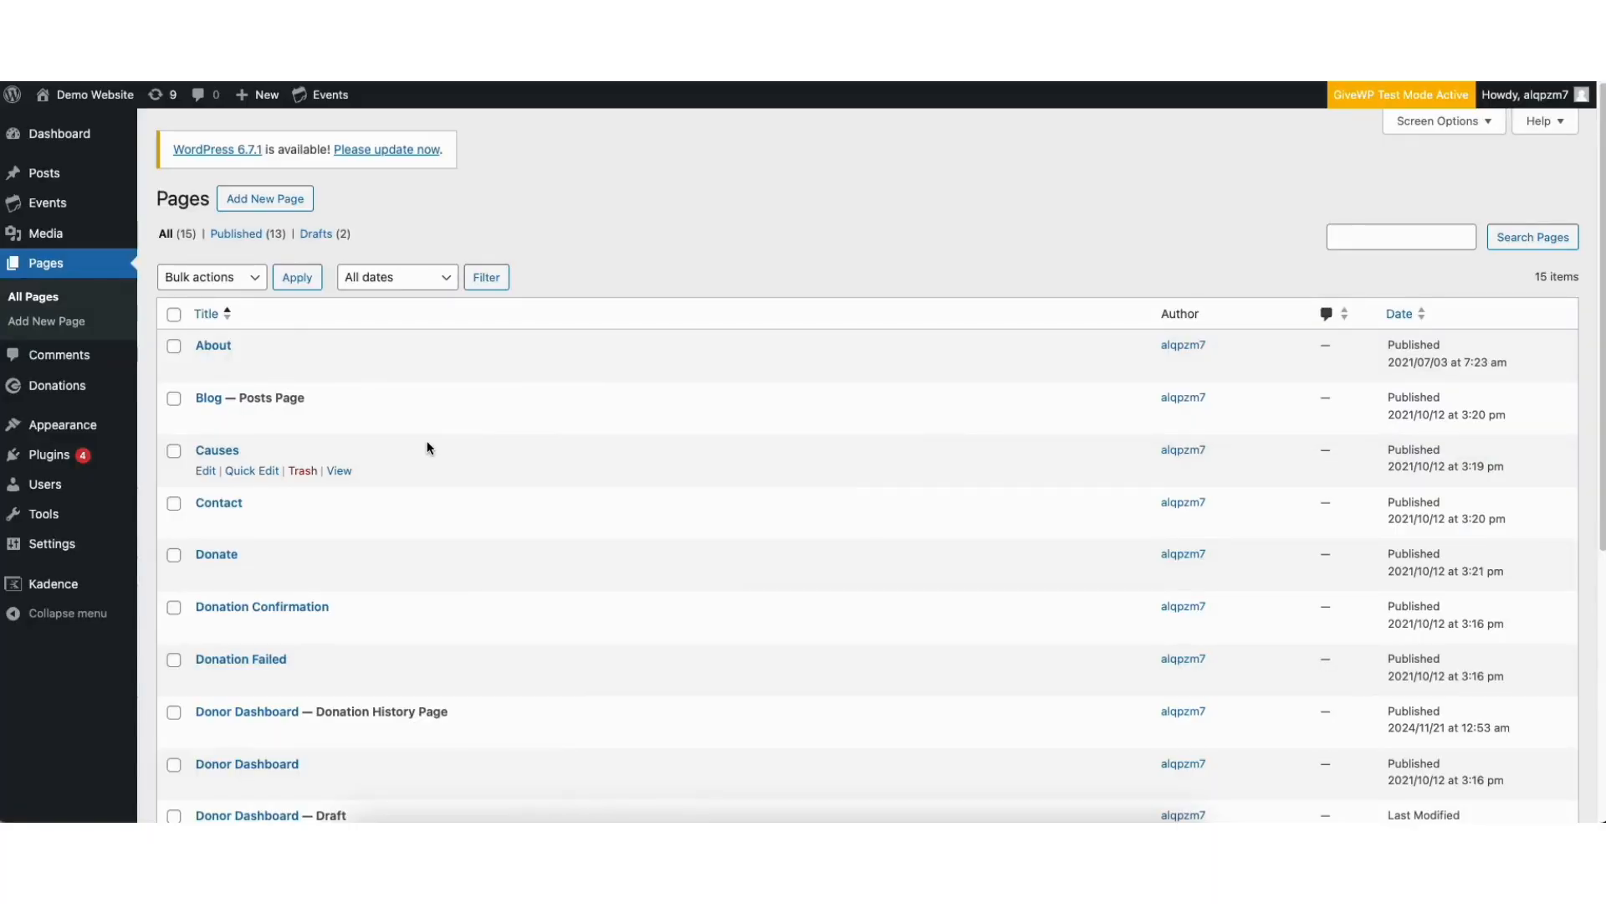
mouse_move(40, 392)
left_click(39, 391)
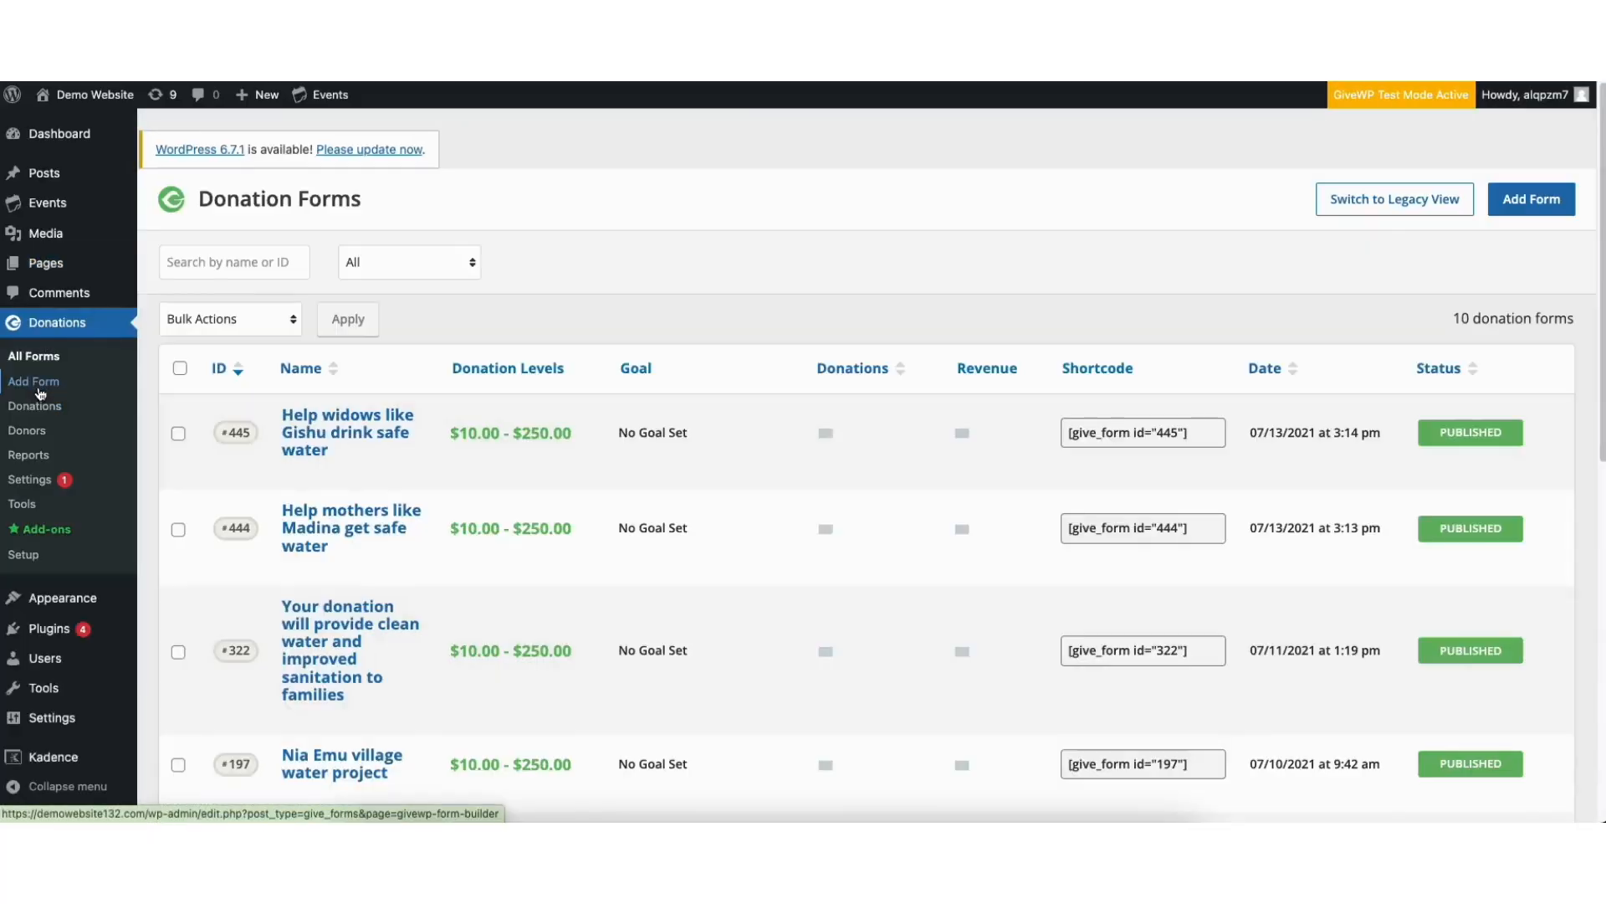
left_click_drag(1600, 315, 1310, 252)
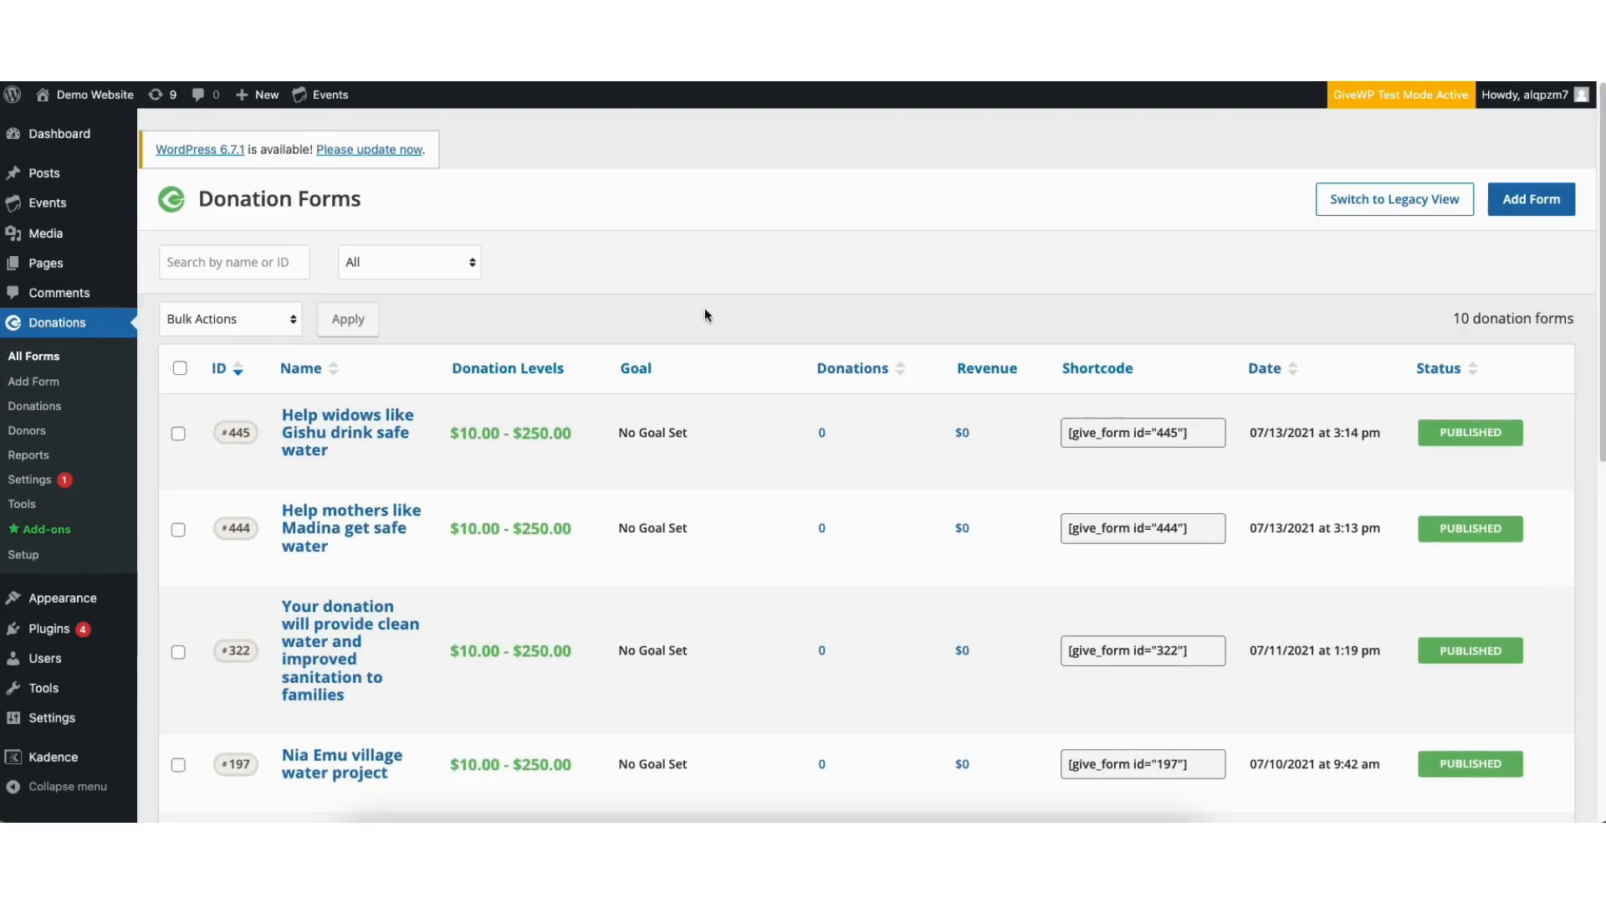
Add a new donation form using the Multi-step layout and go through the introductory design tour
left_click(28, 383)
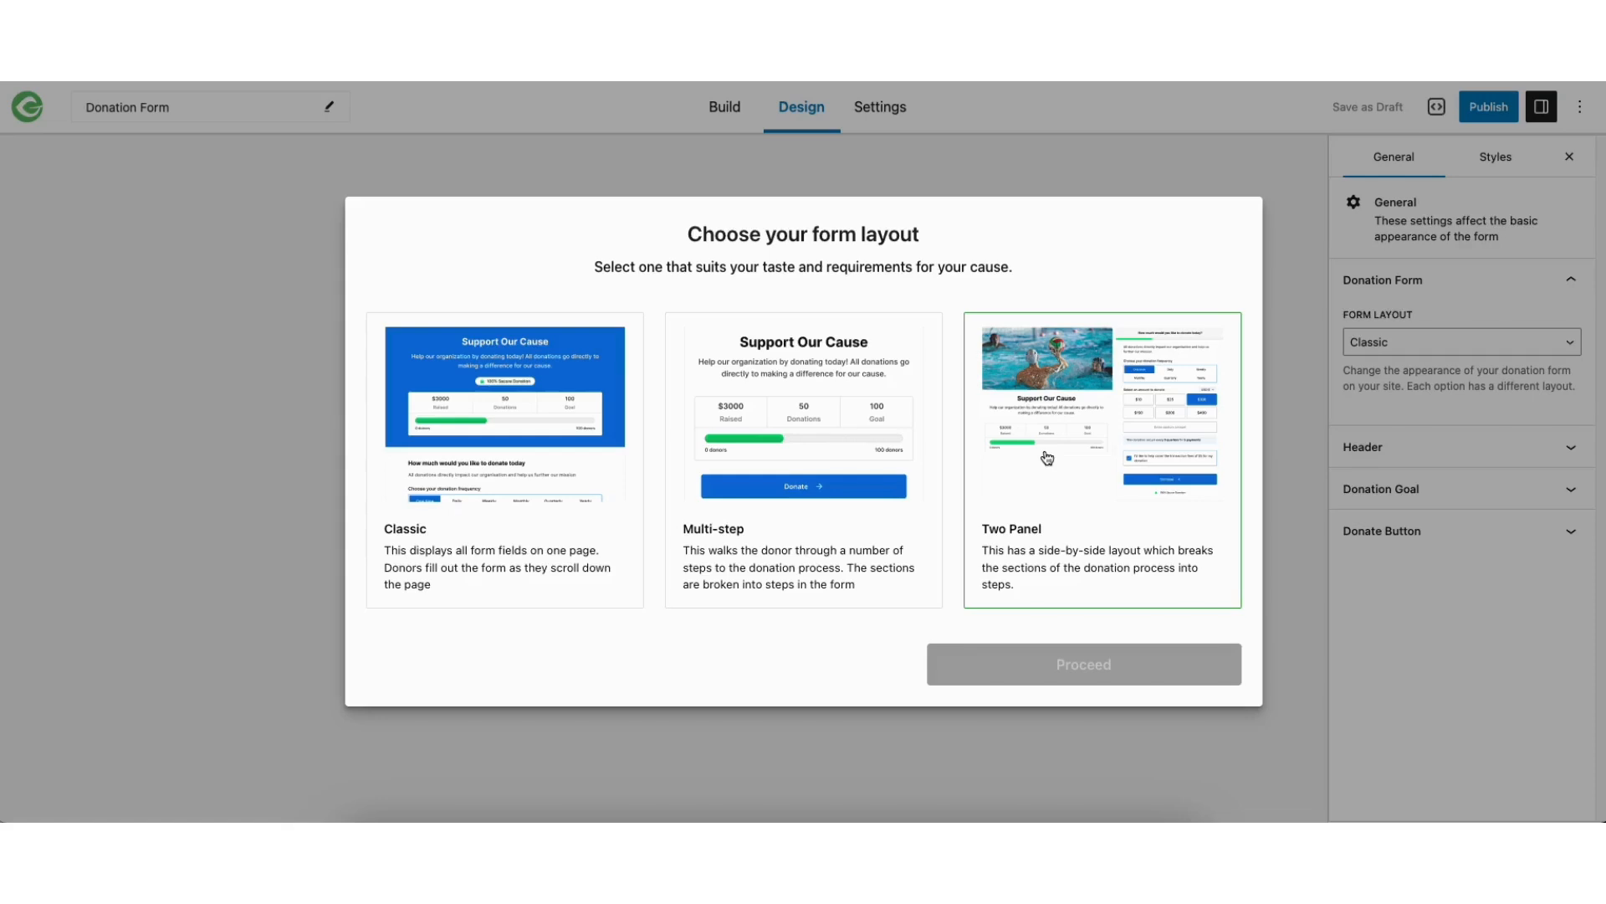
left_click(804, 460)
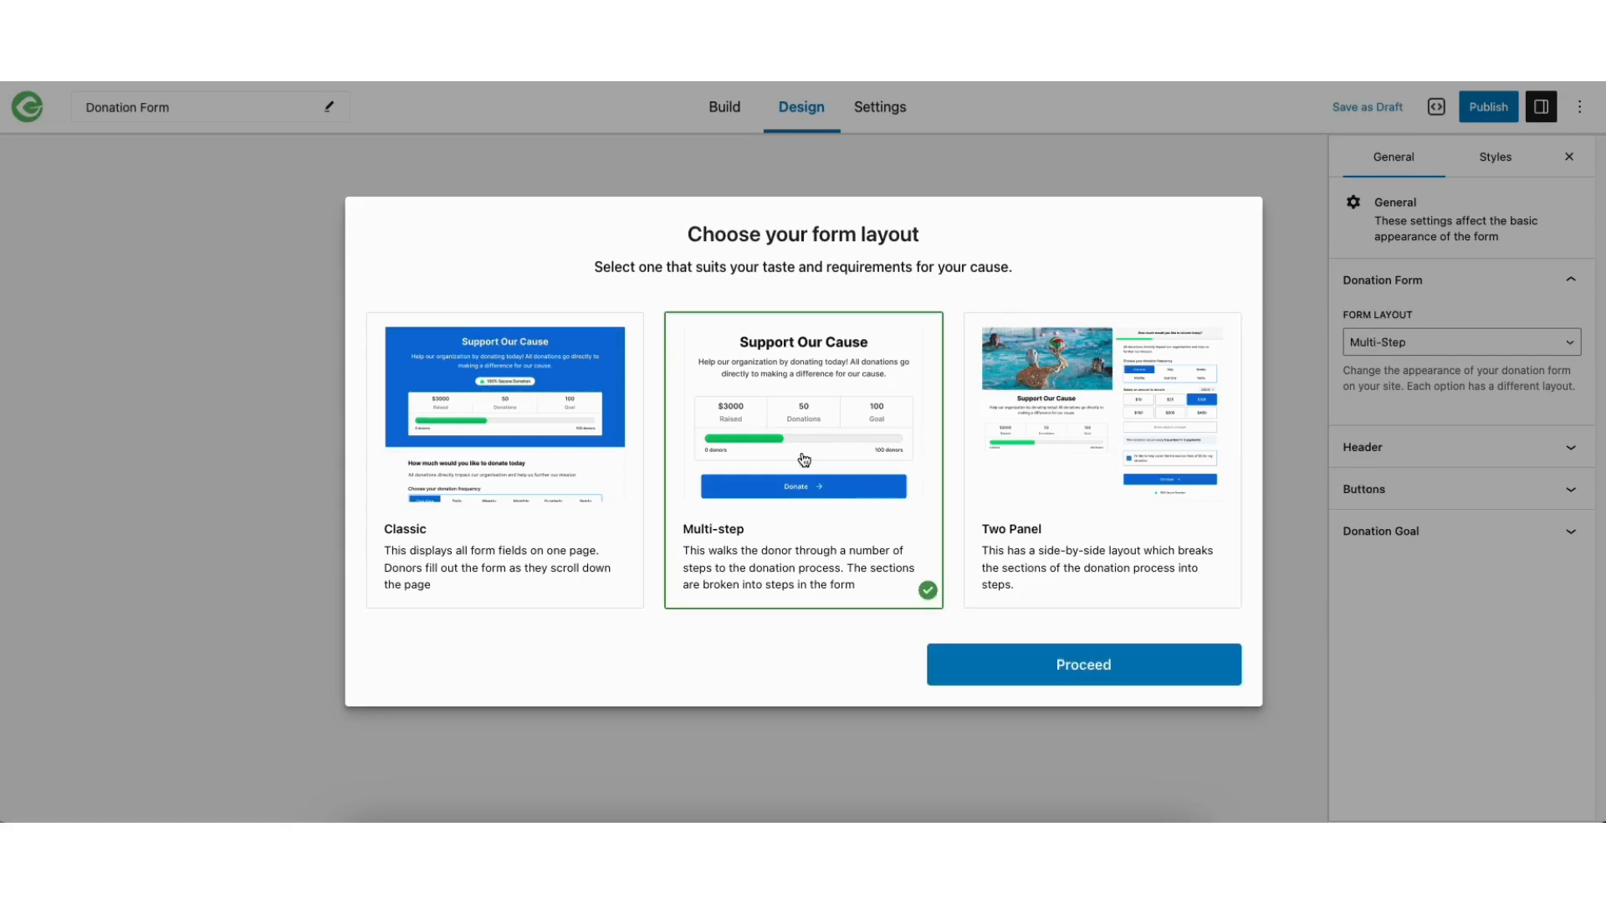
left_click(984, 671)
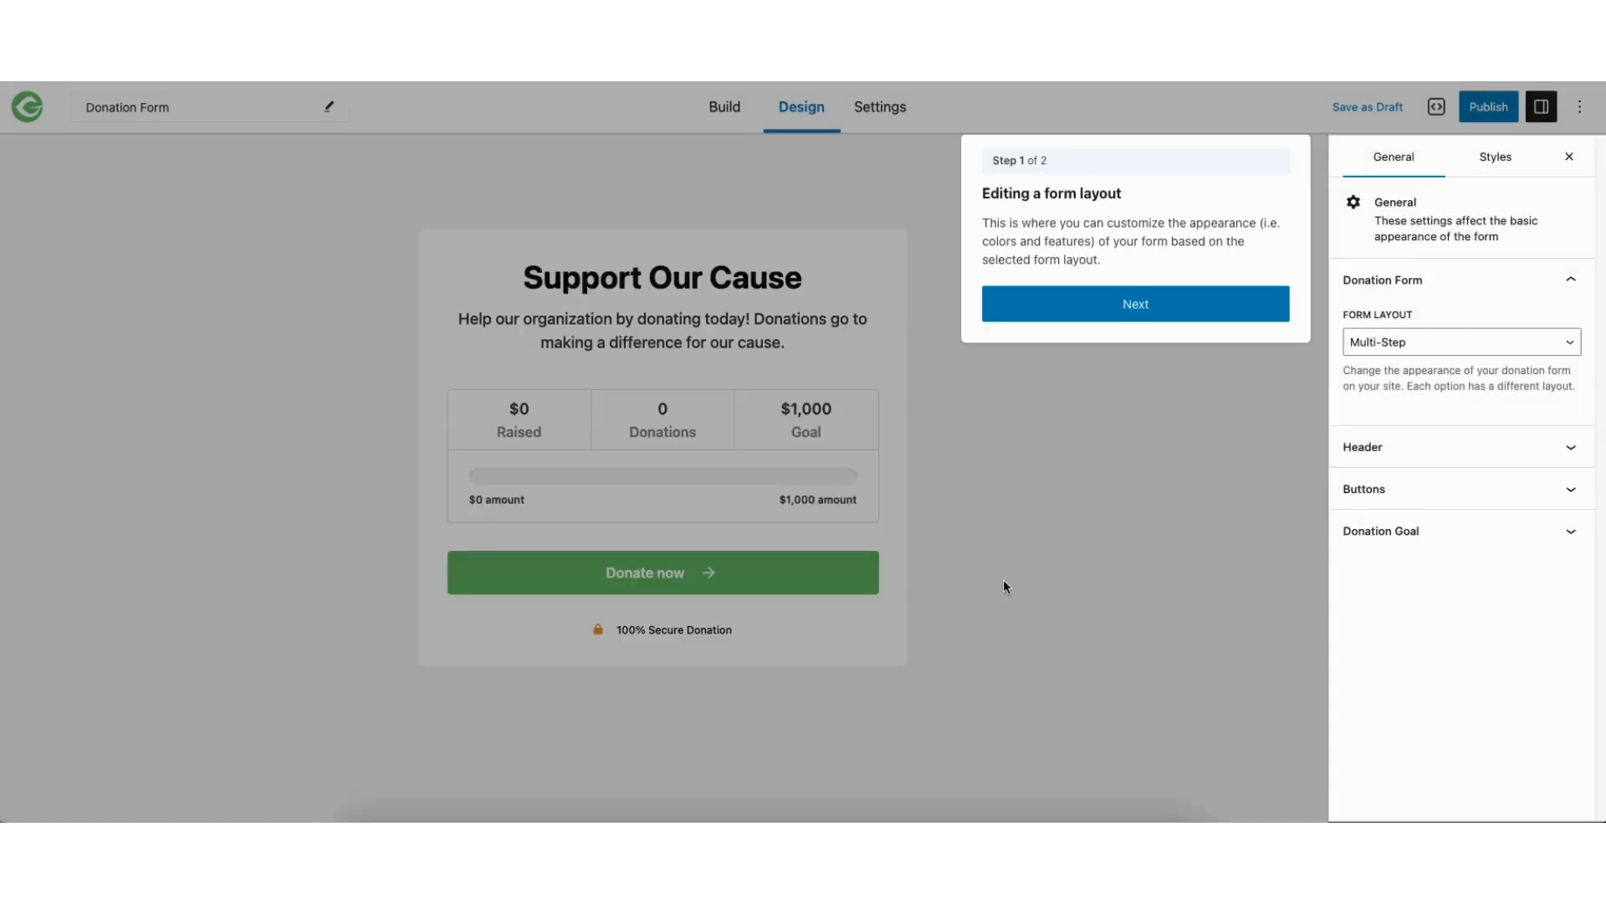
left_click(1087, 305)
left_click(813, 304)
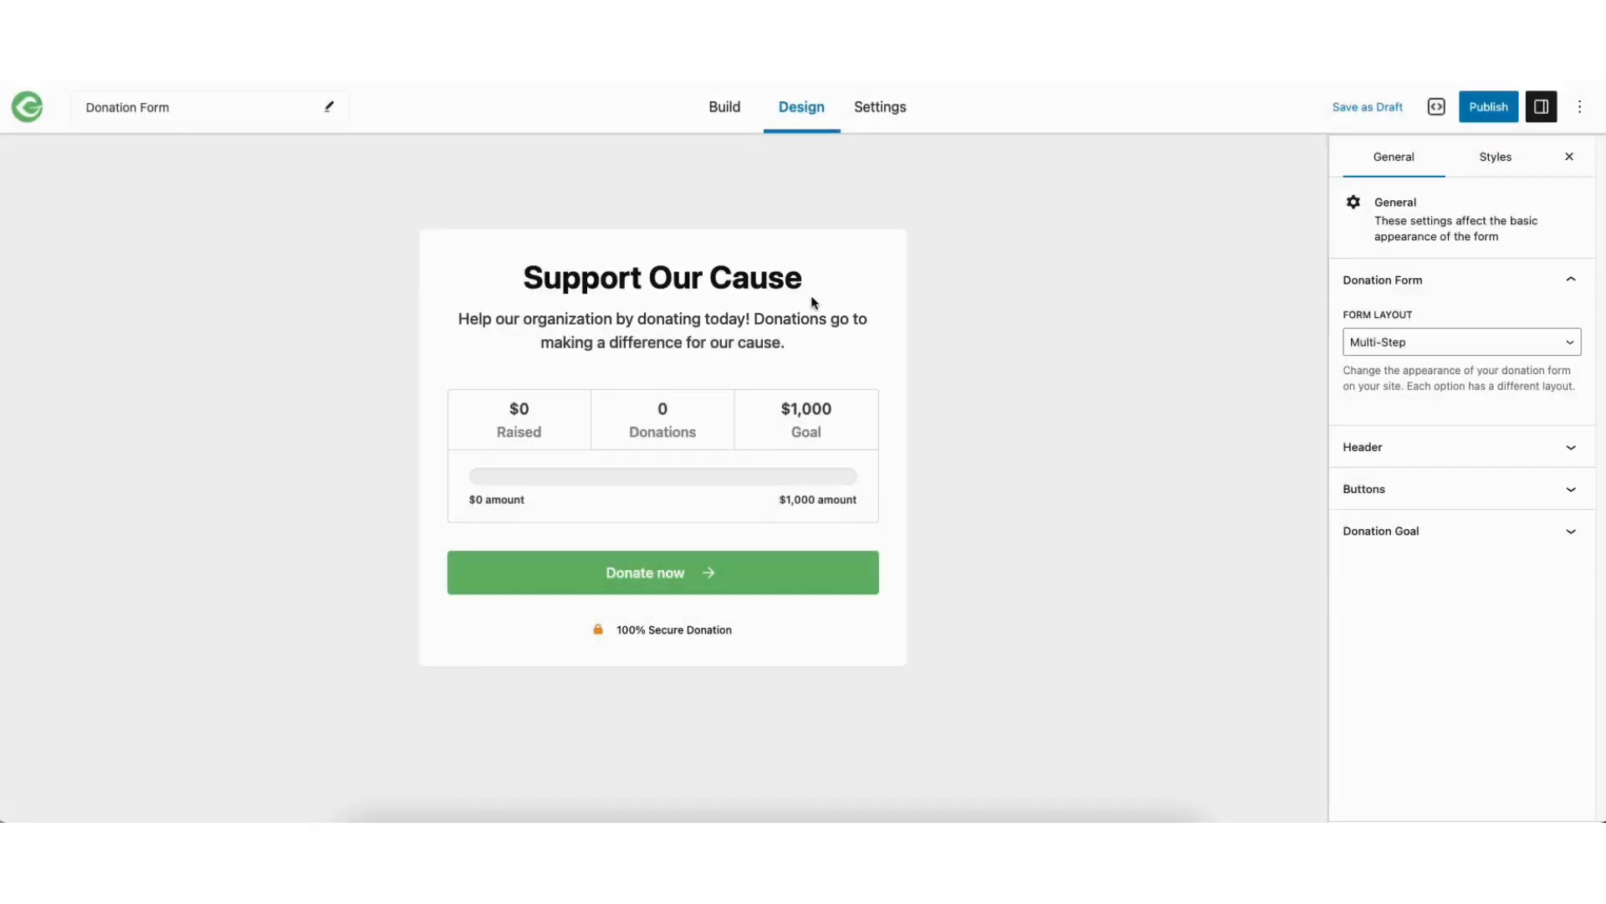
Rename the donation form as "Demo Charity Form"
left_click(130, 108)
left_click(180, 106)
left_click_drag(179, 106, 96, 98)
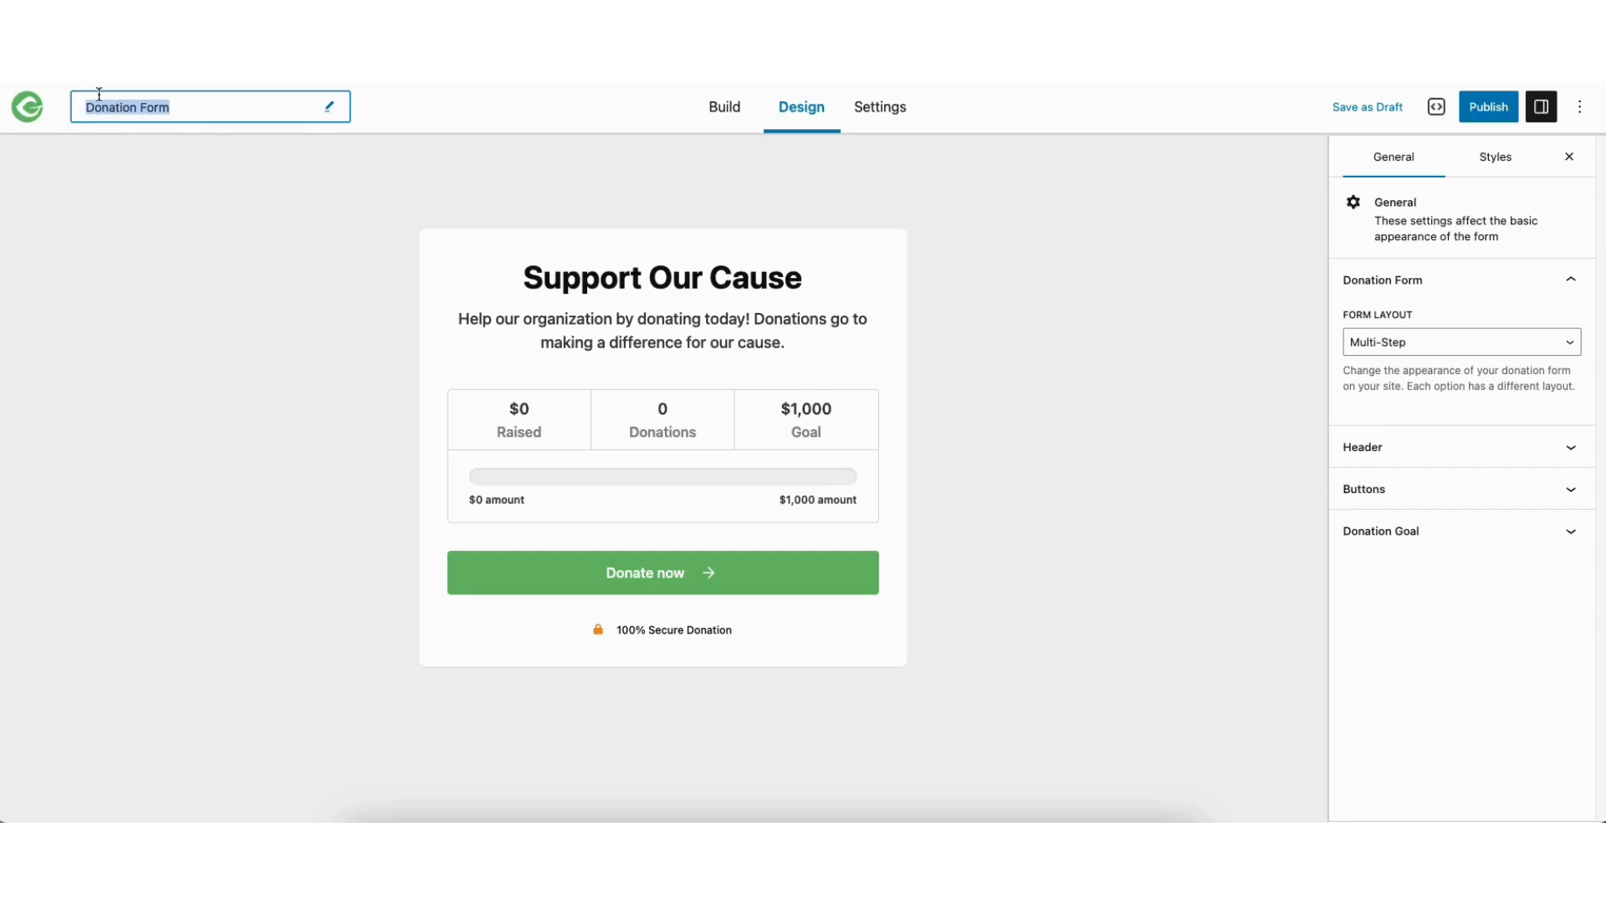
type("Demo Charity Form")
left_click(193, 219)
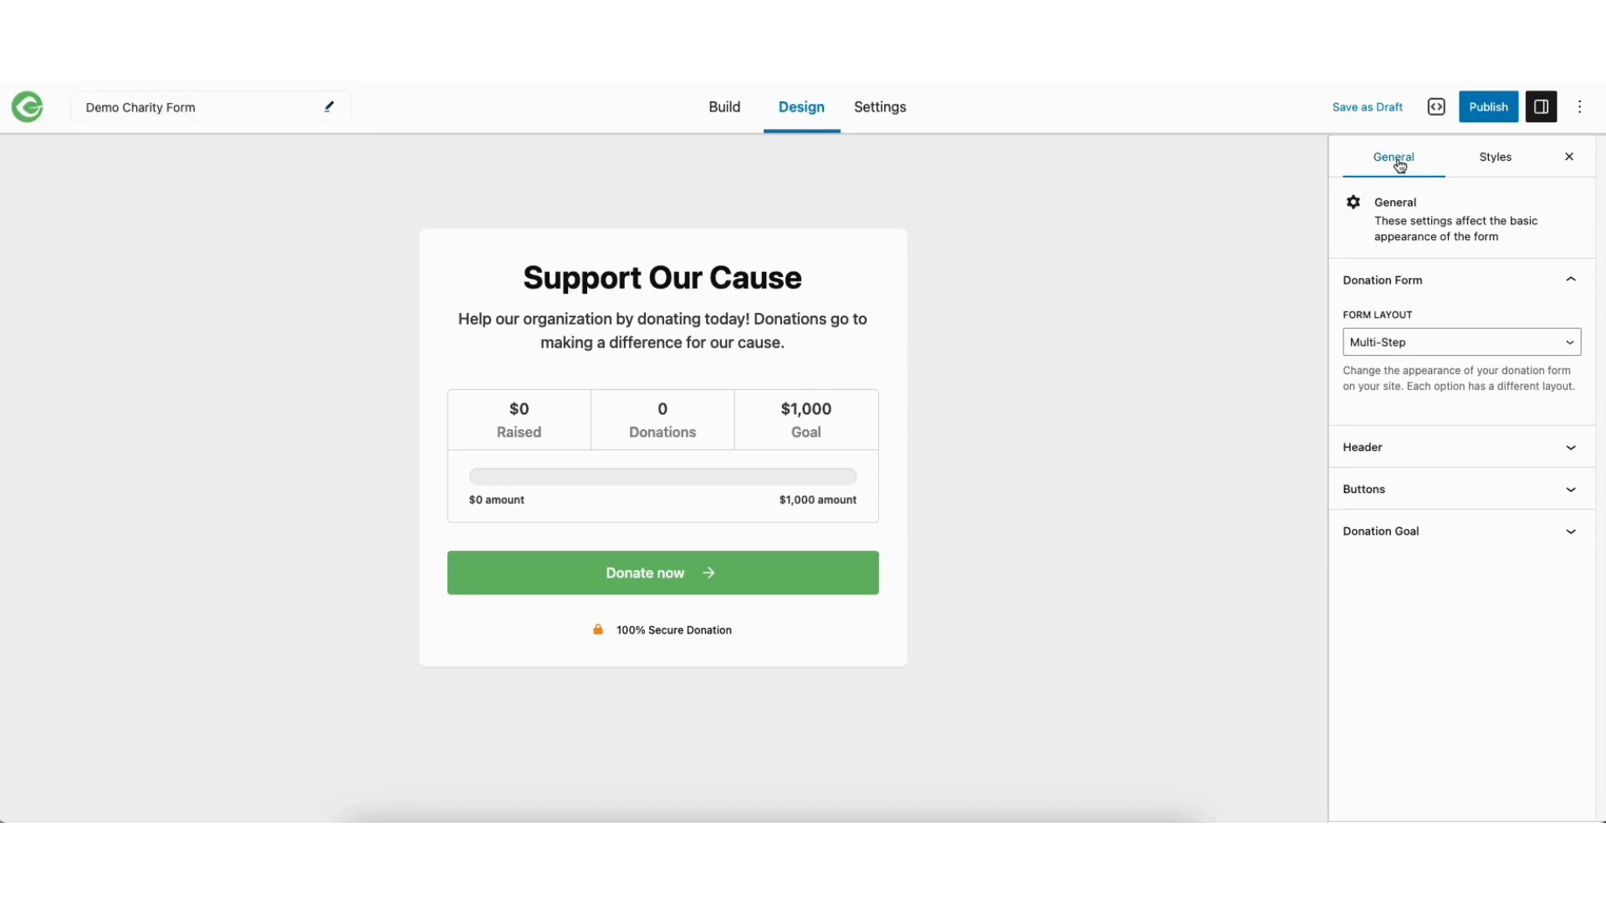
Try the Classic form layout, switch back to Multi-Step and preview its donation amount screen
left_click(1419, 346)
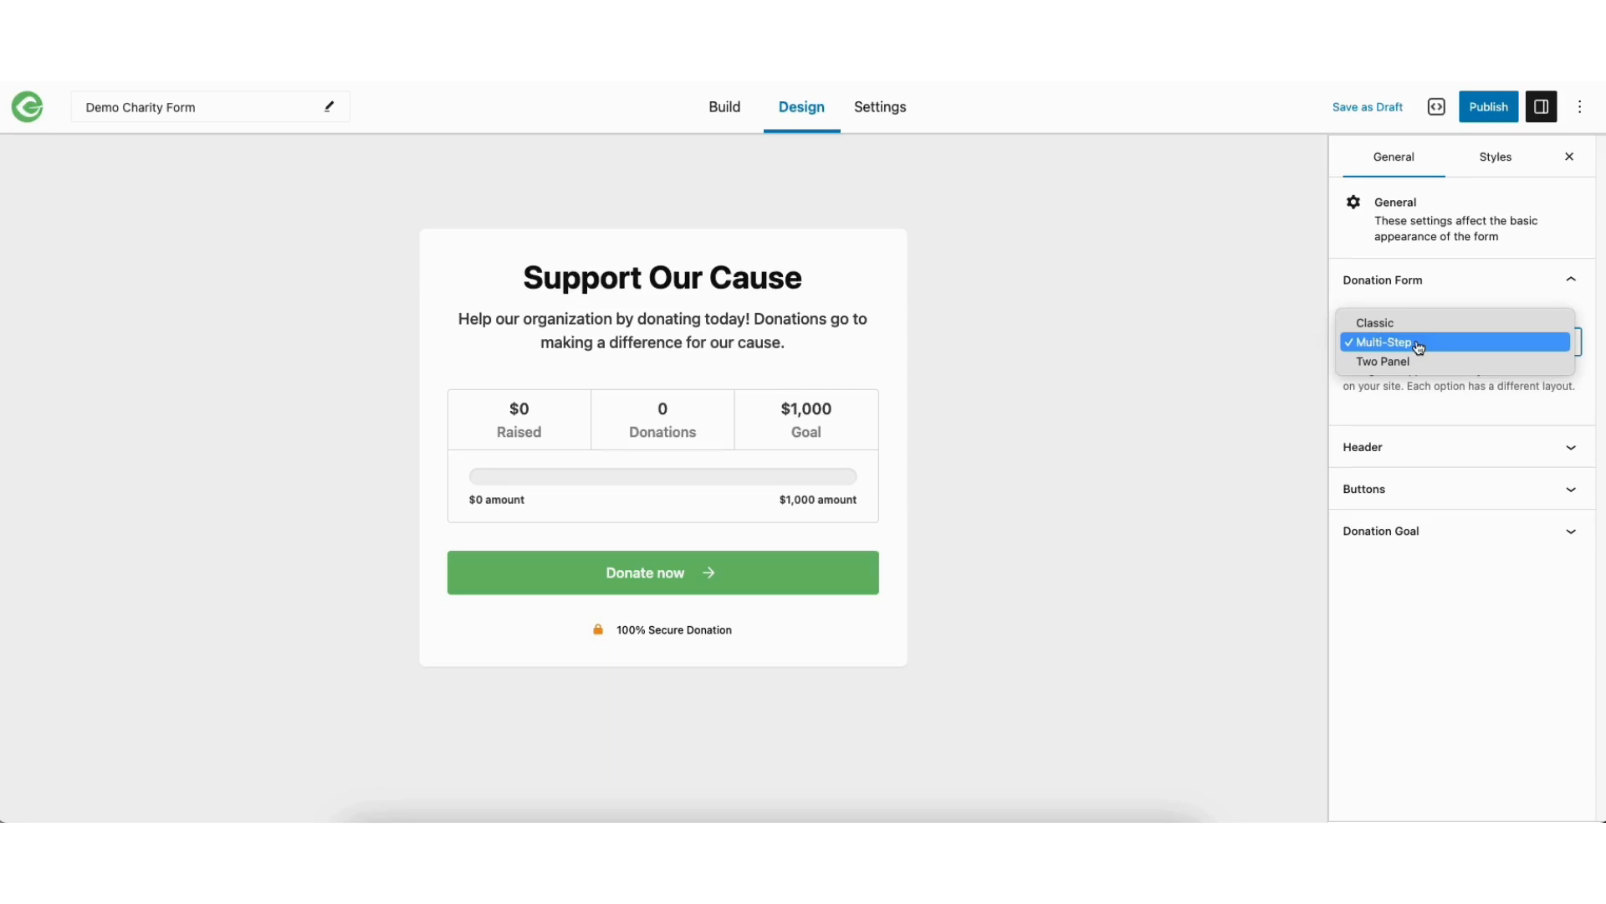
left_click(1412, 324)
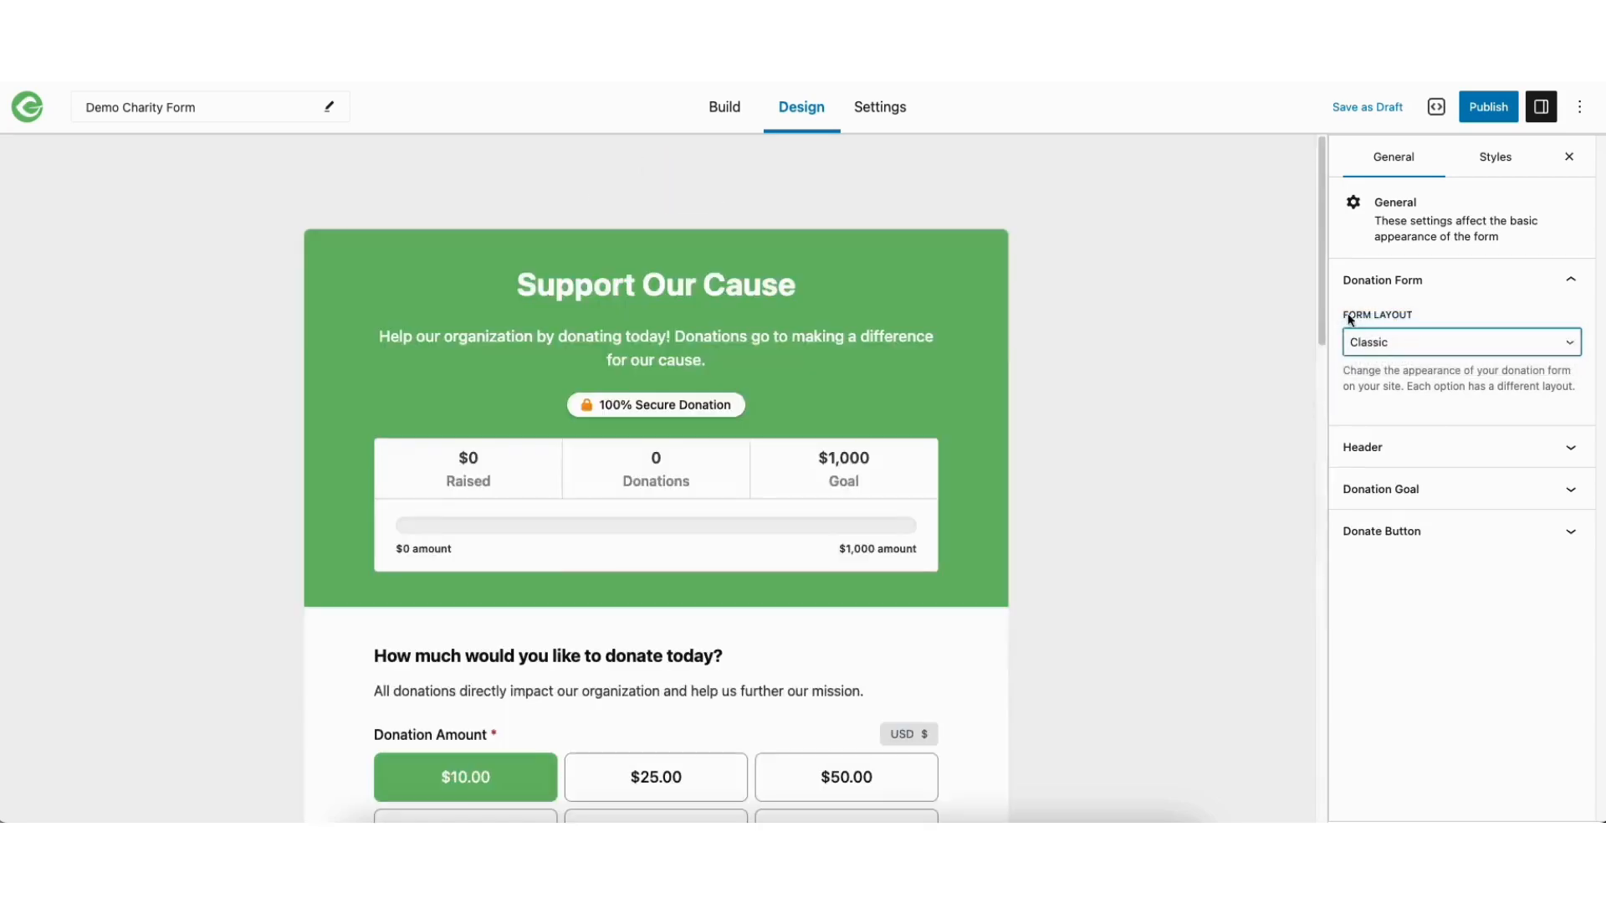
left_click_drag(1322, 314, 1317, 208)
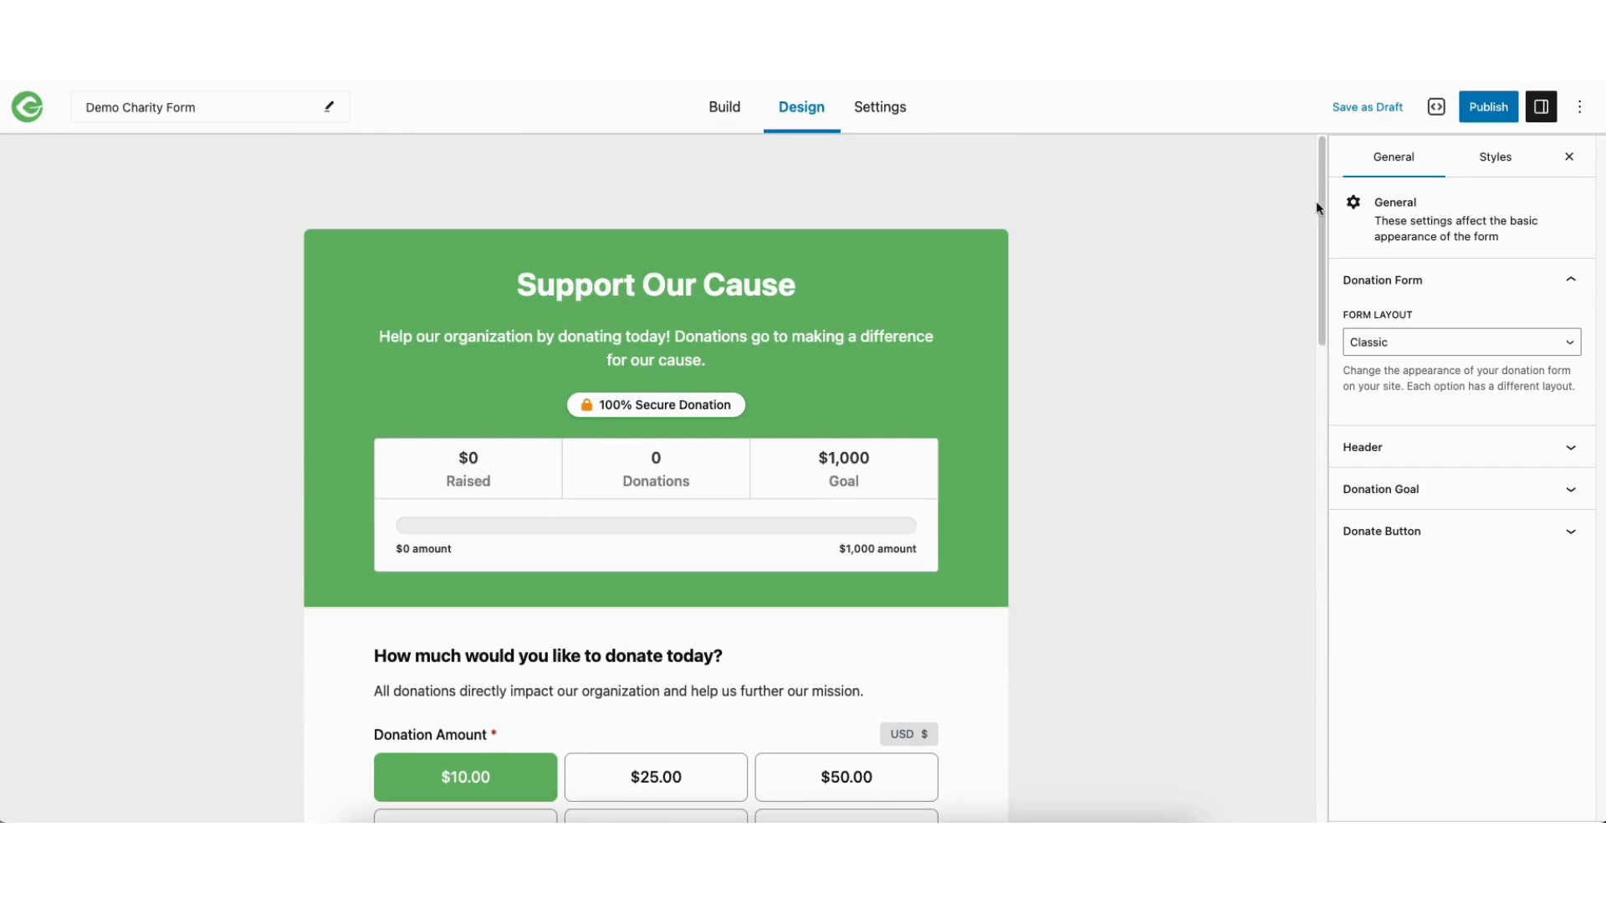
left_click(1414, 339)
left_click(1392, 366)
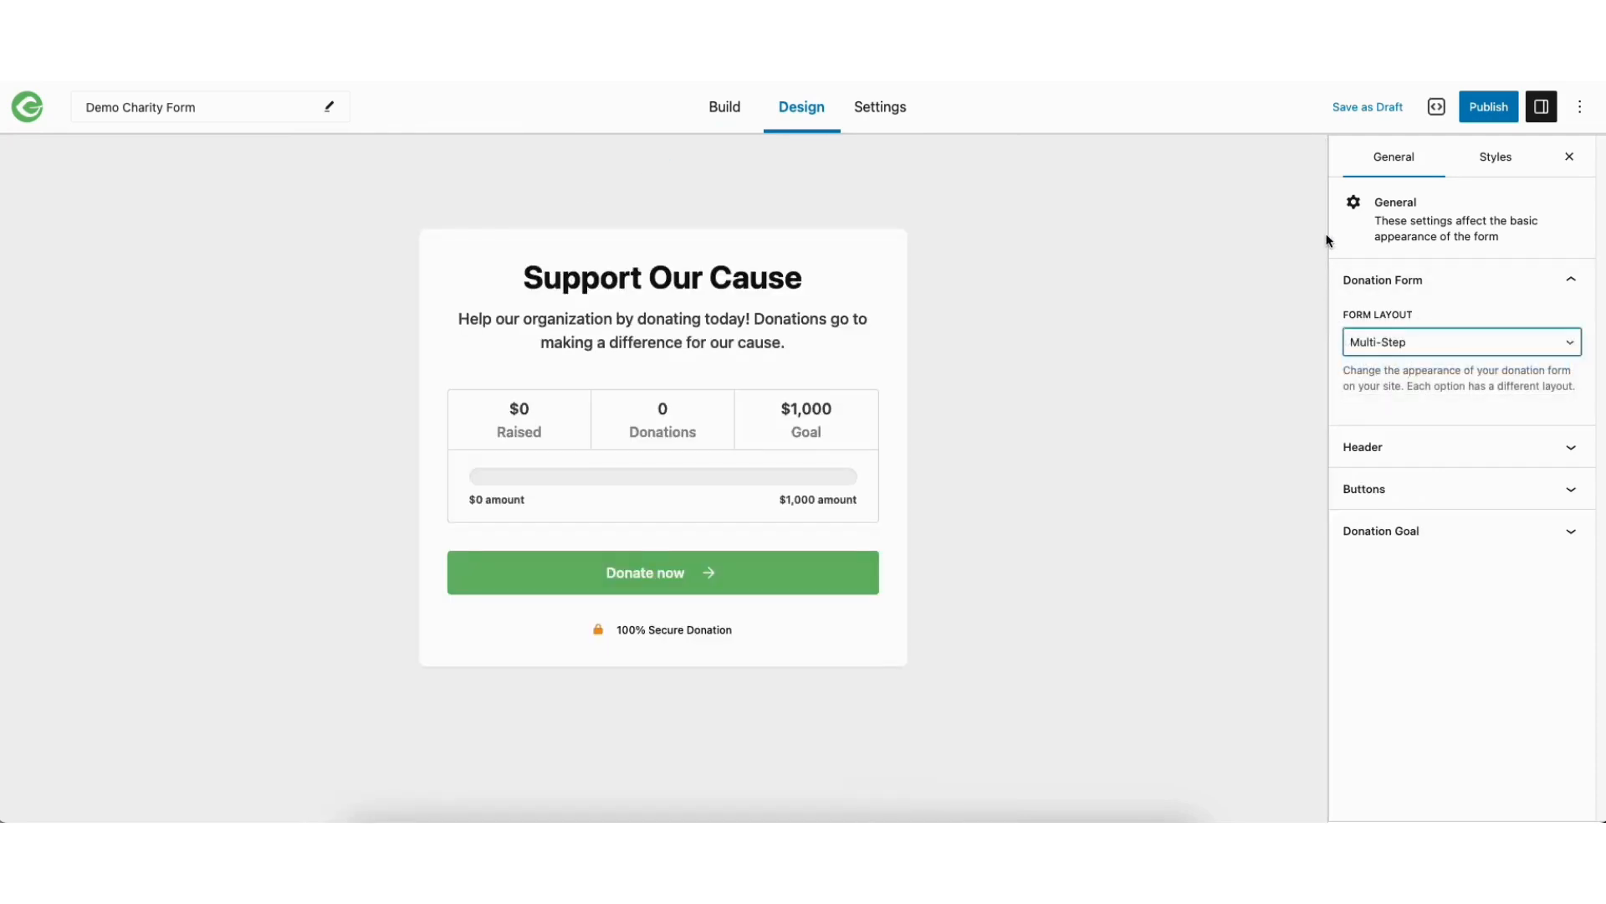
left_click(679, 574)
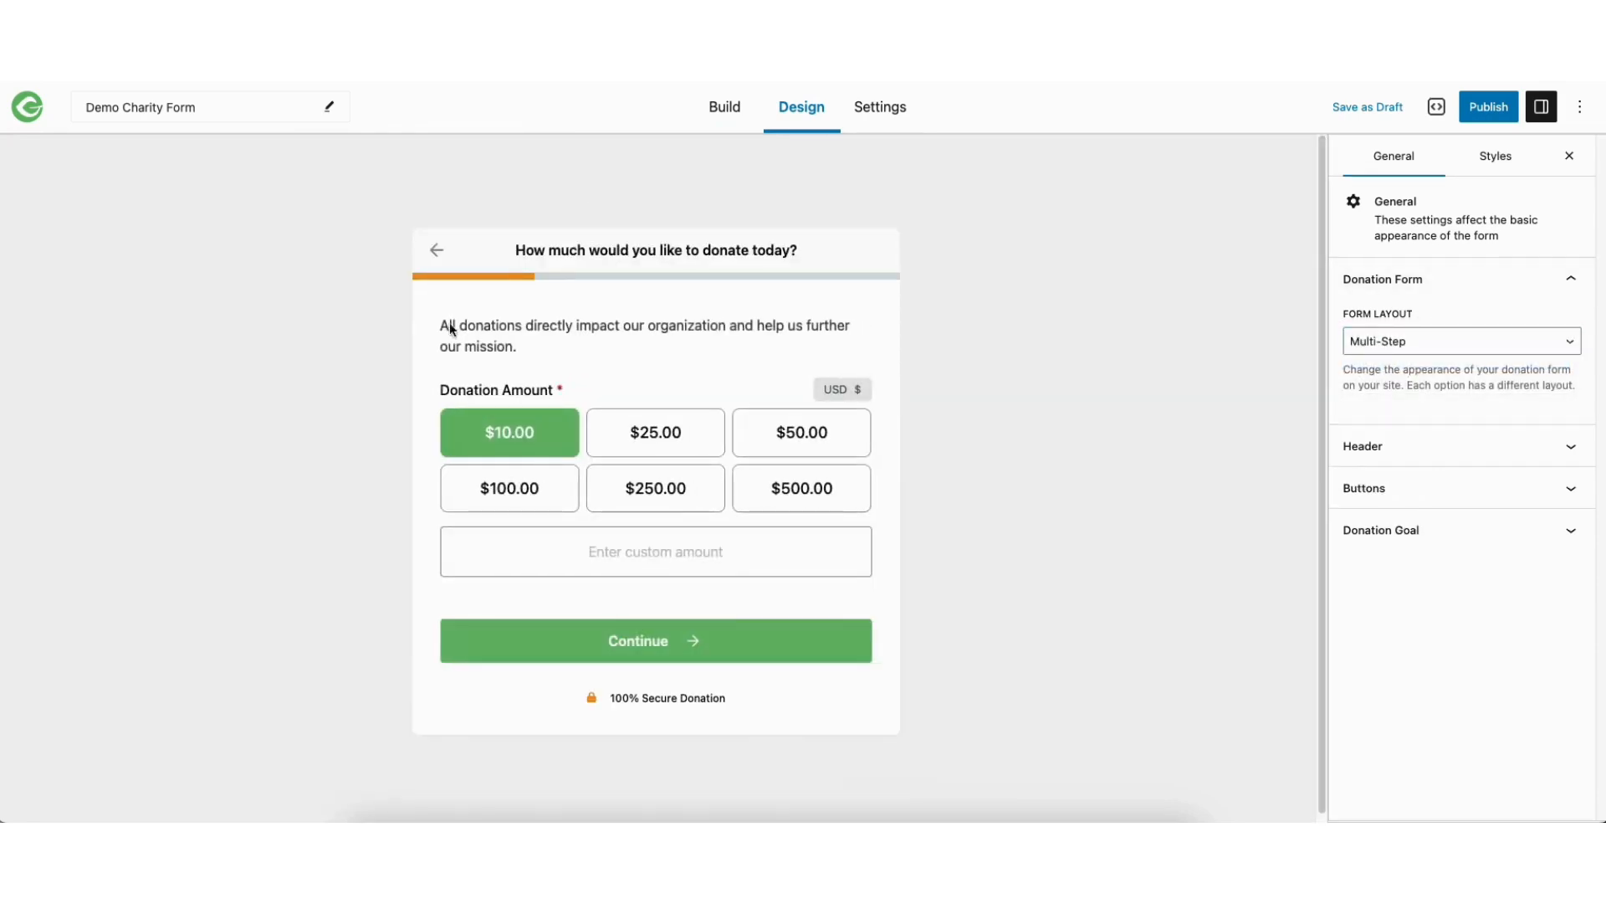
left_click(435, 250)
Try the Two Panel form layout and set the form back to Multi-Step
left_click(1382, 342)
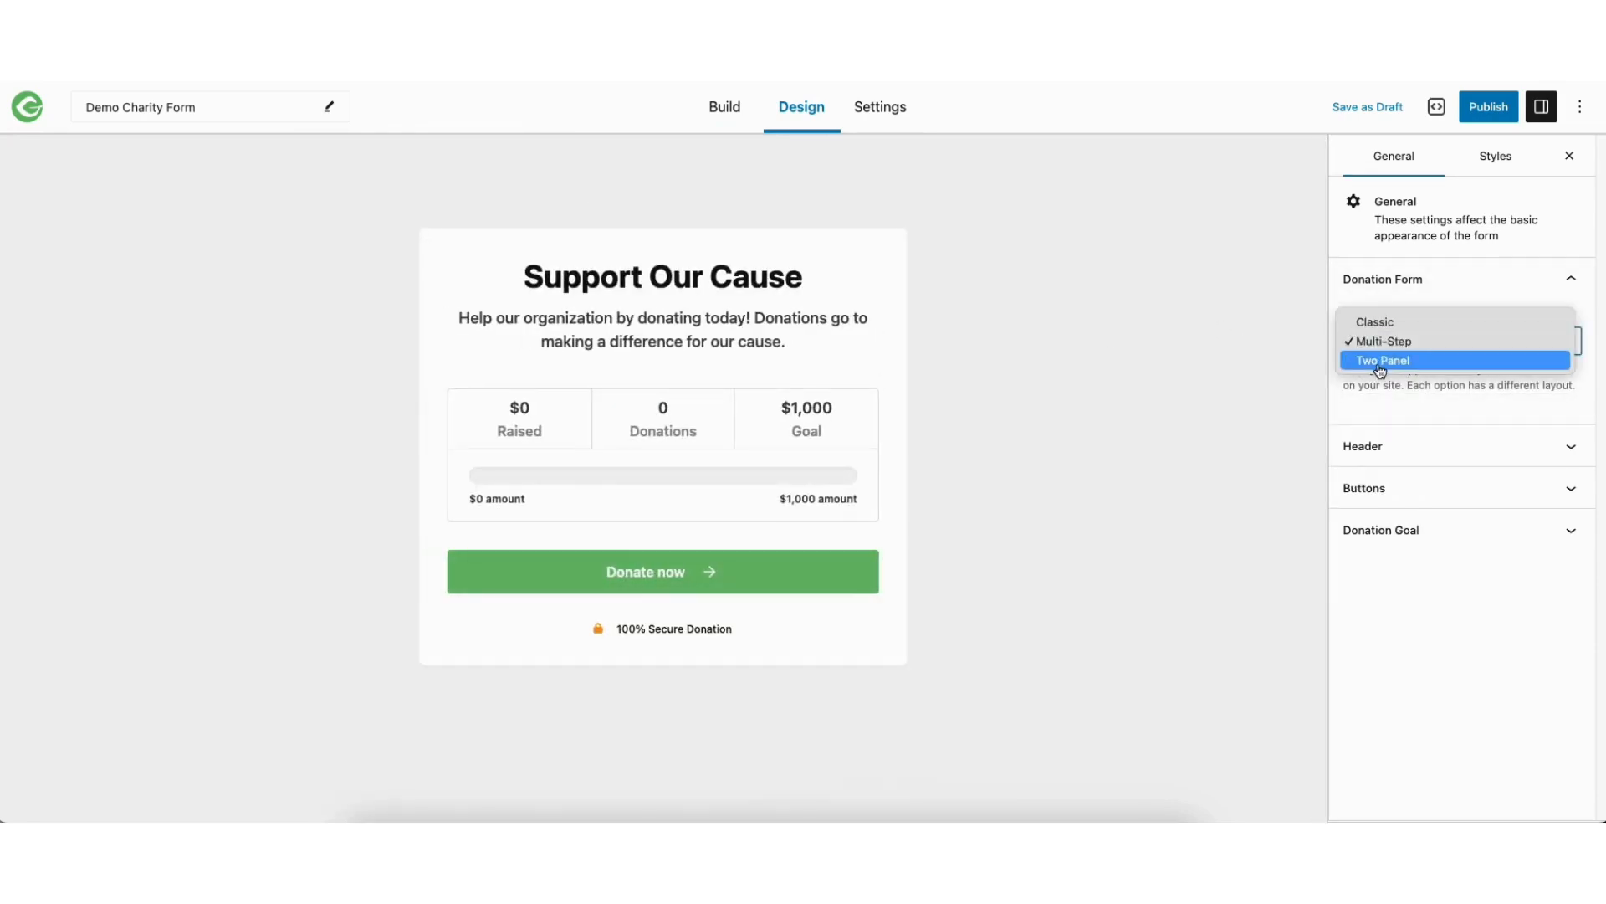
left_click(1381, 362)
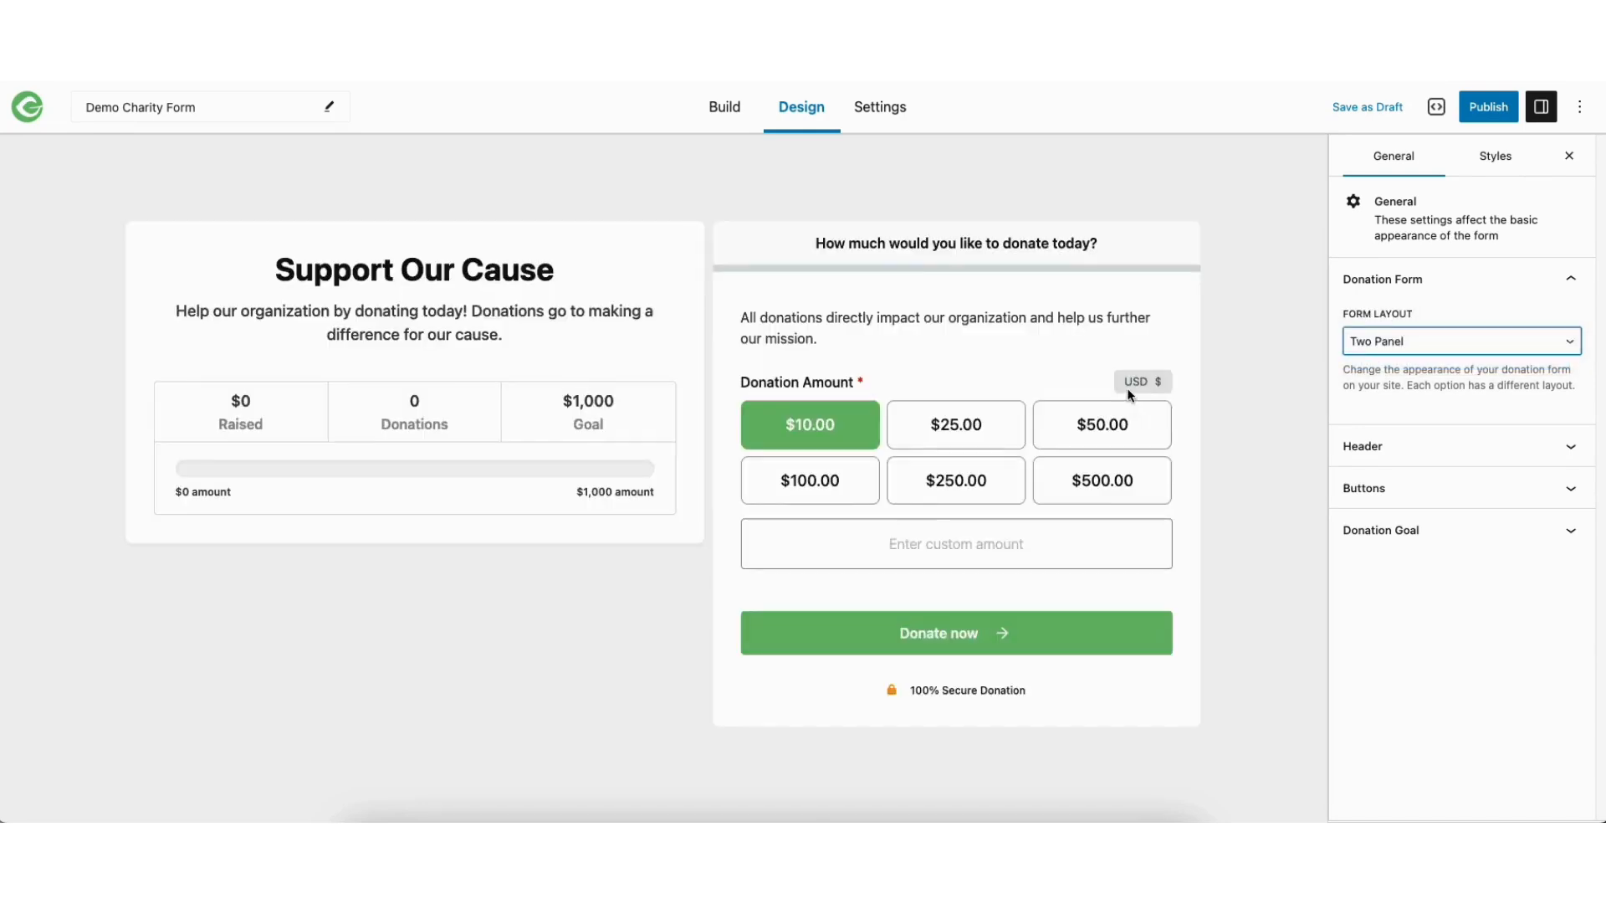
left_click(1385, 345)
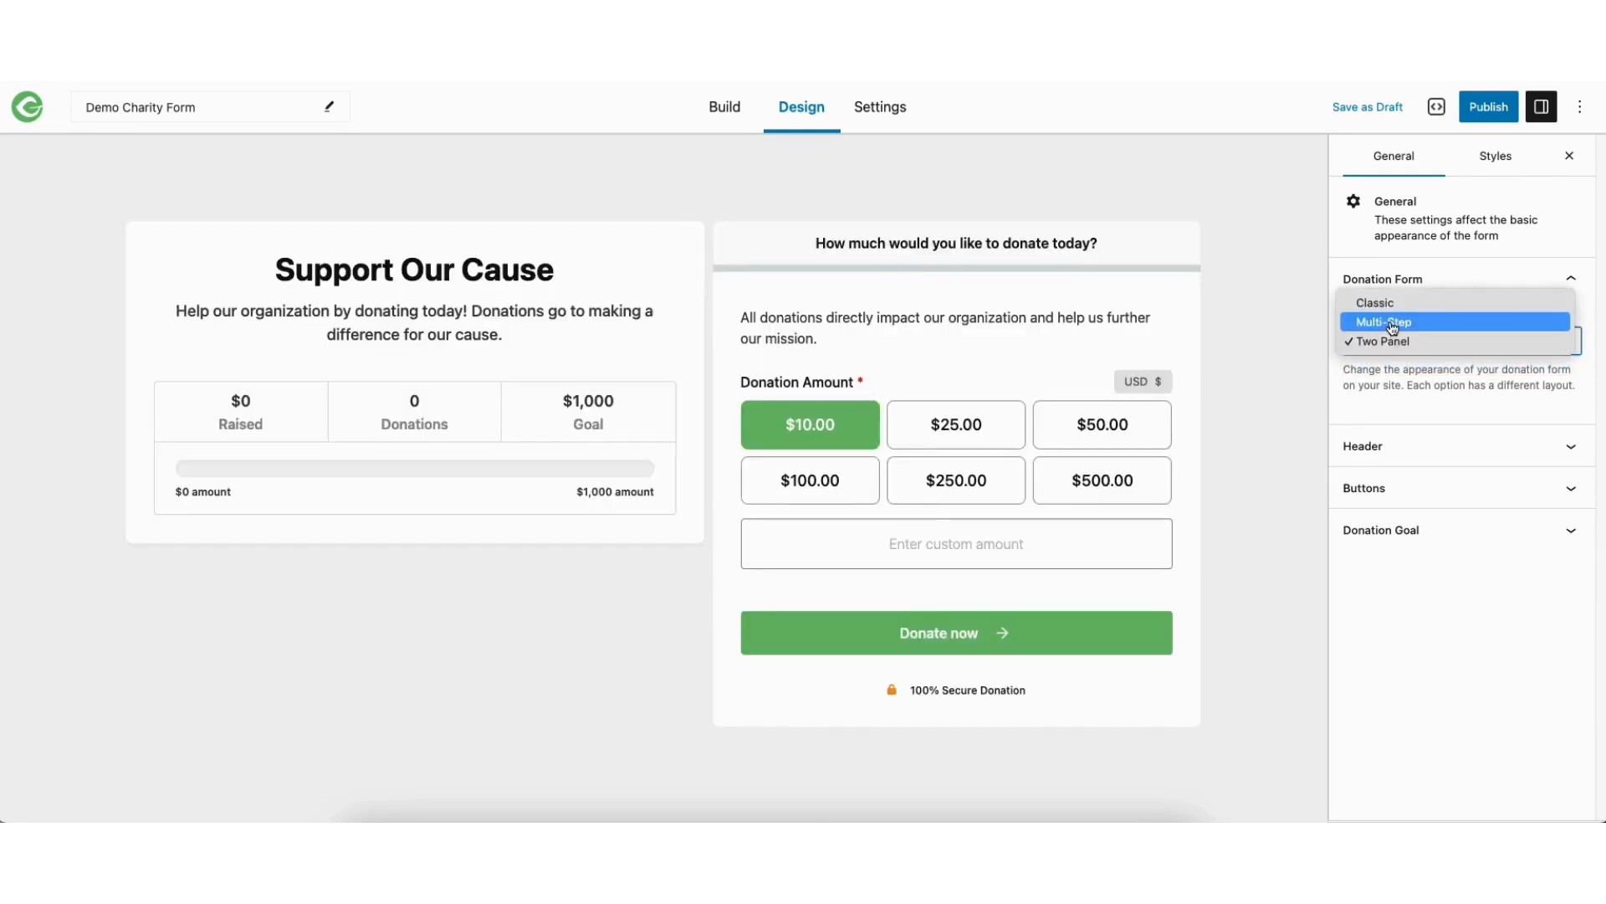
left_click(1390, 324)
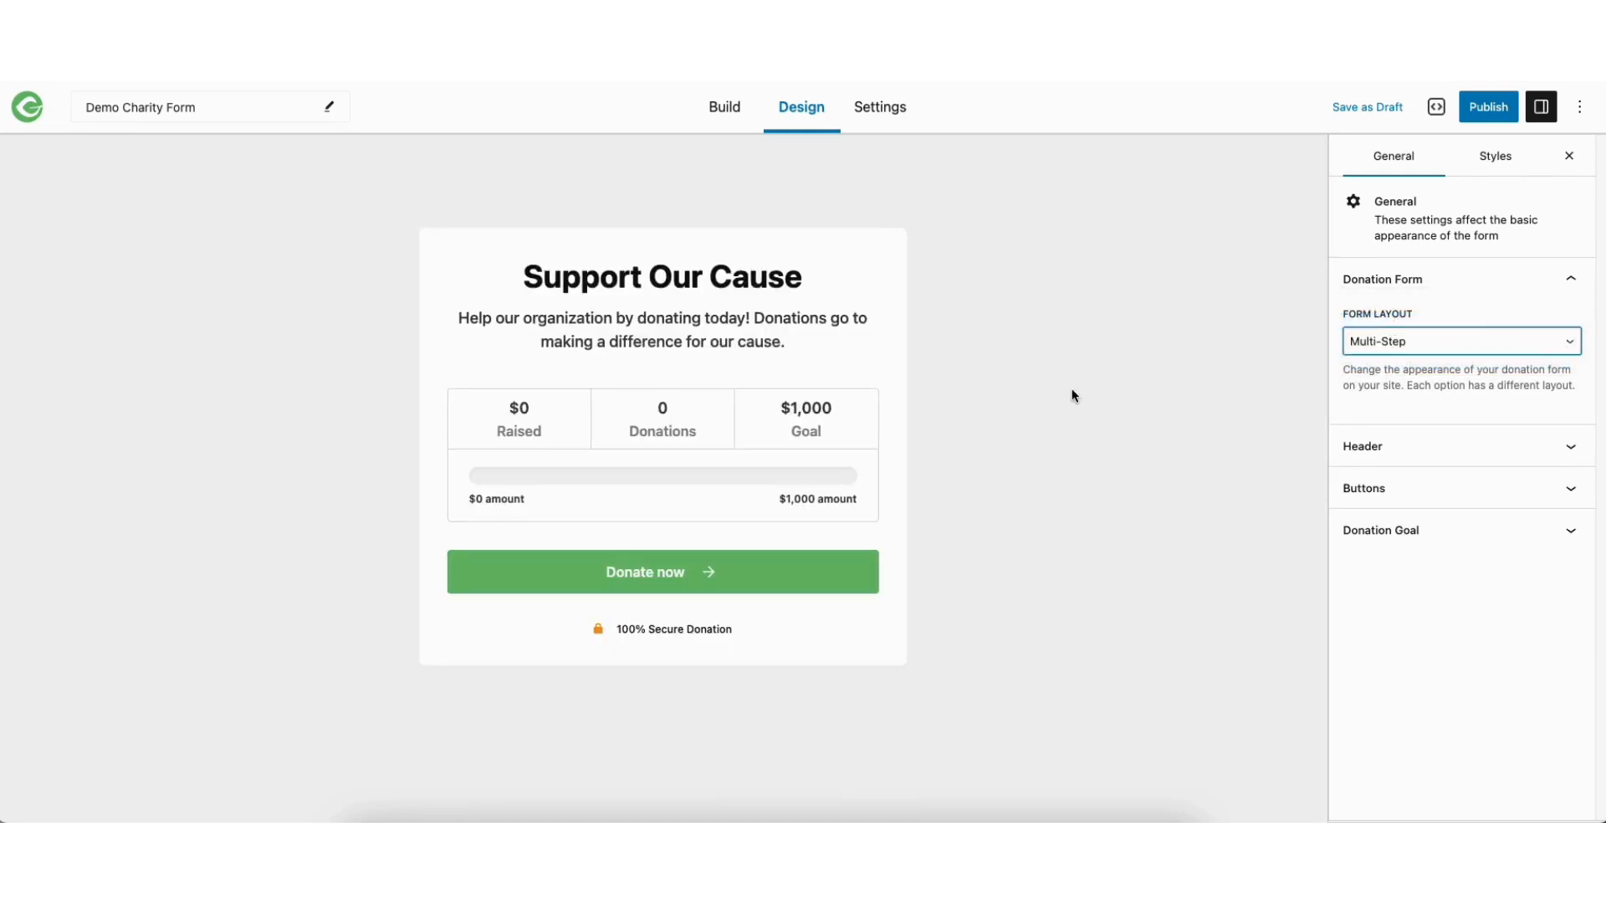
Hide and show the form's header again, and review its heading, description and image options
left_click(1410, 443)
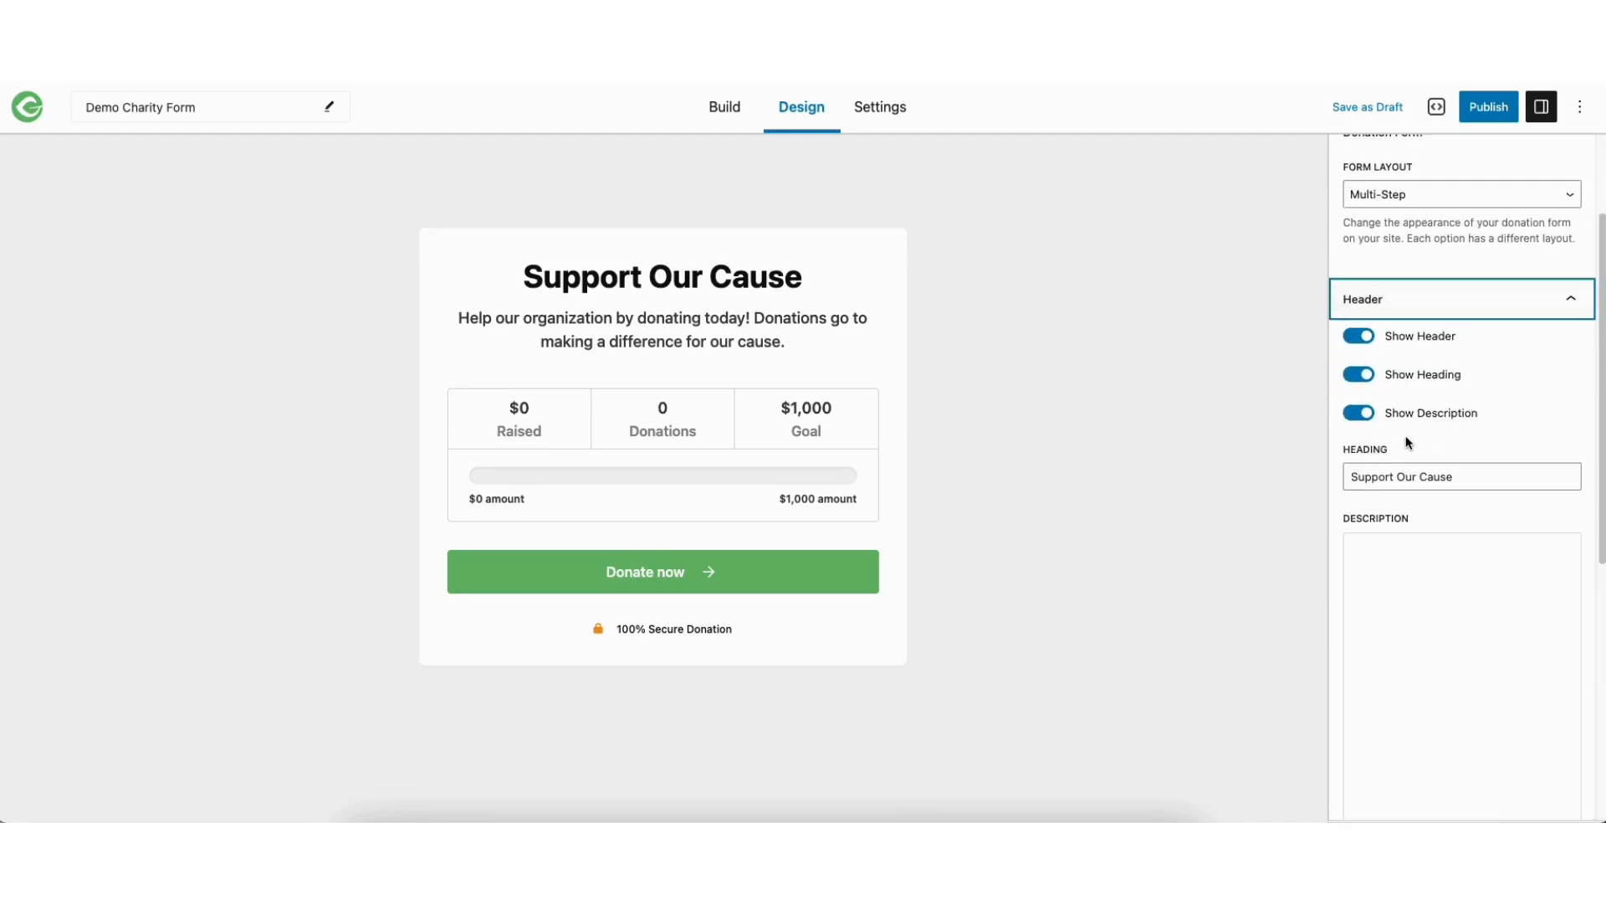
left_click(1361, 337)
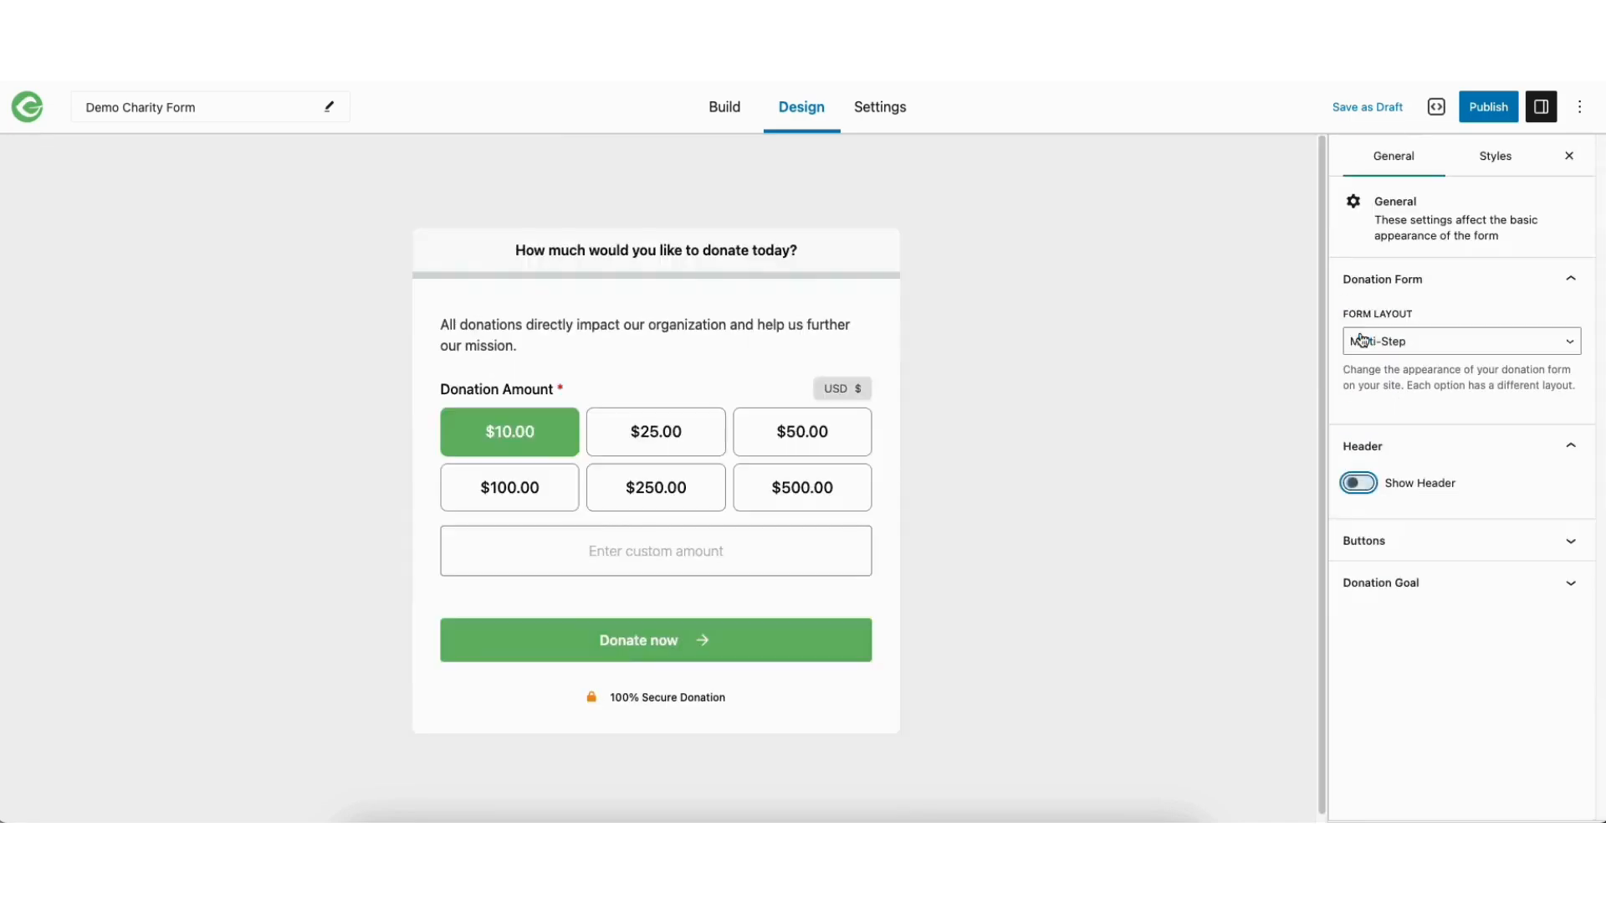
left_click(1362, 486)
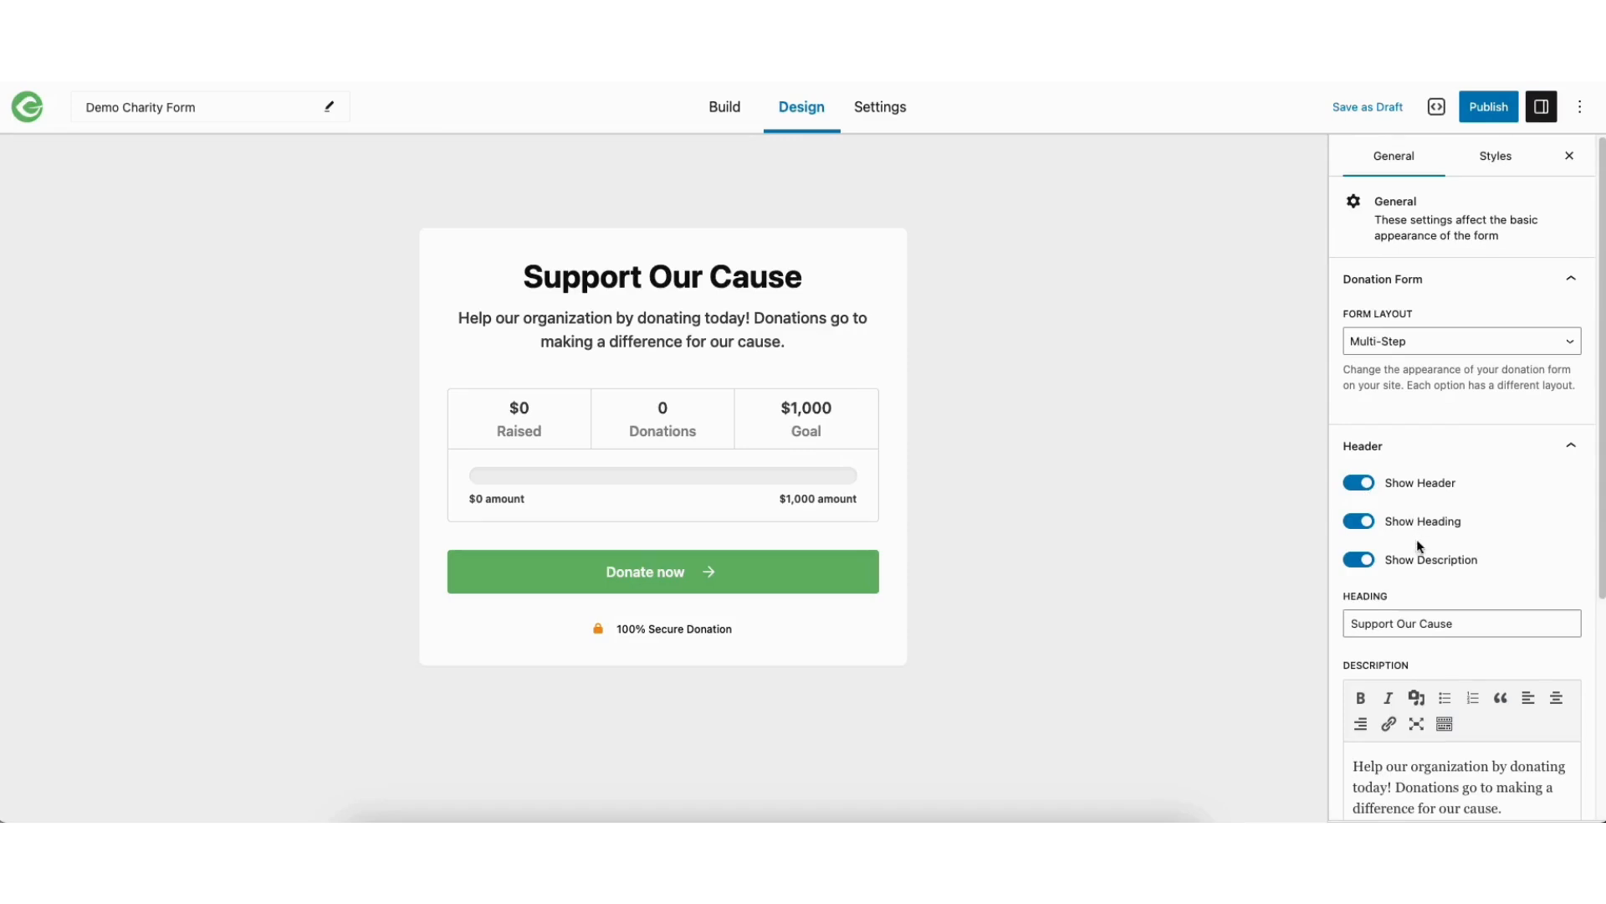
scroll(1470, 500, "down", 3)
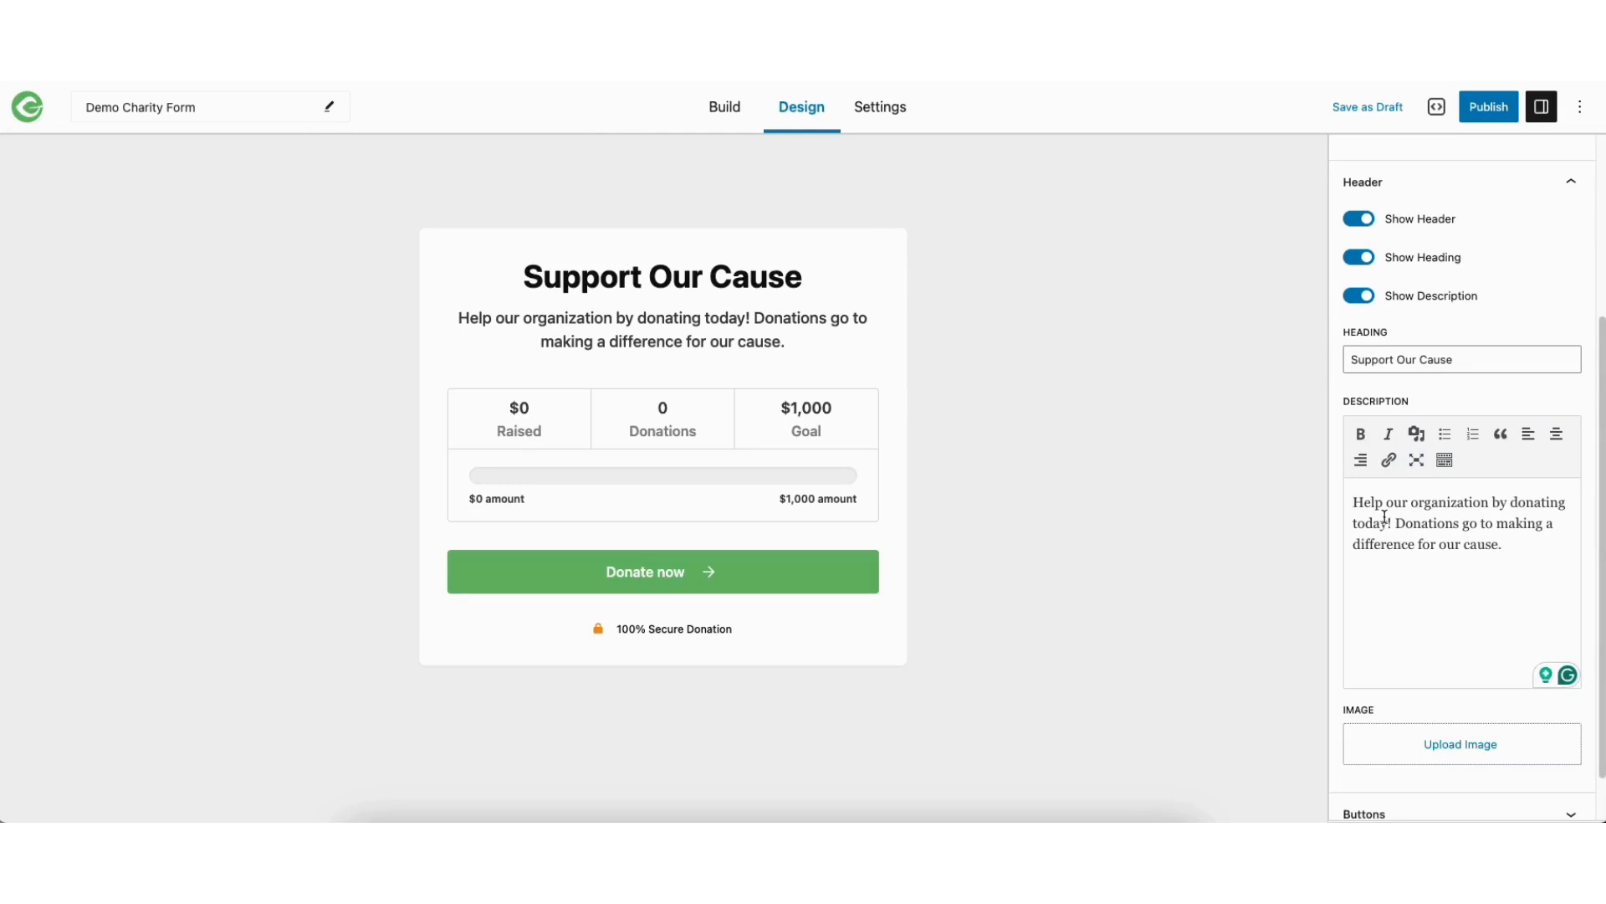
scroll(1556, 527, "down", 1)
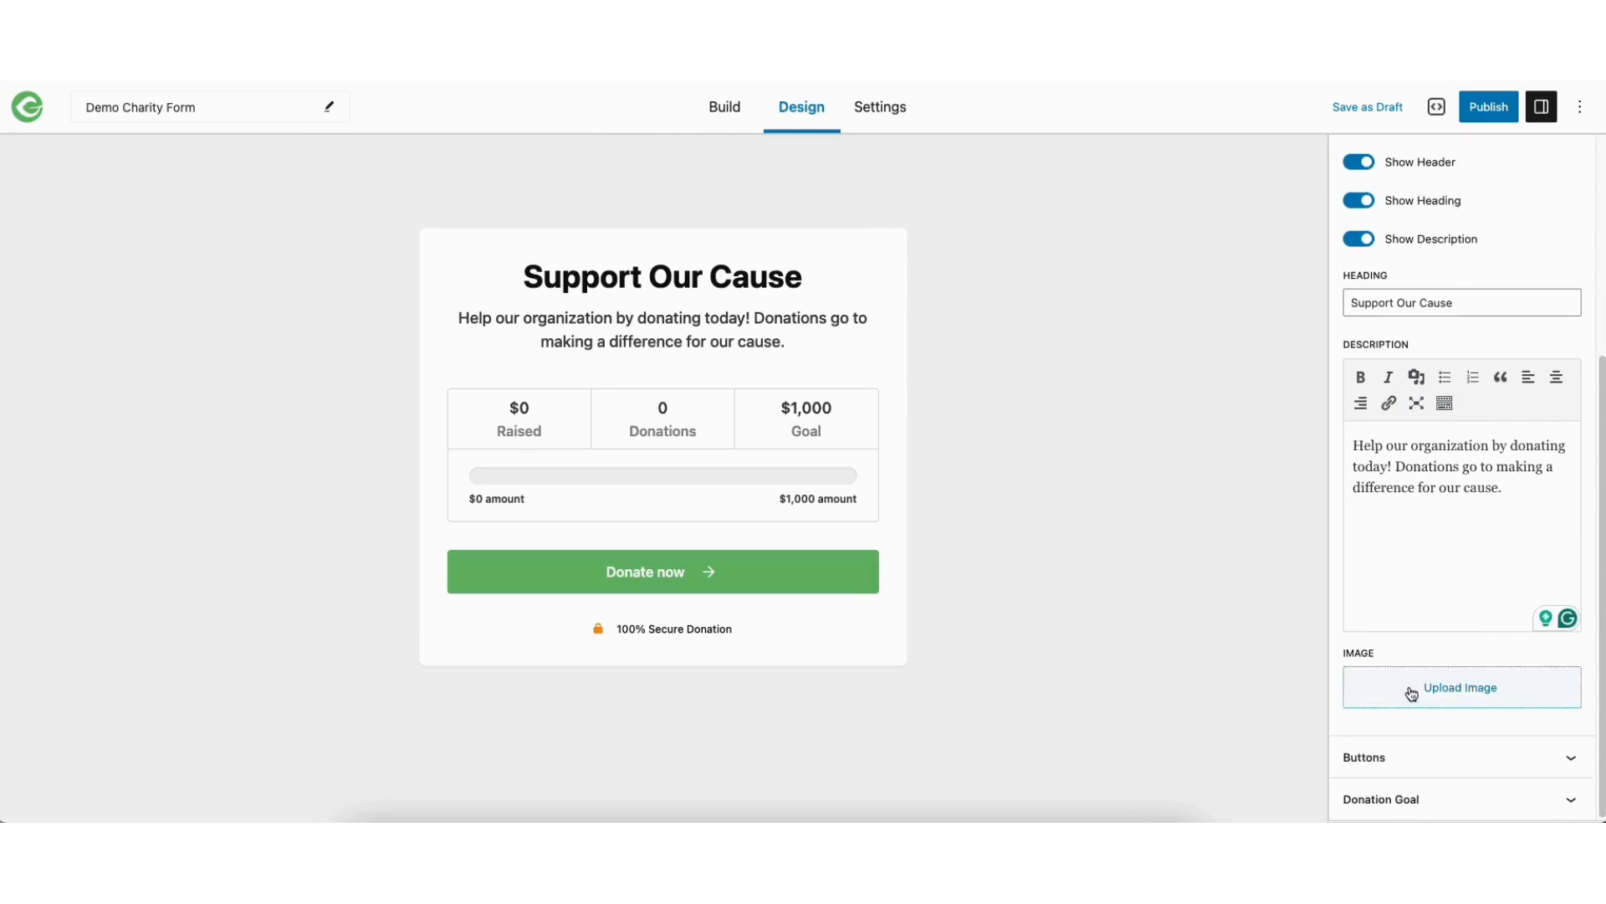
Review the form's button text options and compare them with the buttons in the form preview
left_click(1382, 758)
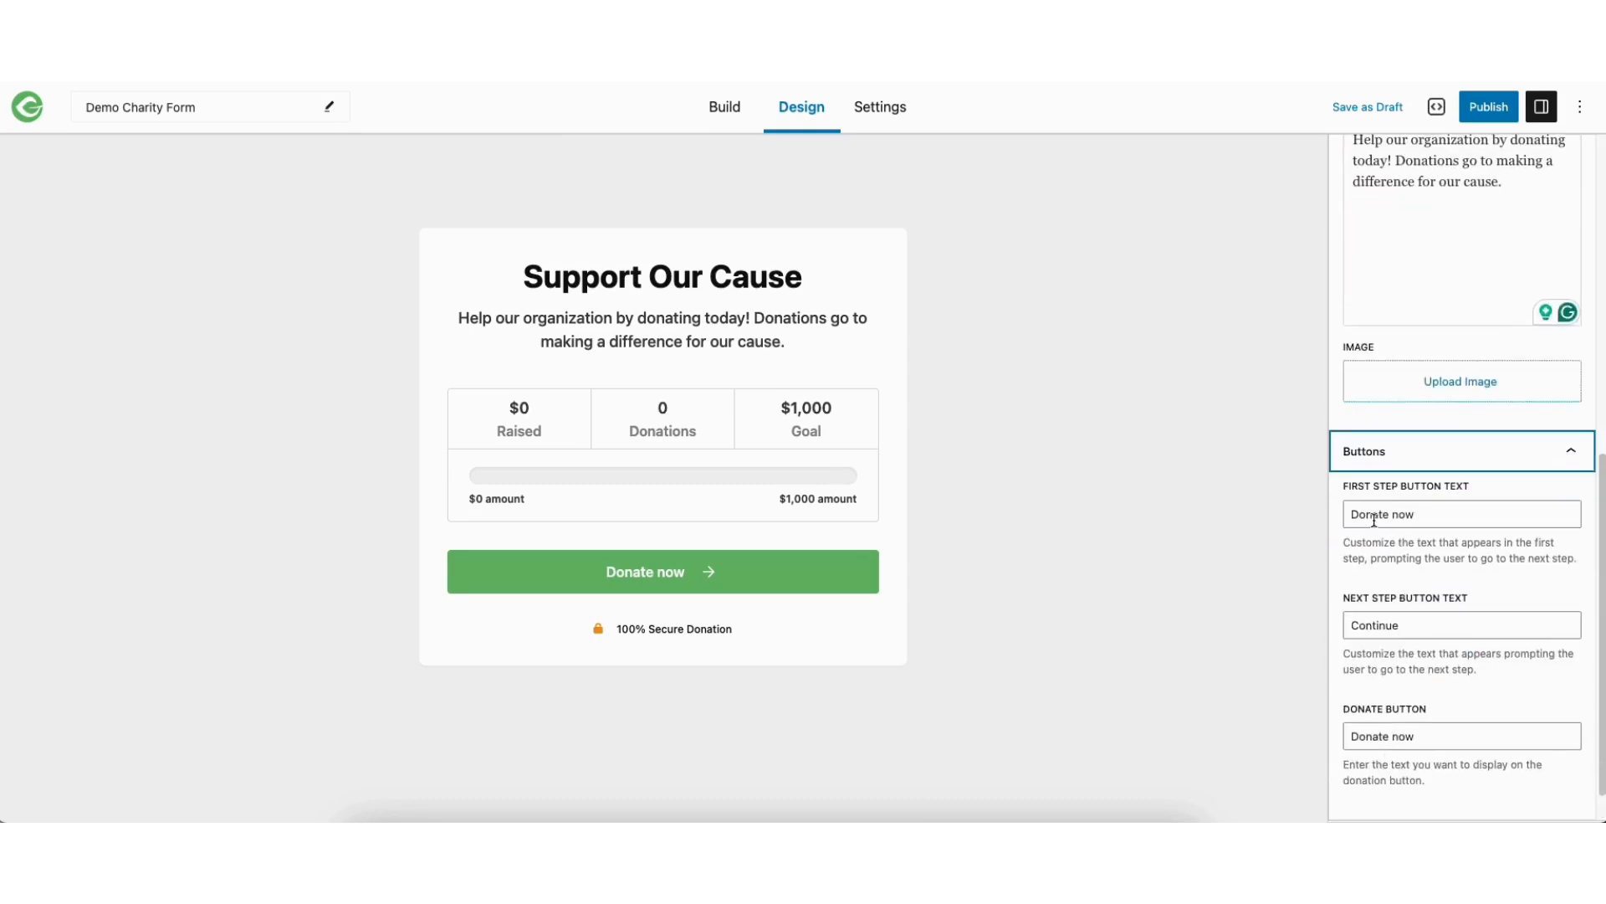
left_click(797, 576)
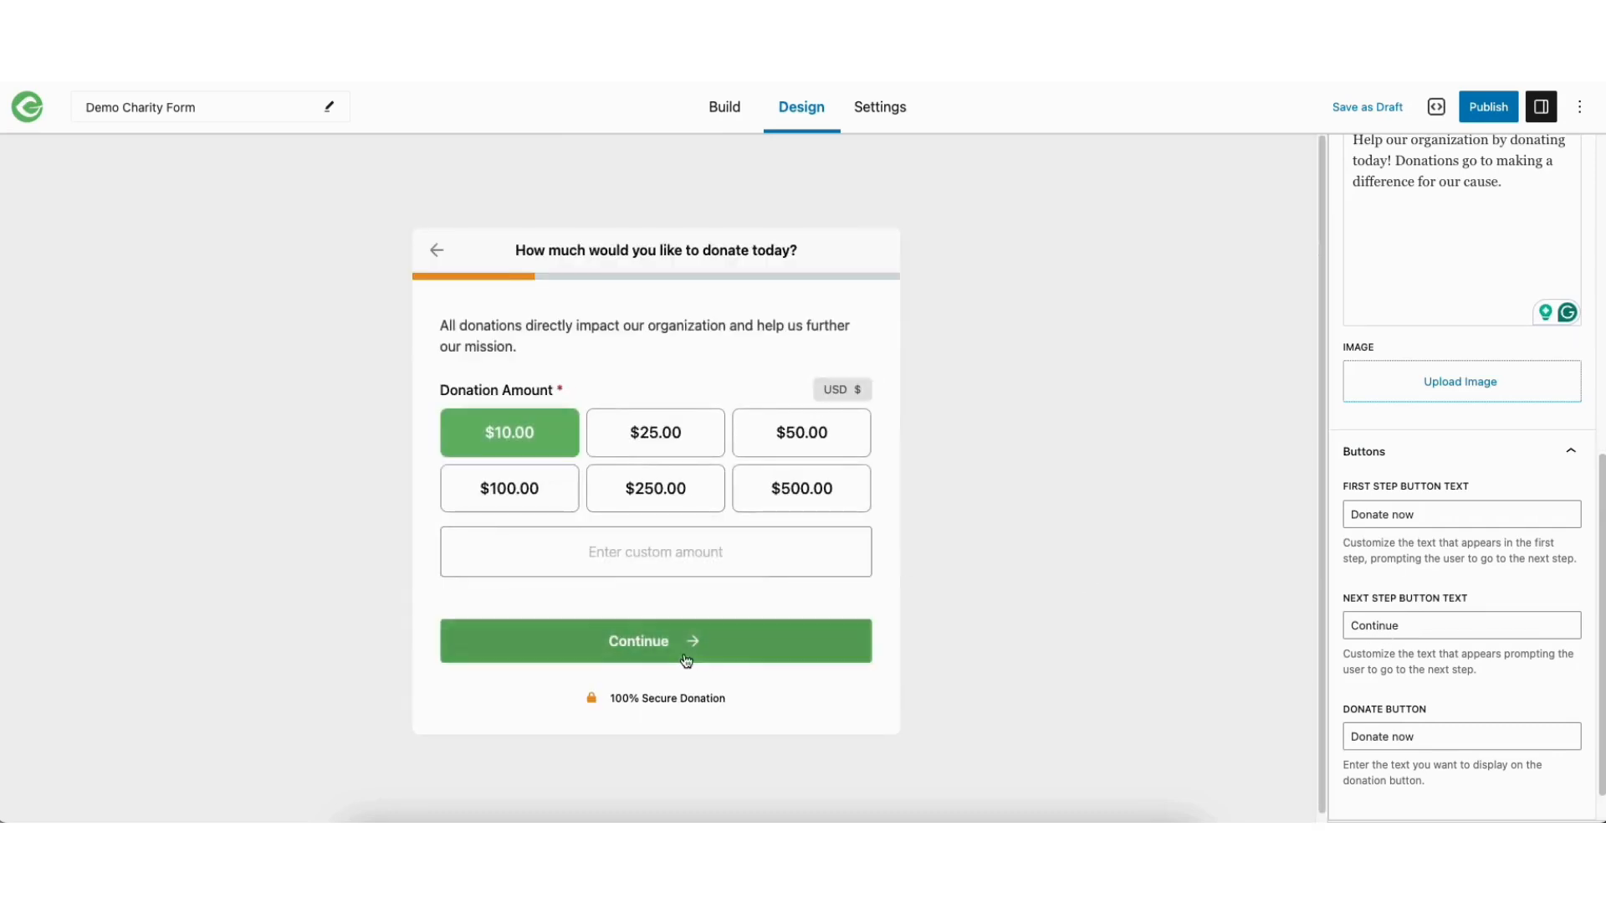
left_click(435, 249)
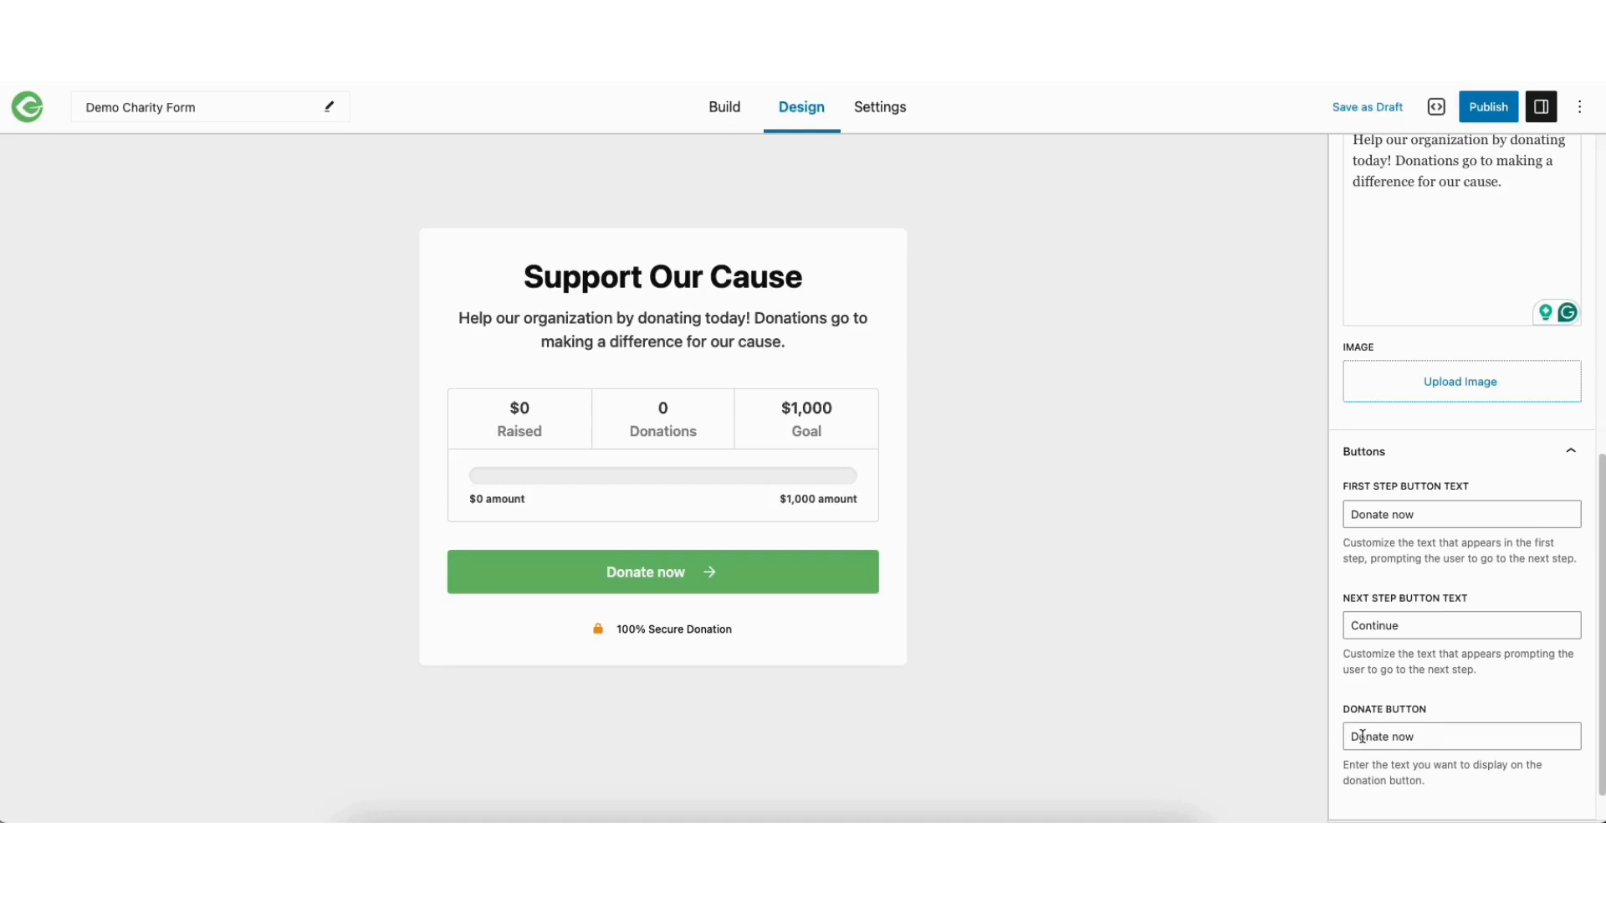
left_click_drag(1603, 658, 1605, 688)
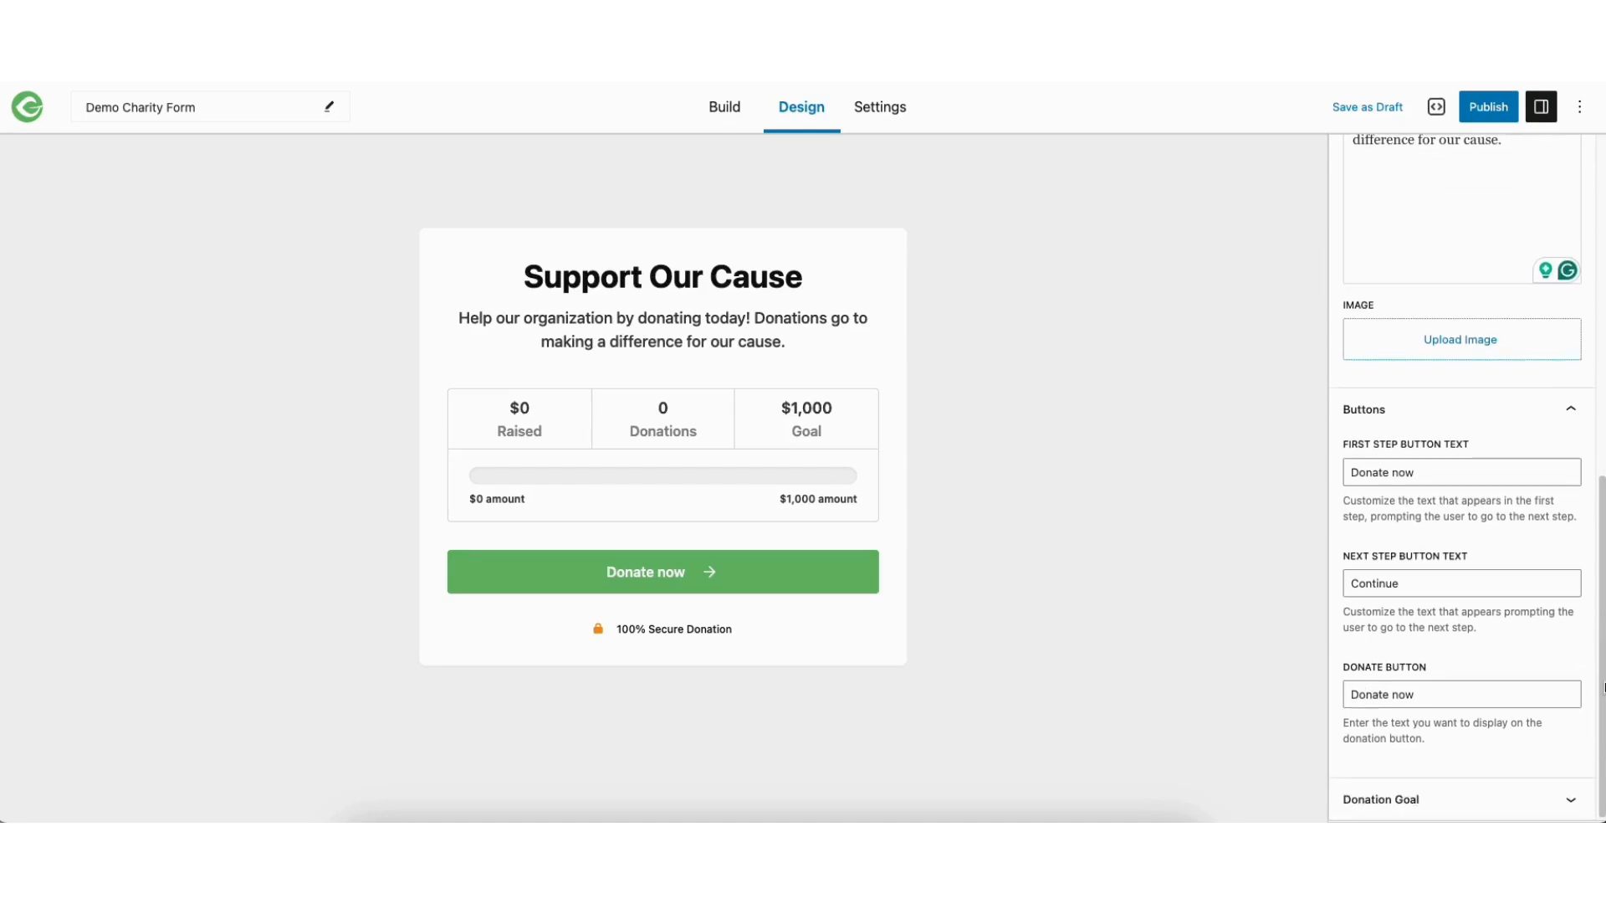
Review the form's donation goal options and disable the donation goal
left_click(1411, 799)
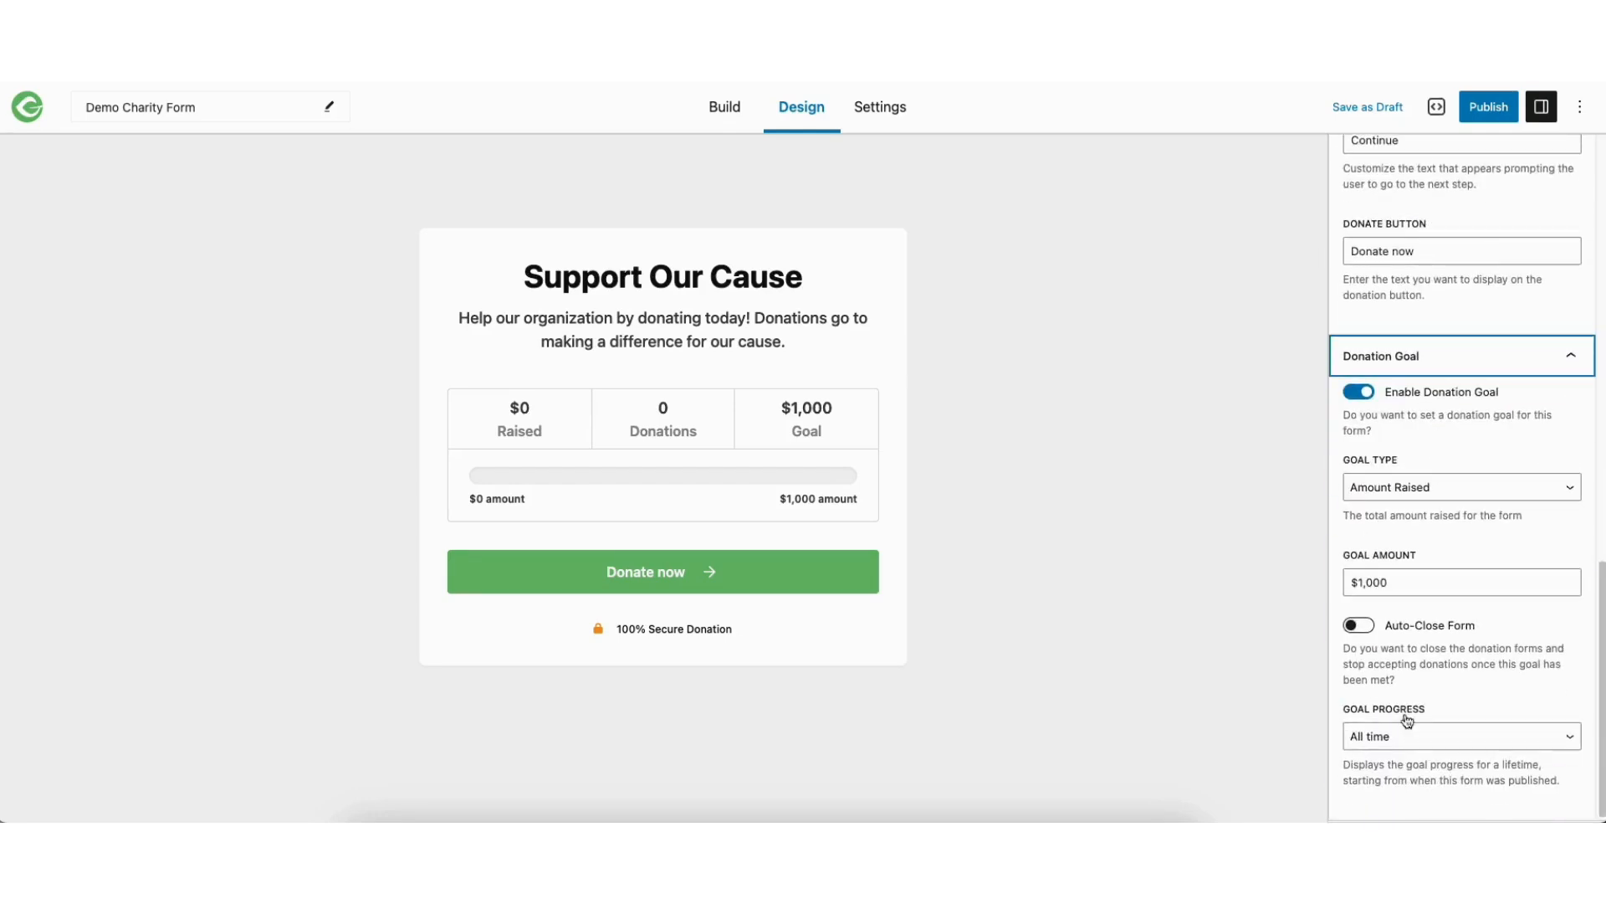
left_click(1358, 393)
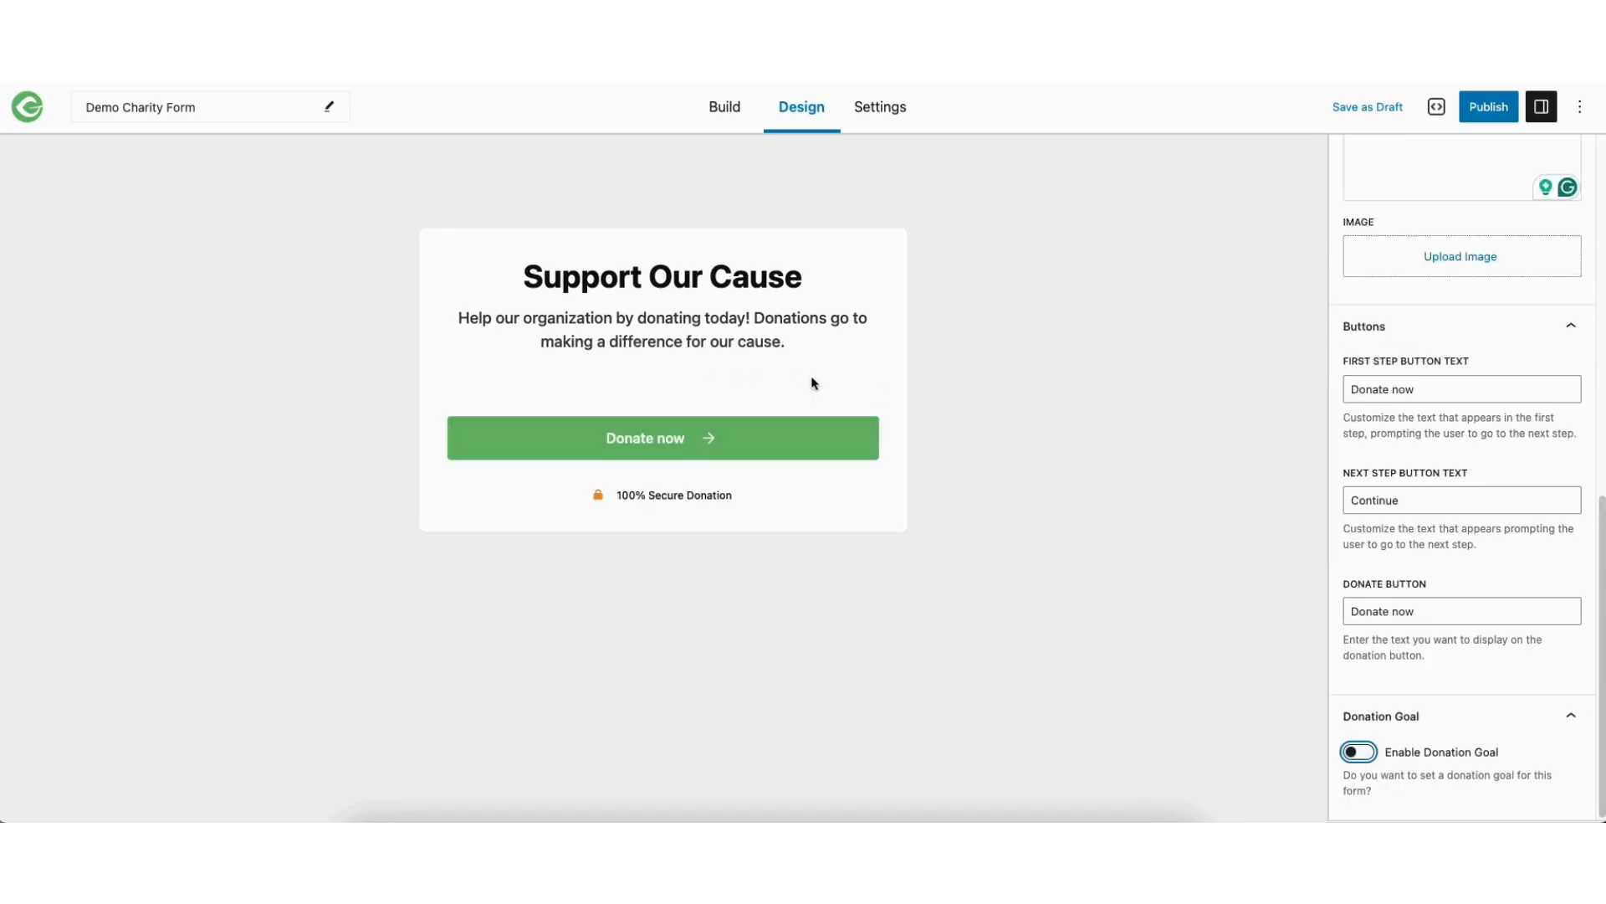
Enable the form's donation goal again, and try the Auto-Close Form option before switching it back off
left_click(1358, 751)
scroll(1373, 736, "down", 5)
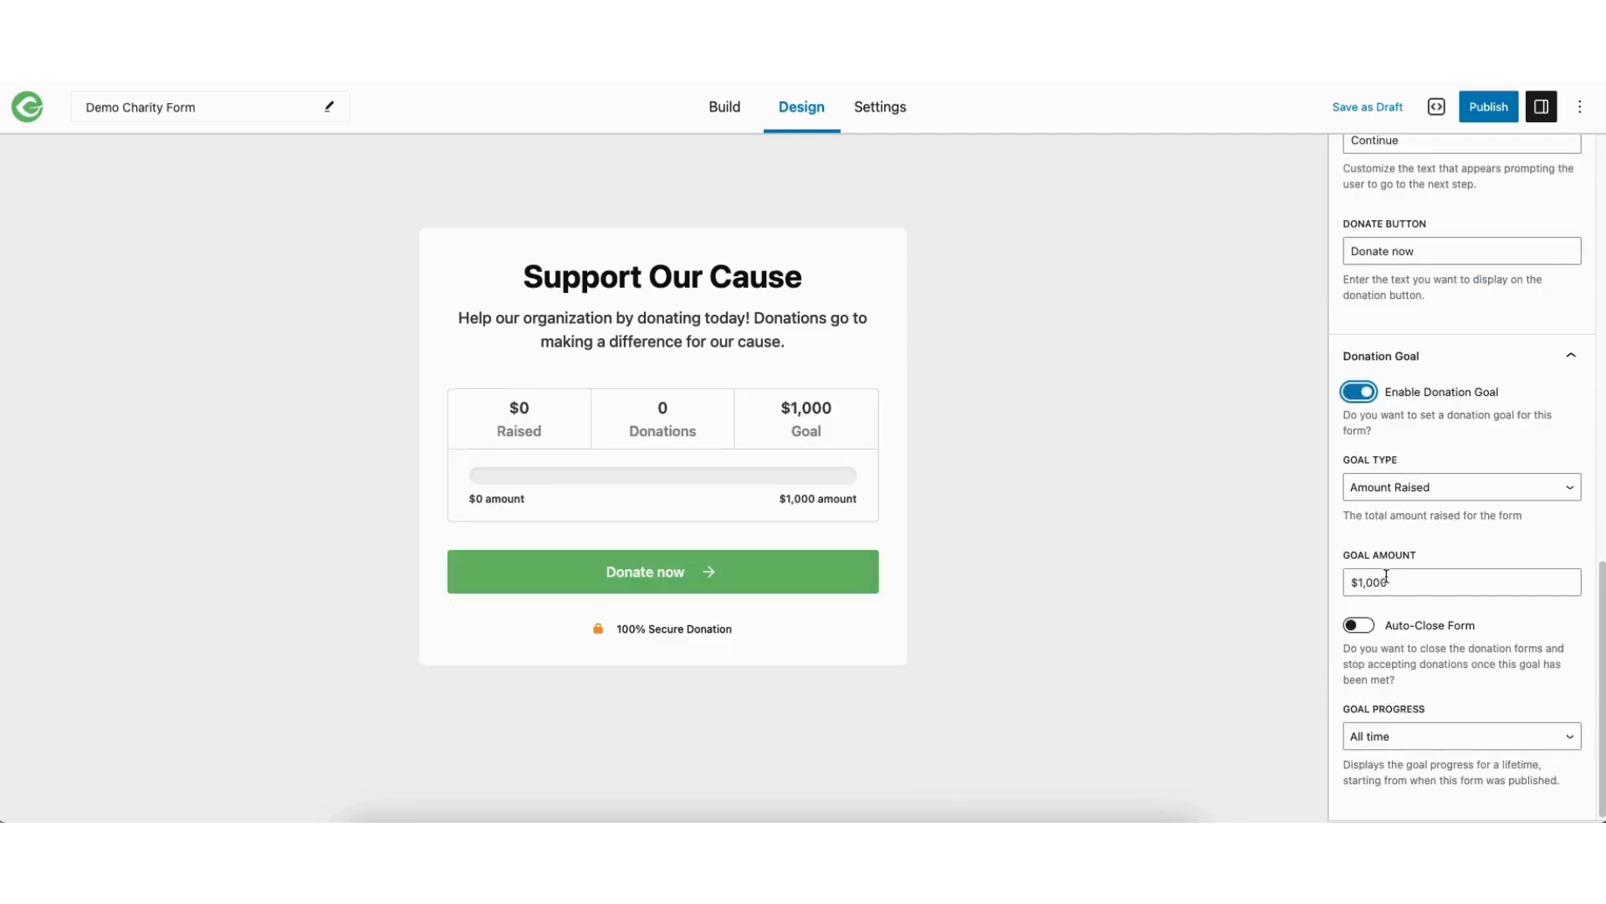
left_click(1362, 628)
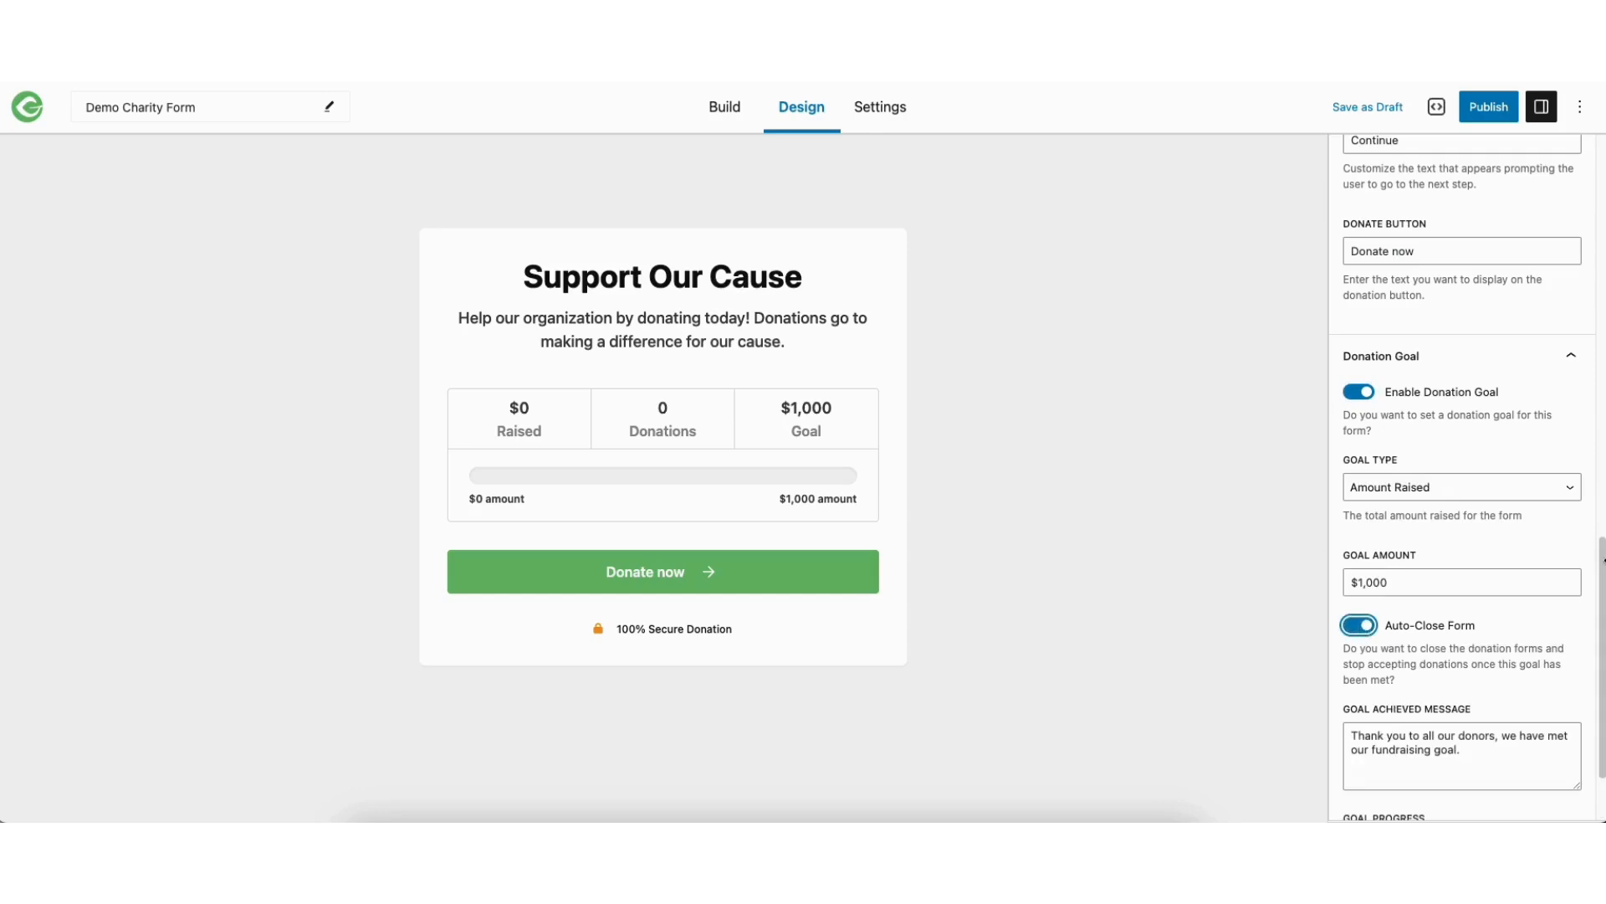
left_click_drag(1604, 561, 1604, 602)
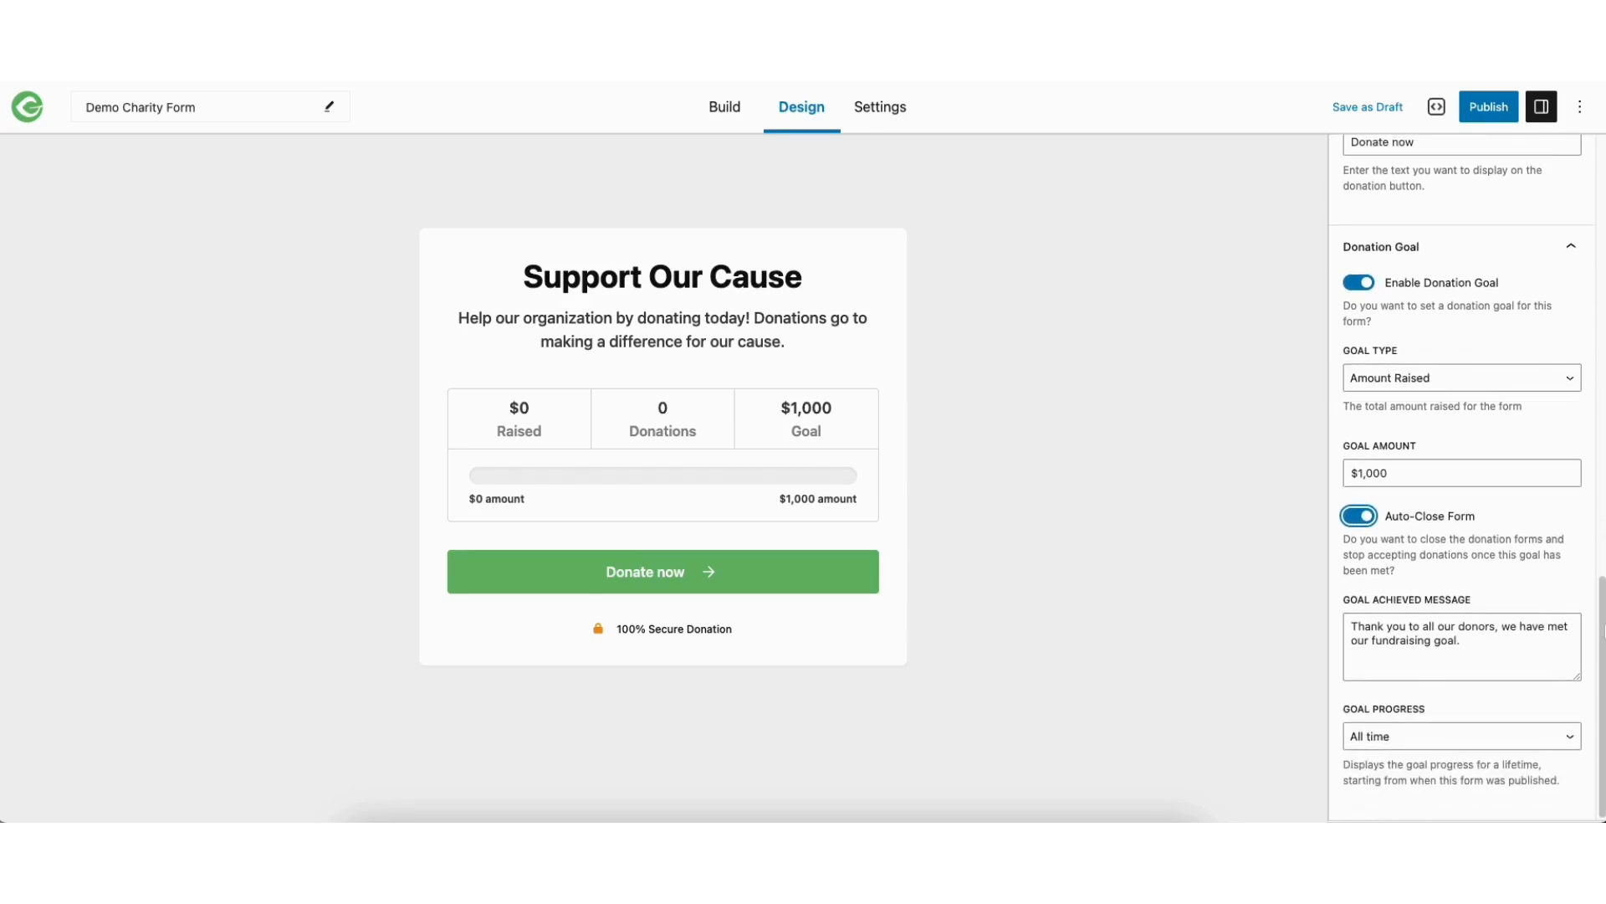
left_click(1359, 517)
Set the donation goal's progress to Custom and review its start and end date fields
left_click(1398, 737)
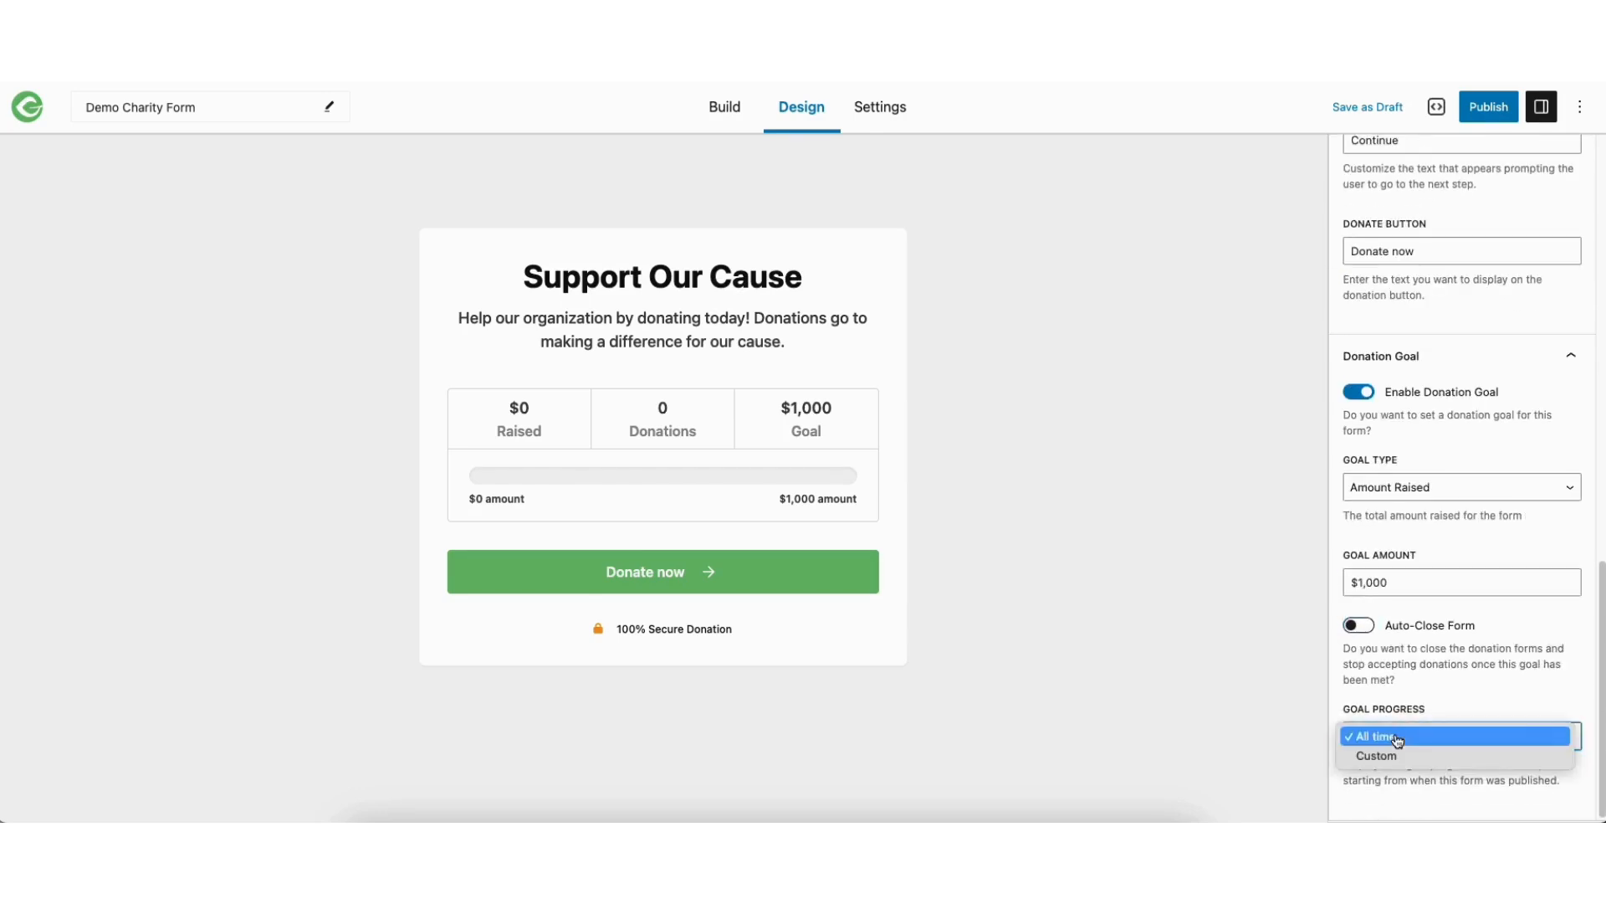
left_click(1394, 755)
left_click_drag(1603, 594, 1601, 701)
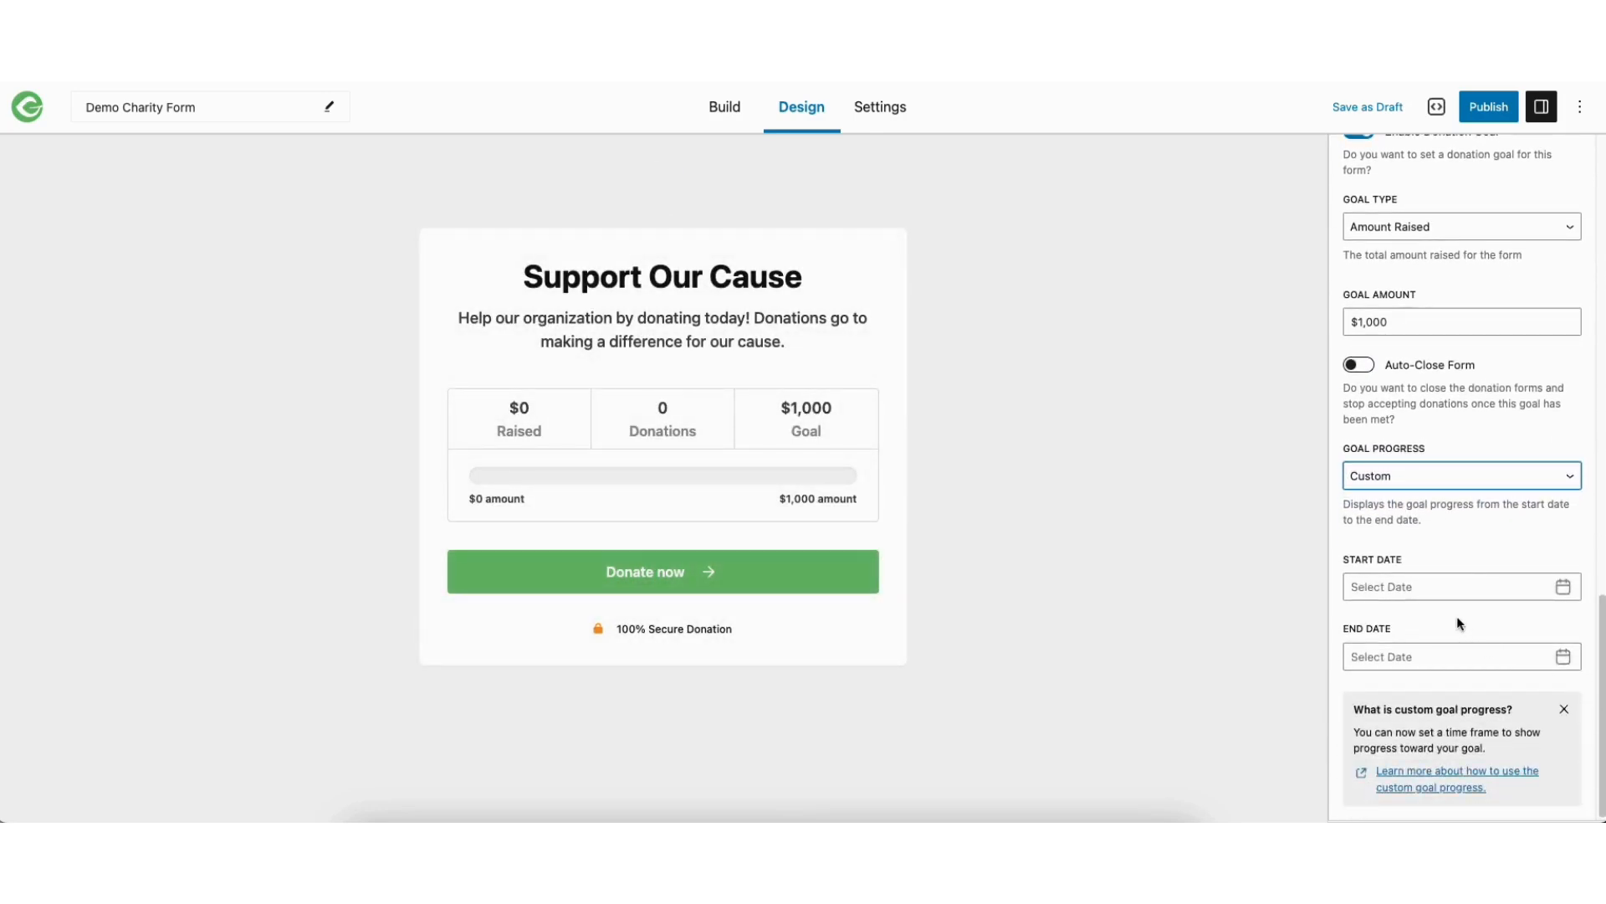
Switch to building the form's content and dismiss the guided tour
left_click(725, 107)
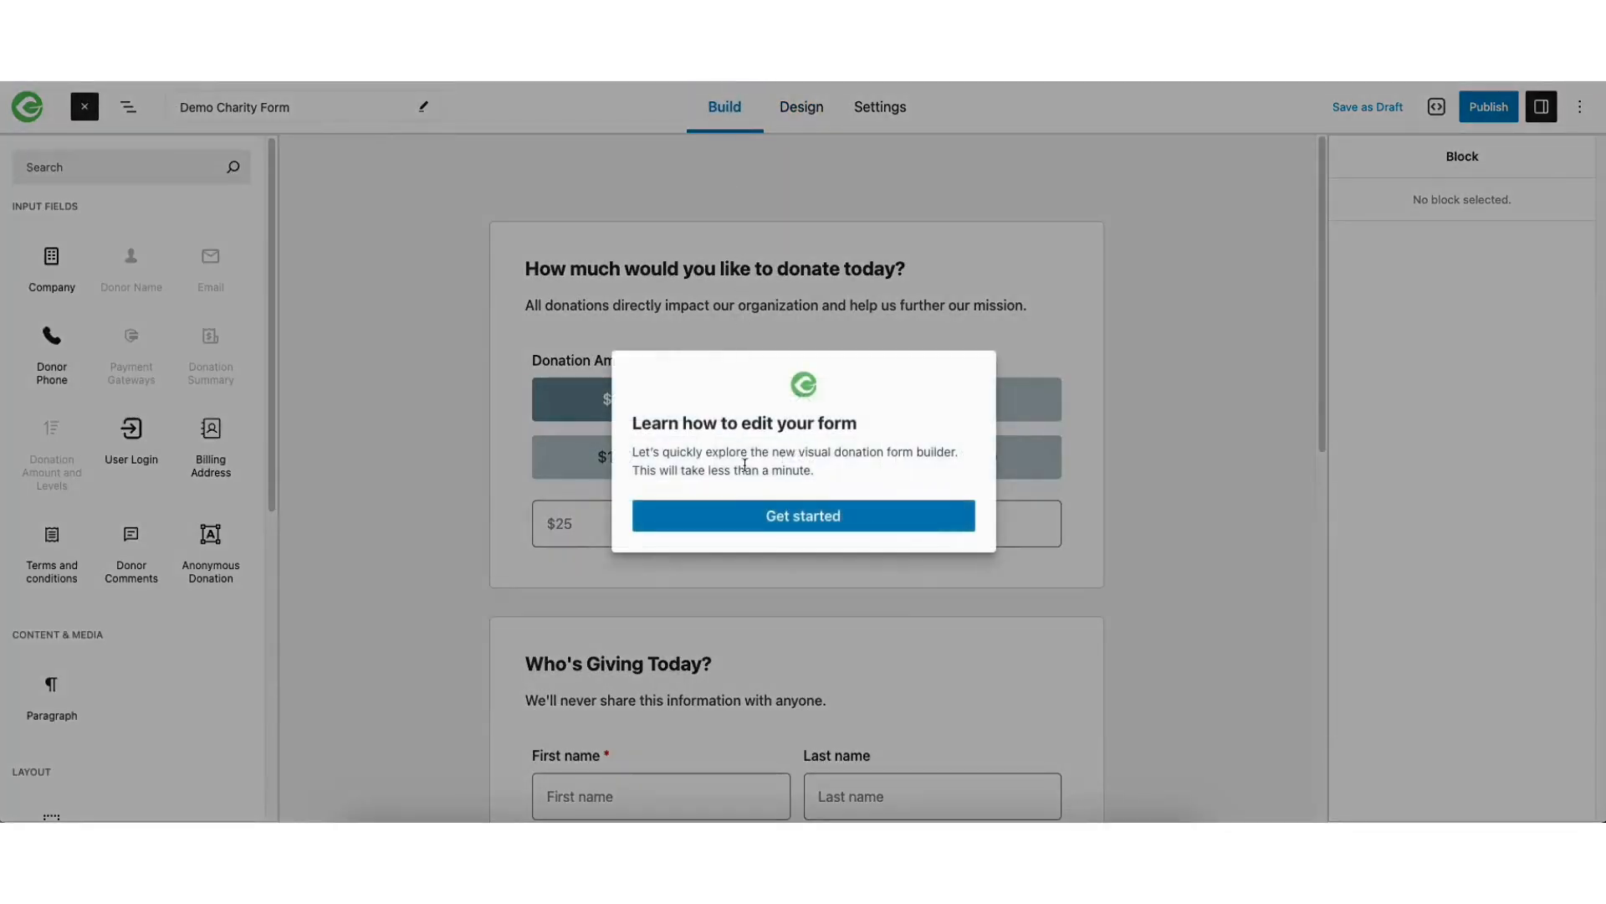
left_click(755, 517)
left_click(1556, 160)
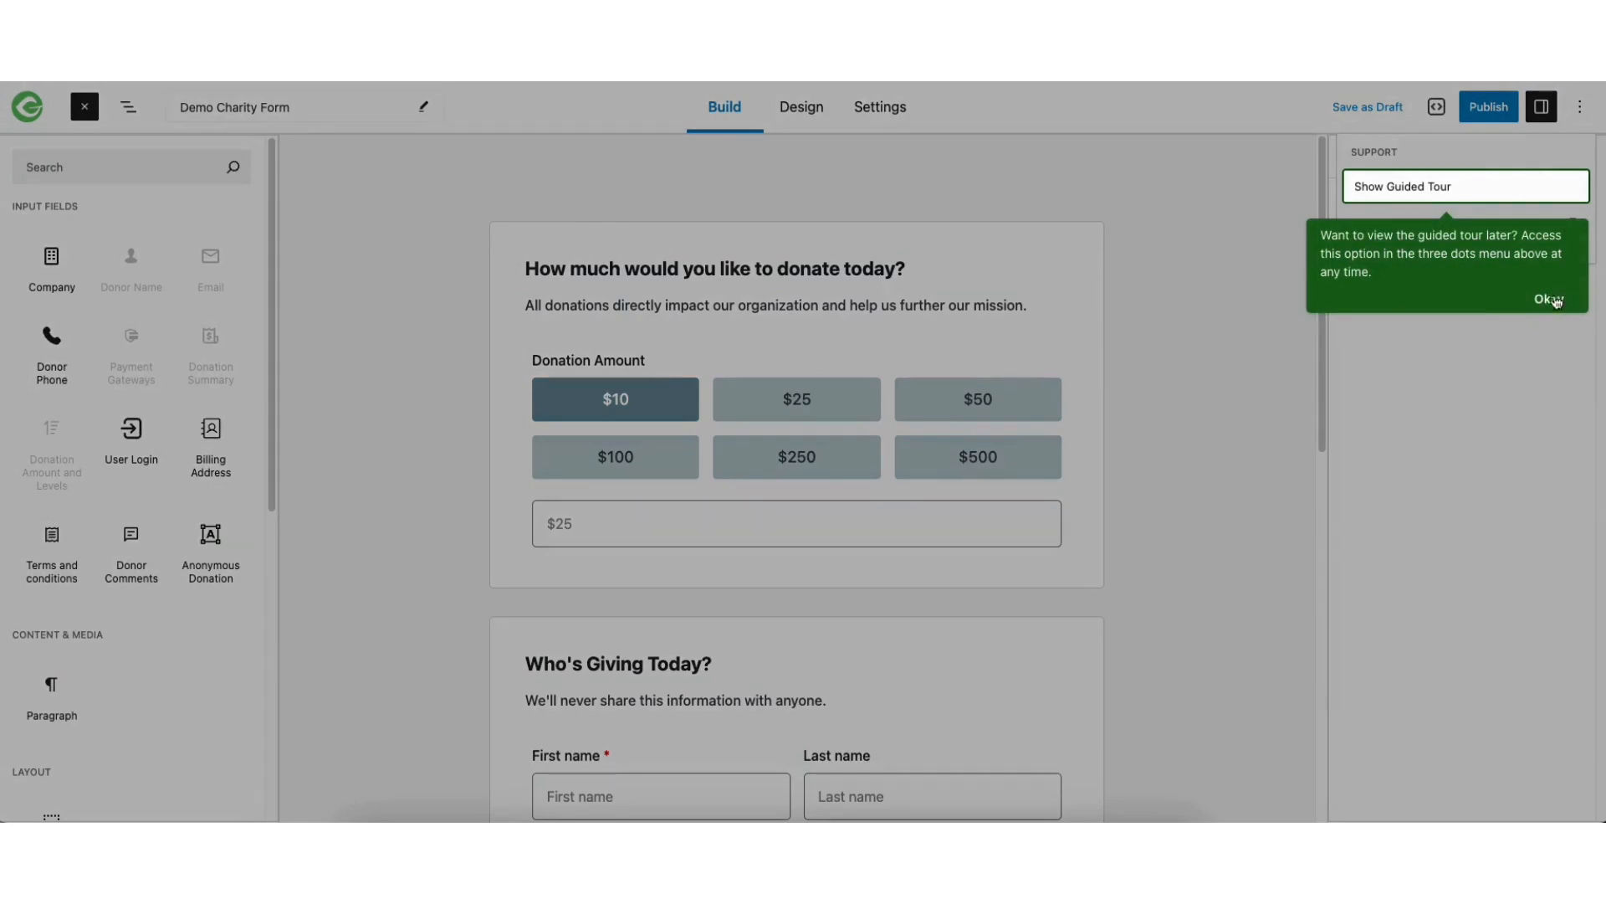
left_click(1549, 299)
Inspect the first section's title and the Donation Amount block's settings, turning amount descriptions on and off again
left_click(693, 417)
left_click(597, 268)
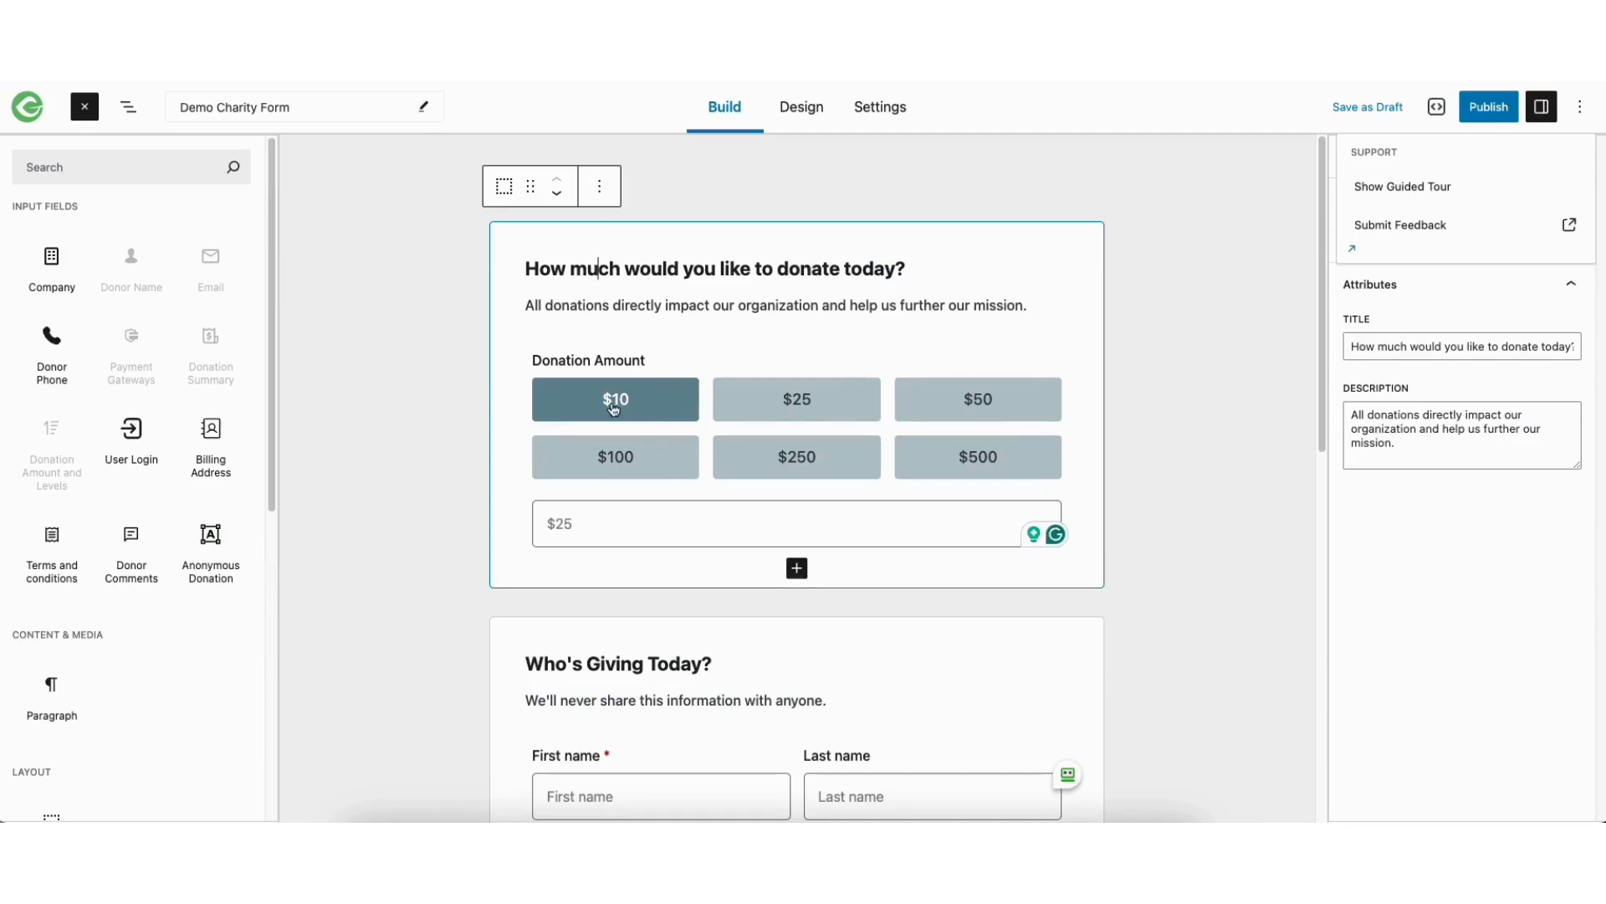
left_click(570, 400)
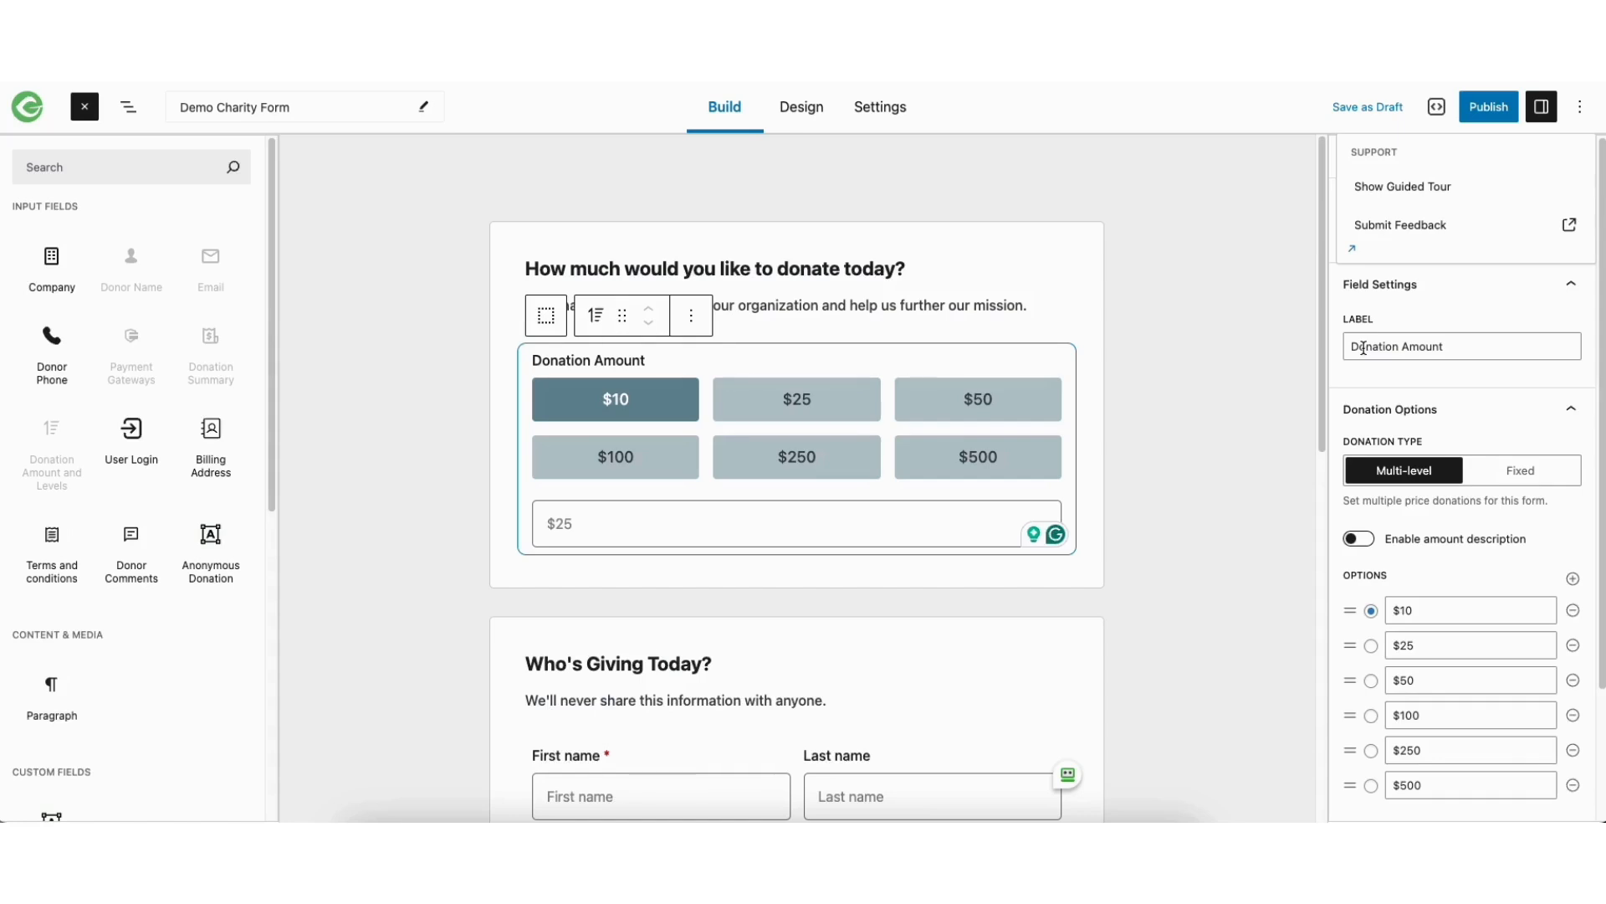
left_click(1359, 539)
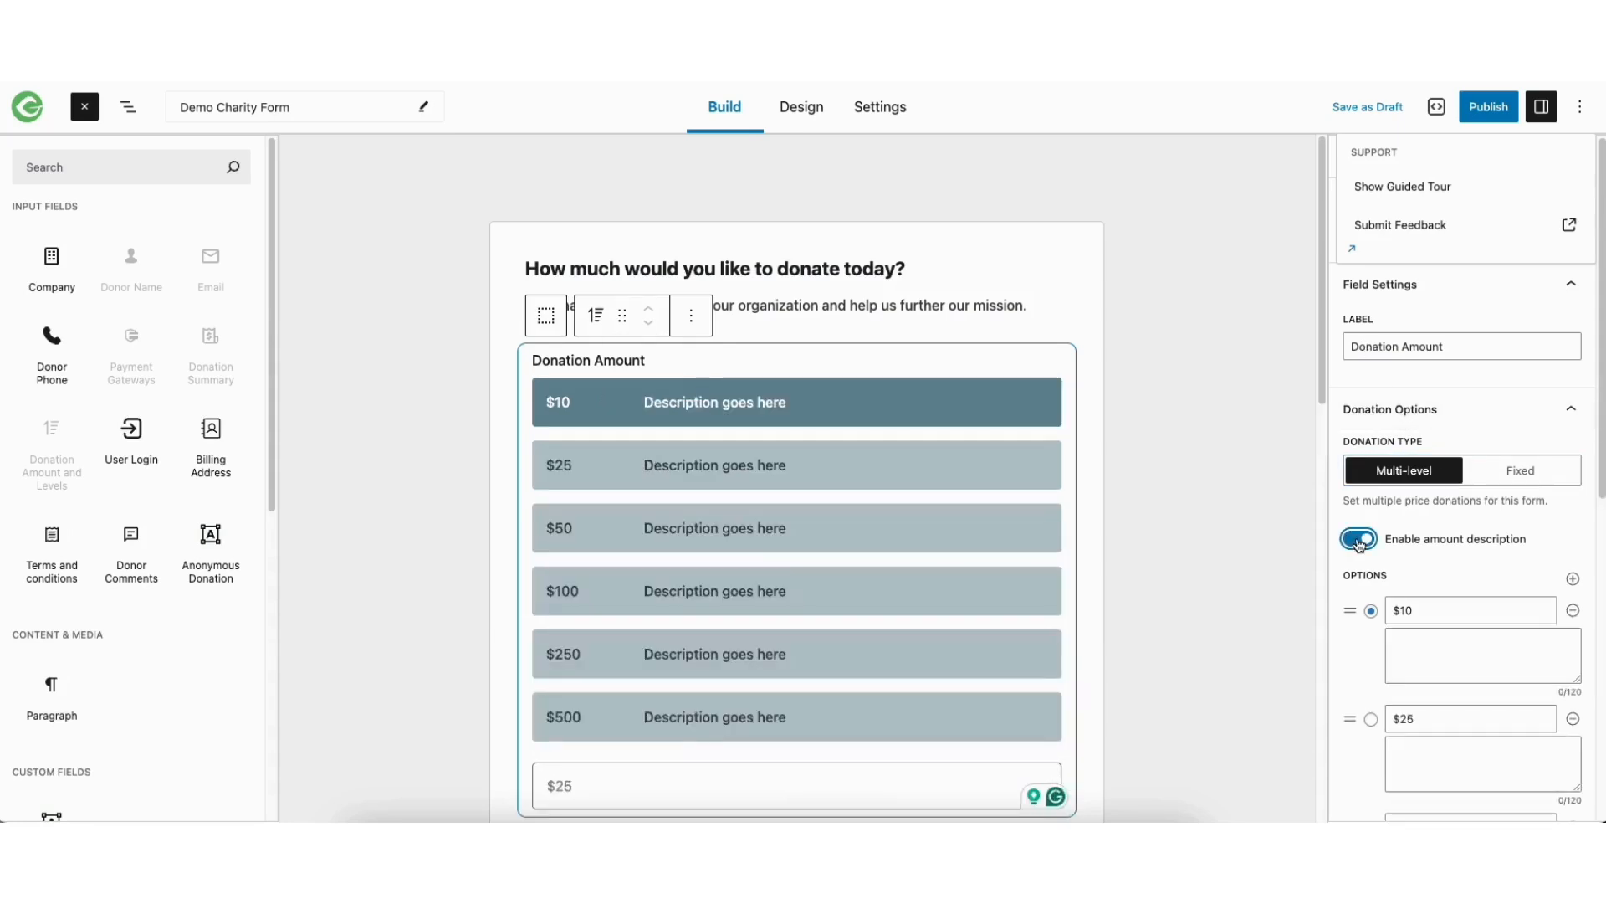
left_click(1359, 539)
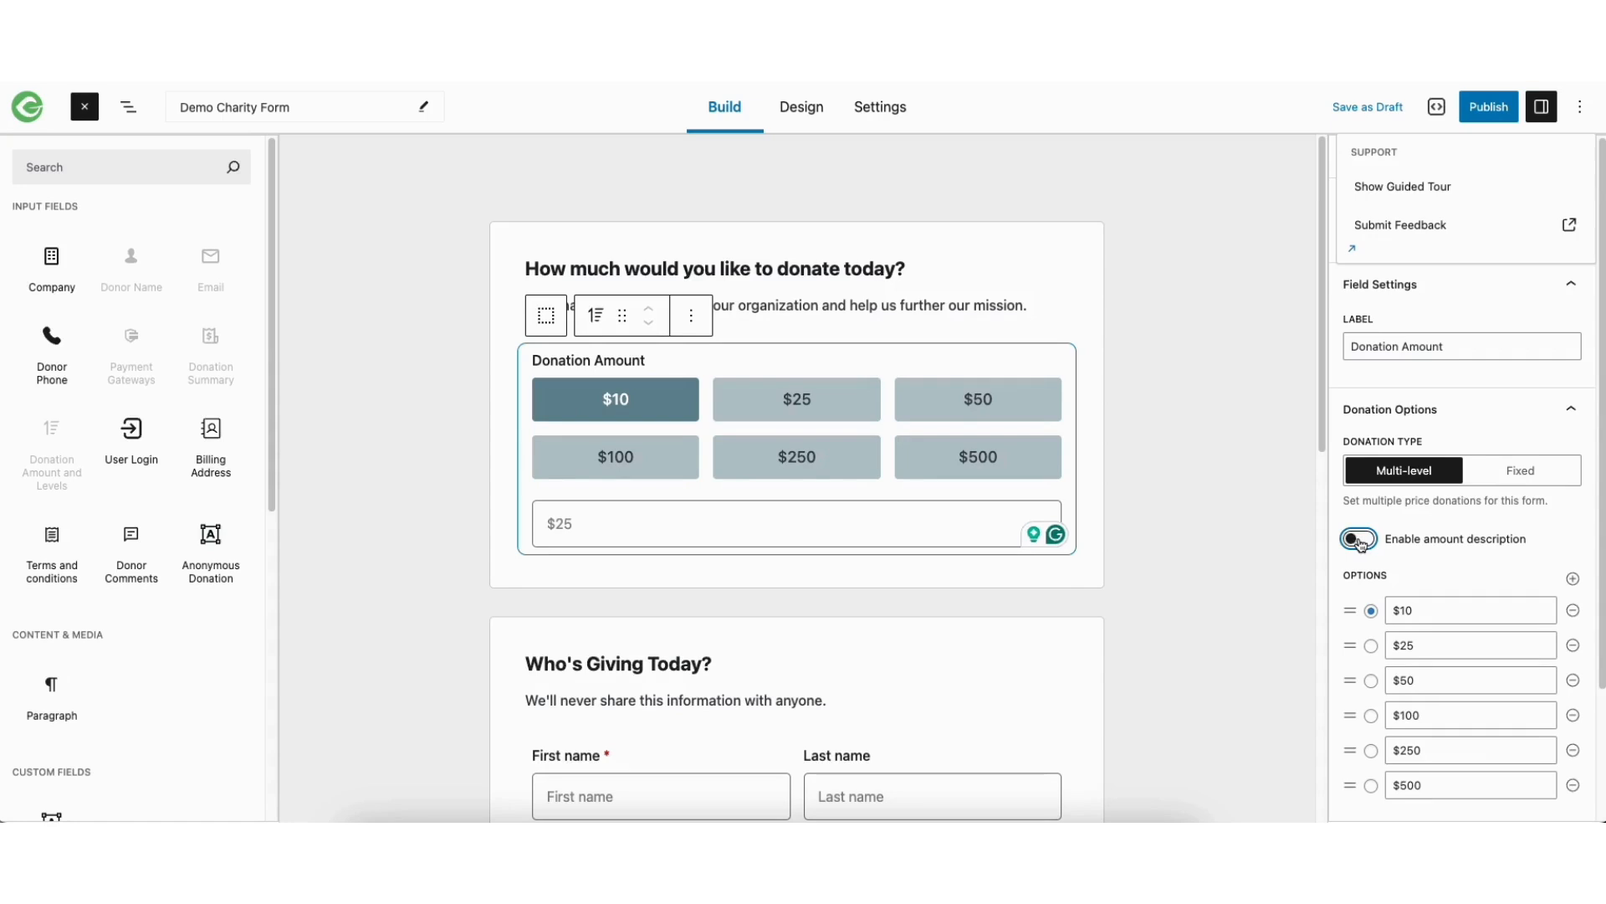
Review the donation level options, switch Custom Amount off and on again, and check its minimum and maximum fields
scroll(1422, 502, "down", 2)
scroll(1444, 514, "down", 1)
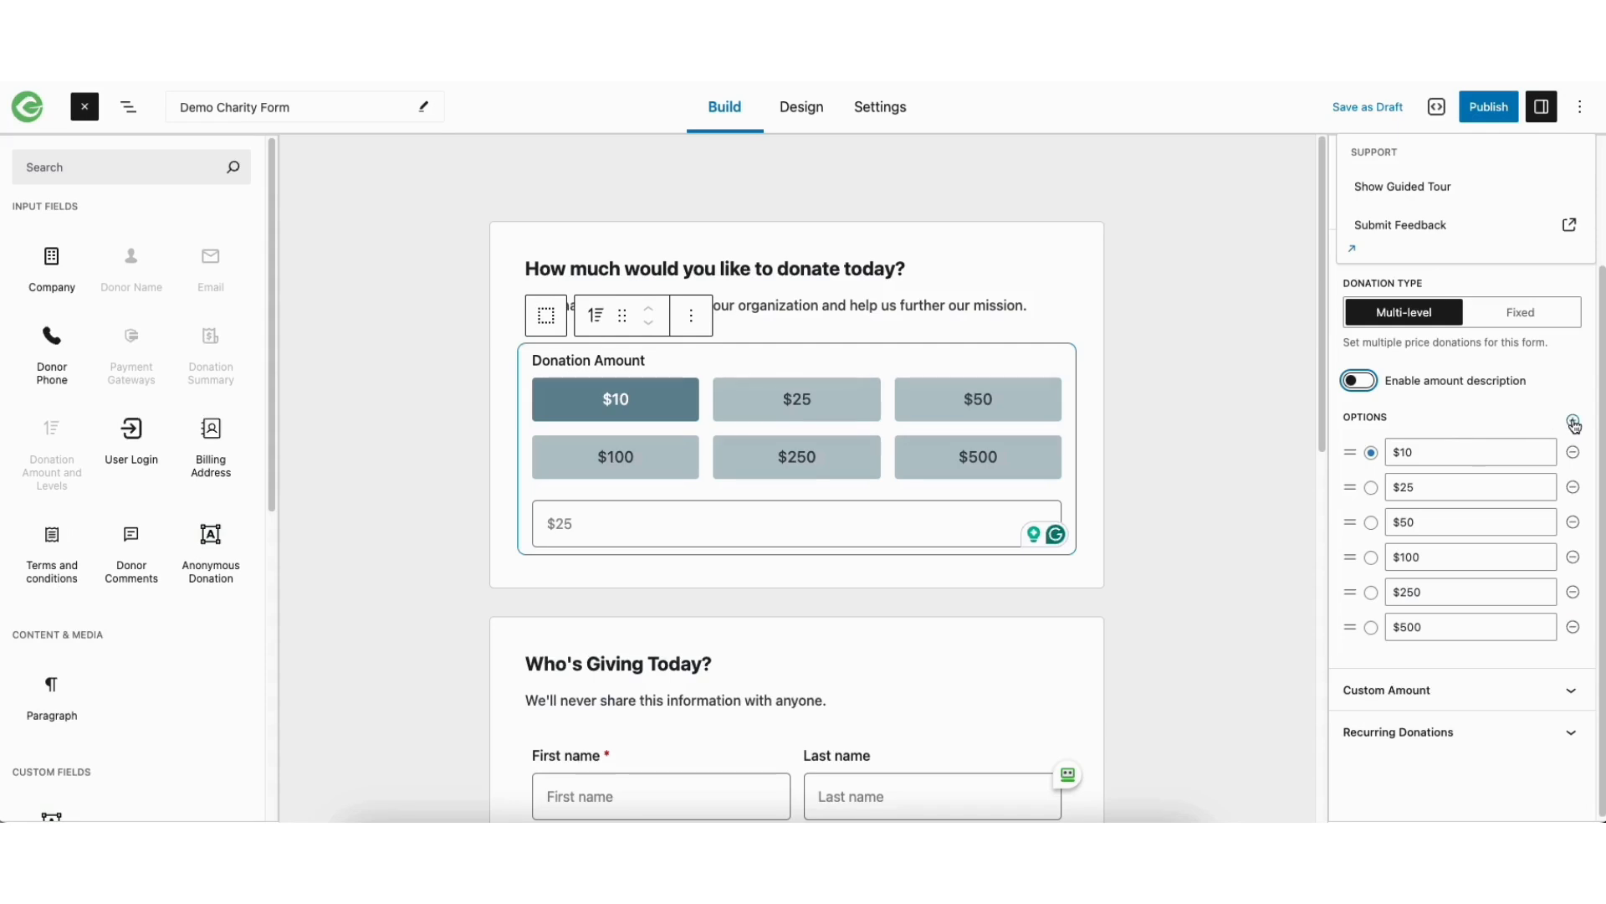
left_click_drag(1602, 442, 1602, 452)
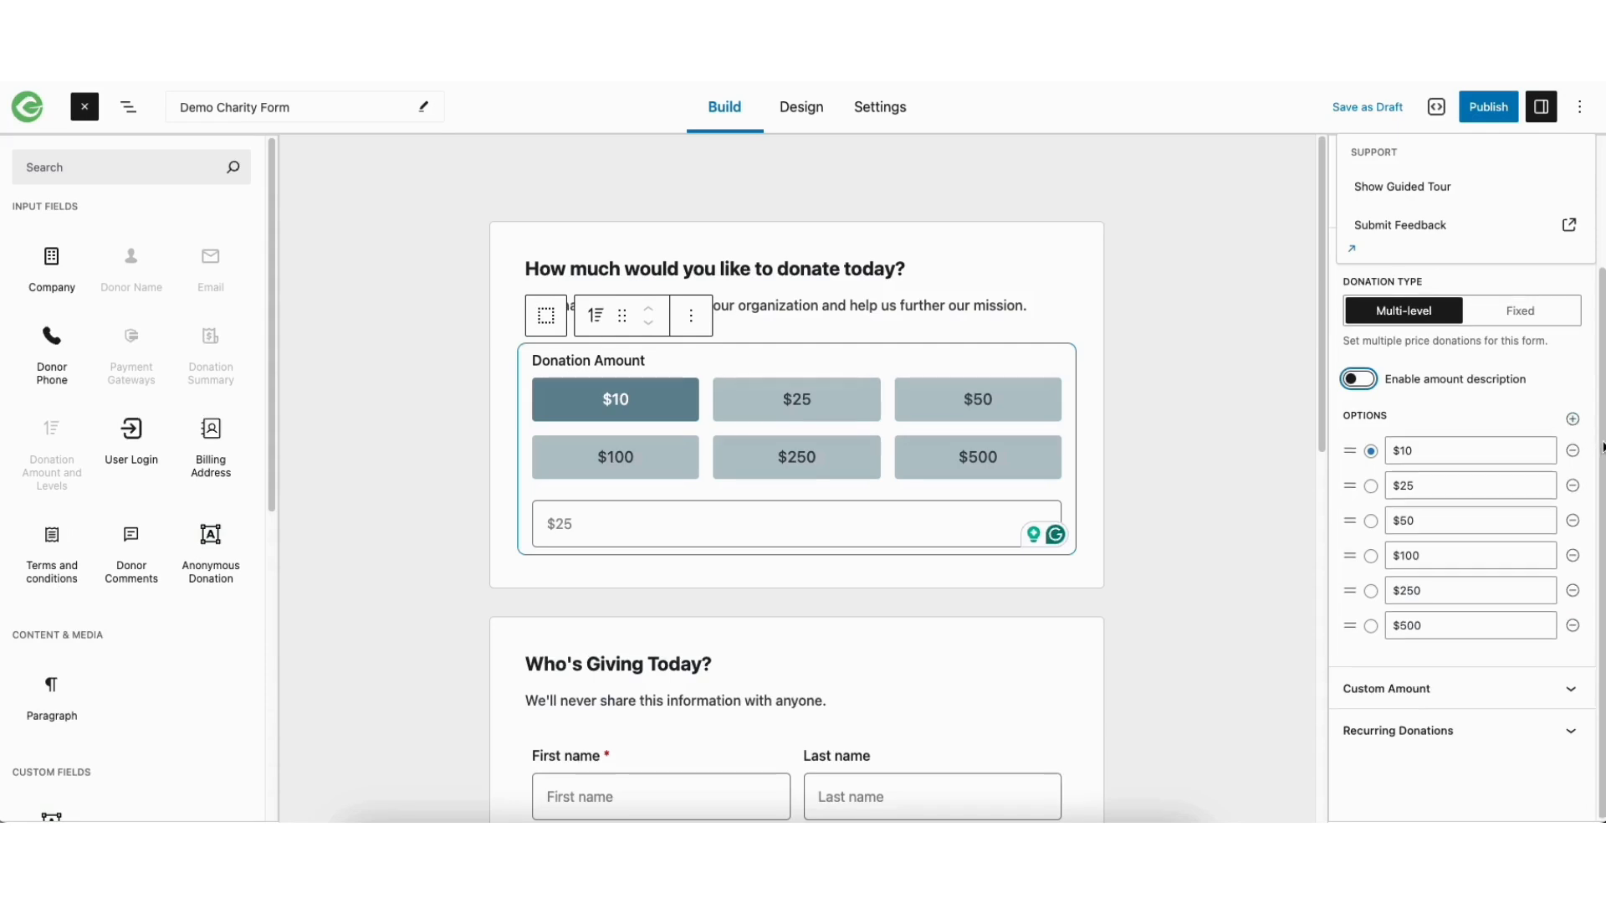
left_click(1397, 687)
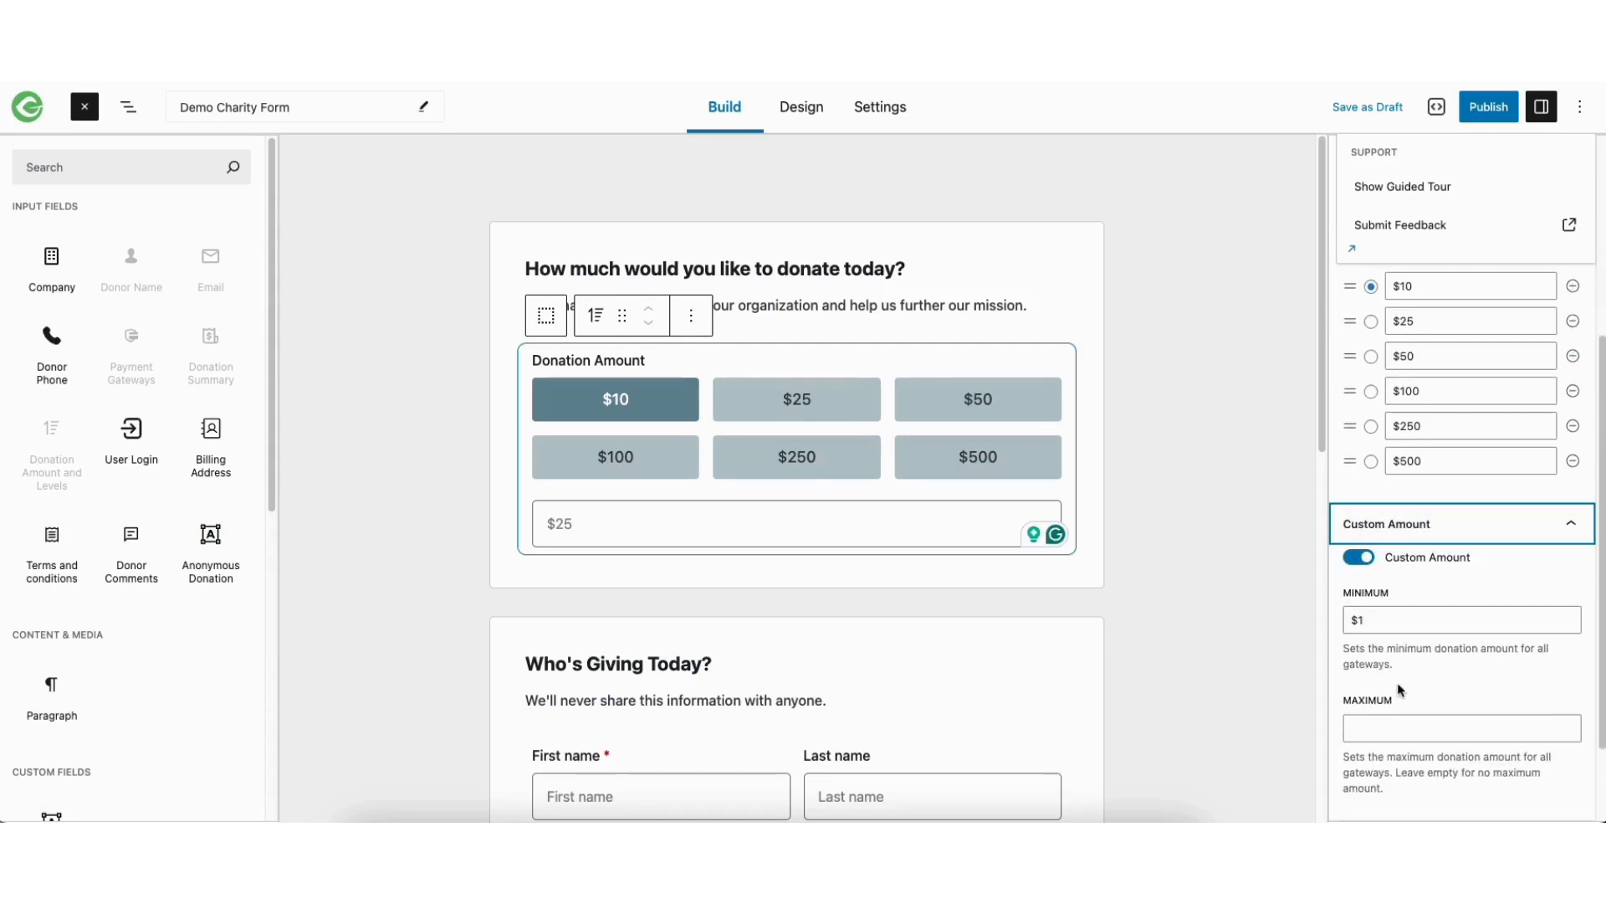
left_click(1360, 558)
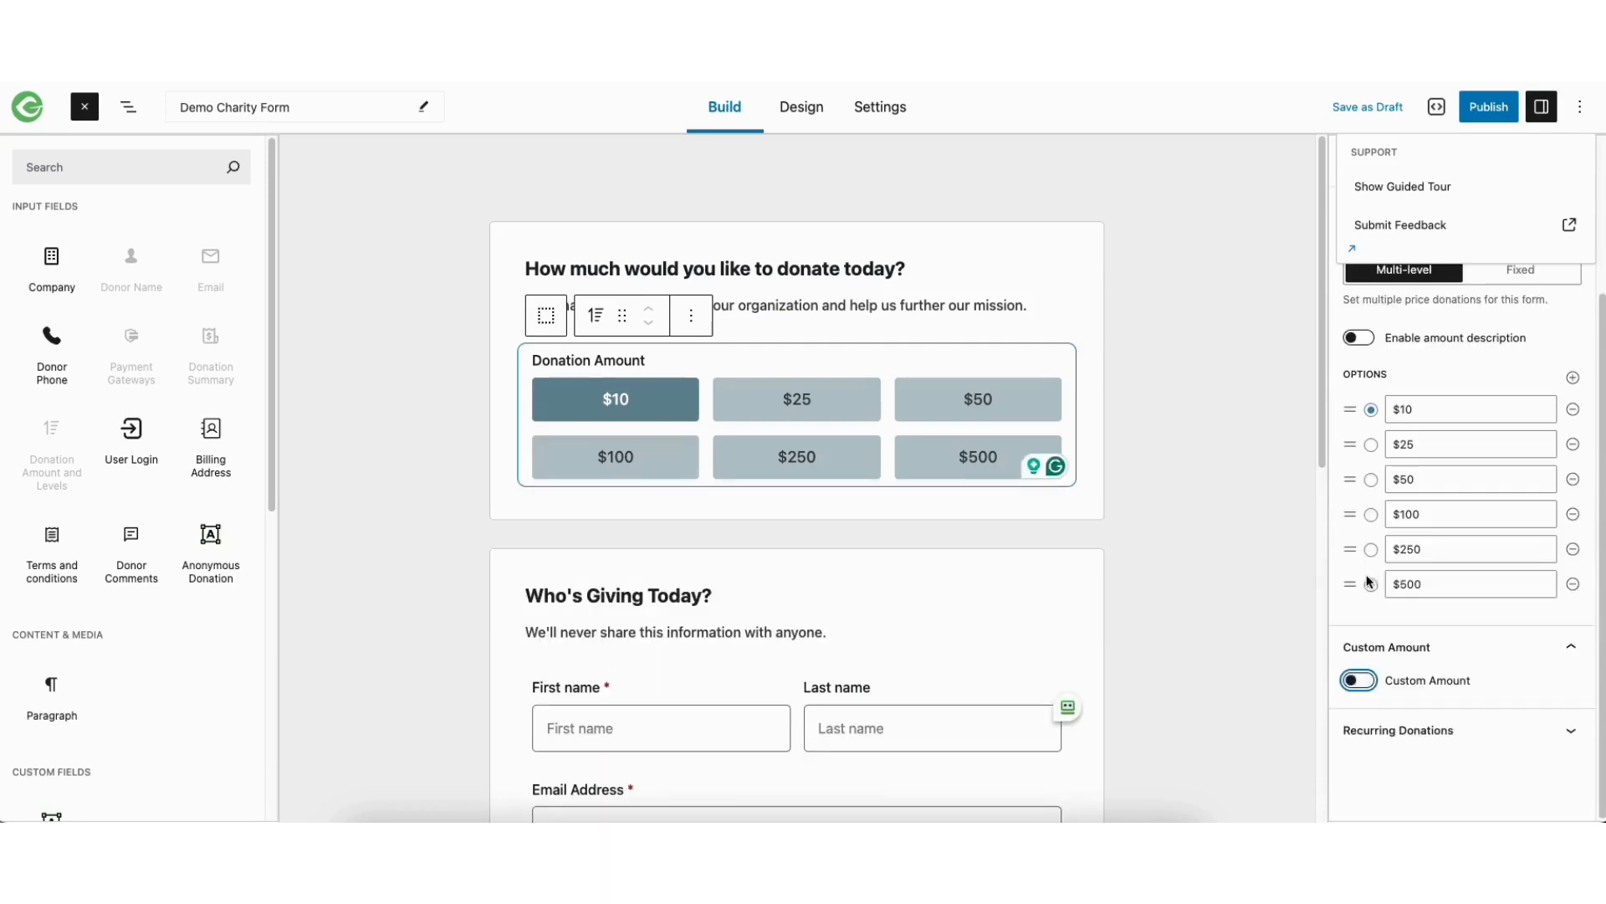
left_click(1361, 682)
left_click(1388, 620)
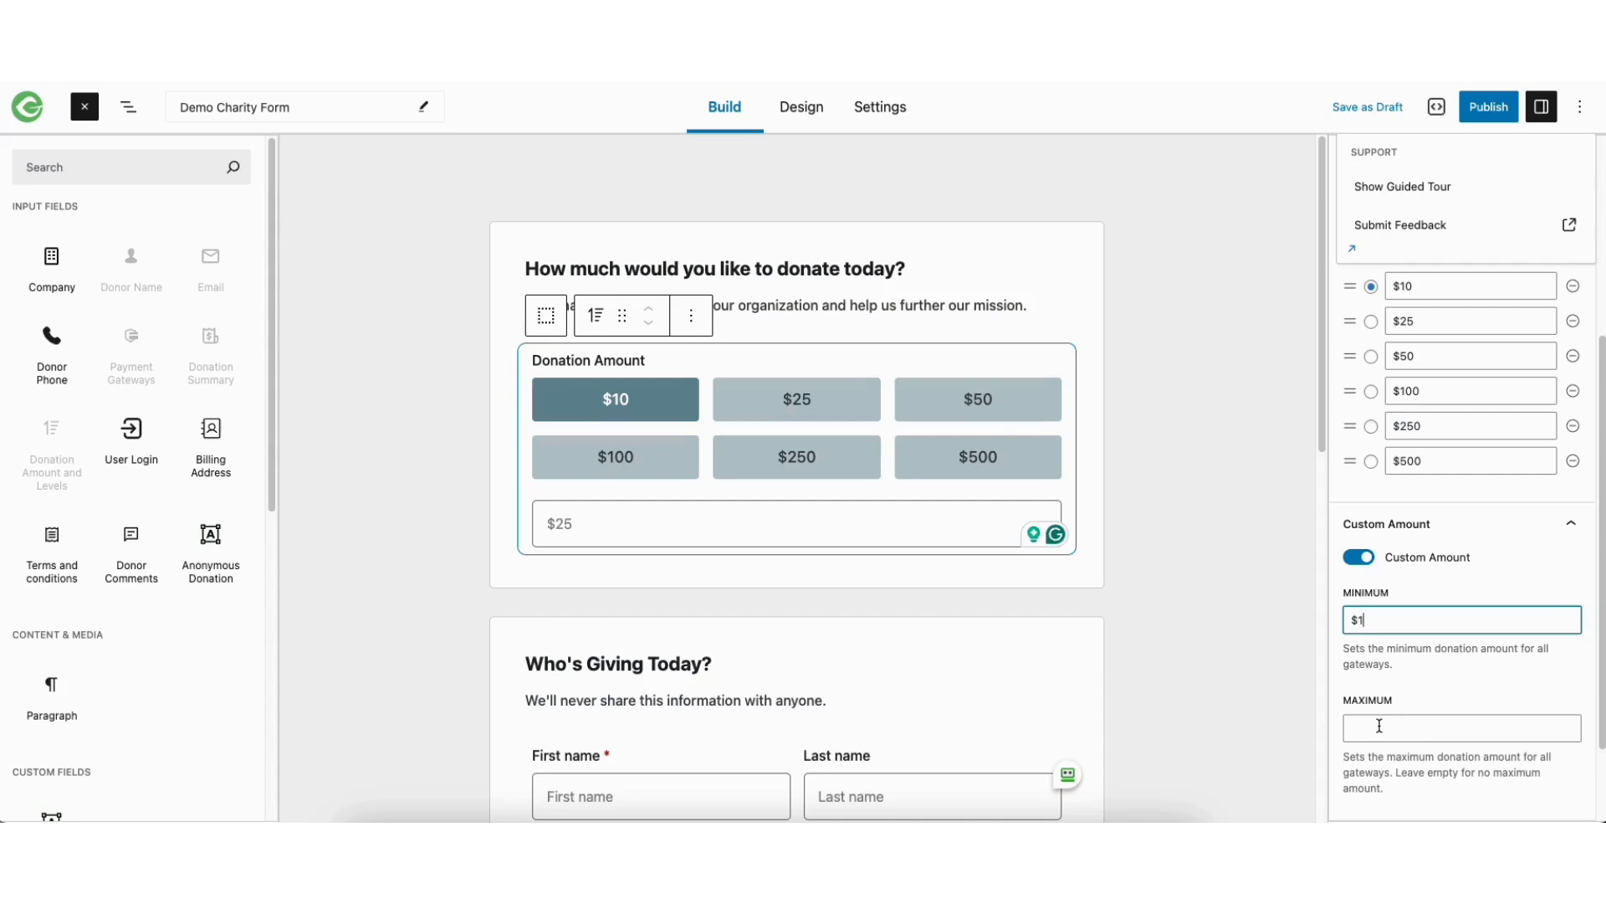
scroll(1600, 755, "down", 3)
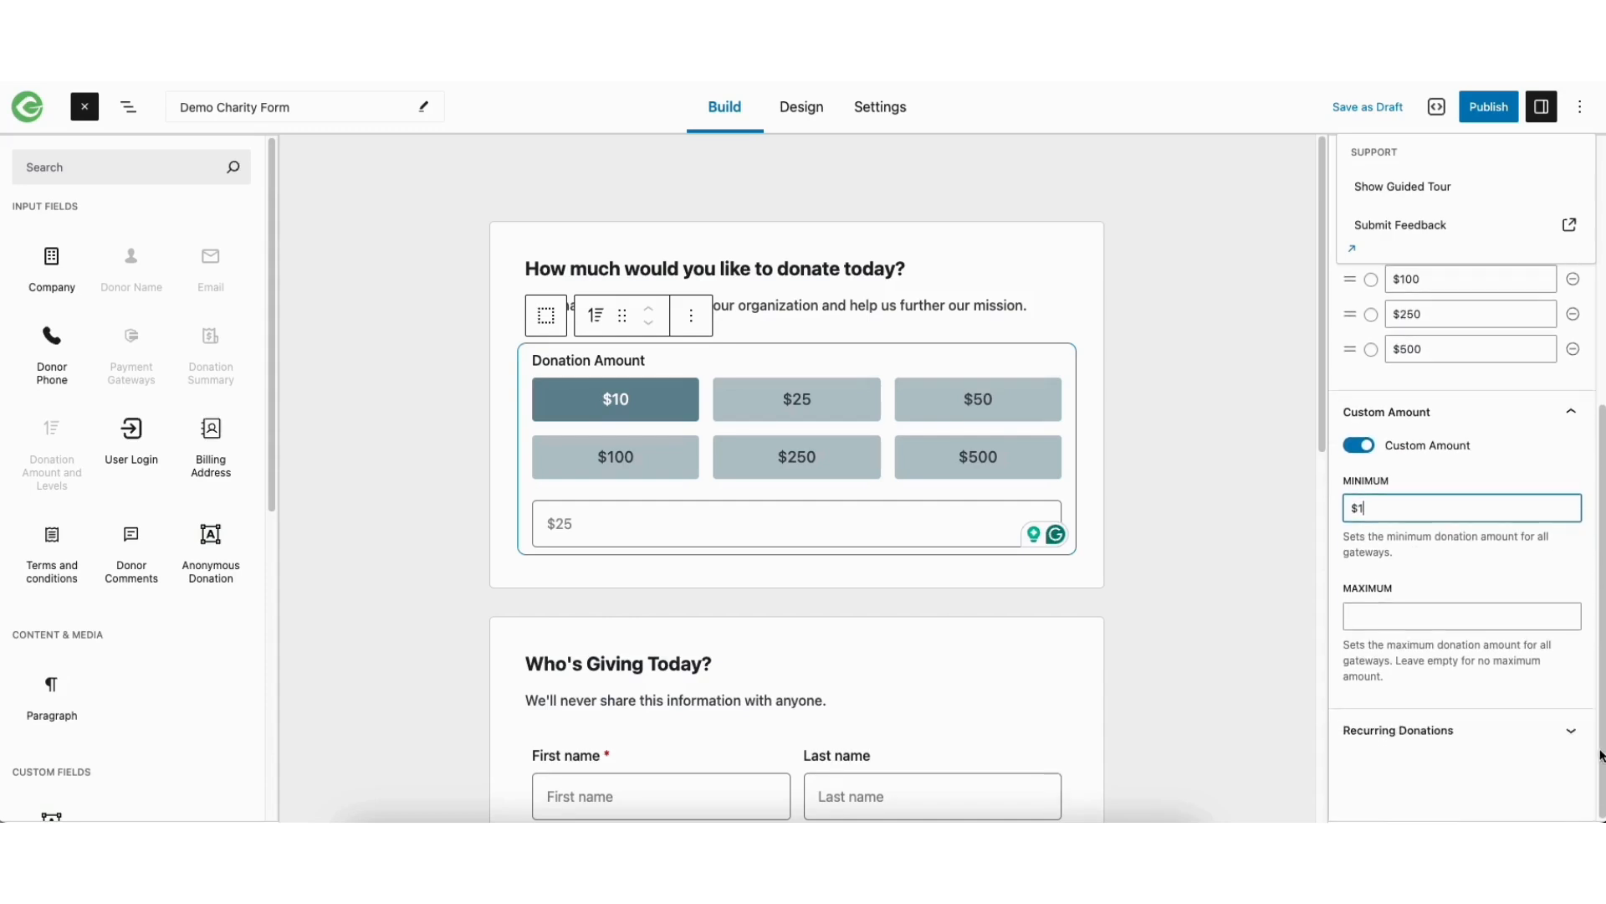
Review the Recurring Donations option and read about the recurring donations add-on's features
left_click(1445, 733)
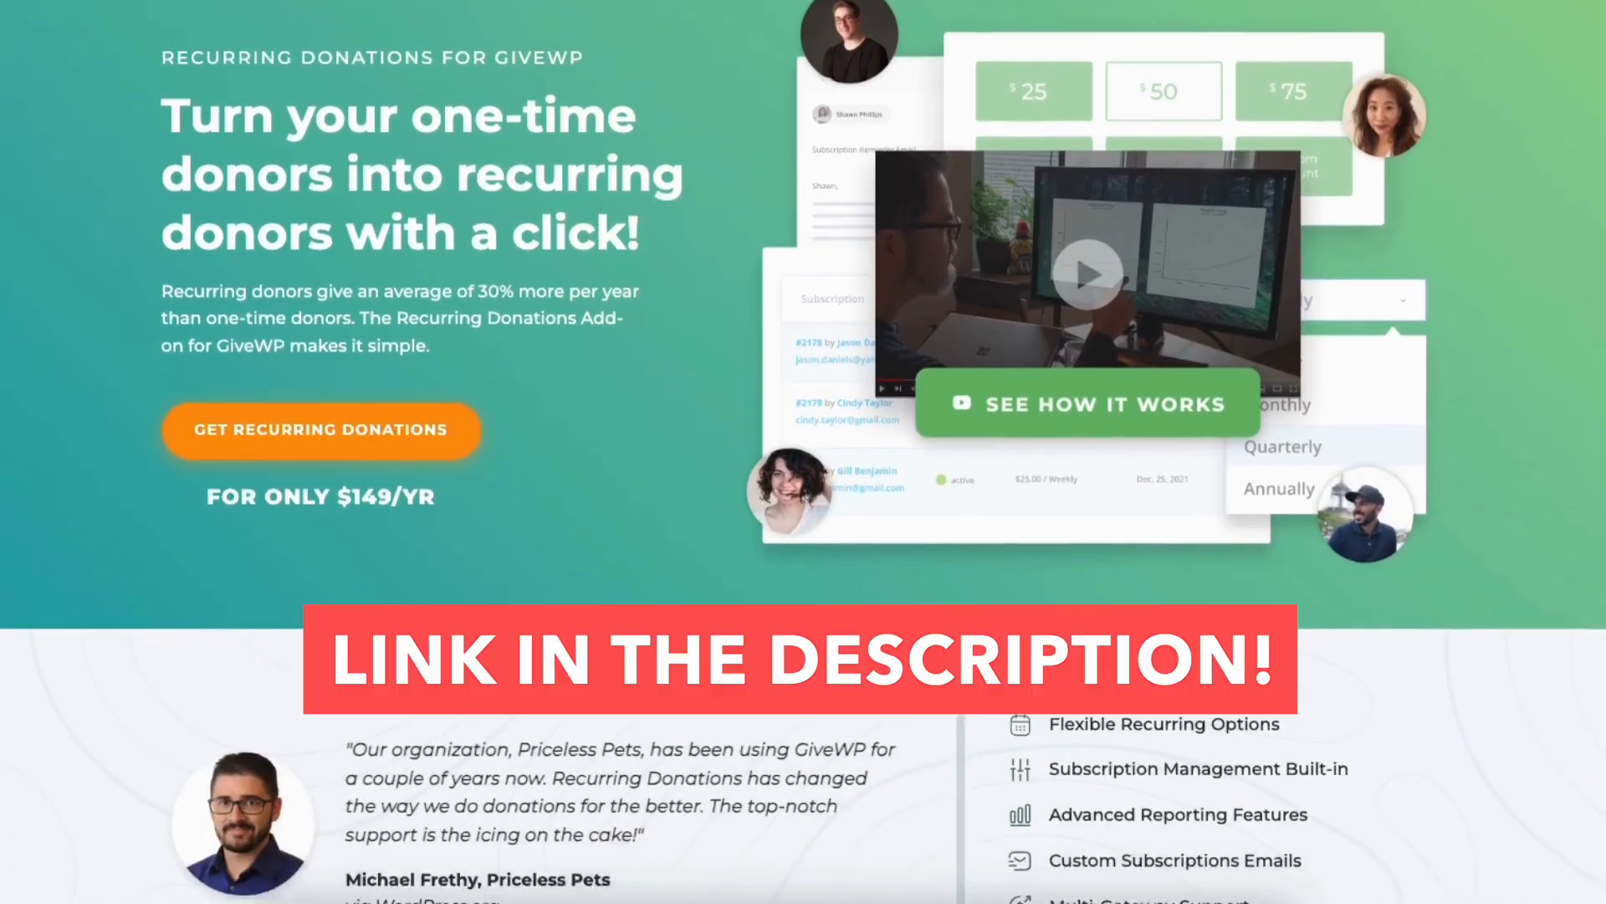
scroll(804, 452, "down", 9)
scroll(803, 452, "down", 12)
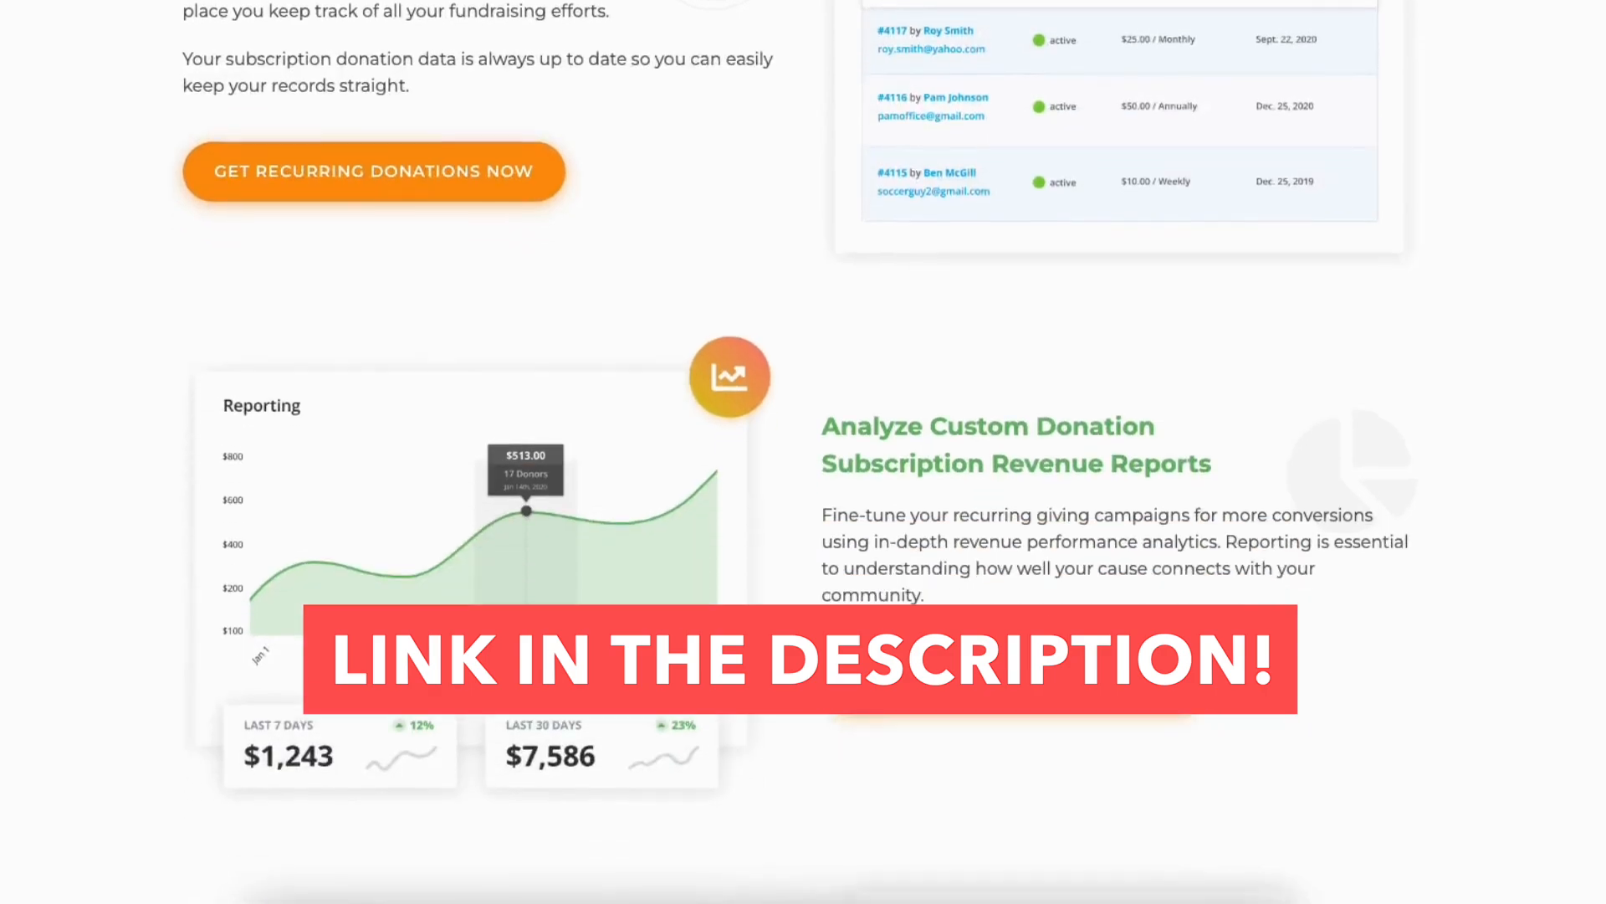
scroll(803, 451, "down", 6)
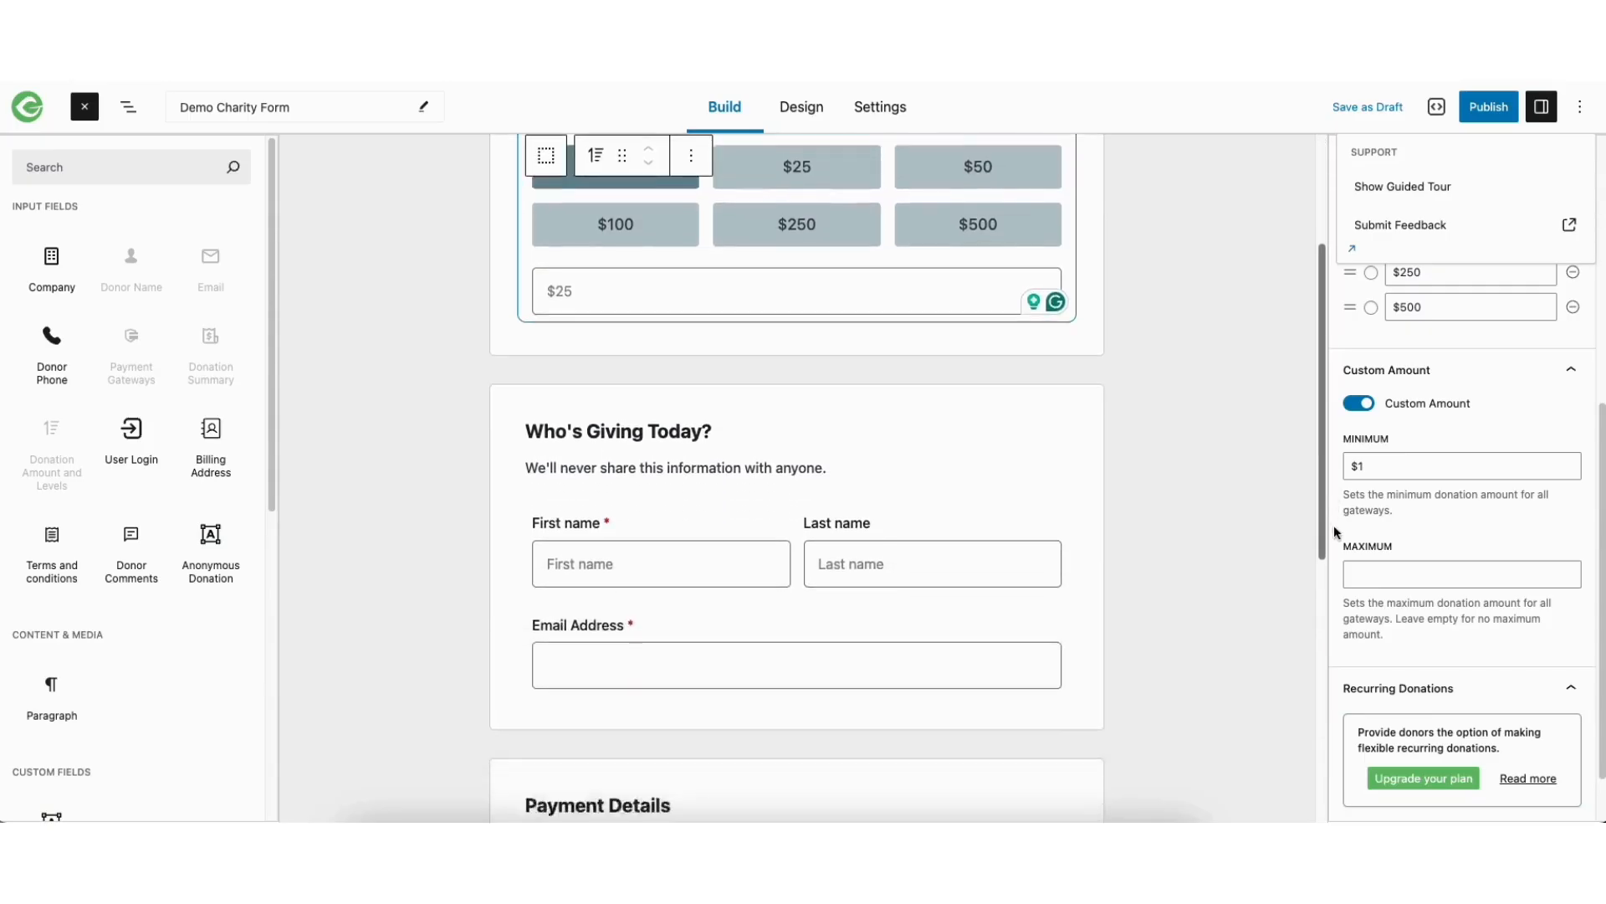
Review the label, placeholder and required settings of the first and last name fields
left_click_drag(1334, 513, 1334, 574)
left_click(593, 427)
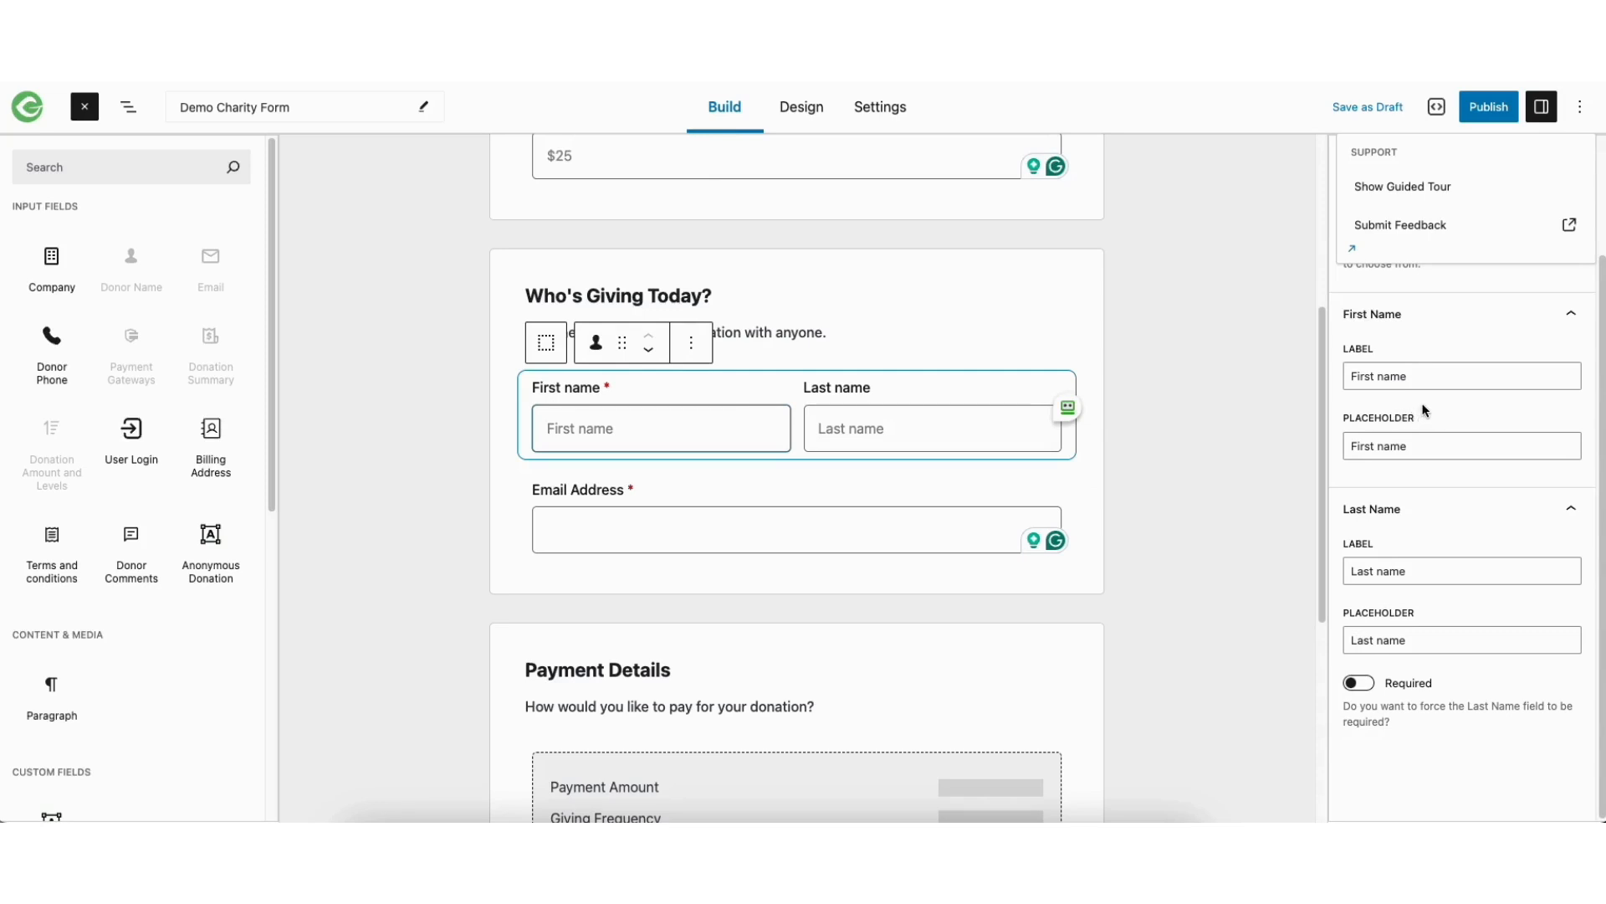
left_click_drag(1327, 402, 1324, 570)
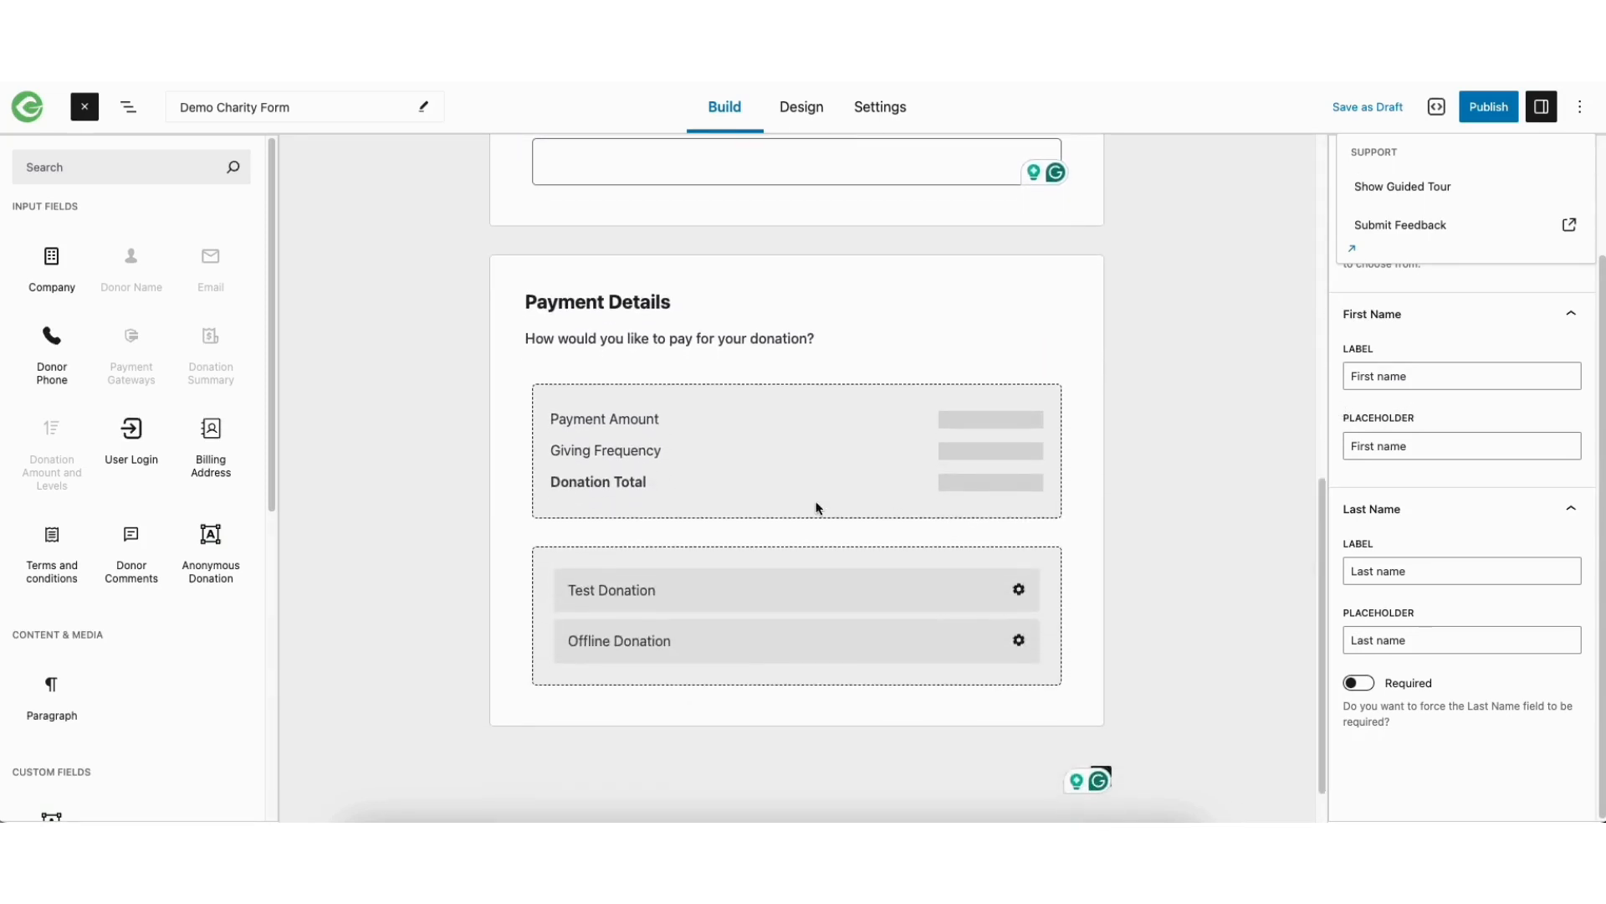
Inspect the donation summary and payment gateways blocks, and turn offline donations off and on again
left_click(707, 418)
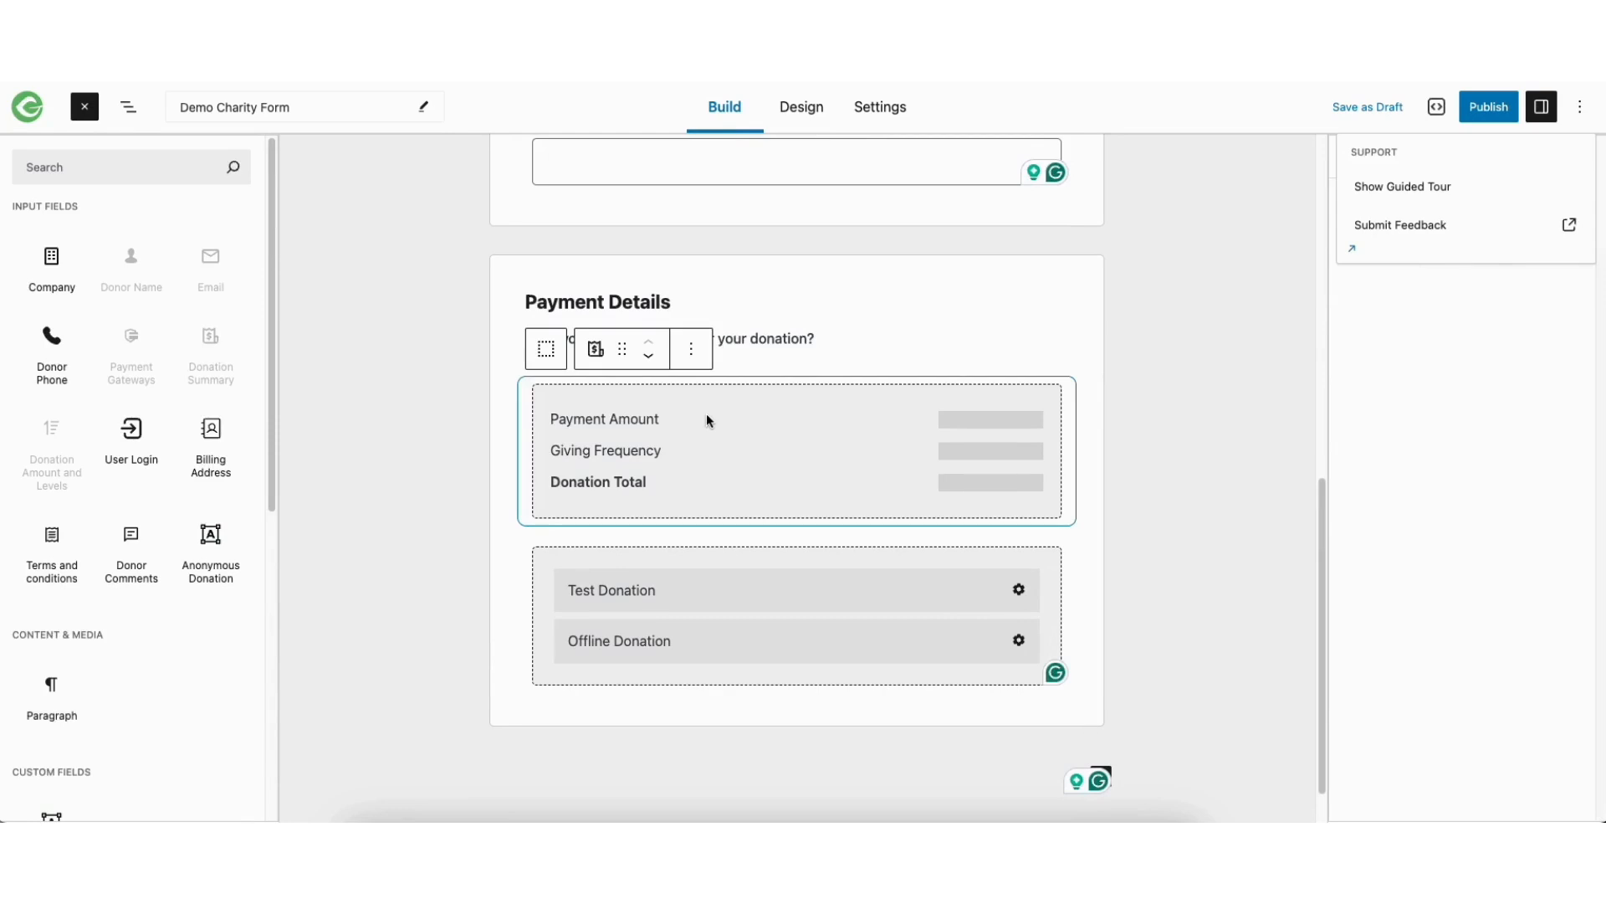
left_click(609, 586)
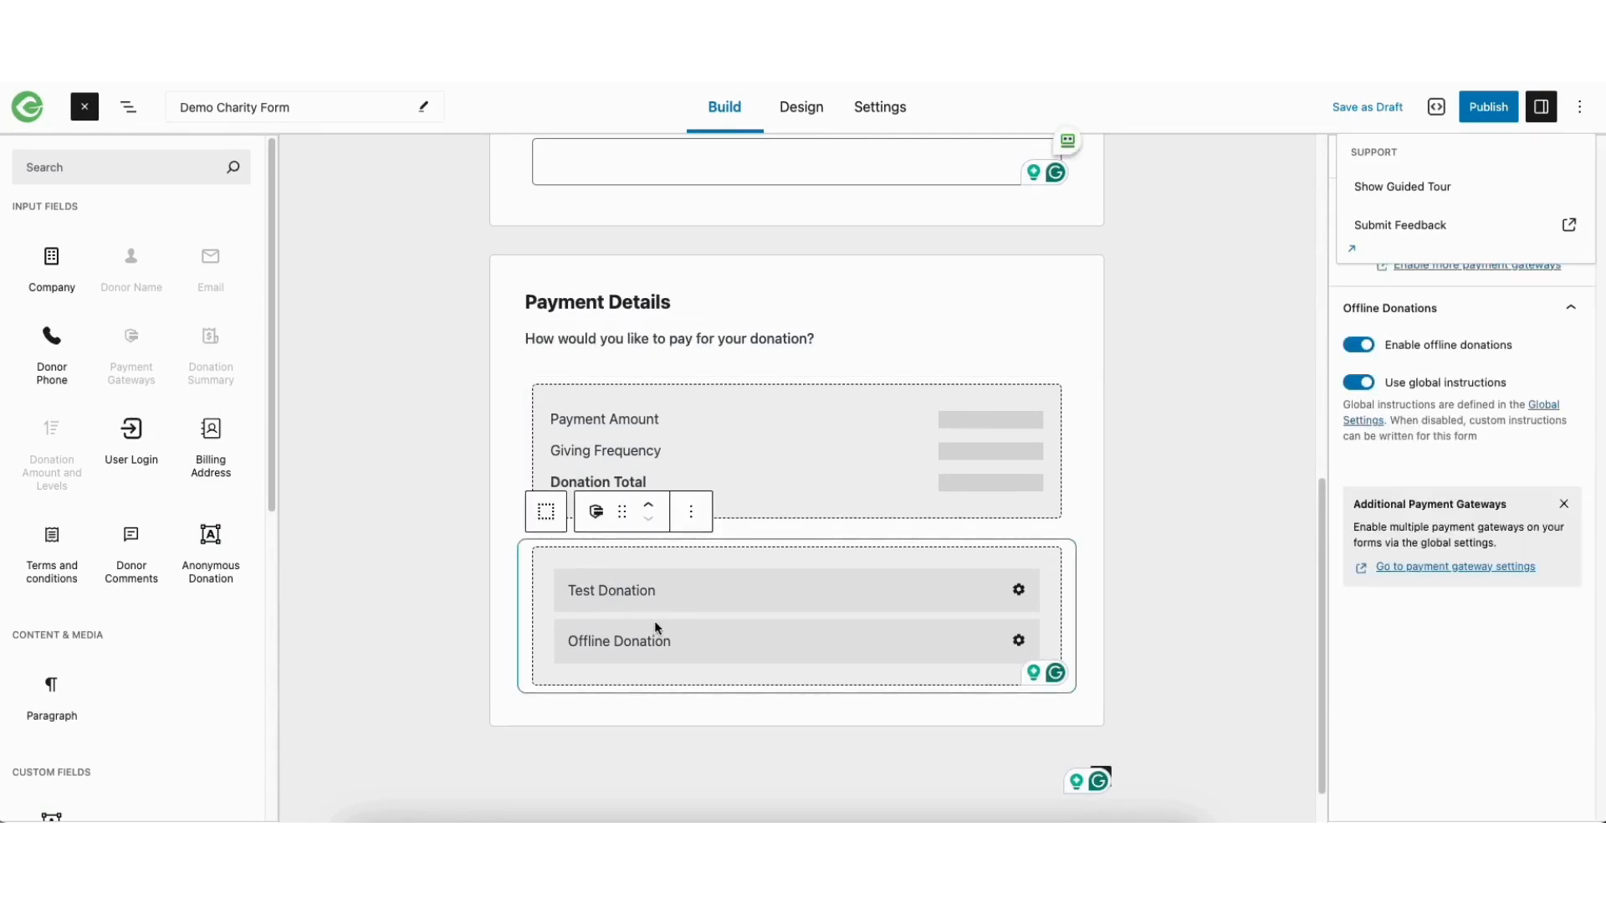
left_click(1359, 346)
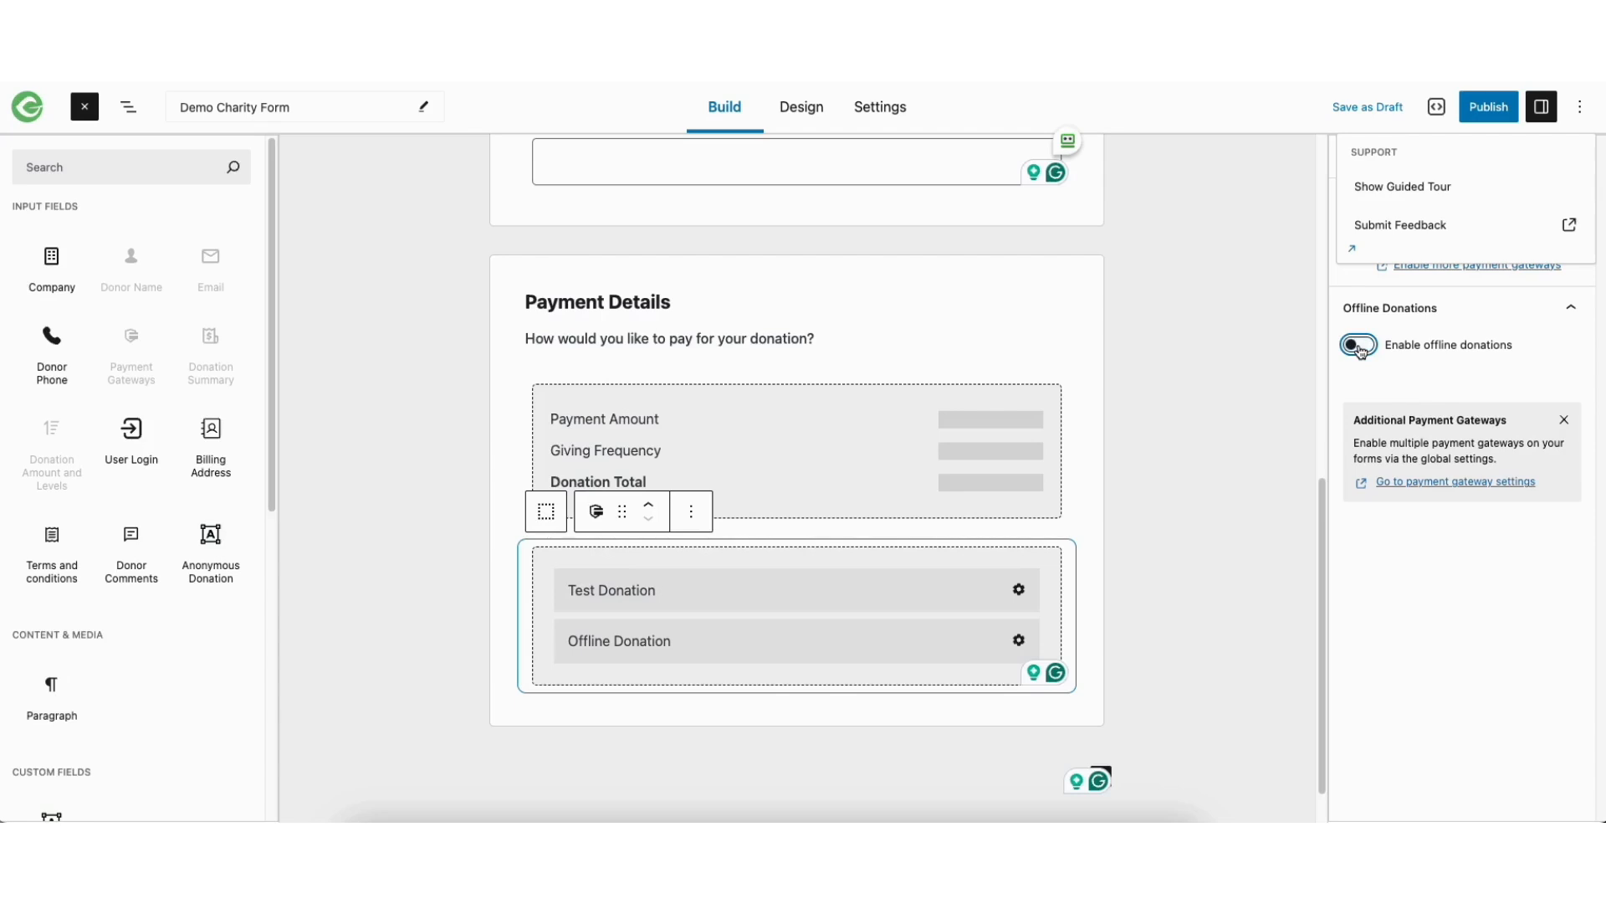
left_click(1359, 345)
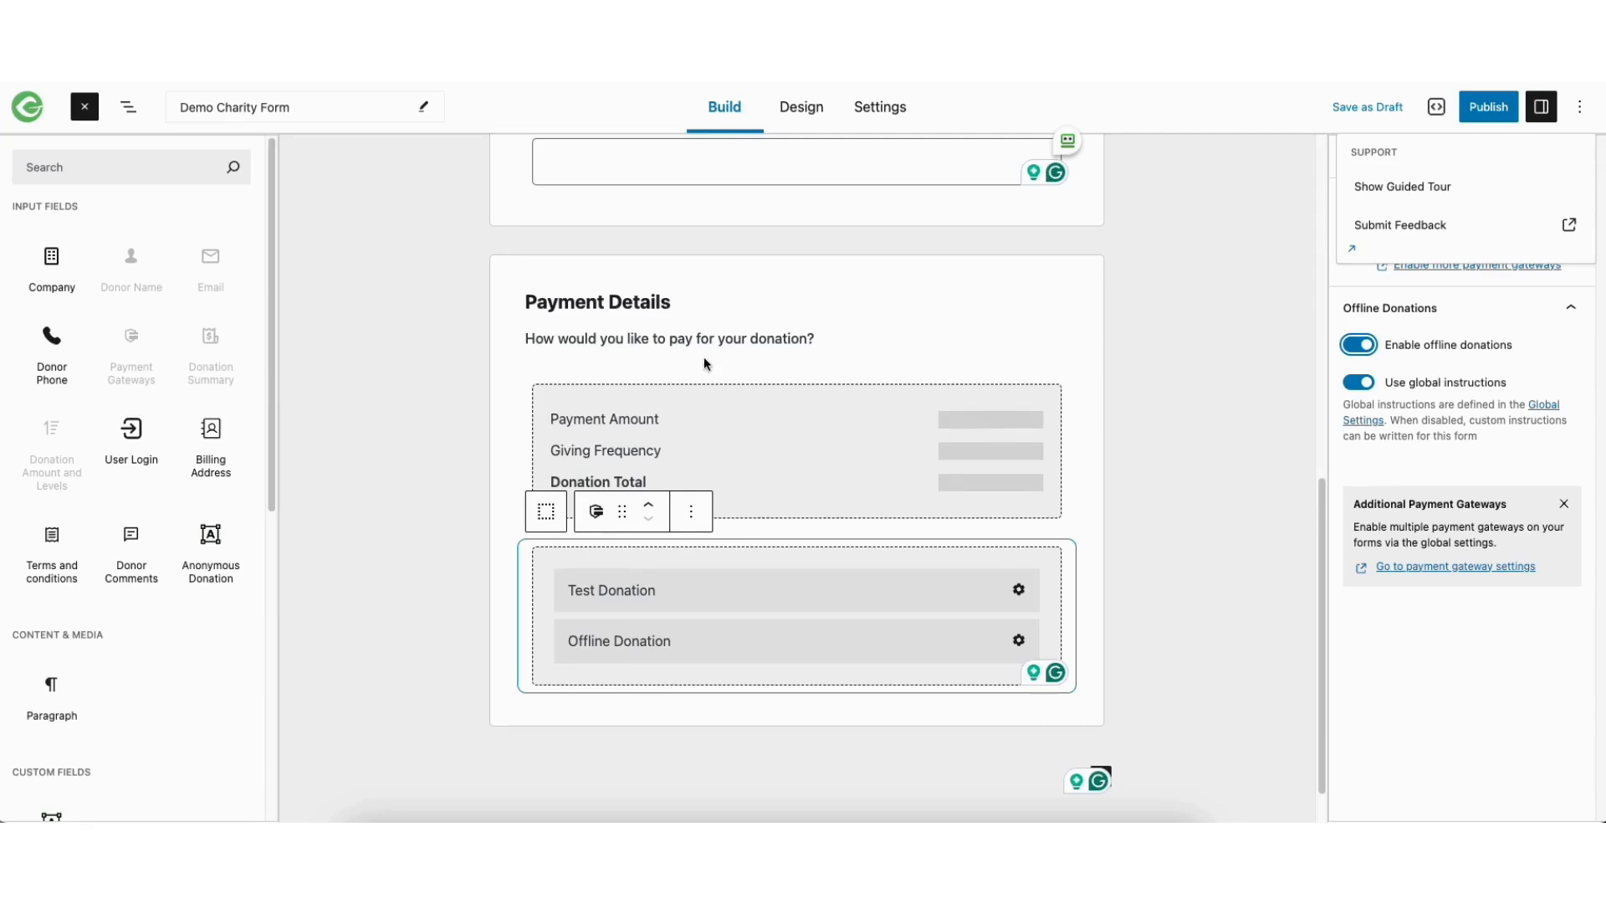
Try moving the Payment Details section above Who's Giving Today, and return it to the end of the form
left_click(665, 275)
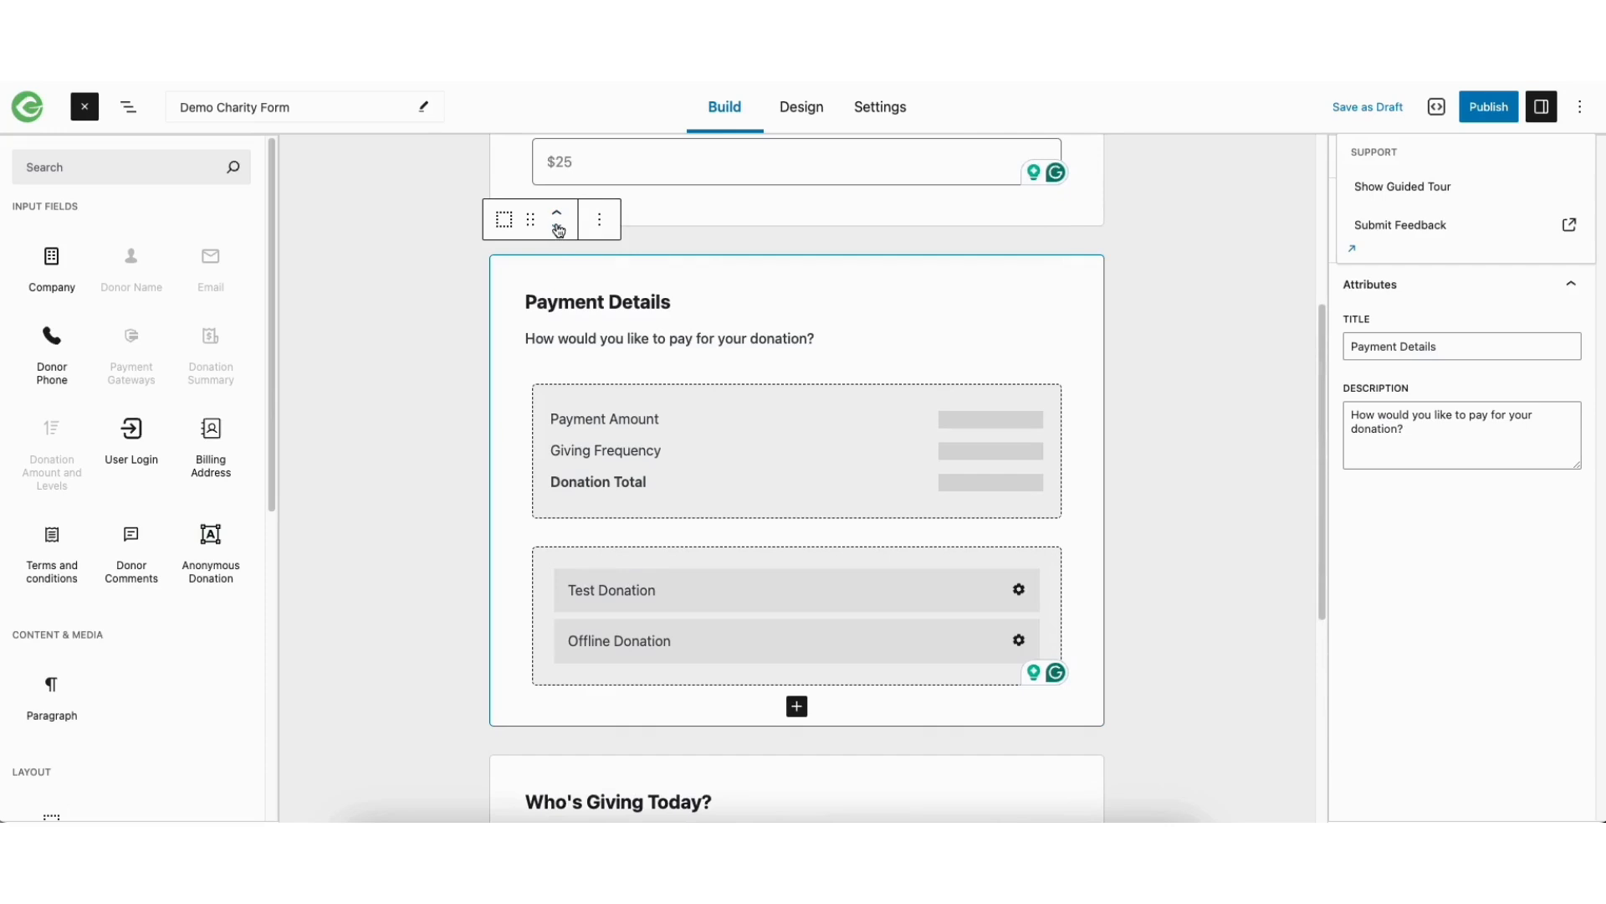
left_click(557, 226)
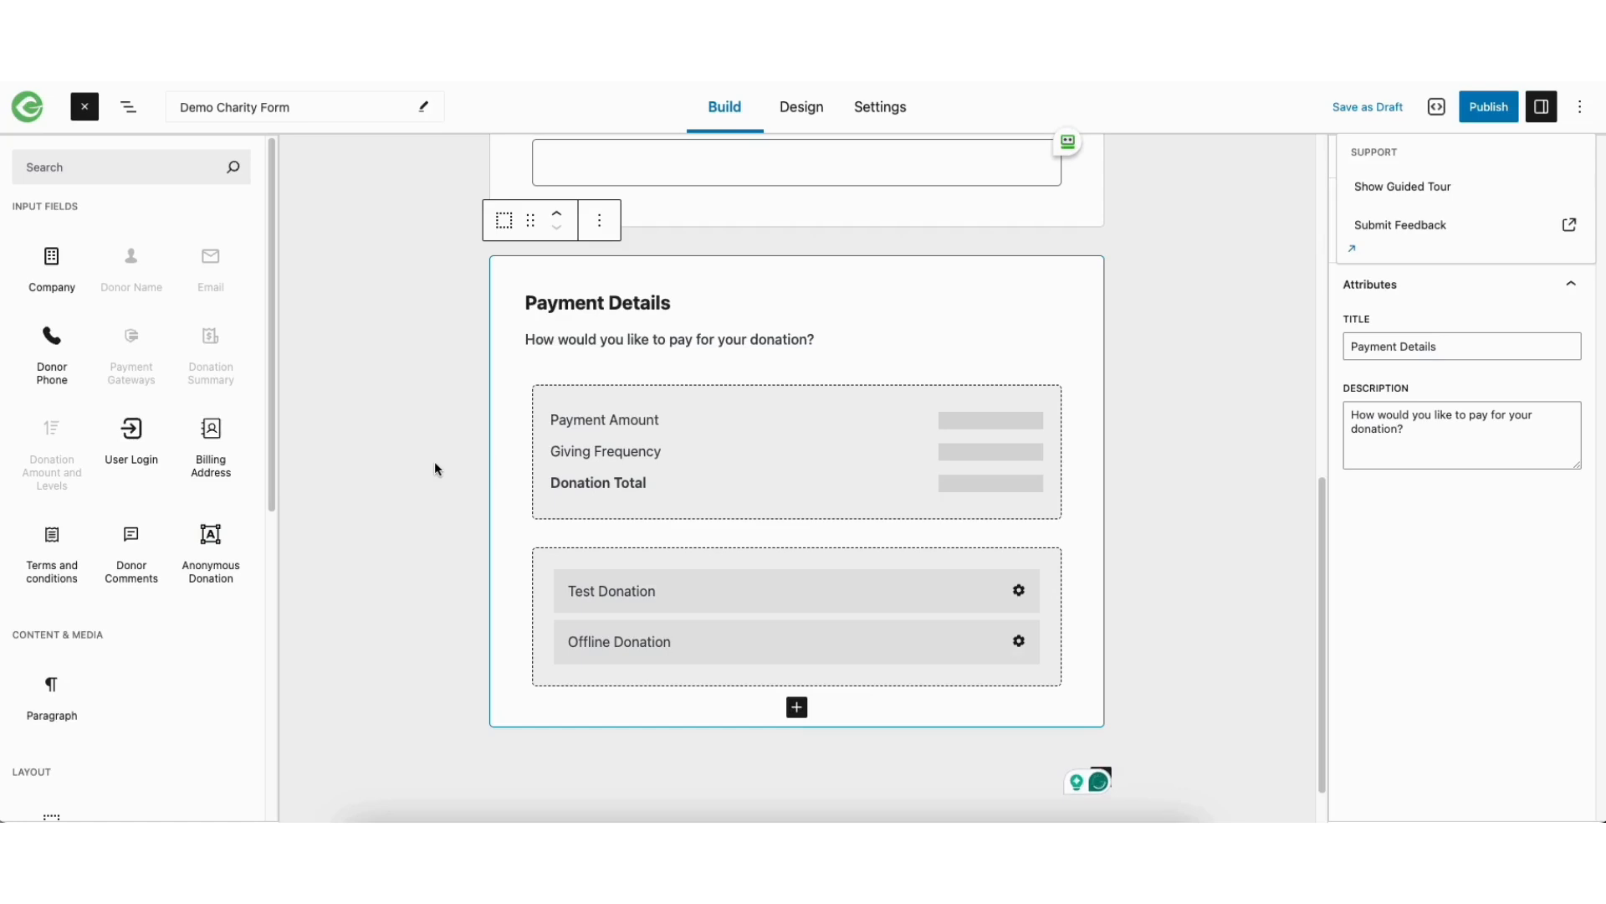
left_click_drag(72, 287, 42, 260)
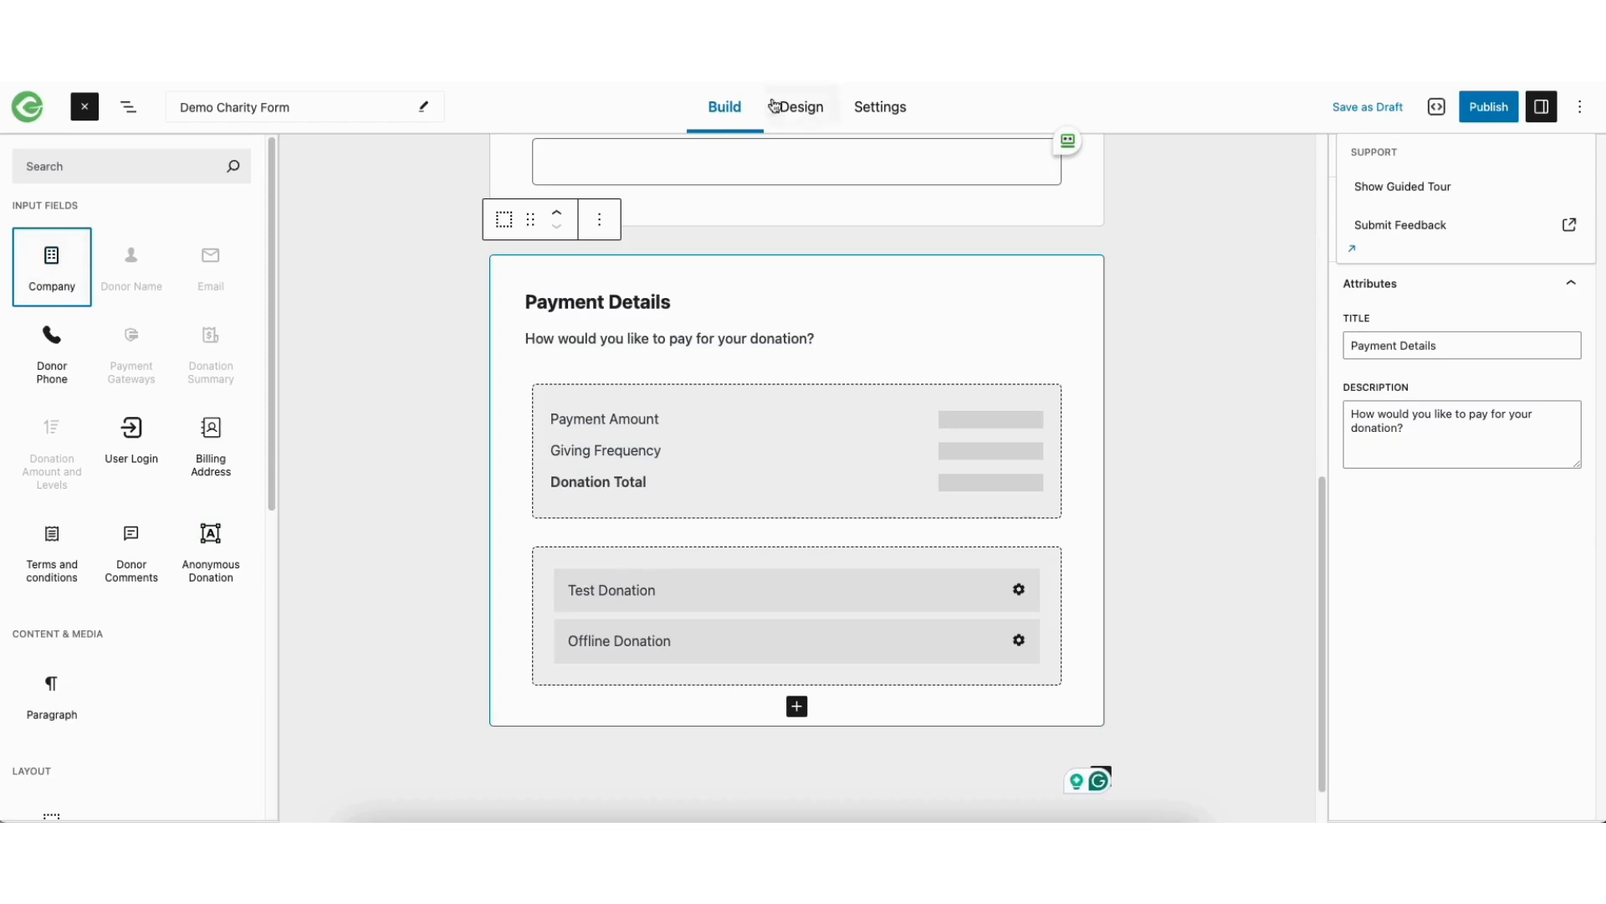
Open the form's general settings and review its title, URL, visibility and excerpt, keeping the visibility Public
left_click(870, 109)
left_click_drag(682, 202, 803, 203)
left_click(800, 237)
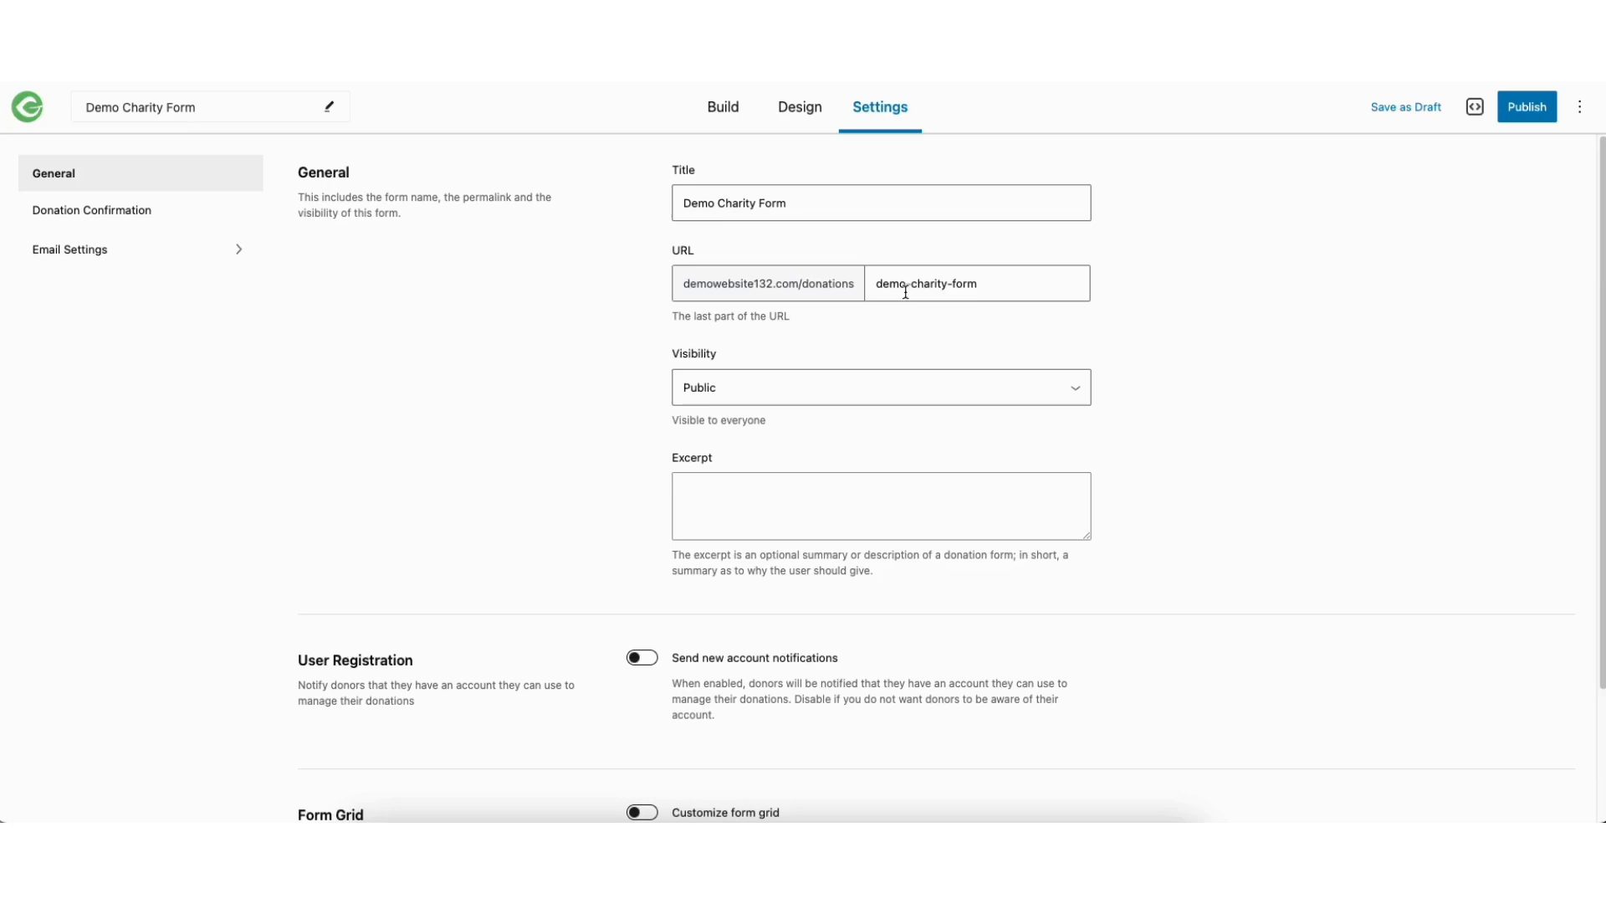
left_click(763, 395)
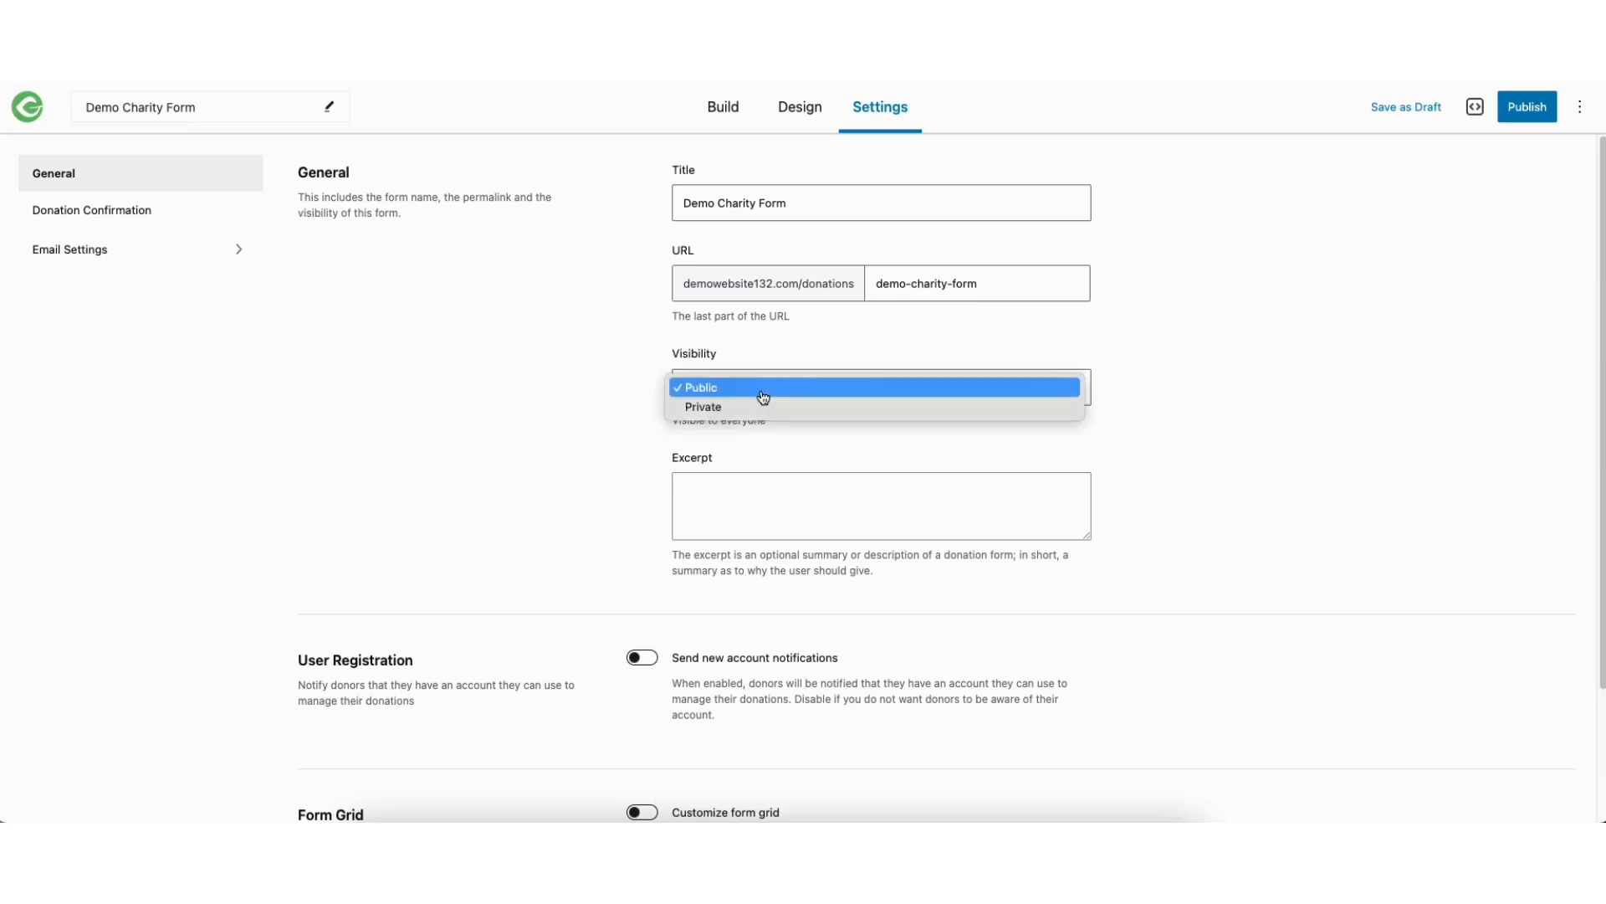
left_click(763, 395)
left_click(747, 495)
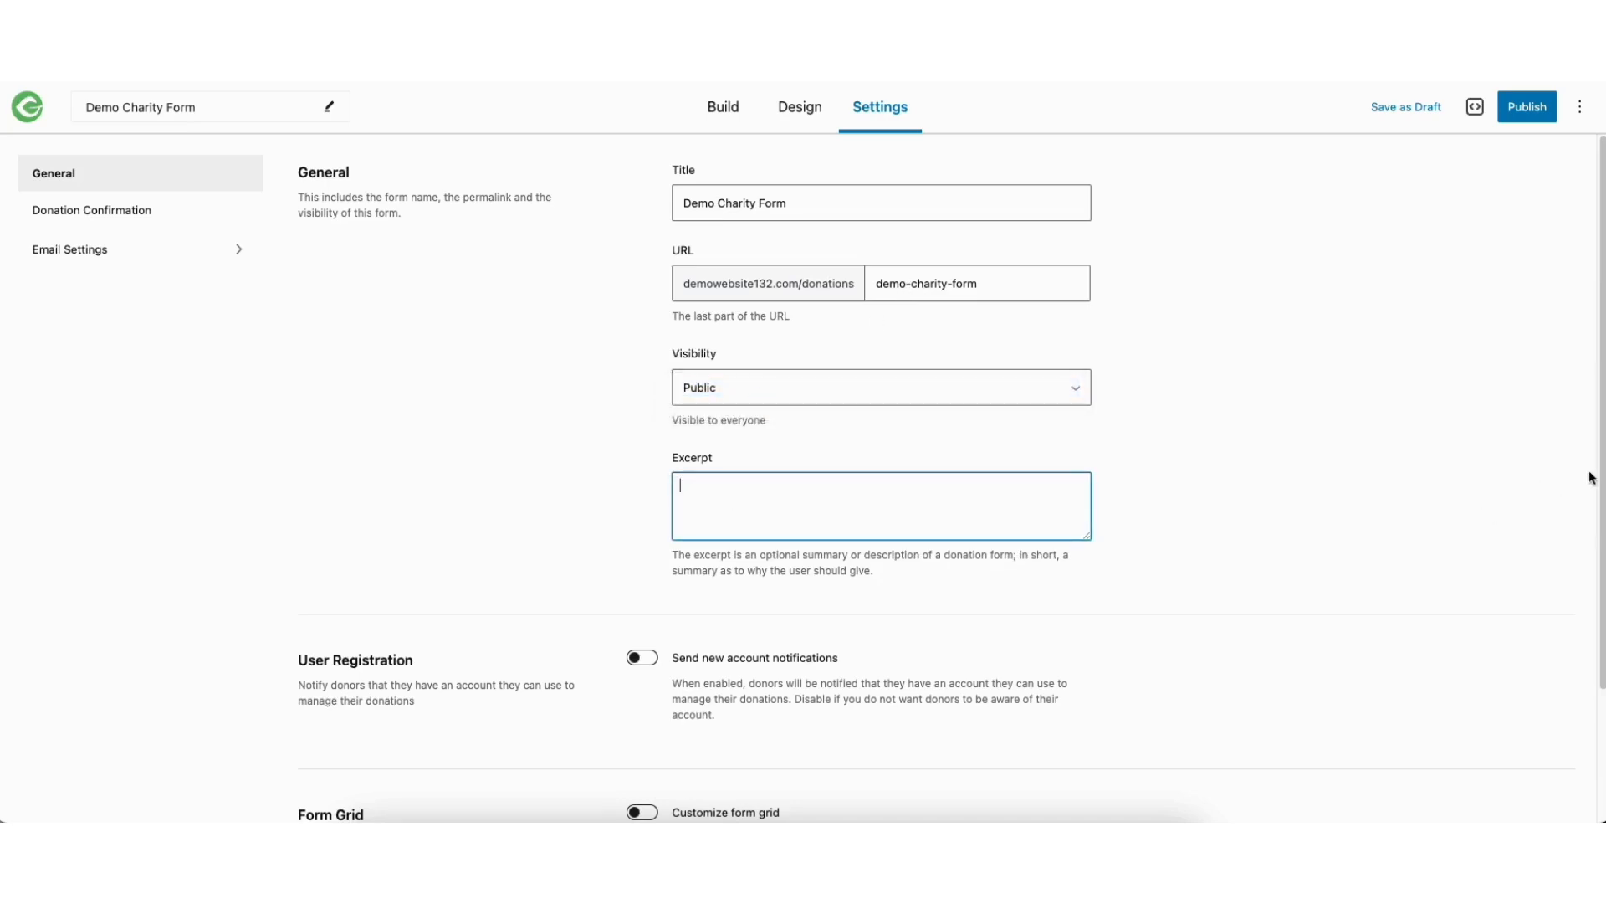
Try the new account notifications option under User Registration and leave it switched off
scroll(1588, 481, "down", 3)
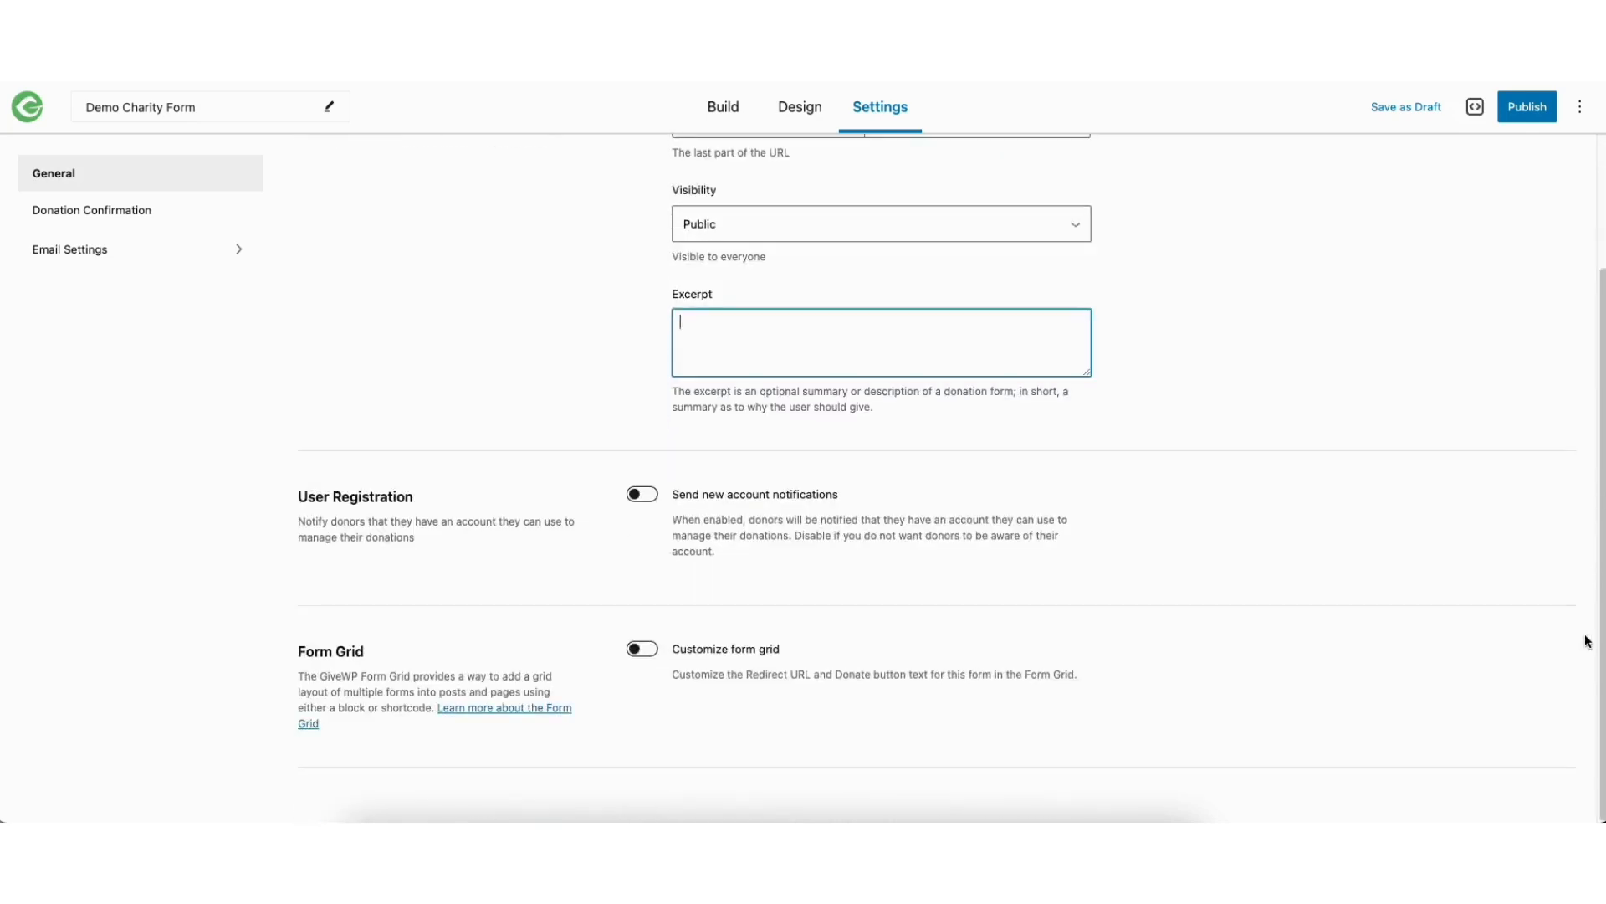
left_click(642, 496)
left_click(642, 498)
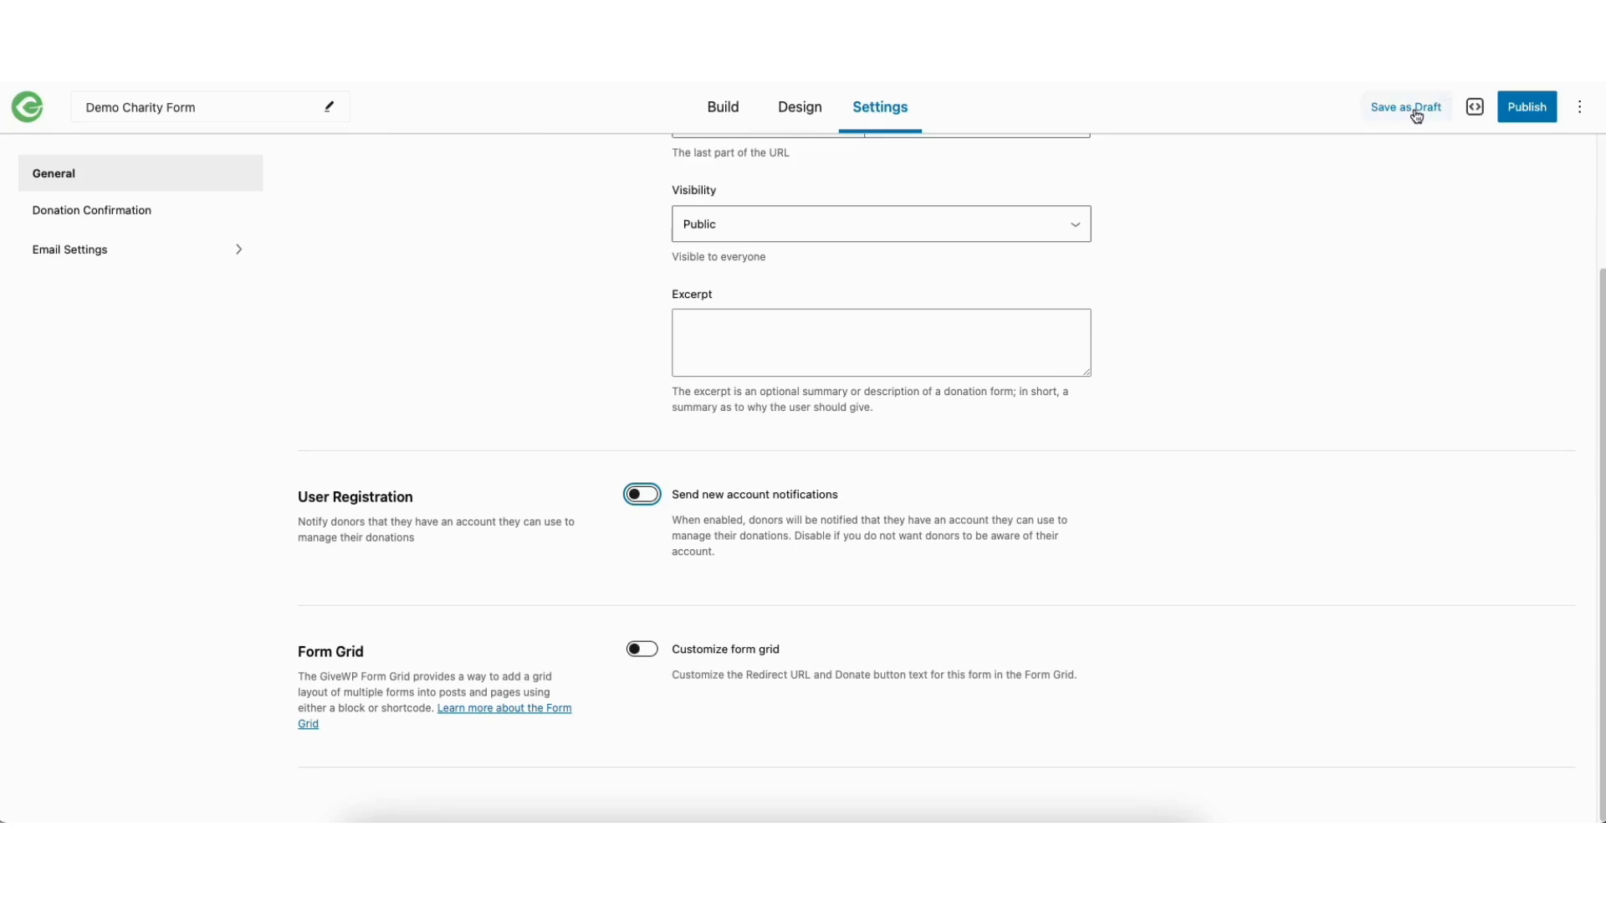
Publish the Demo Charity Form with Public visibility and view its live page
left_click(1519, 109)
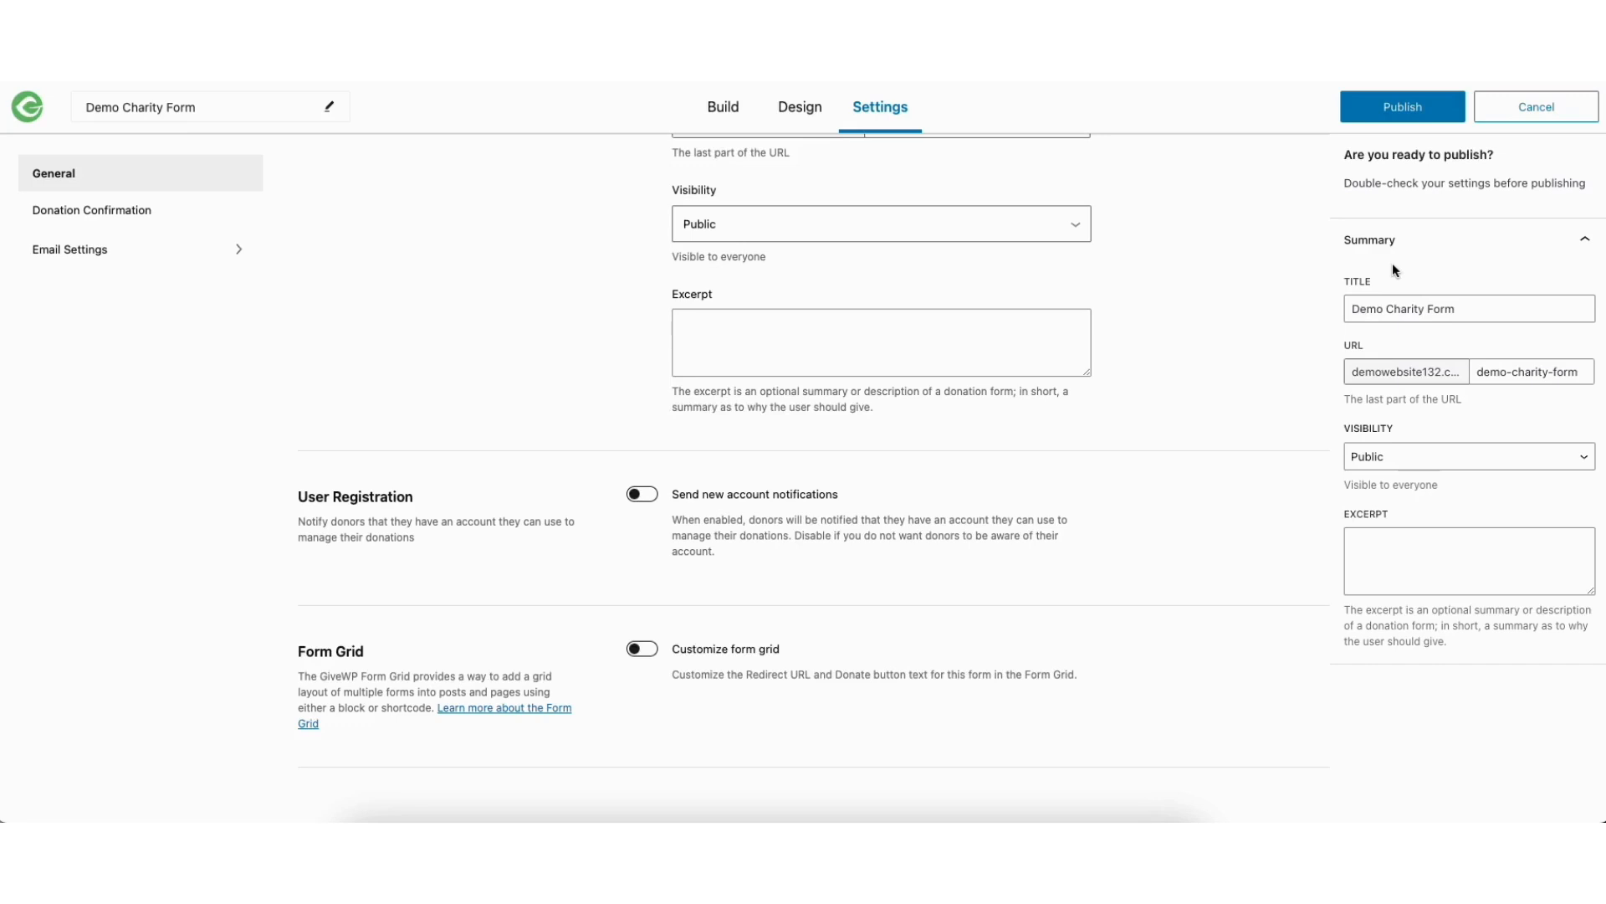
left_click(1388, 109)
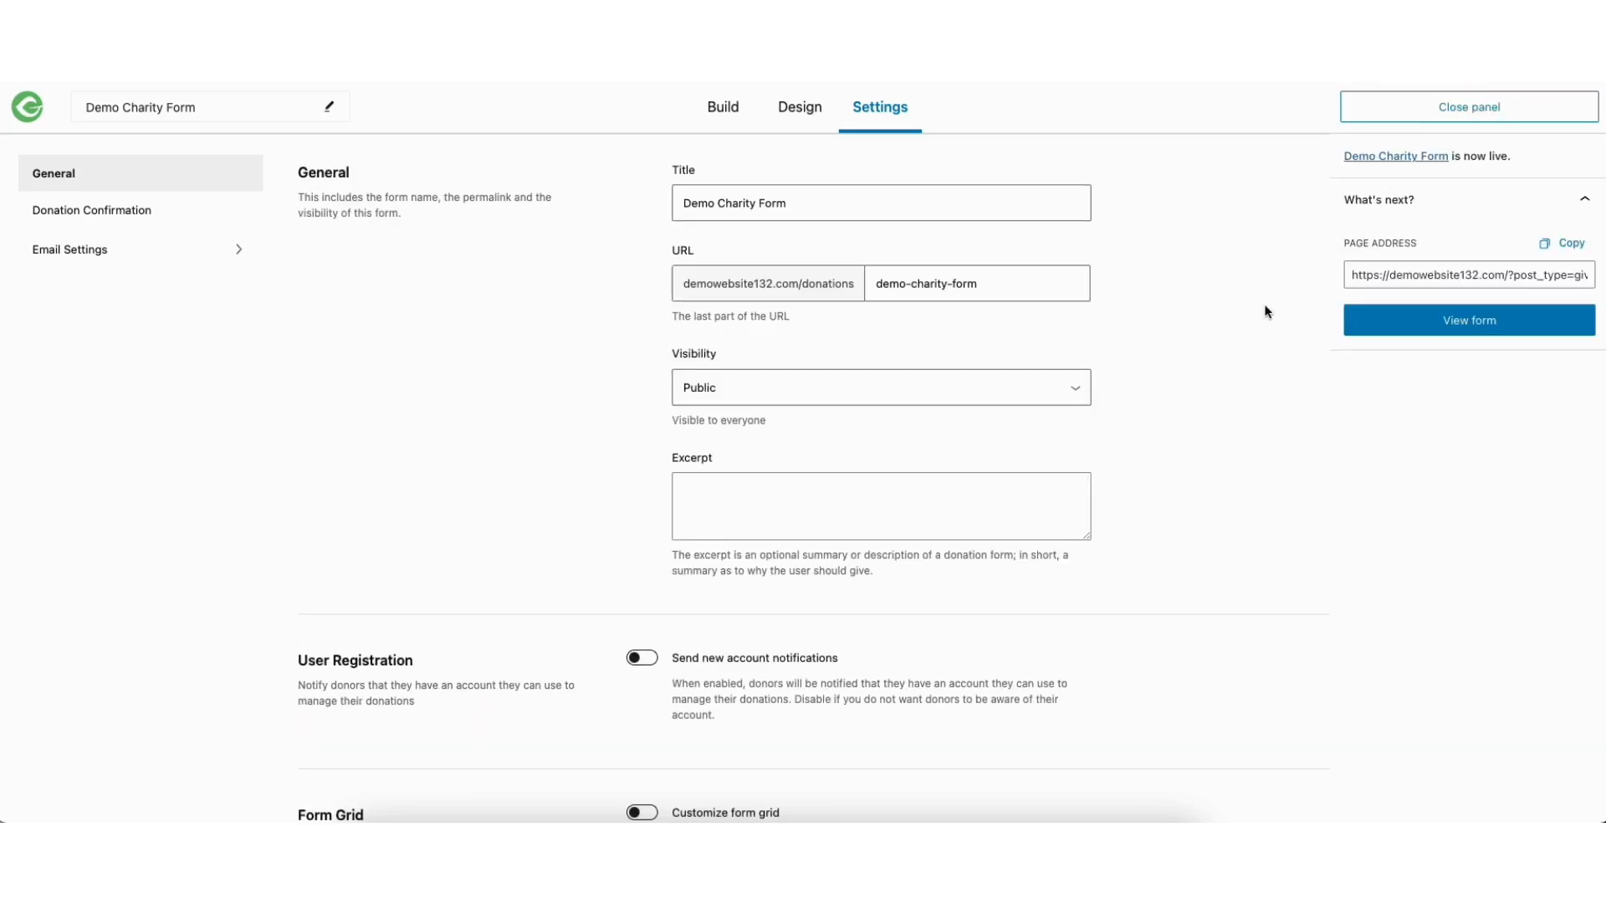
left_click(1409, 326)
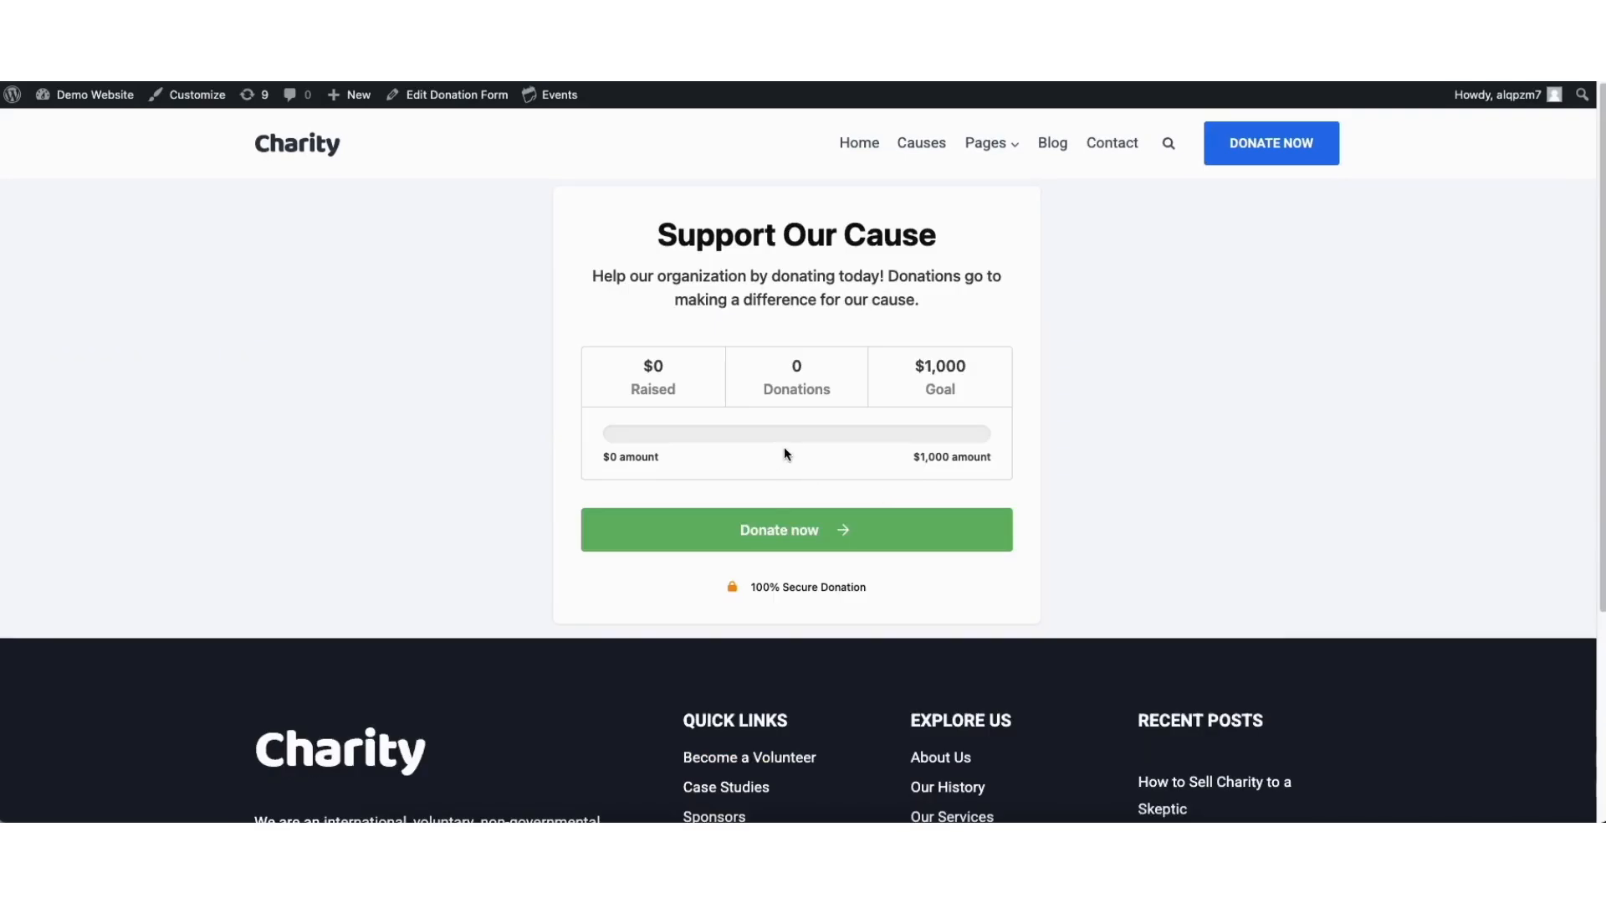
left_click(765, 34)
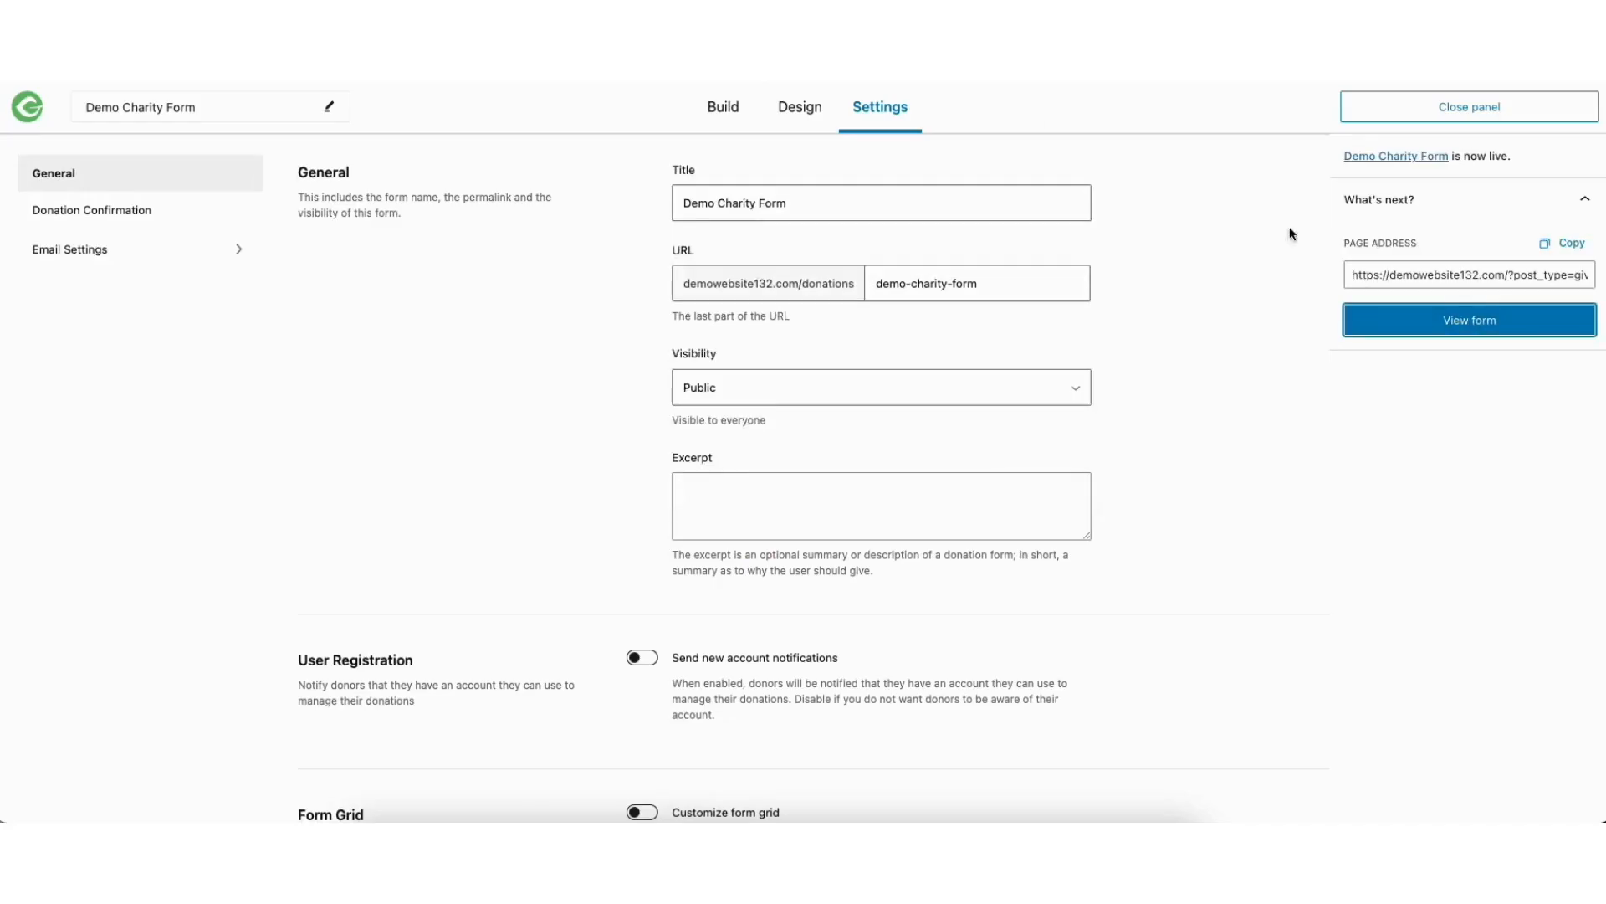
Copy the published form's page address and close the publishing summary
left_click_drag(1356, 276, 1457, 272)
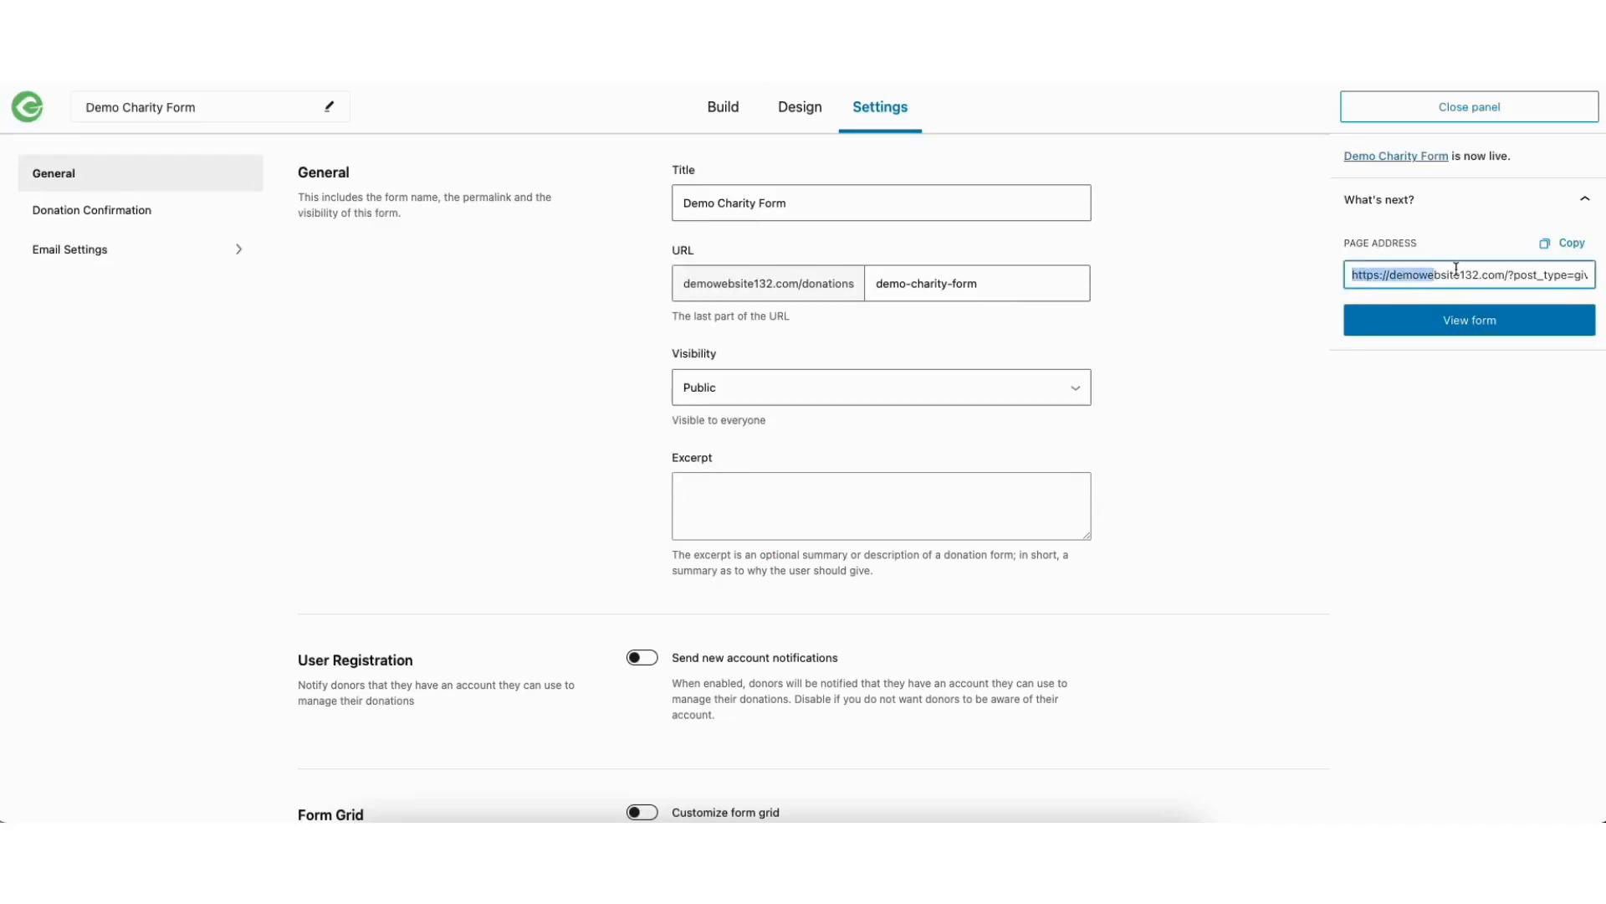
left_click(1566, 243)
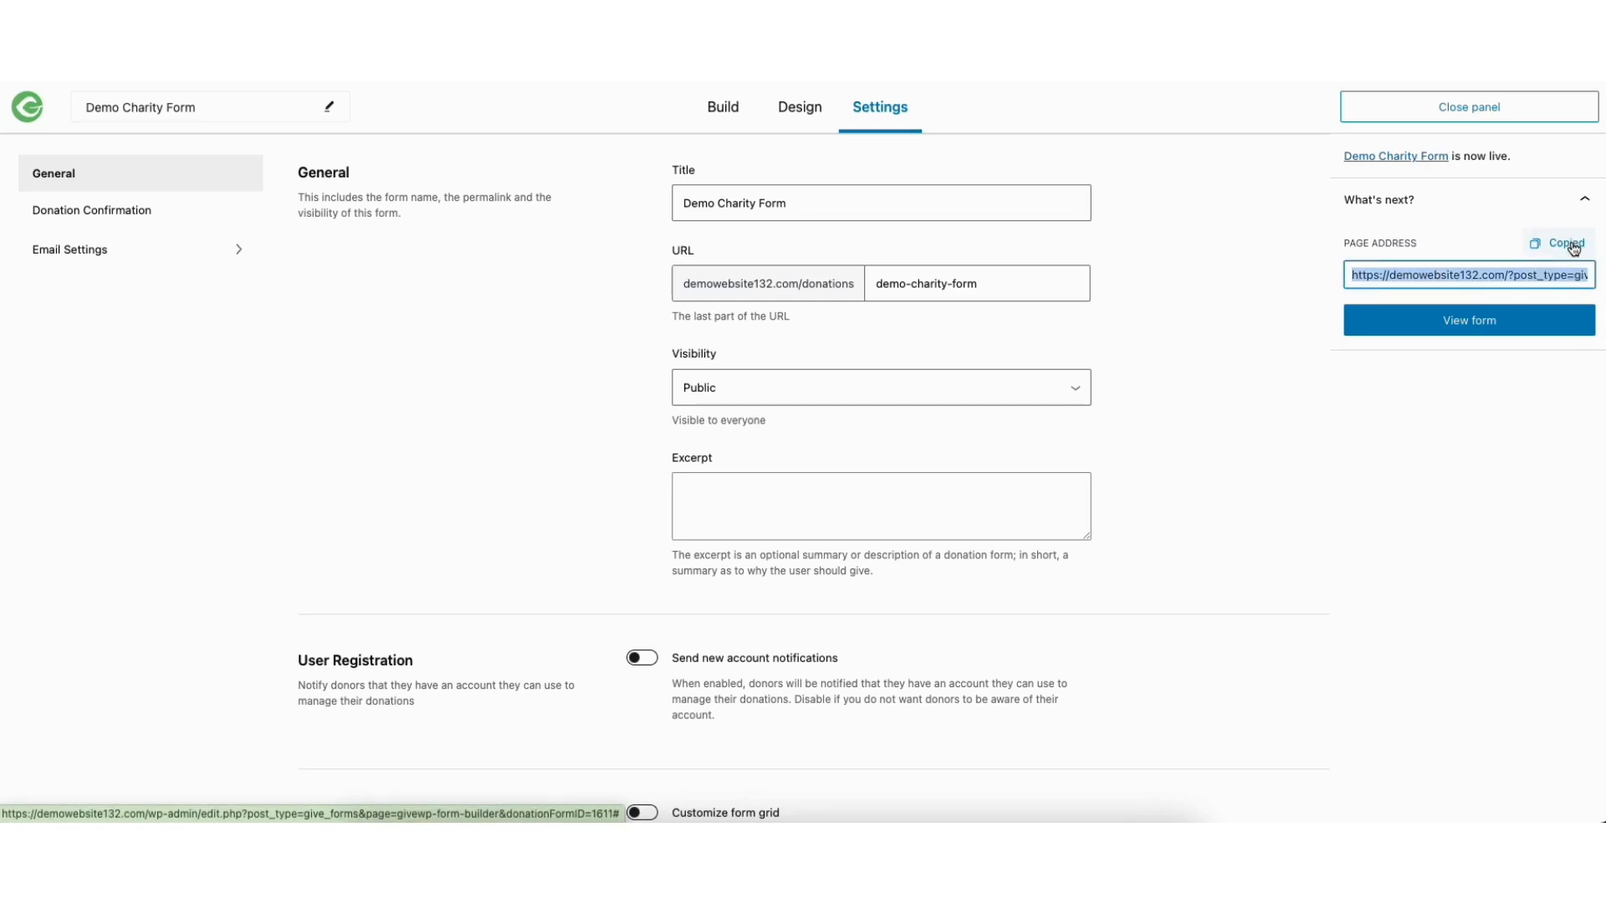
left_click(1459, 112)
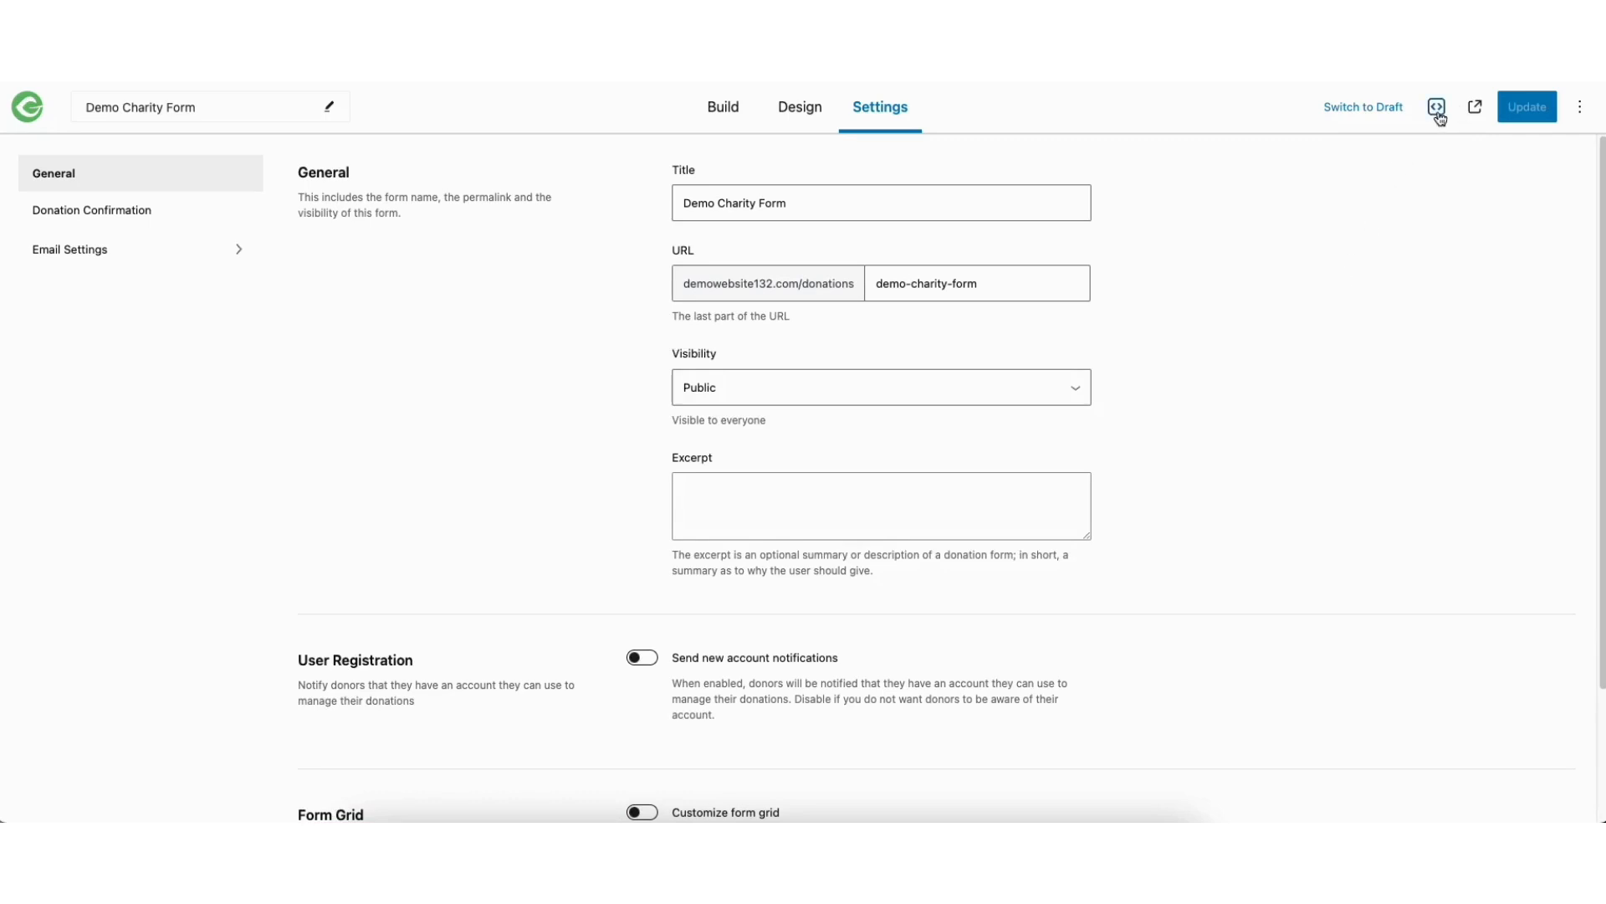
Open the form's embed options and try the Modal and New Tab display styles, returning to Full form
left_click(1437, 108)
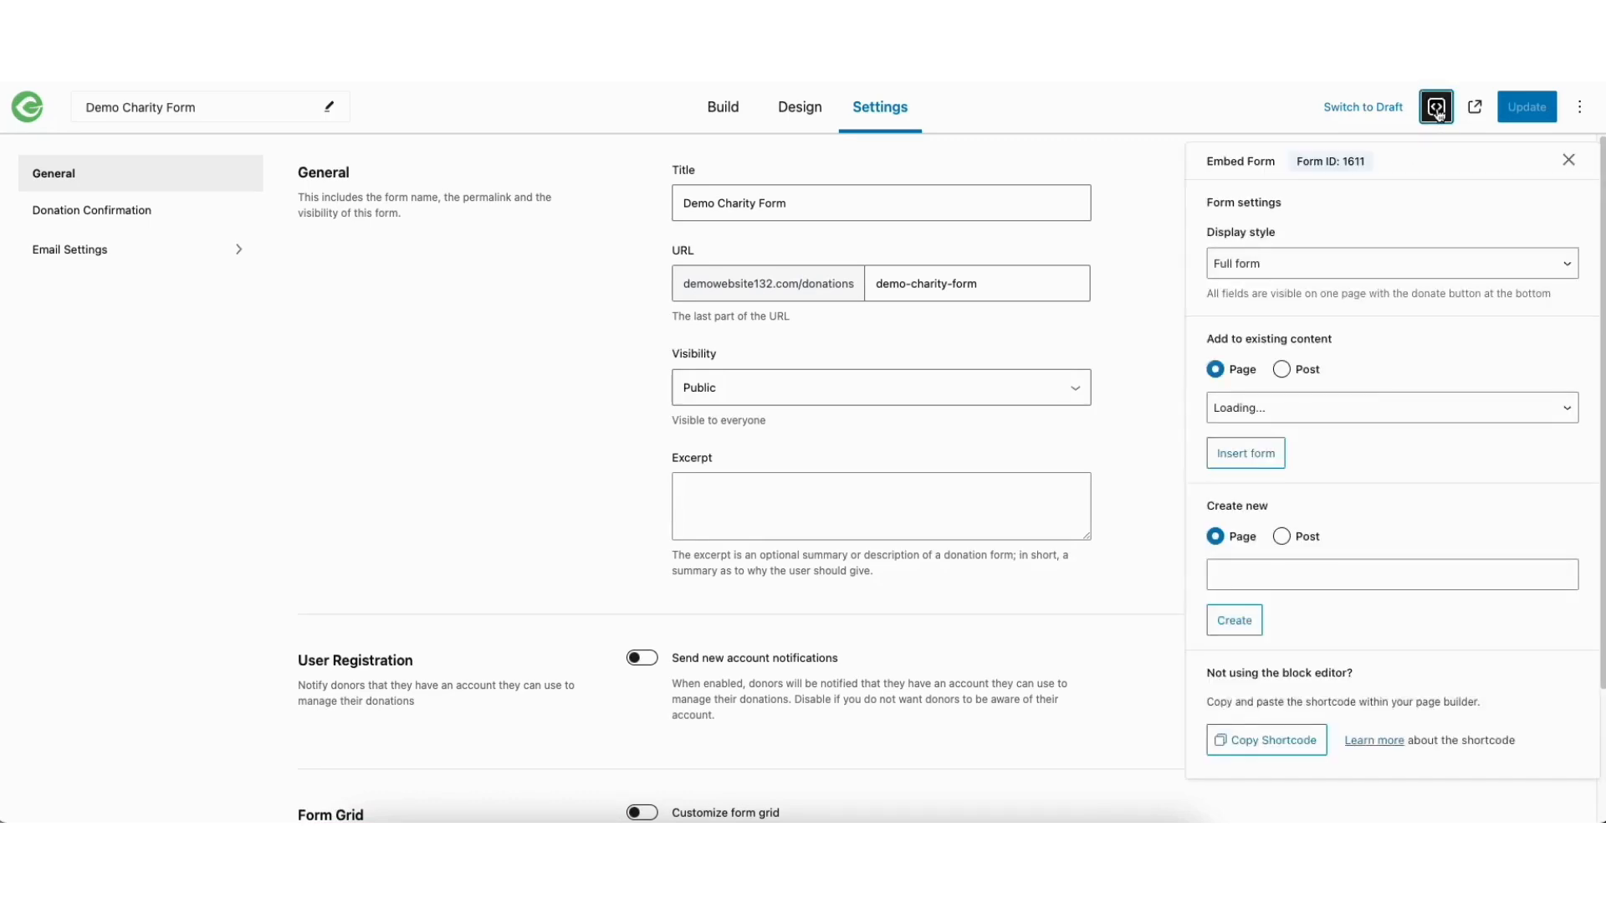
left_click(1265, 266)
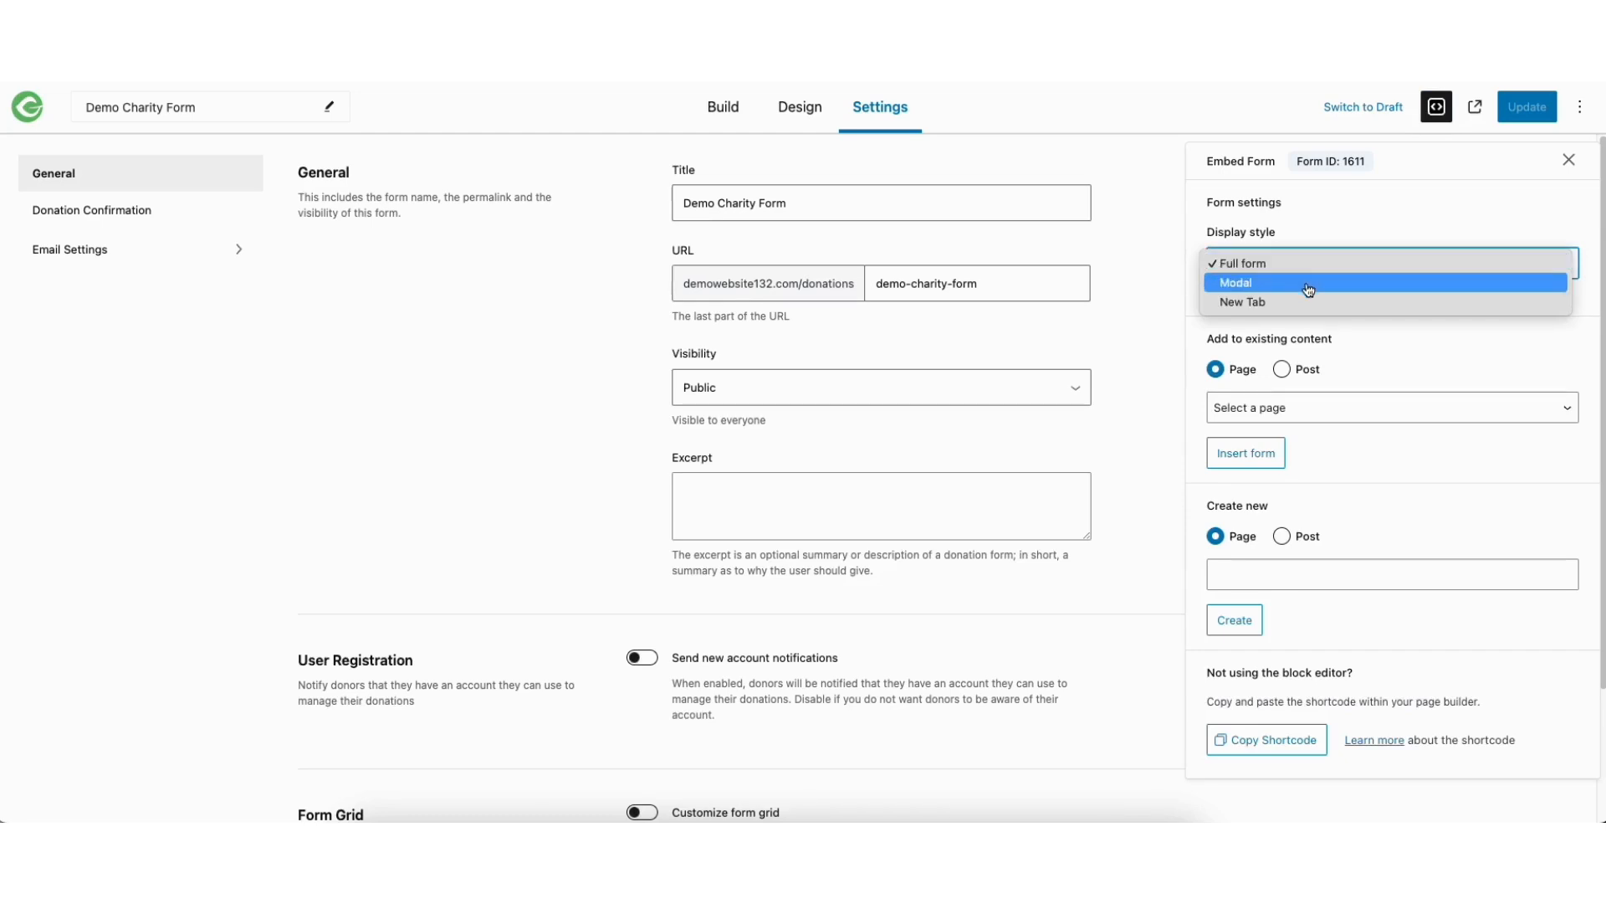
left_click(1309, 283)
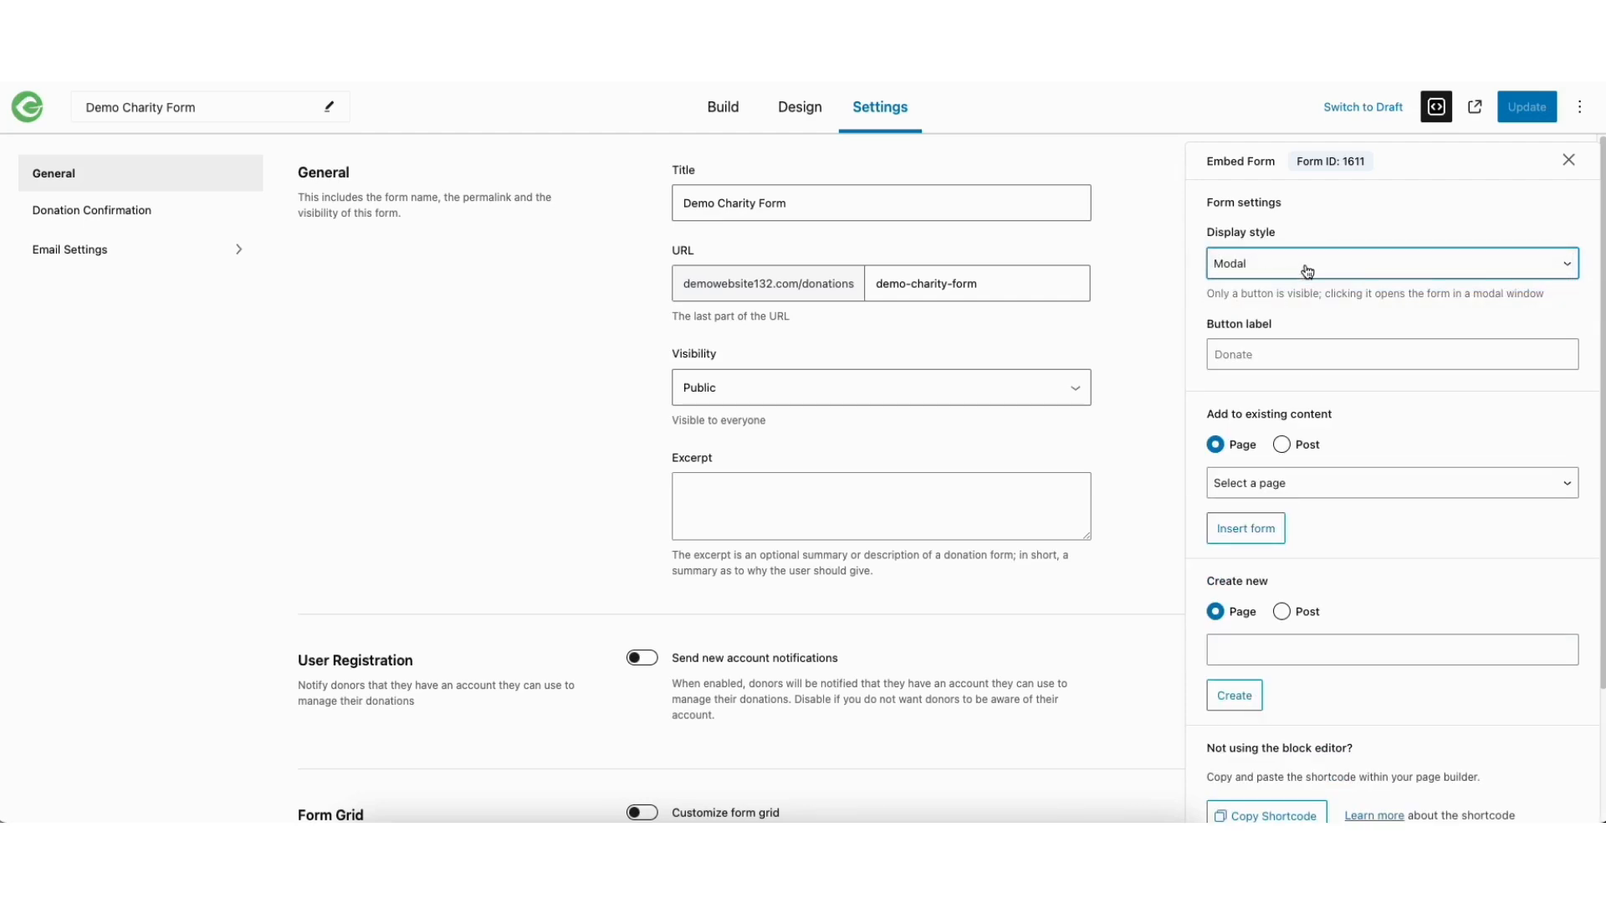
left_click(1309, 264)
left_click(1297, 283)
left_click(1286, 266)
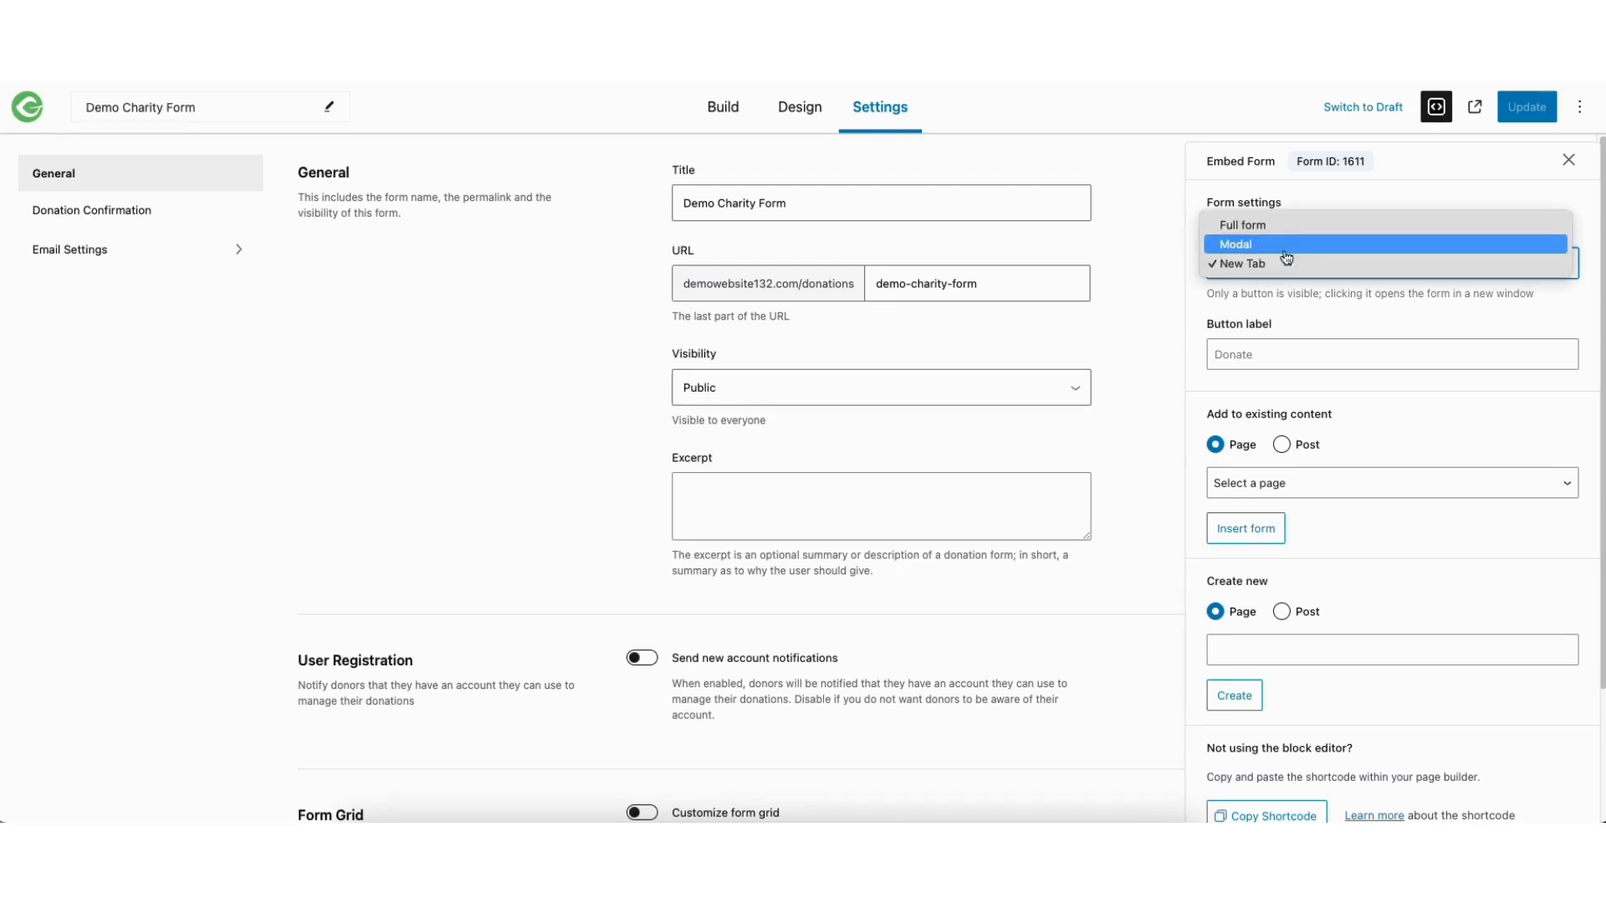
left_click(1281, 226)
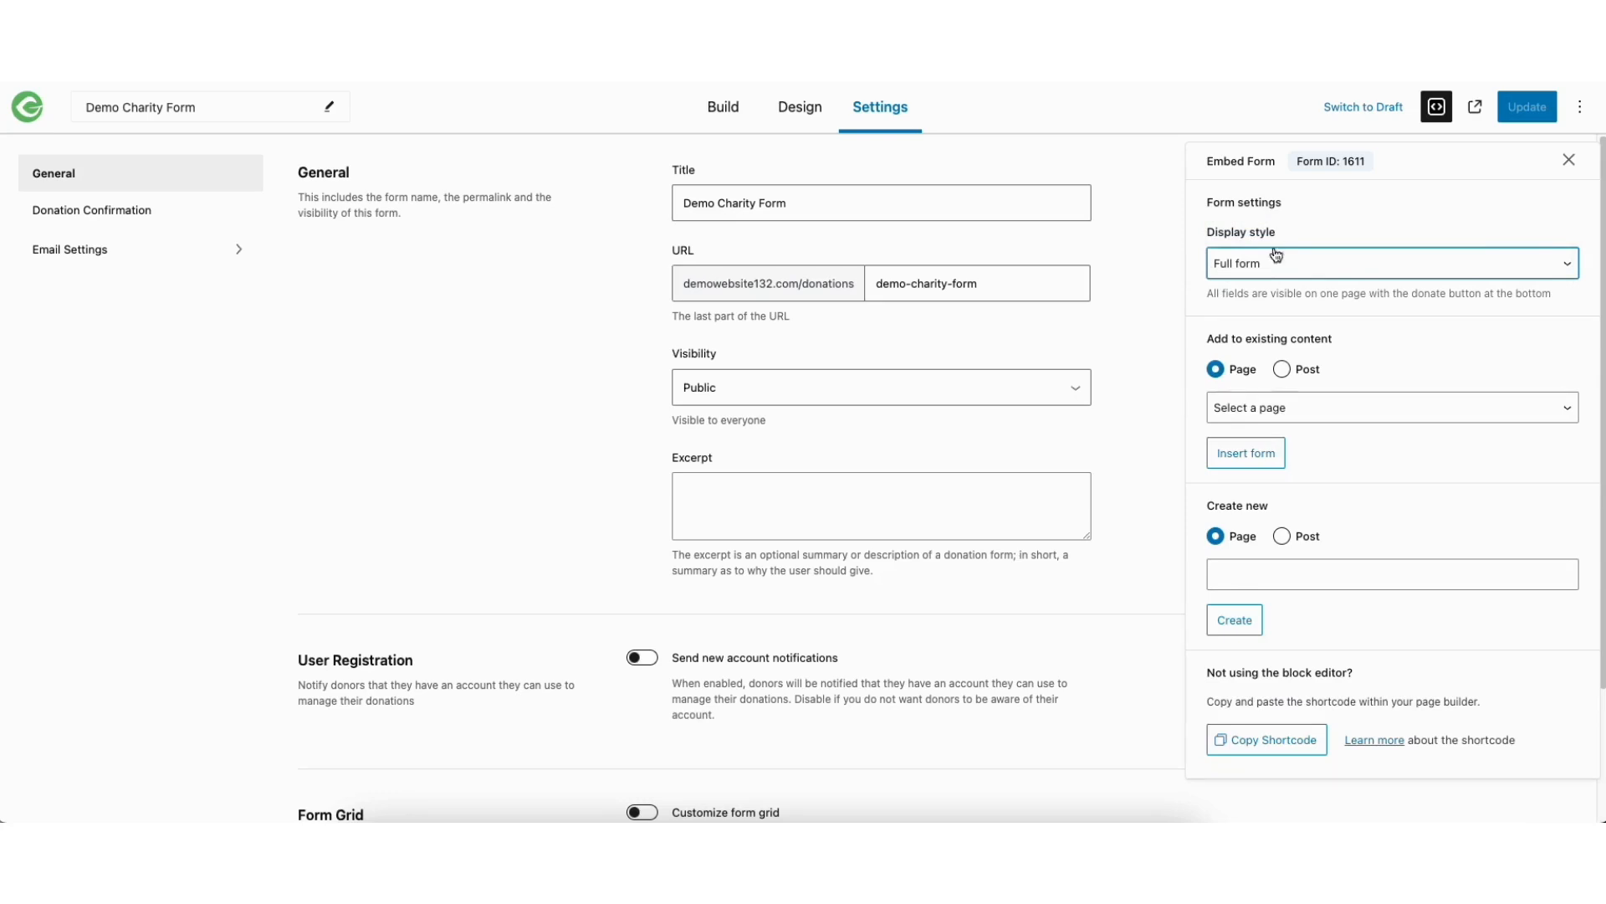
Check the existing pages available for inserting the form, and copy the form's shortcode
left_click(1305, 410)
left_click(1390, 369)
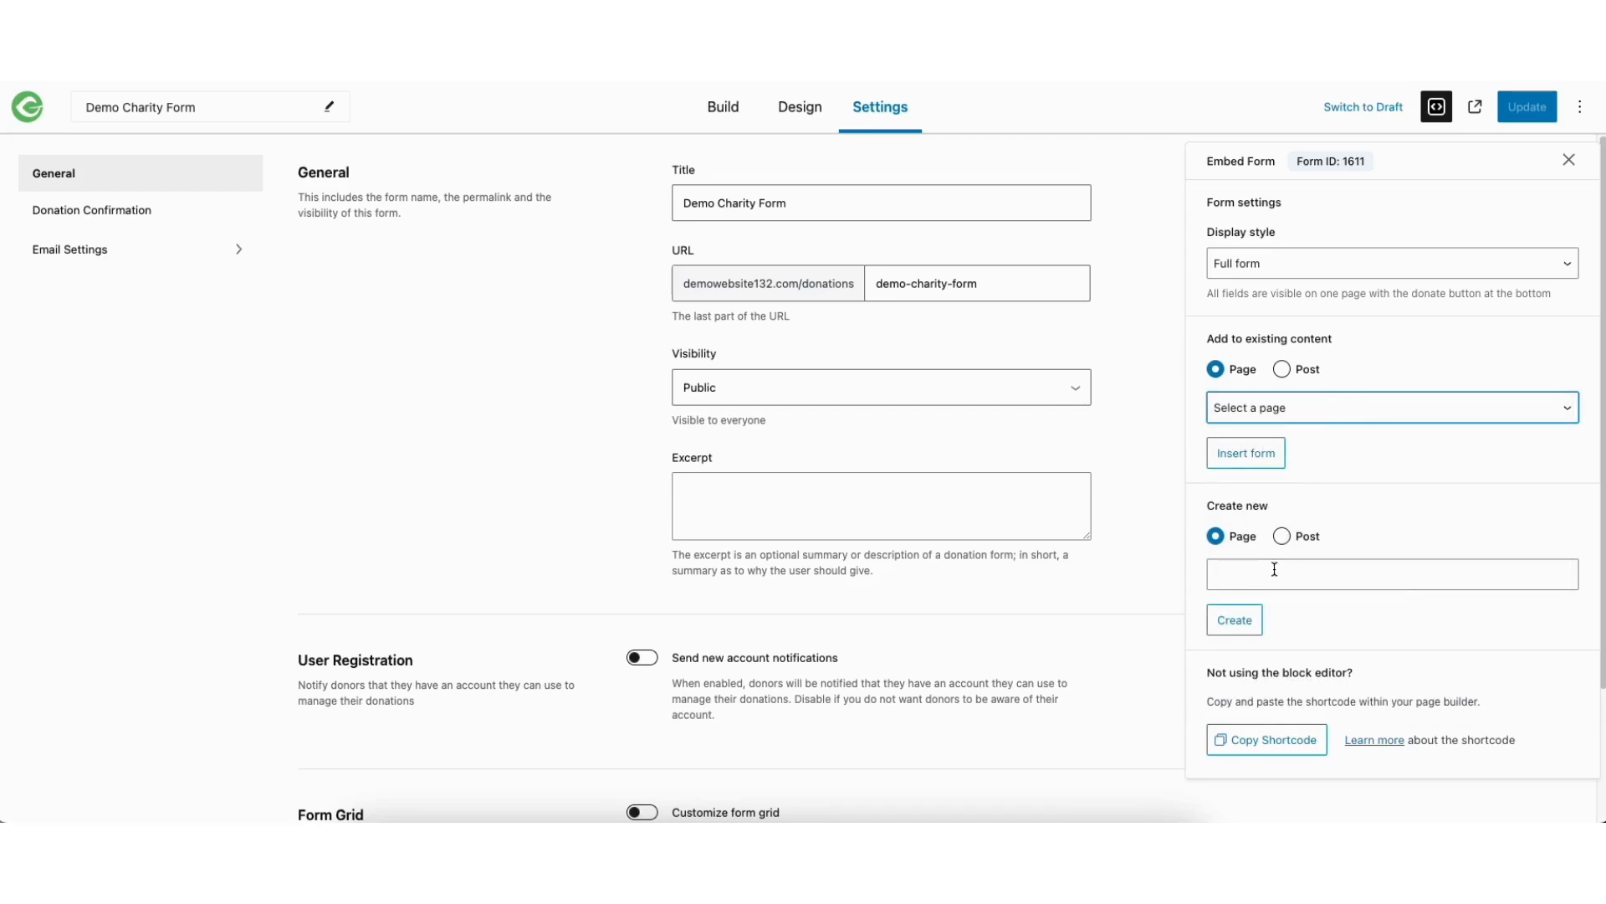
left_click(1259, 741)
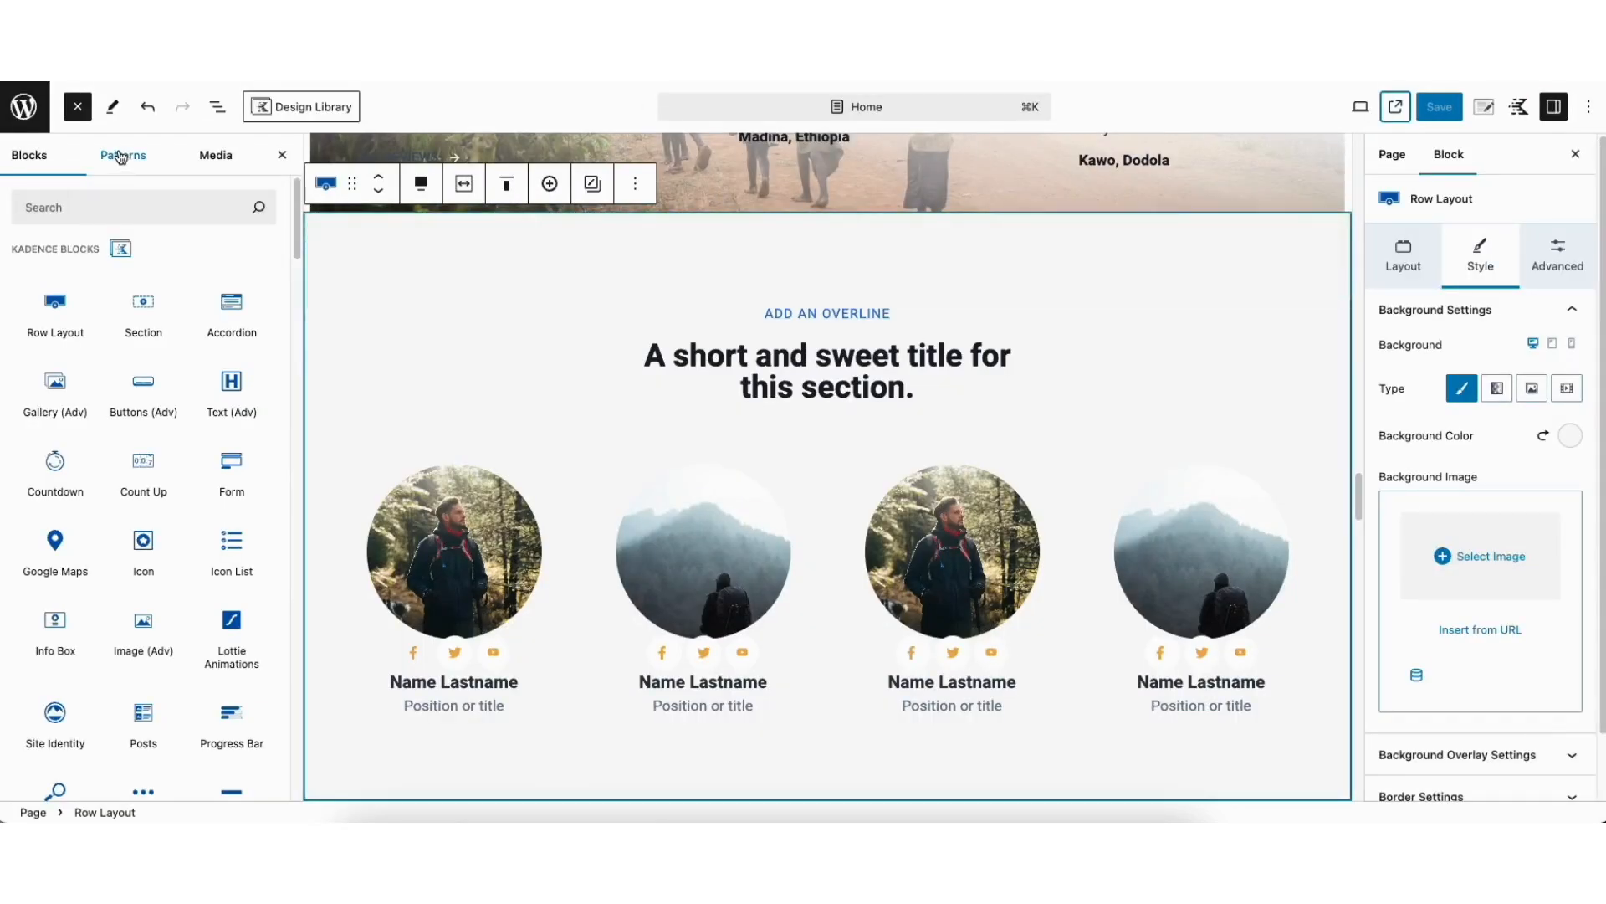
Add a Shortcode block above the team section of the Home page and paste [give_form id="1611"] into it
left_click(83, 116)
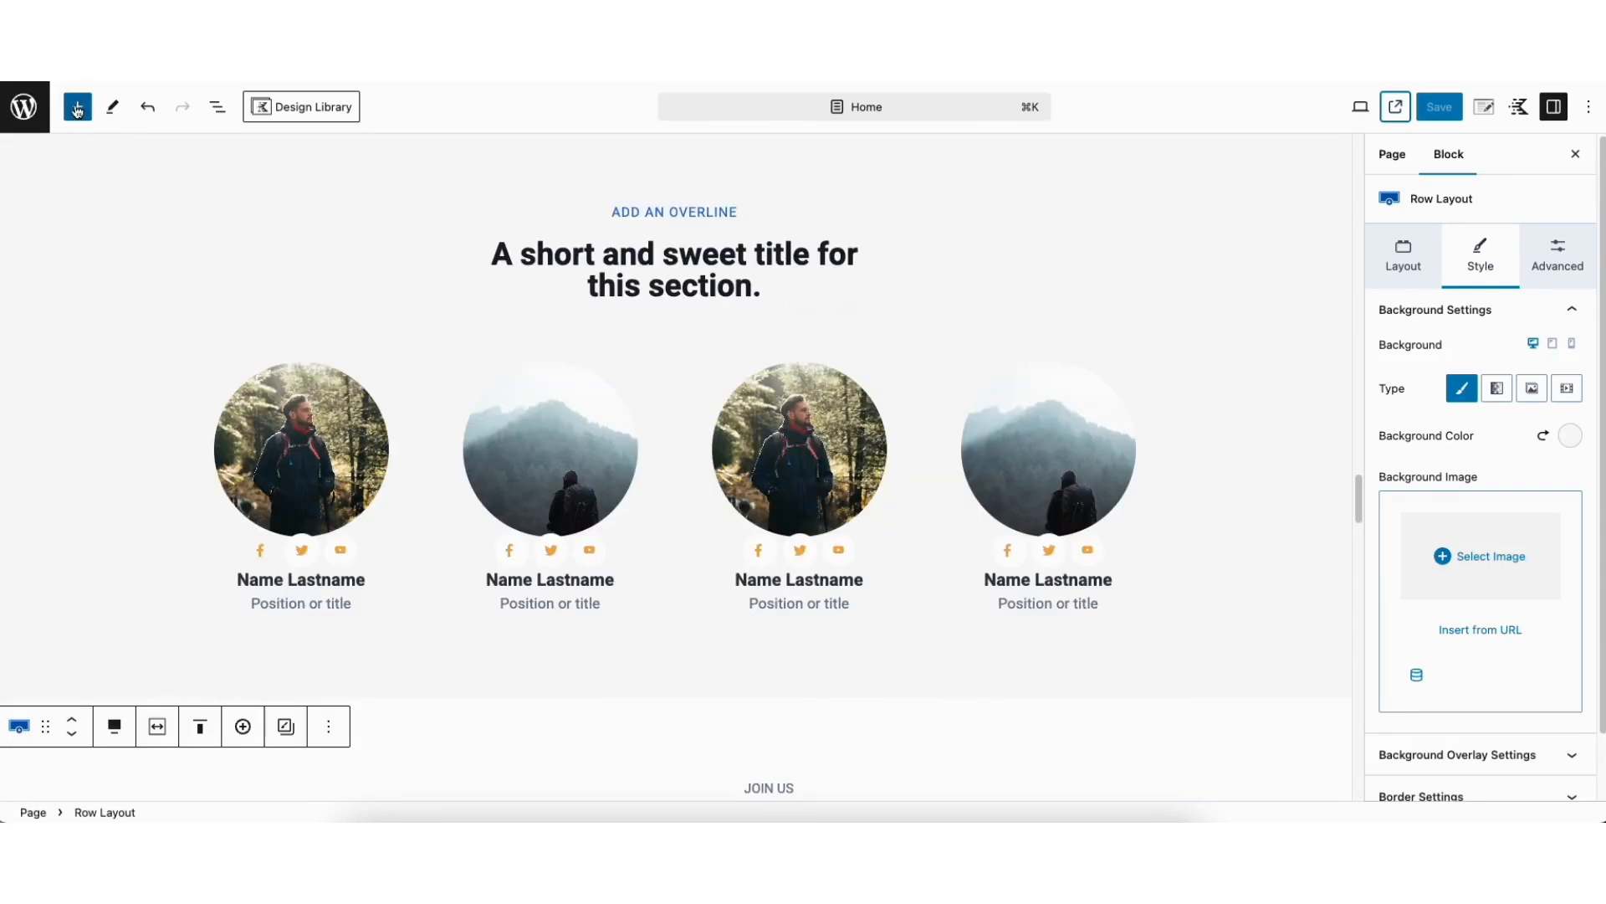
left_click(77, 108)
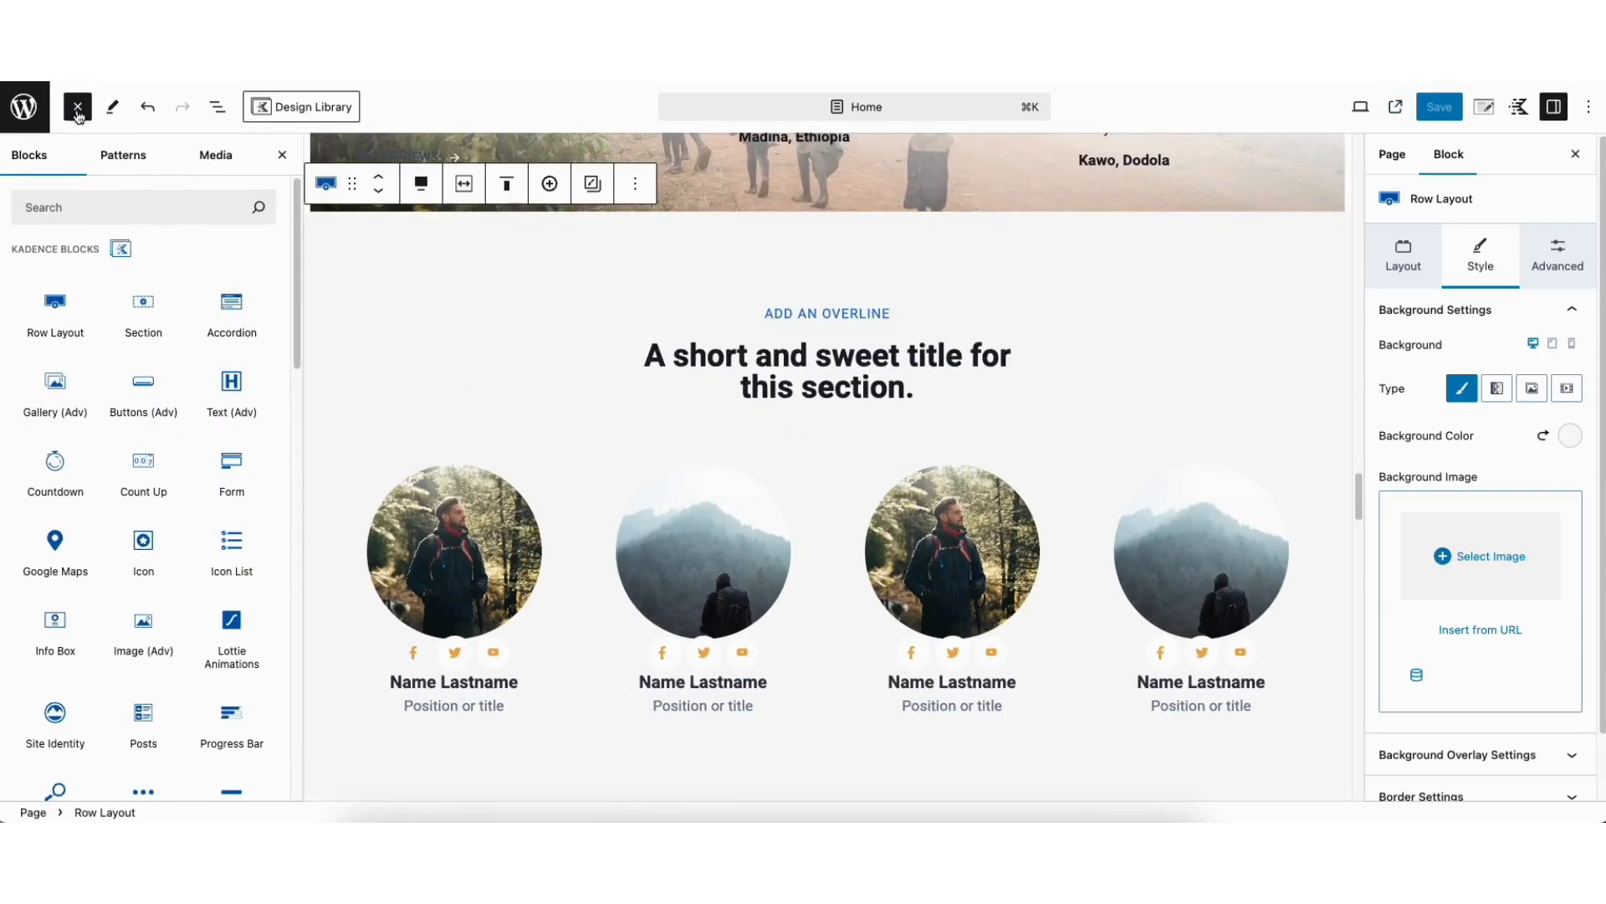
type("shortcode")
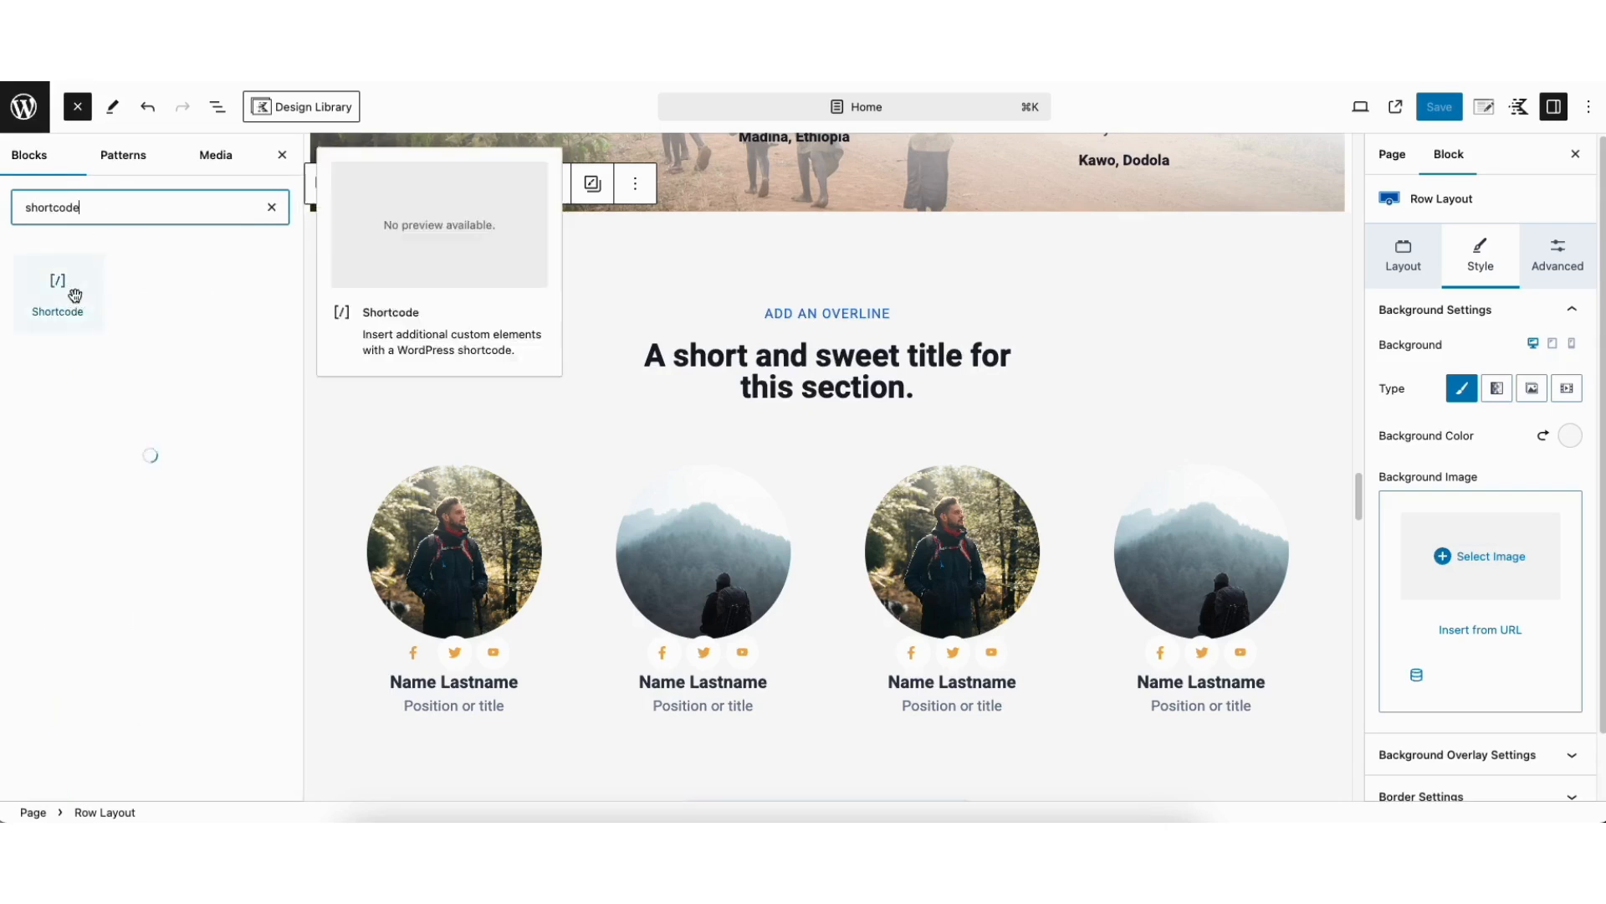
left_click_drag(55, 292, 821, 256)
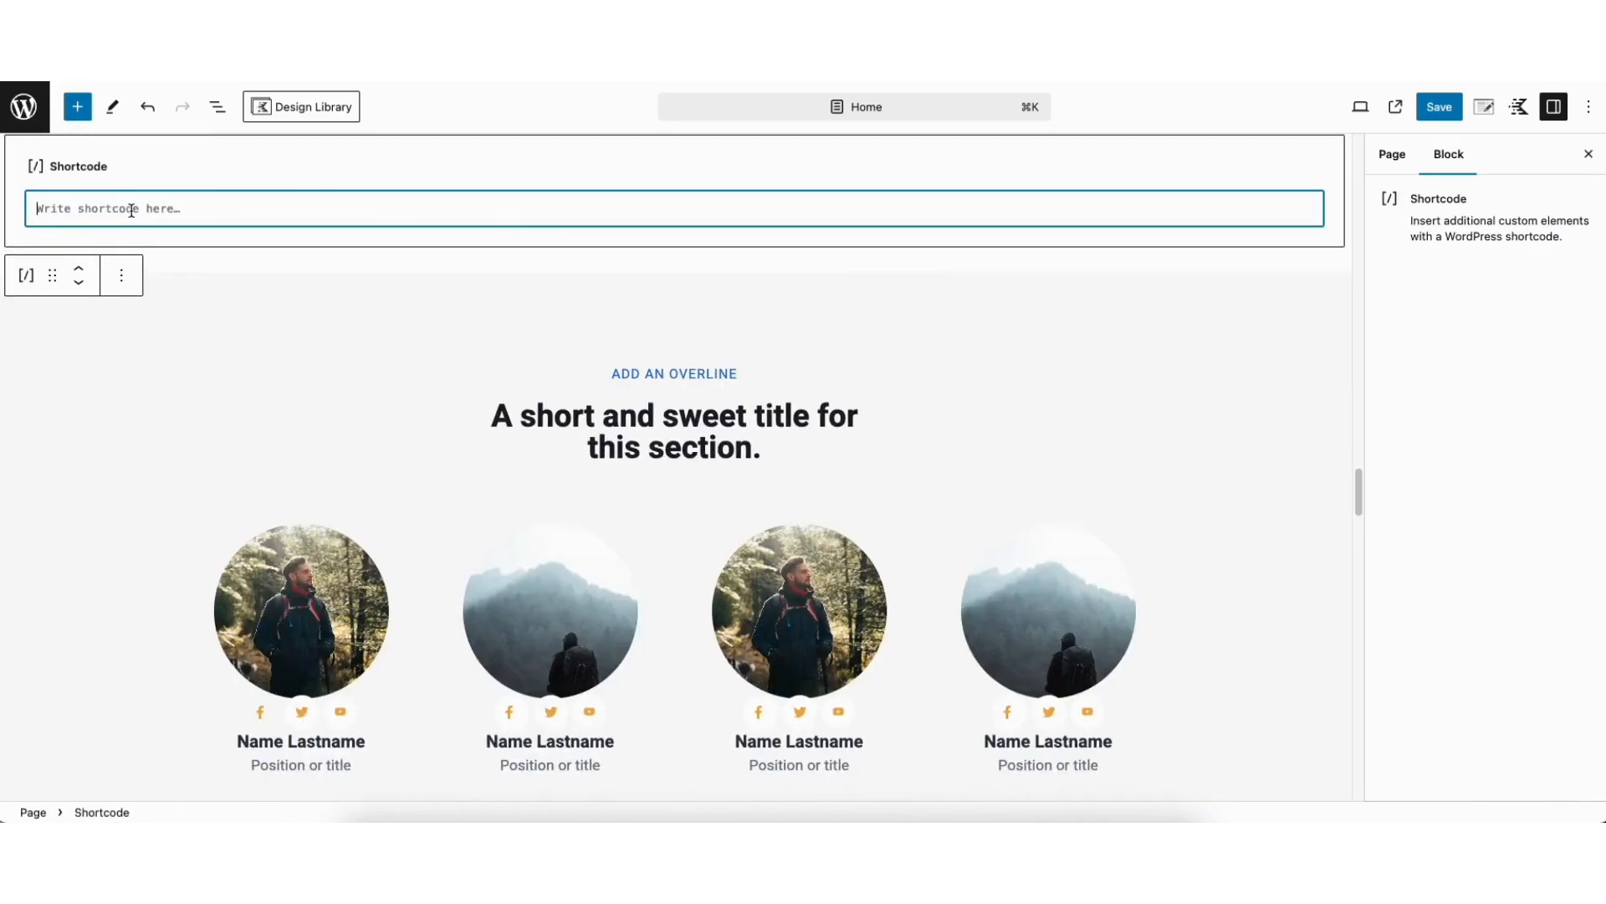
key("super+v")
Preview the Home page in a new tab and look through it for the embedded donation form
left_click(1362, 109)
left_click(1362, 108)
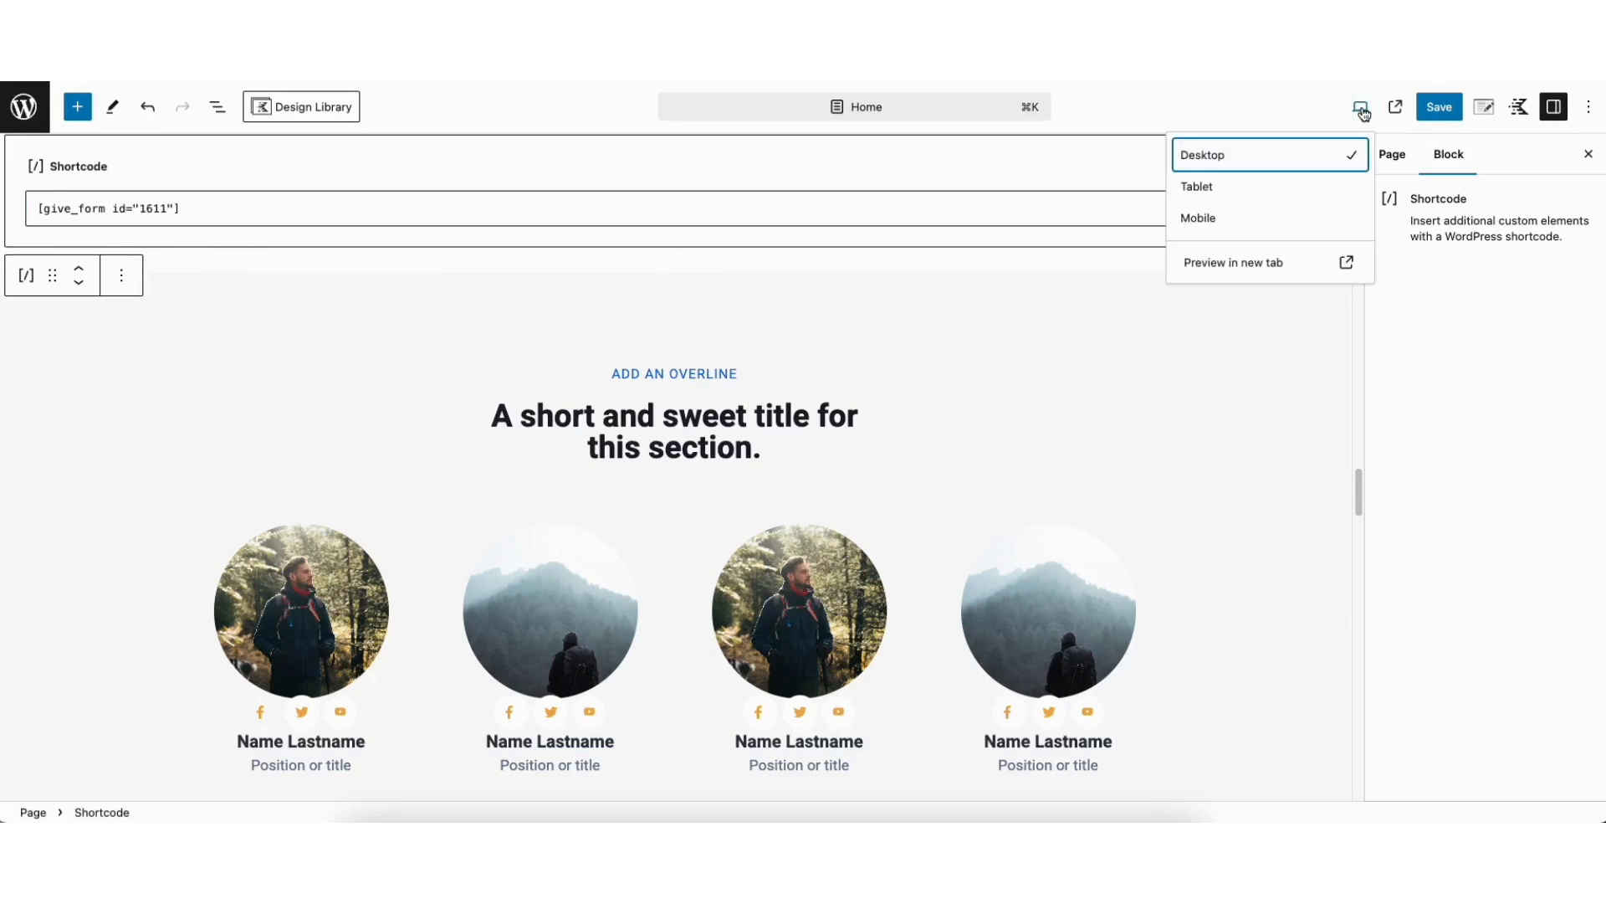
left_click(1235, 266)
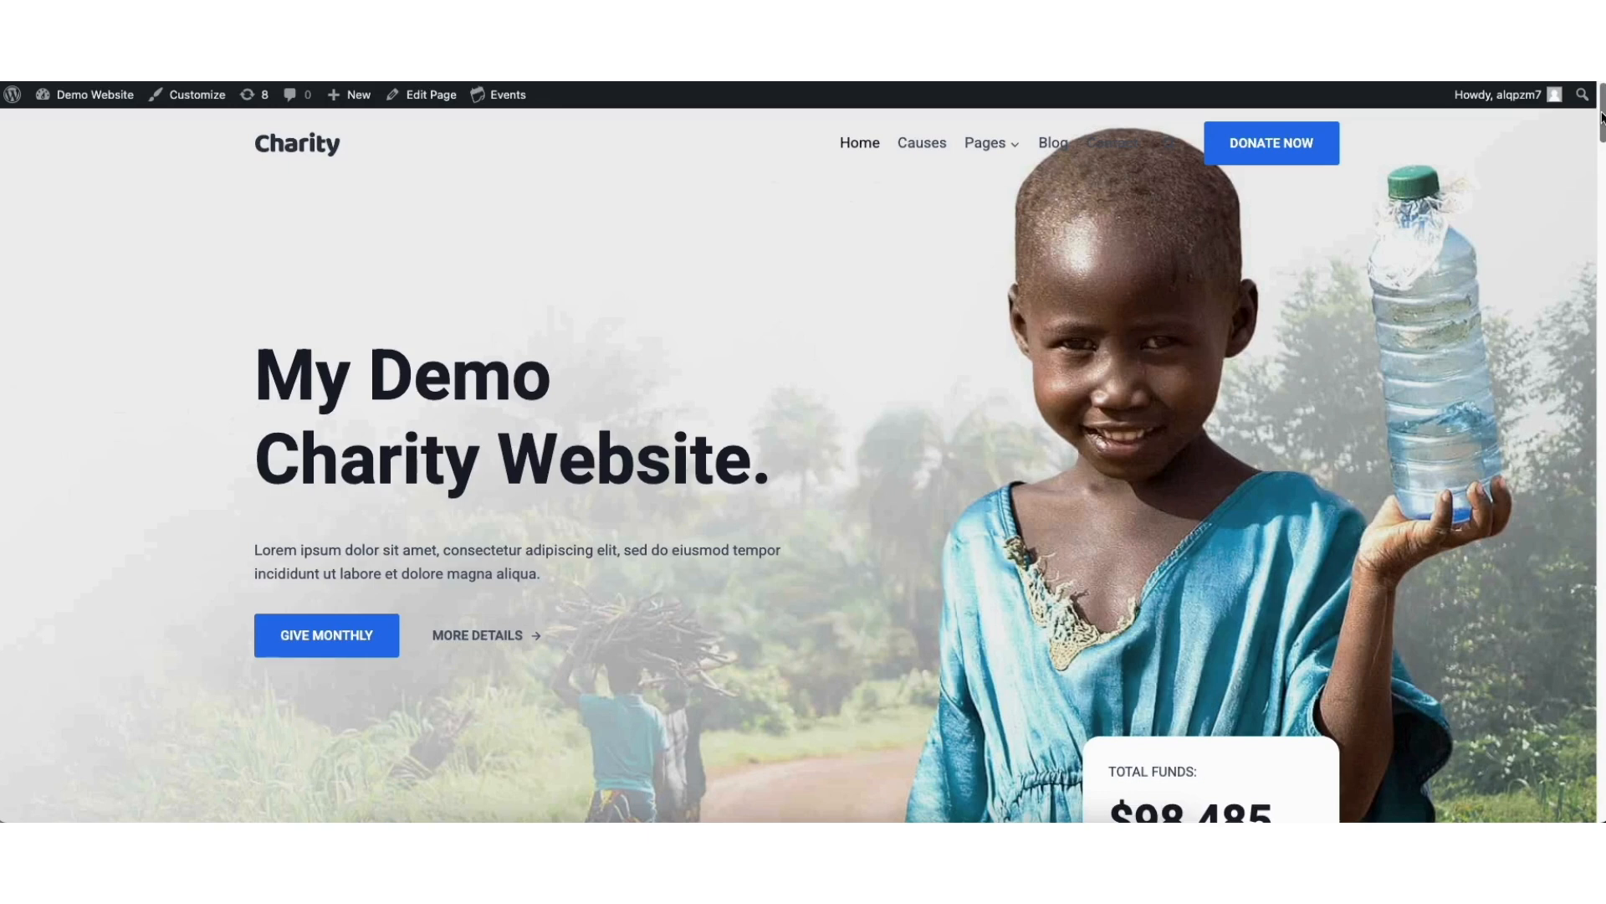
left_click_drag(1602, 117, 1524, 448)
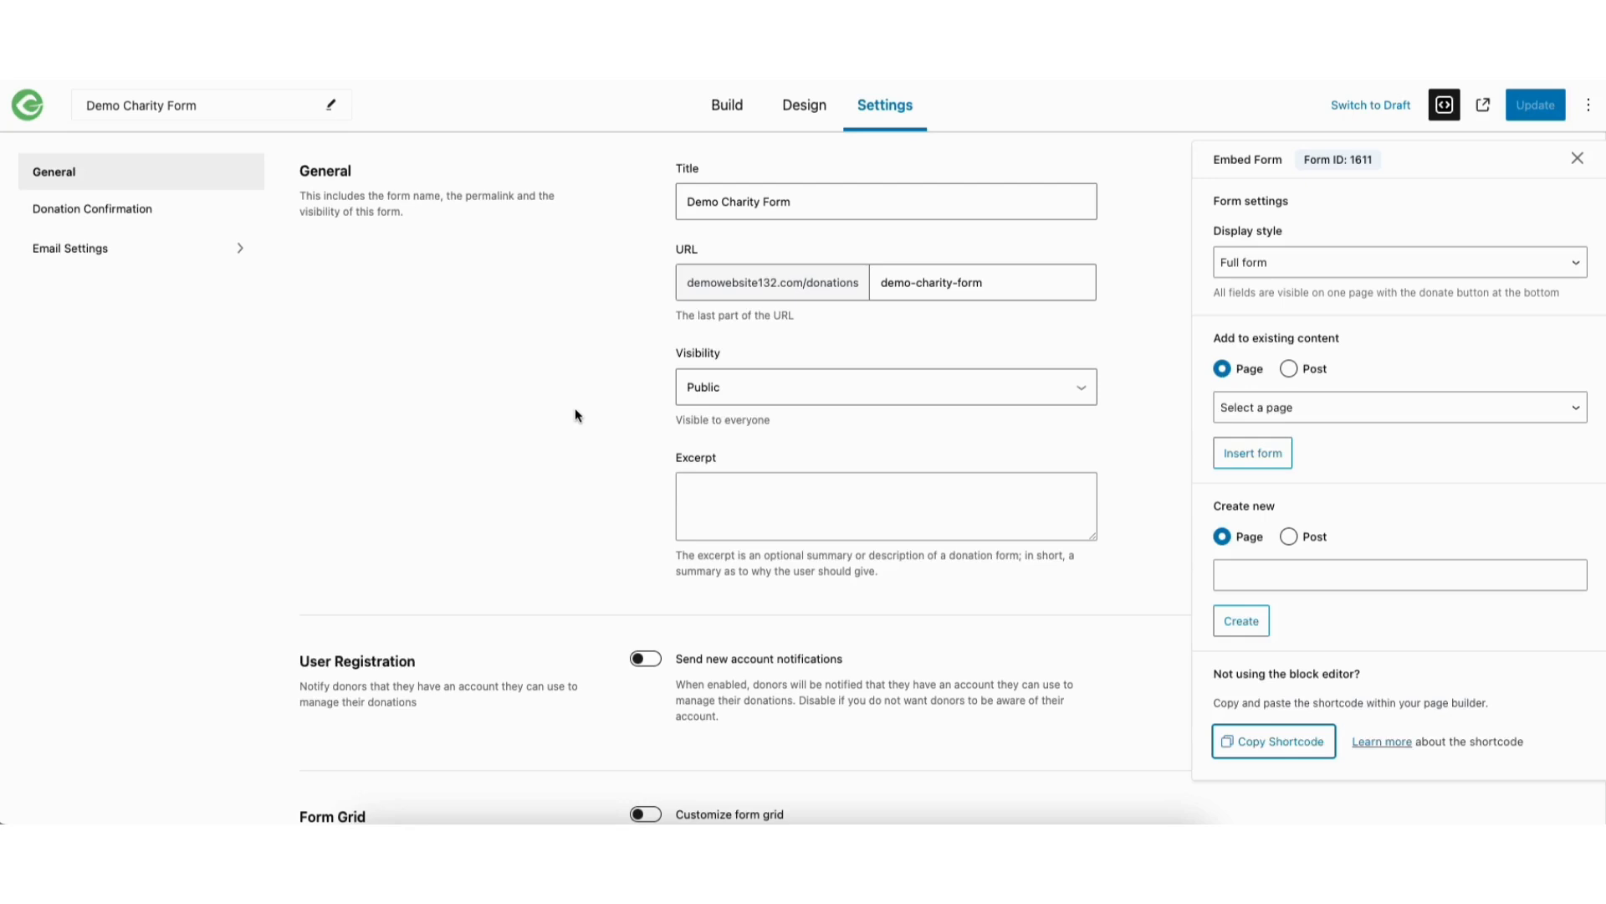
Return to the list of all donation forms and view the live page of form 192 about school and safe water
left_click(1578, 159)
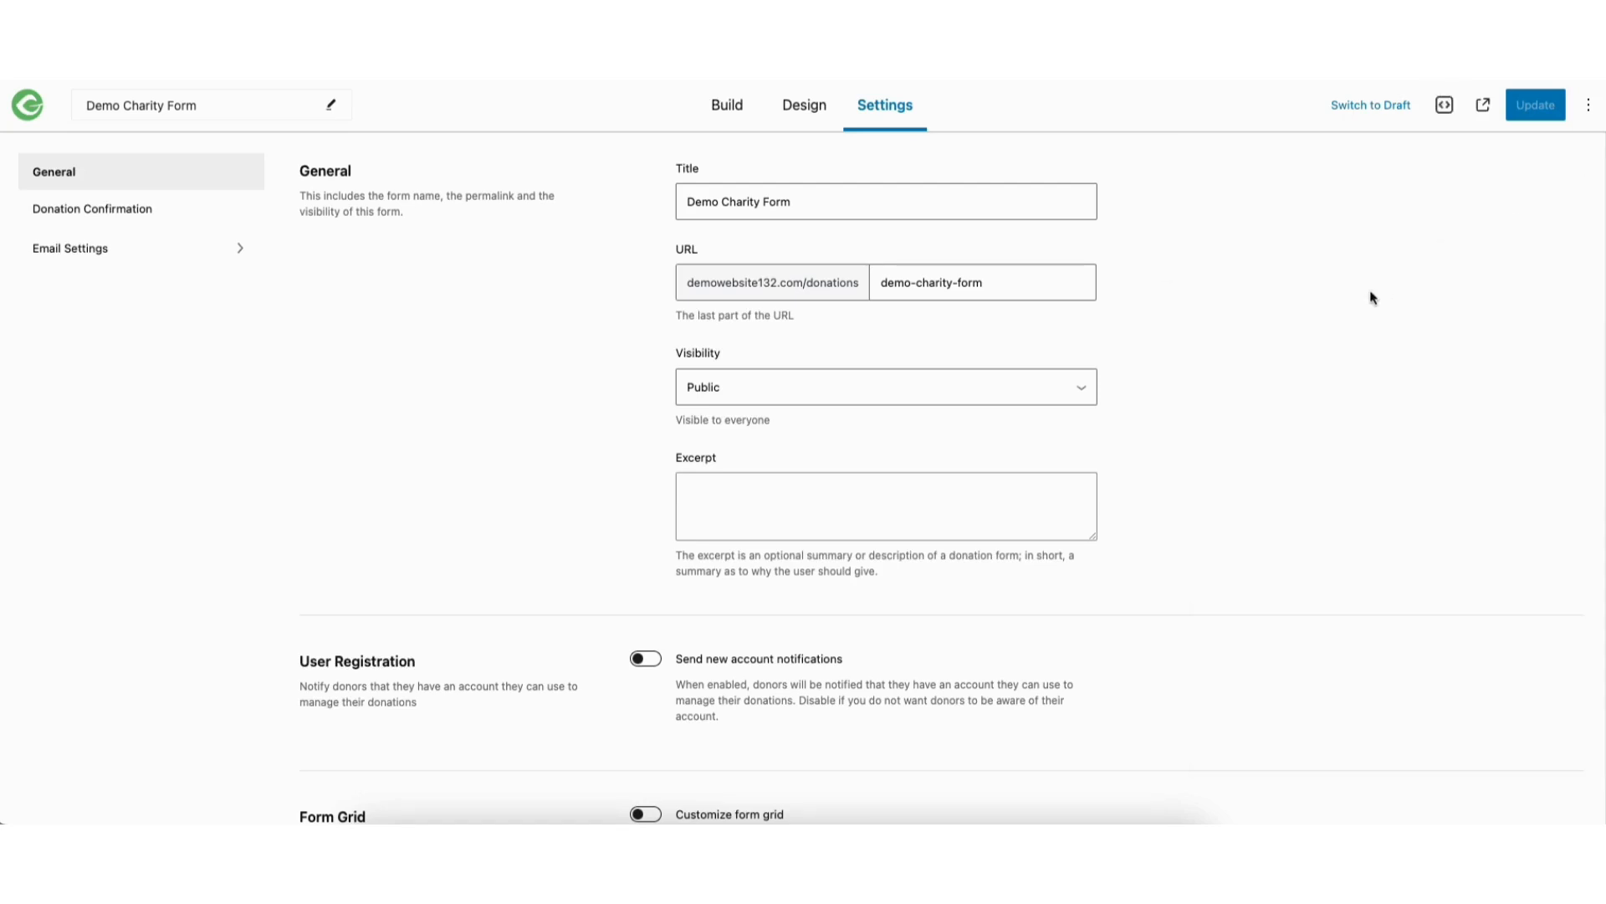
left_click(28, 106)
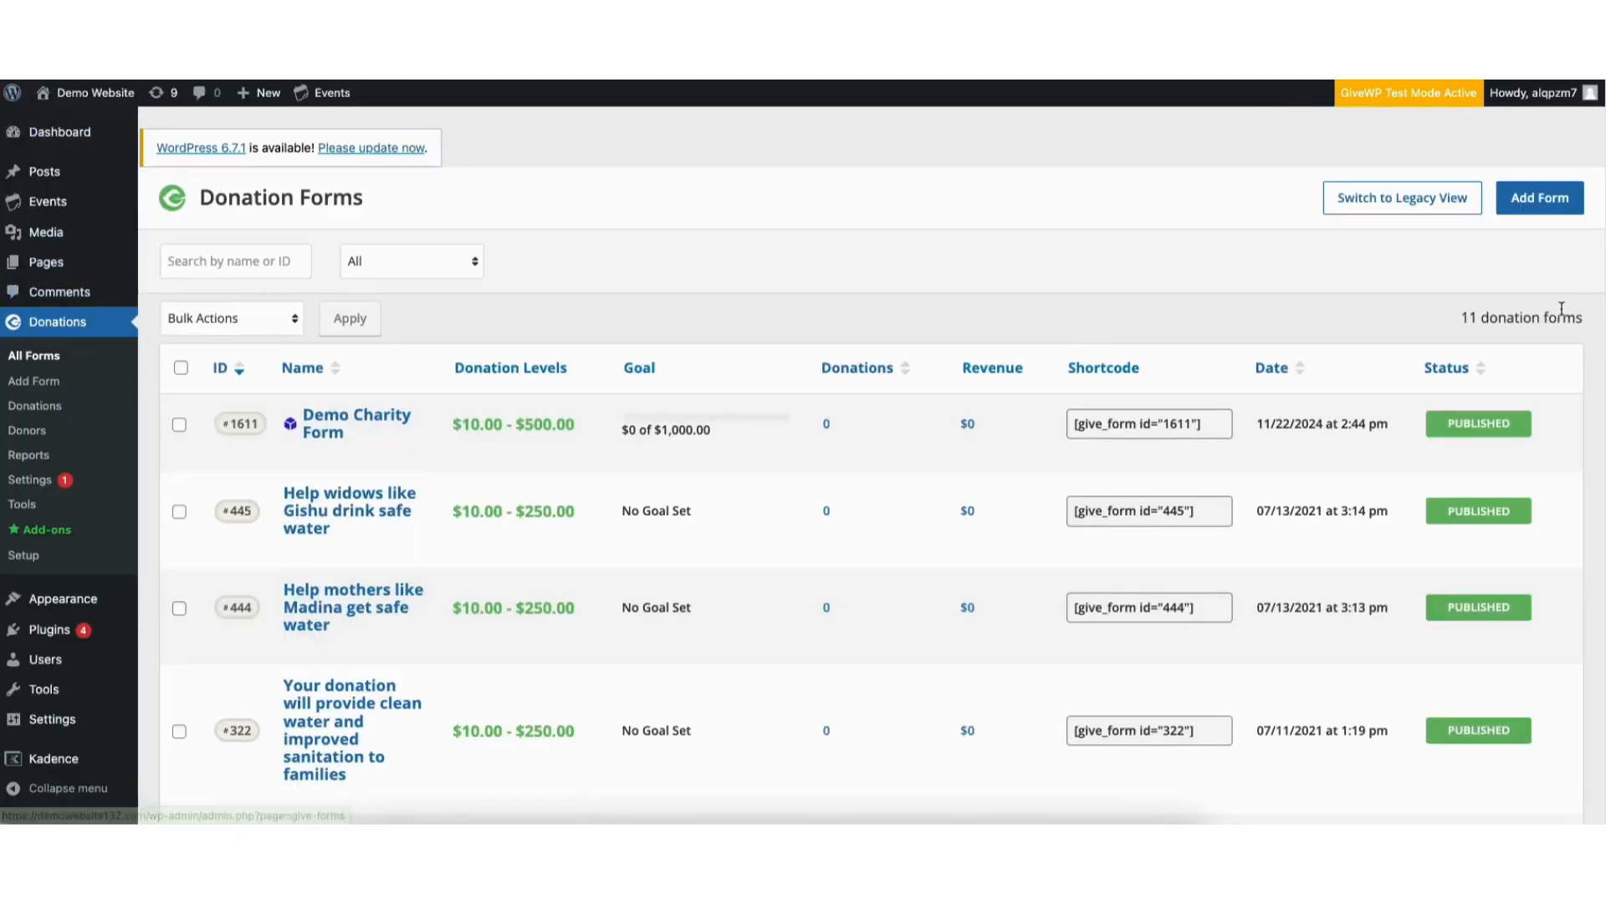
scroll(1602, 420, "down", 4)
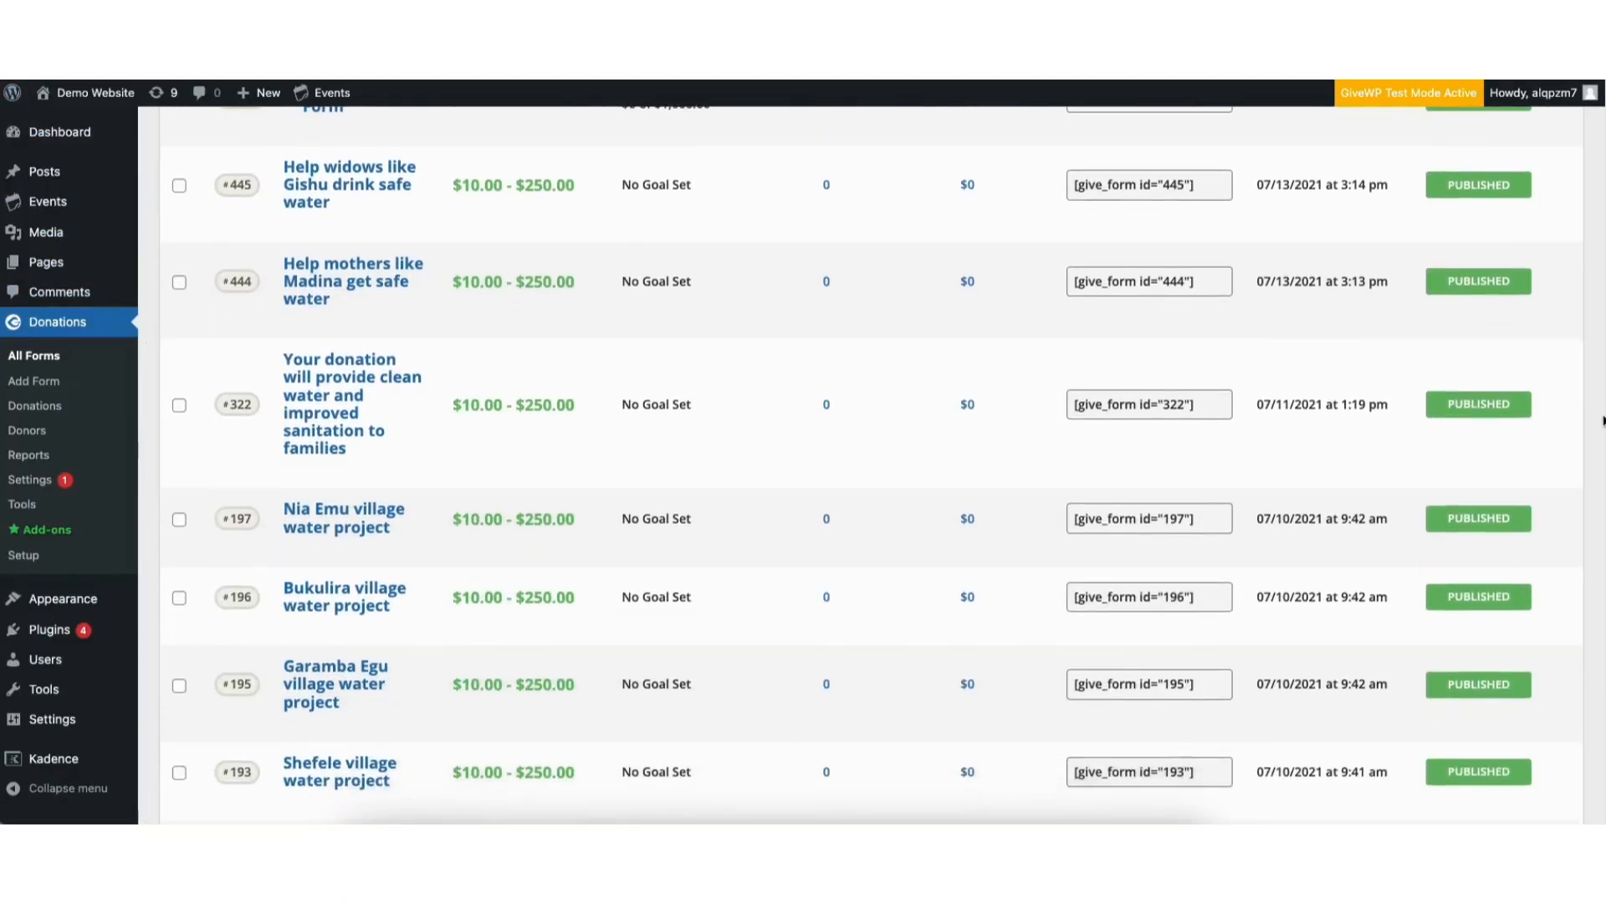
scroll(1603, 421, "down", 3)
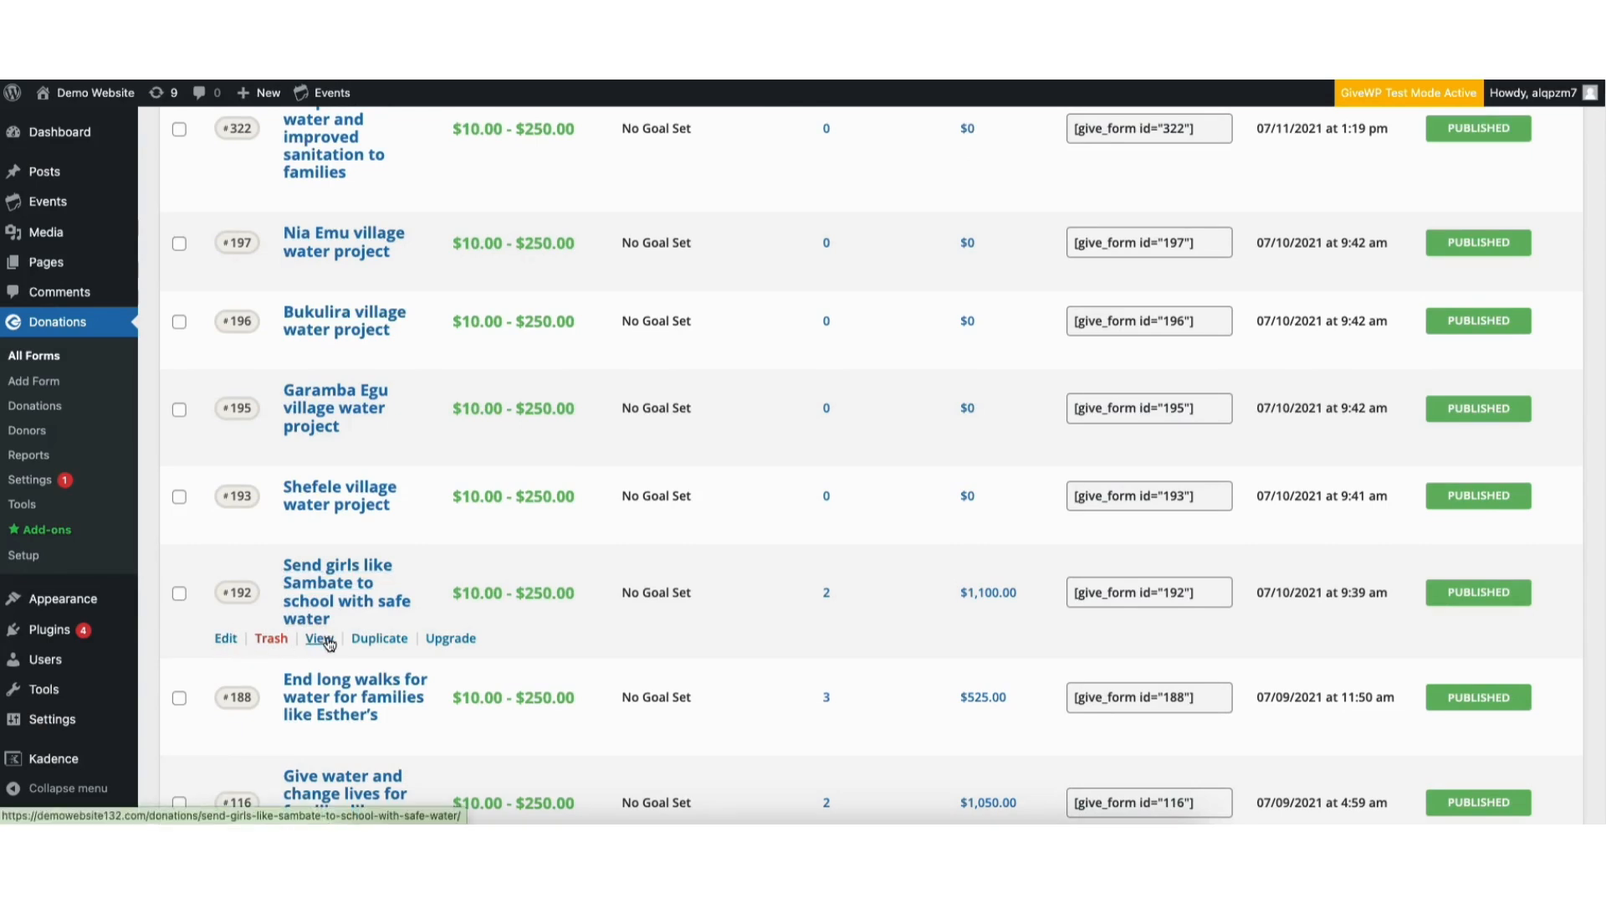
left_click(327, 639)
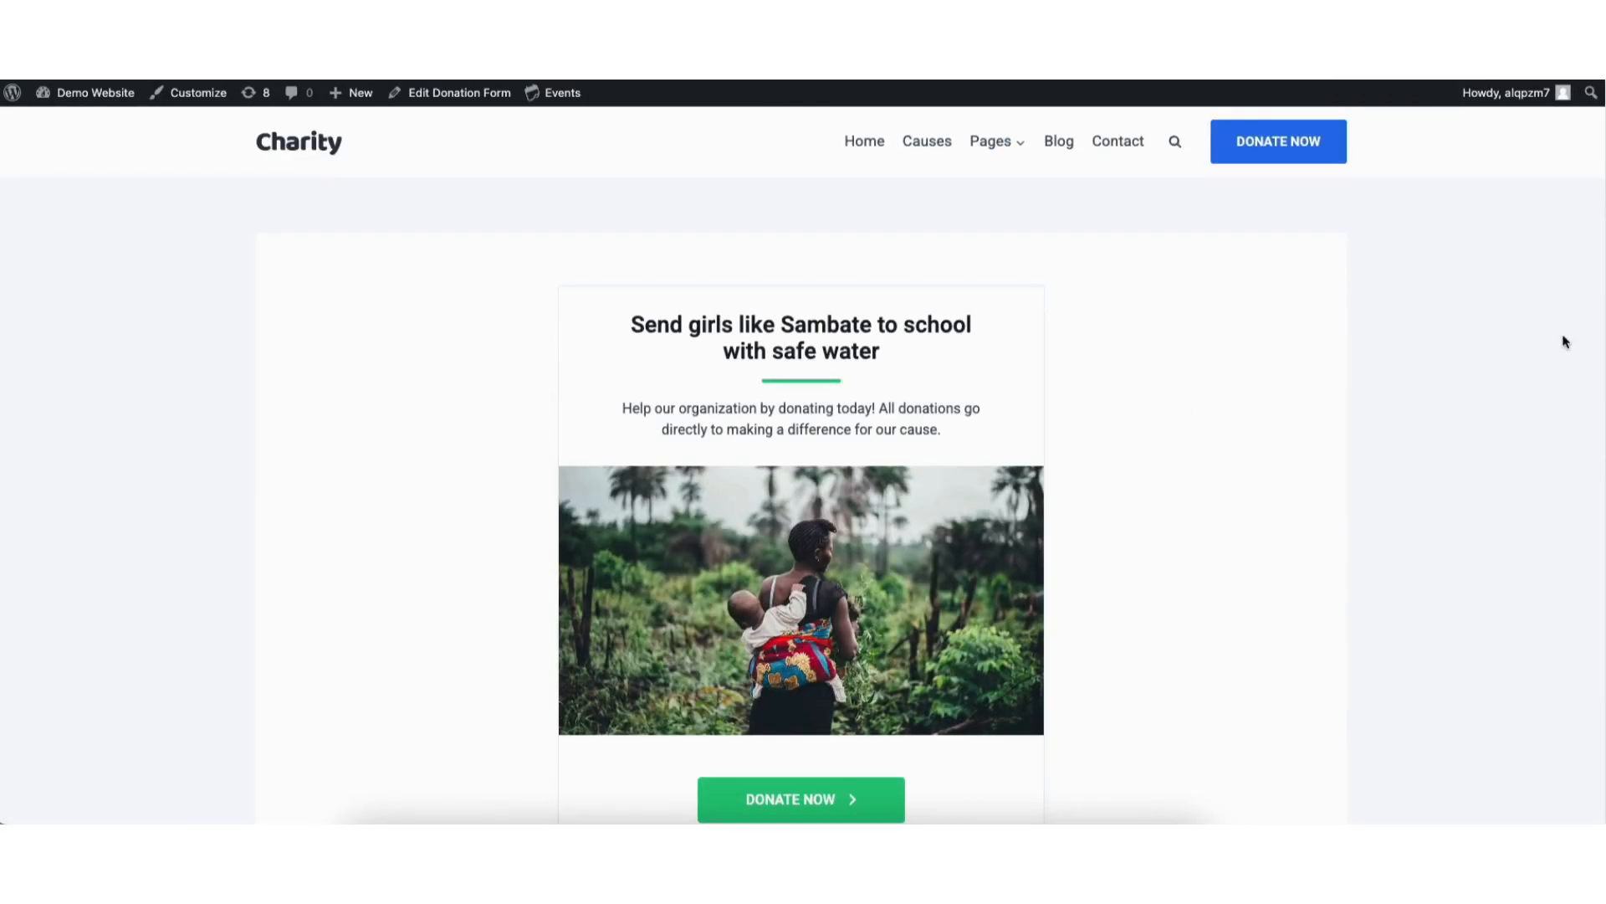
scroll(802, 464, "down", 2)
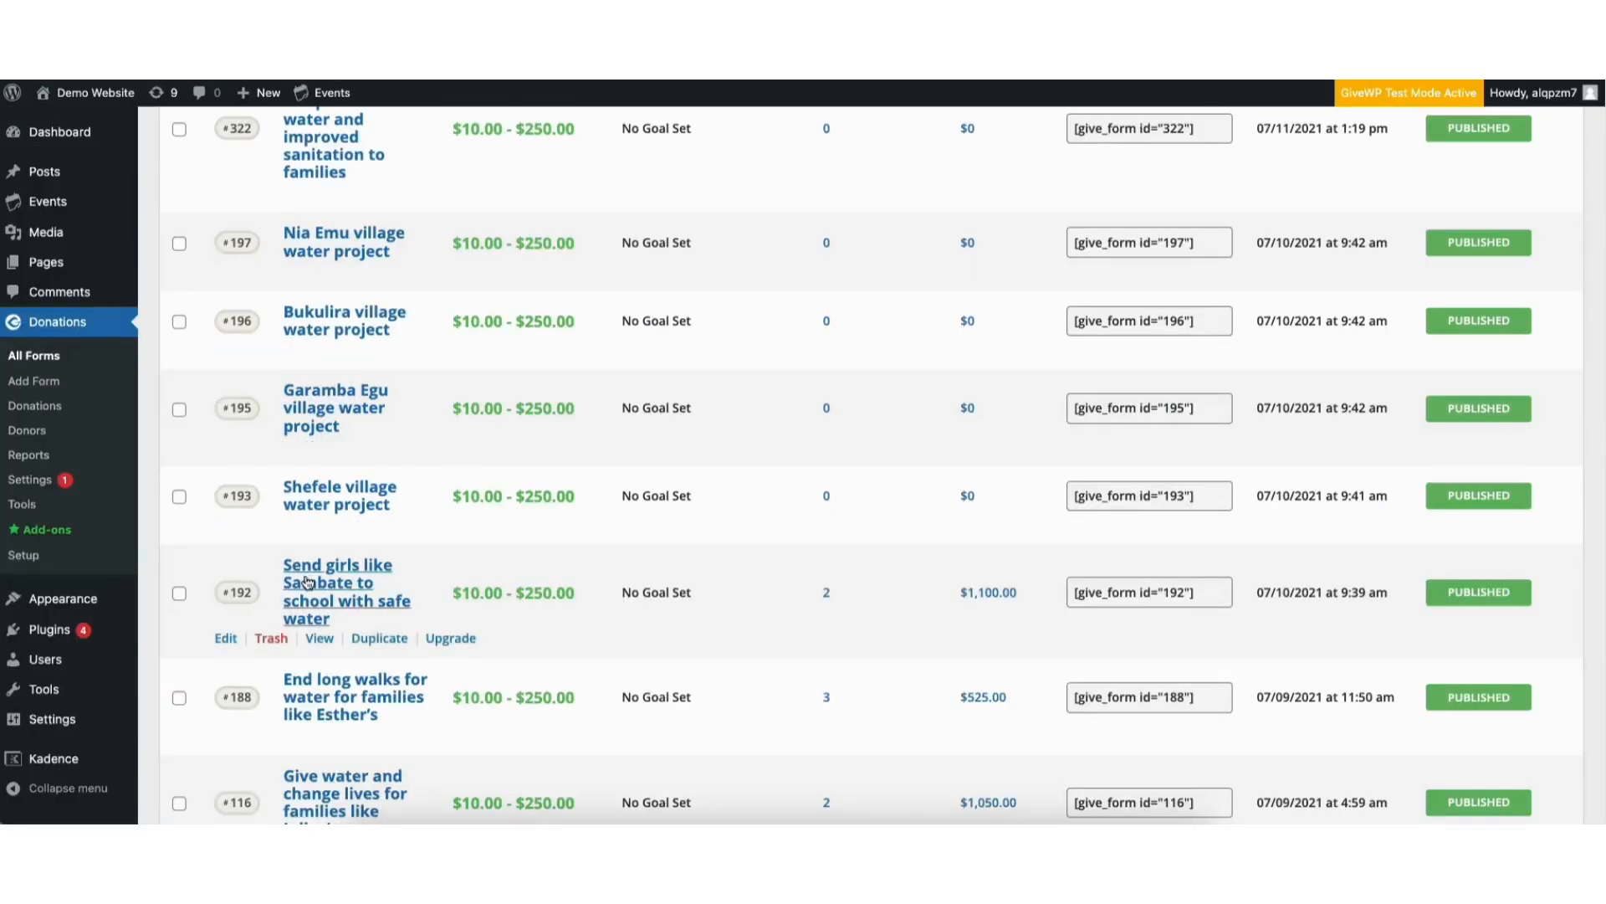
Open form 192 for editing, review its form options and preview the page
left_click(226, 640)
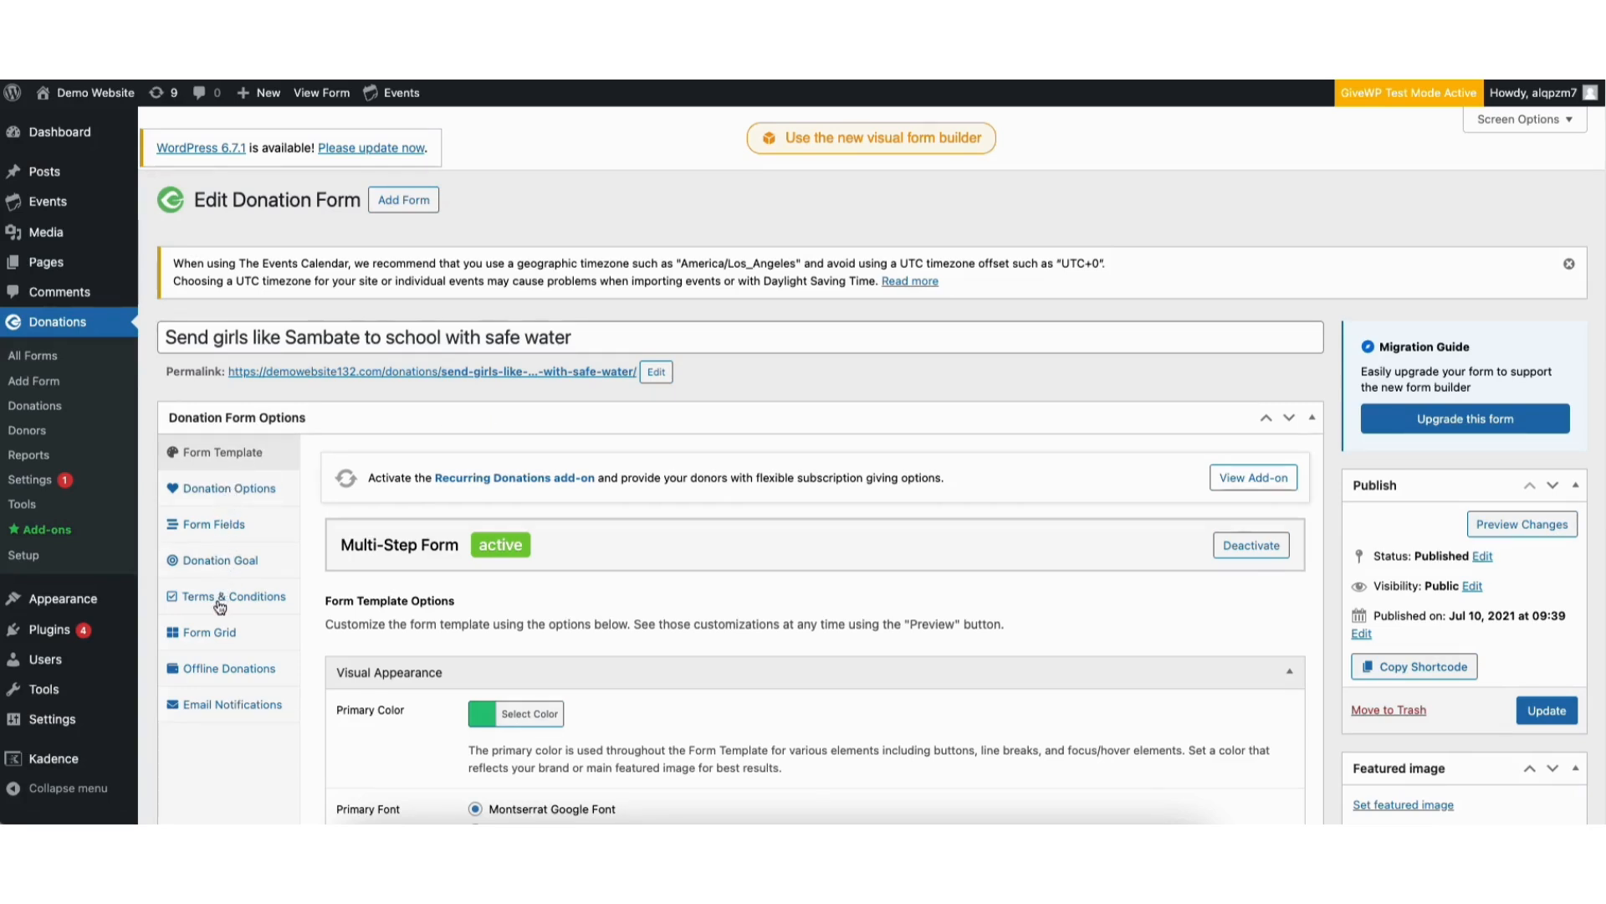
mouse_move(213, 701)
left_click(1515, 525)
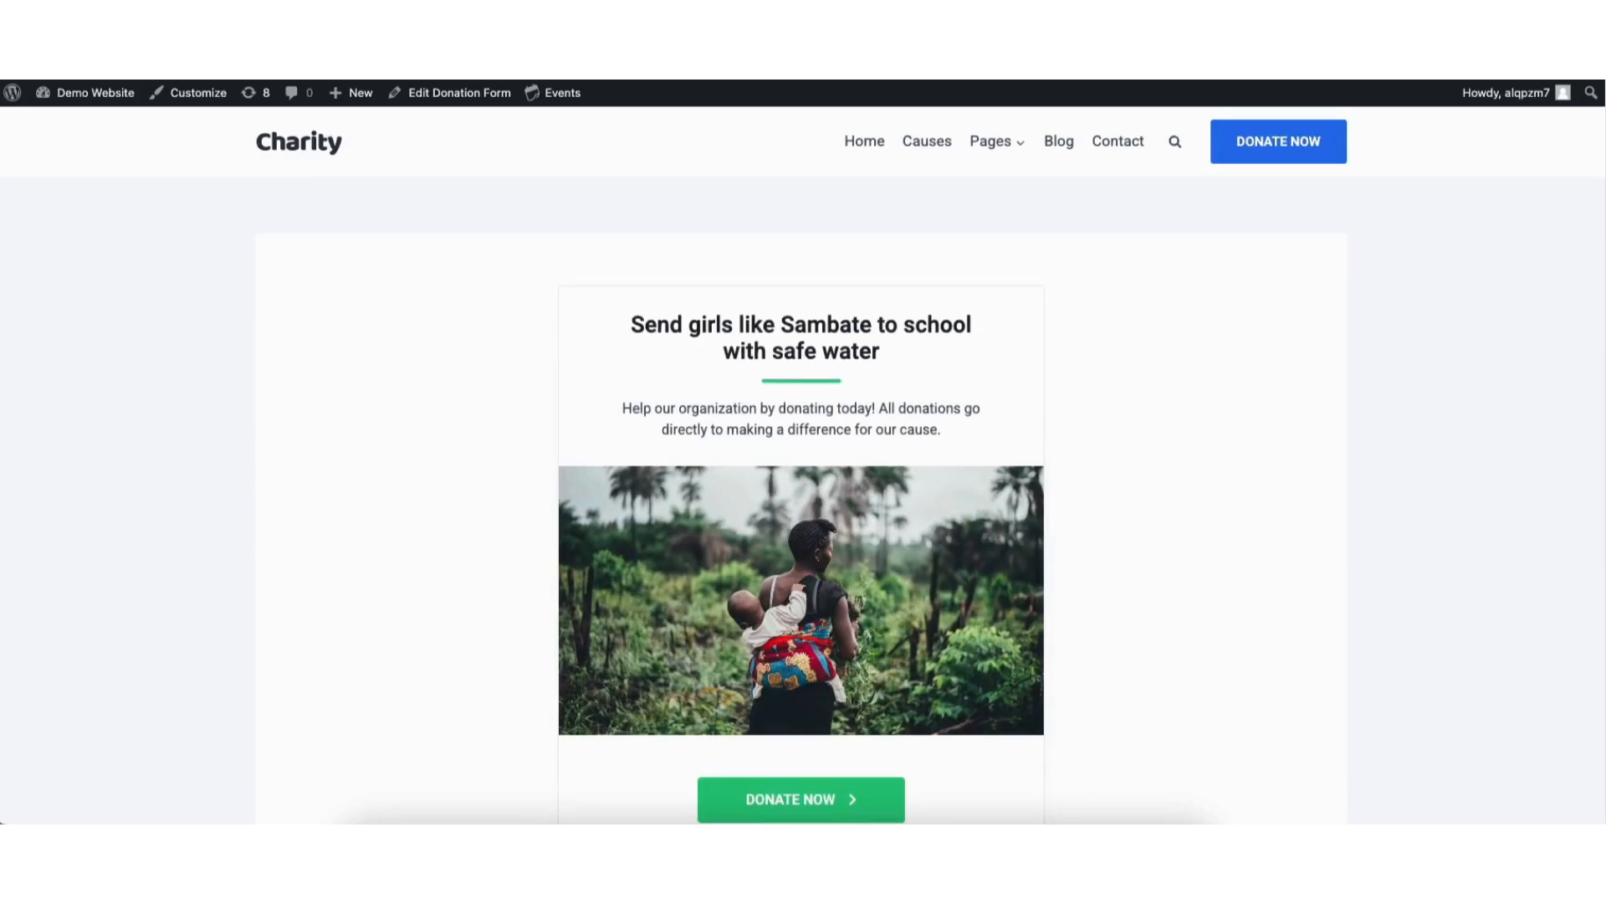
scroll(801, 452, "down", 2)
scroll(1382, 175, "up", 2)
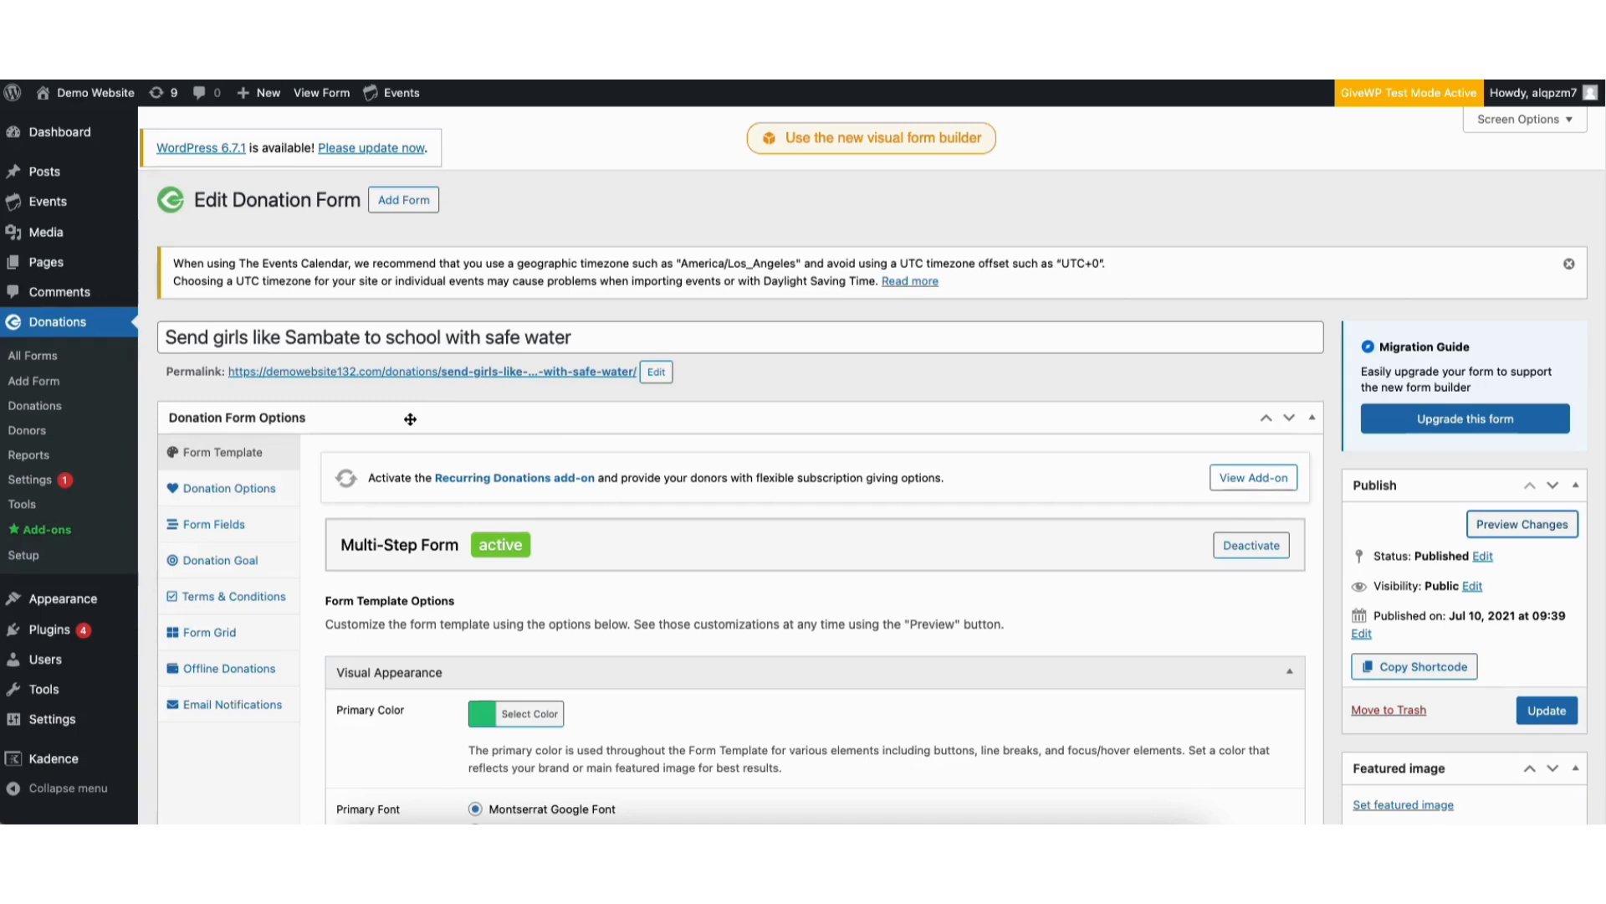
Open the general donation settings and set the Success Page to Donation Confirmation
left_click(17, 481)
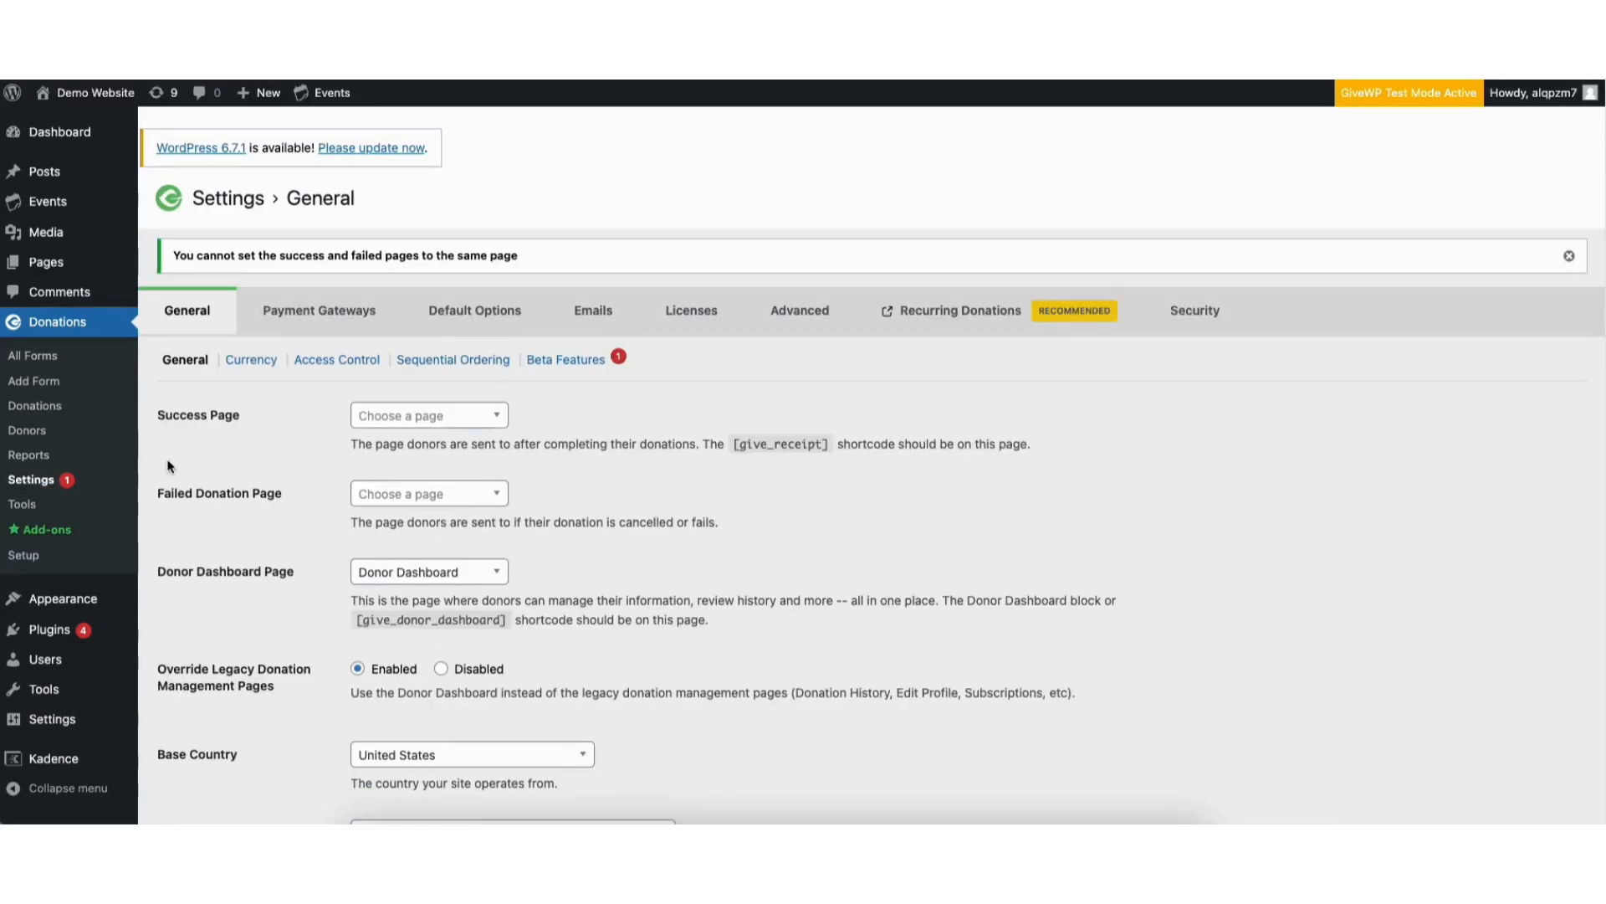
left_click(418, 420)
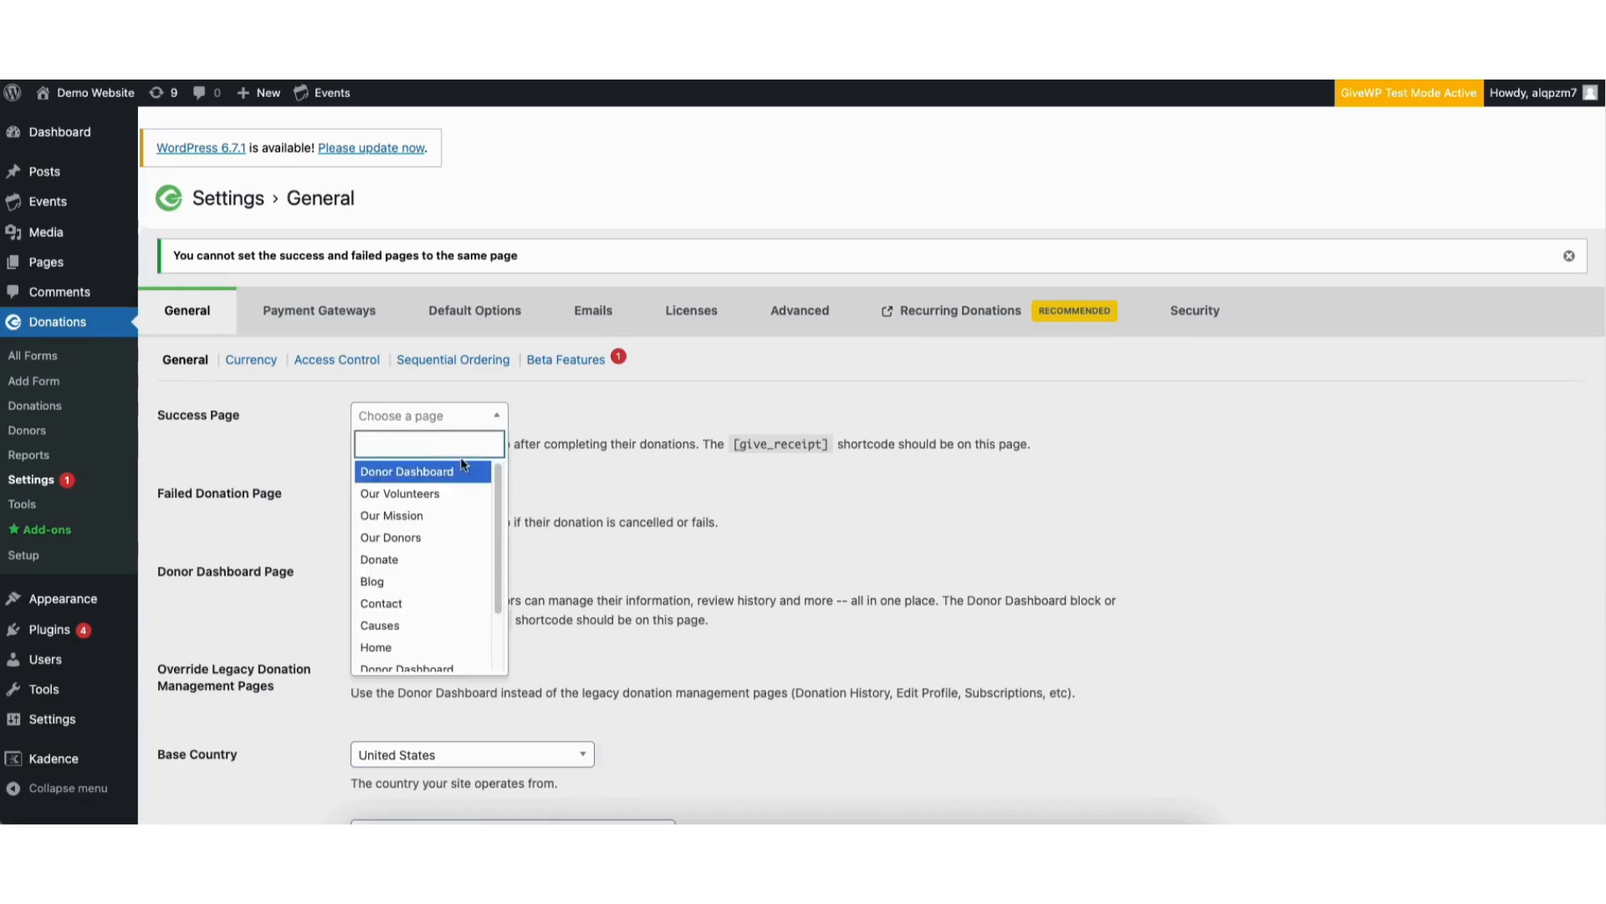
left_click_drag(502, 524, 510, 584)
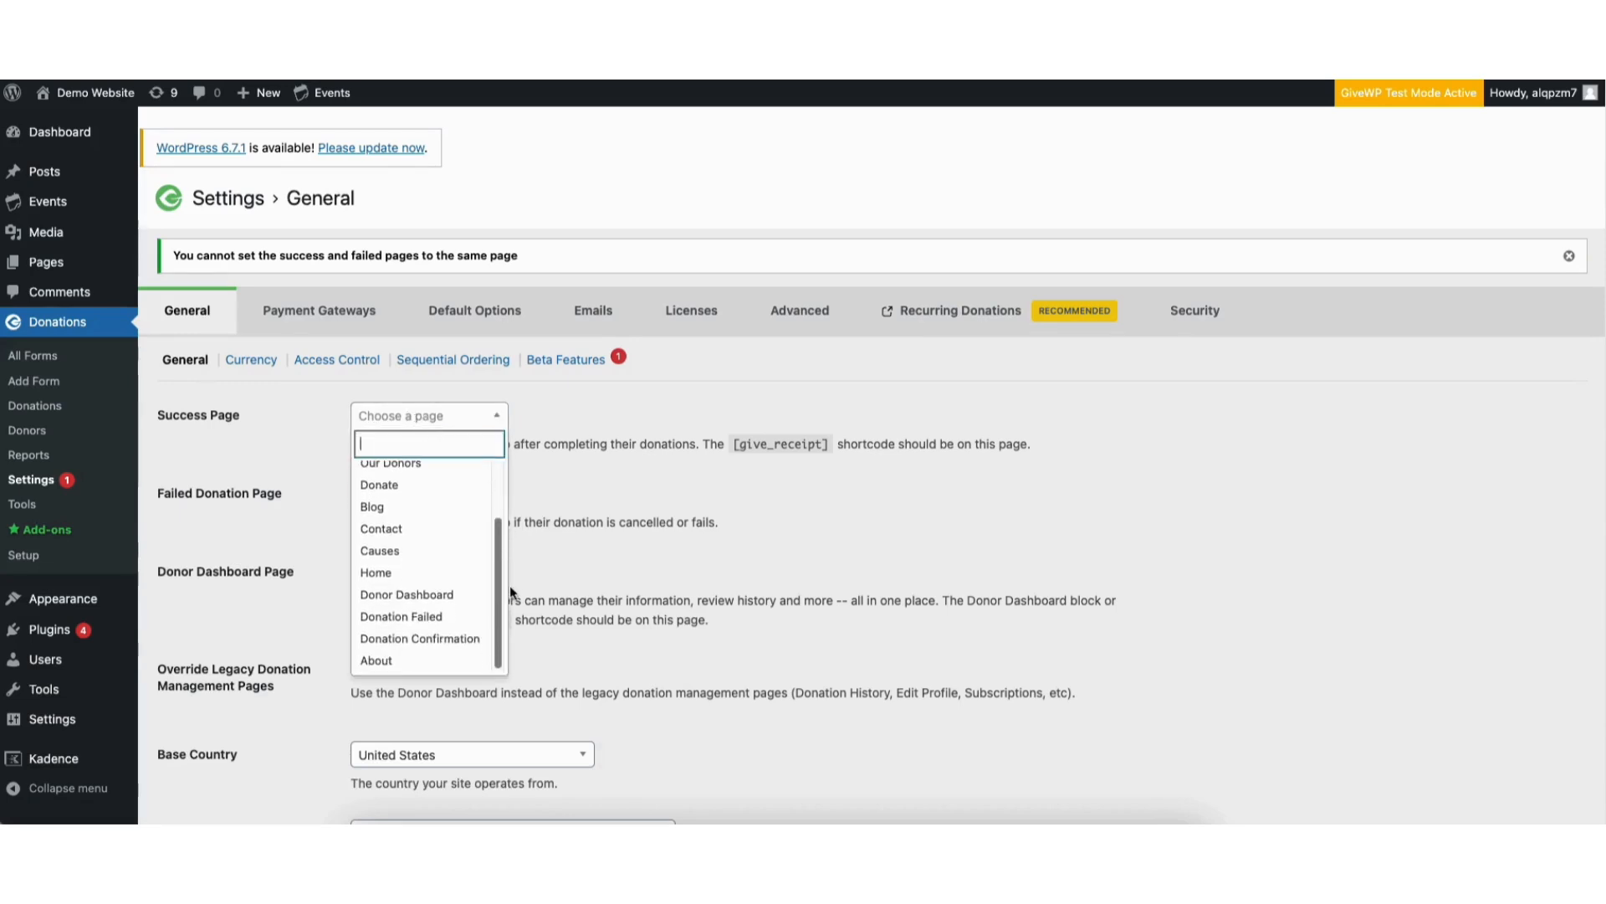
left_click(439, 640)
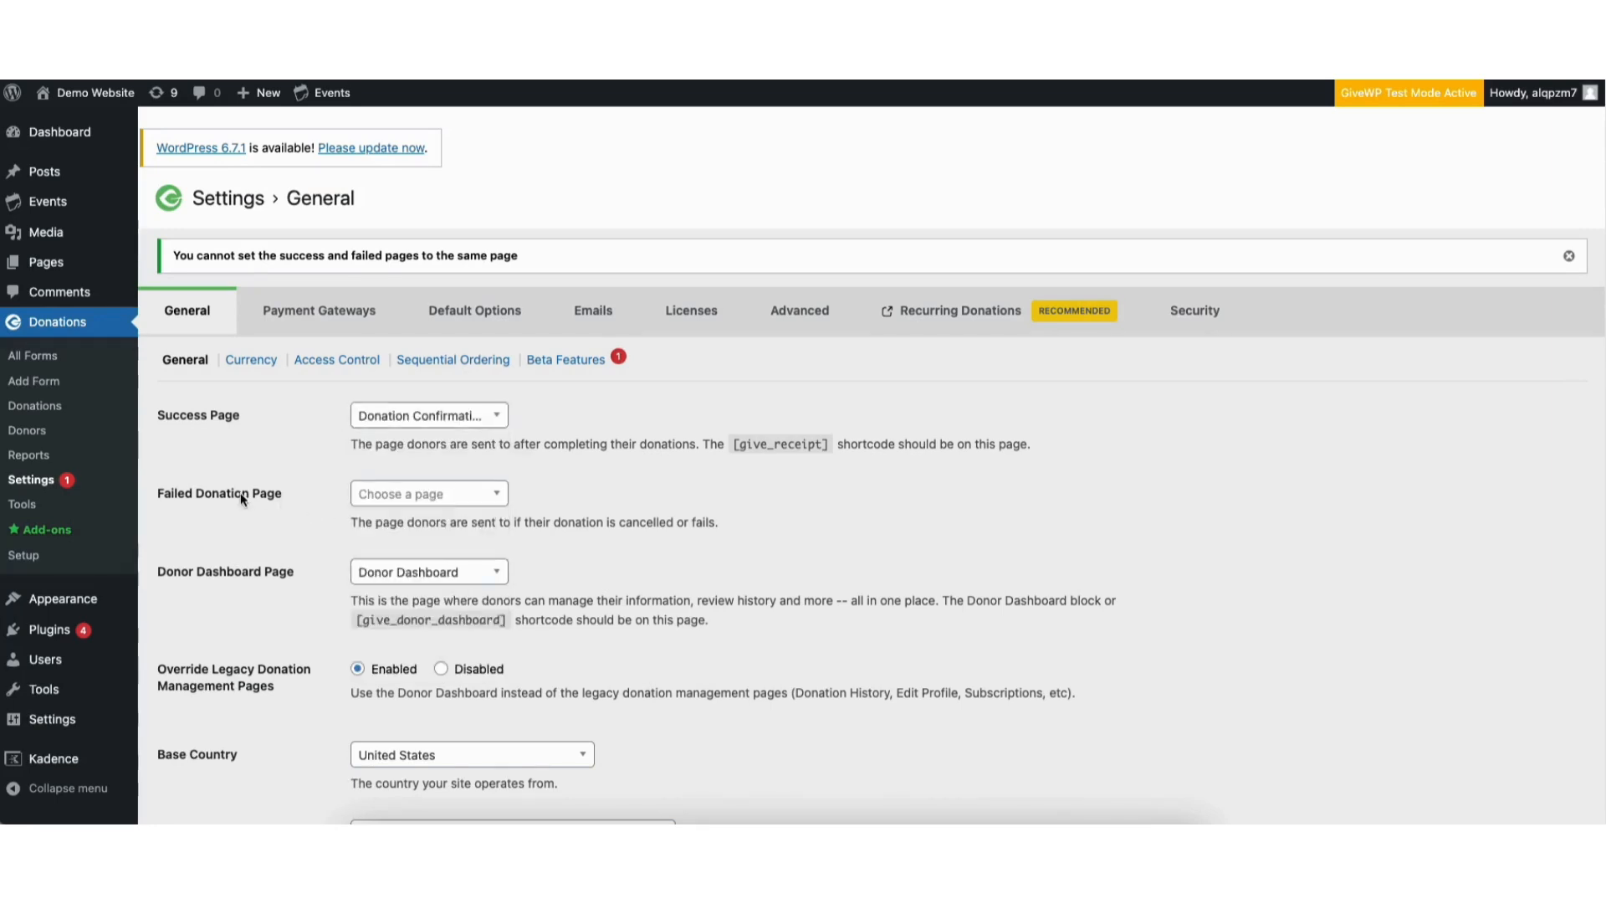
Set the Failed Donation Page to Donation Failed in the general donation settings
left_click(418, 496)
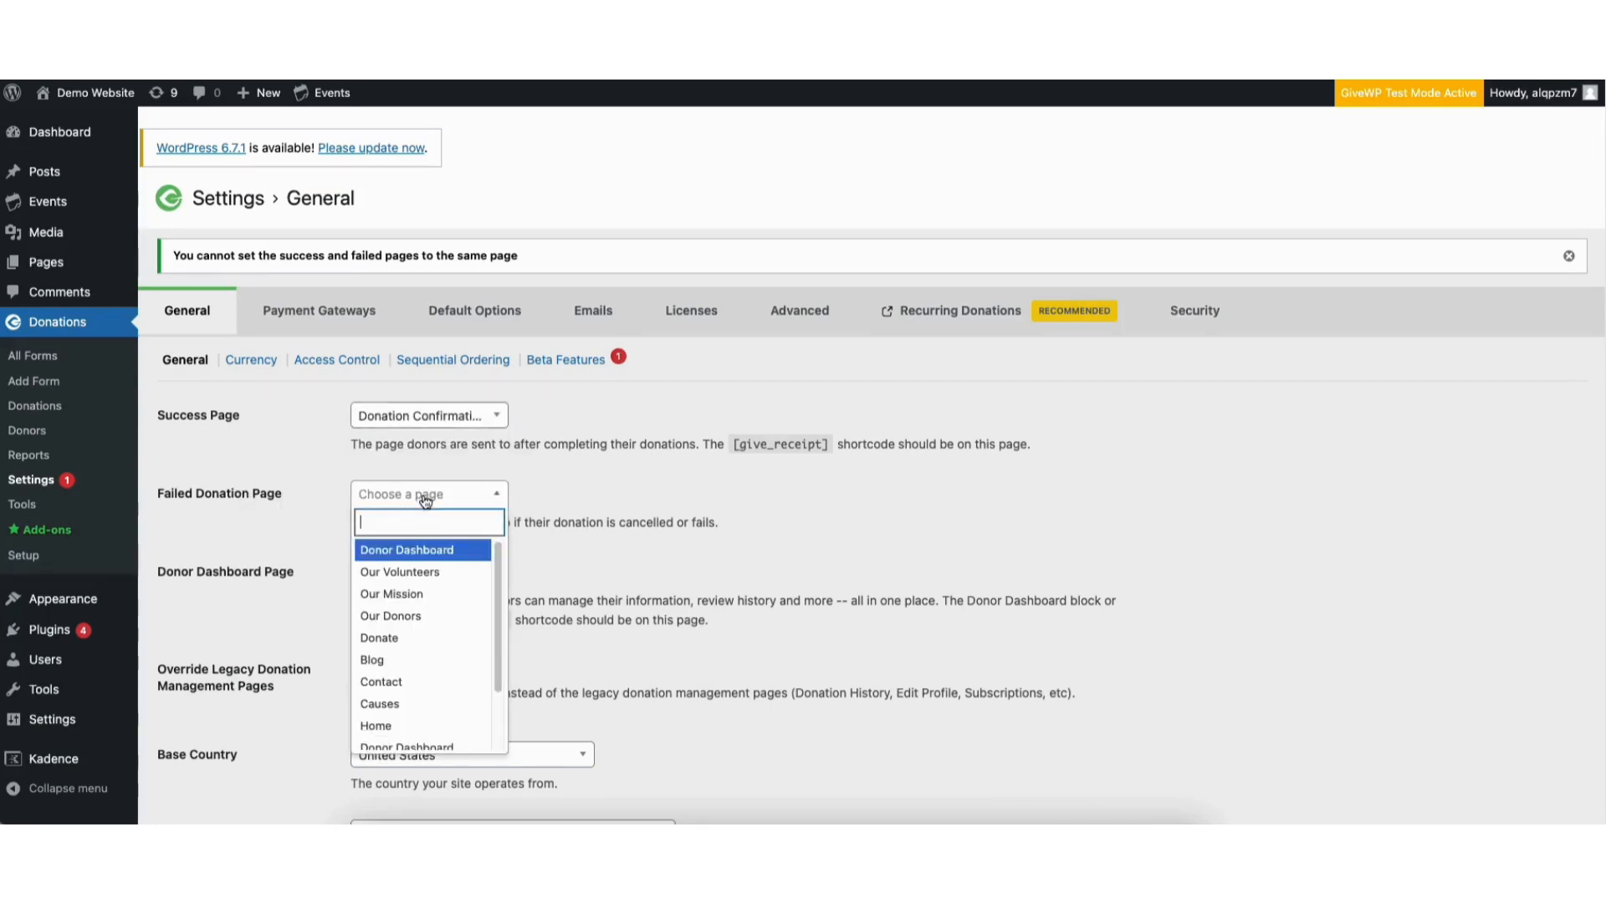
left_click_drag(498, 584, 500, 646)
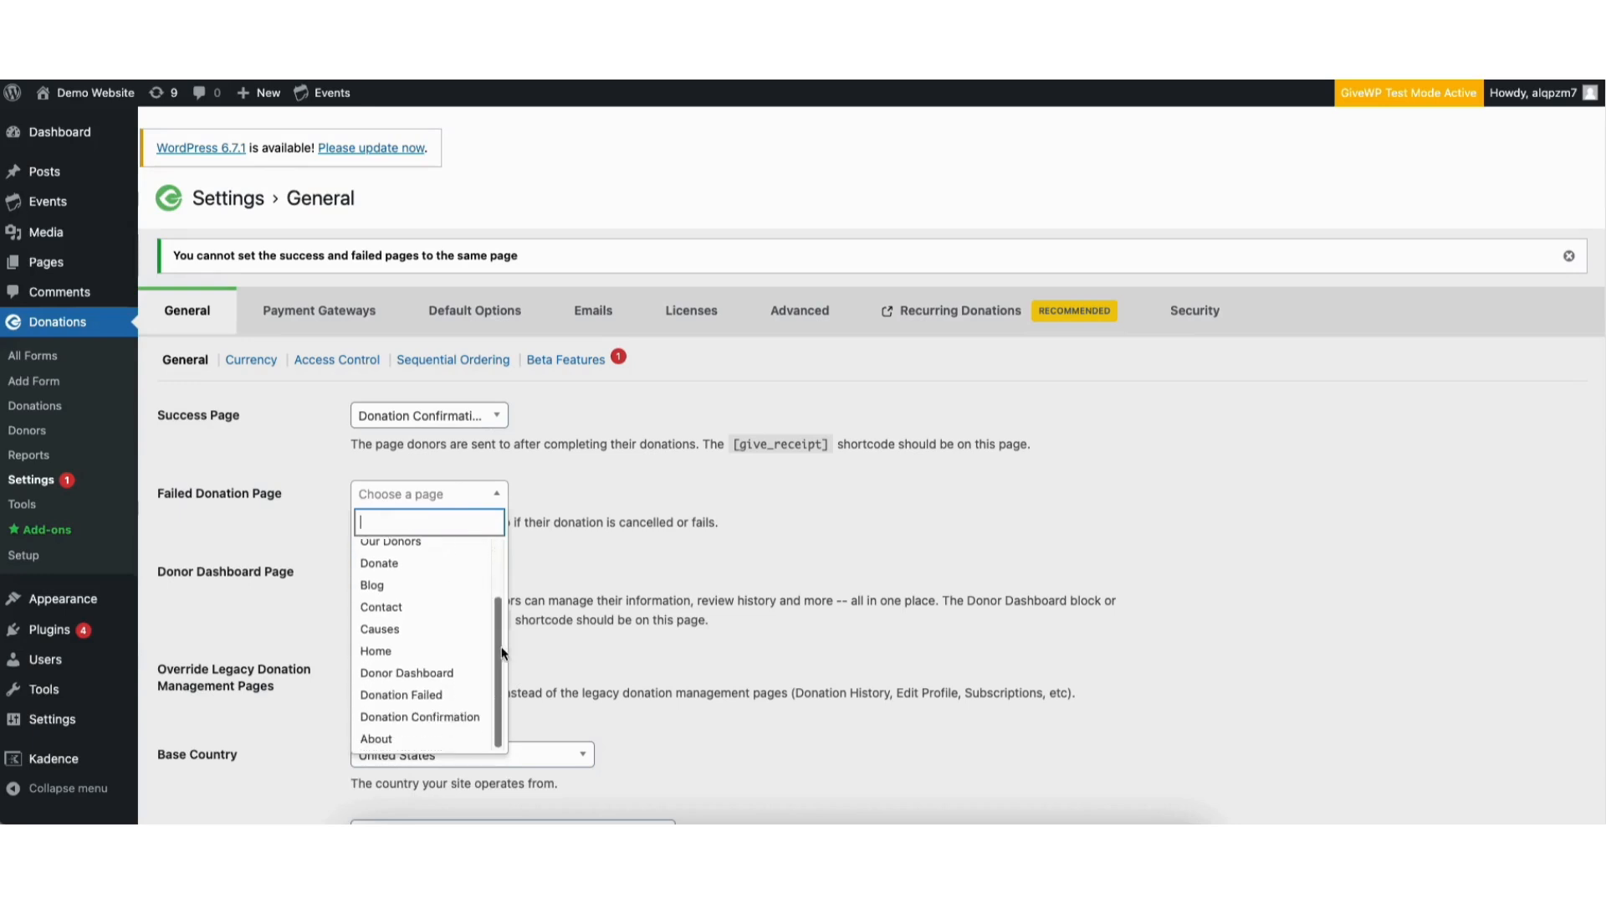
left_click(443, 692)
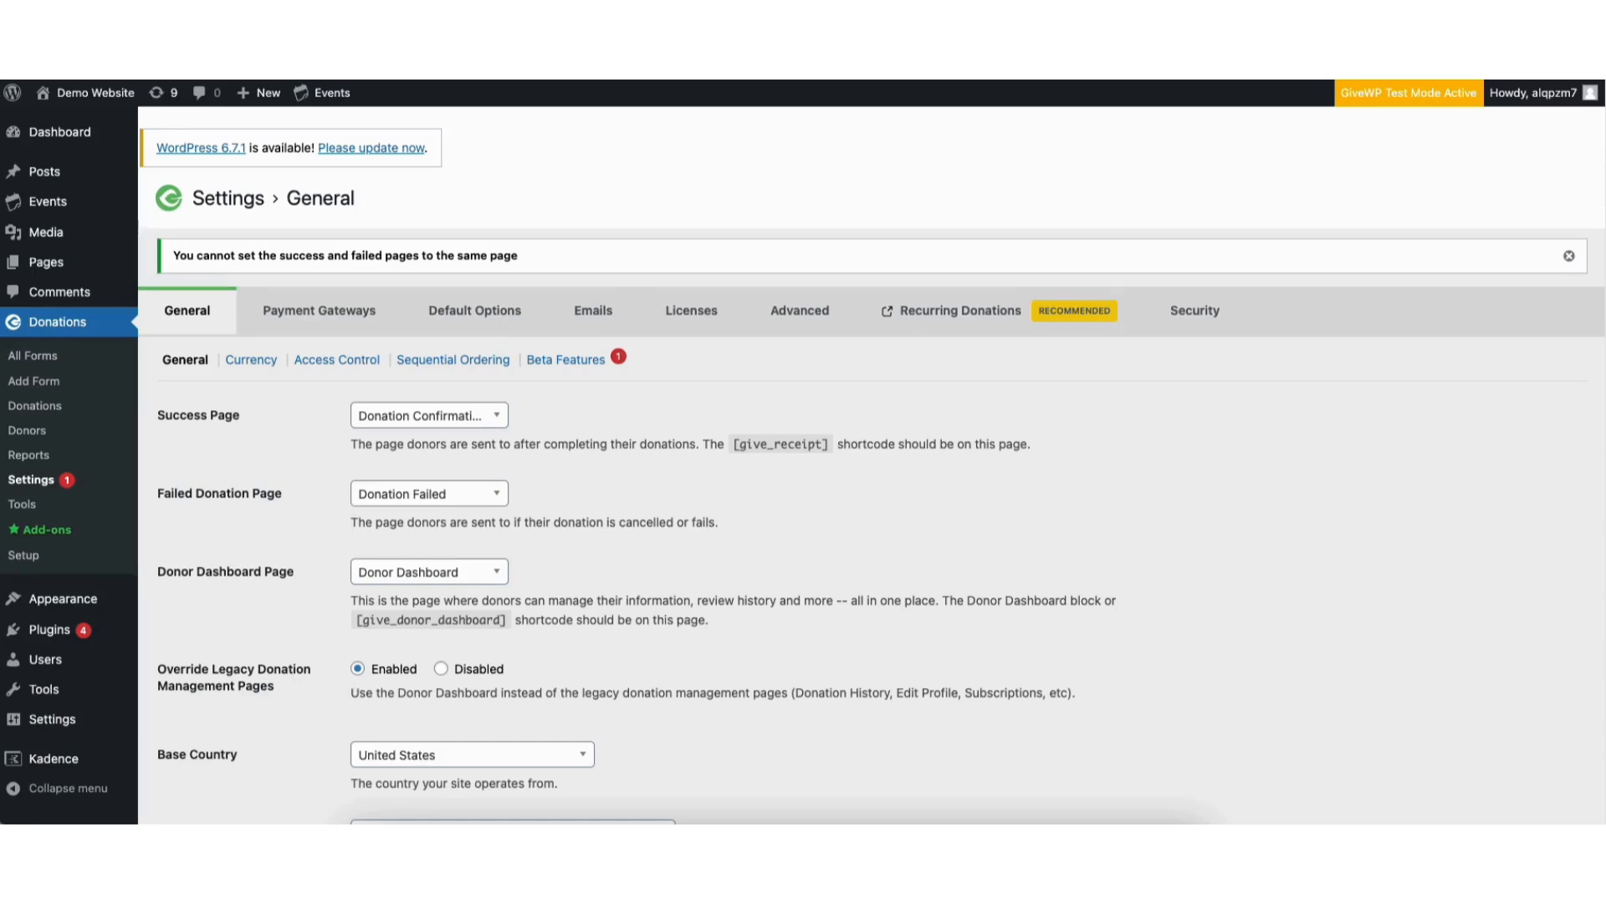
scroll(454, 546, "down", 3)
Review the Currency, Access Control and Sequential Ordering sections of the general donation settings
left_click(251, 370)
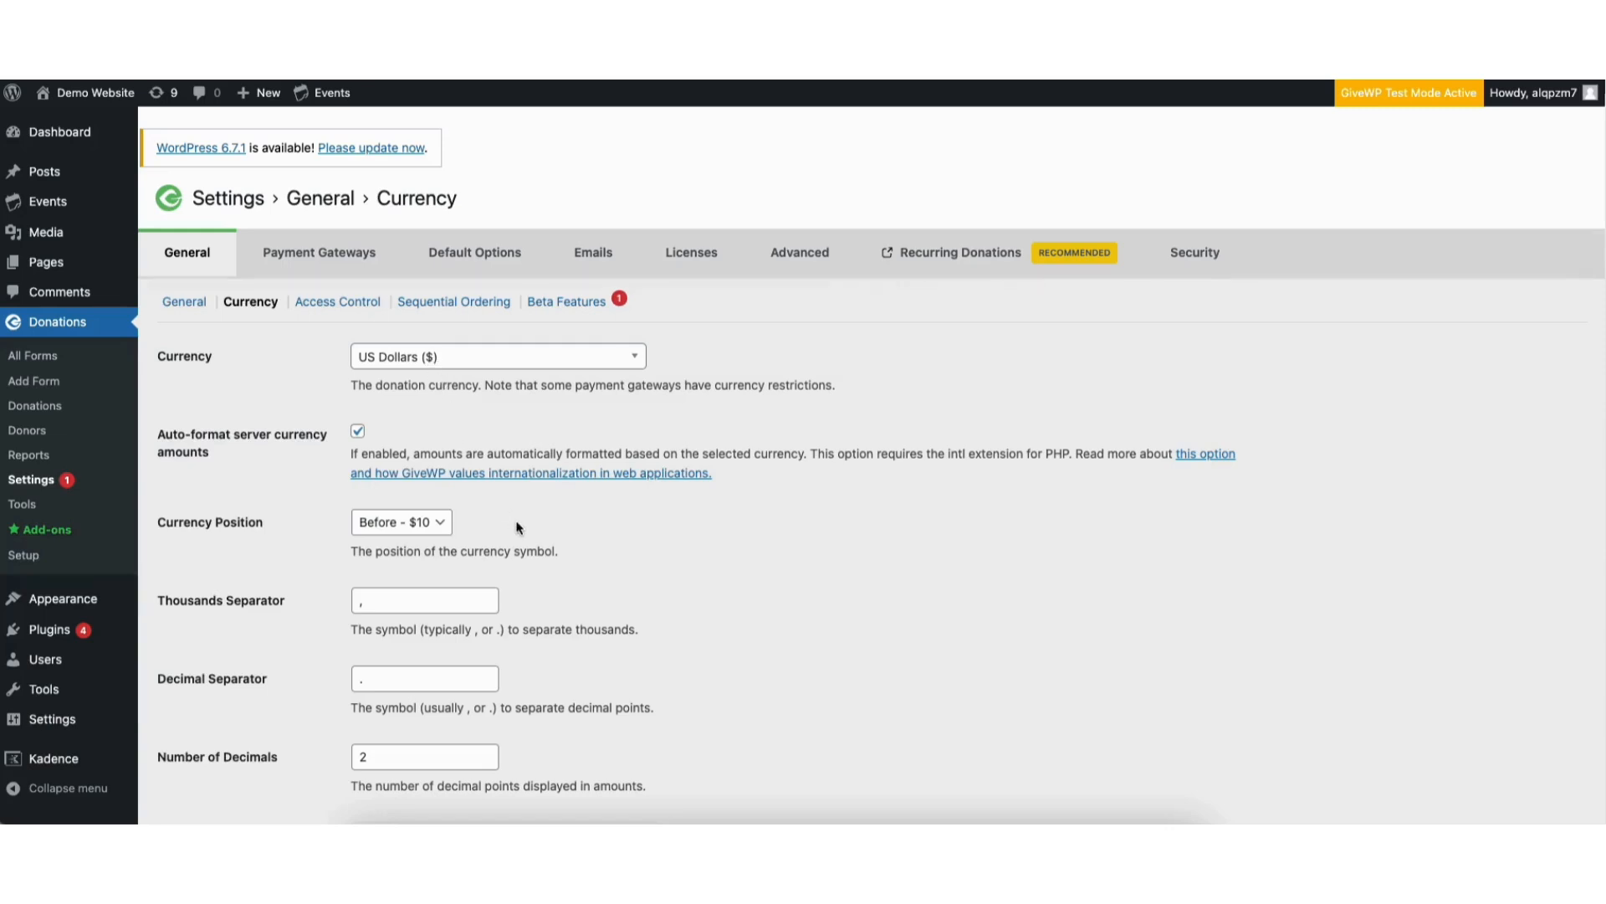
left_click(322, 306)
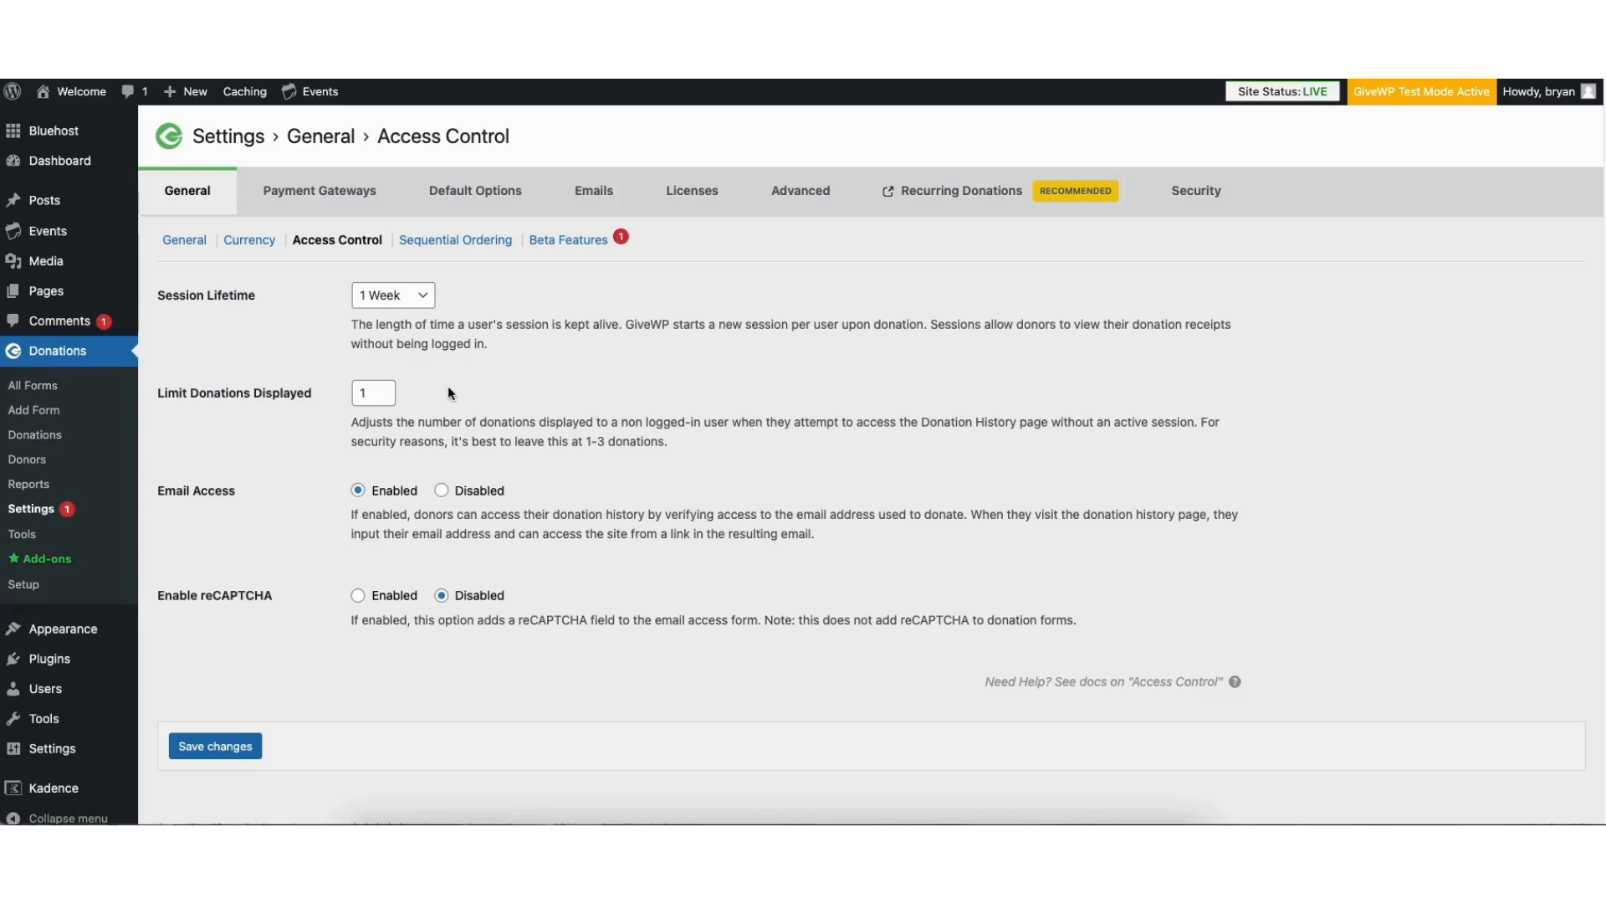
left_click(454, 241)
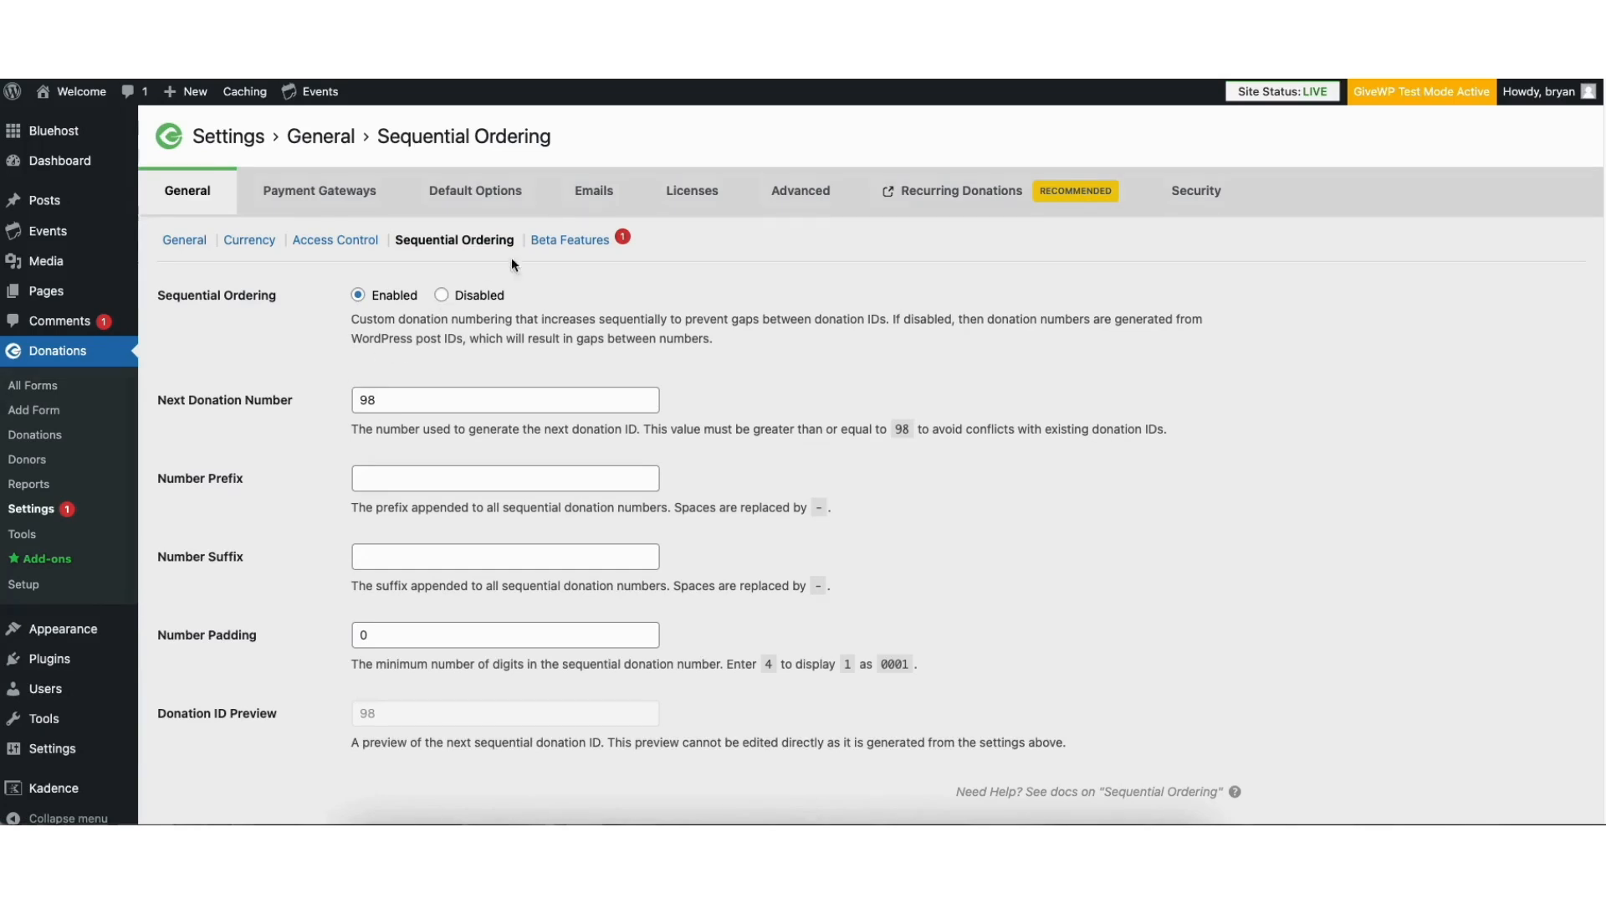
Open the Donation Receipt email from the donor emails and review its subject, header, message and template tags
left_click(597, 196)
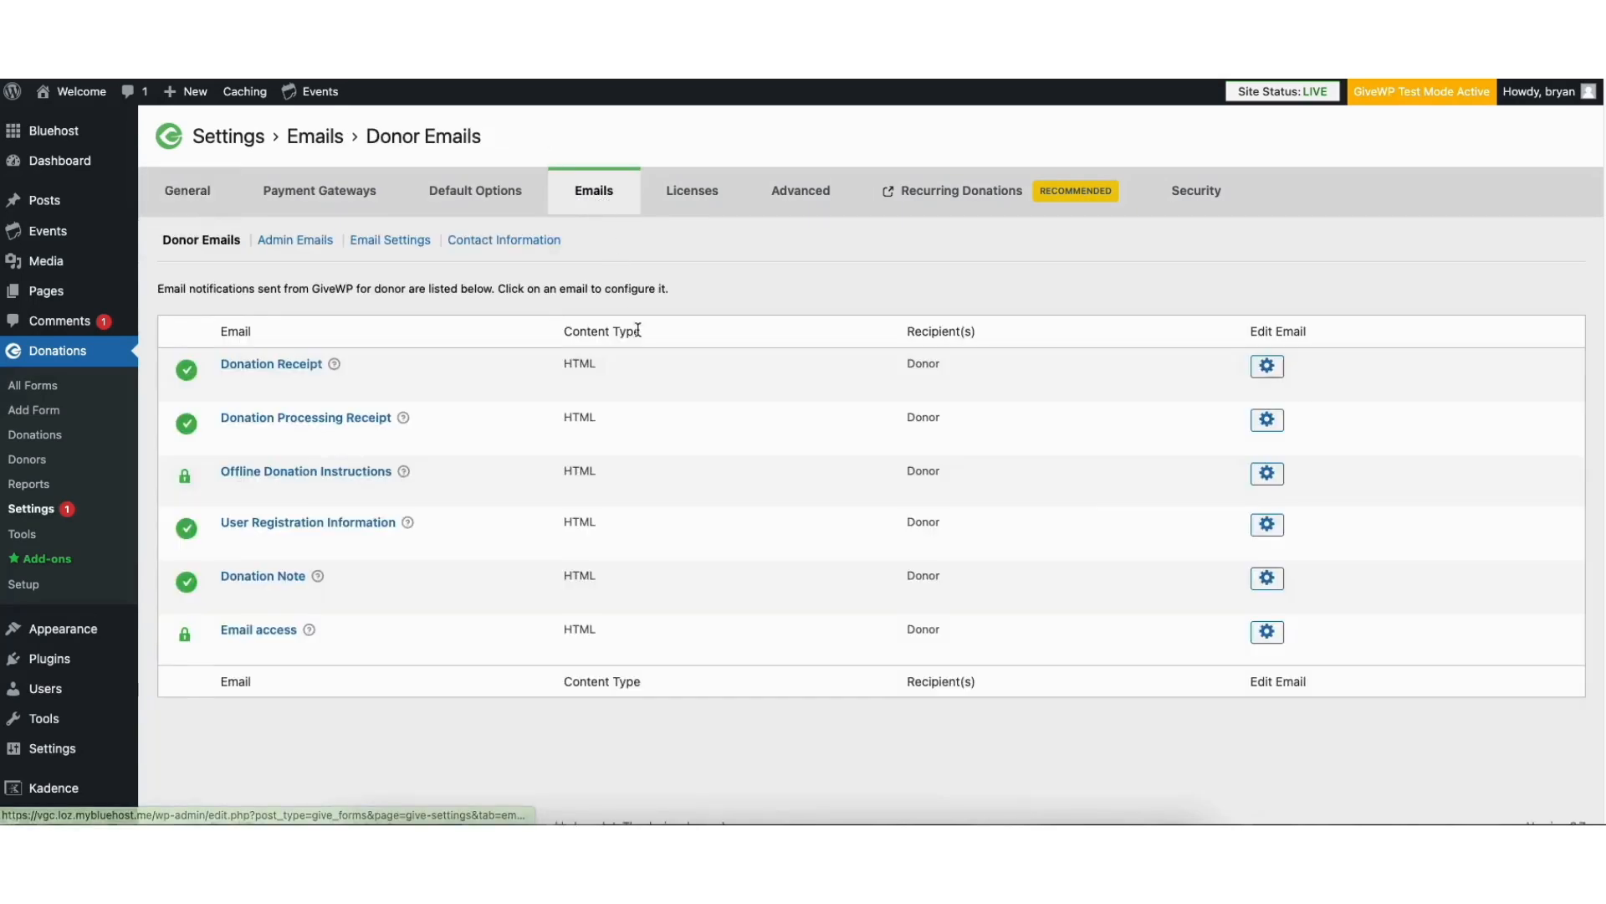
left_click(278, 242)
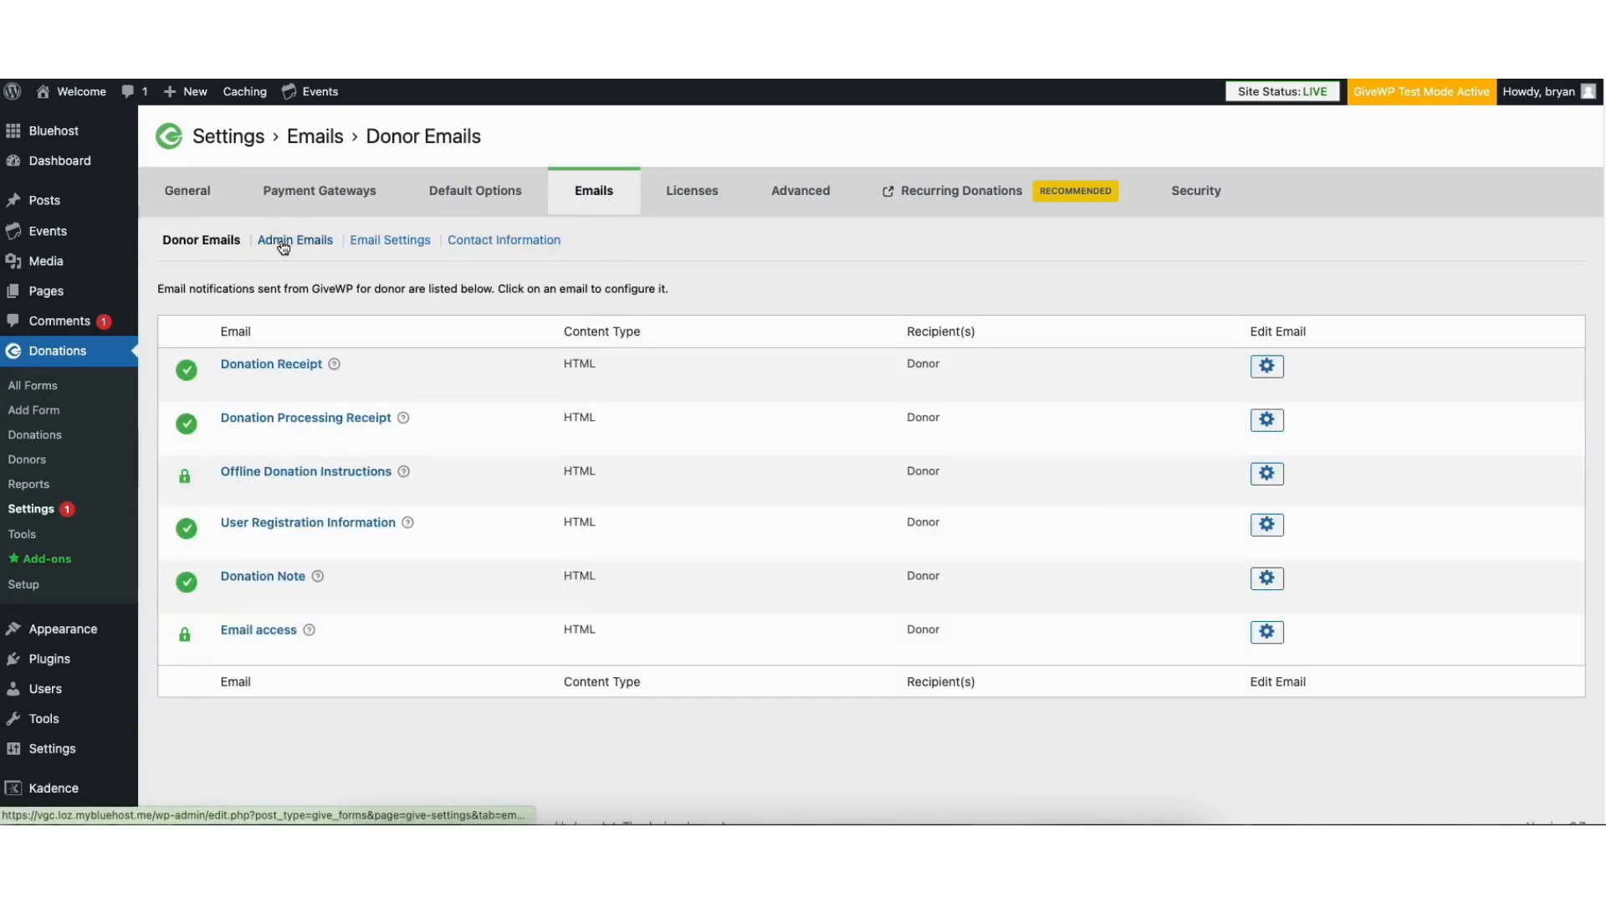
left_click(201, 243)
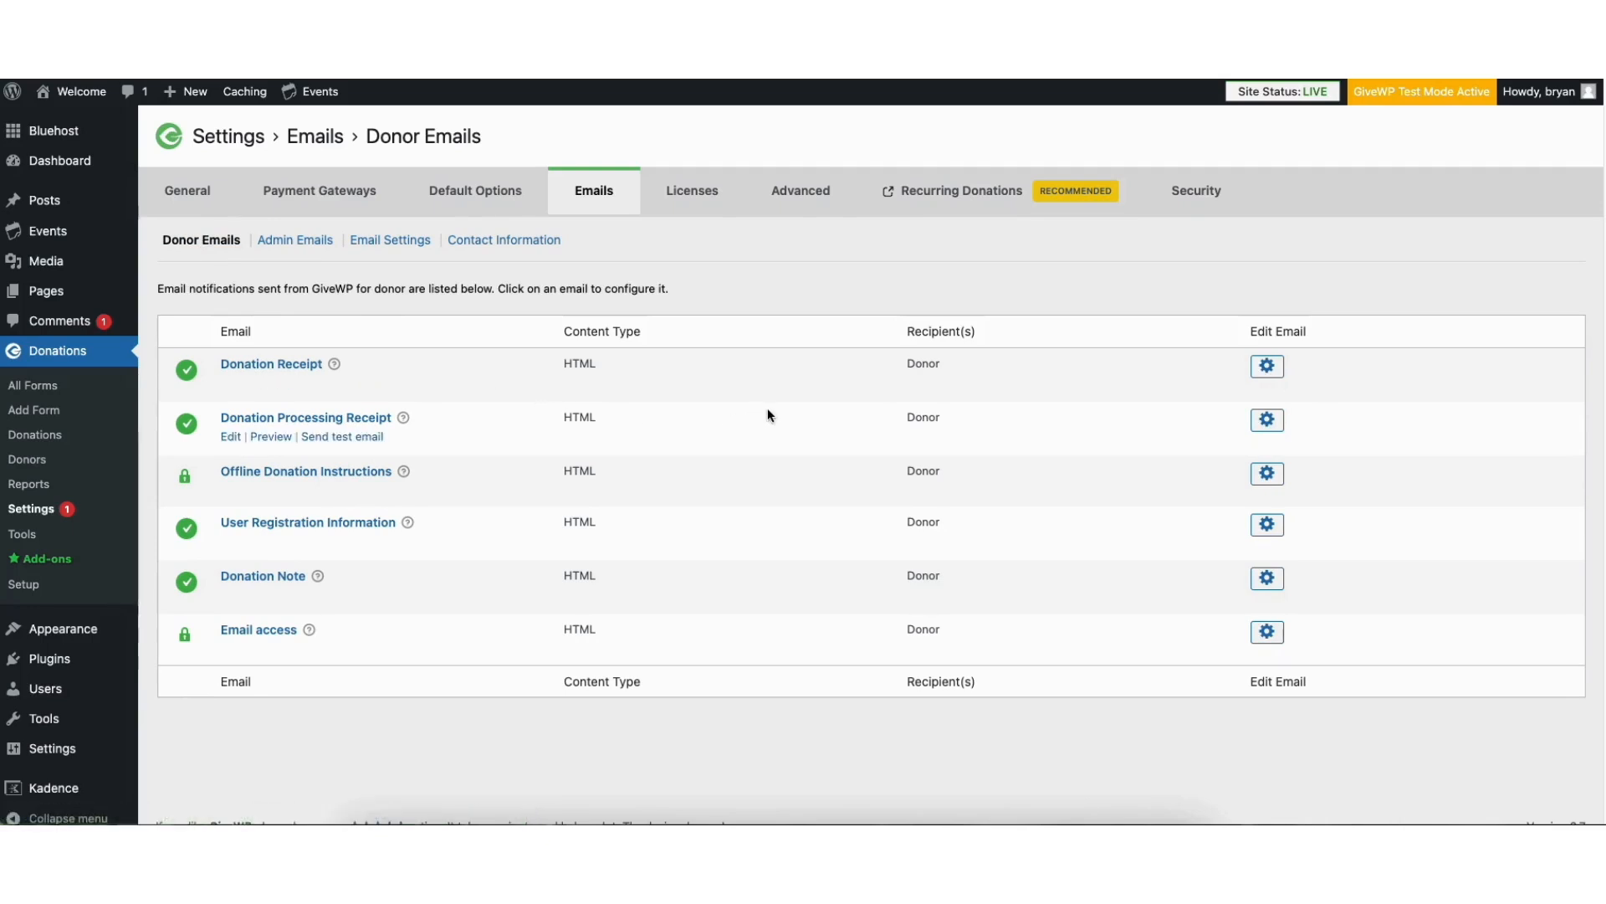
left_click(1267, 367)
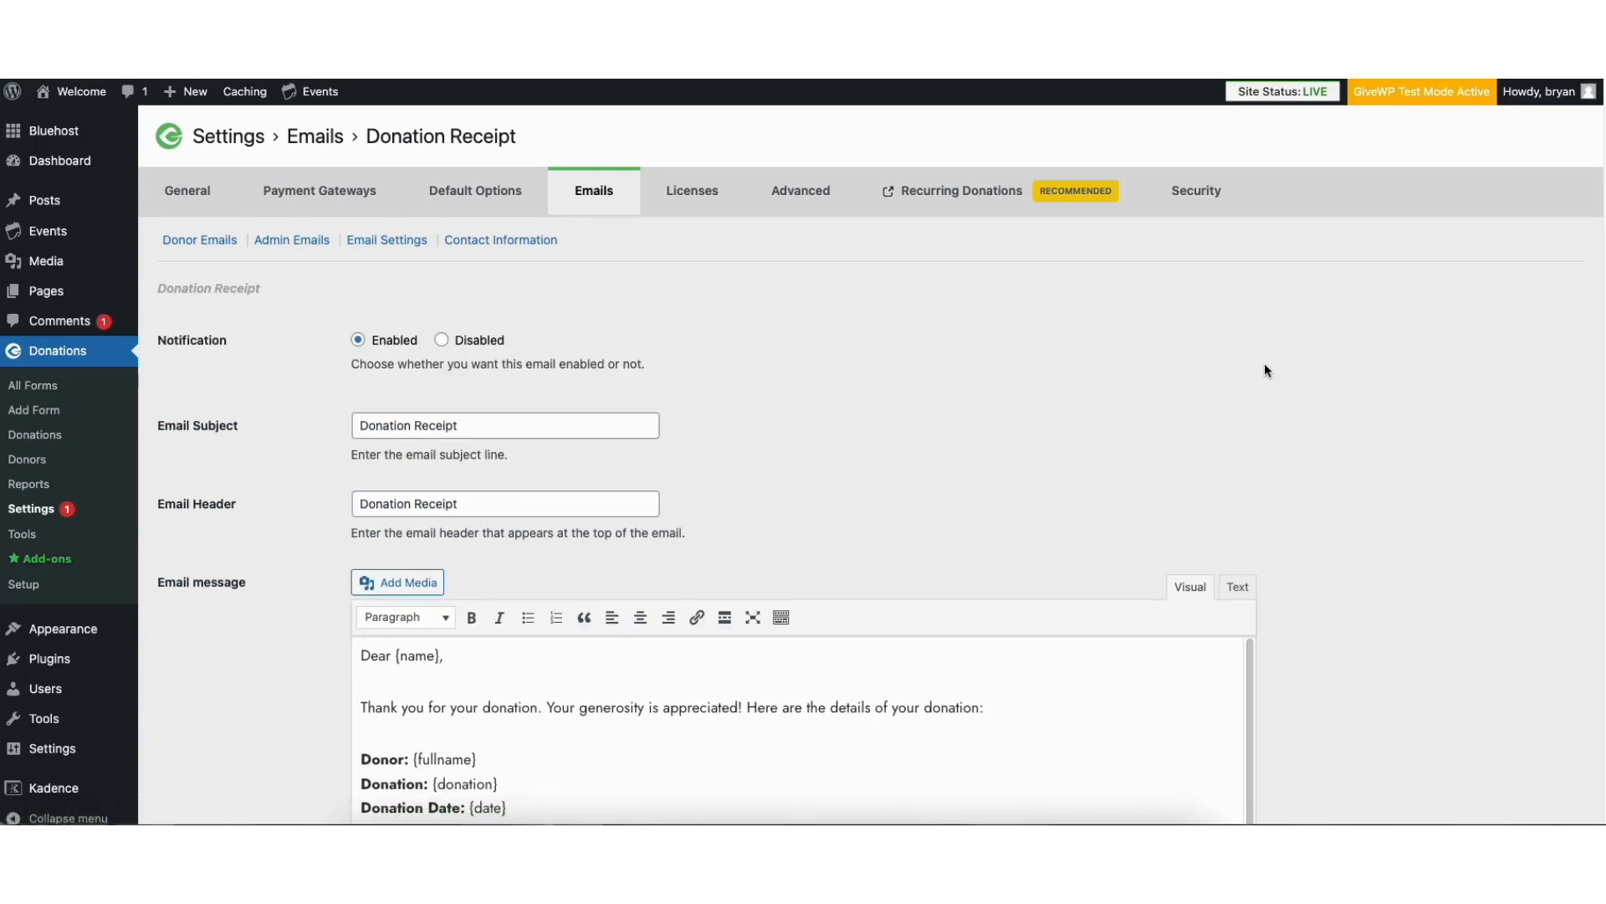
scroll(1603, 325, "down", 2)
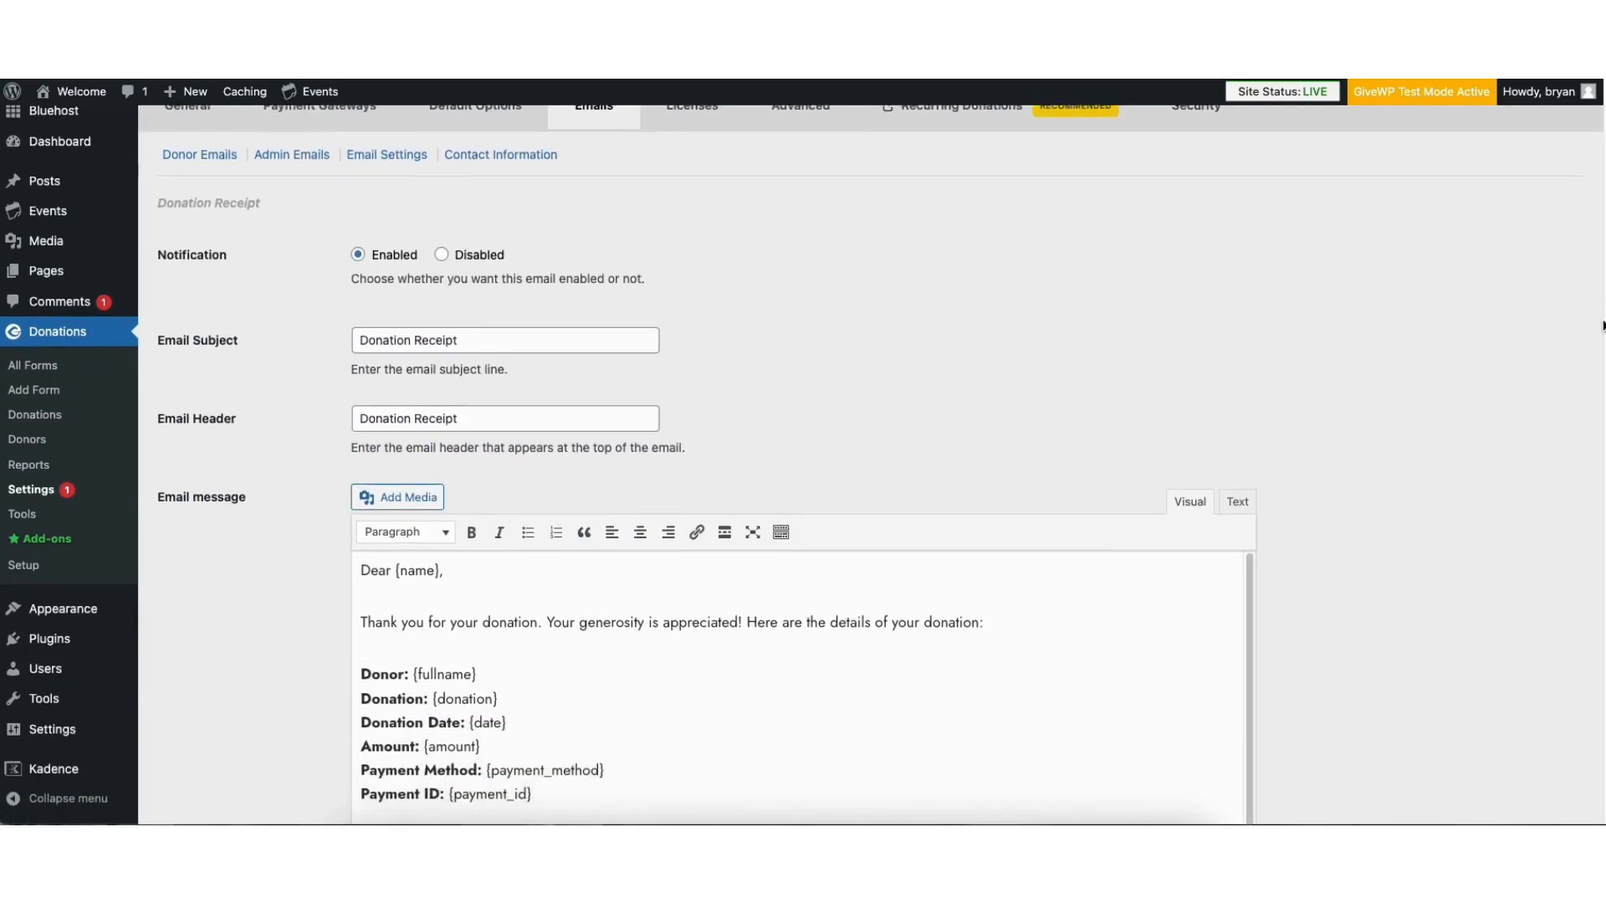
scroll(1594, 343, "down", 2)
scroll(1583, 384, "down", 3)
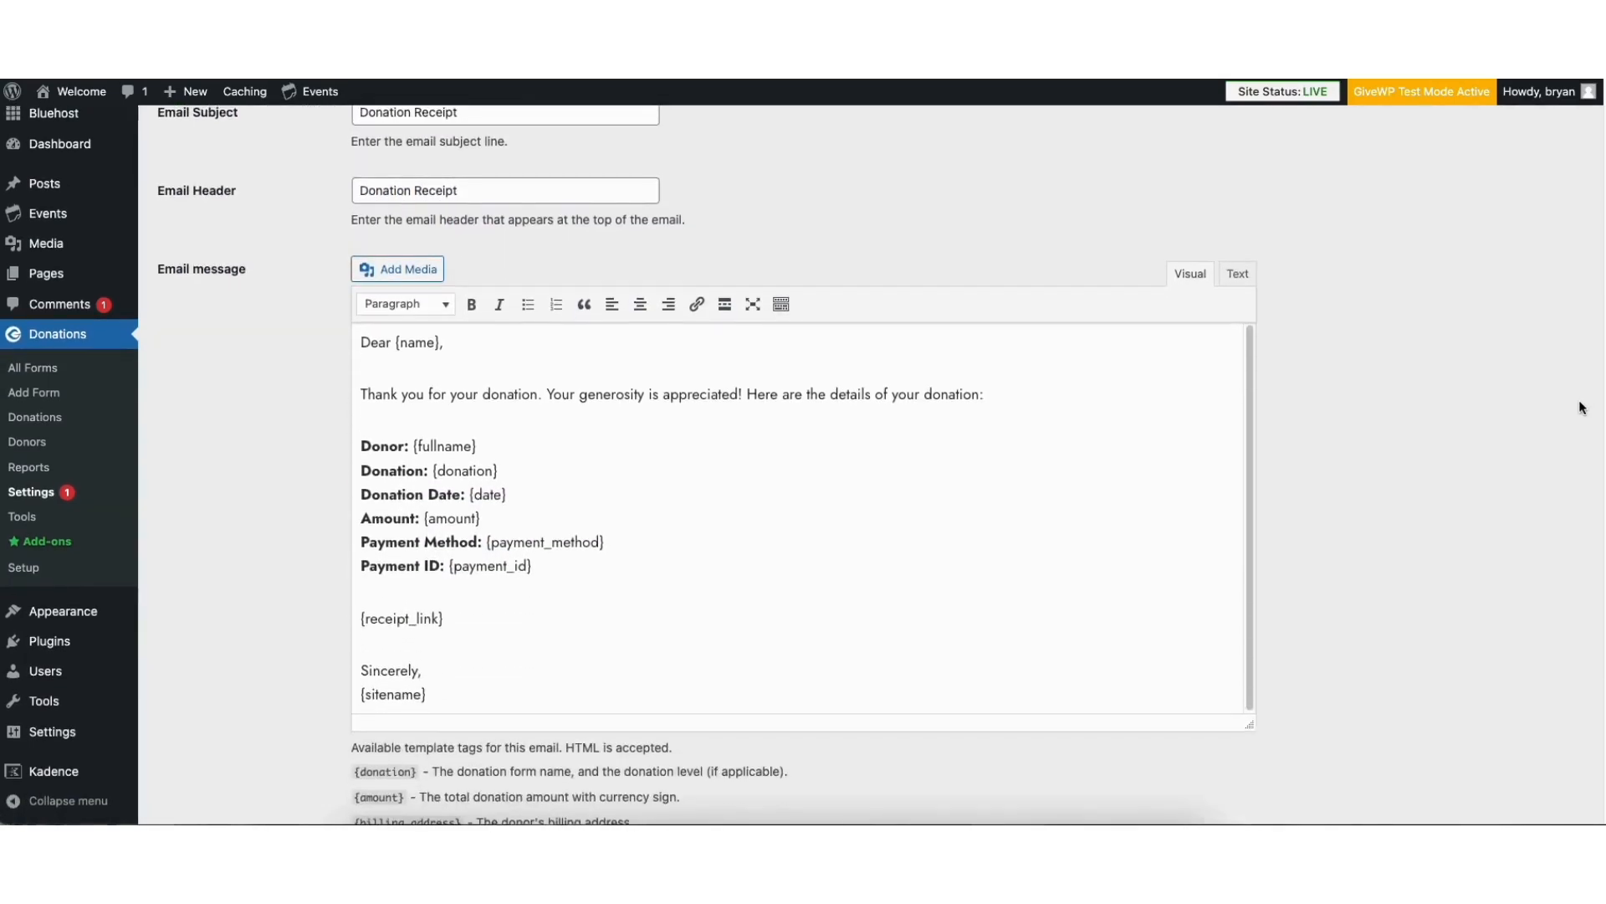
scroll(1579, 387, "up", 5)
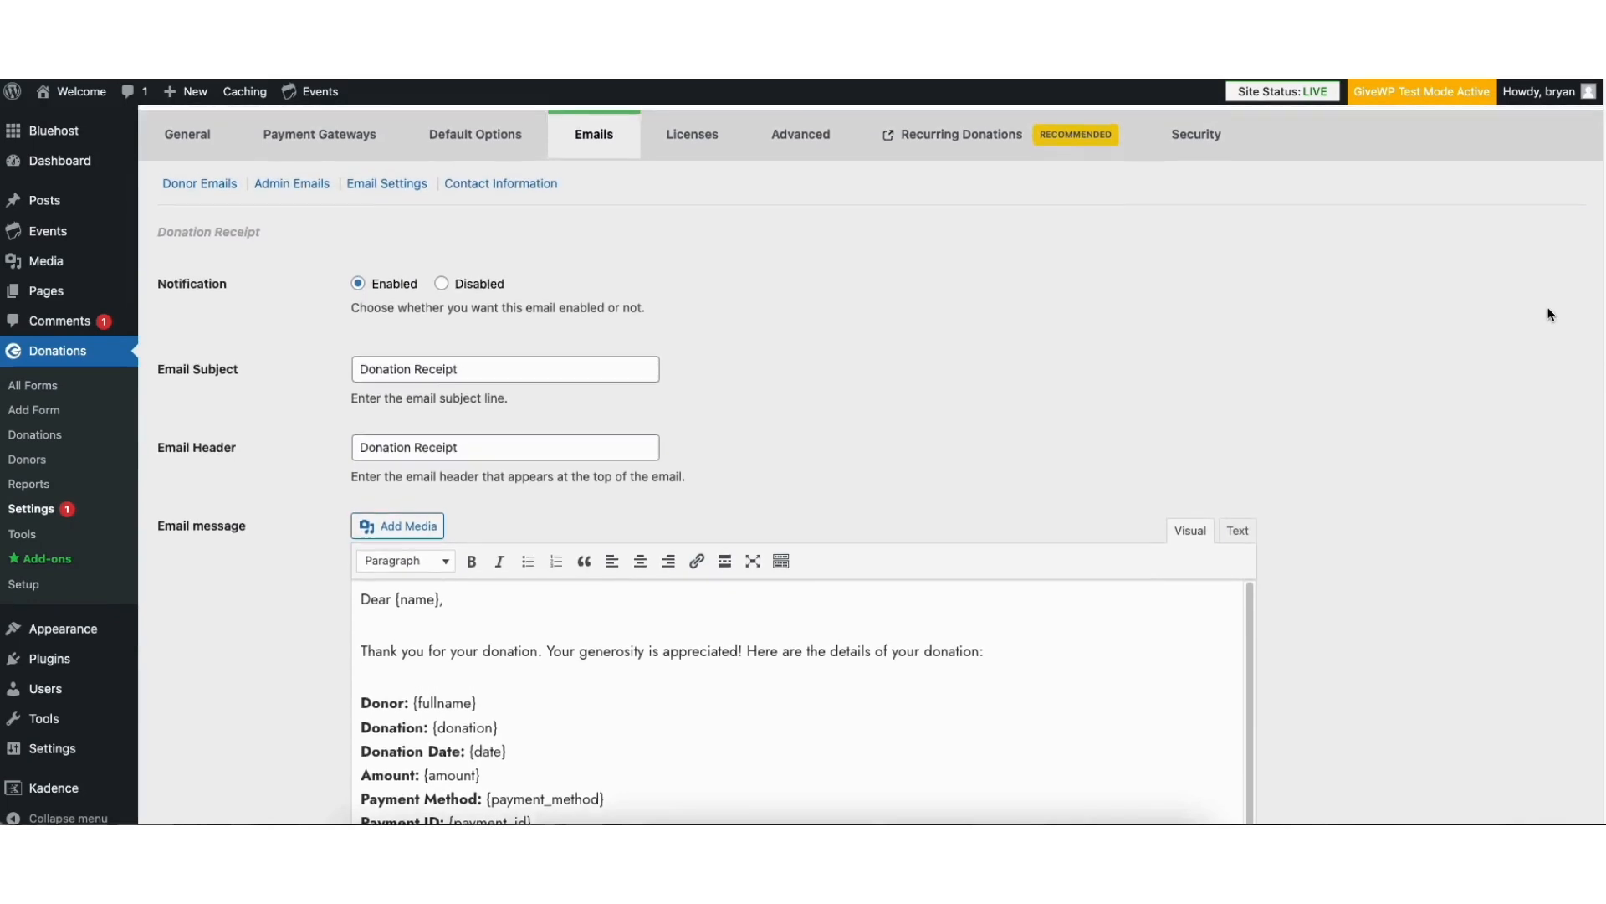
scroll(1551, 315, "up", 1)
Open the New Donation email from the admin emails and examine its message and Email Recipients field
left_click(292, 239)
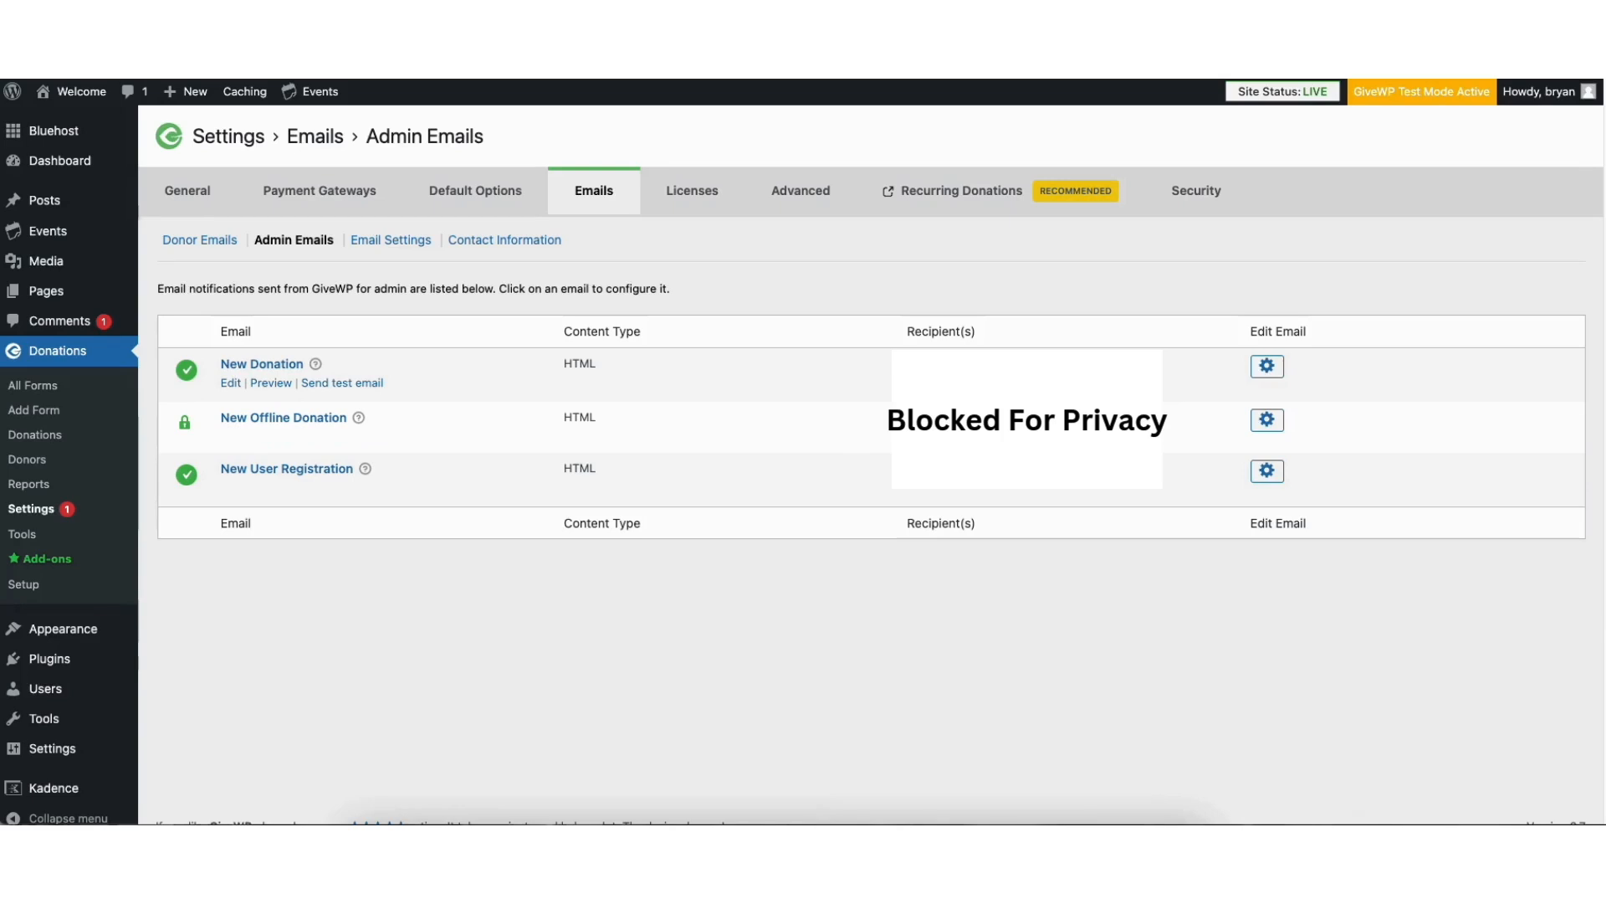
left_click(1266, 366)
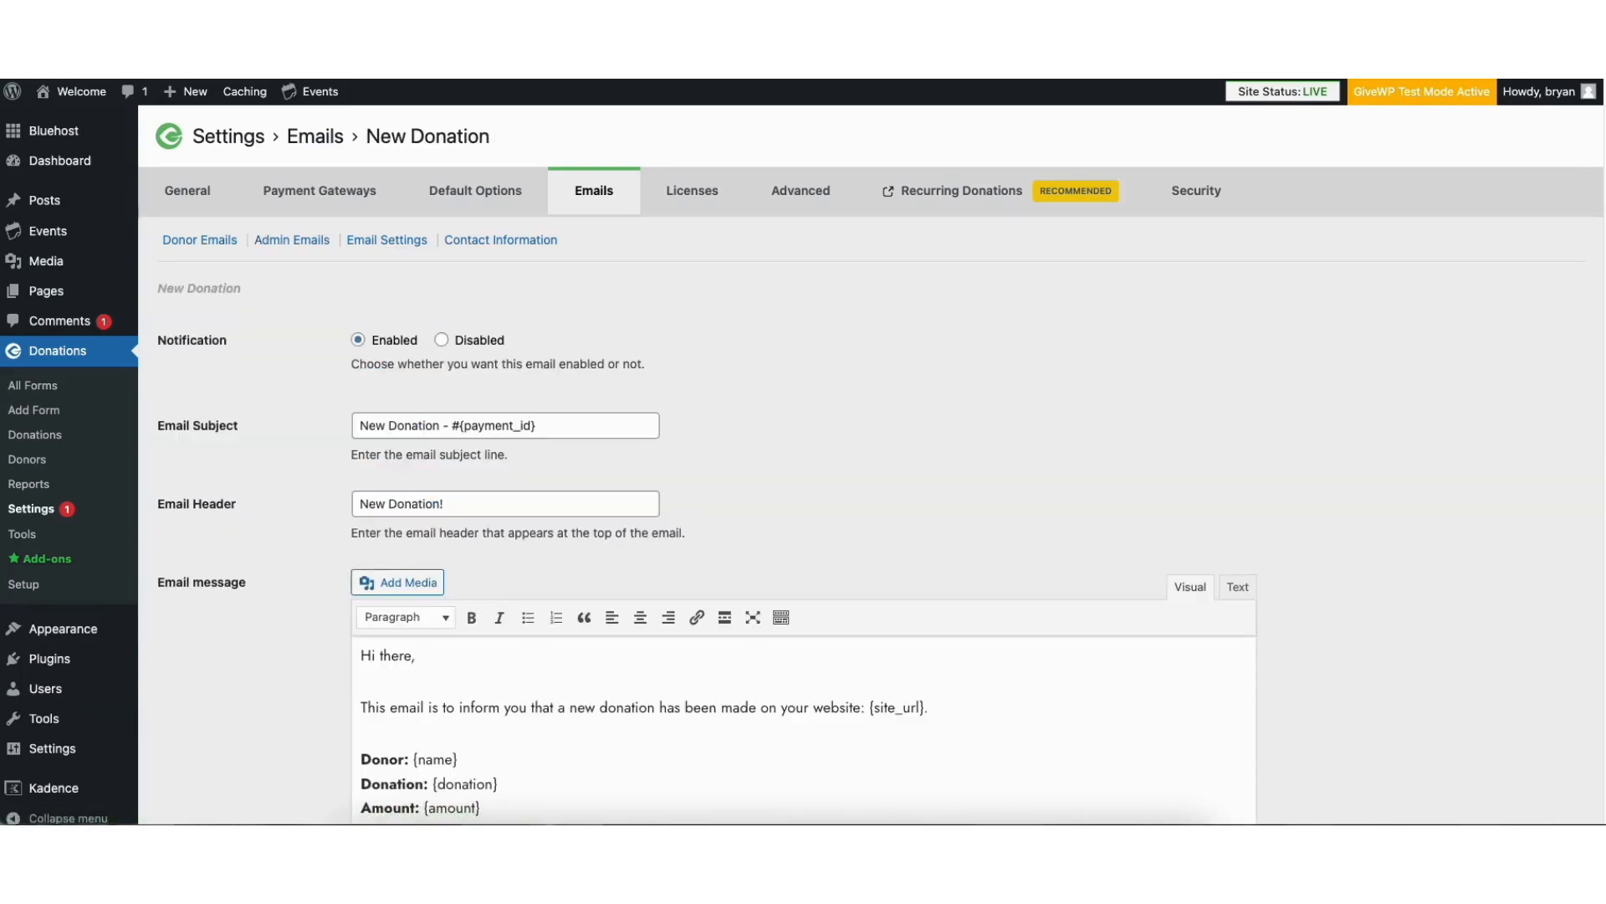
scroll(1568, 353, "down", 5)
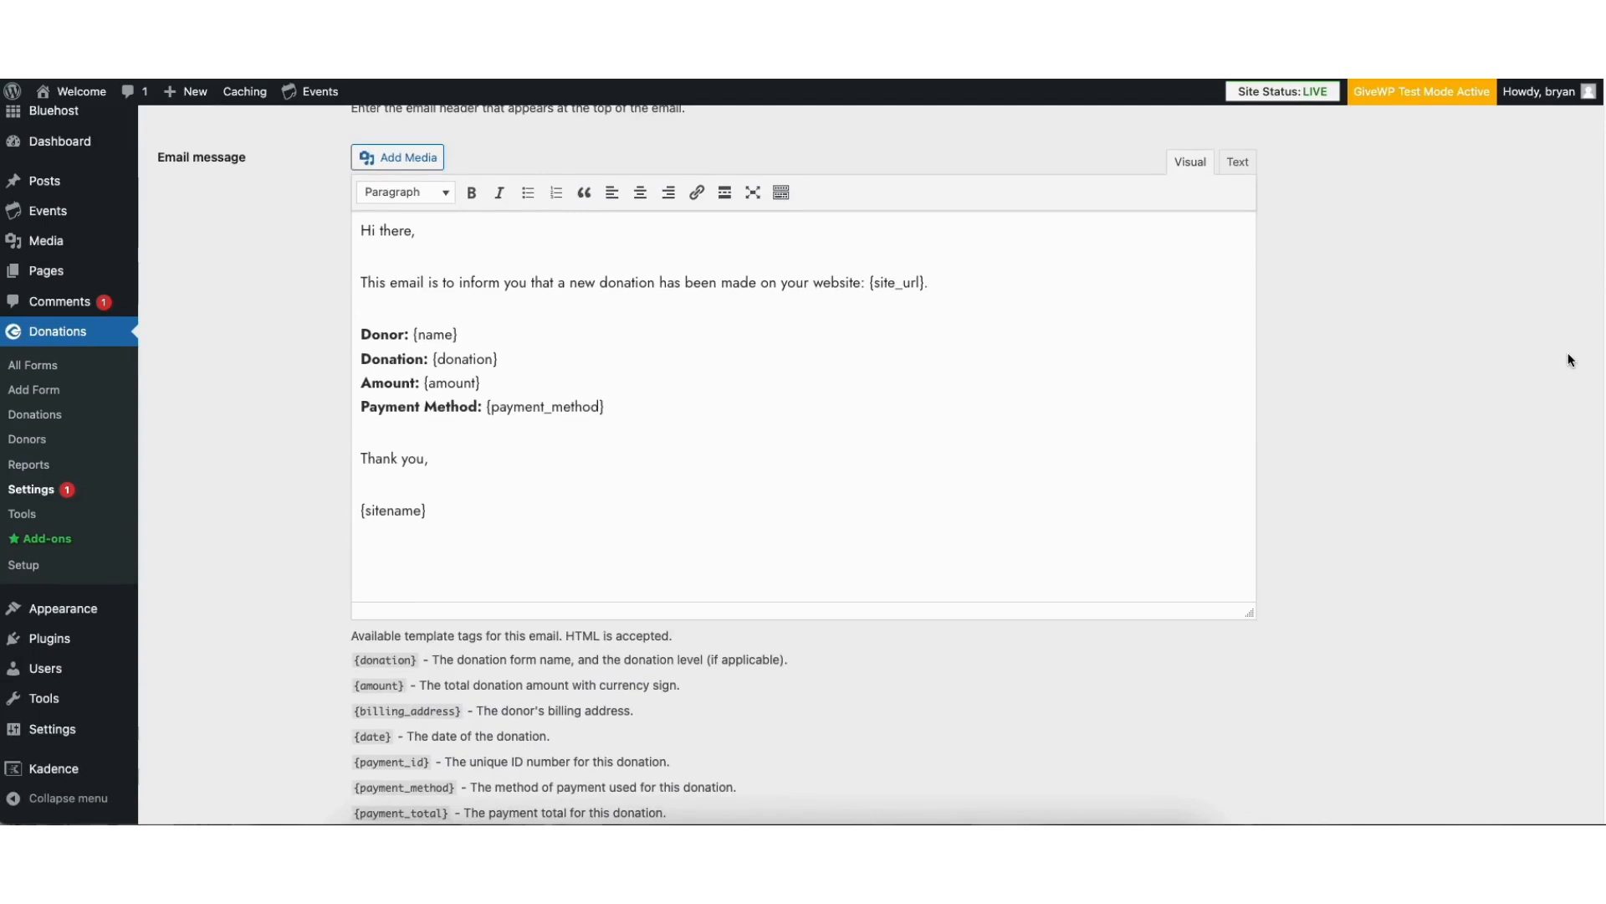
scroll(1568, 353, "down", 10)
left_click(374, 483)
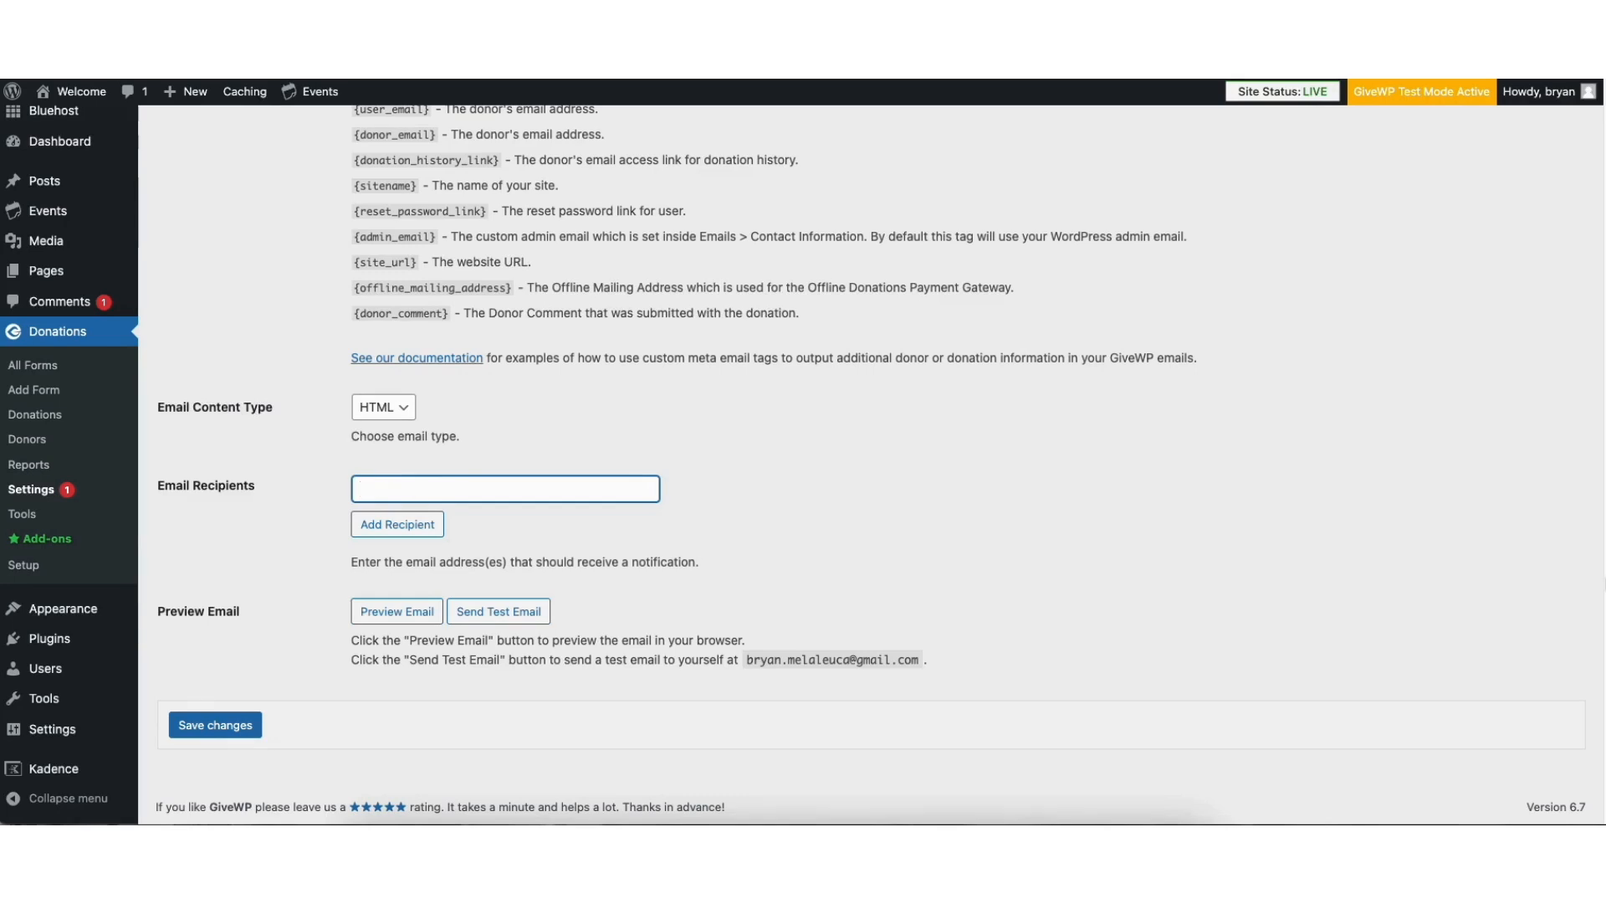
scroll(569, 299, "up", 15)
Open the payment gateway settings, dismiss the feature notice and set Test Mode to Disabled
left_click(319, 191)
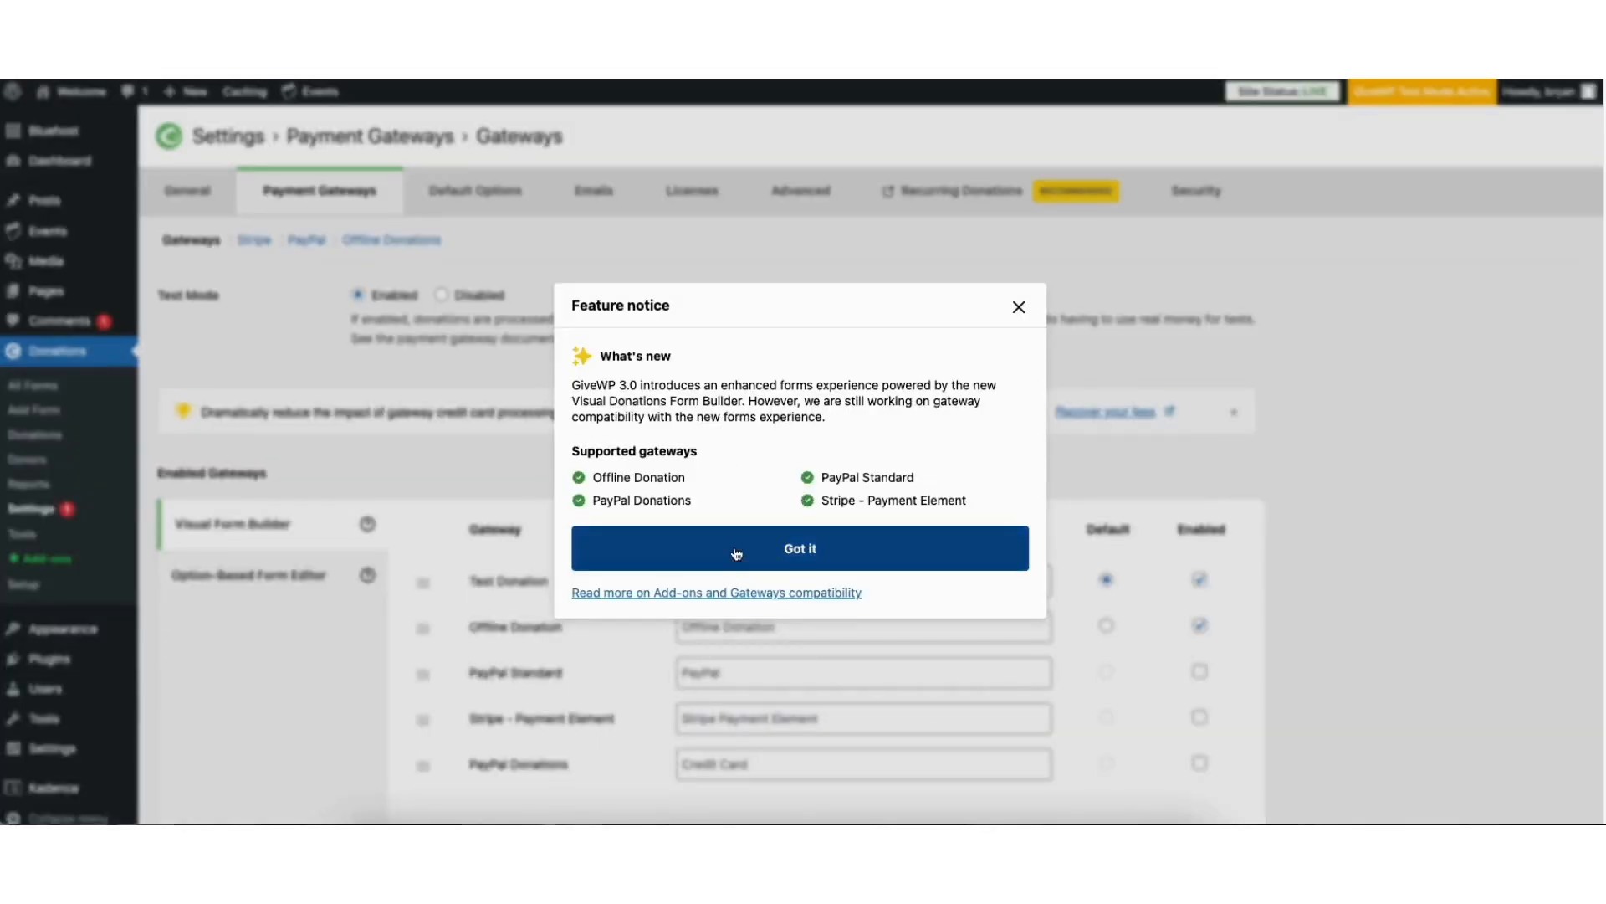
left_click(734, 546)
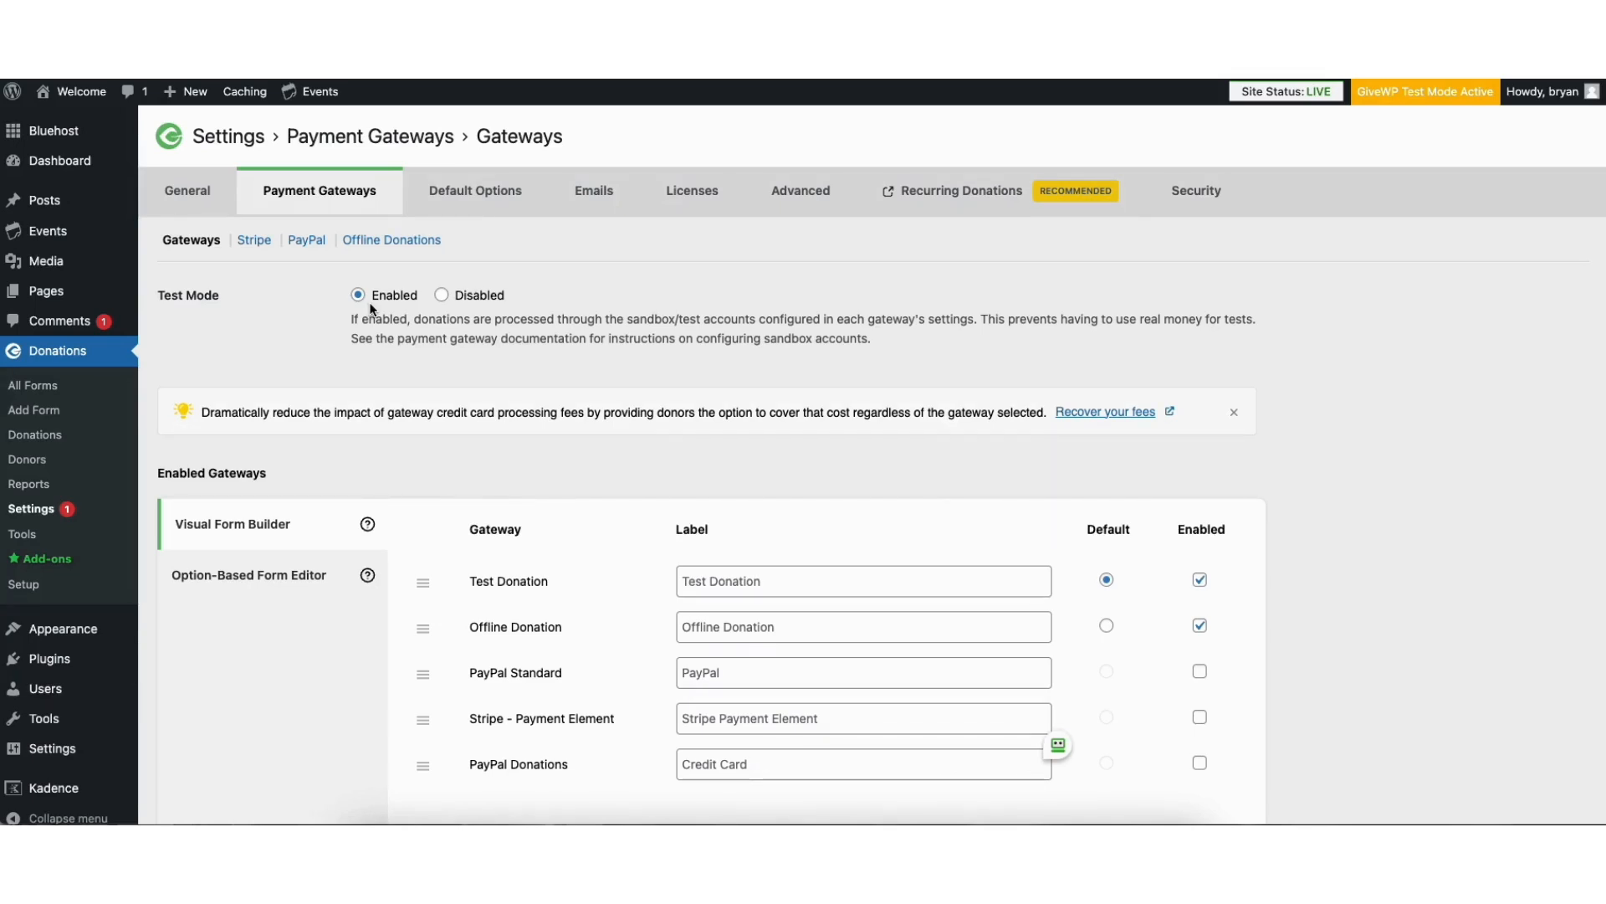
left_click(442, 296)
Connect the preselected Stripe account to GiveWP, copy the webhook URL from the setup notice and confirm it
left_click(254, 242)
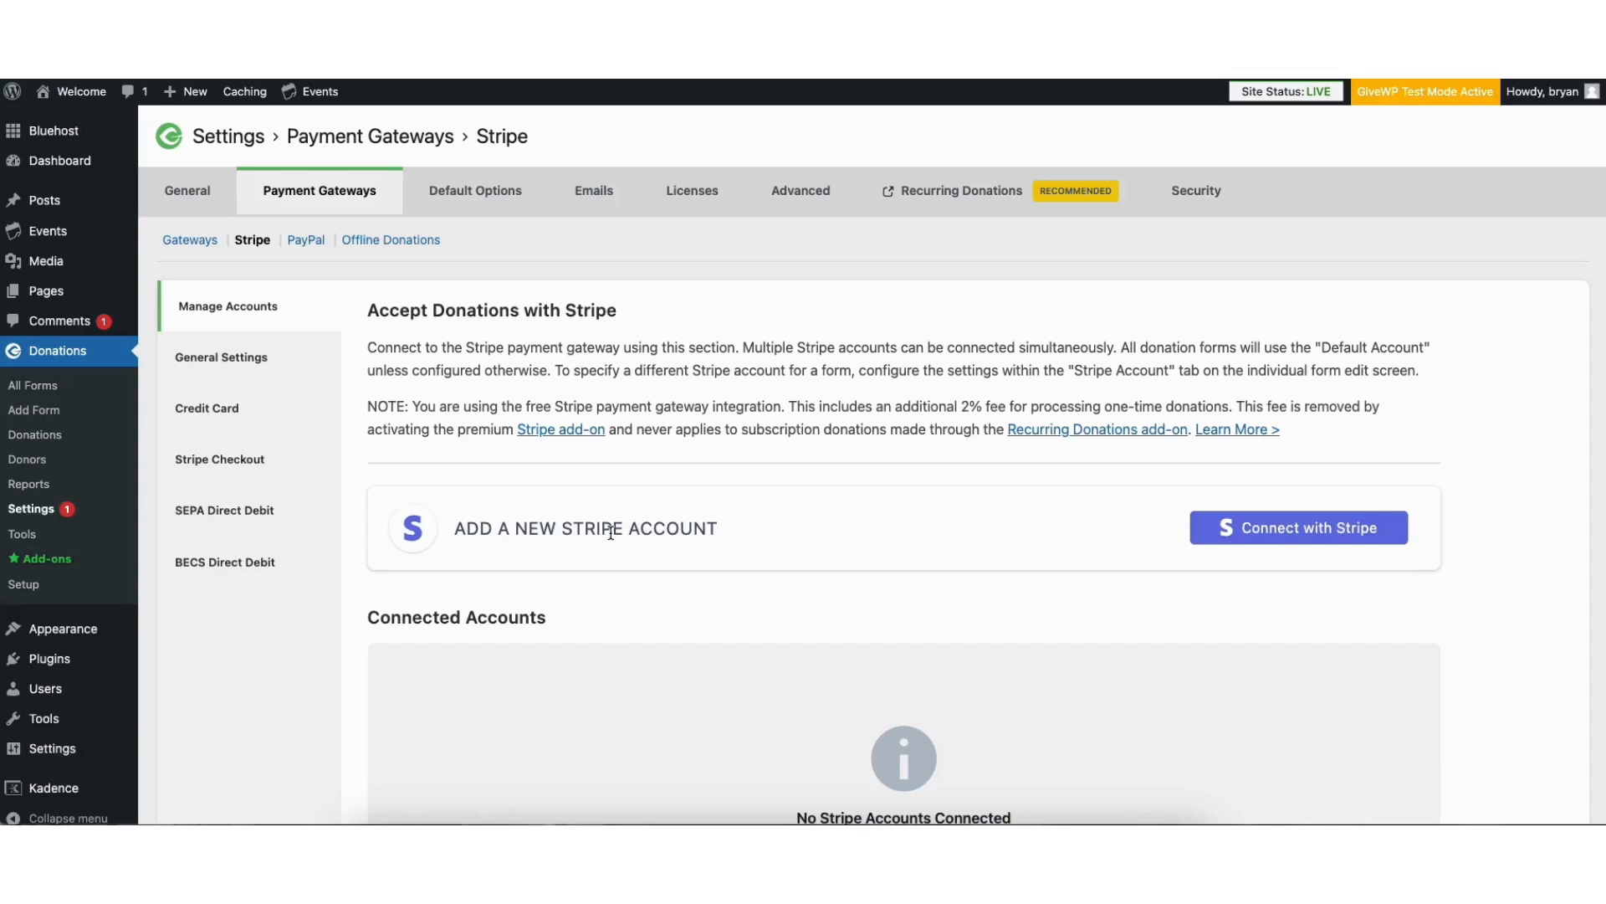
left_click(1236, 529)
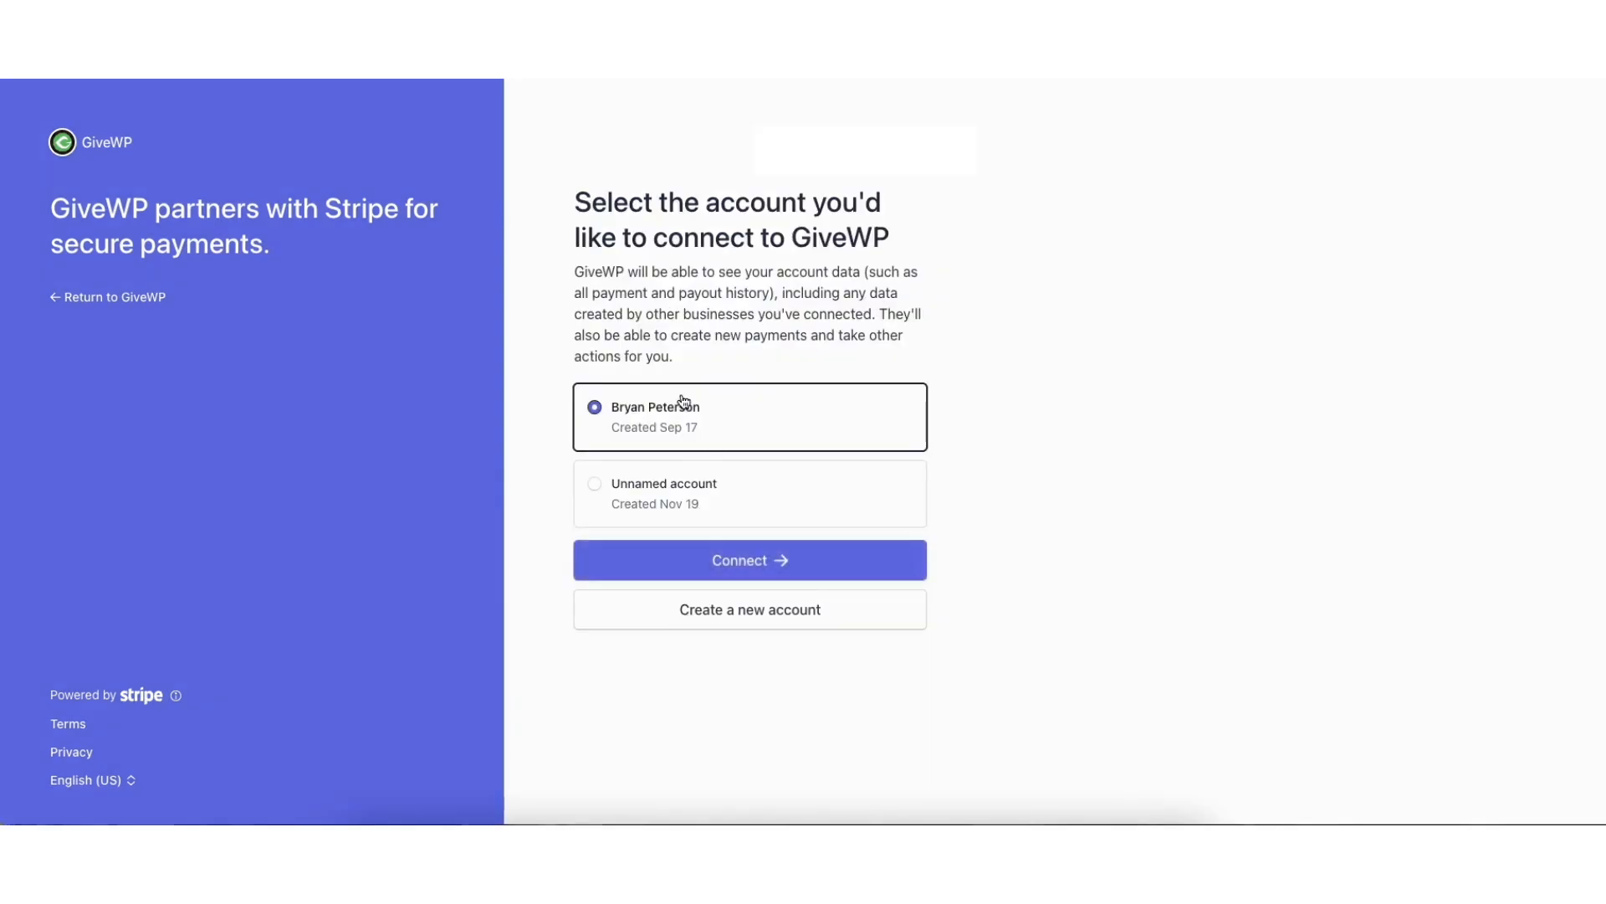
left_click(691, 555)
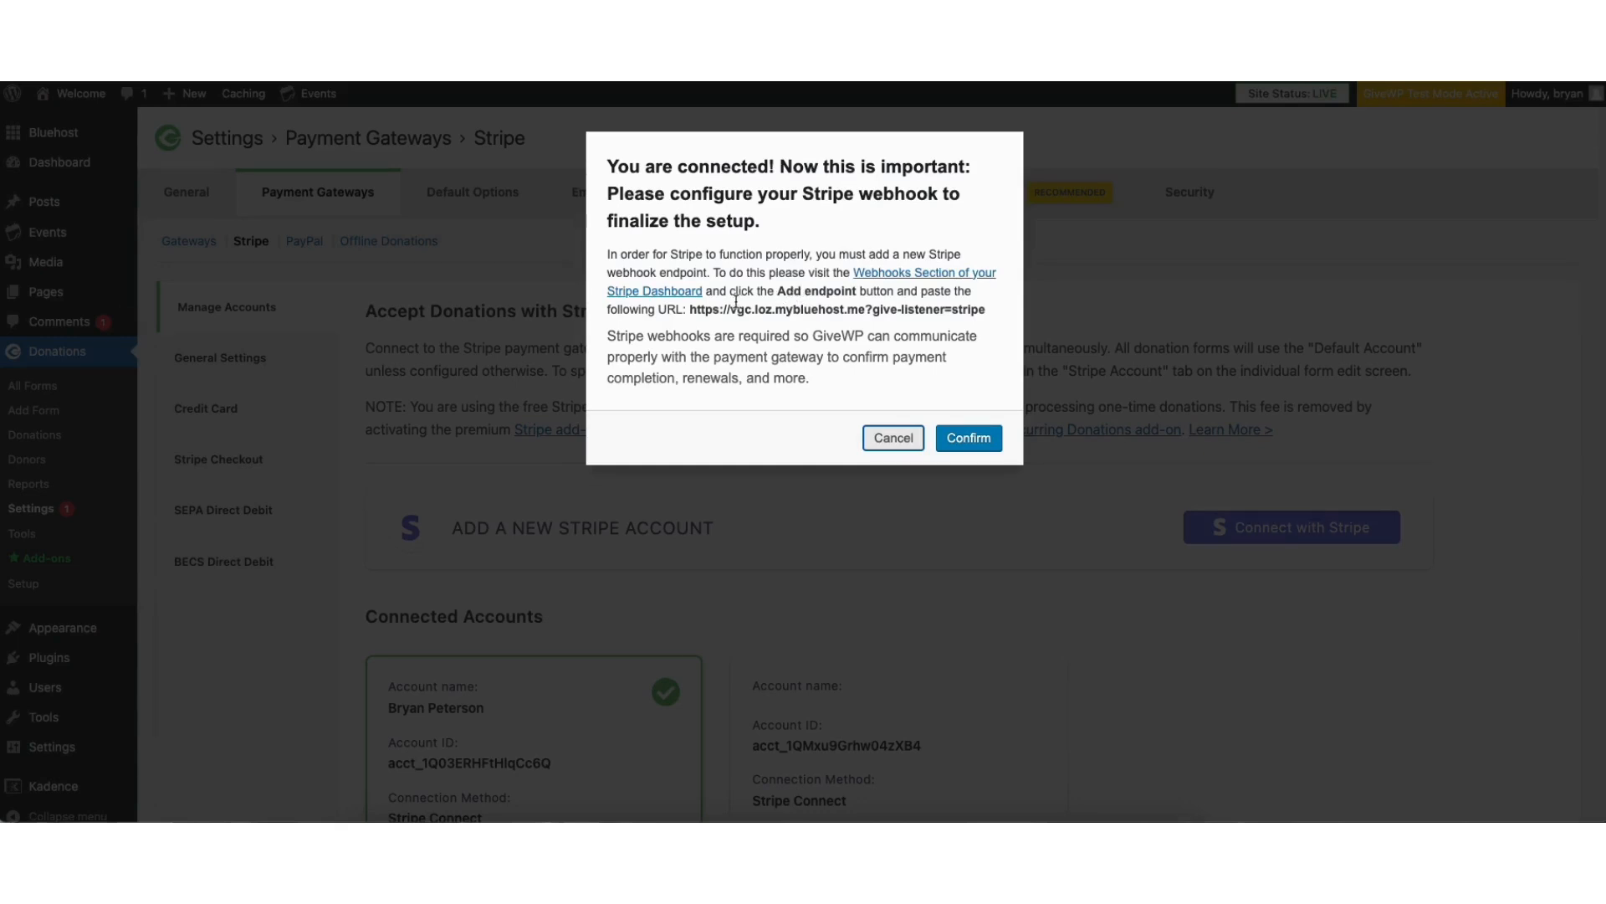
left_click_drag(690, 310, 984, 313)
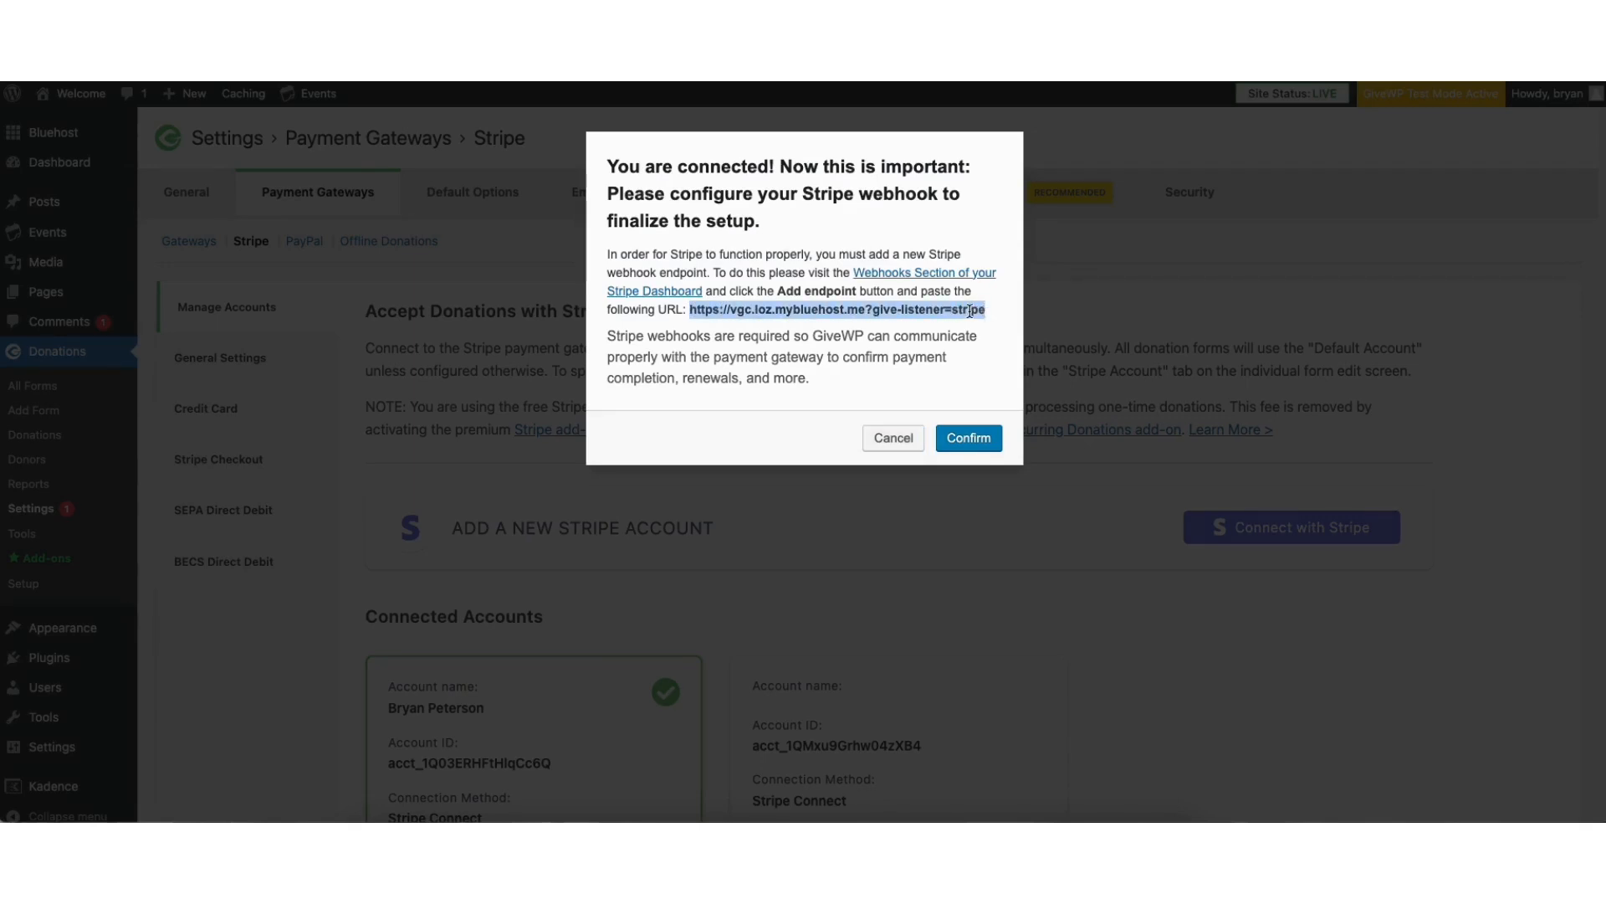
left_click(966, 440)
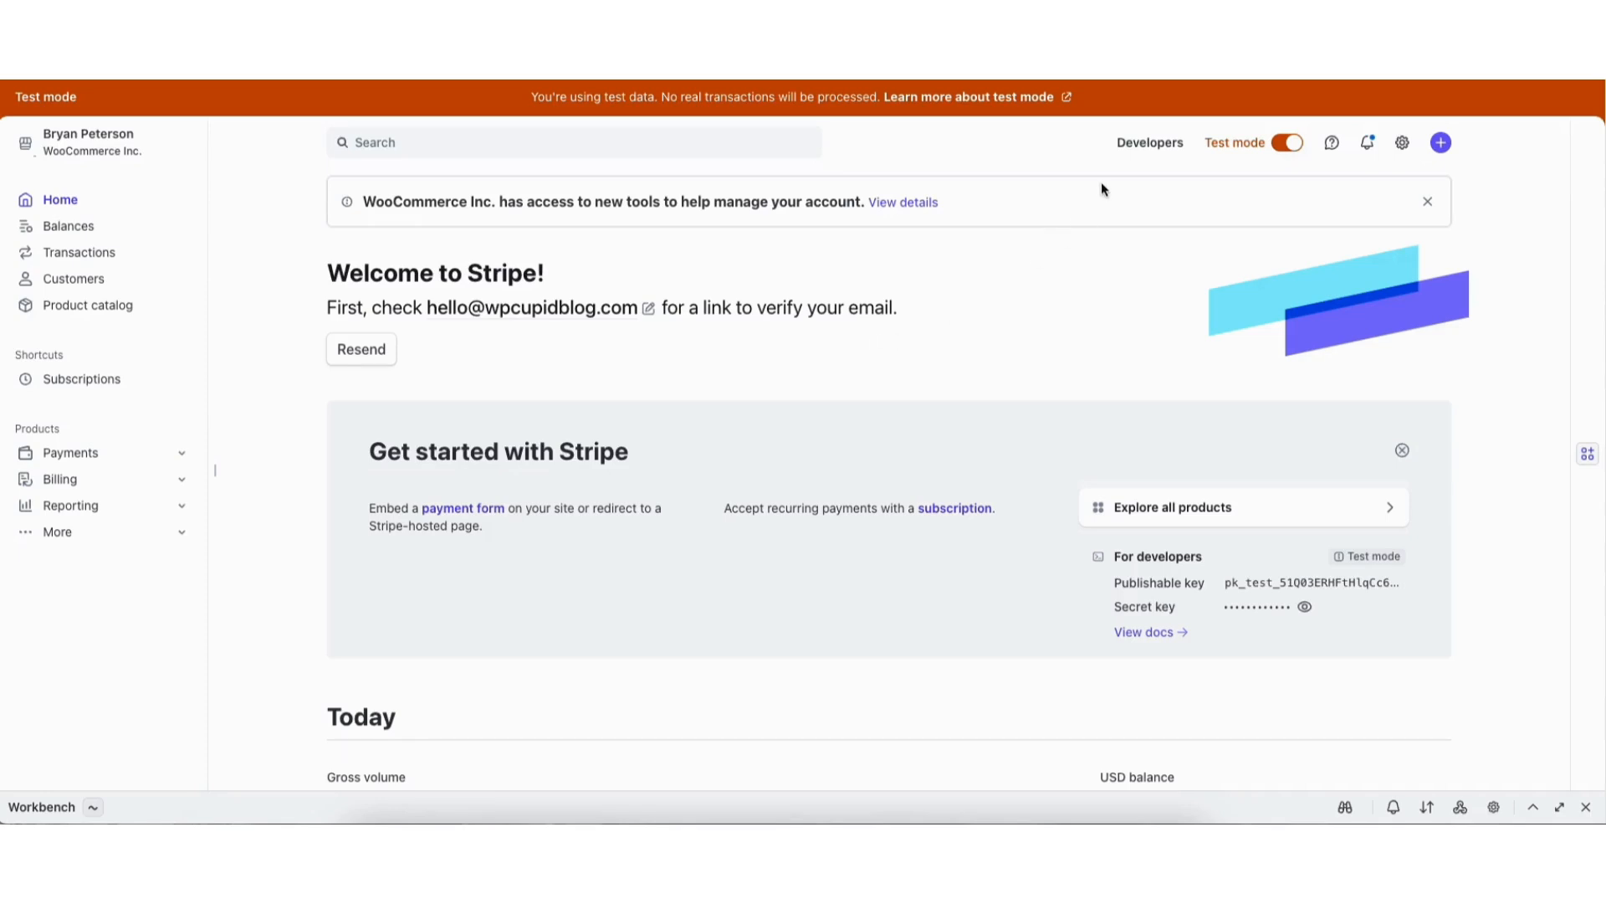
Start a new event destination in the Stripe dashboard and select all Charge events for it
left_click(1132, 144)
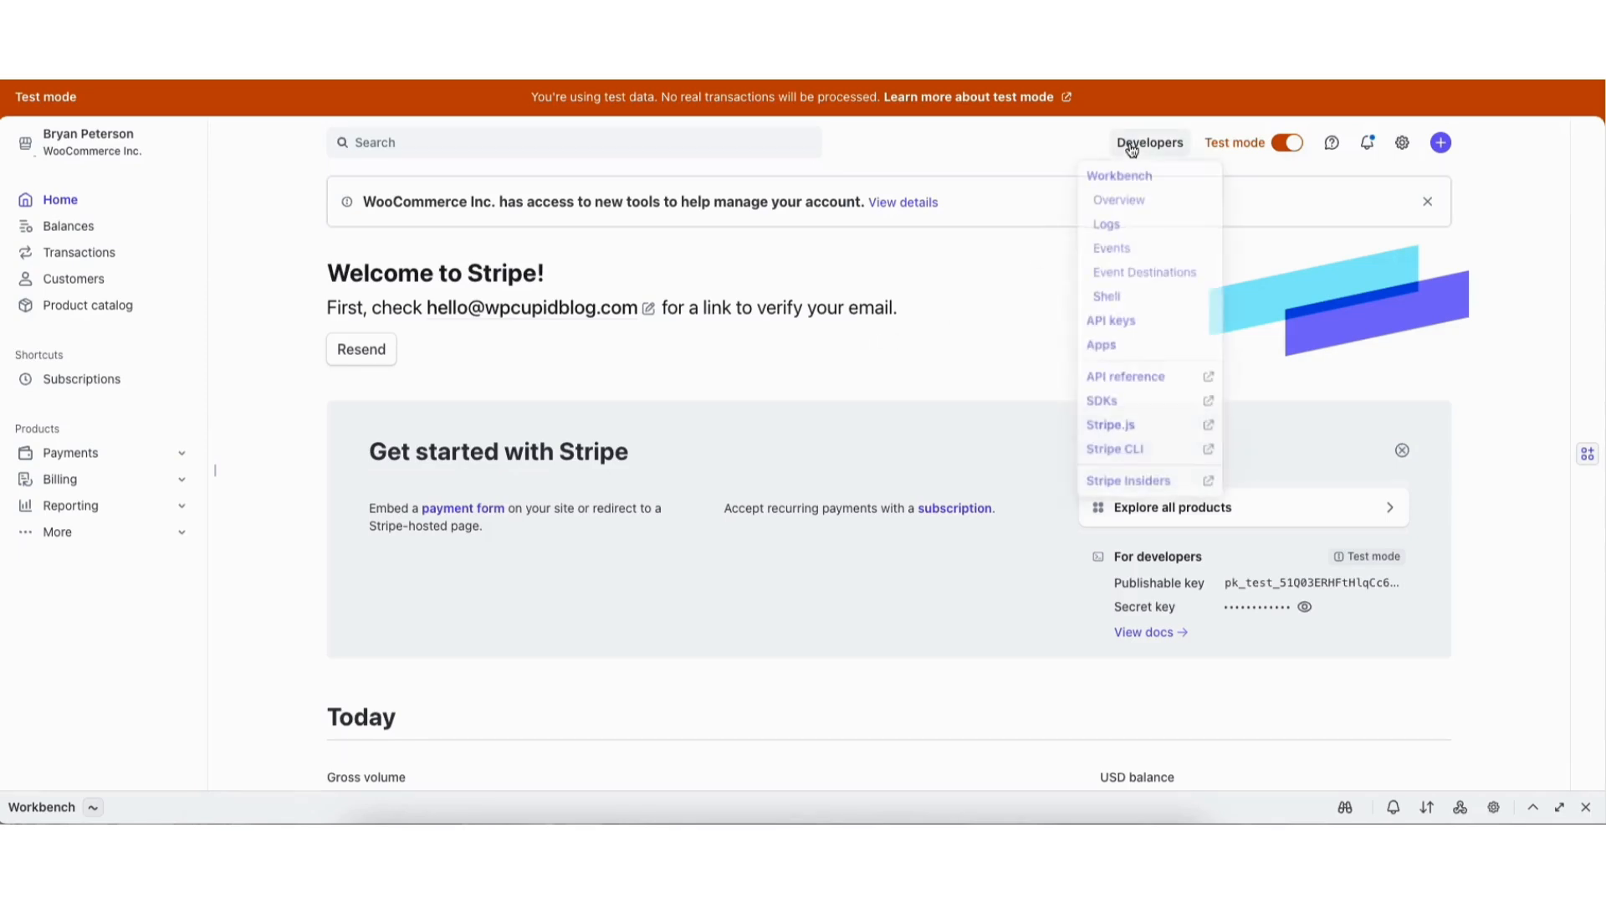
left_click(1111, 276)
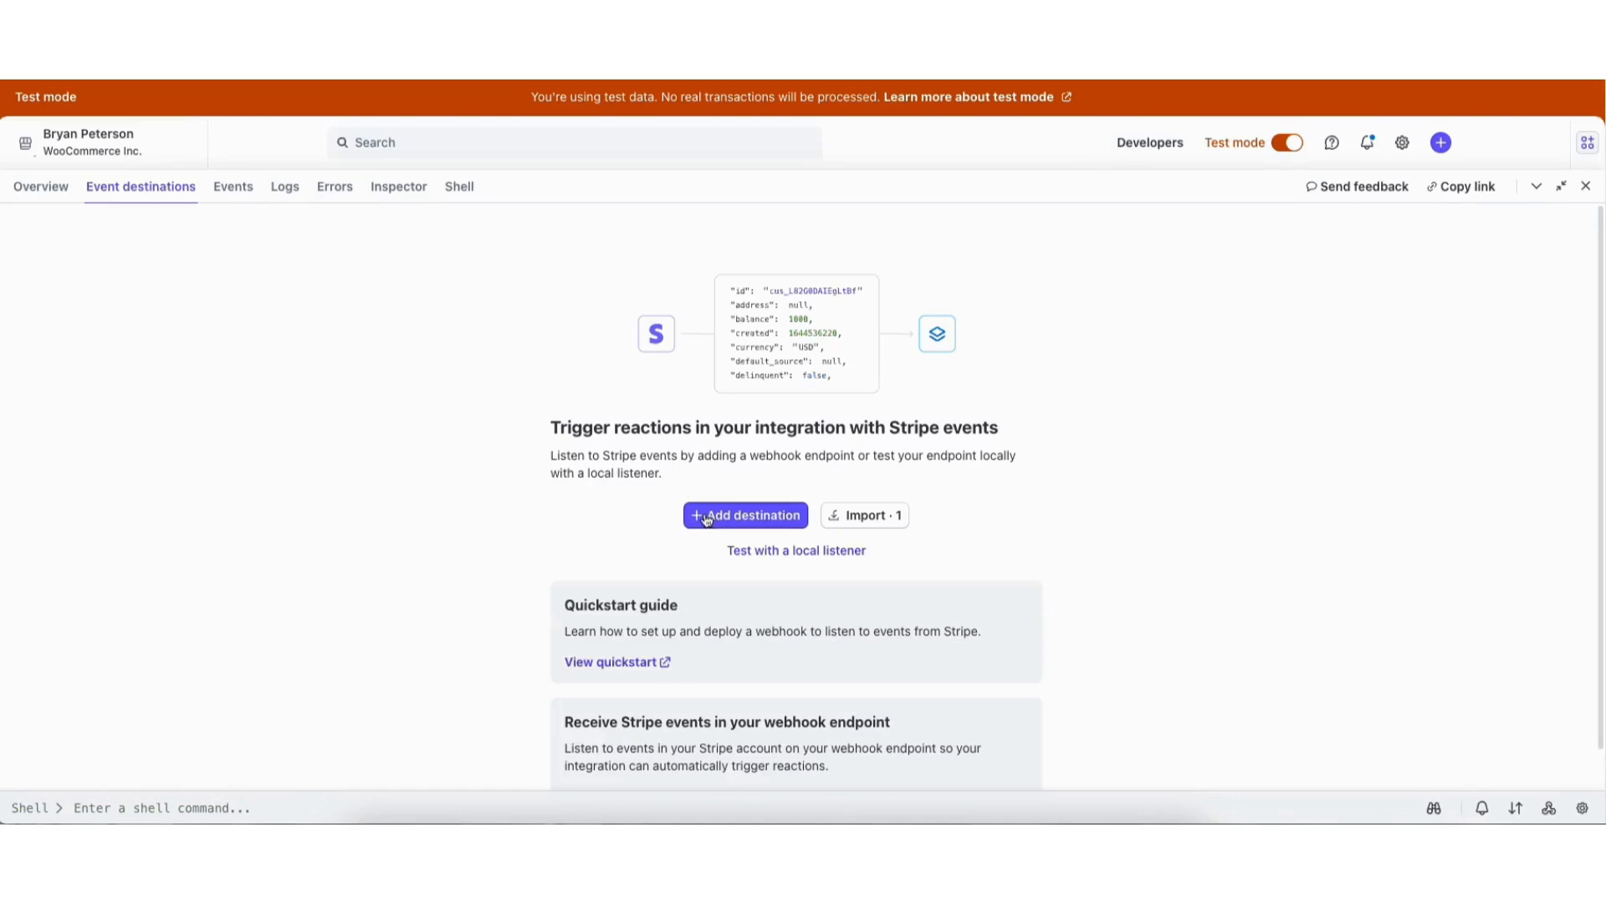
left_click(713, 524)
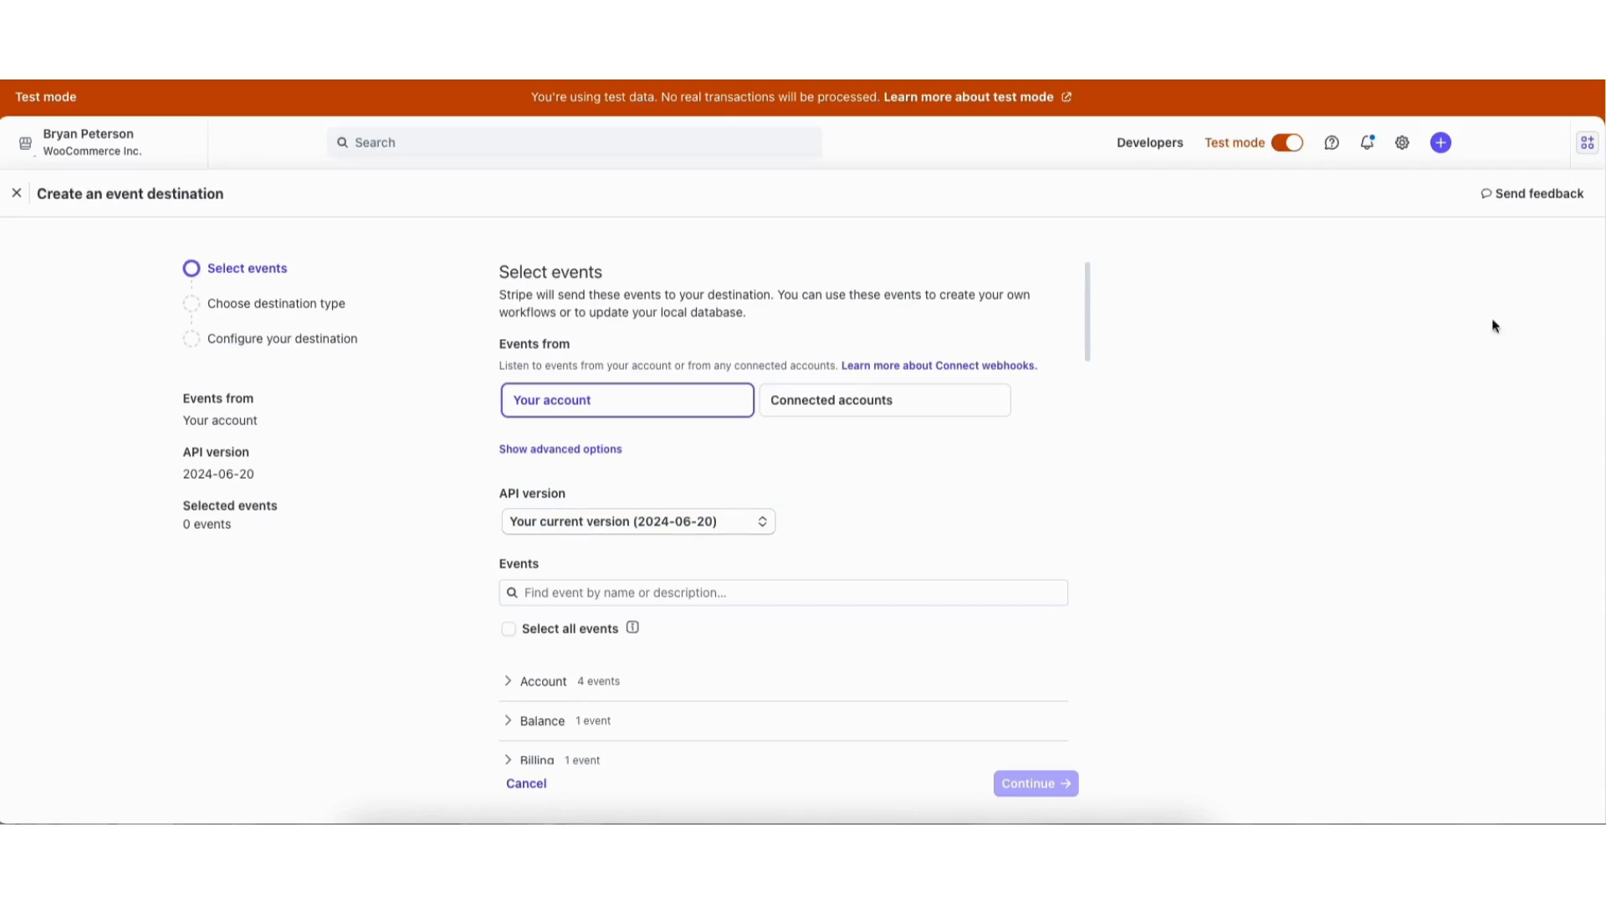
left_click_drag(1086, 332, 1072, 409)
left_click(556, 517)
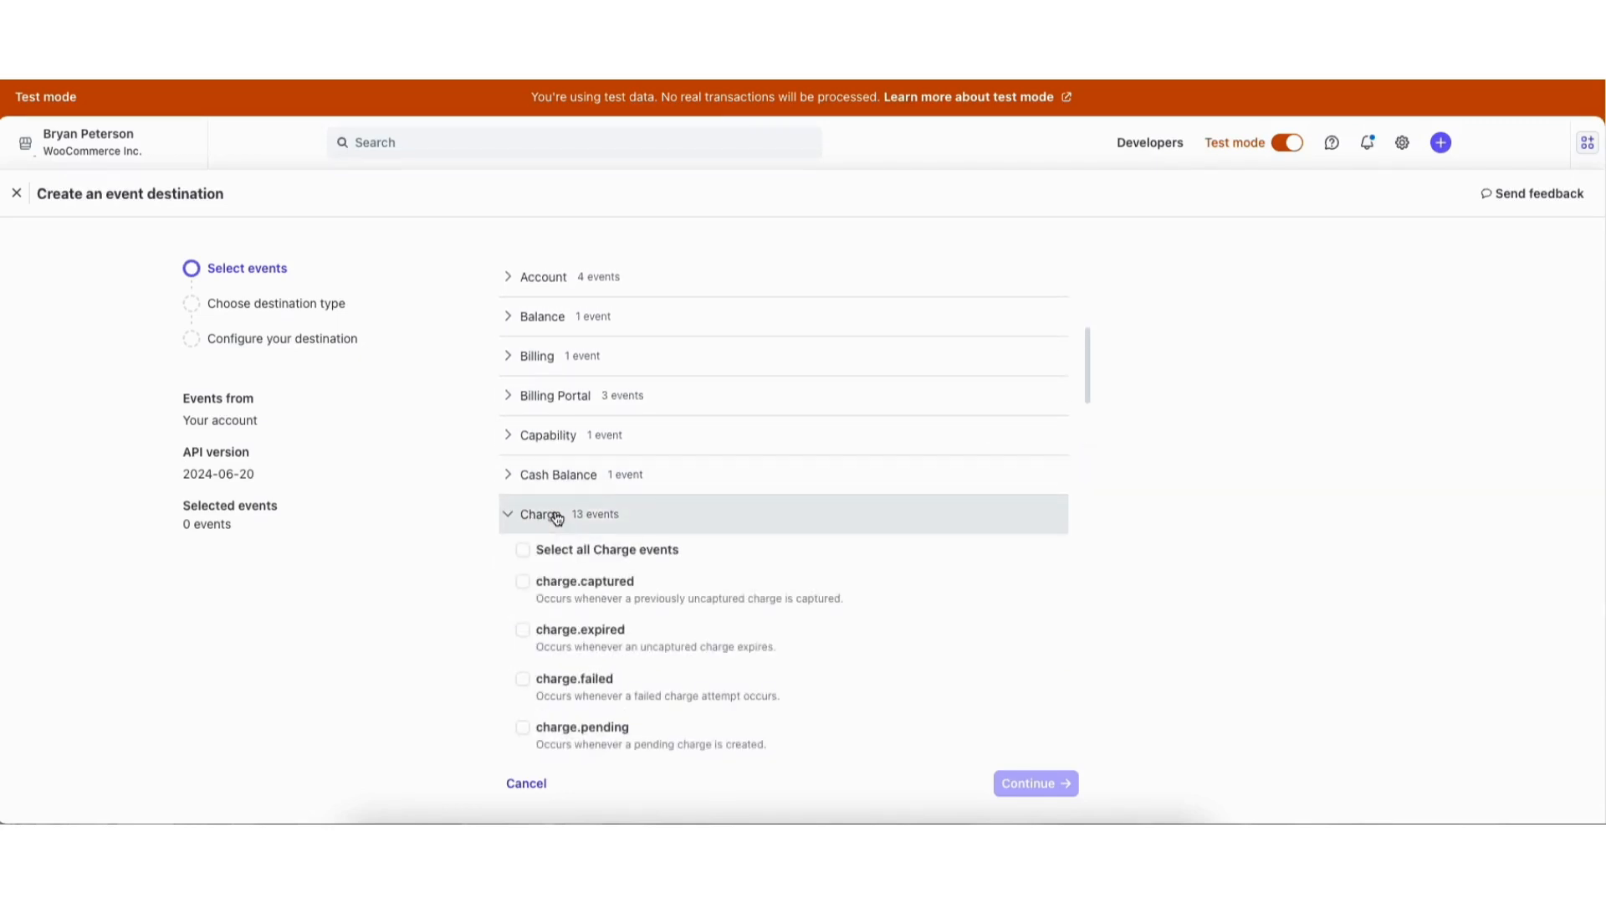
left_click(523, 550)
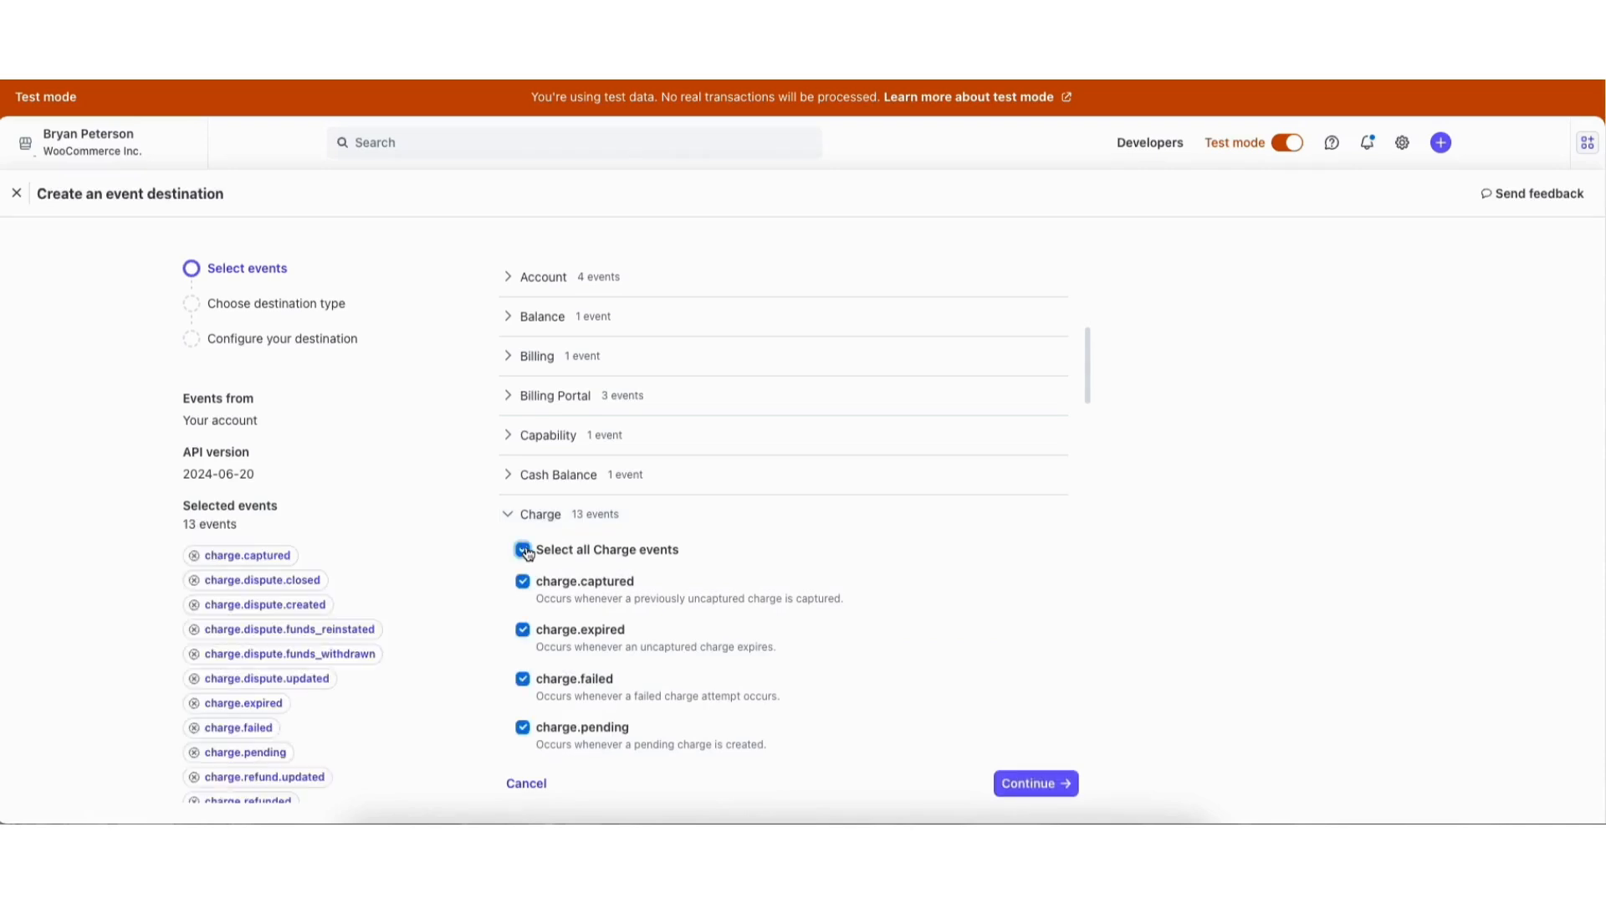
left_click(1034, 787)
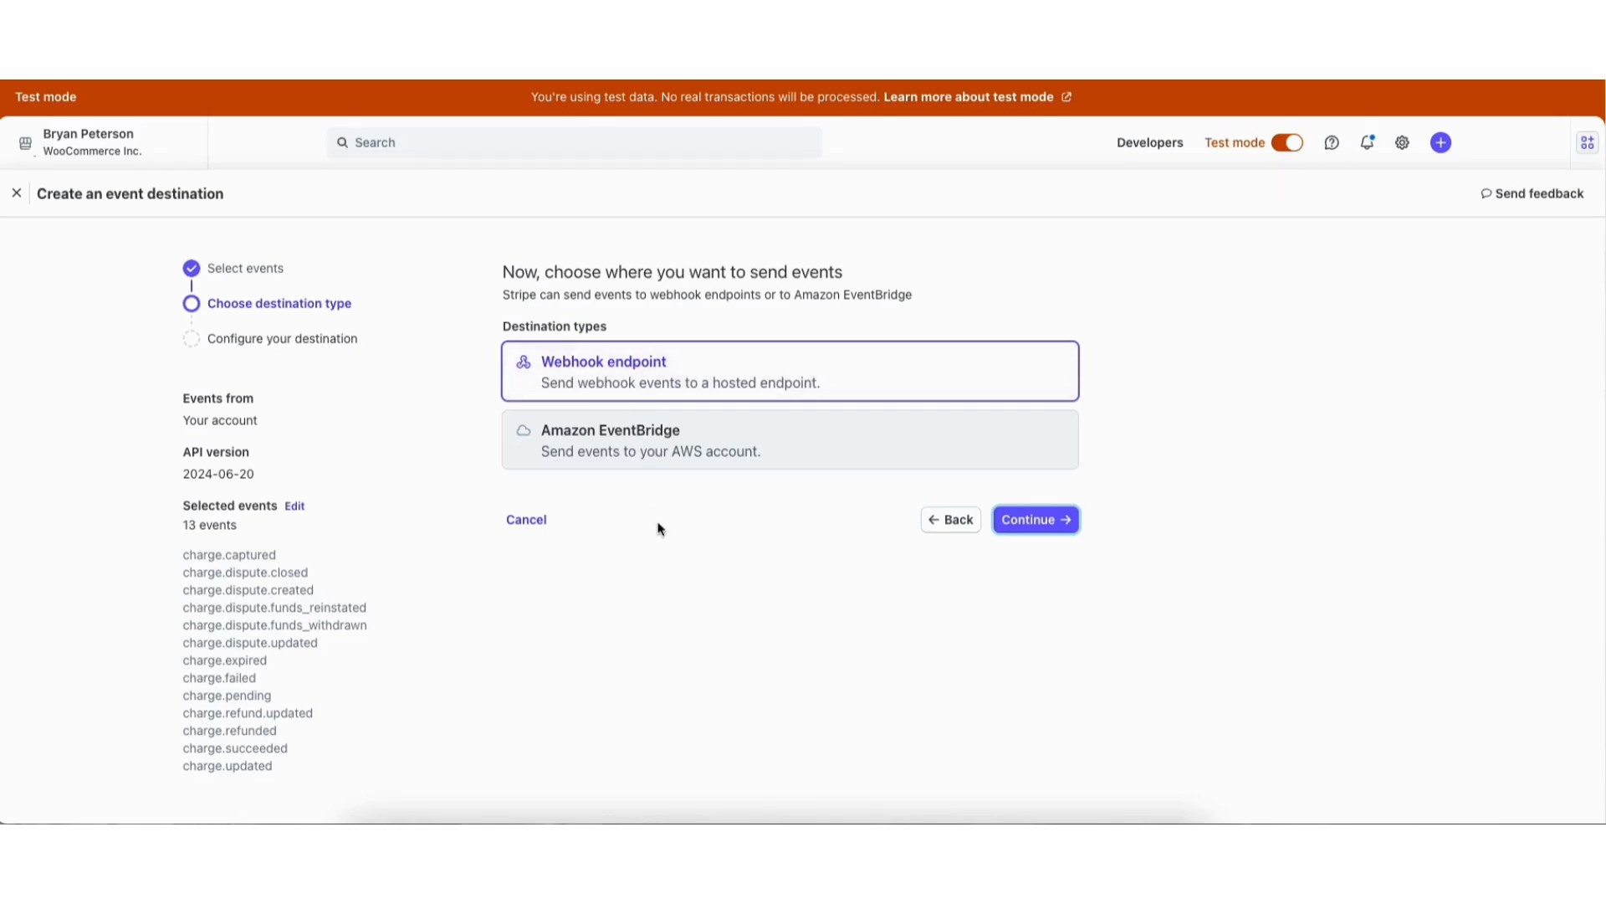
left_click(1030, 519)
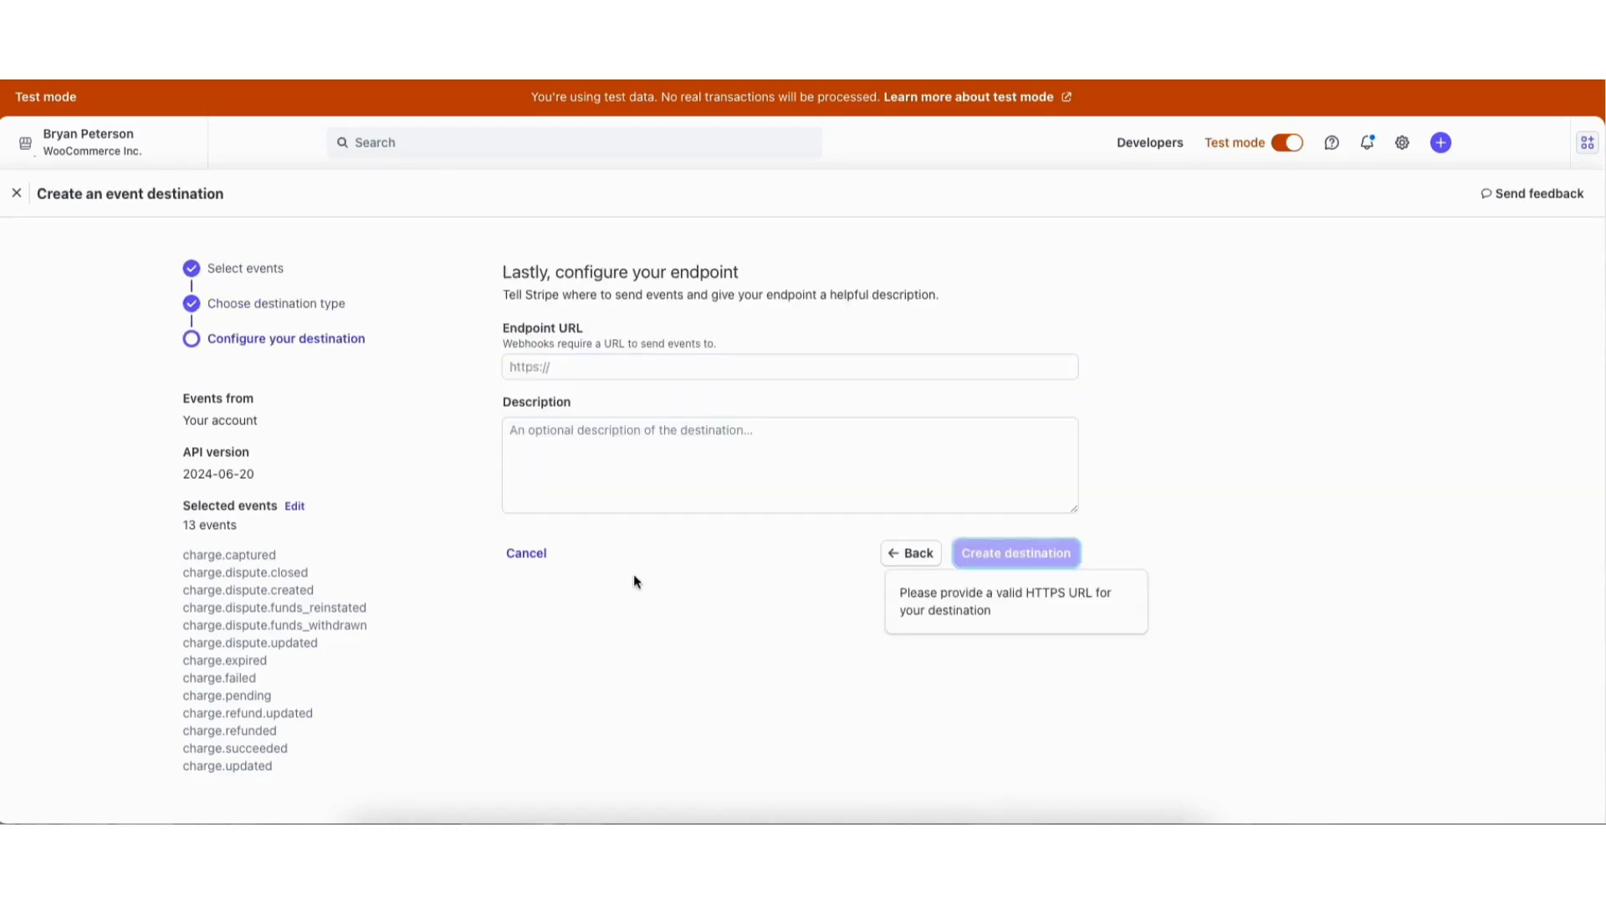
left_click(607, 360)
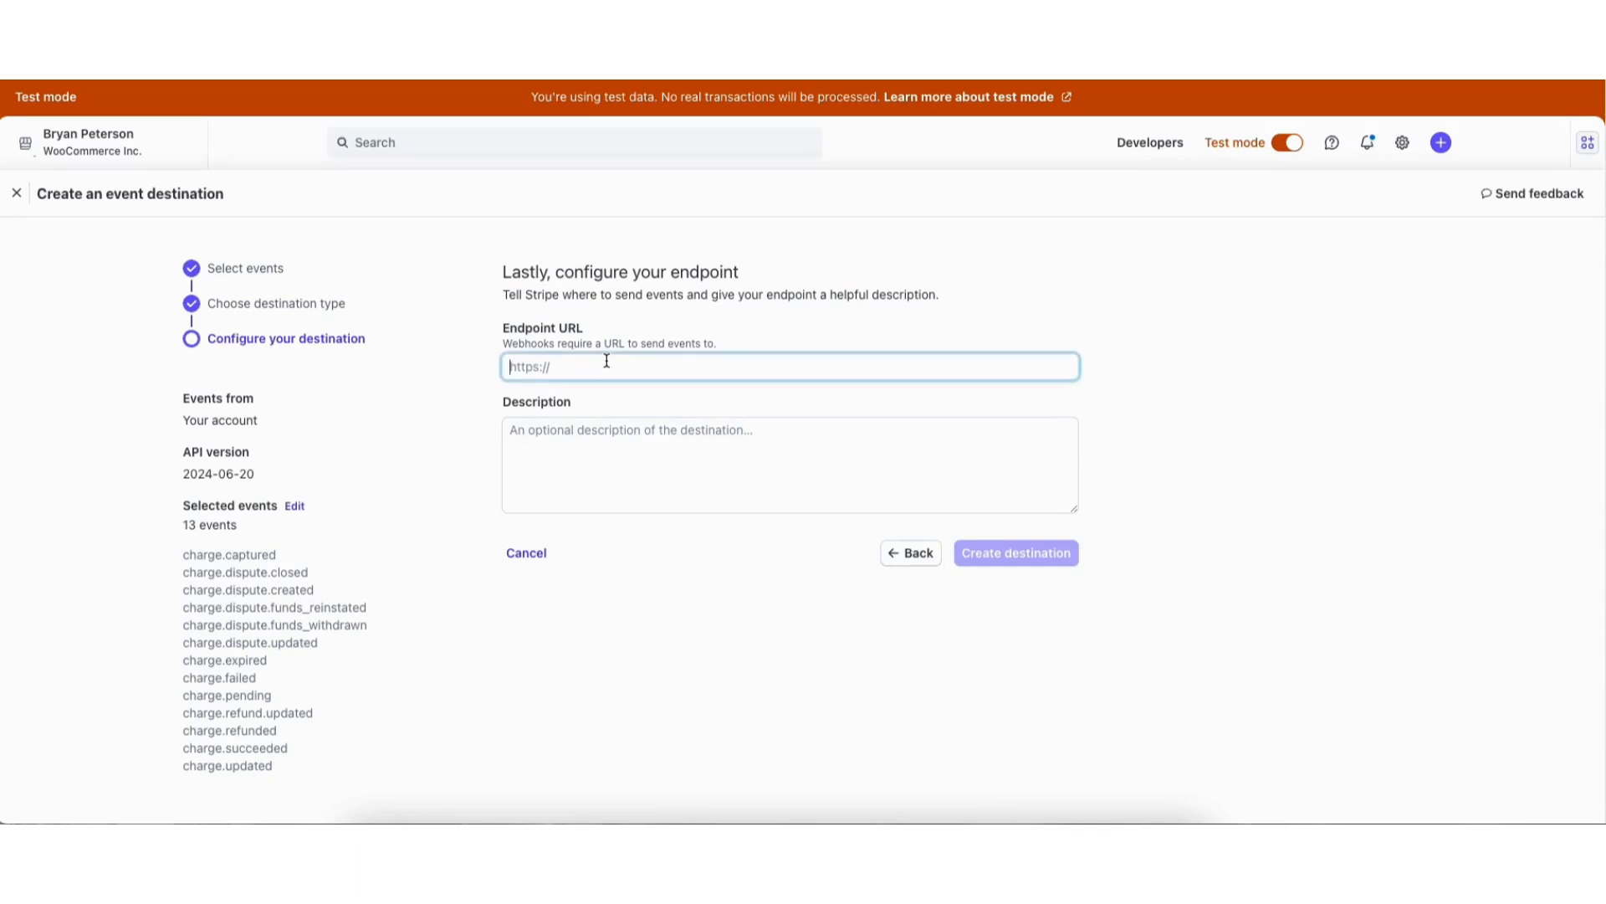
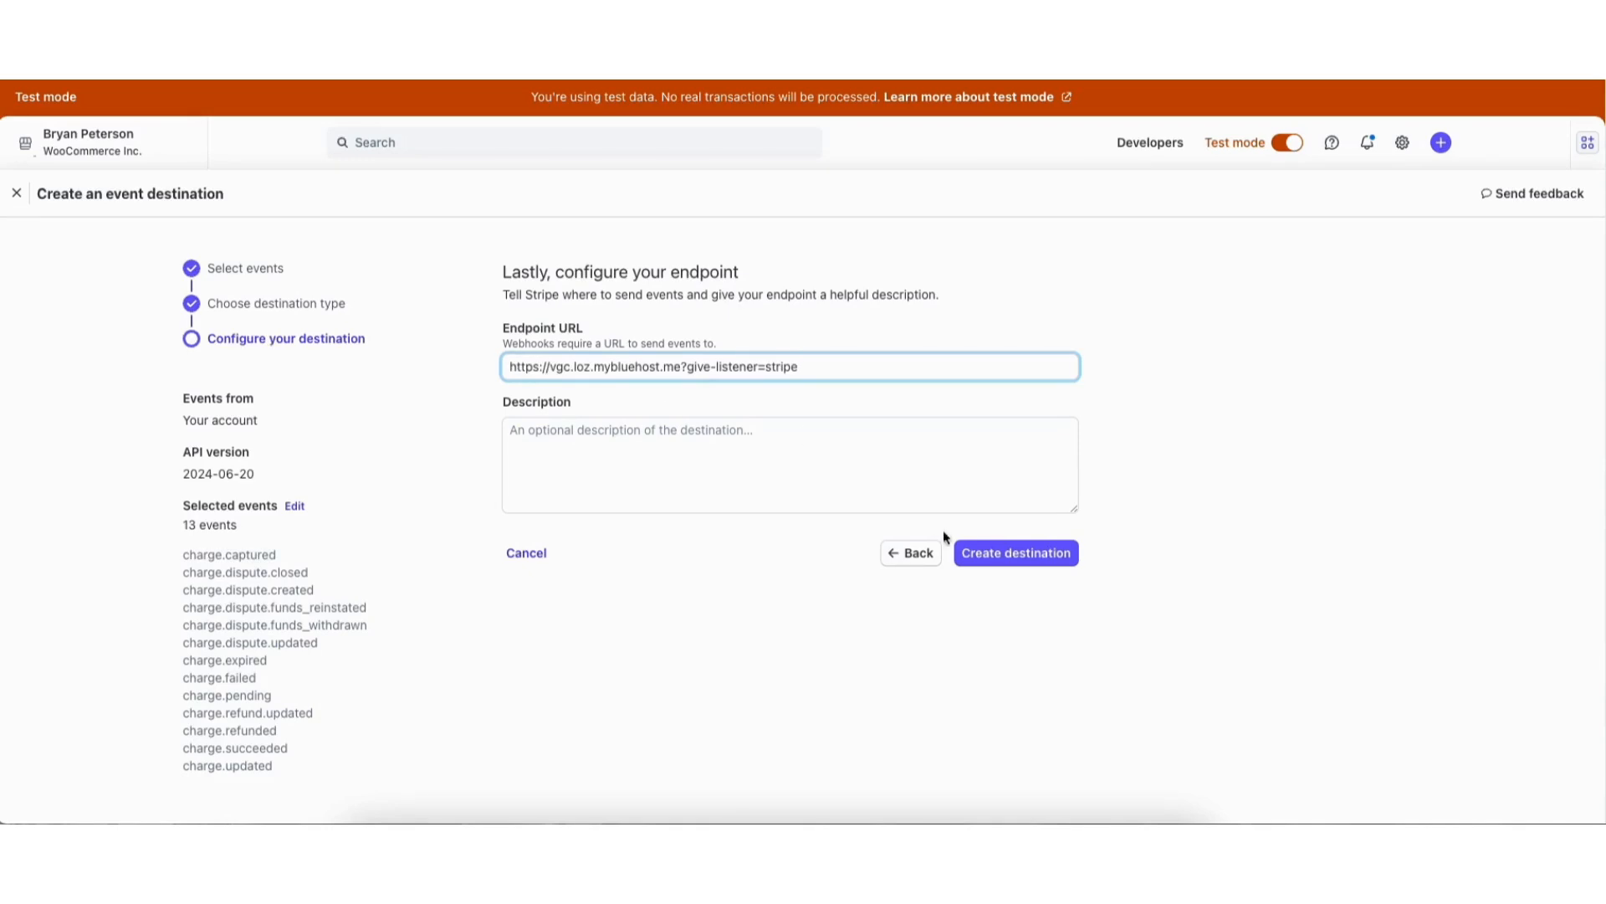
left_click(1009, 554)
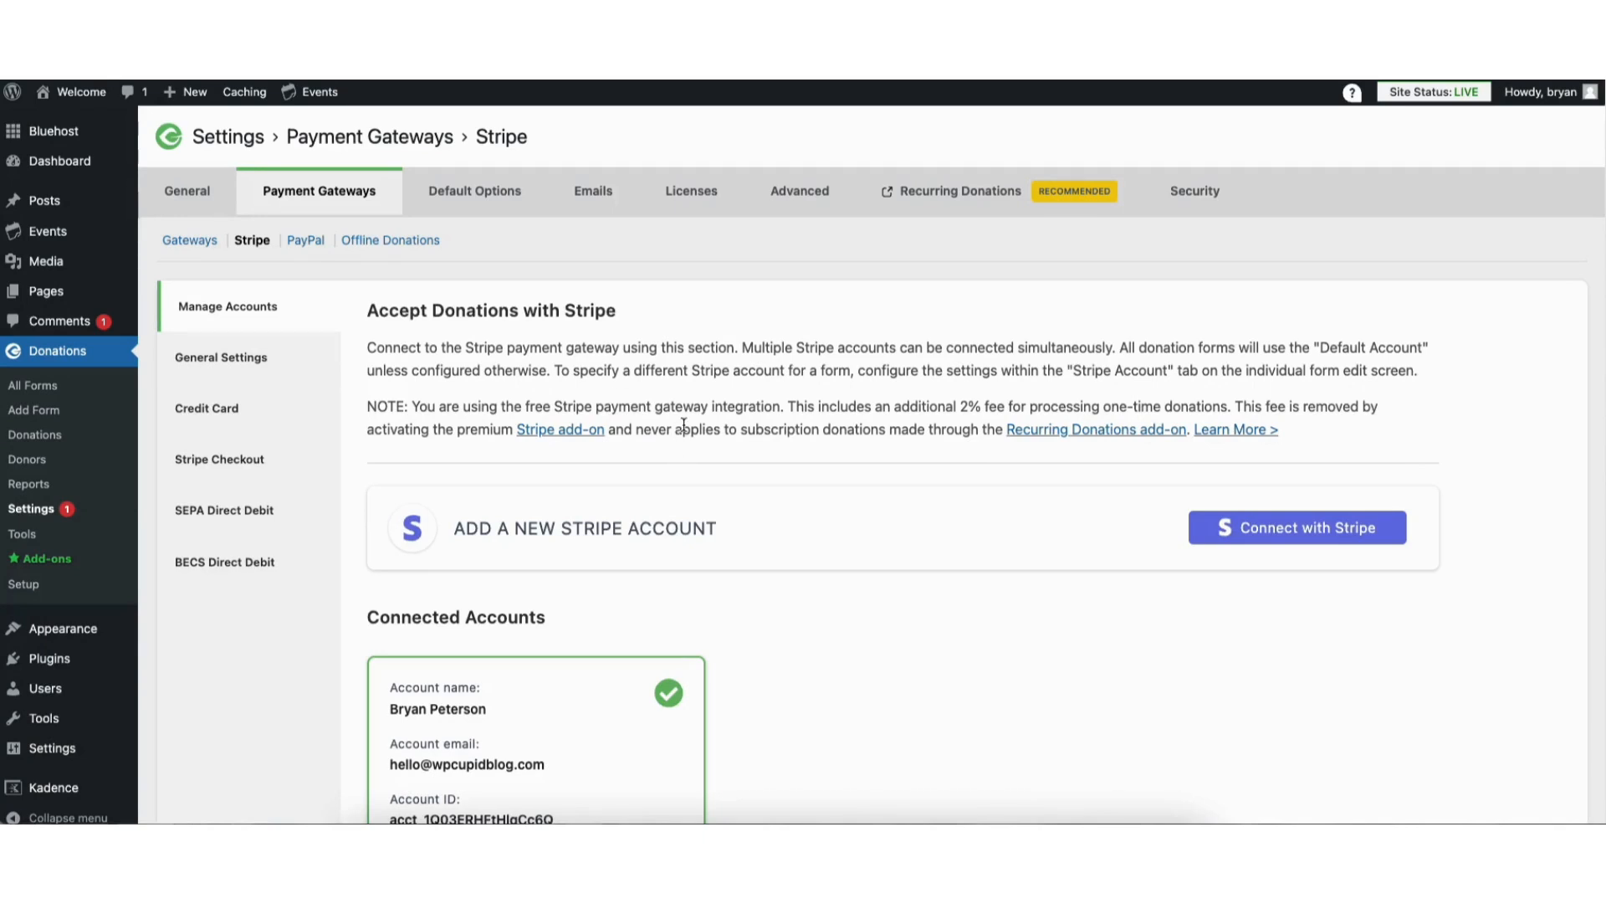
Review Stripe's general, credit card, Stripe Checkout, SEPA Direct Debit and BECS Direct Debit settings, keeping the Multiple Fields card format
left_click(243, 359)
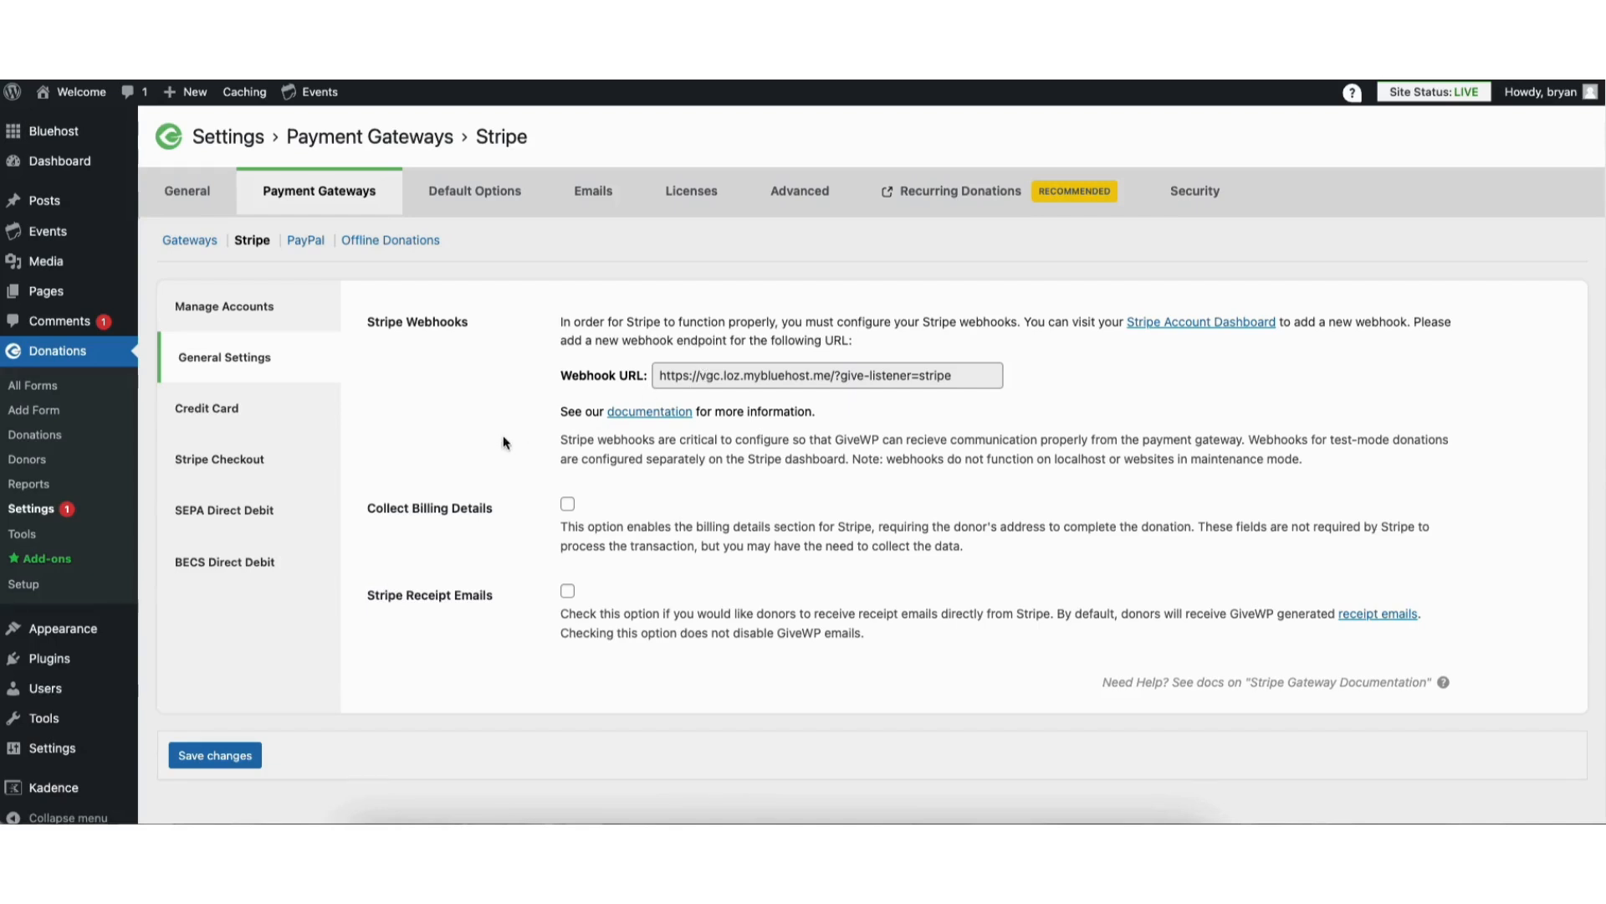
left_click(568, 505)
left_click(569, 593)
left_click(229, 410)
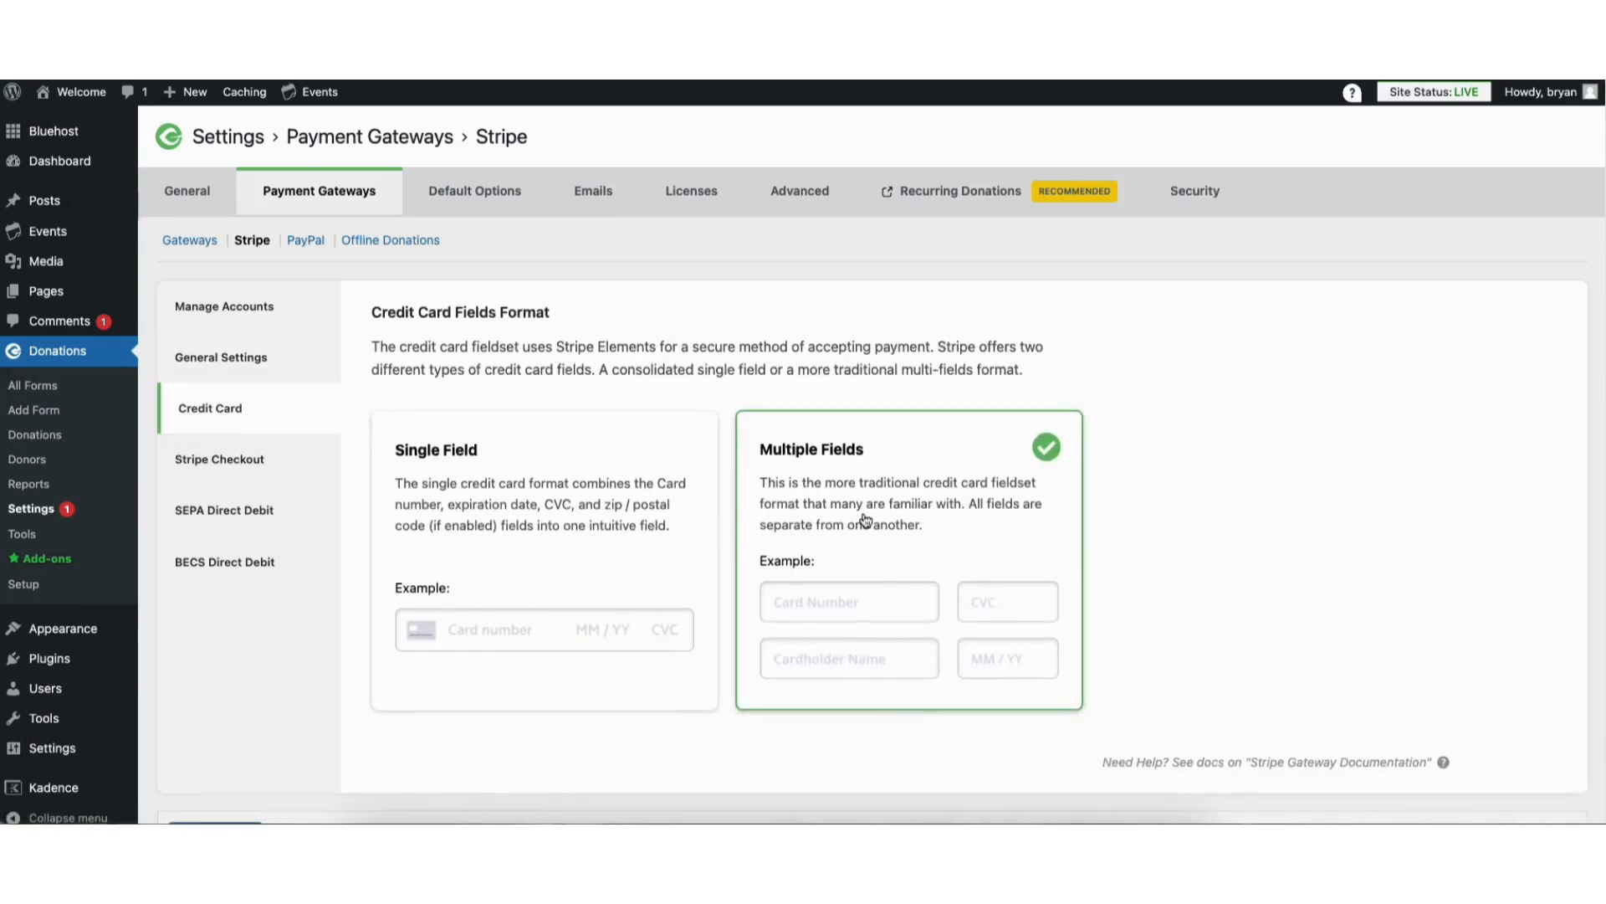
left_click(460, 524)
left_click(804, 485)
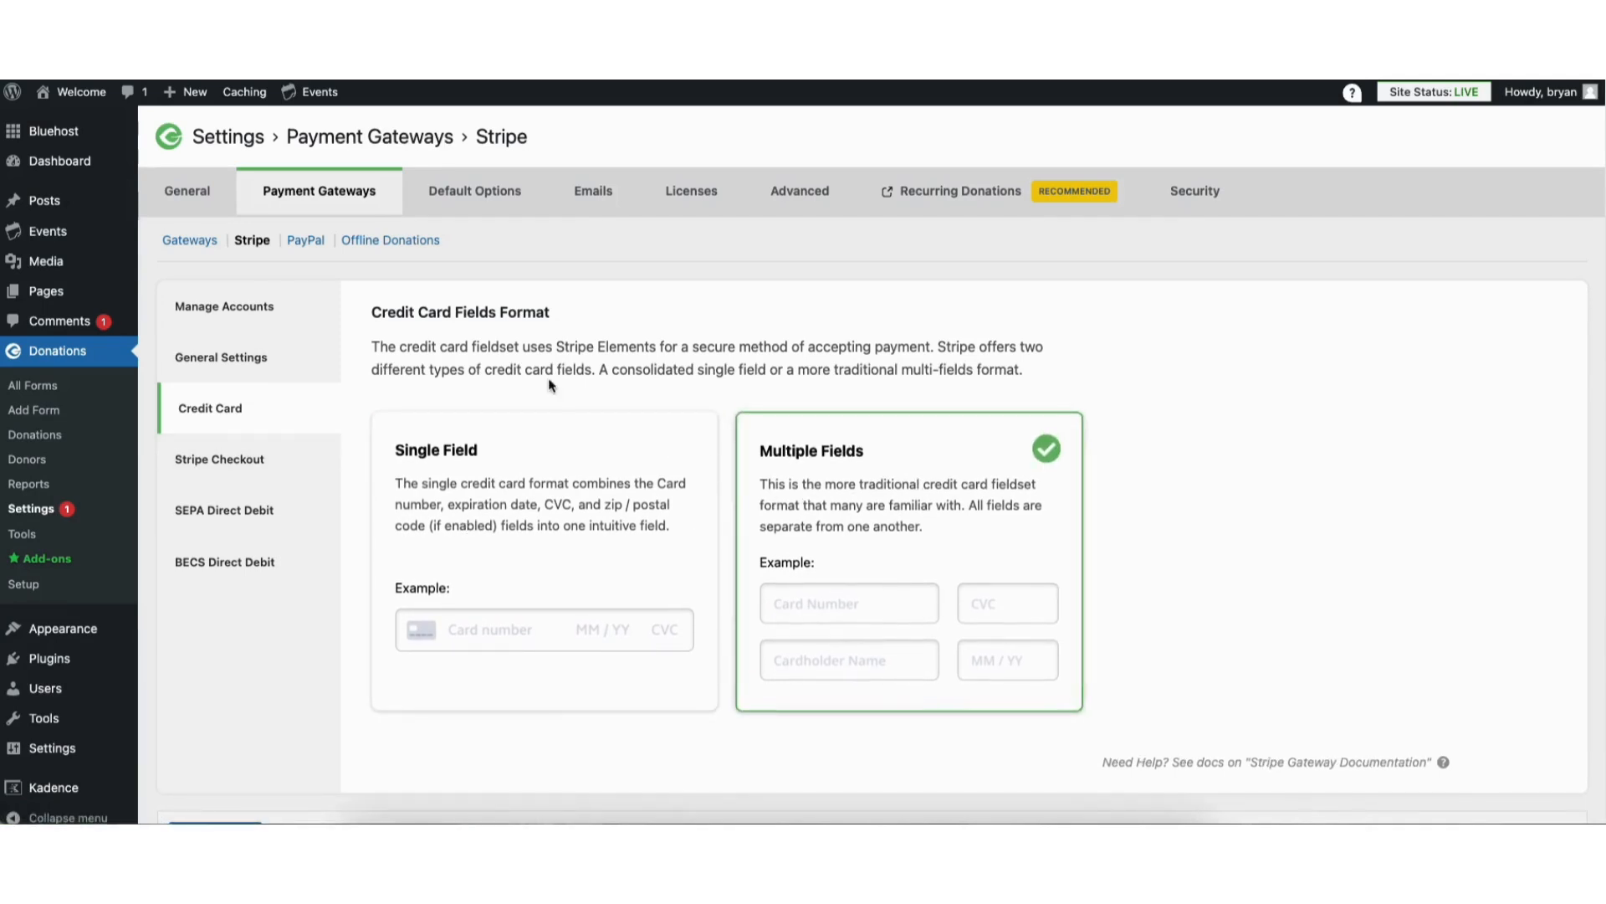
left_click(222, 467)
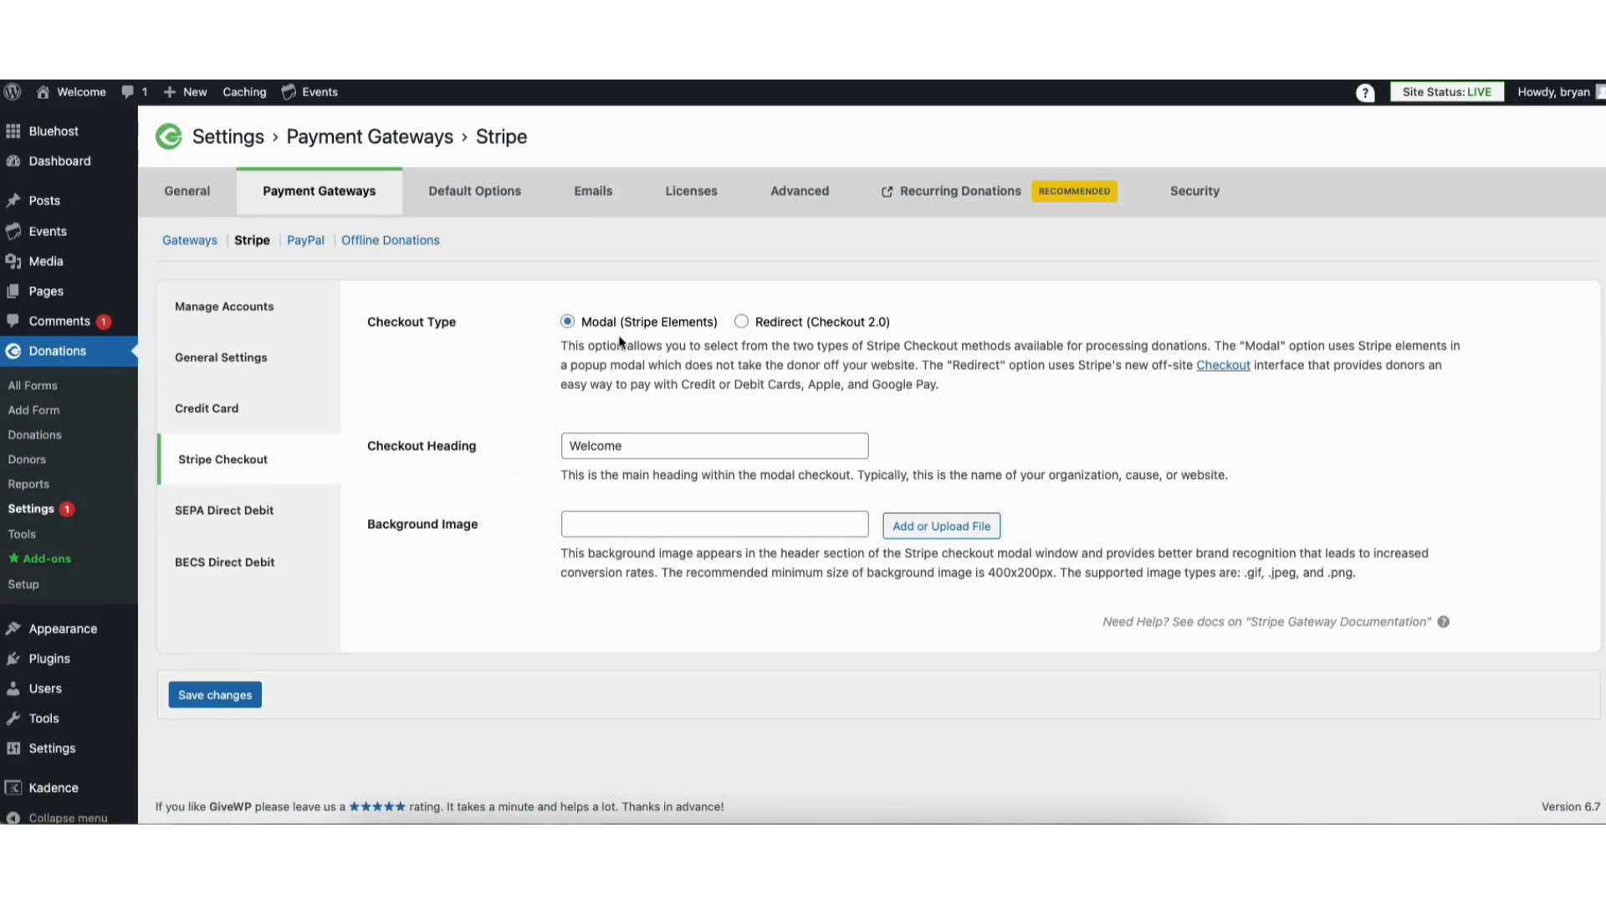
left_click(588, 446)
left_click_drag(569, 446, 654, 437)
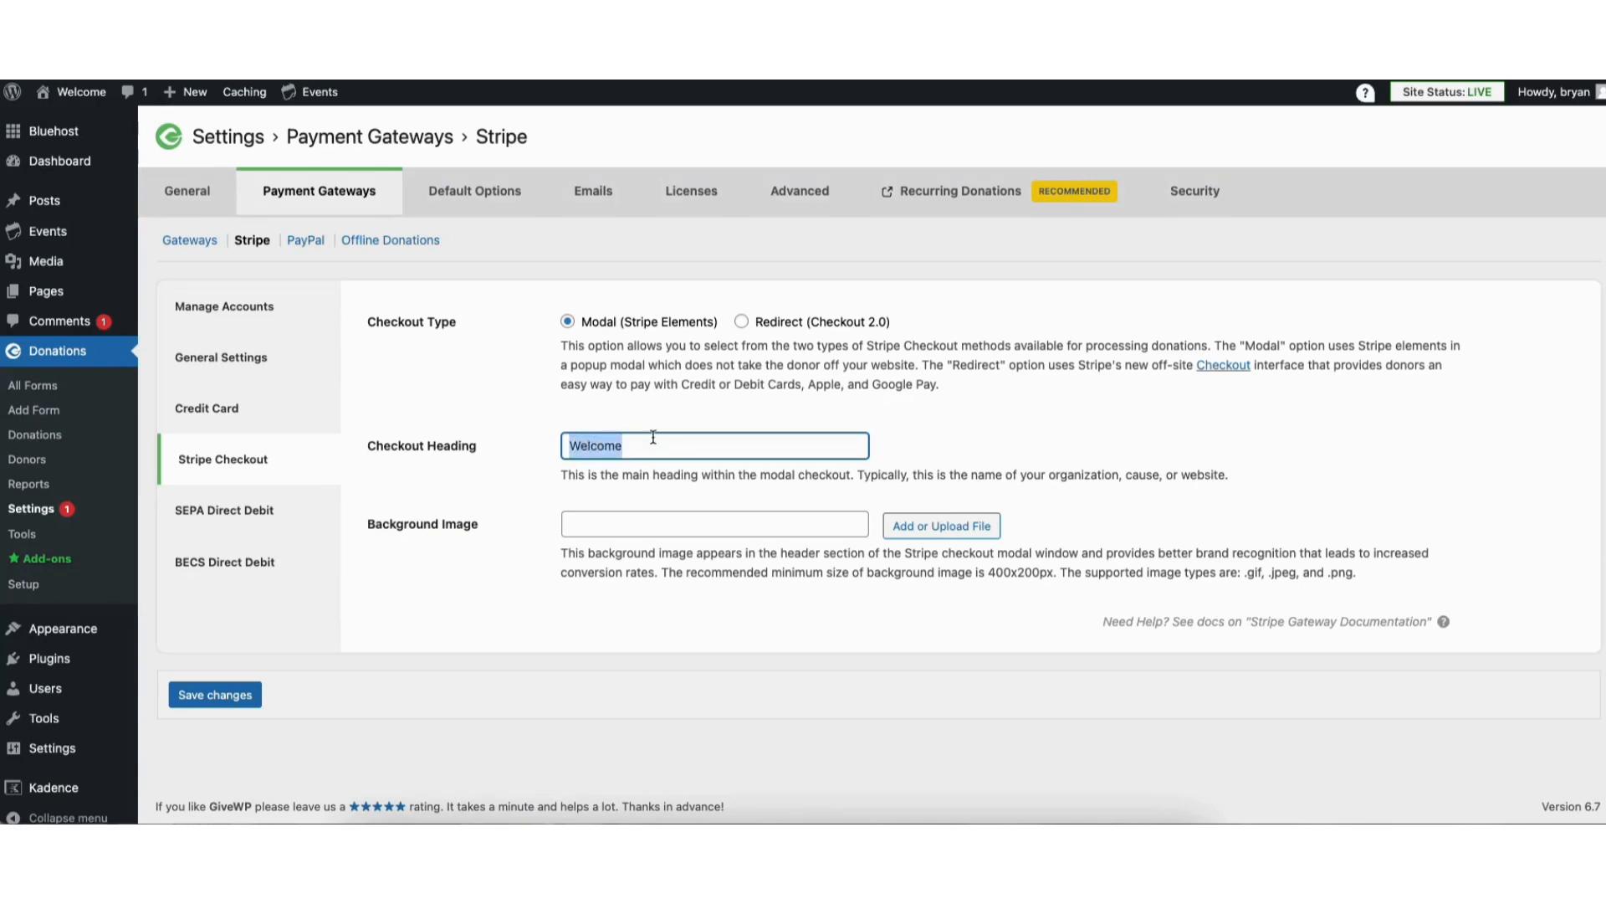
left_click(251, 510)
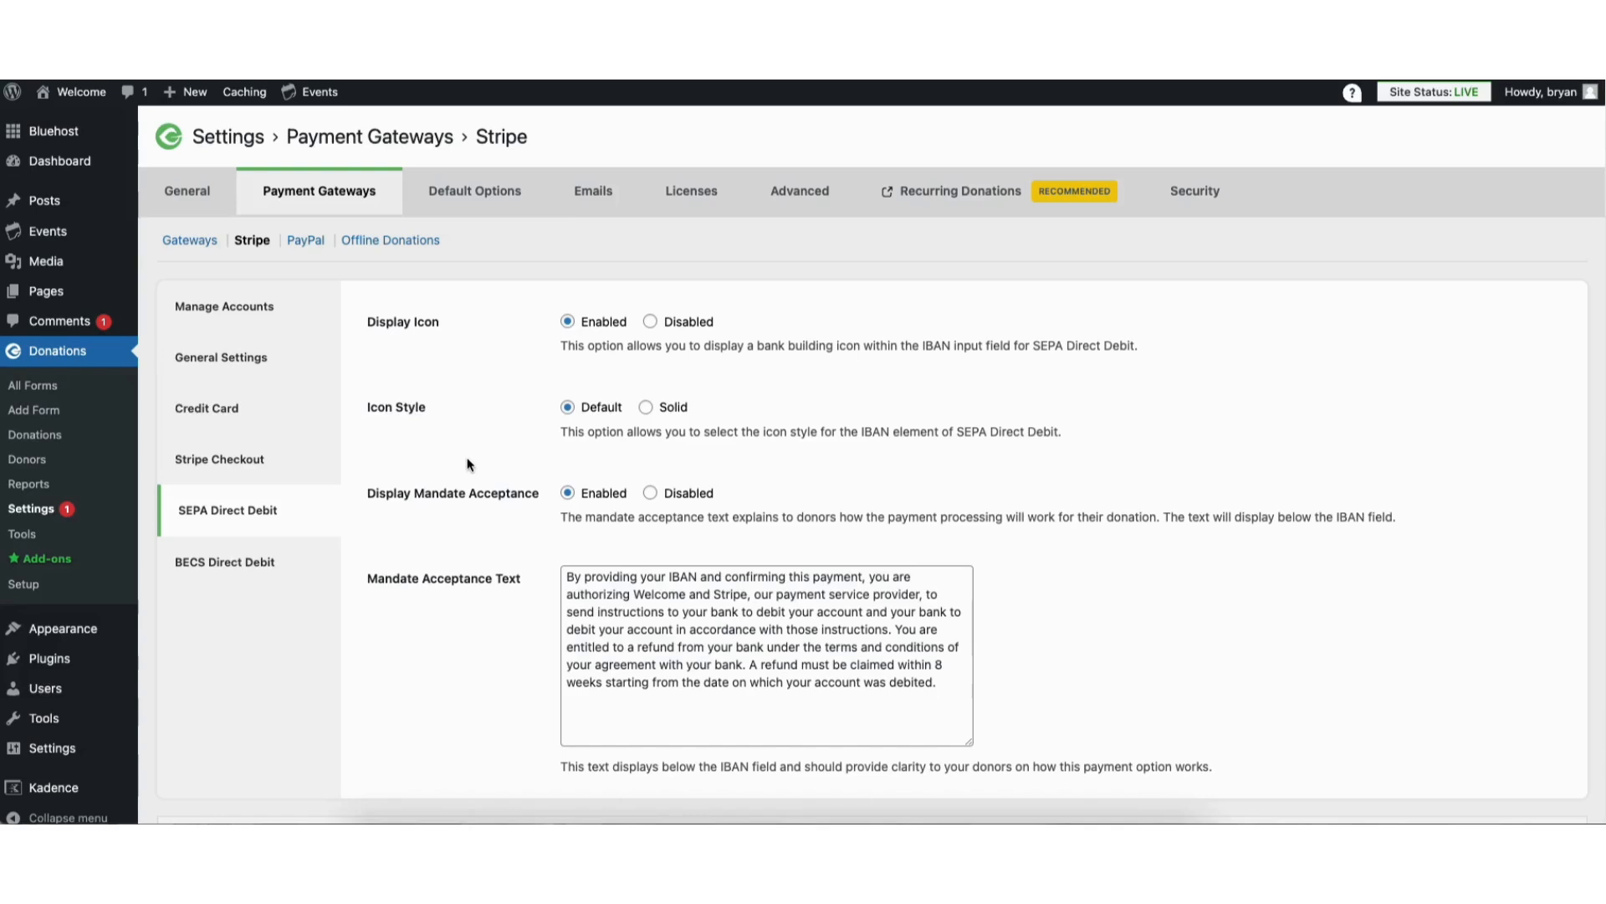
left_click(251, 562)
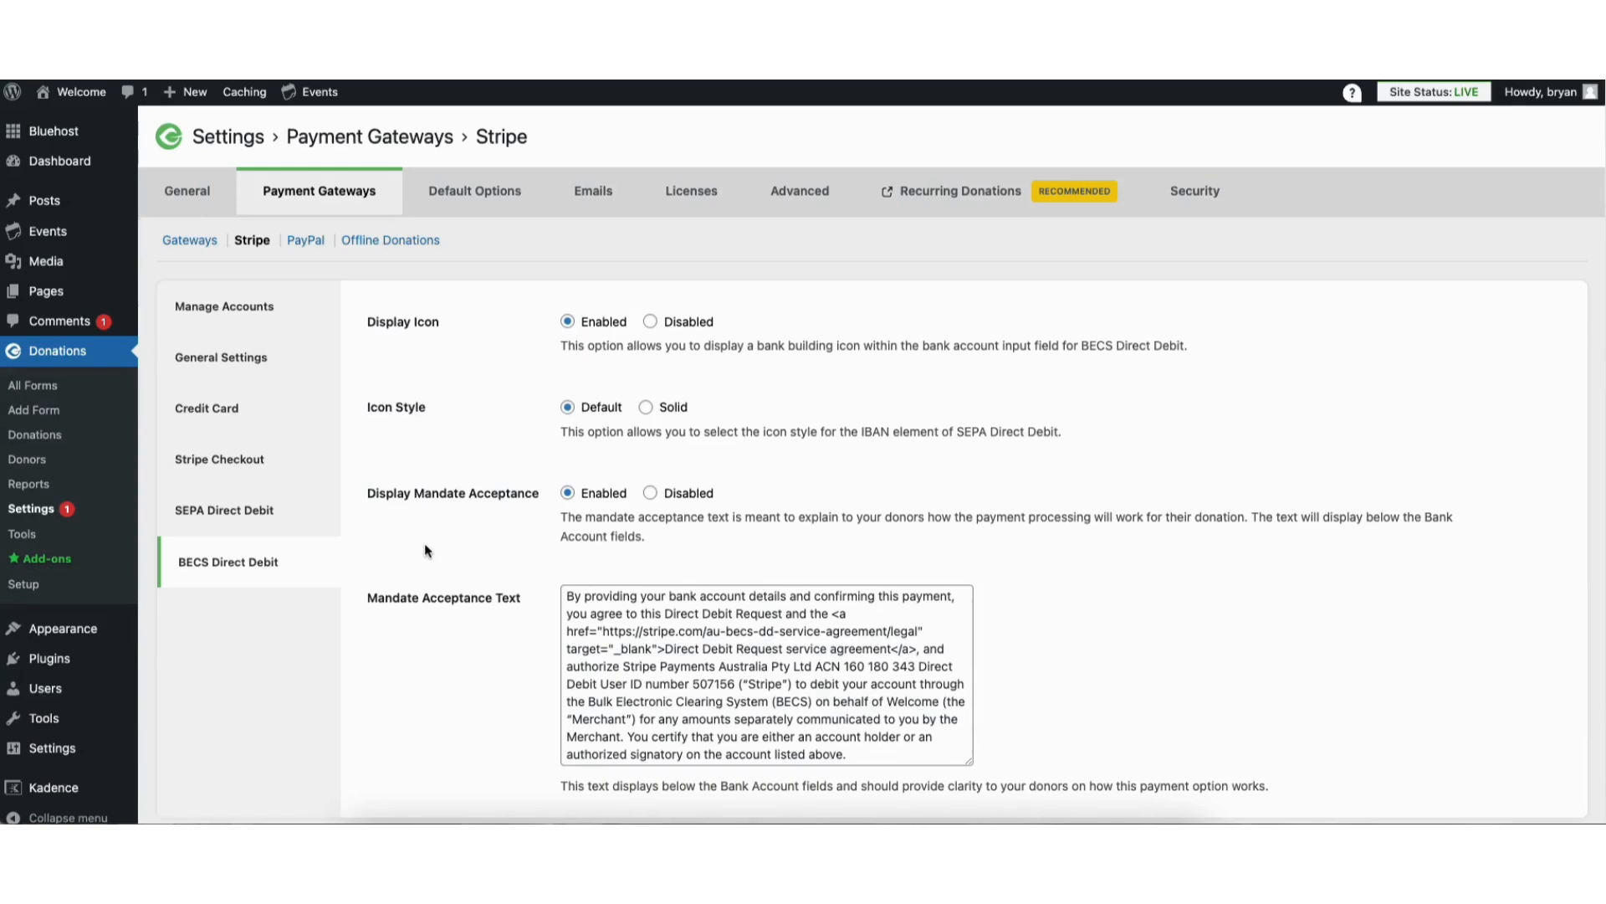
Start a live PayPal connection for PayPal Donations with Standard Card Processing, view the PayPal account form and close it
left_click(305, 240)
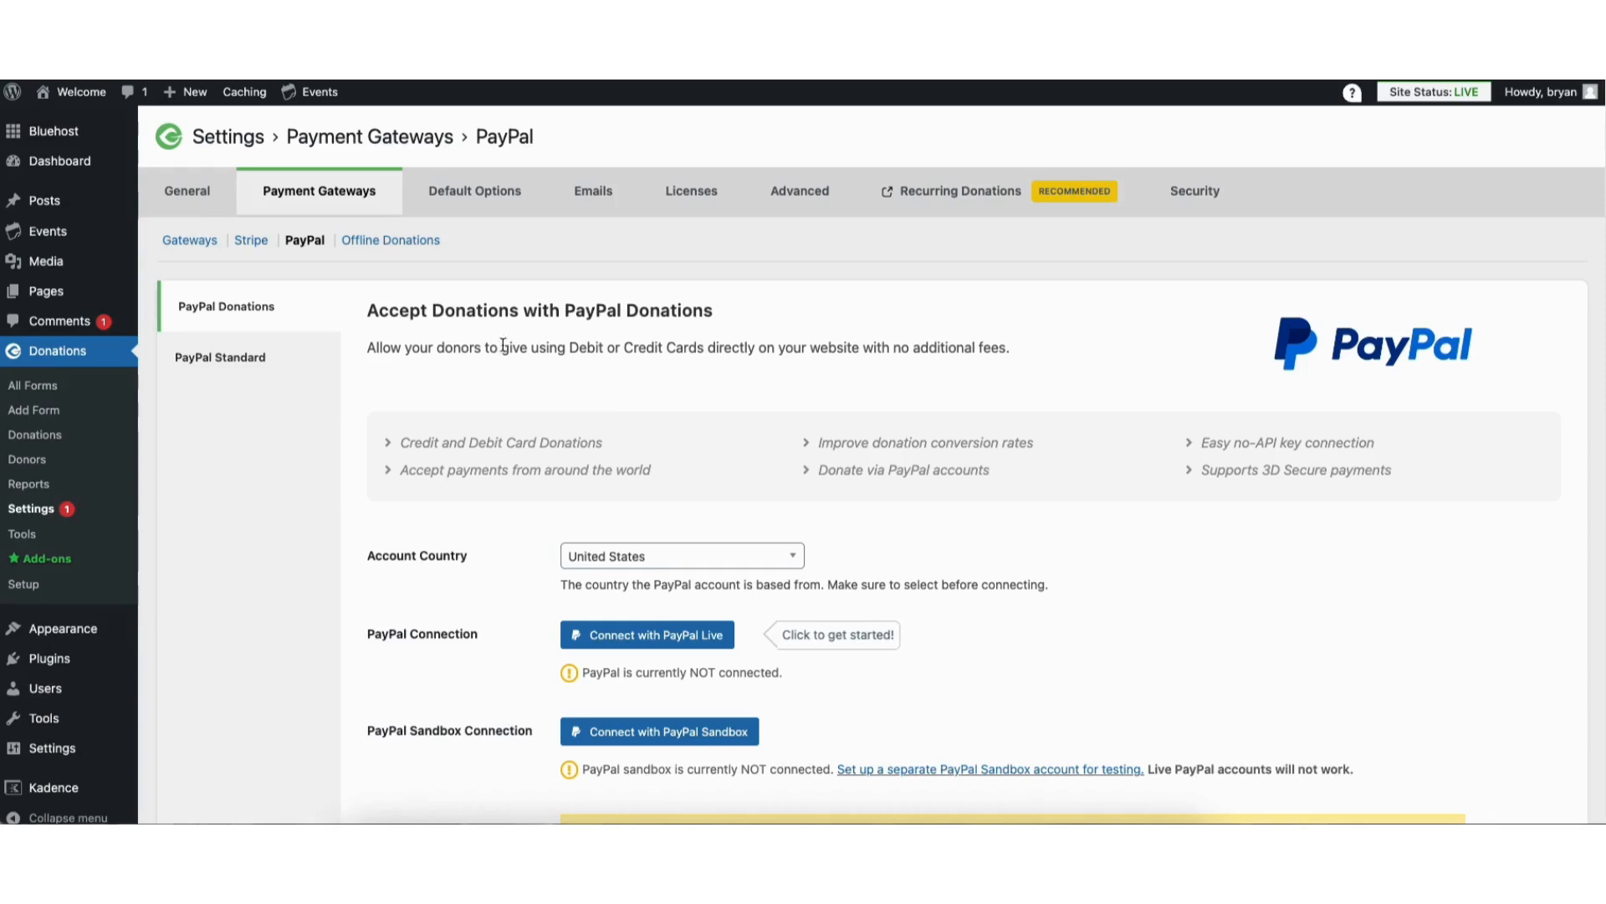
left_click(240, 361)
left_click(248, 310)
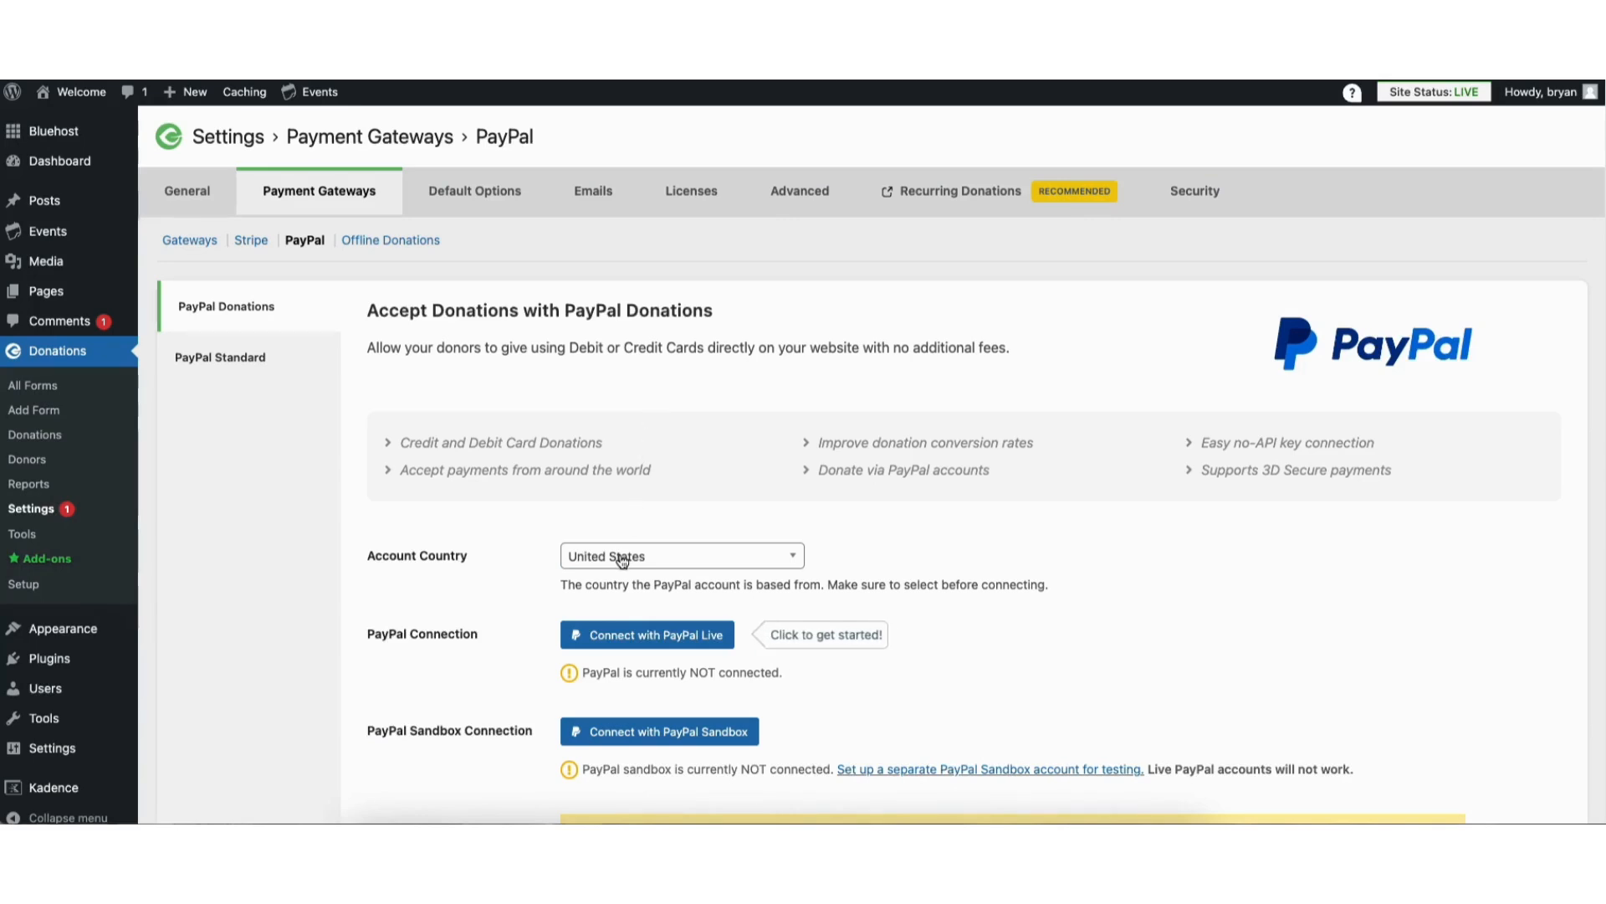
left_click(658, 641)
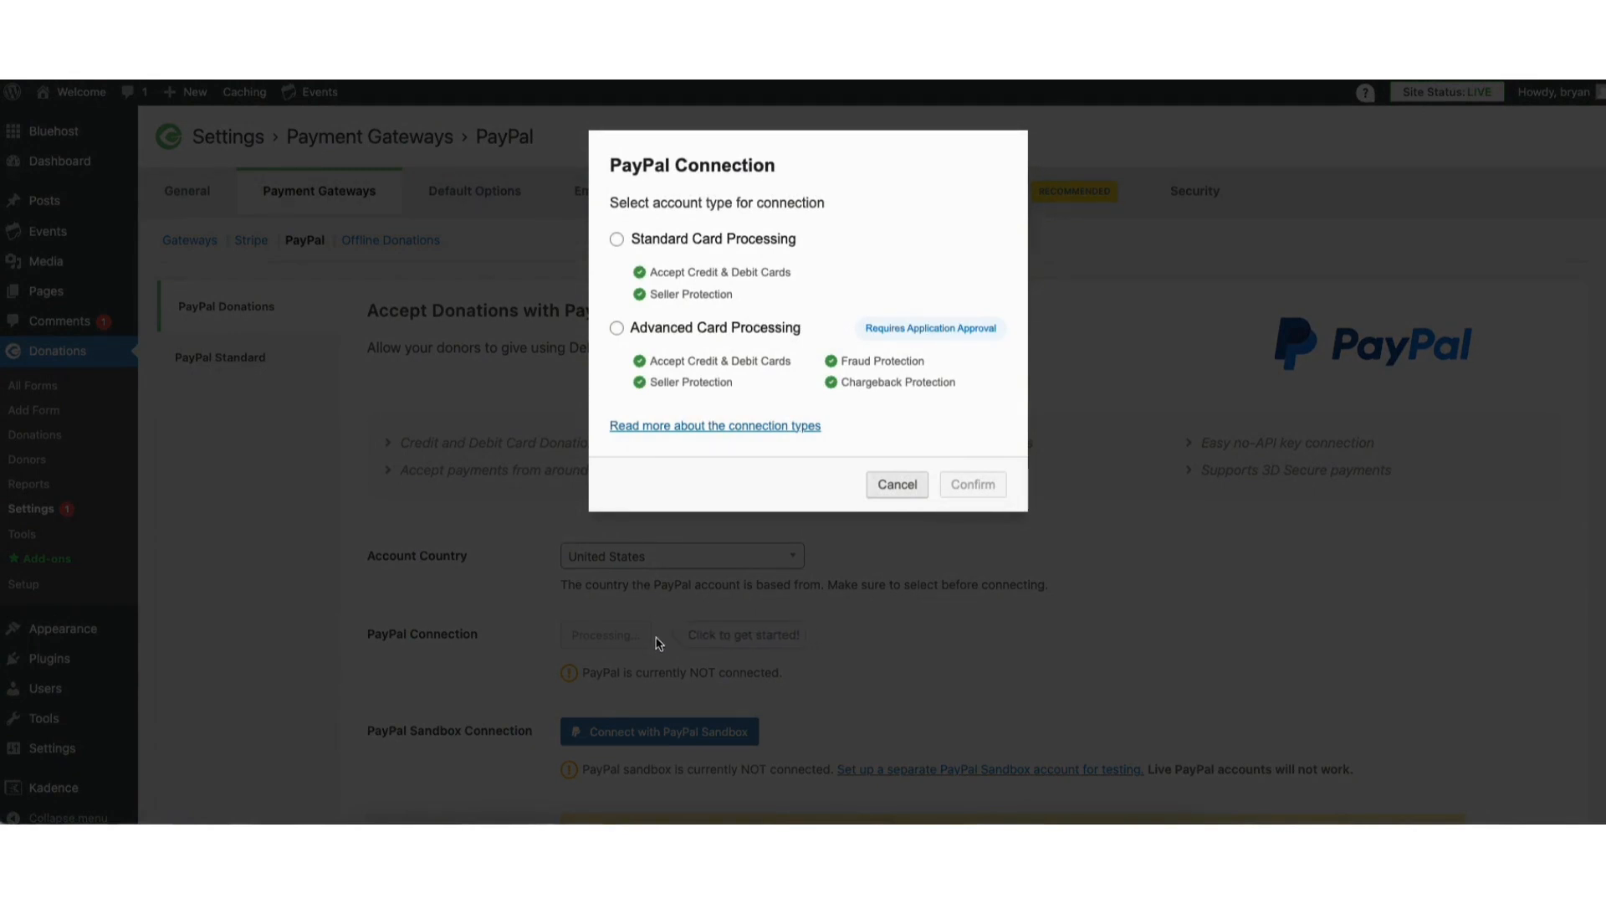
left_click(617, 241)
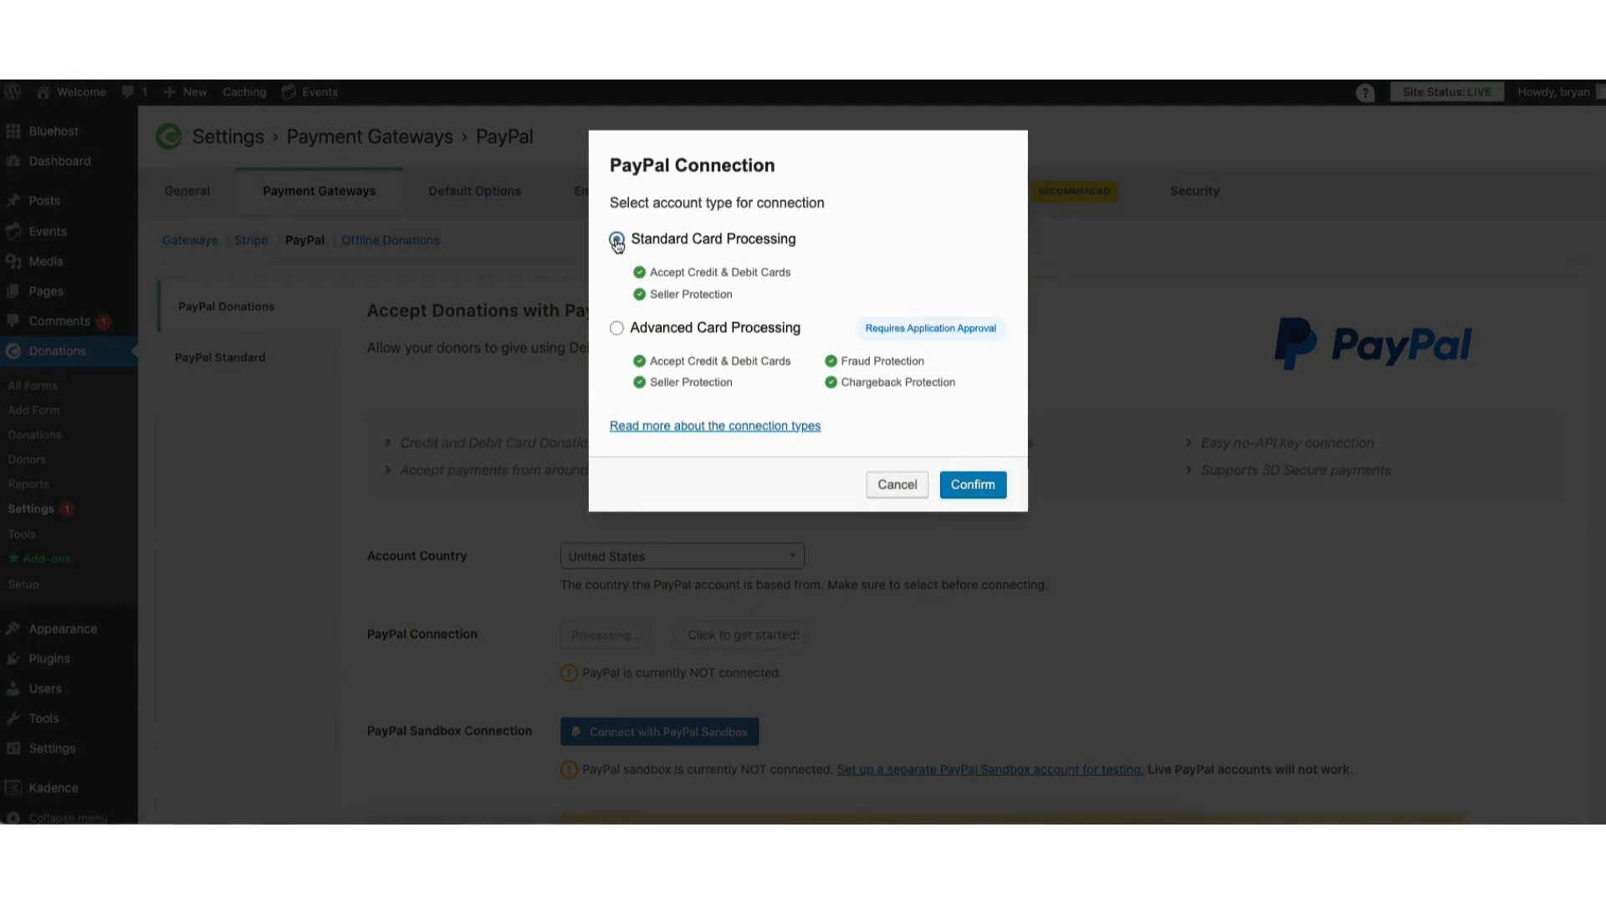
left_click(618, 331)
left_click(617, 241)
left_click(971, 486)
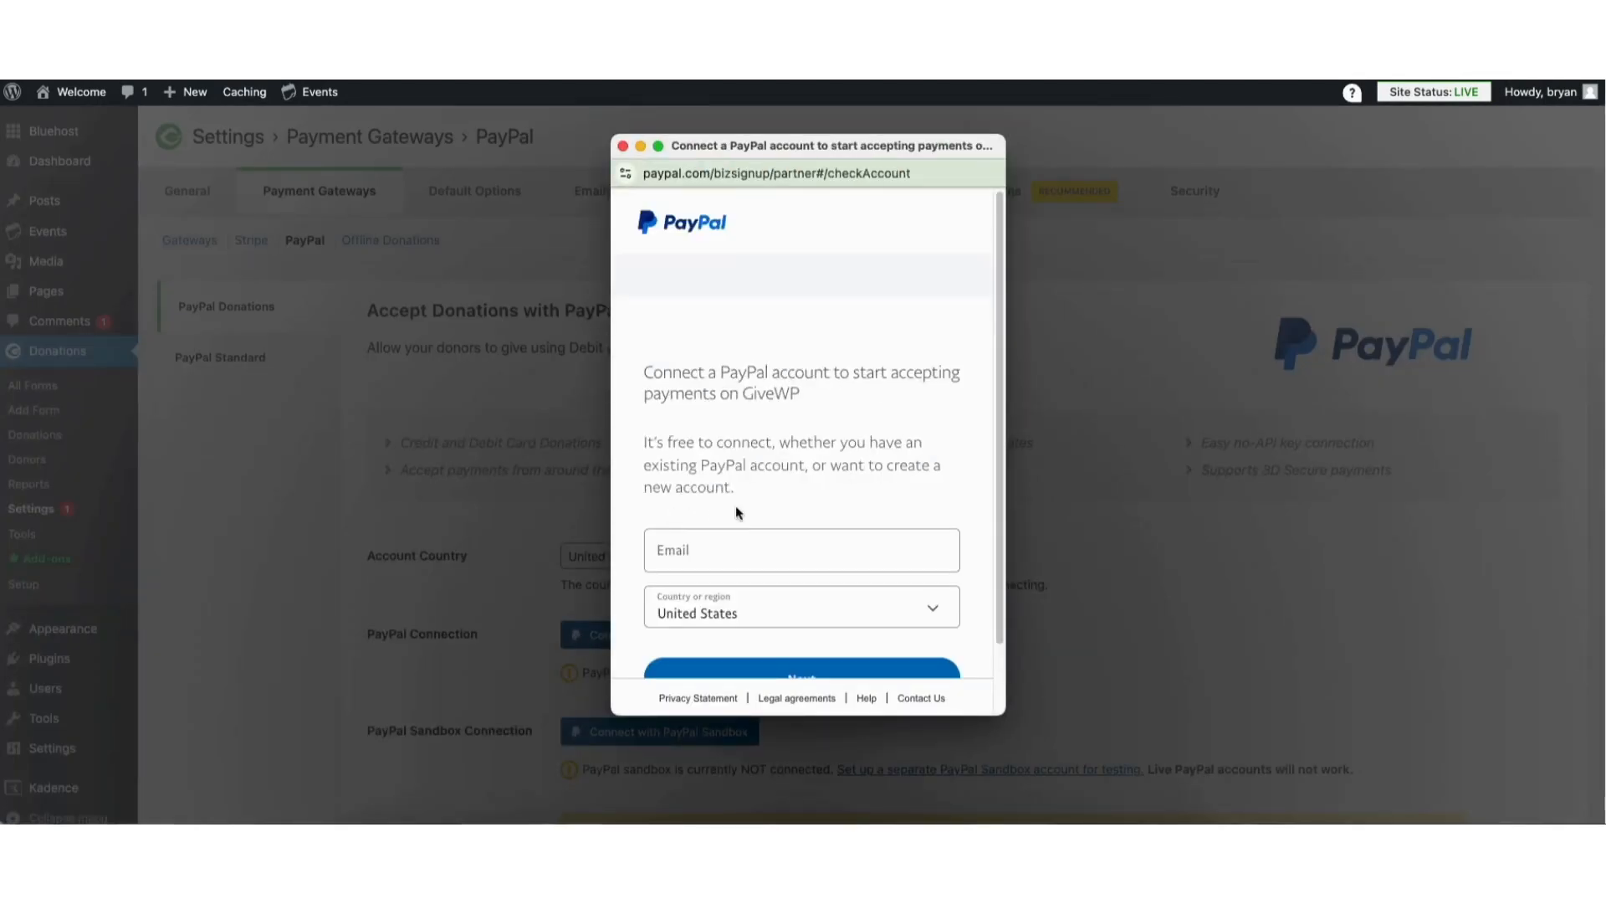
scroll(991, 431, "down", 2)
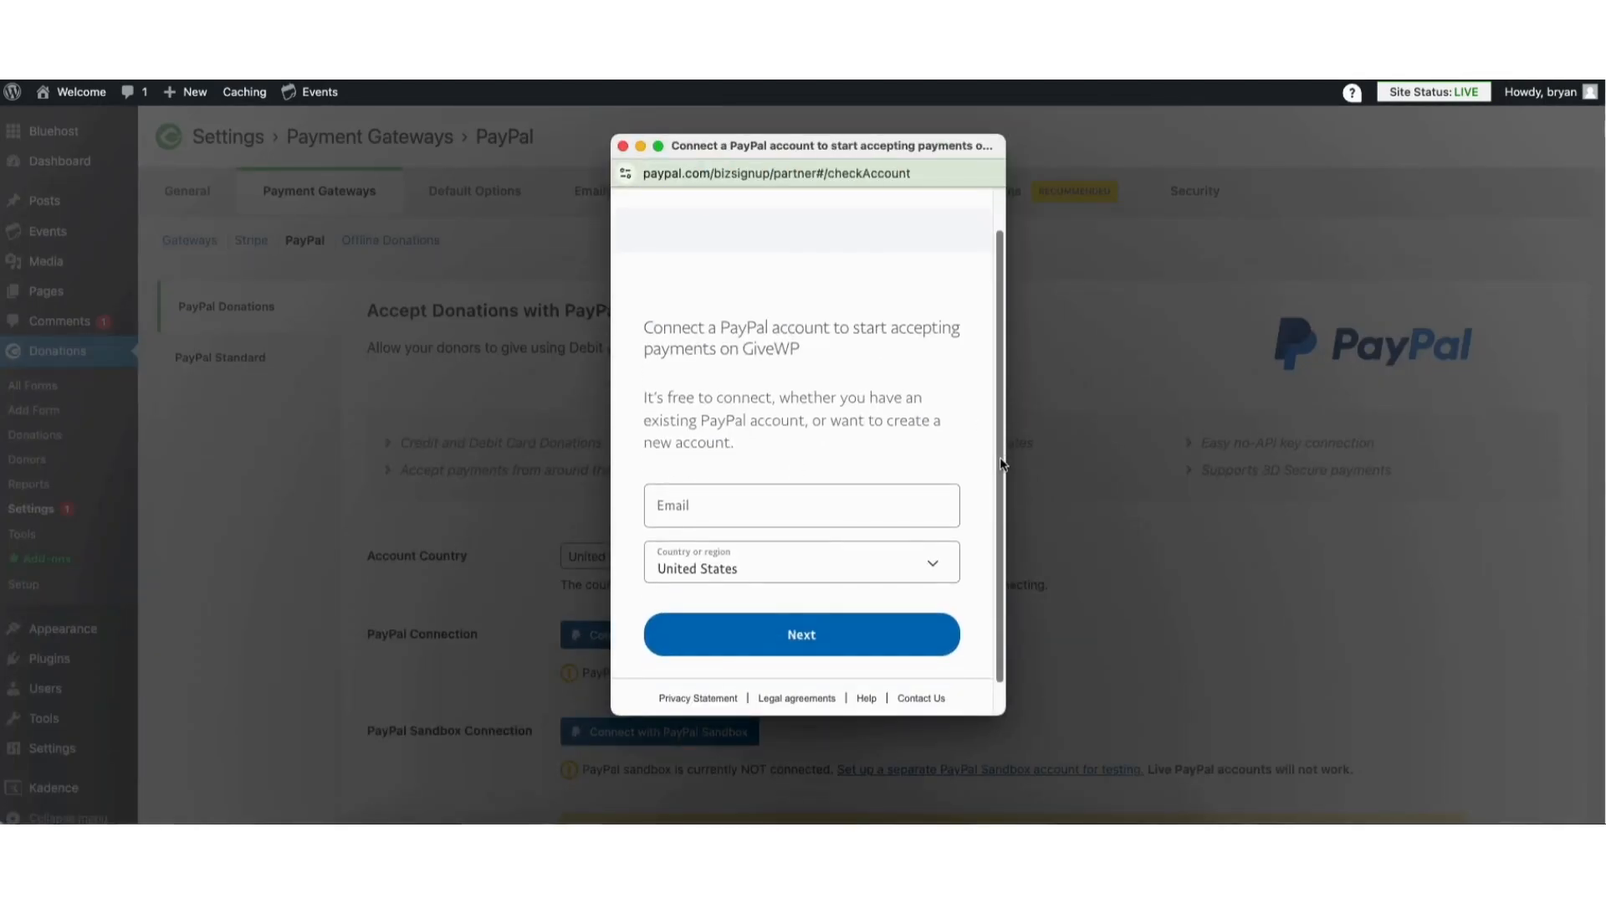
scroll(1001, 461, "up", 2)
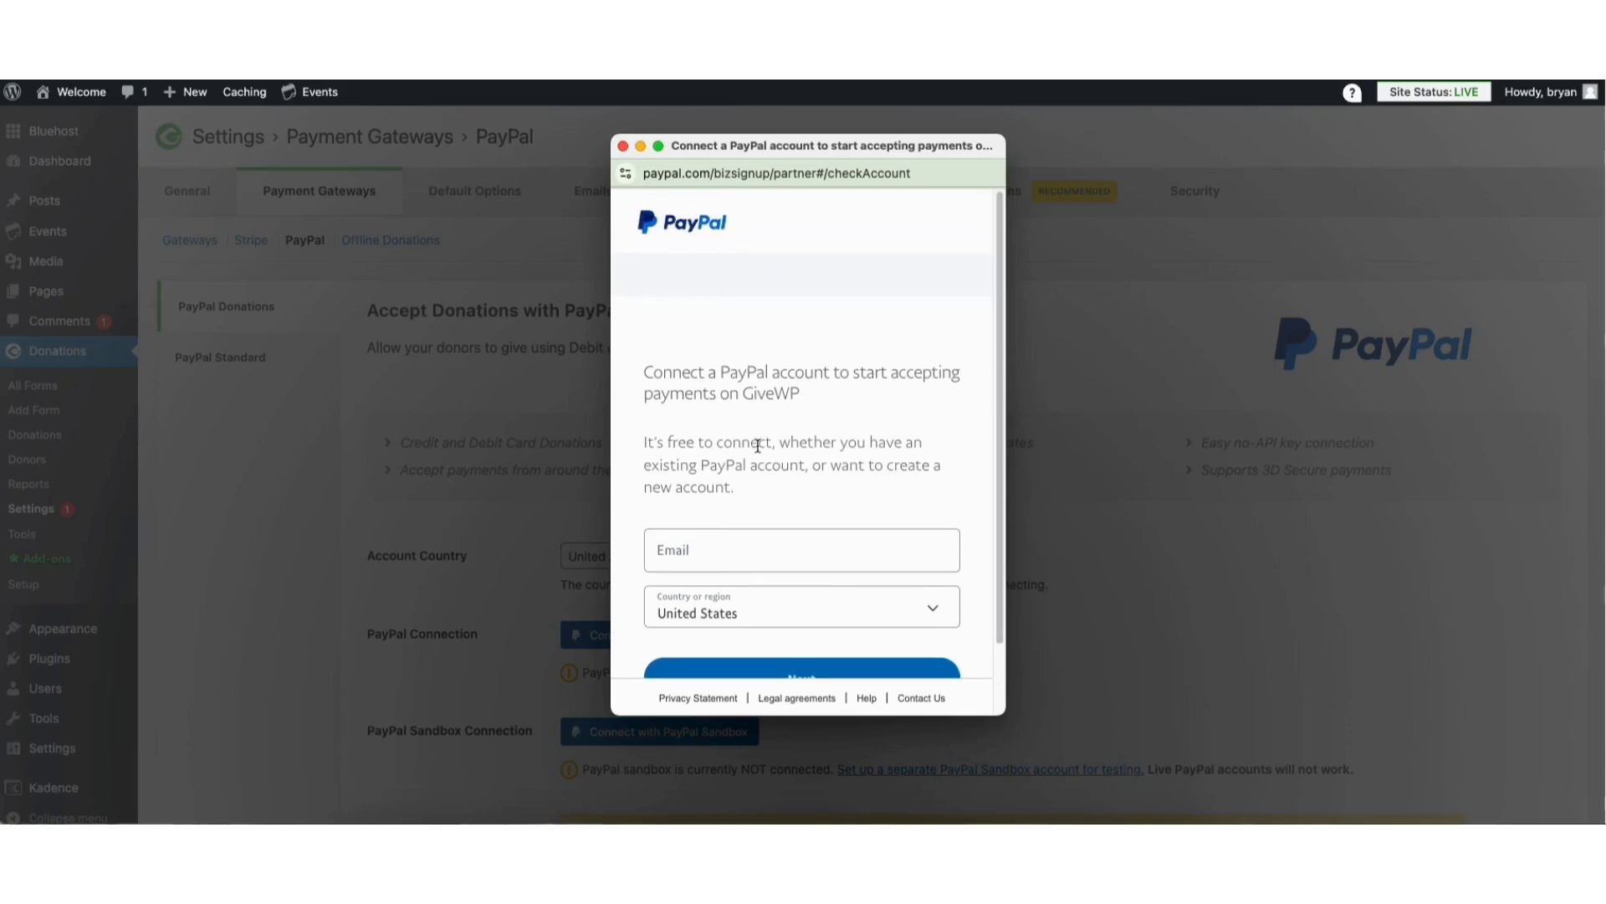
left_click(623, 148)
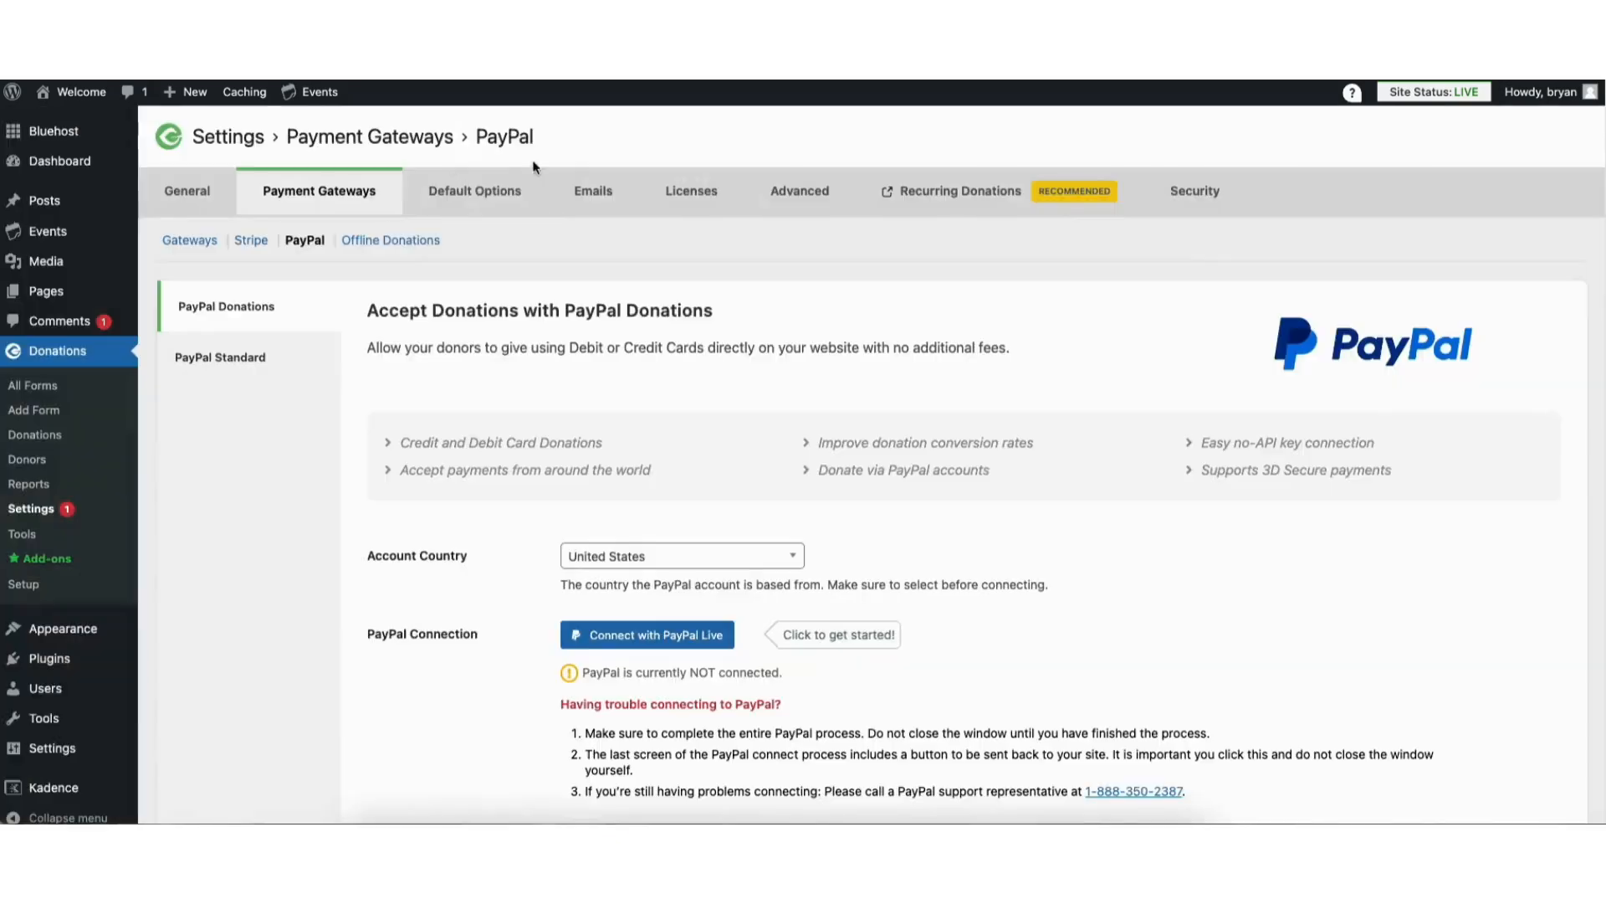
Review the Offline Donations settings, the GiveWP pricing page for recurring donations and the add-on license activation options
left_click(399, 243)
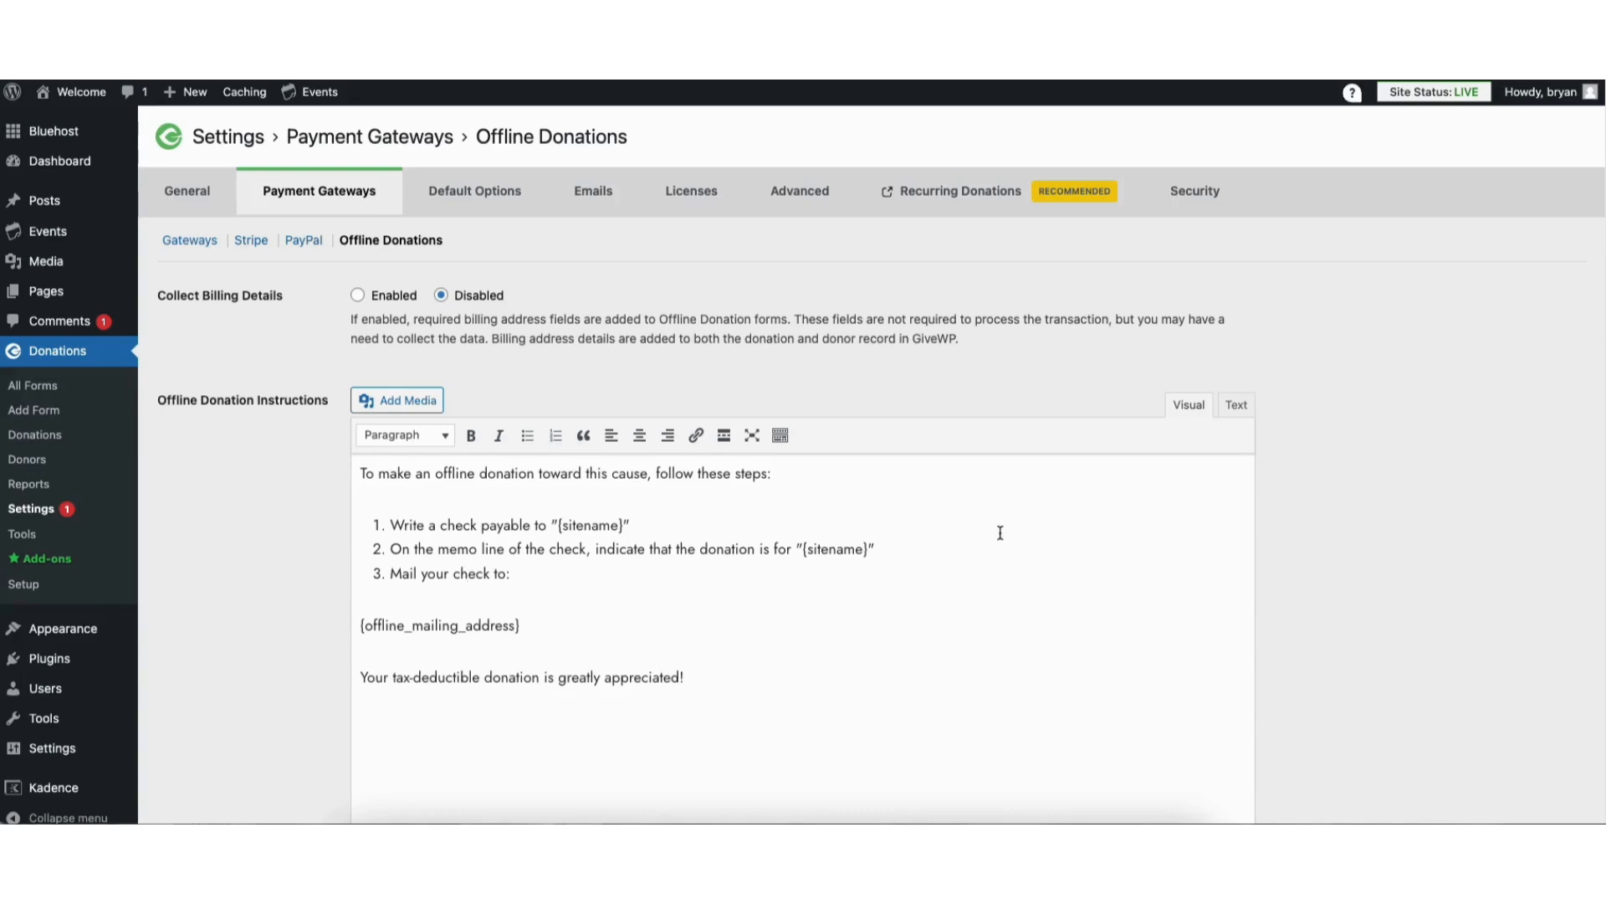
left_click(957, 199)
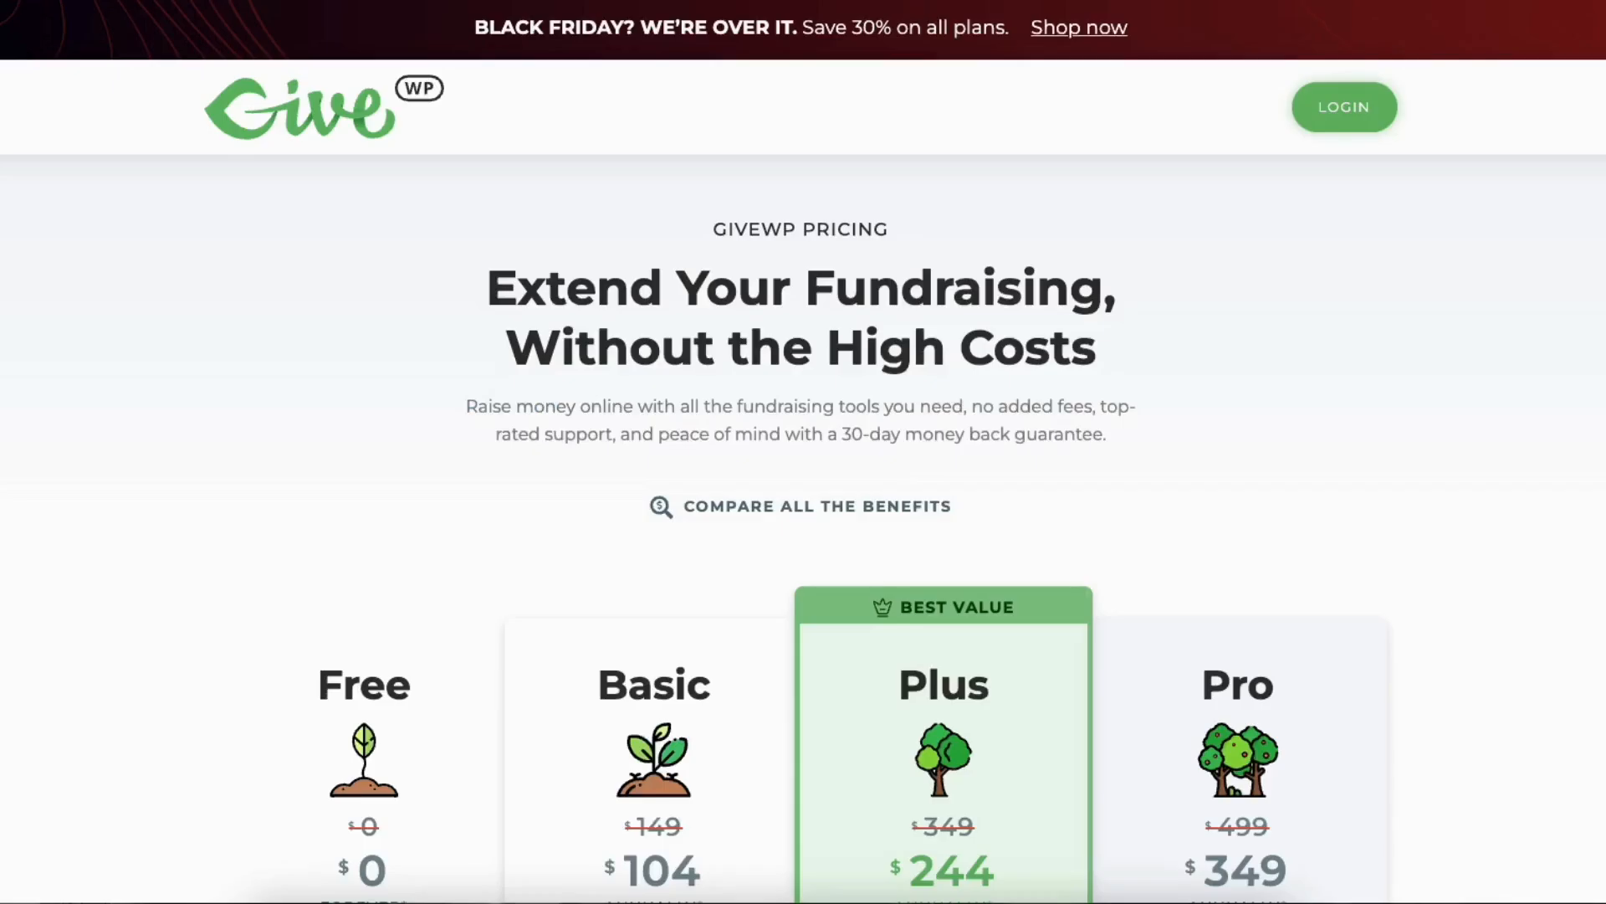
scroll(803, 452, "down", 6)
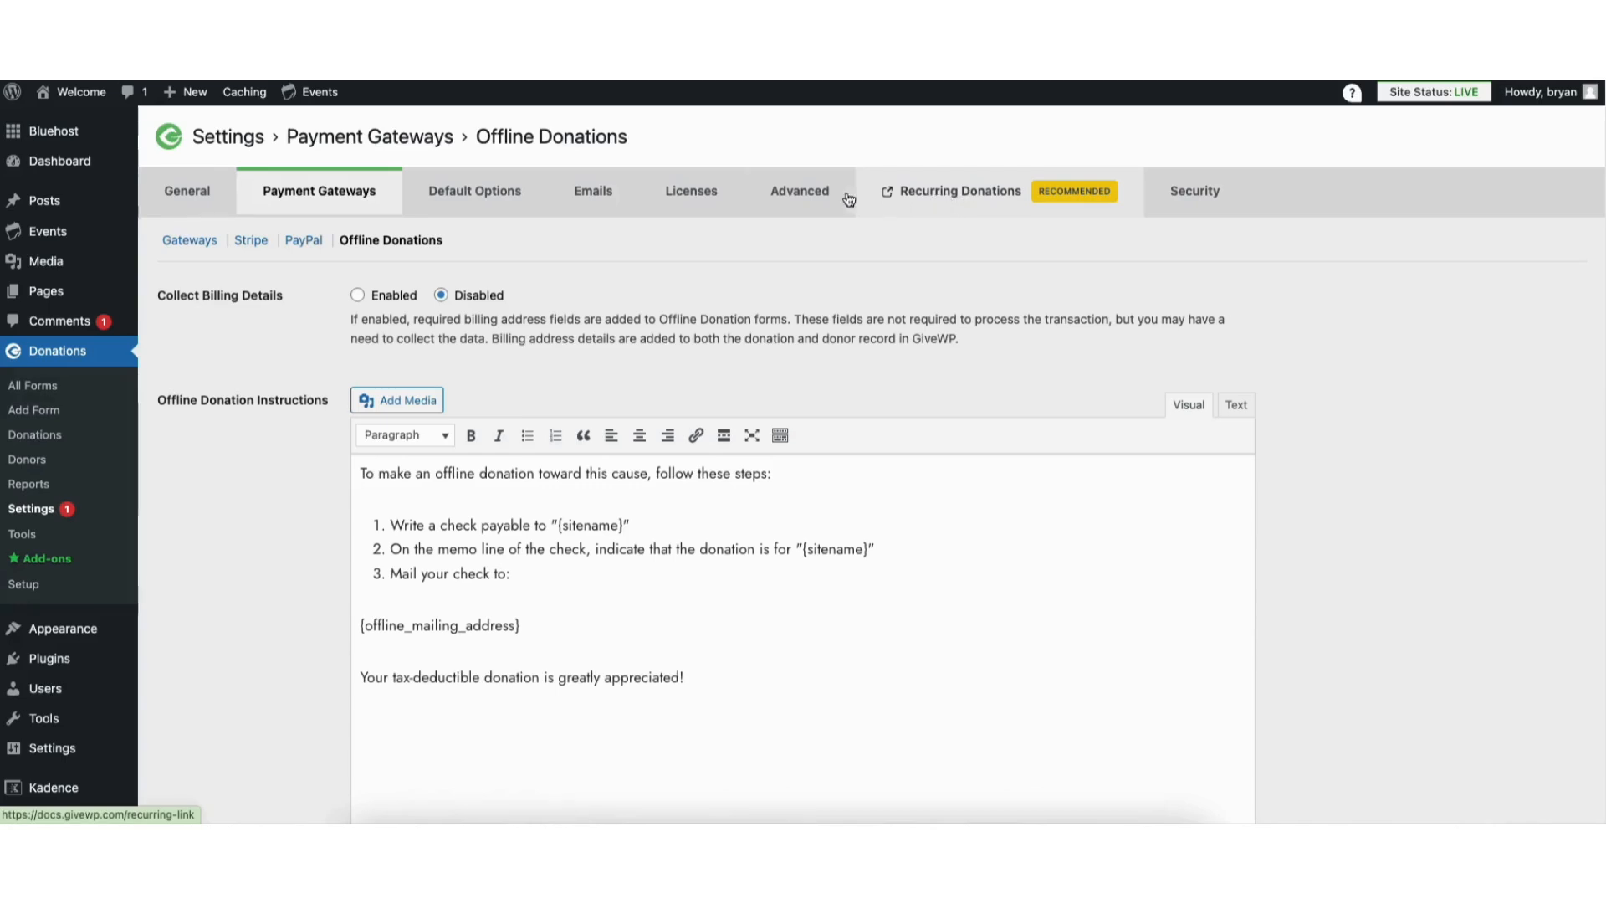
left_click(694, 204)
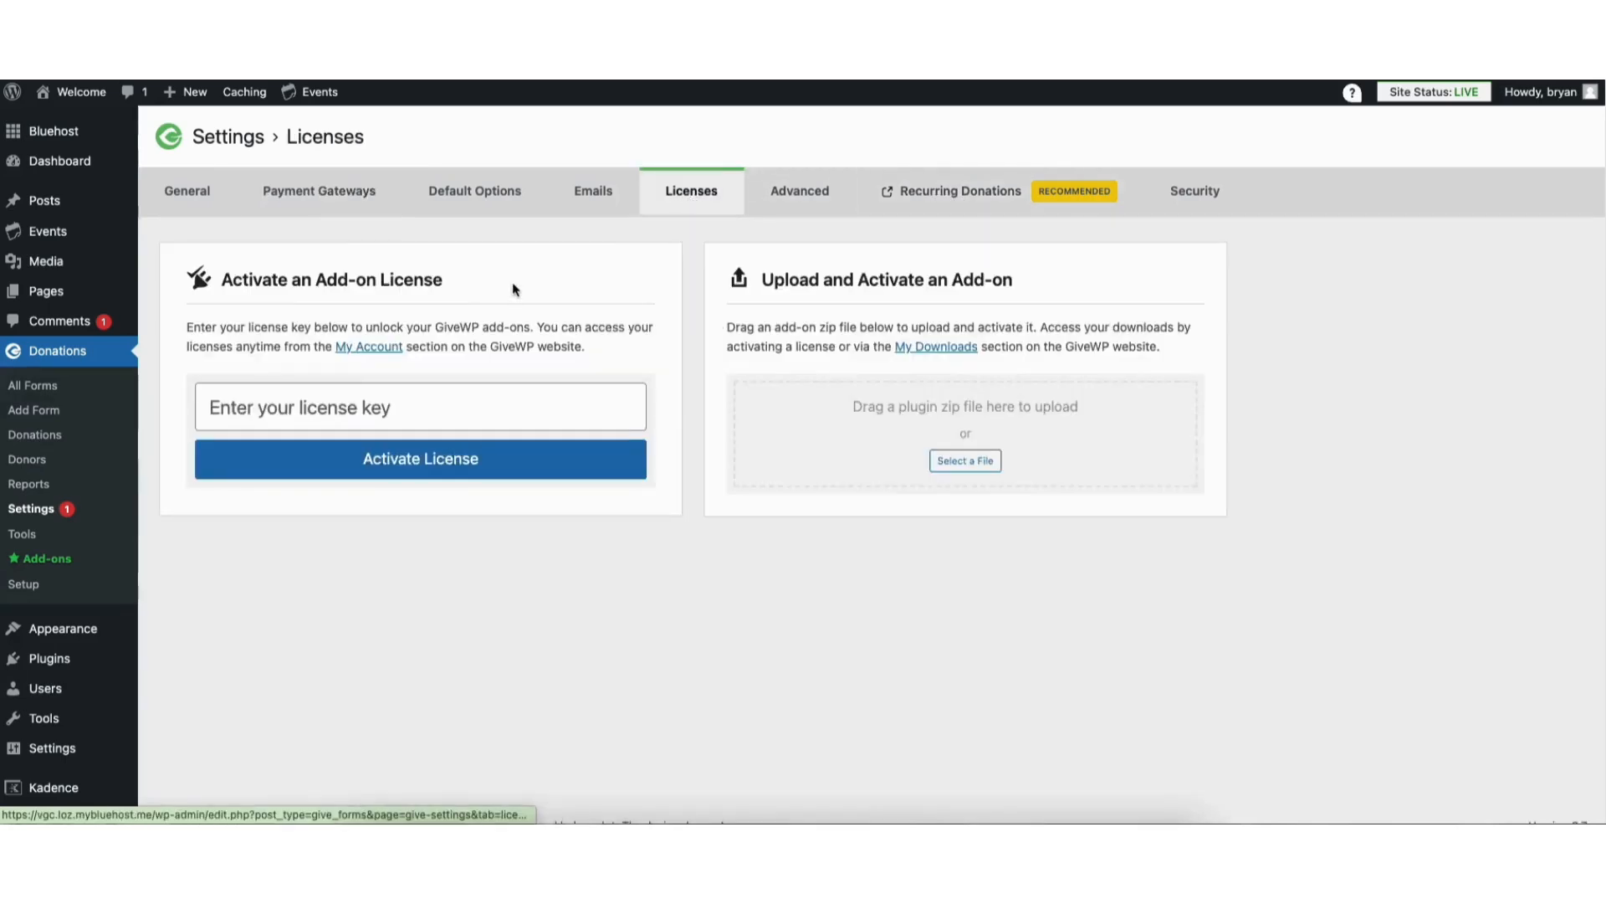
left_click(333, 409)
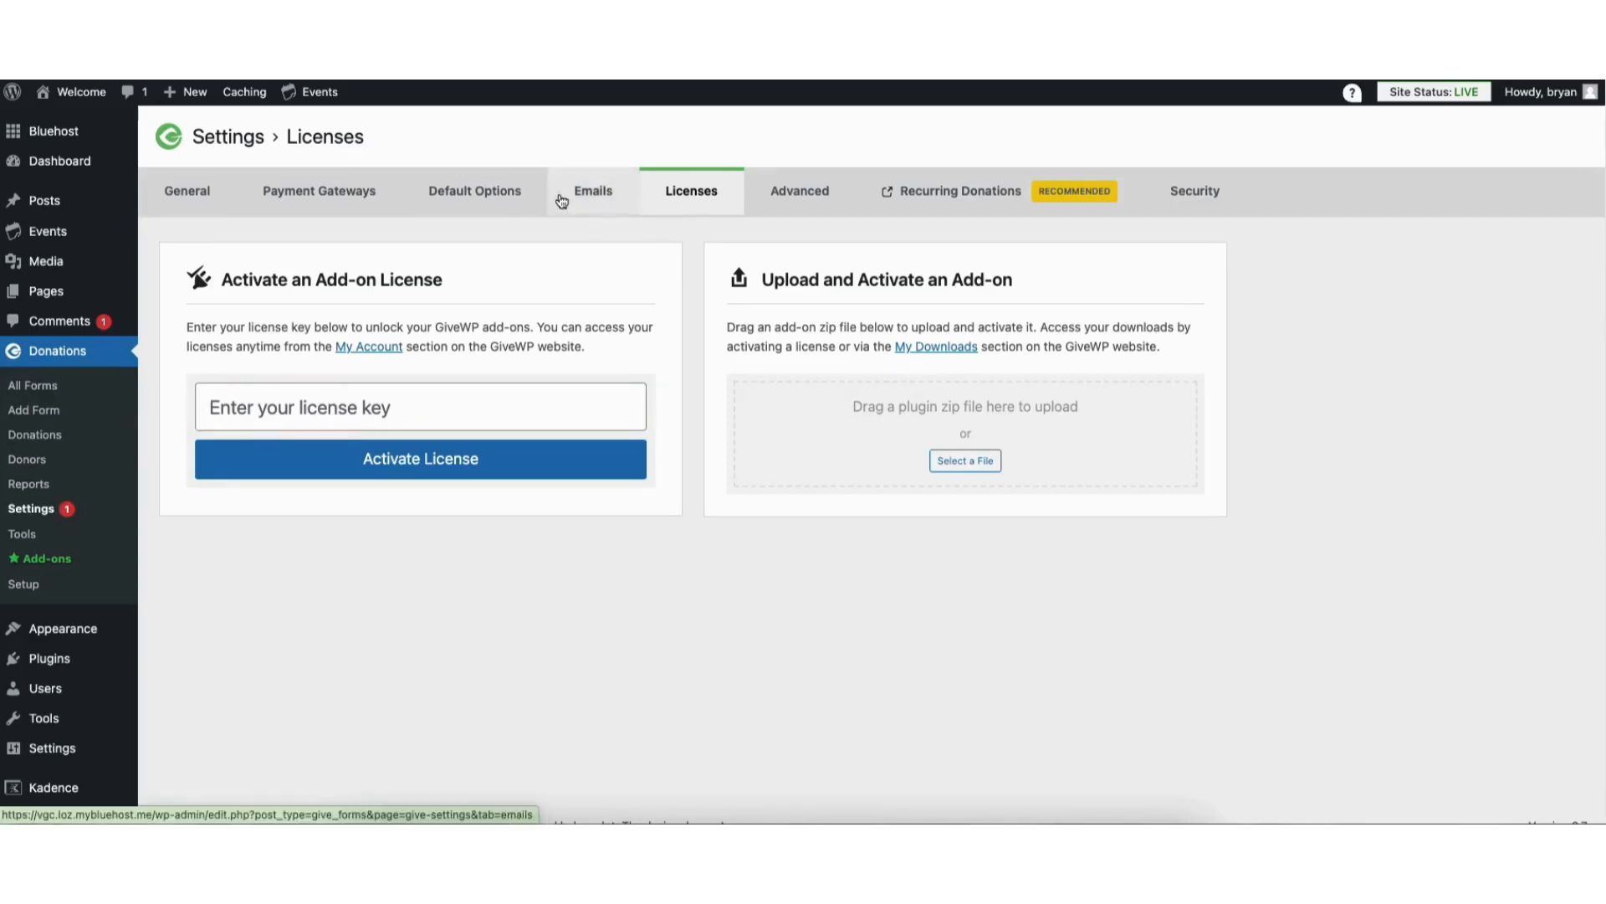
Disable Test Mode and the Test Donation gateway, enable Stripe - Payment Element and PayPal Donations, and save the gateway settings
left_click(360, 196)
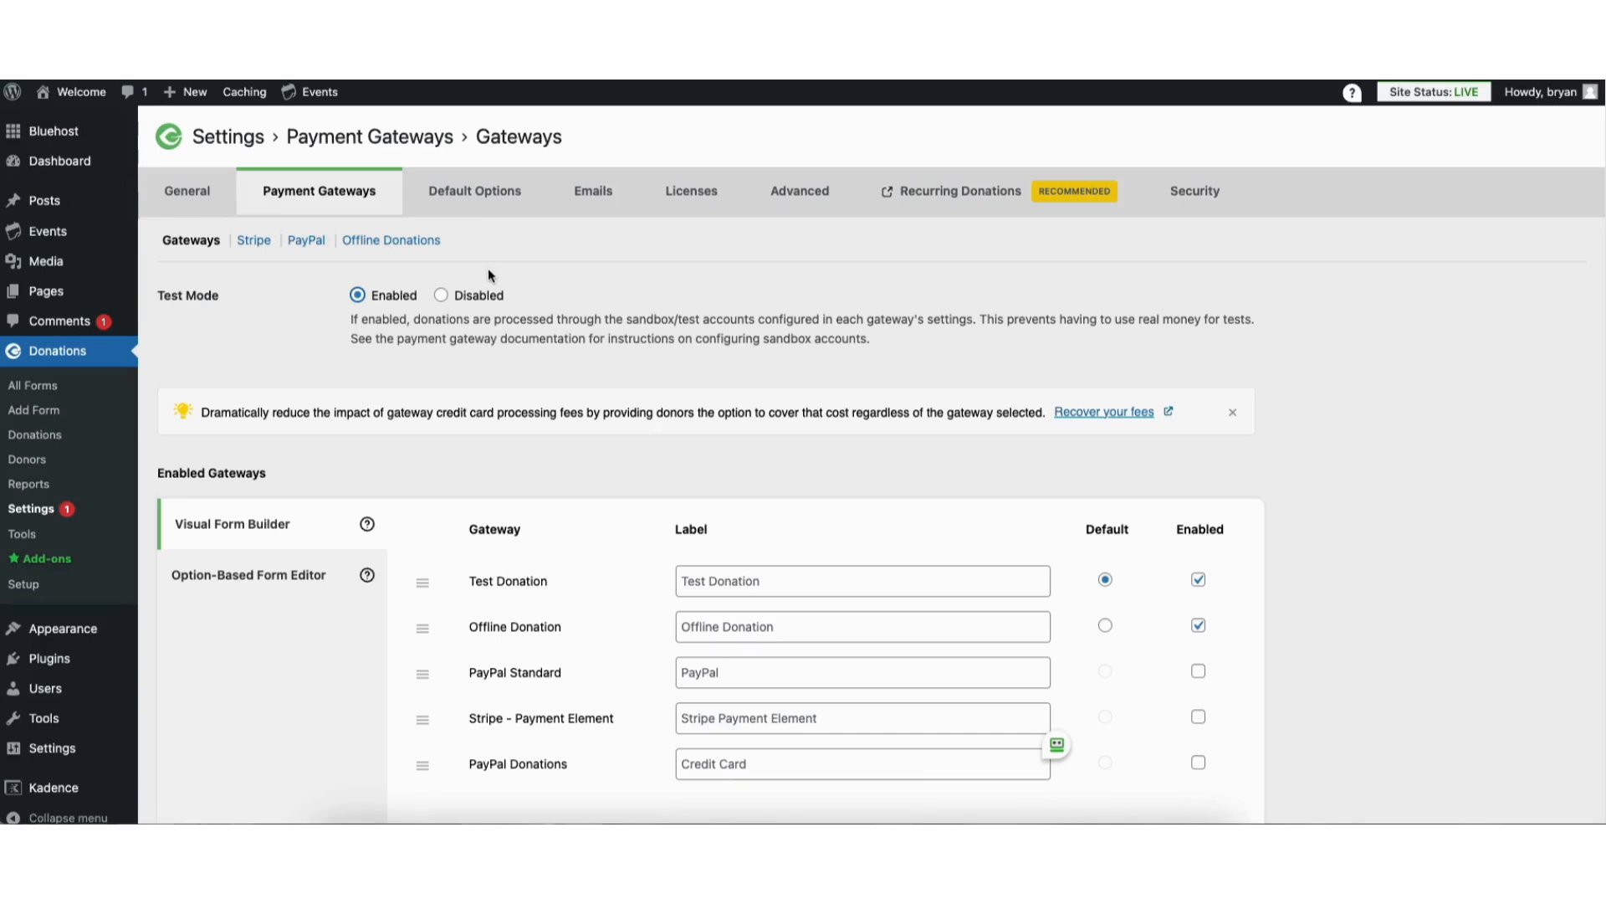
left_click(441, 295)
left_click(1198, 580)
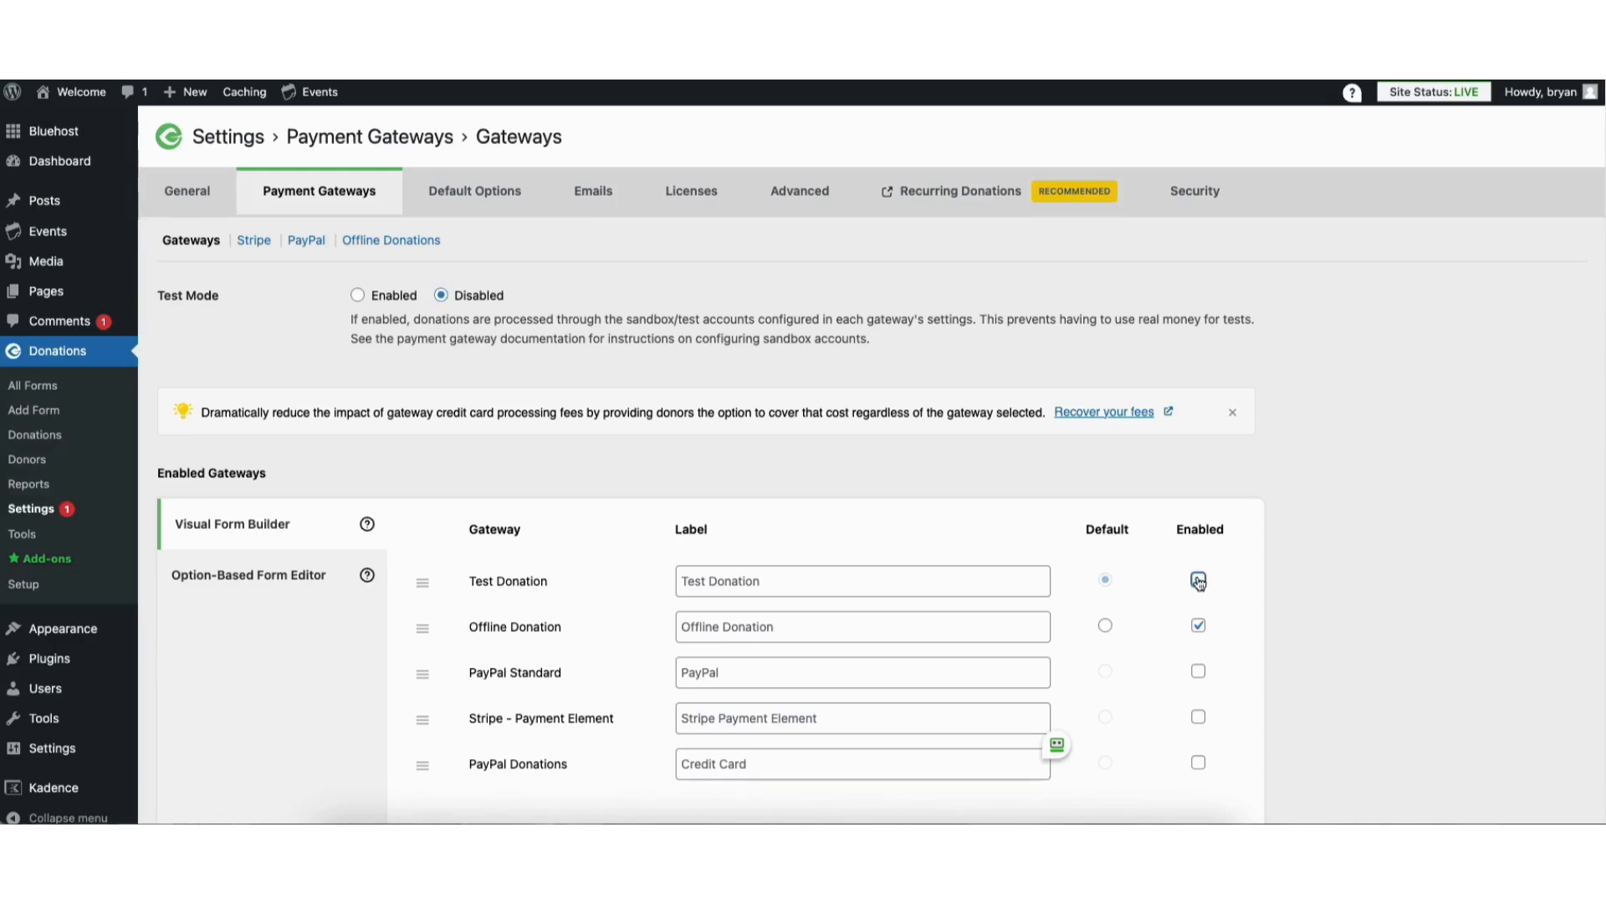
left_click(1199, 672)
left_click(1199, 718)
left_click(1199, 674)
left_click(1199, 764)
scroll(1201, 753, "down", 3)
left_click(240, 726)
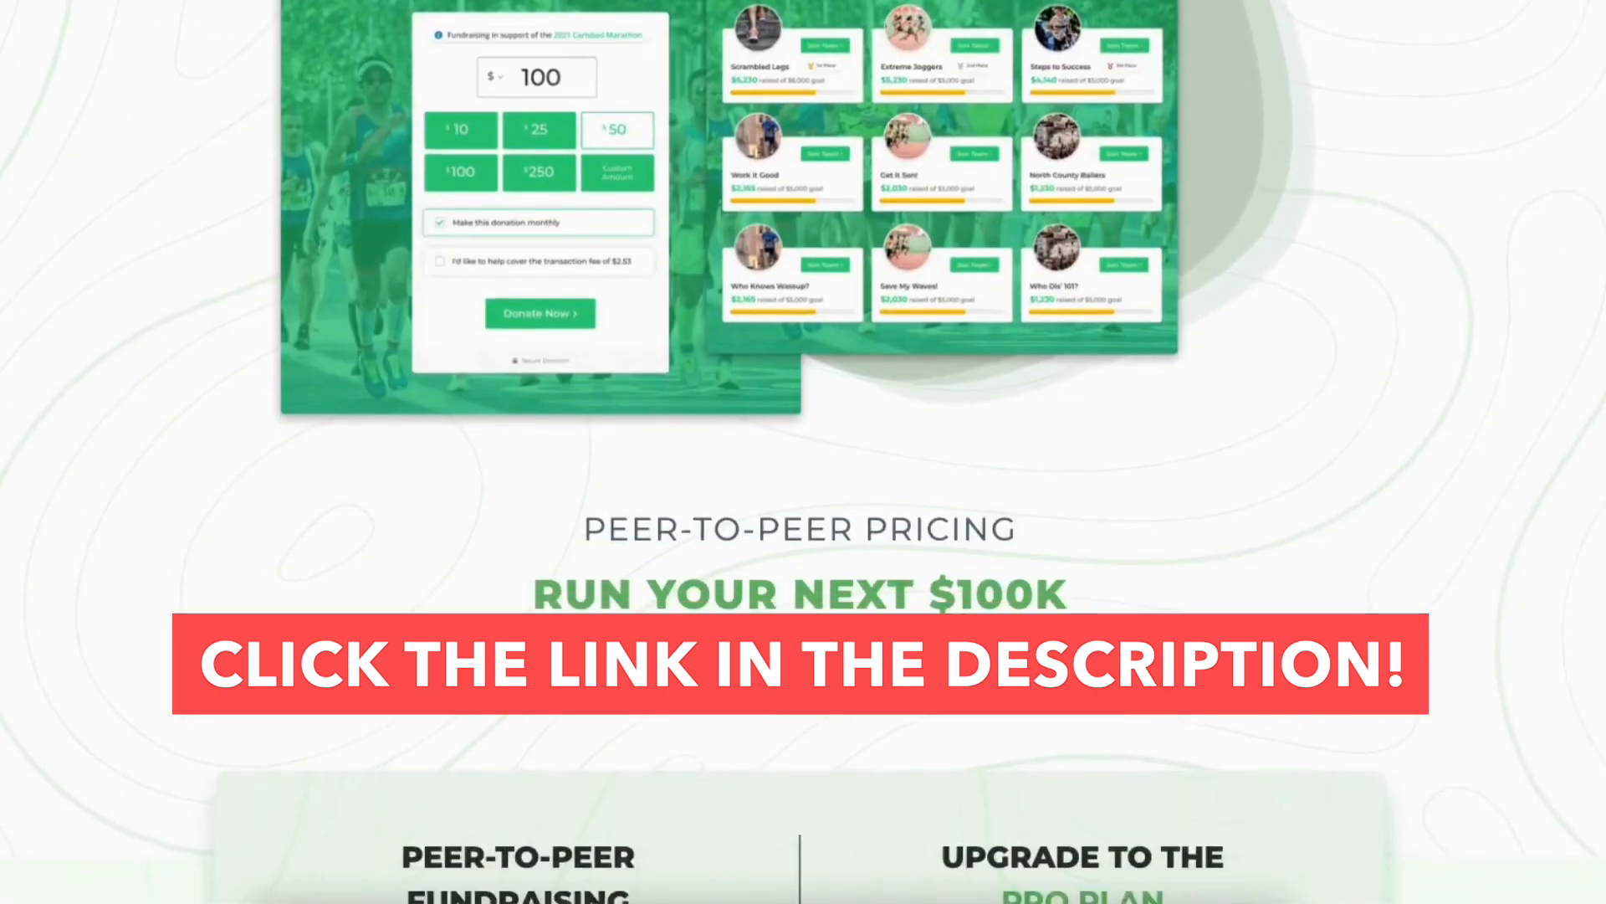
Examine the Peer-to-Peer fundraising add-on and its pricing plans on the GiveWP website
scroll(800, 452, "down", 15)
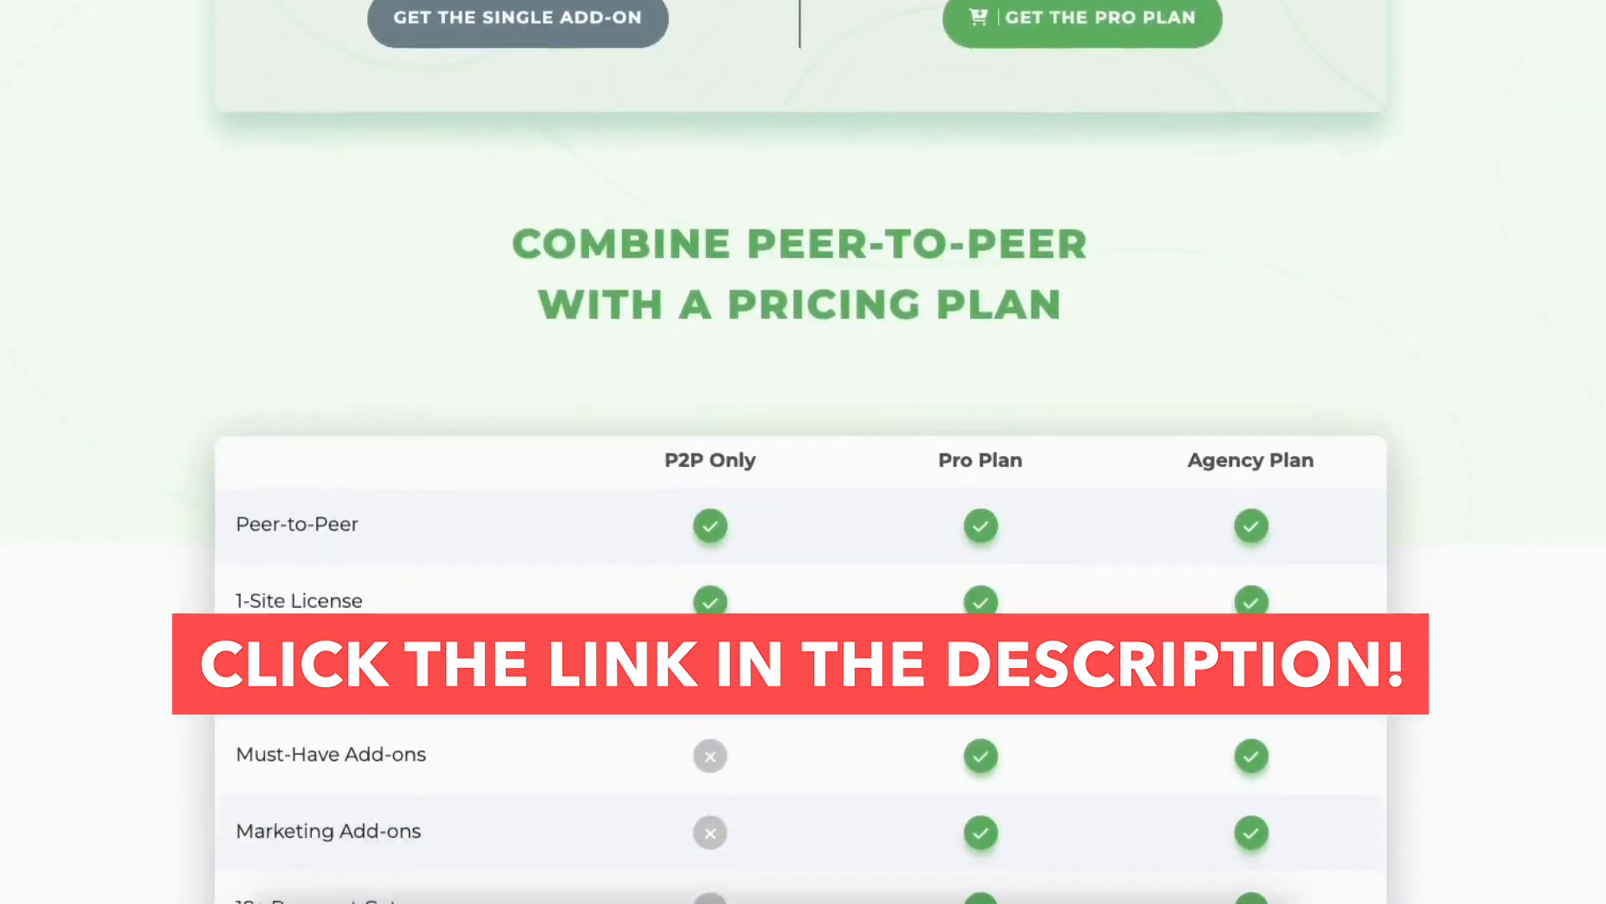
scroll(803, 451, "down", 3)
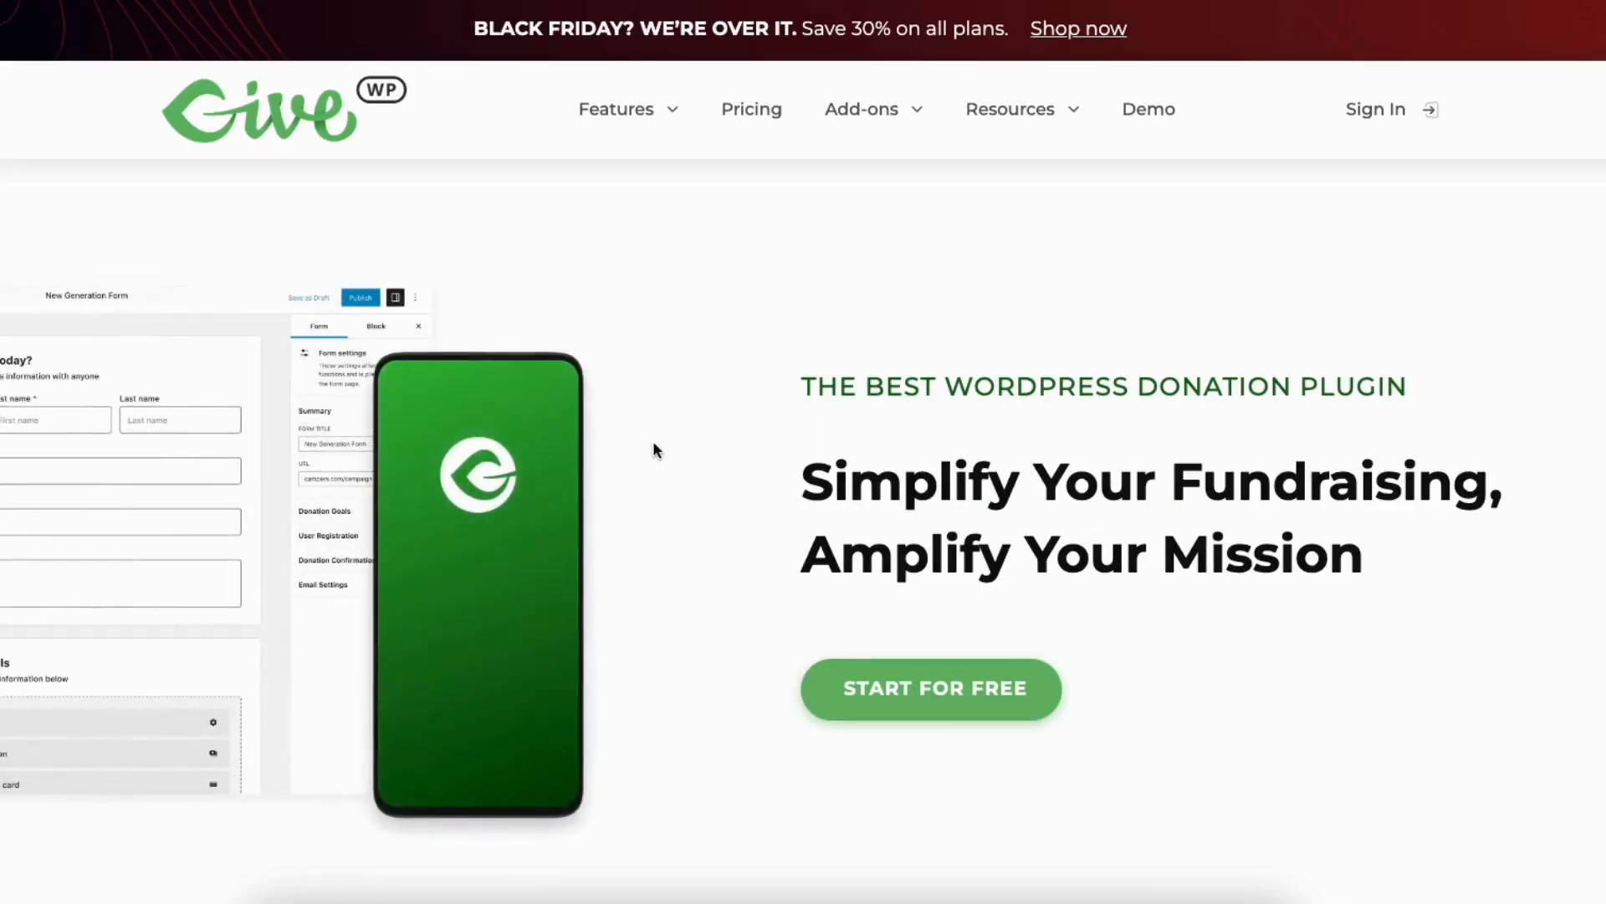
mouse_move(853, 121)
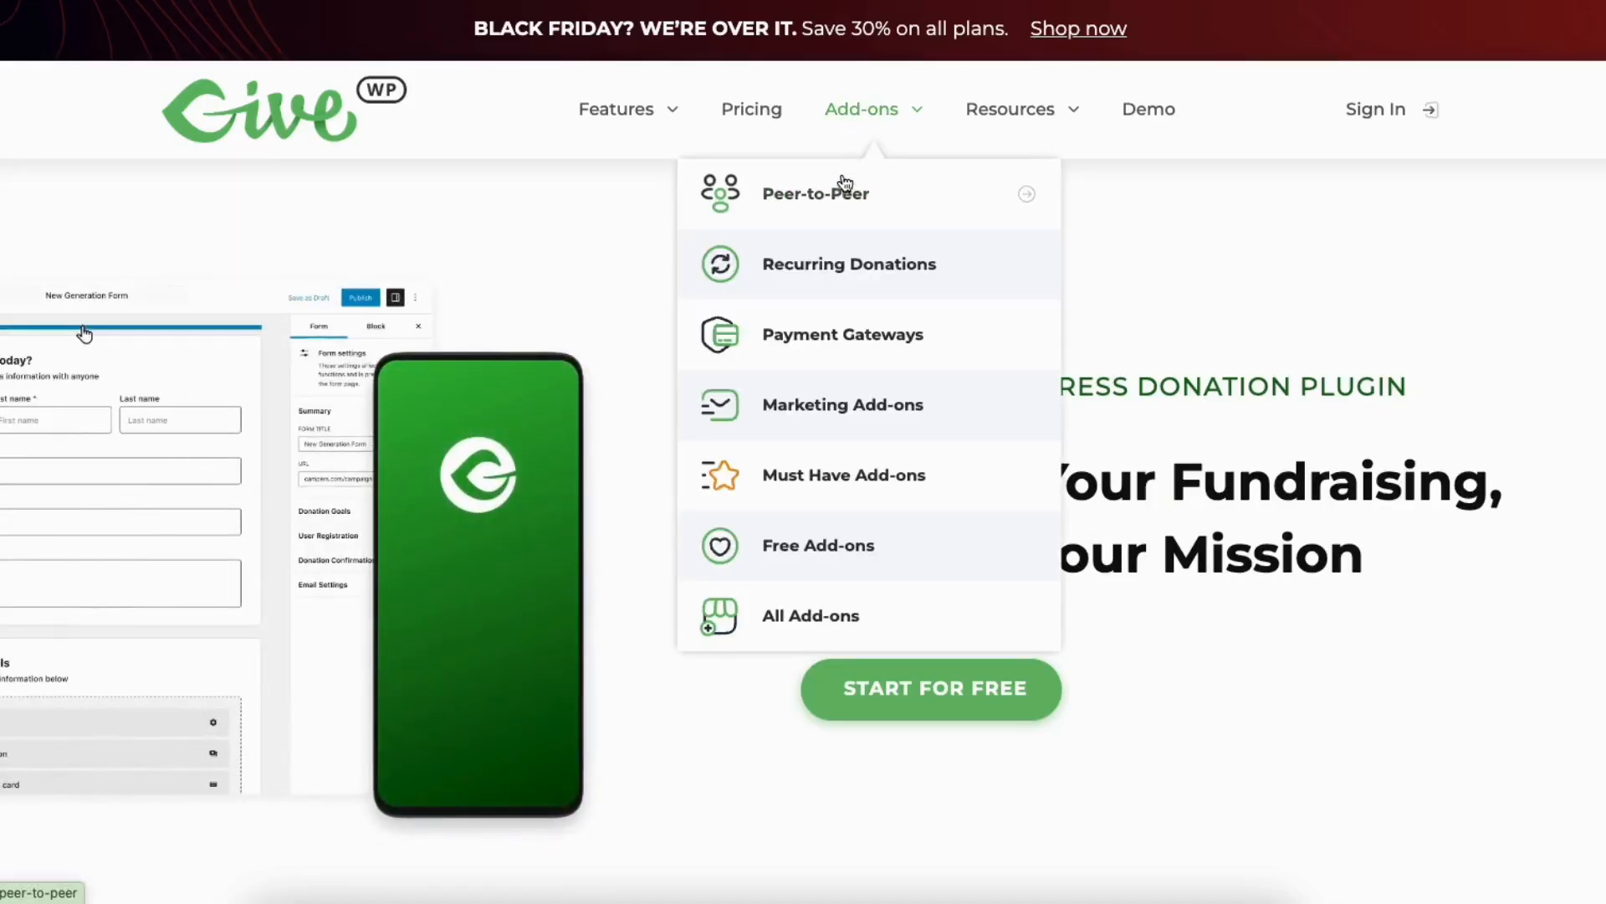
left_click(841, 203)
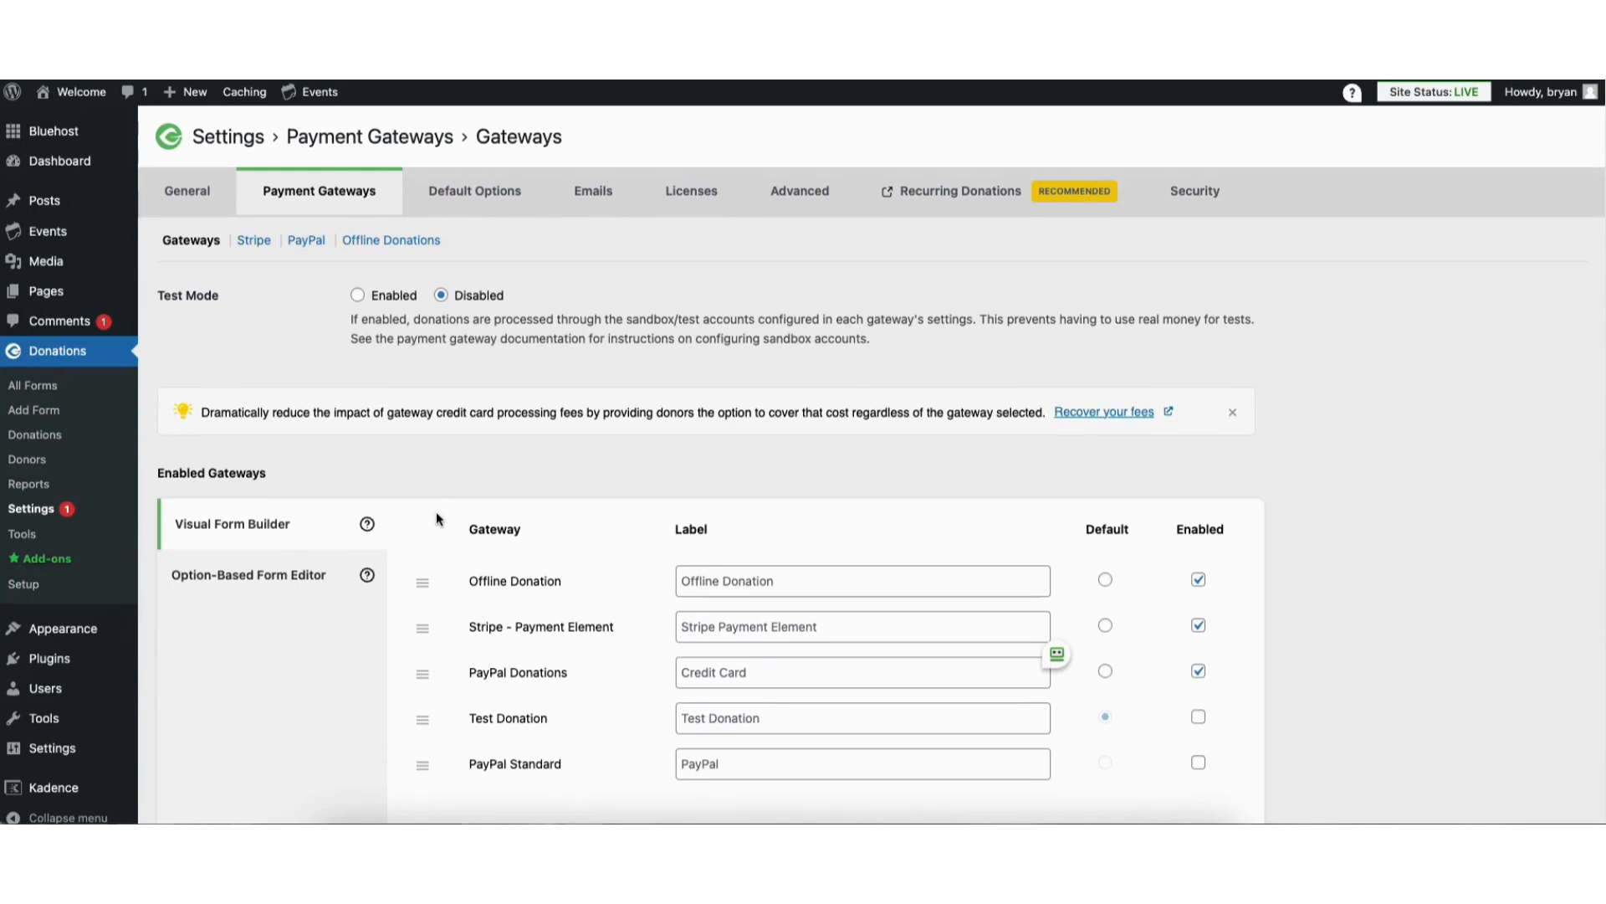
Review the site's list of pages, its media library and its list of posts
mouse_move(48, 297)
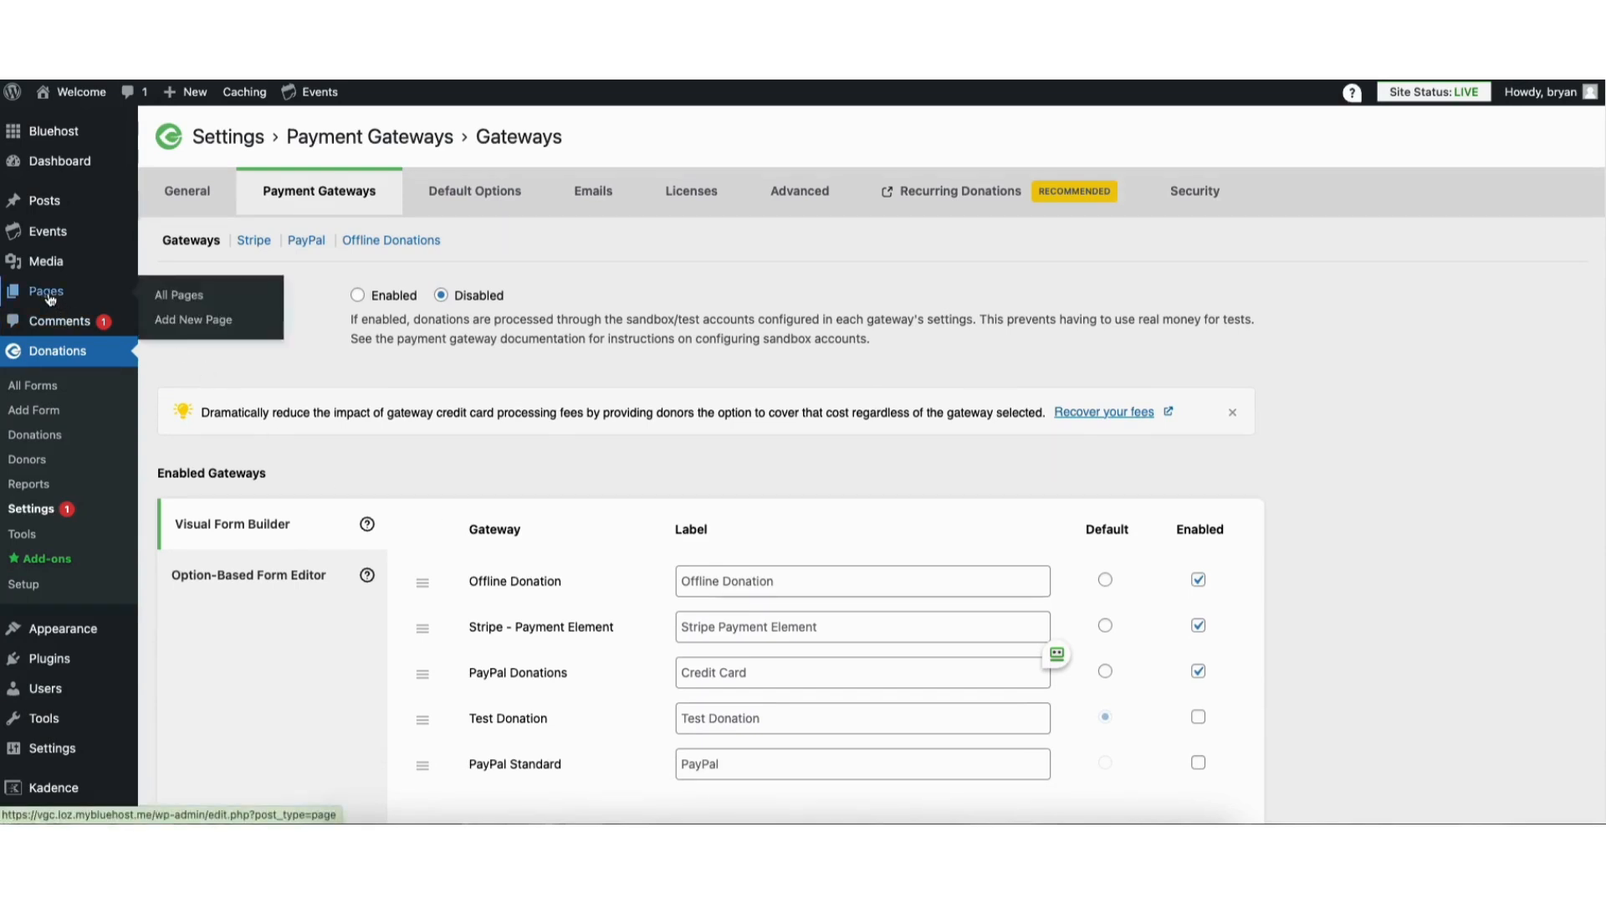
left_click(183, 299)
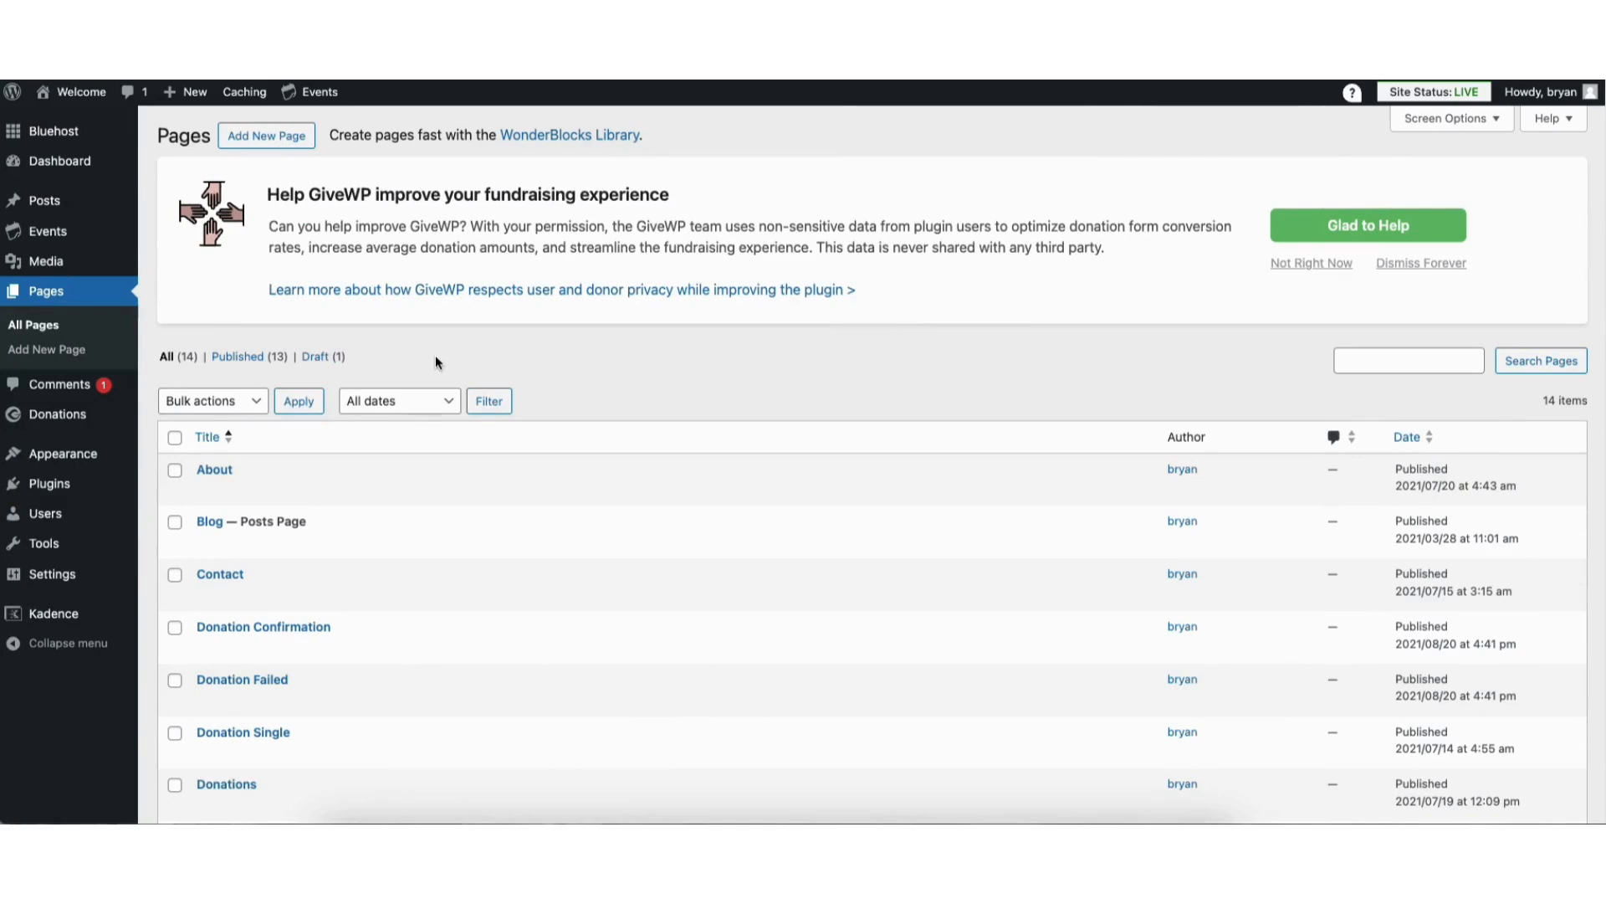
mouse_move(46, 266)
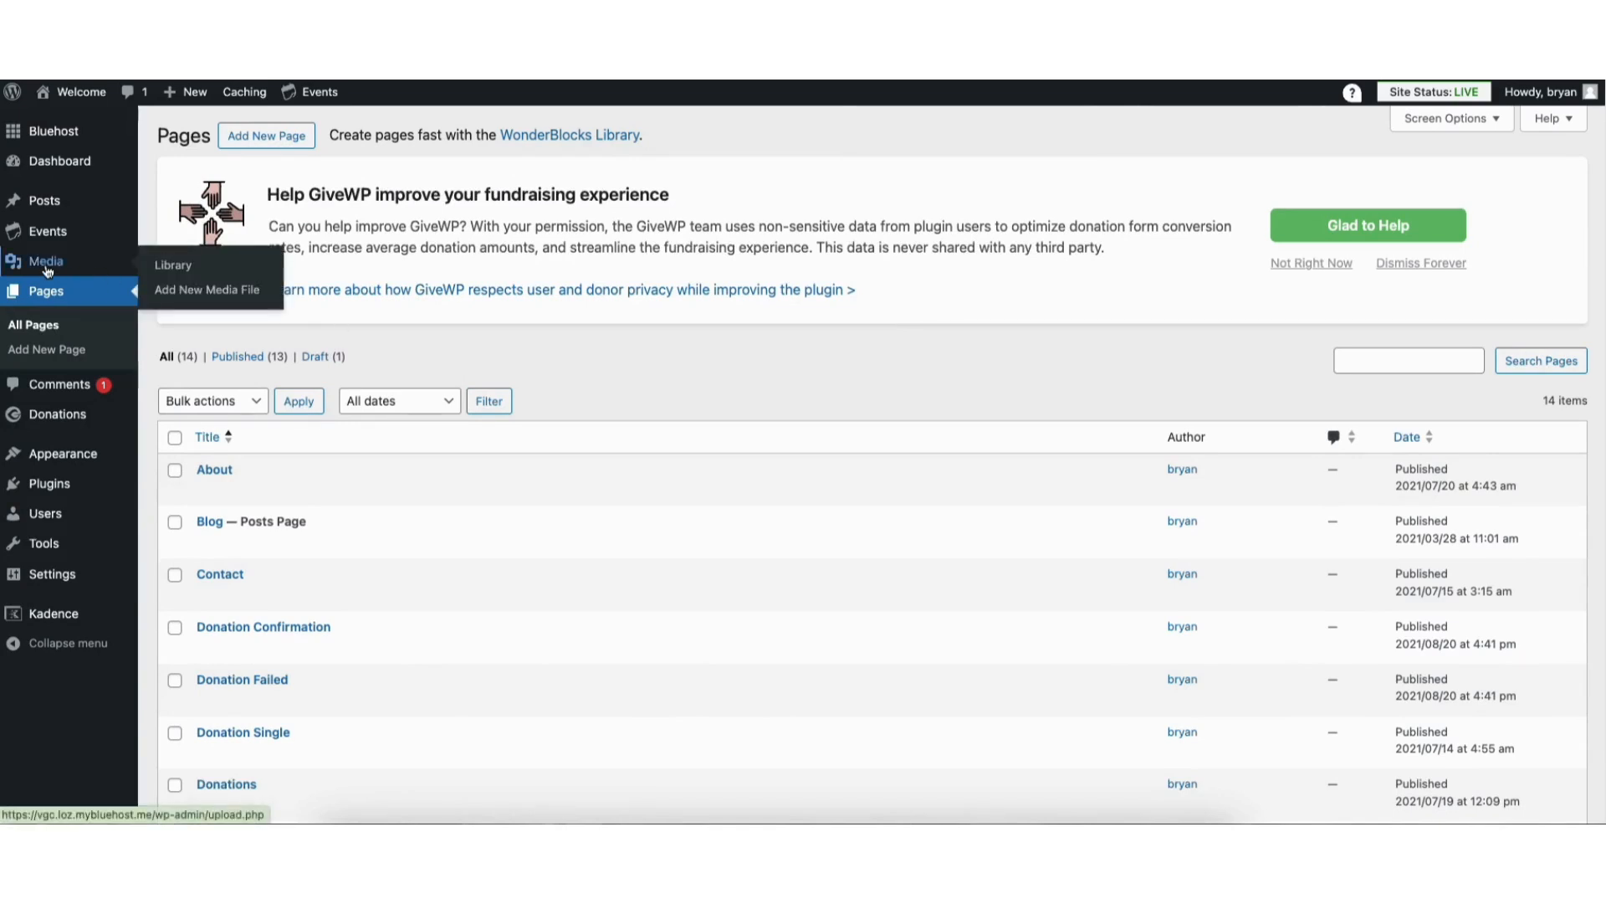
left_click(167, 265)
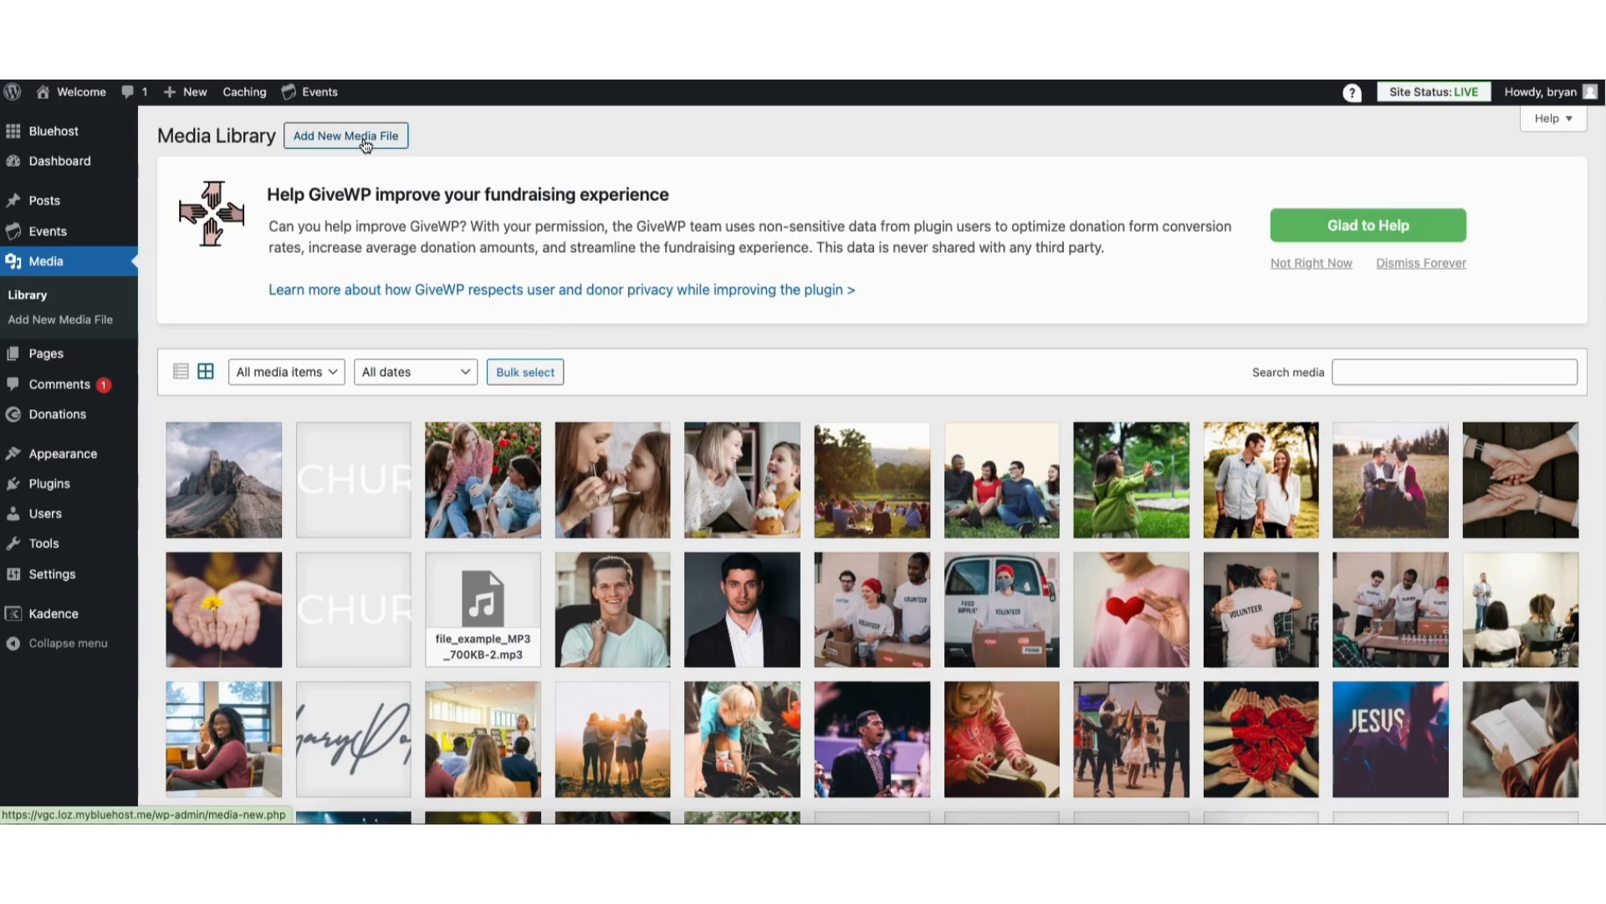
mouse_move(52, 202)
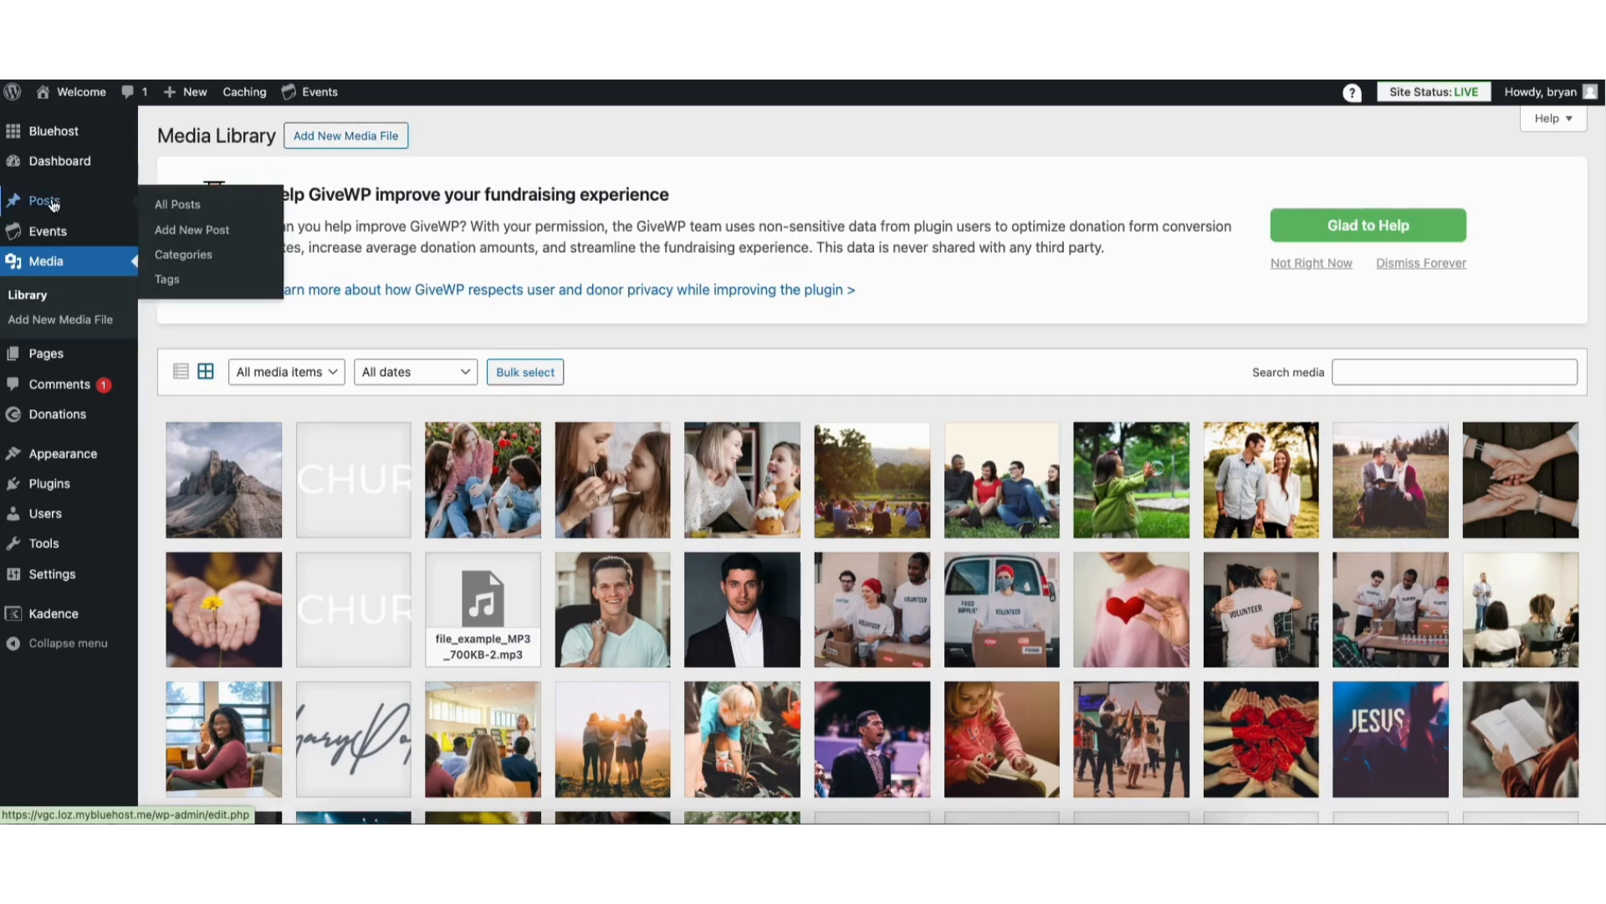
left_click(182, 211)
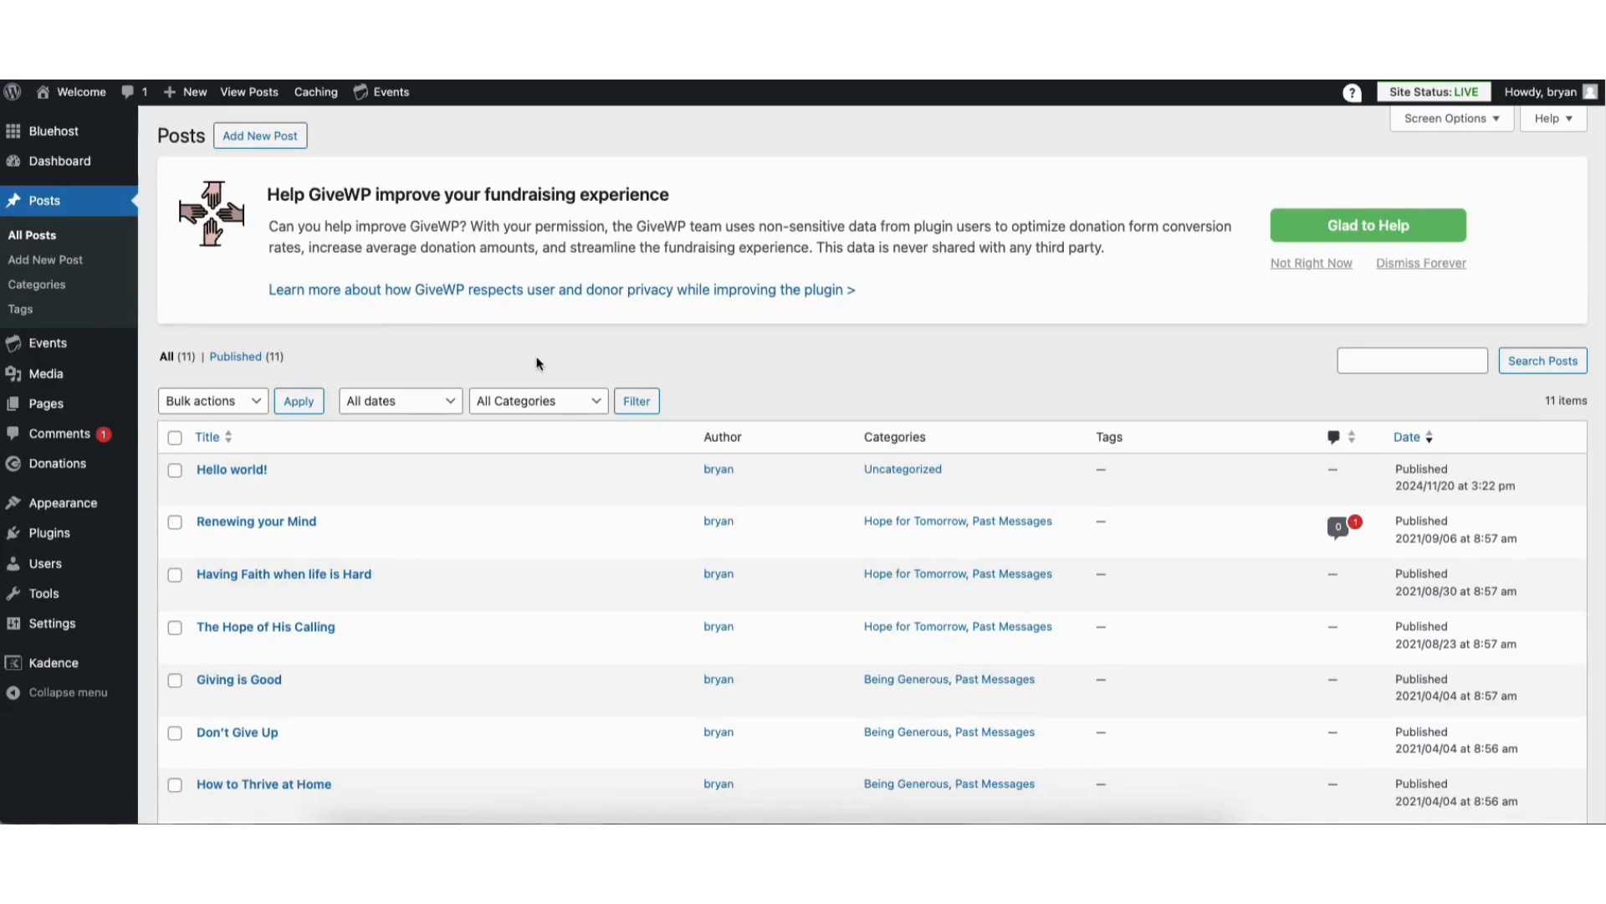
Review the site's comments list and the page for adding new plugins
left_click(68, 434)
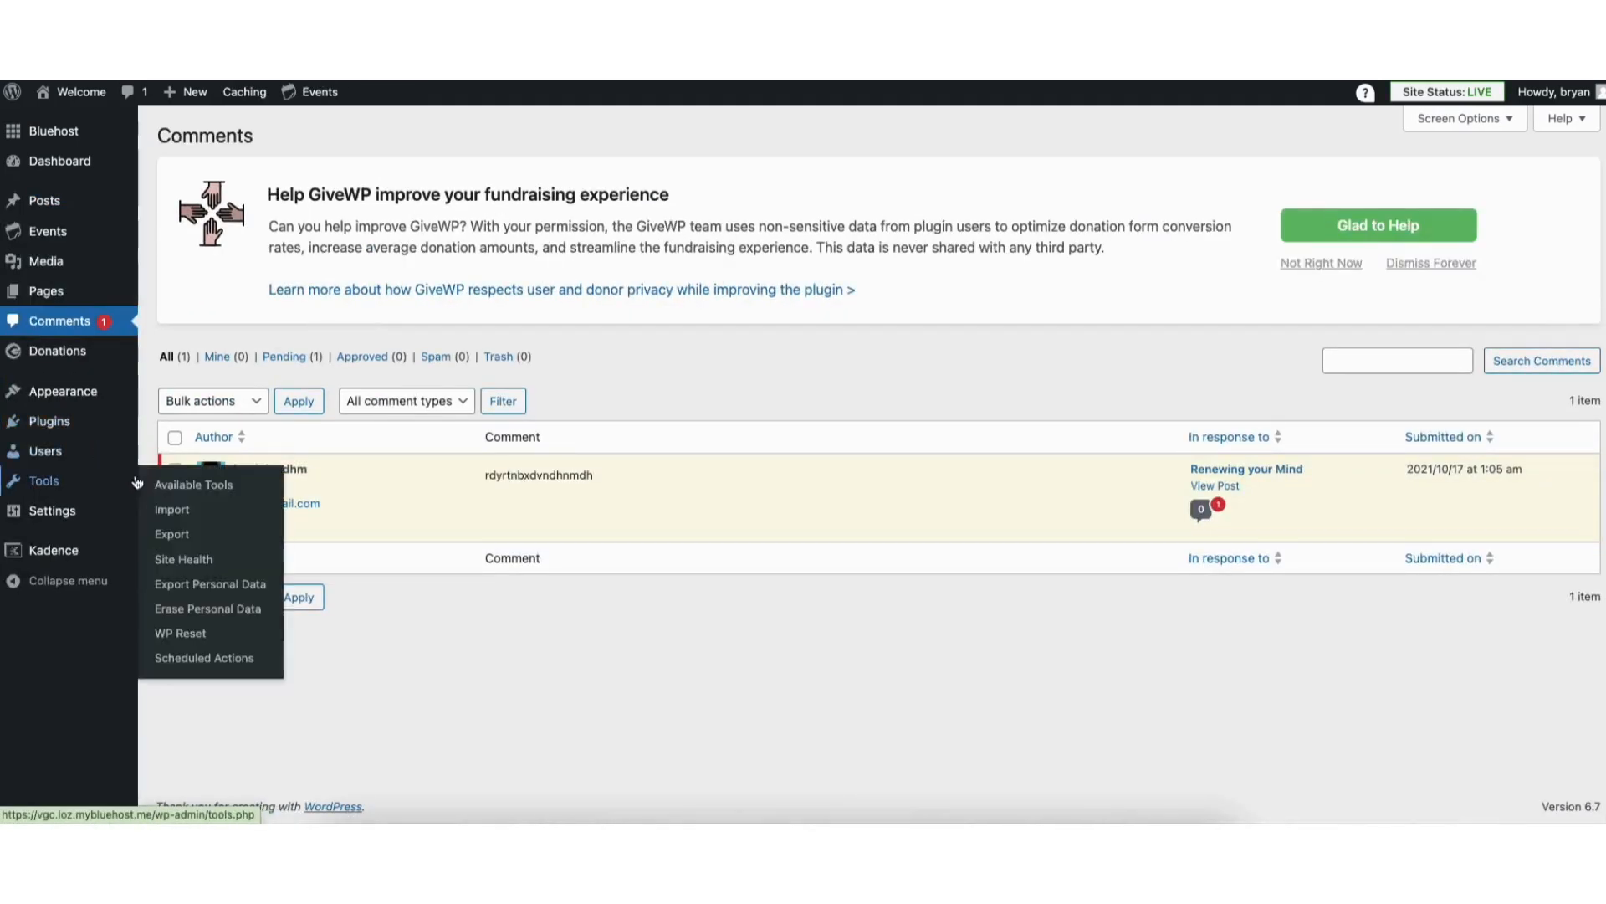
mouse_move(481, 519)
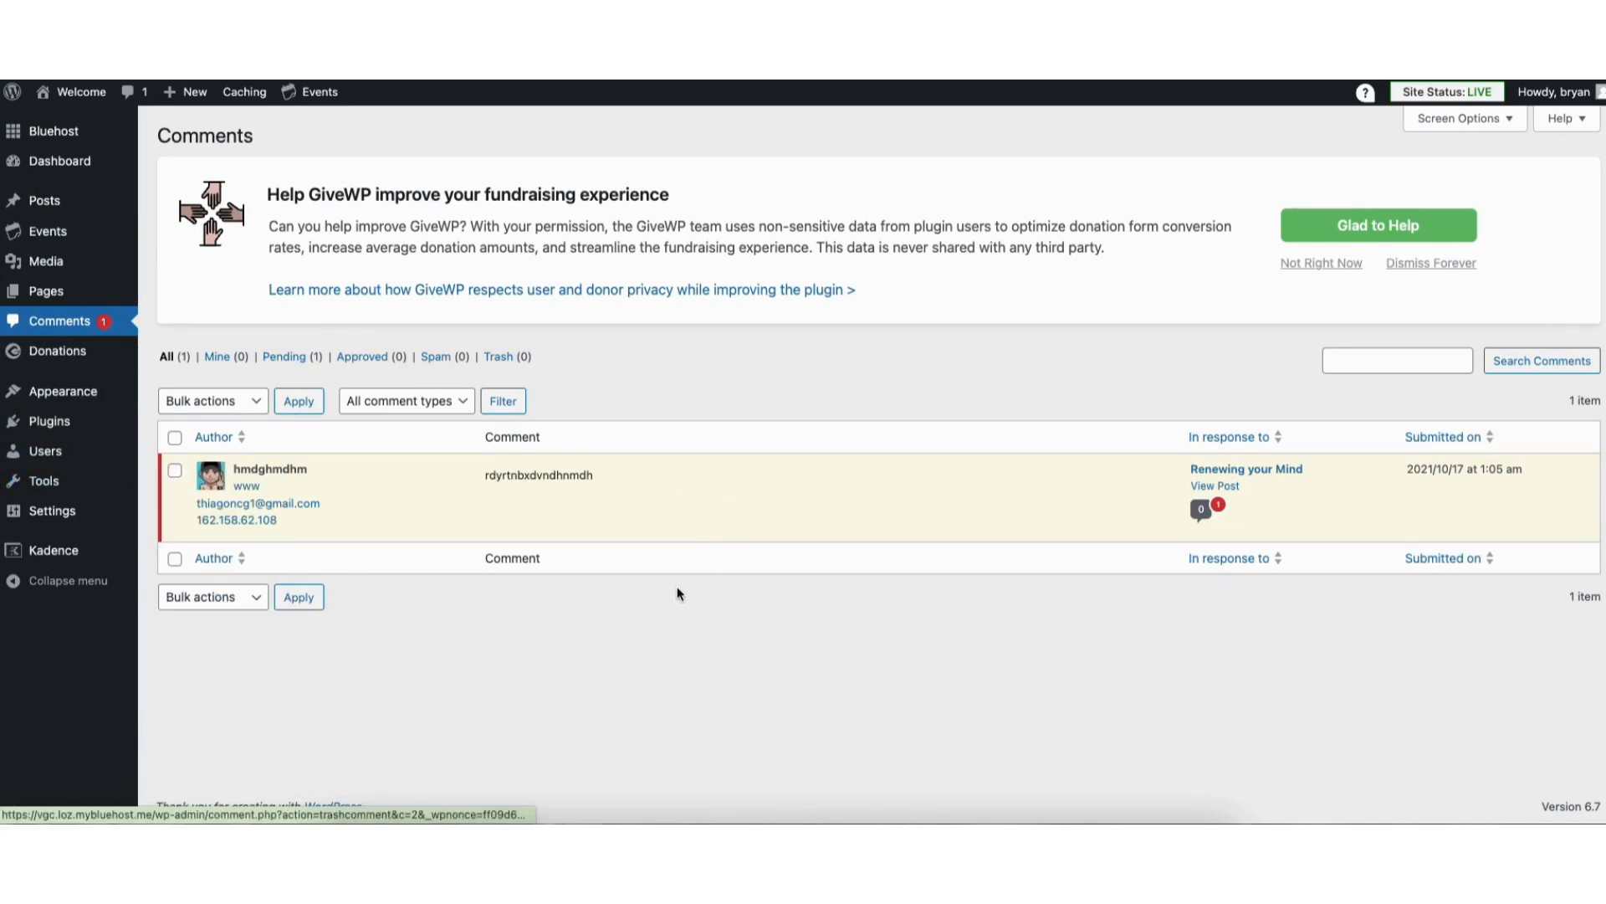
mouse_move(51, 424)
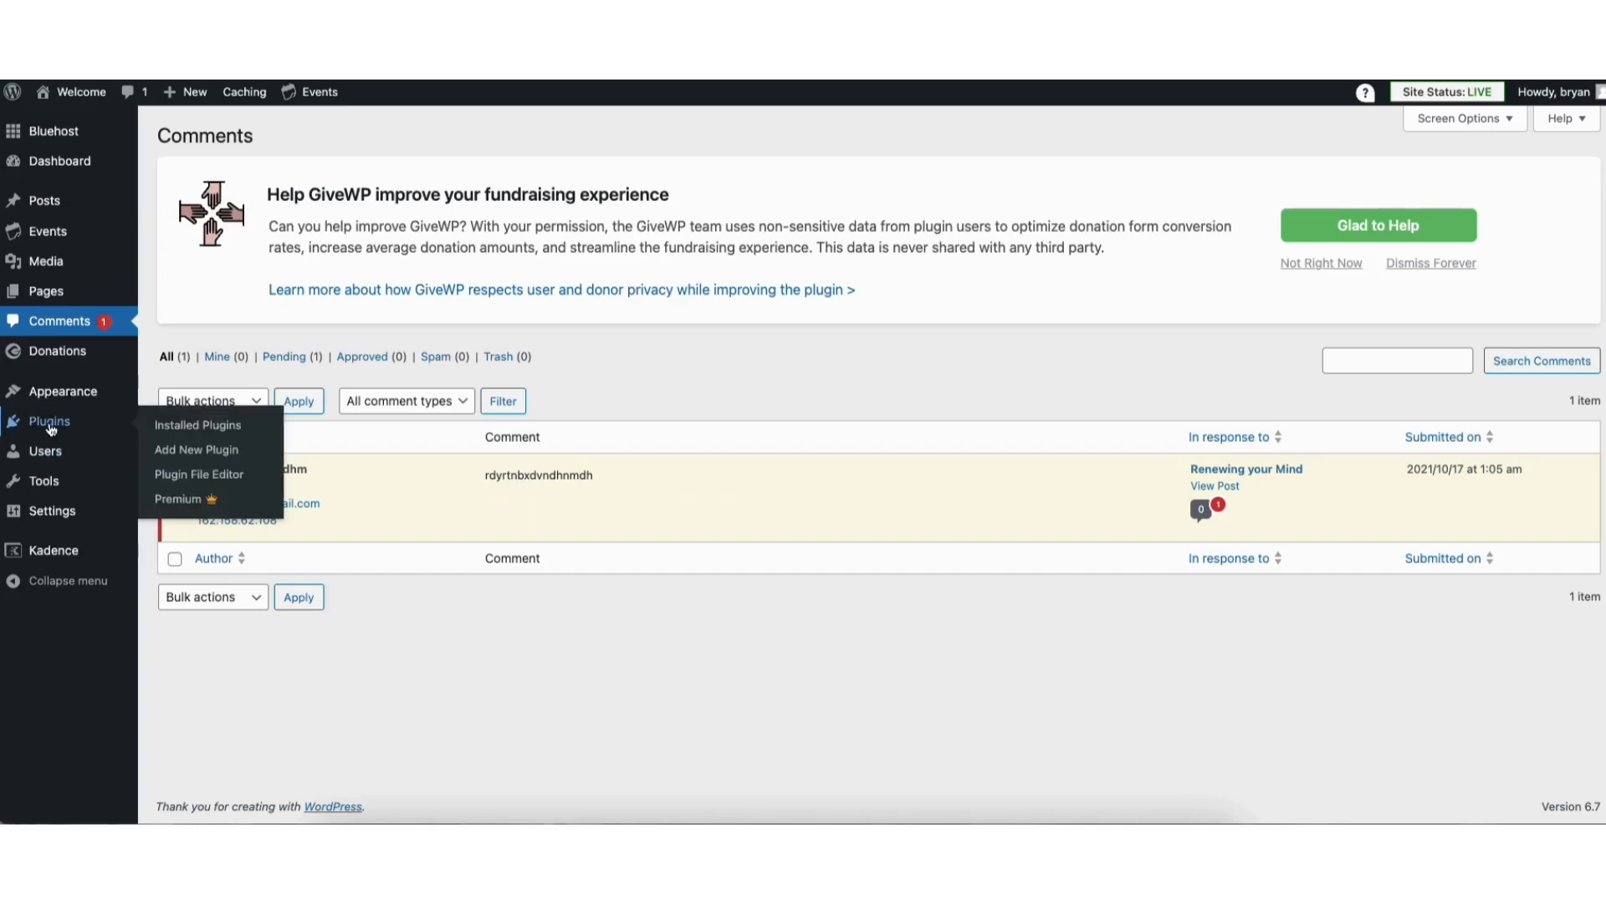
left_click(155, 452)
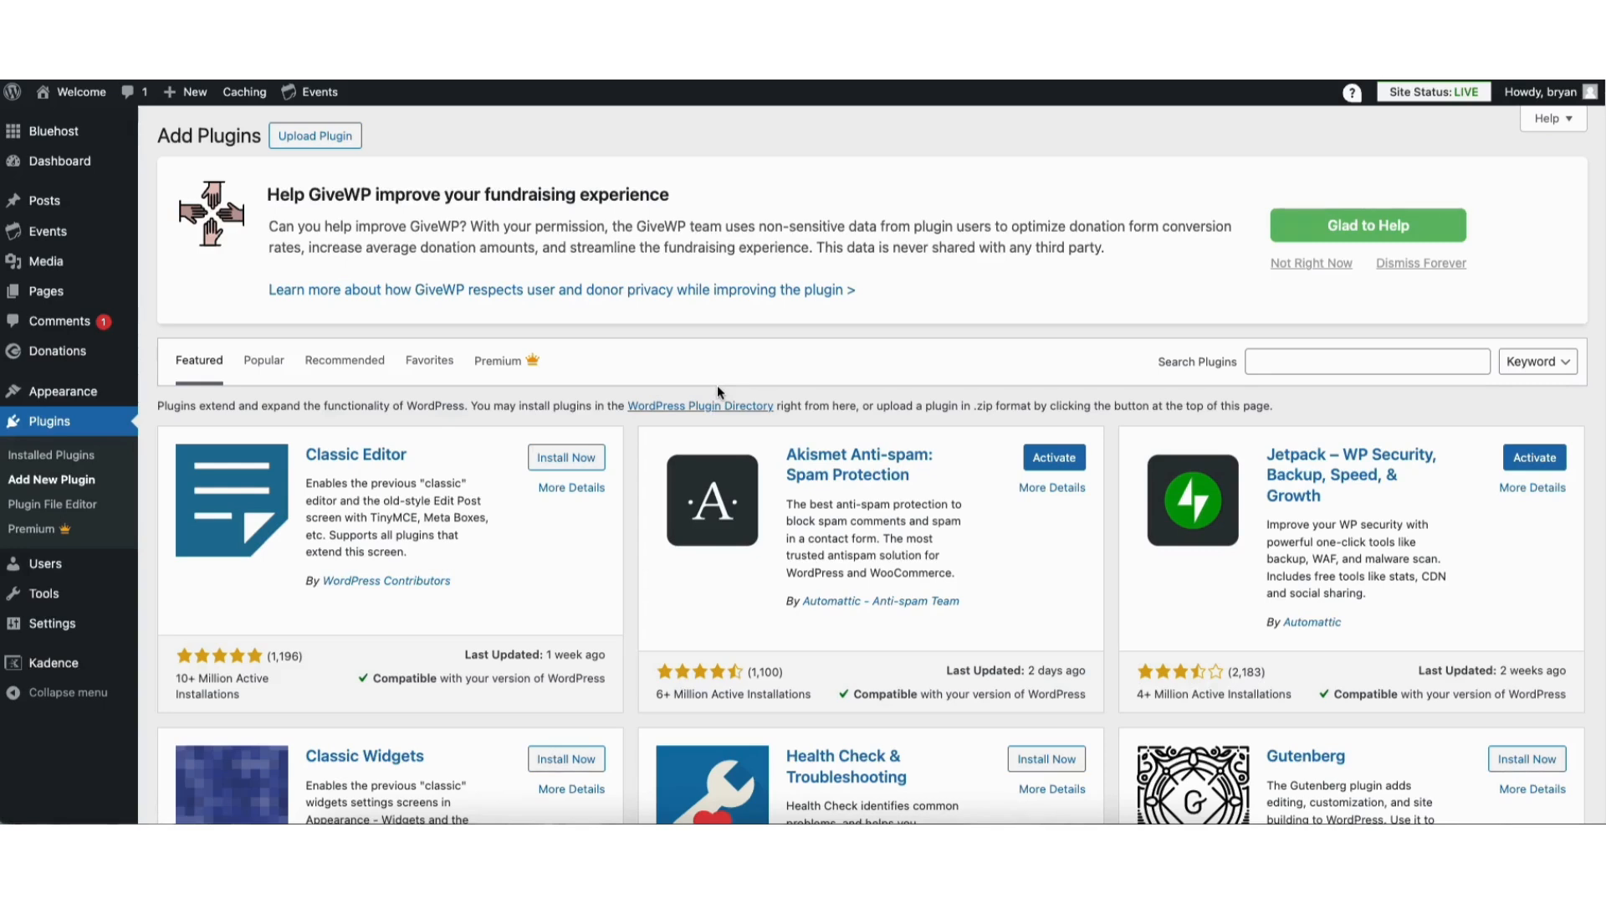
Open the site's navigation menu settings and load Menu (Primary) for editing
mouse_move(84, 394)
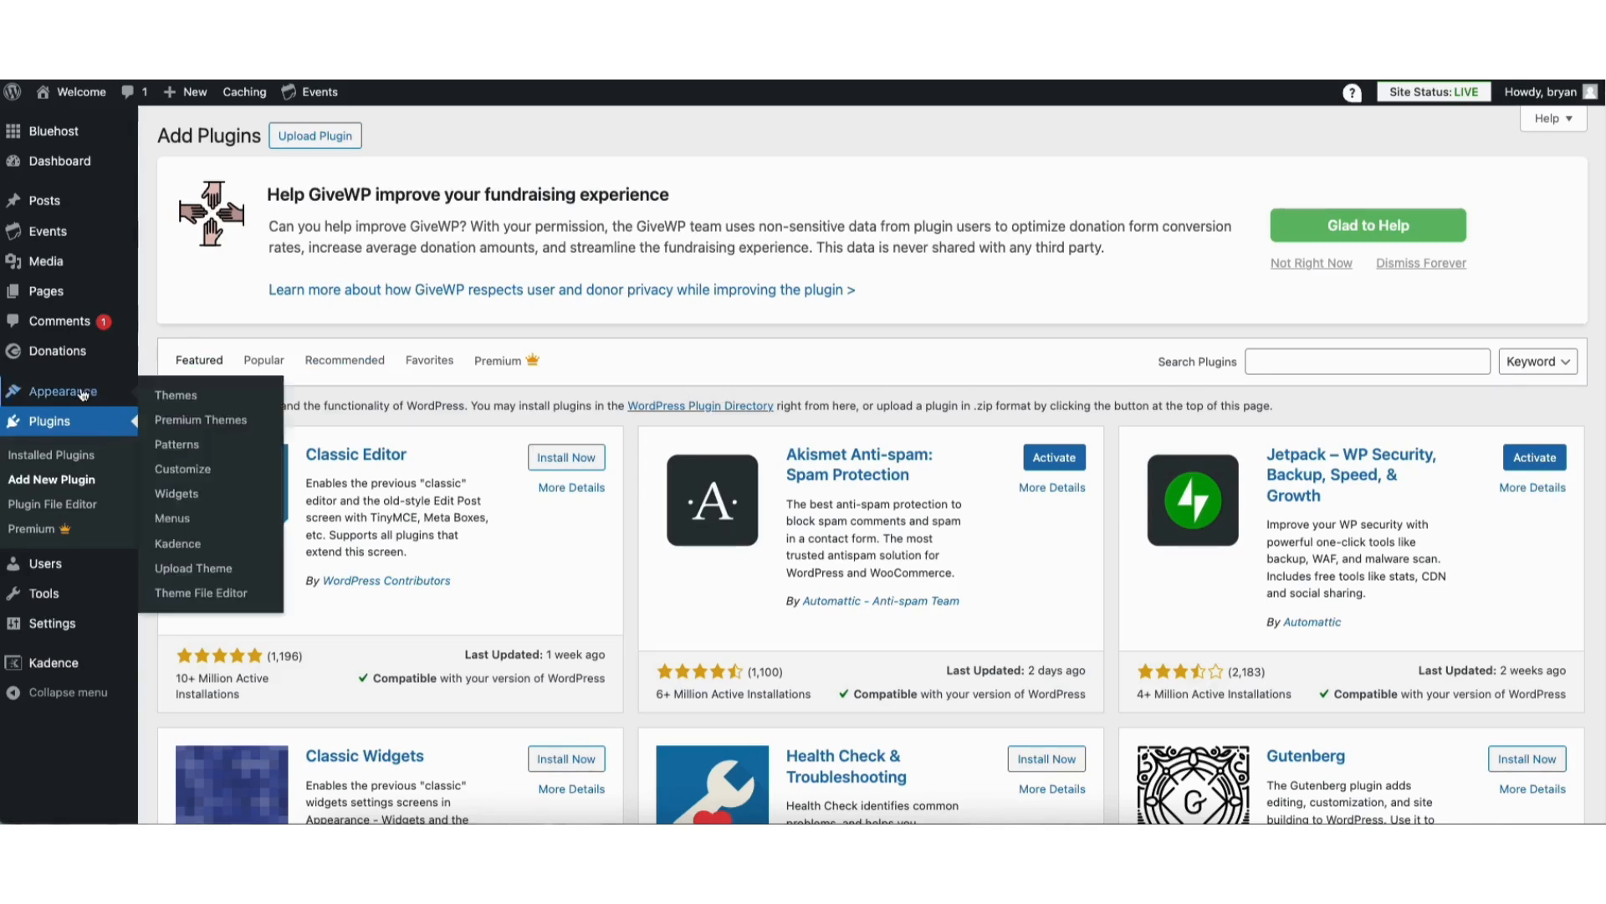
left_click(178, 521)
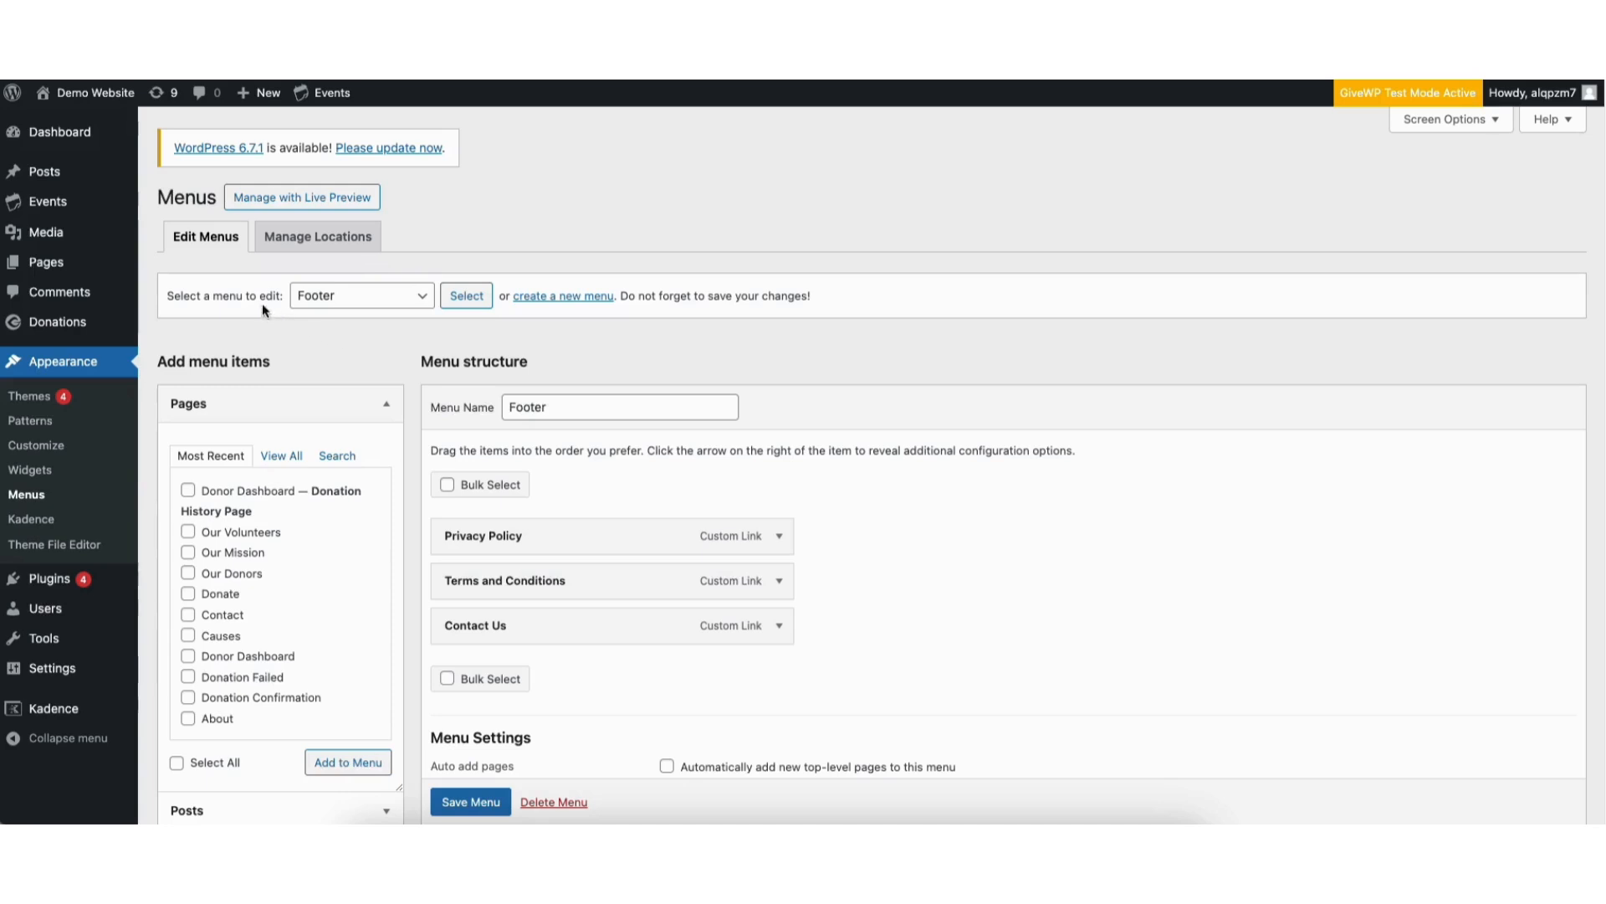
left_click(335, 302)
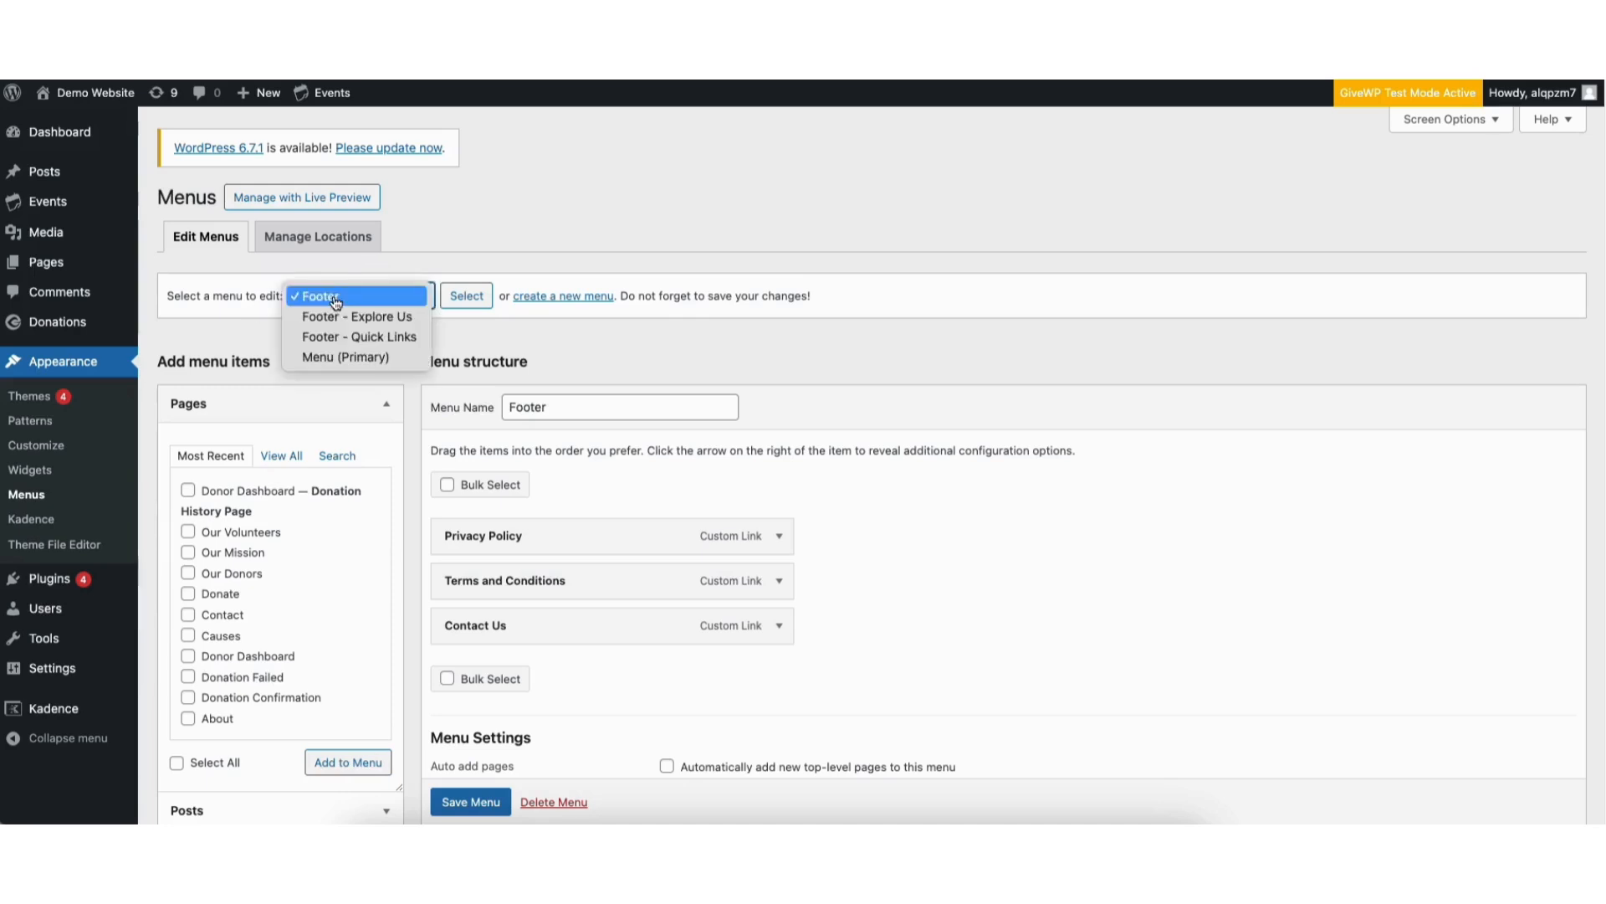
left_click(386, 356)
left_click(461, 297)
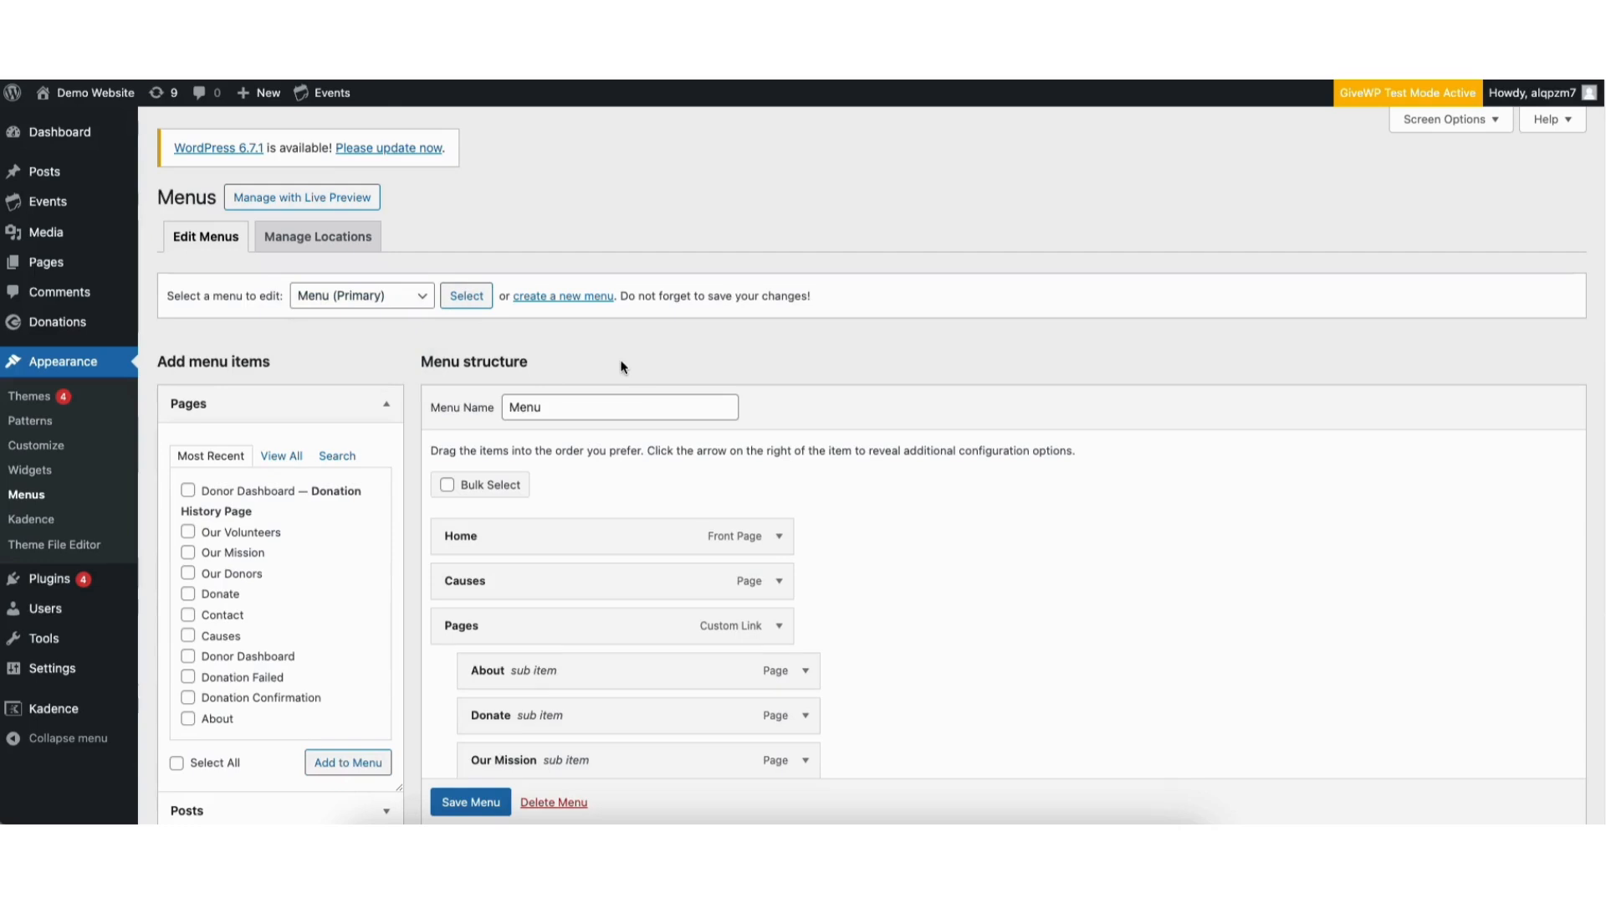
Add the About page as a top-level item at the end of the primary menu
scroll(1601, 351, "down", 3)
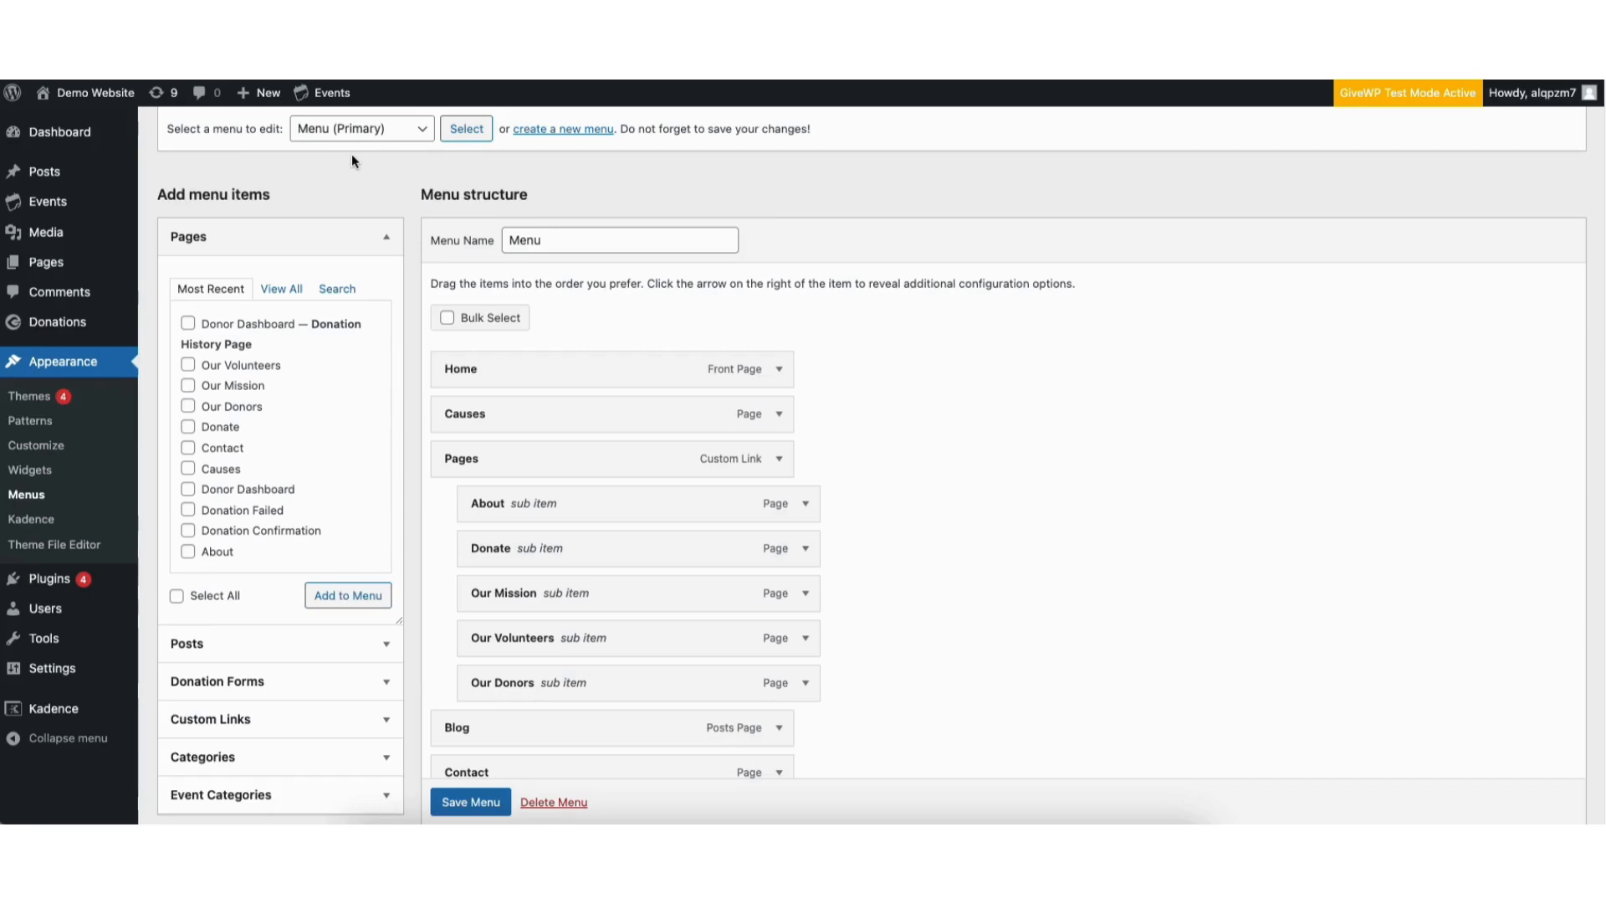
left_click(187, 551)
left_click(321, 597)
scroll(946, 713, "down", 3)
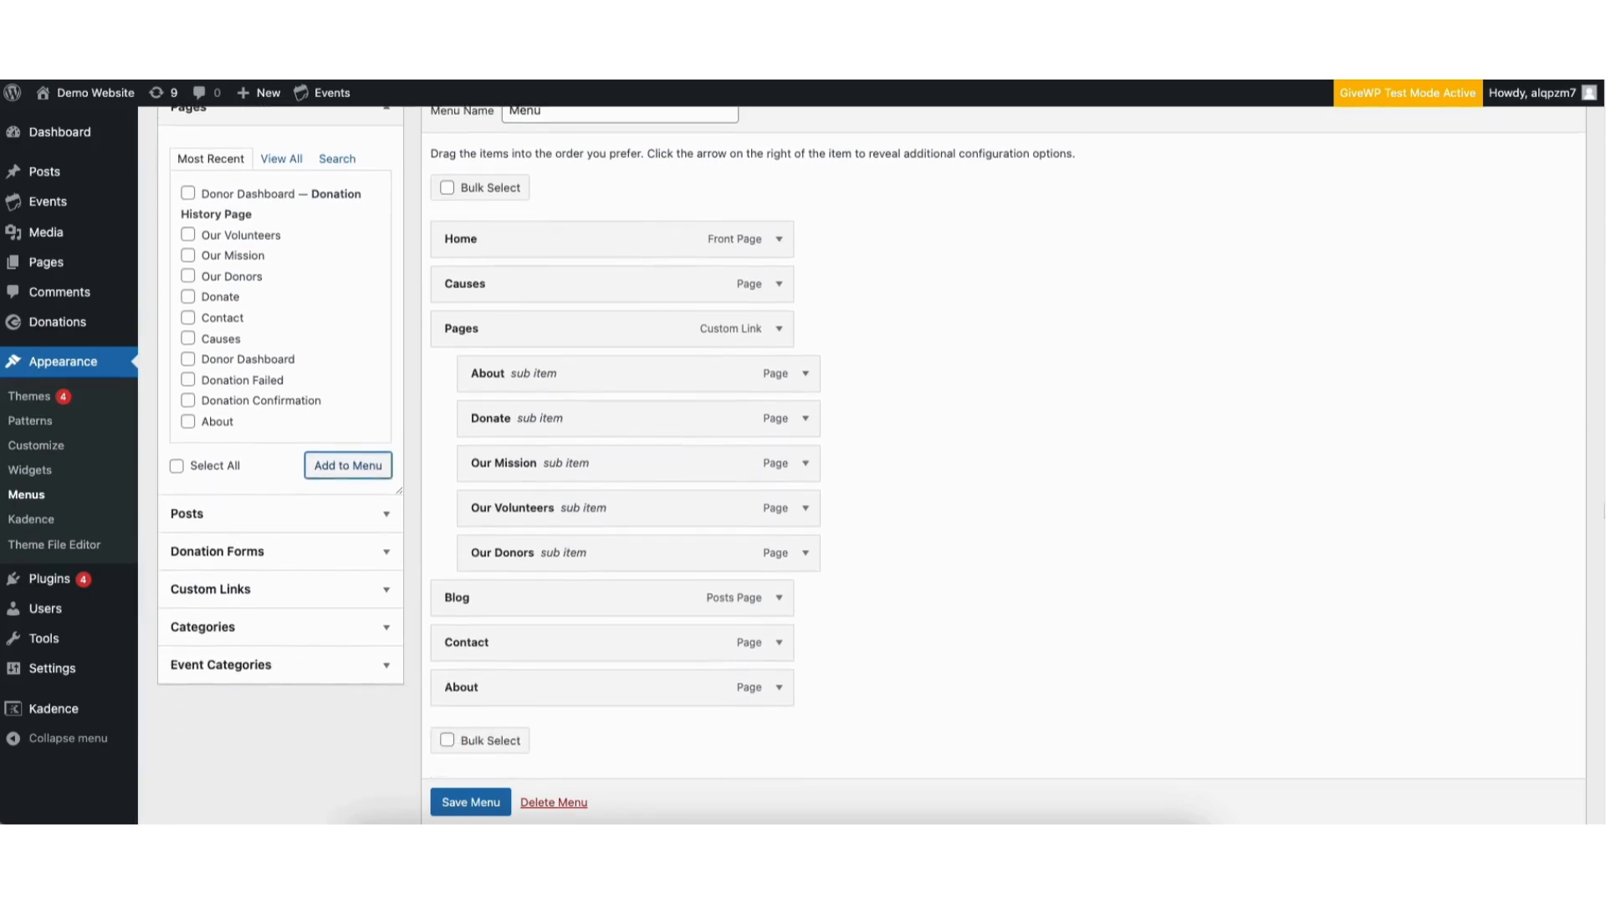
left_click_drag(671, 667, 571, 649)
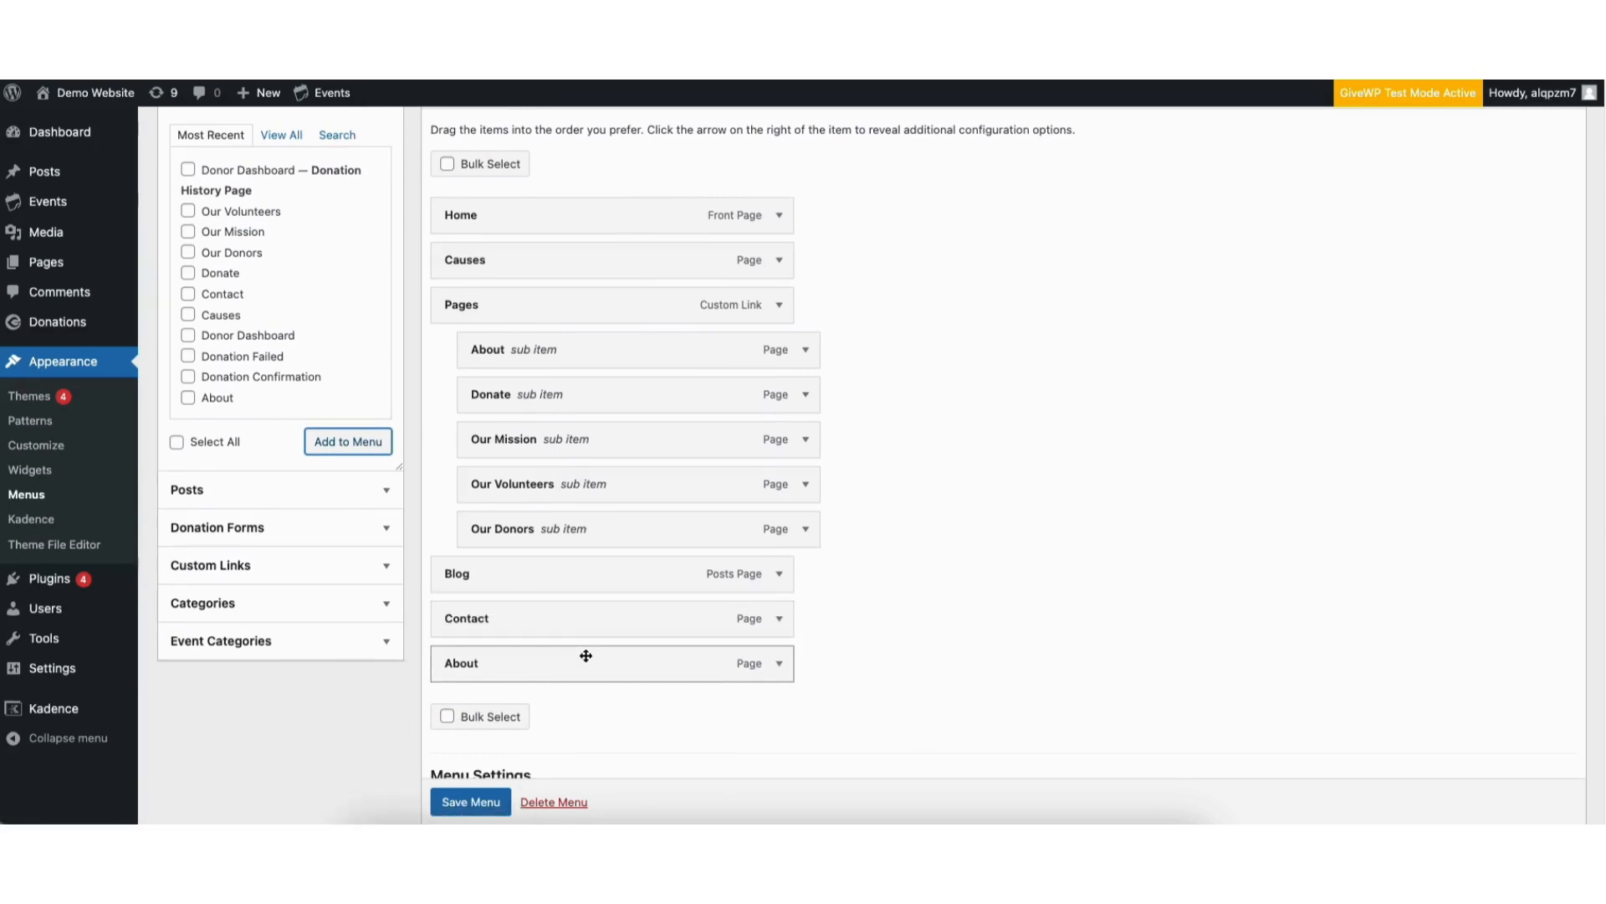
Remove the top-level About item below Contact from the primary menu
left_click(779, 664)
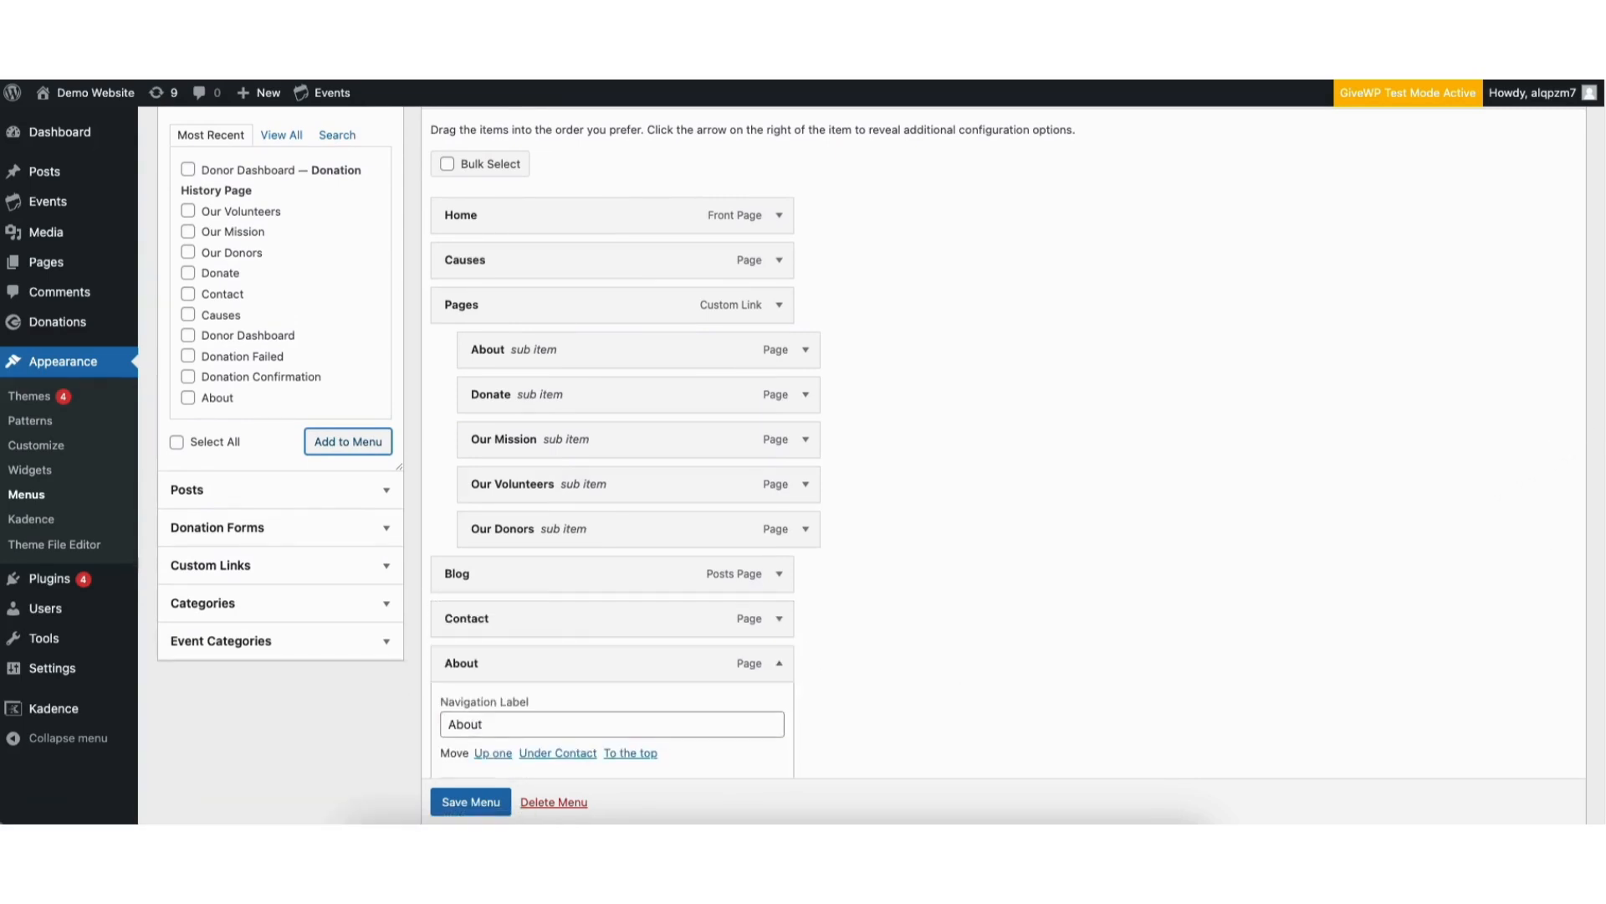
scroll(416, 469, "down", 3)
double_click(447, 462)
left_click(502, 461)
left_click(461, 567)
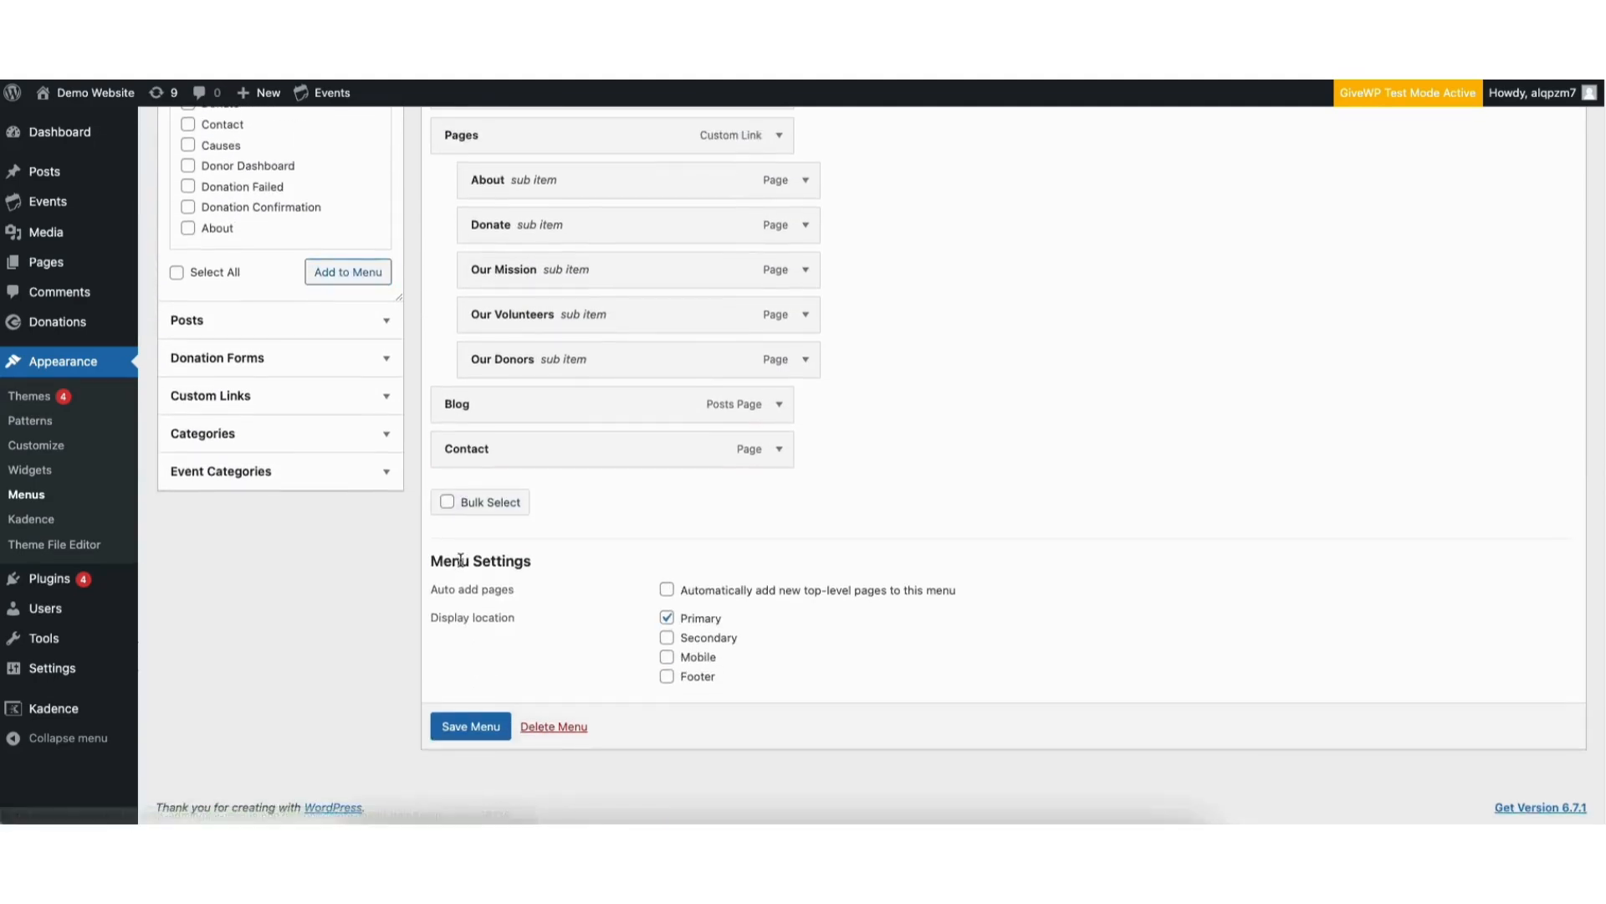
Add the About page to the primary menu as a sub item of Pages, below Our Donors, and save the menu
scroll(1601, 307, "up", 3)
scroll(1600, 307, "up", 3)
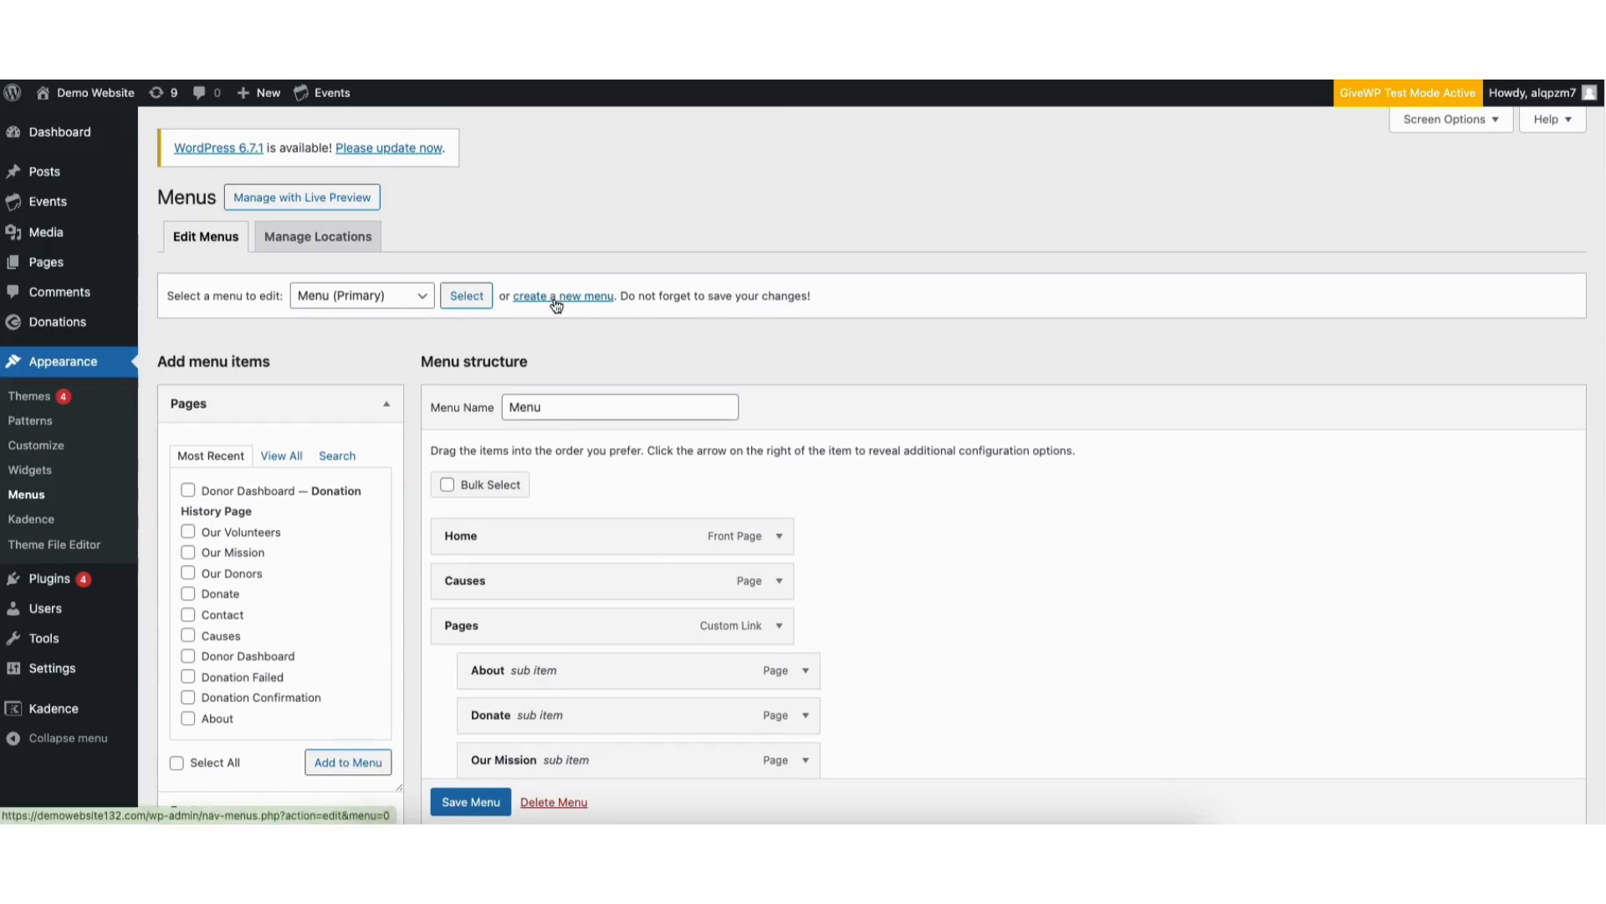
scroll(1573, 425, "down", 4)
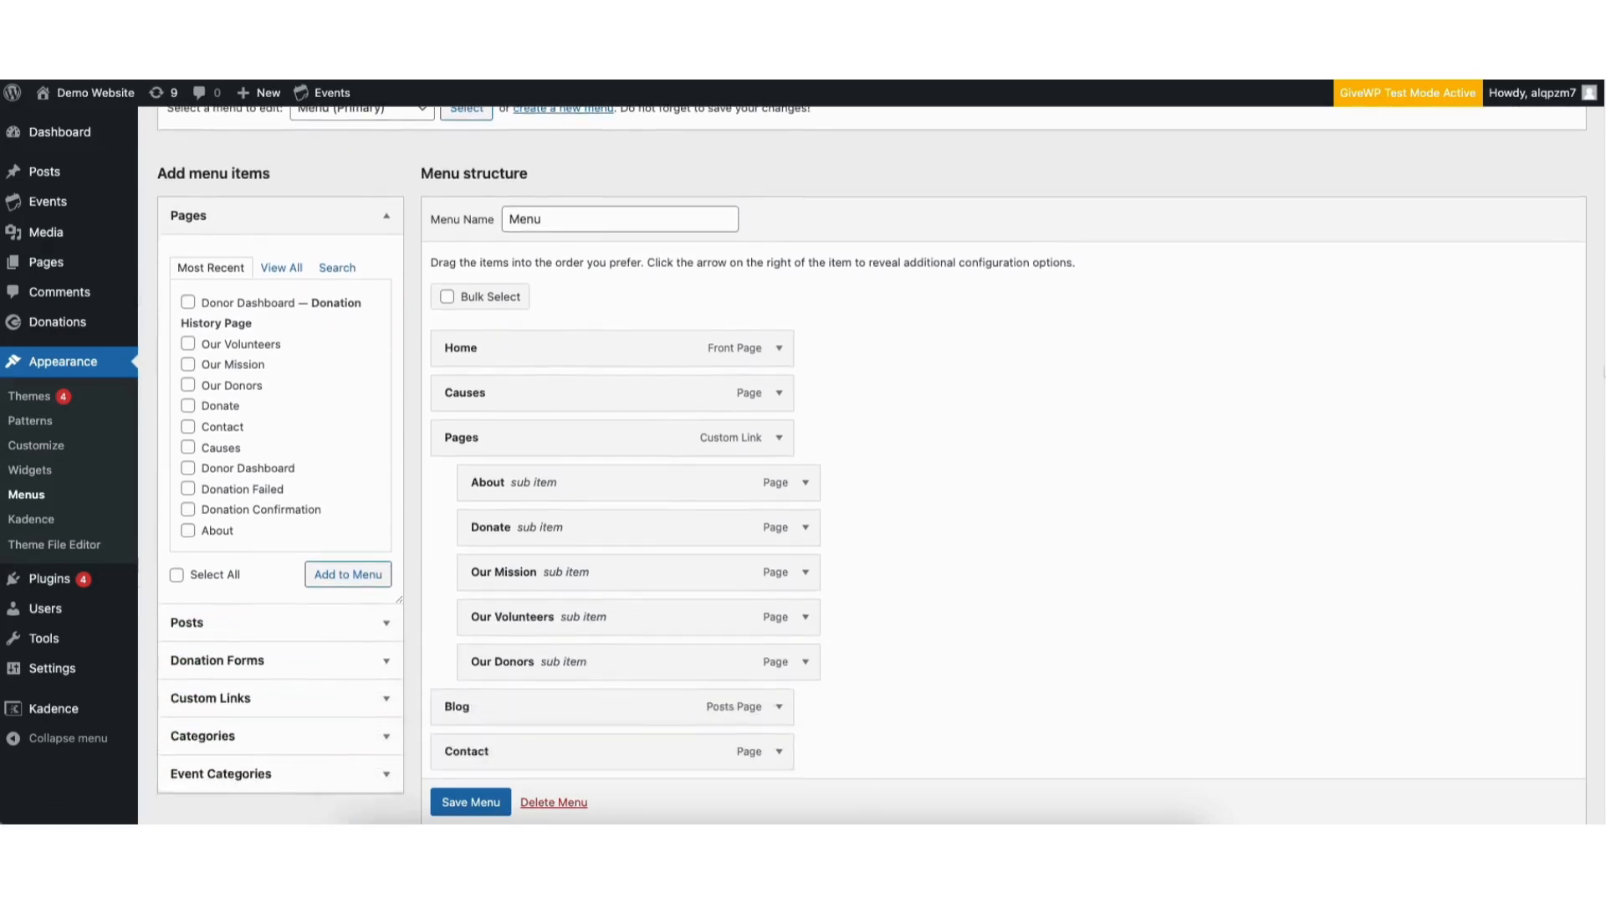
left_click(189, 420)
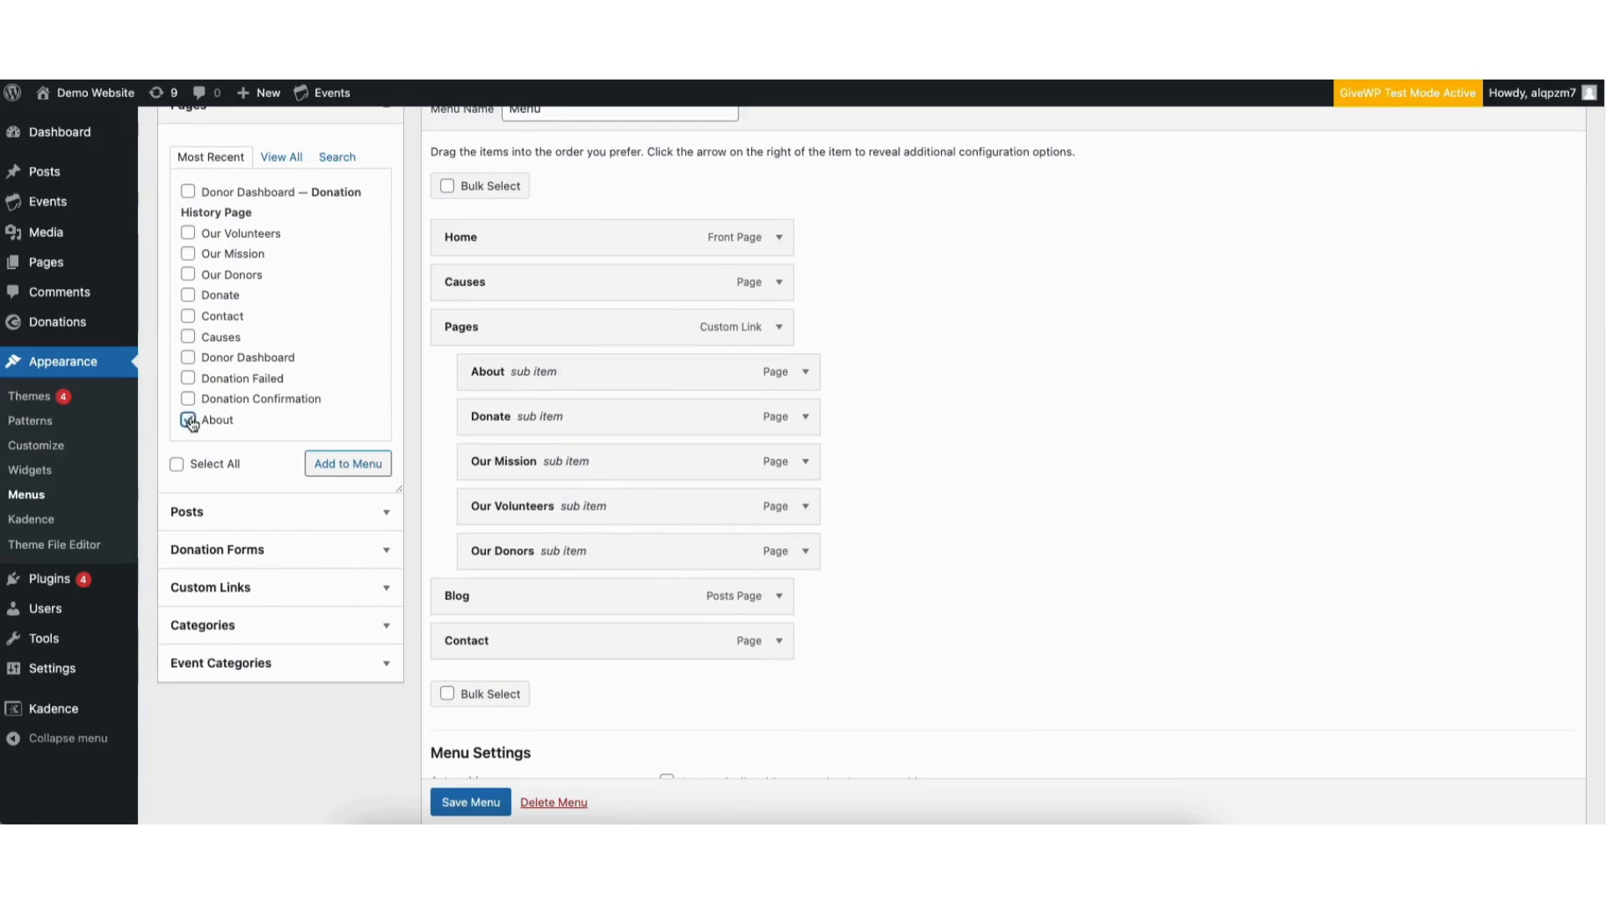
left_click(346, 464)
left_click_drag(470, 688, 495, 593)
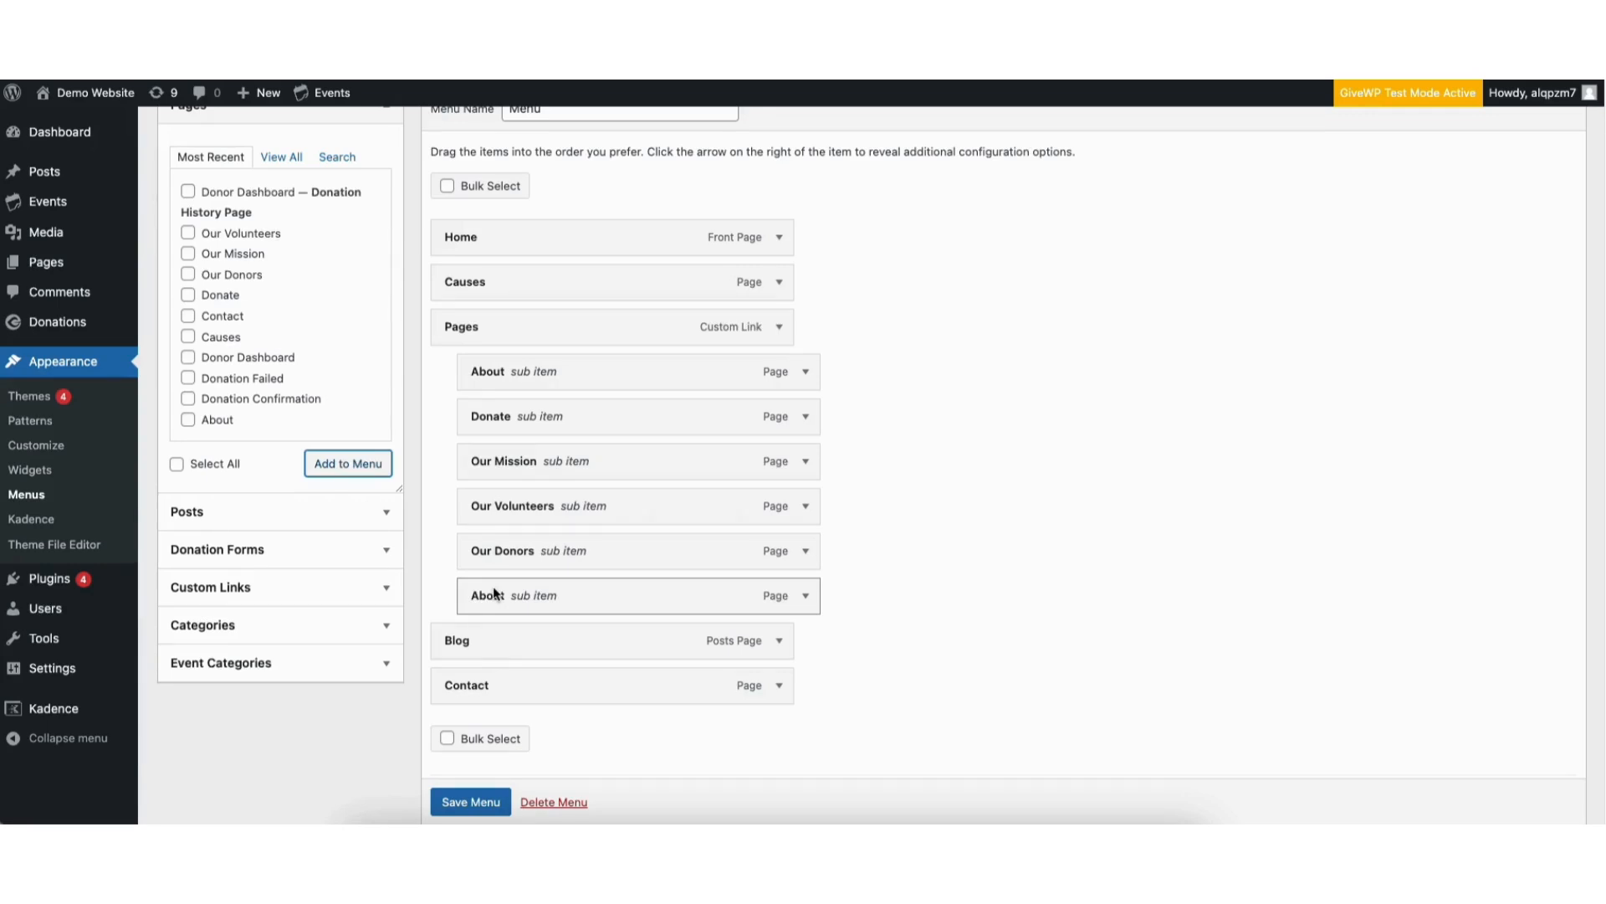
scroll(464, 801, "down", 1)
left_click(465, 802)
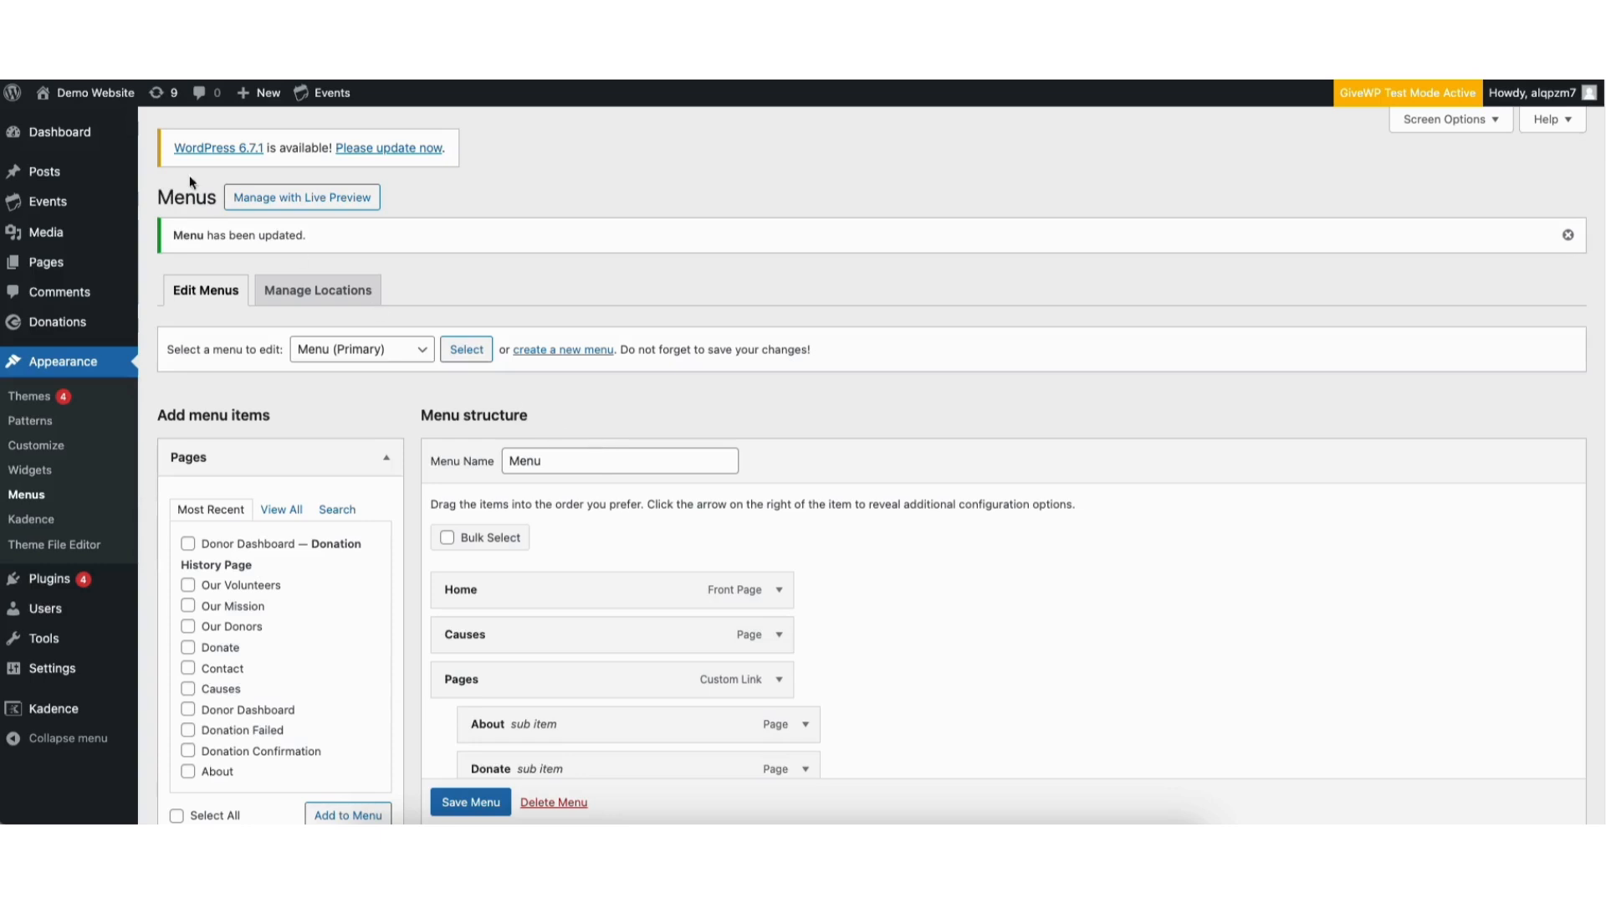
Visit the live site's home page and check the Pages submenu in its navigation
mouse_move(84, 93)
left_click(64, 124)
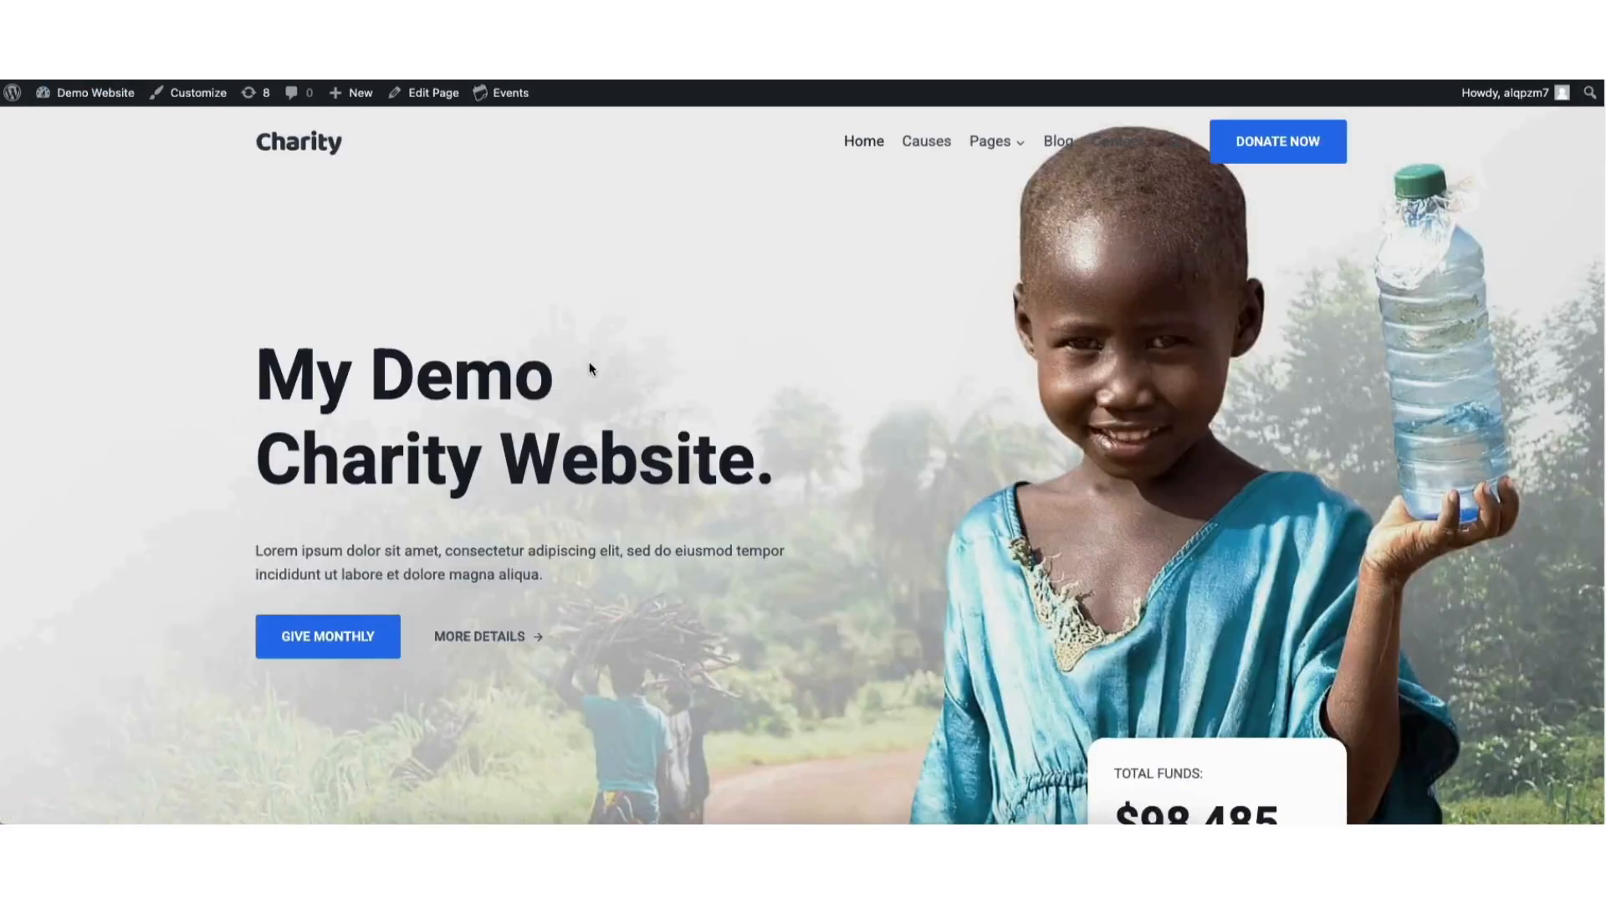
mouse_move(997, 146)
Open the theme Customizer and examine the Colors, Buttons and Typography settings under Colors & Fonts
left_click(193, 98)
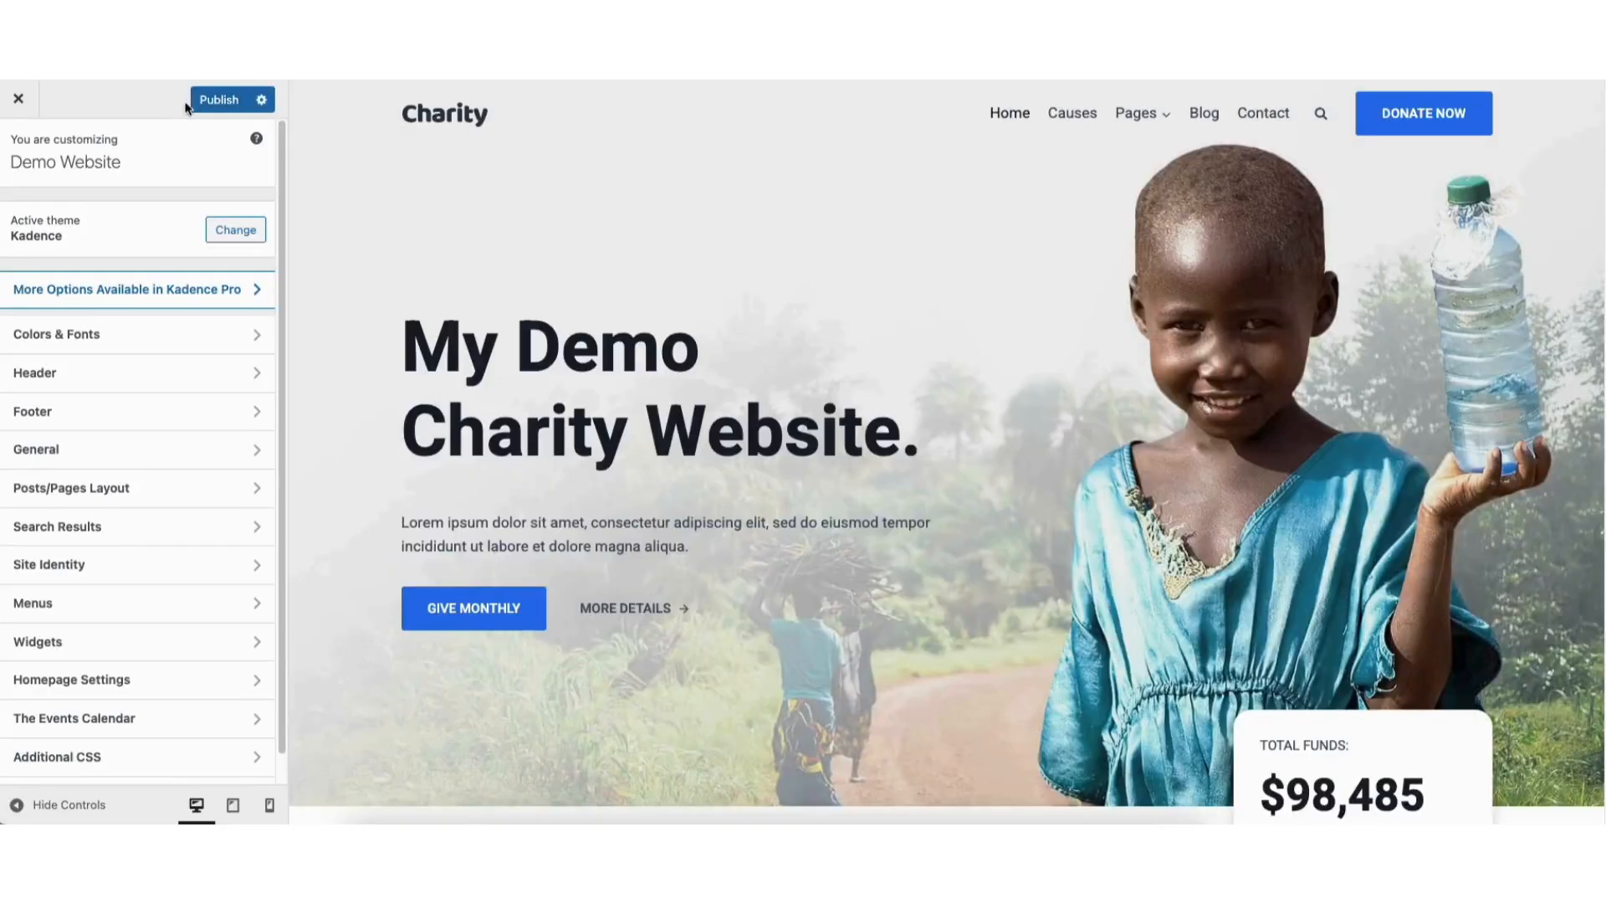
left_click(101, 339)
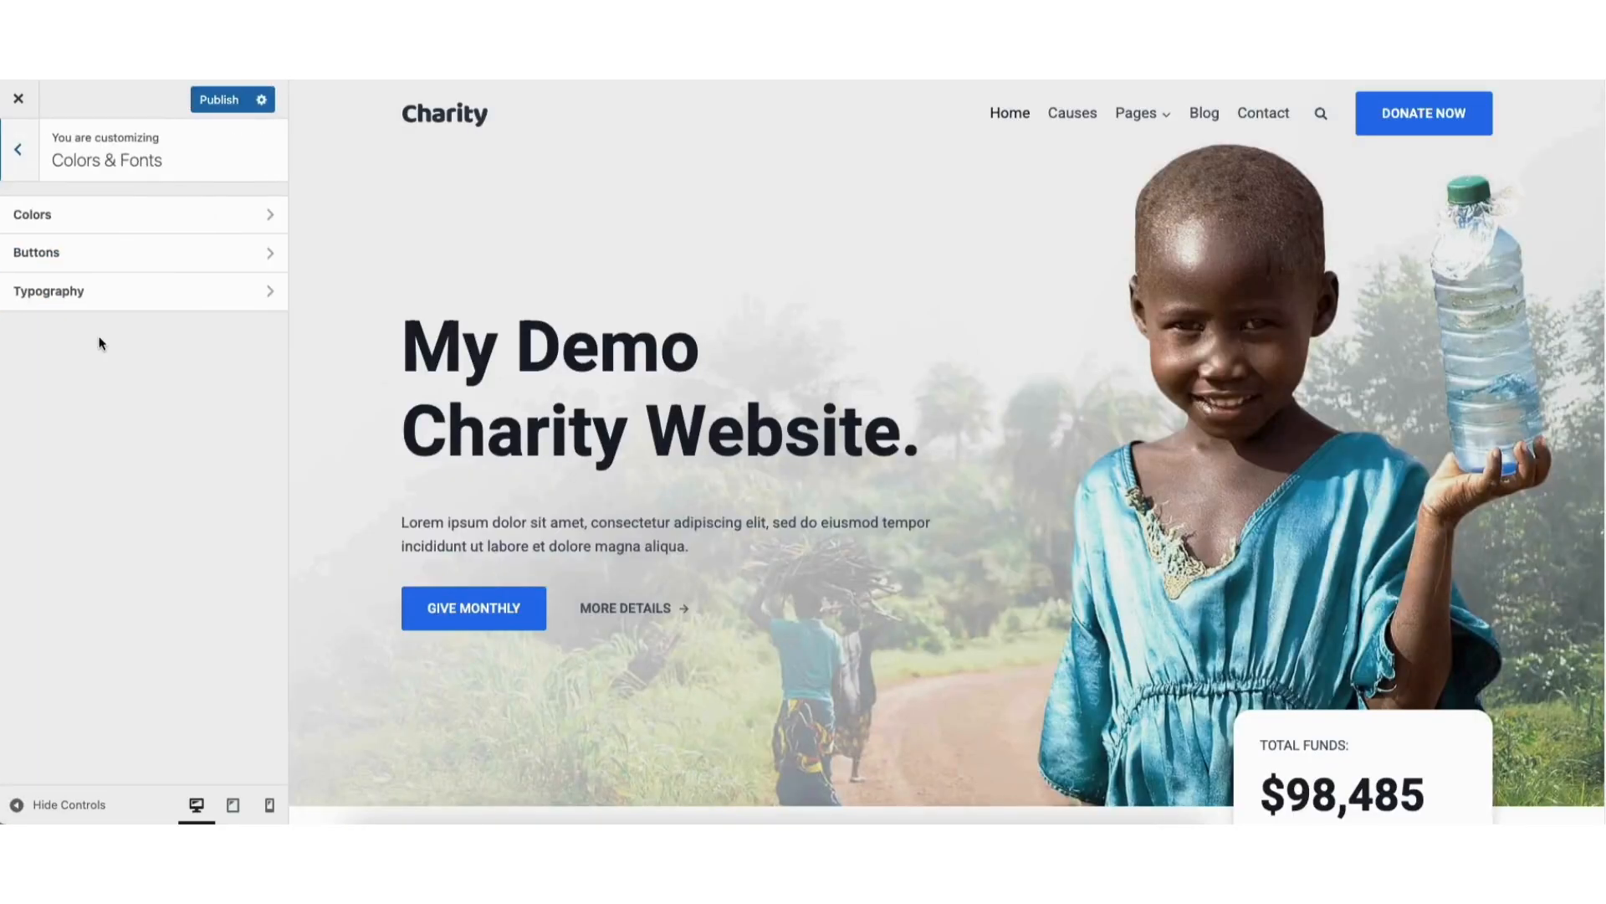
left_click(103, 214)
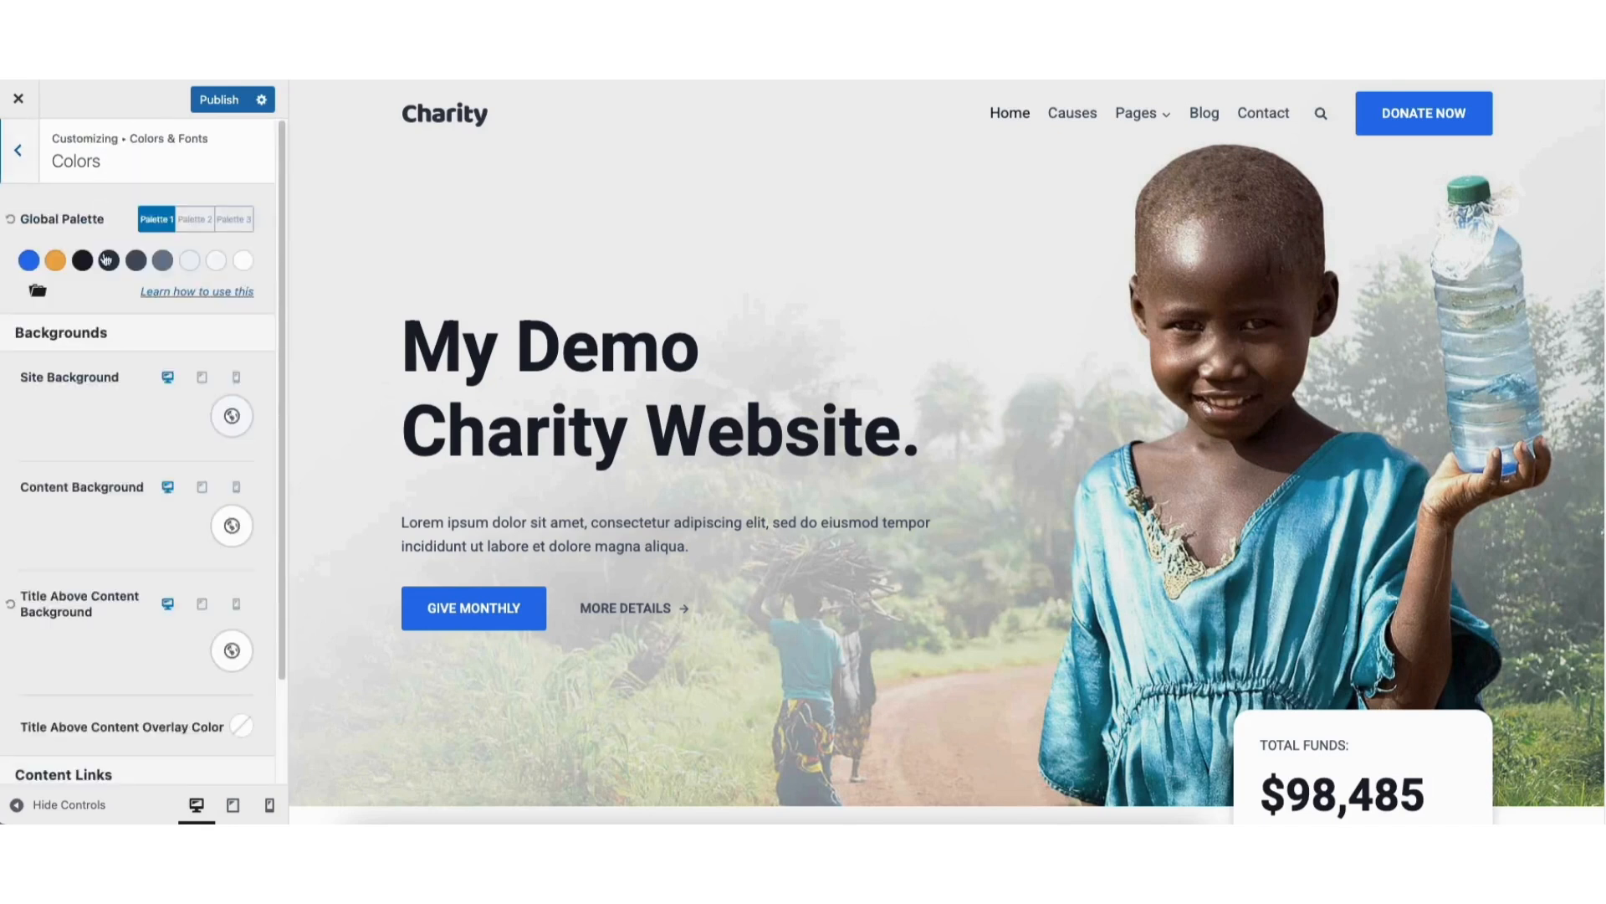
left_click(18, 151)
left_click(73, 254)
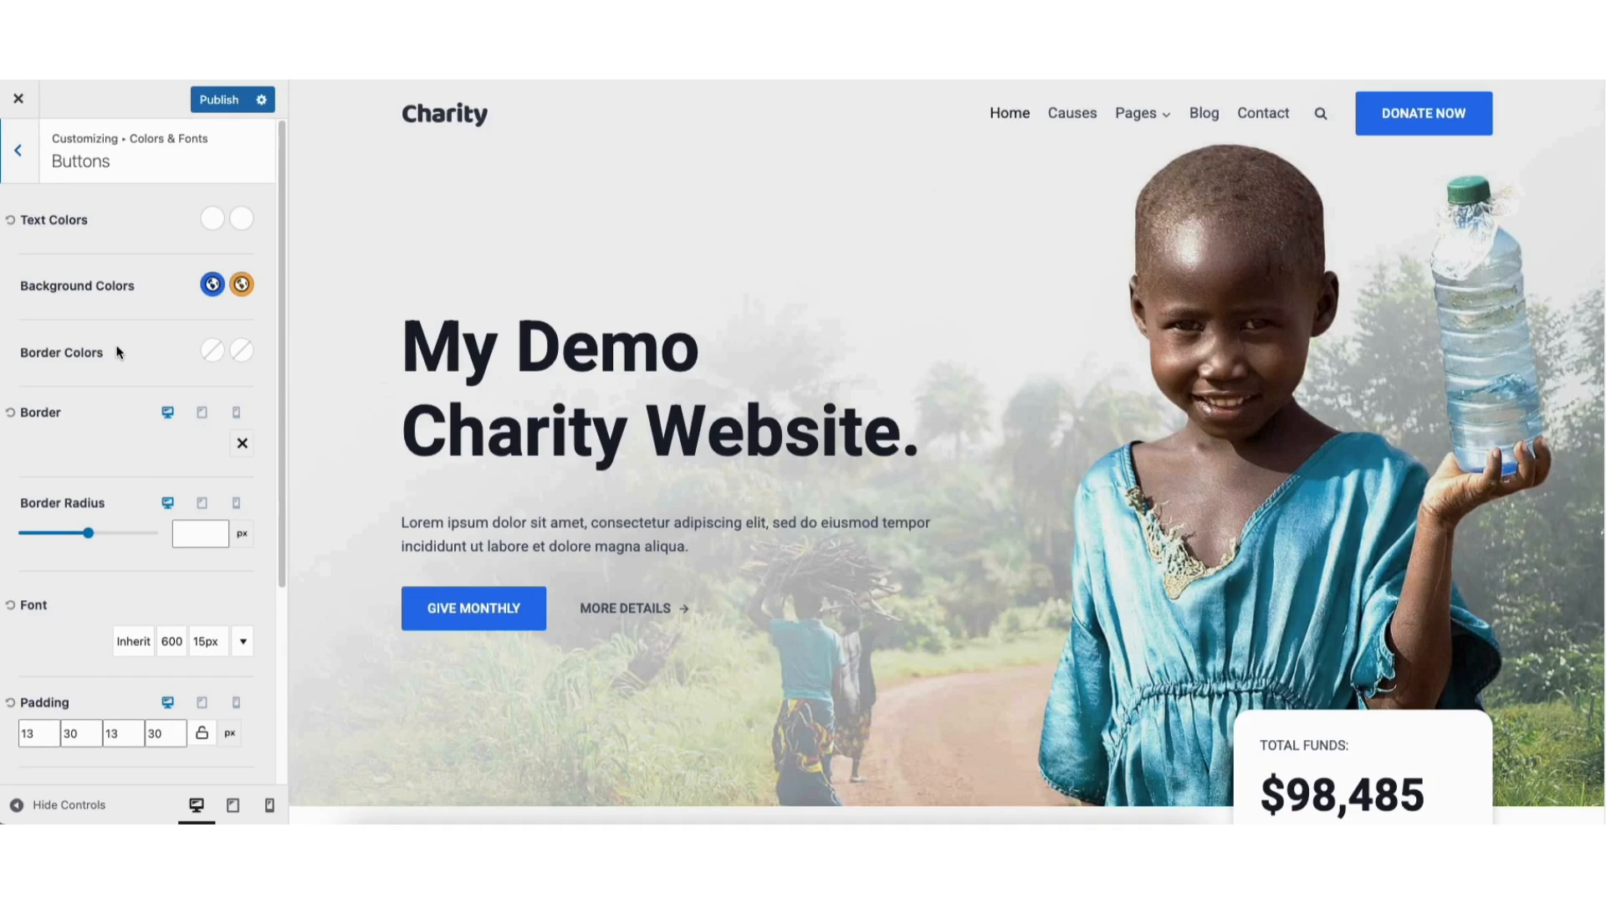
left_click(18, 152)
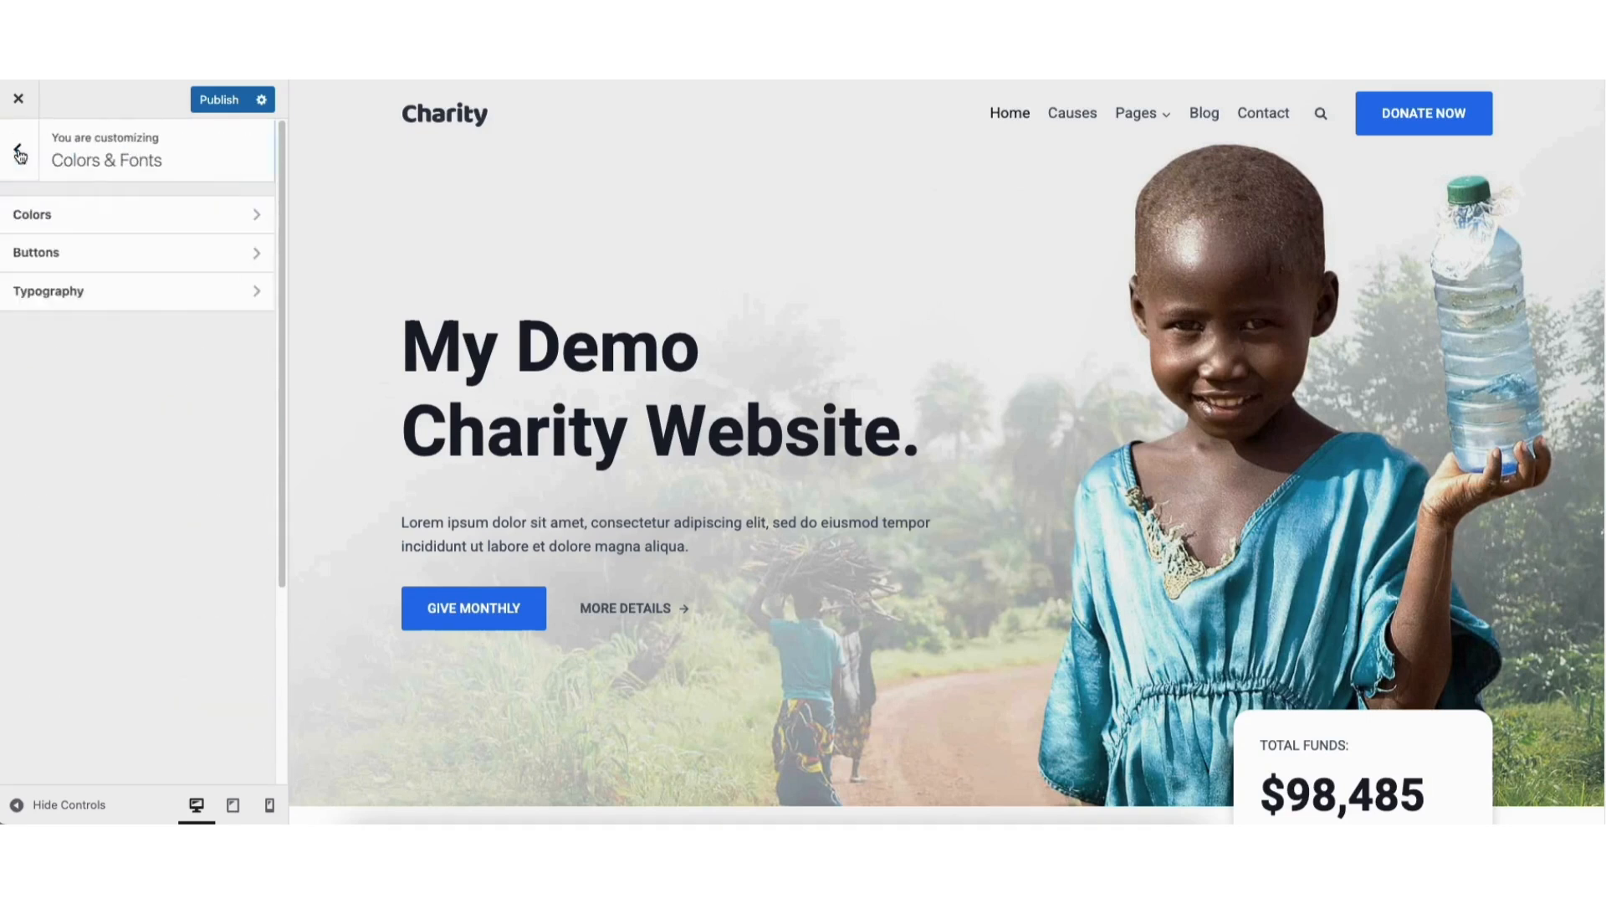
left_click(87, 287)
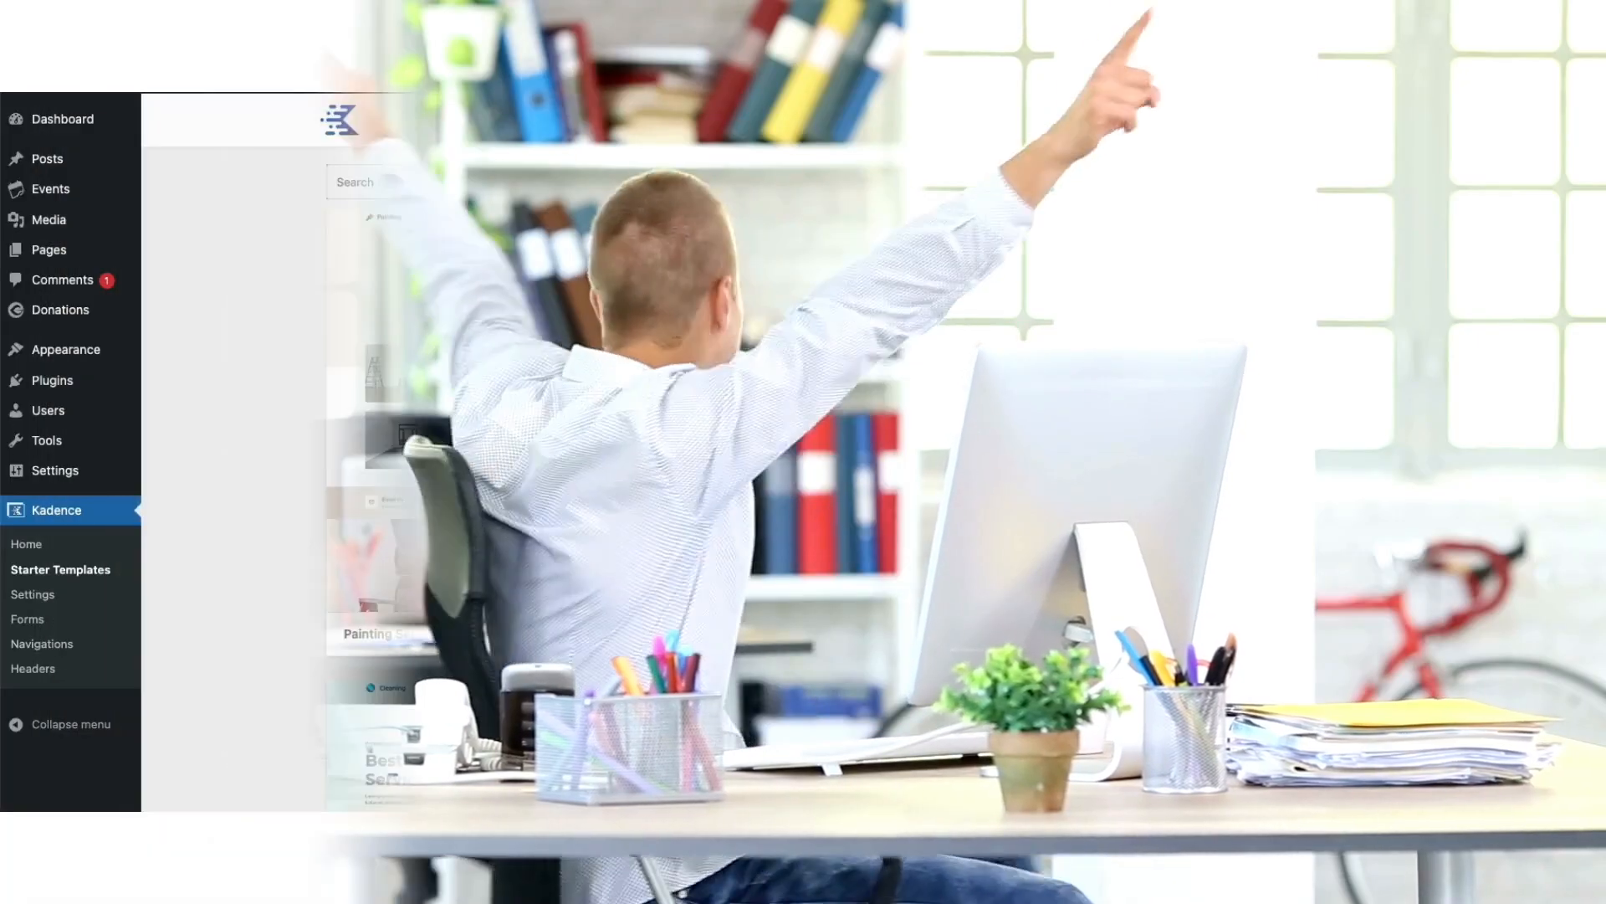
Enter the text "Demo Char" in the hero heading of the Home page
scroll(882, 468, "down", 5)
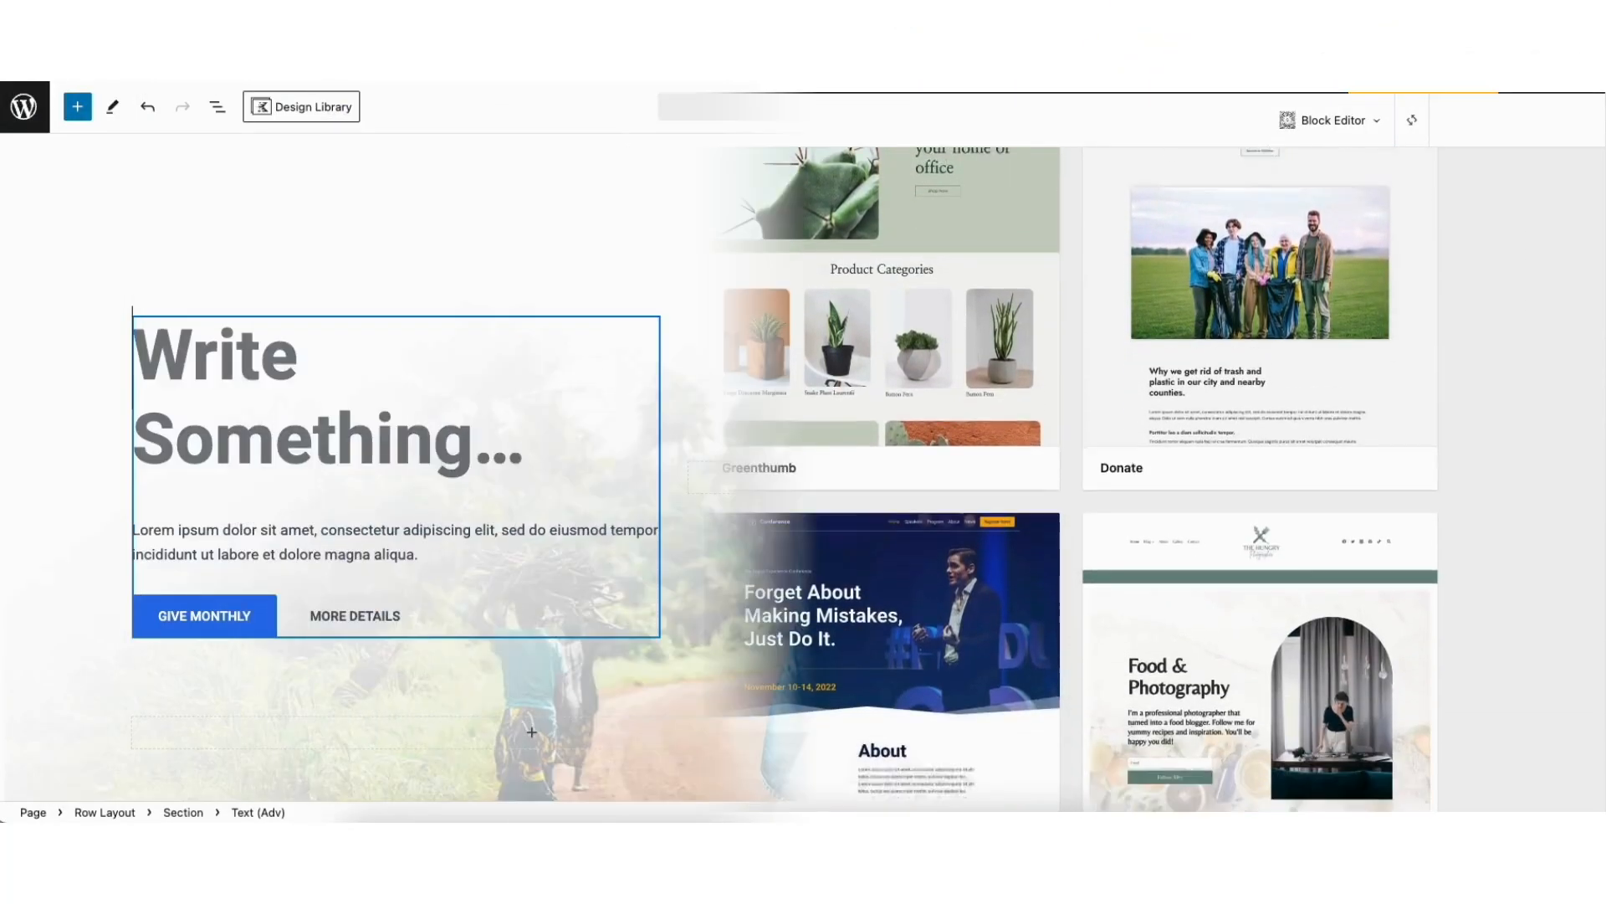
type("Demo Char")
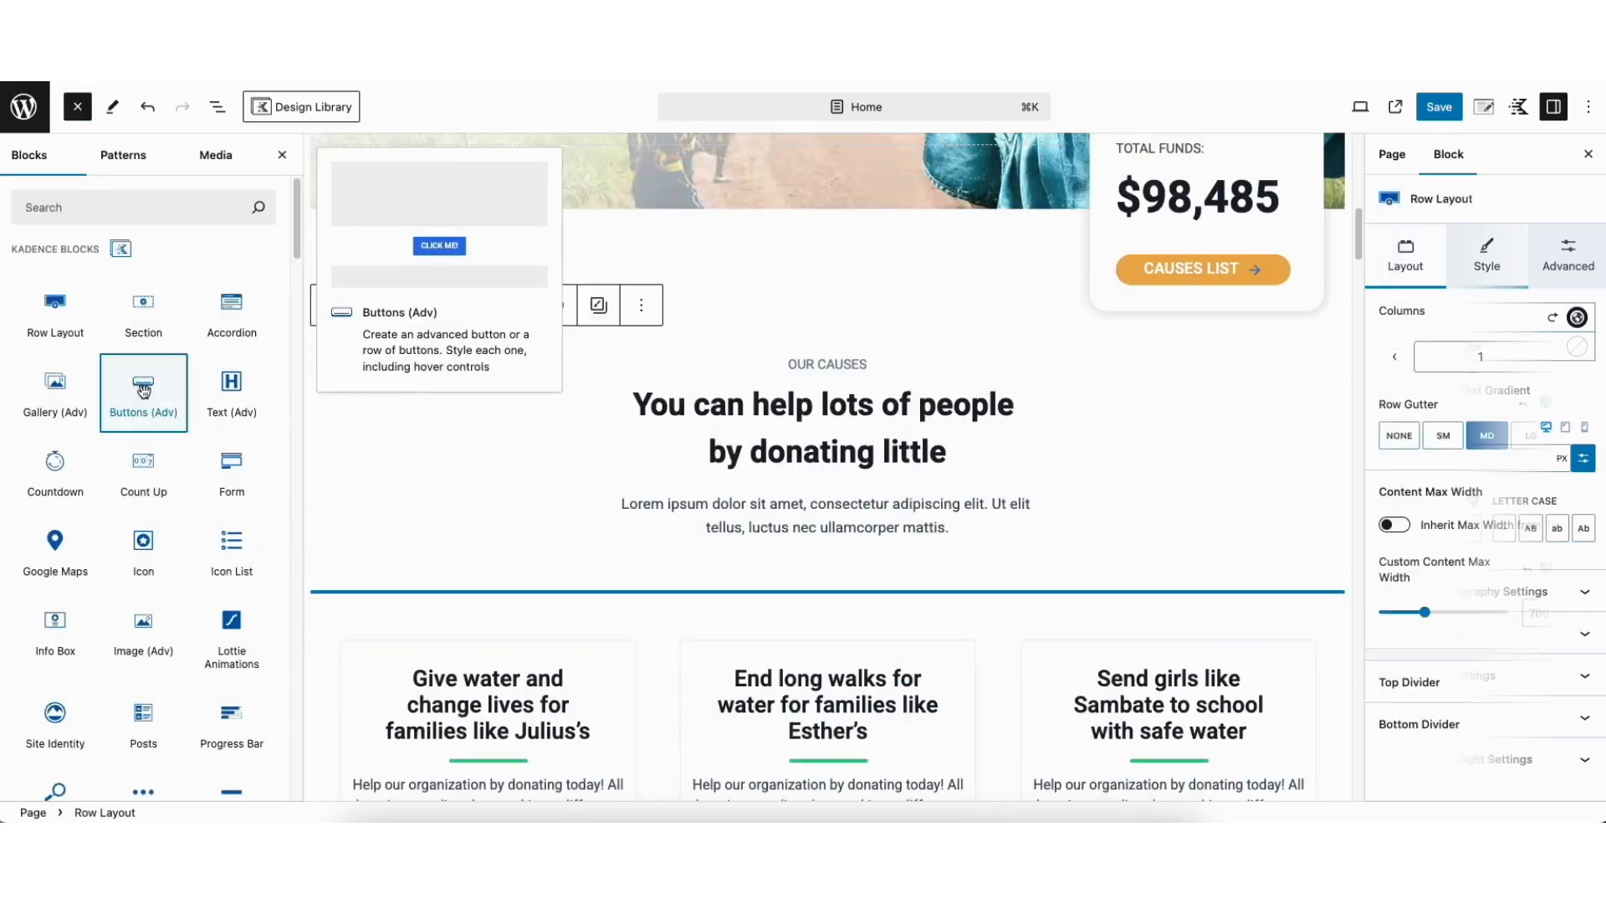
Insert a Buttons (Adv) block and an Info Box block in the Our Causes section of the Home page
left_click_drag(144, 390, 831, 472)
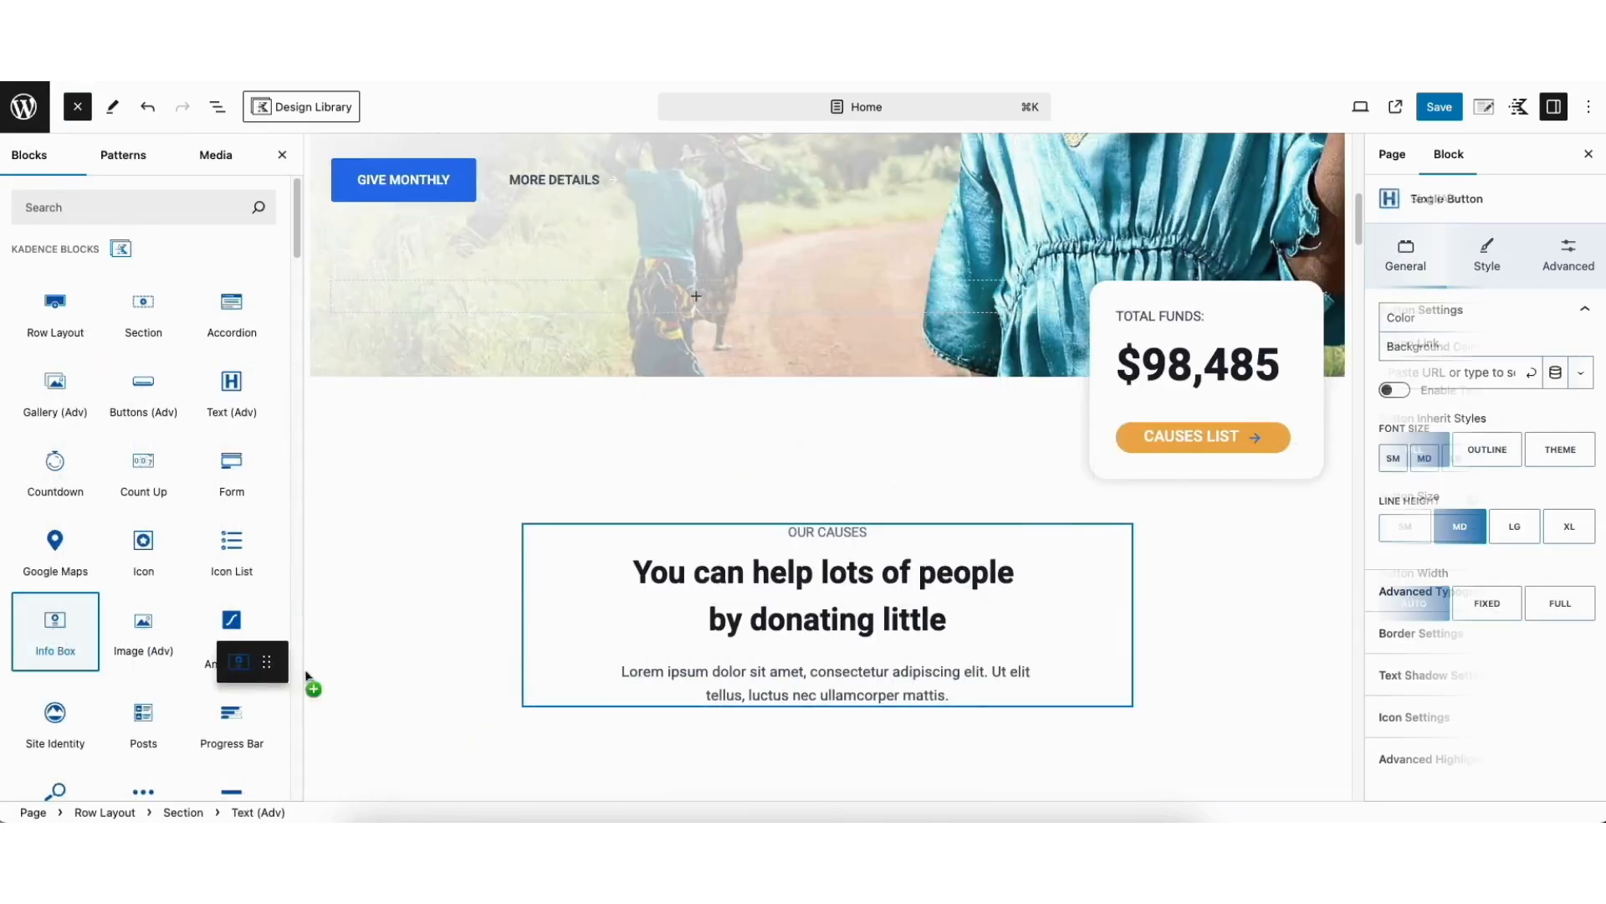
left_click_drag(306, 676, 787, 703)
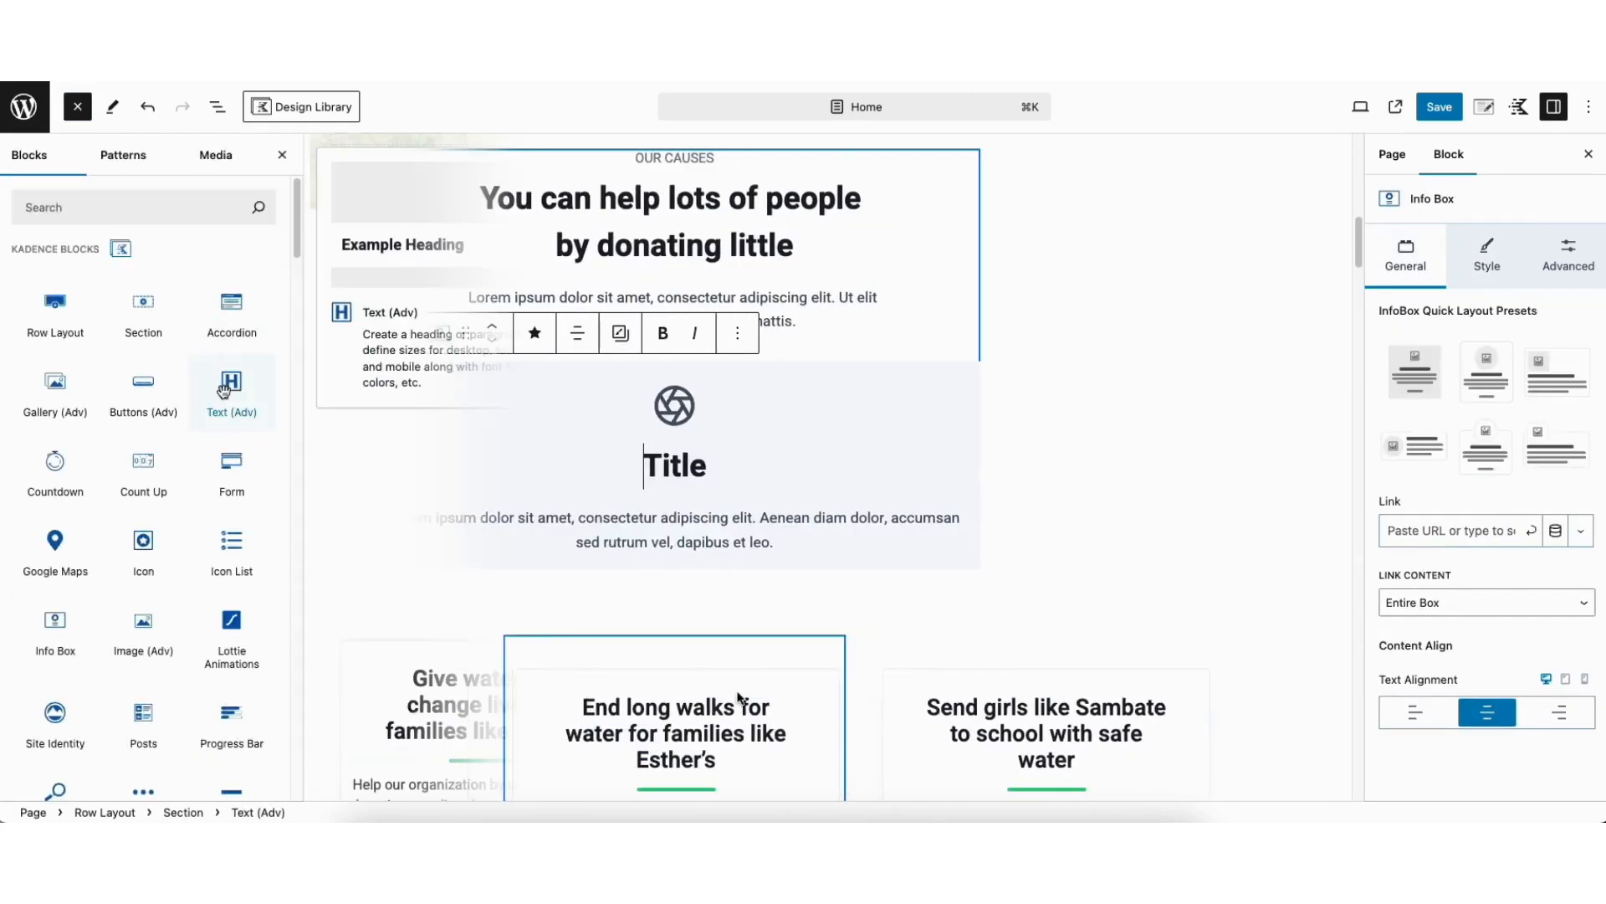
left_click_drag(377, 329, 747, 485)
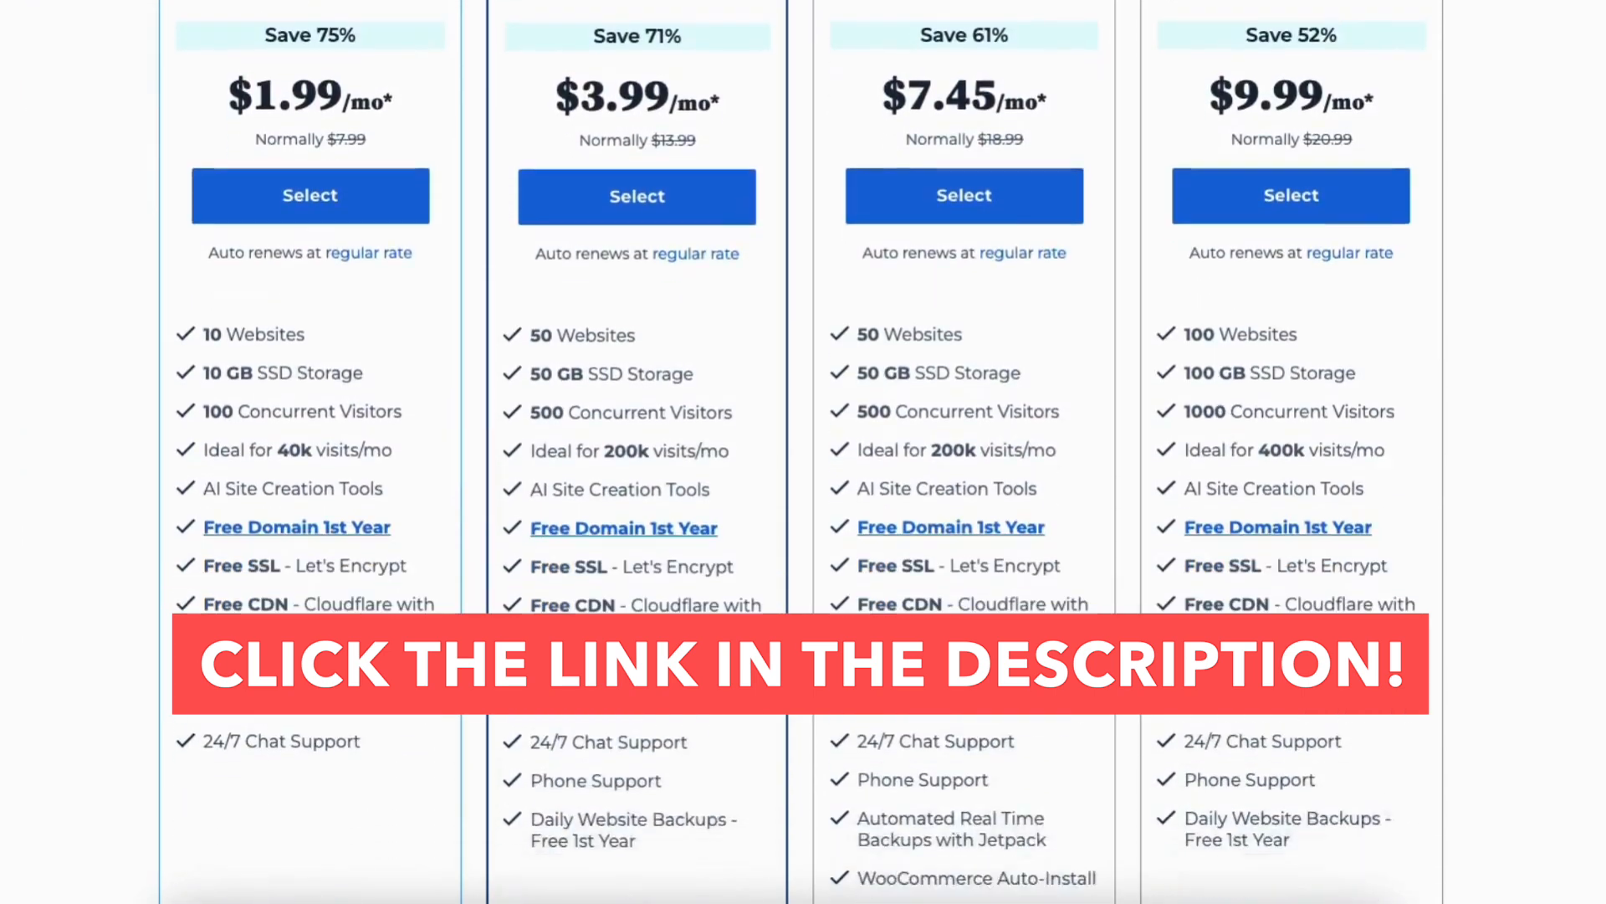
scroll(800, 452, "down", 14)
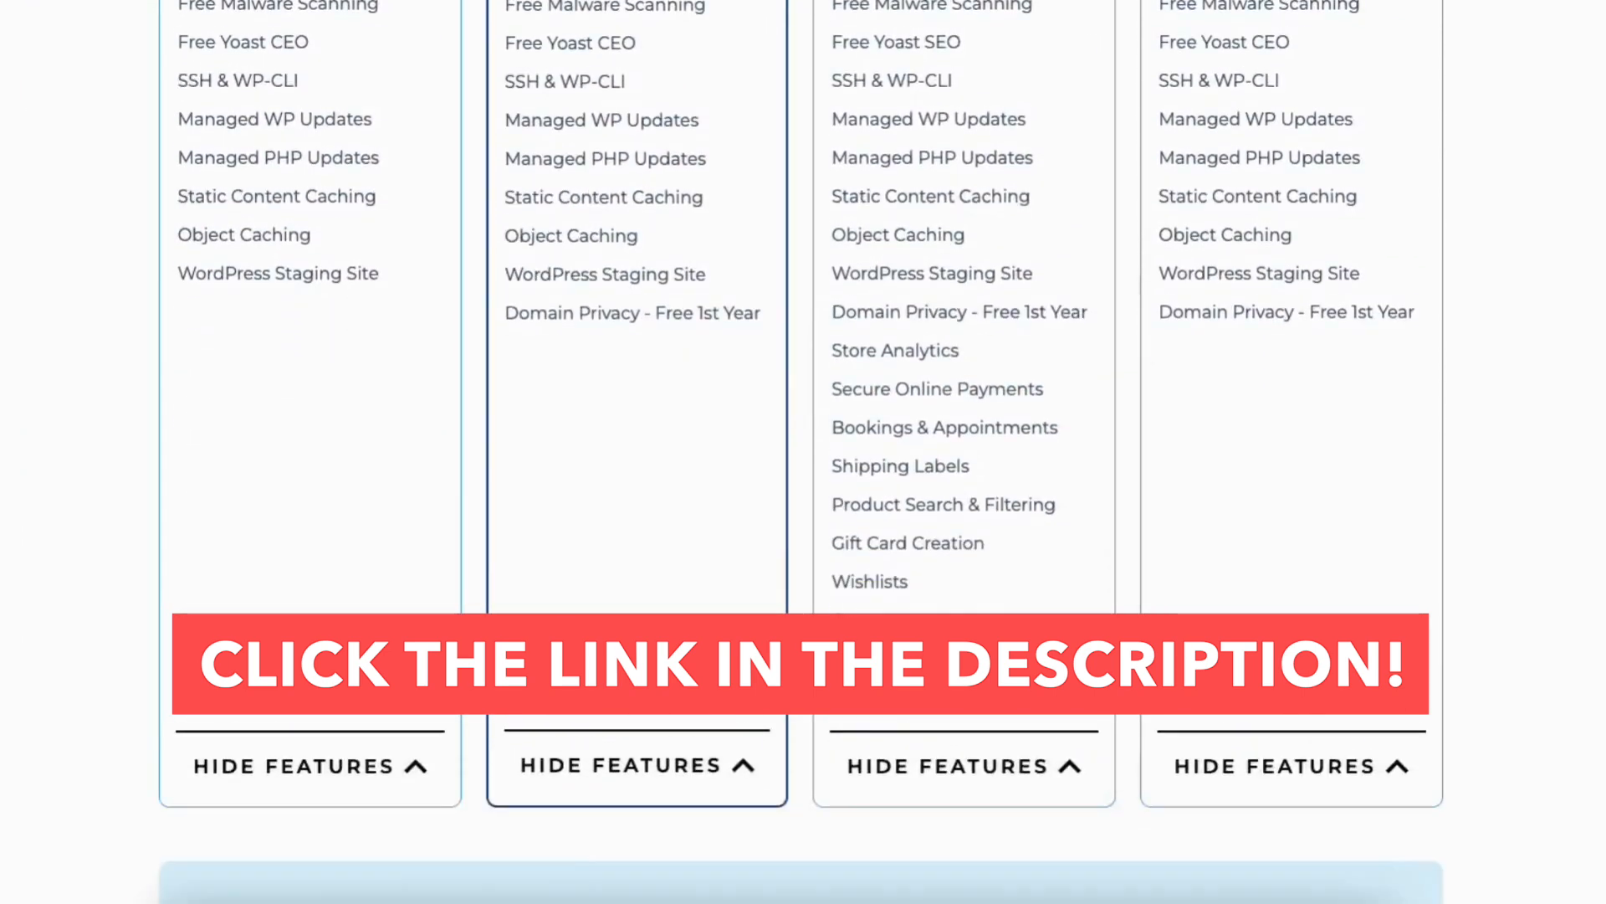
scroll(801, 452, "down", 15)
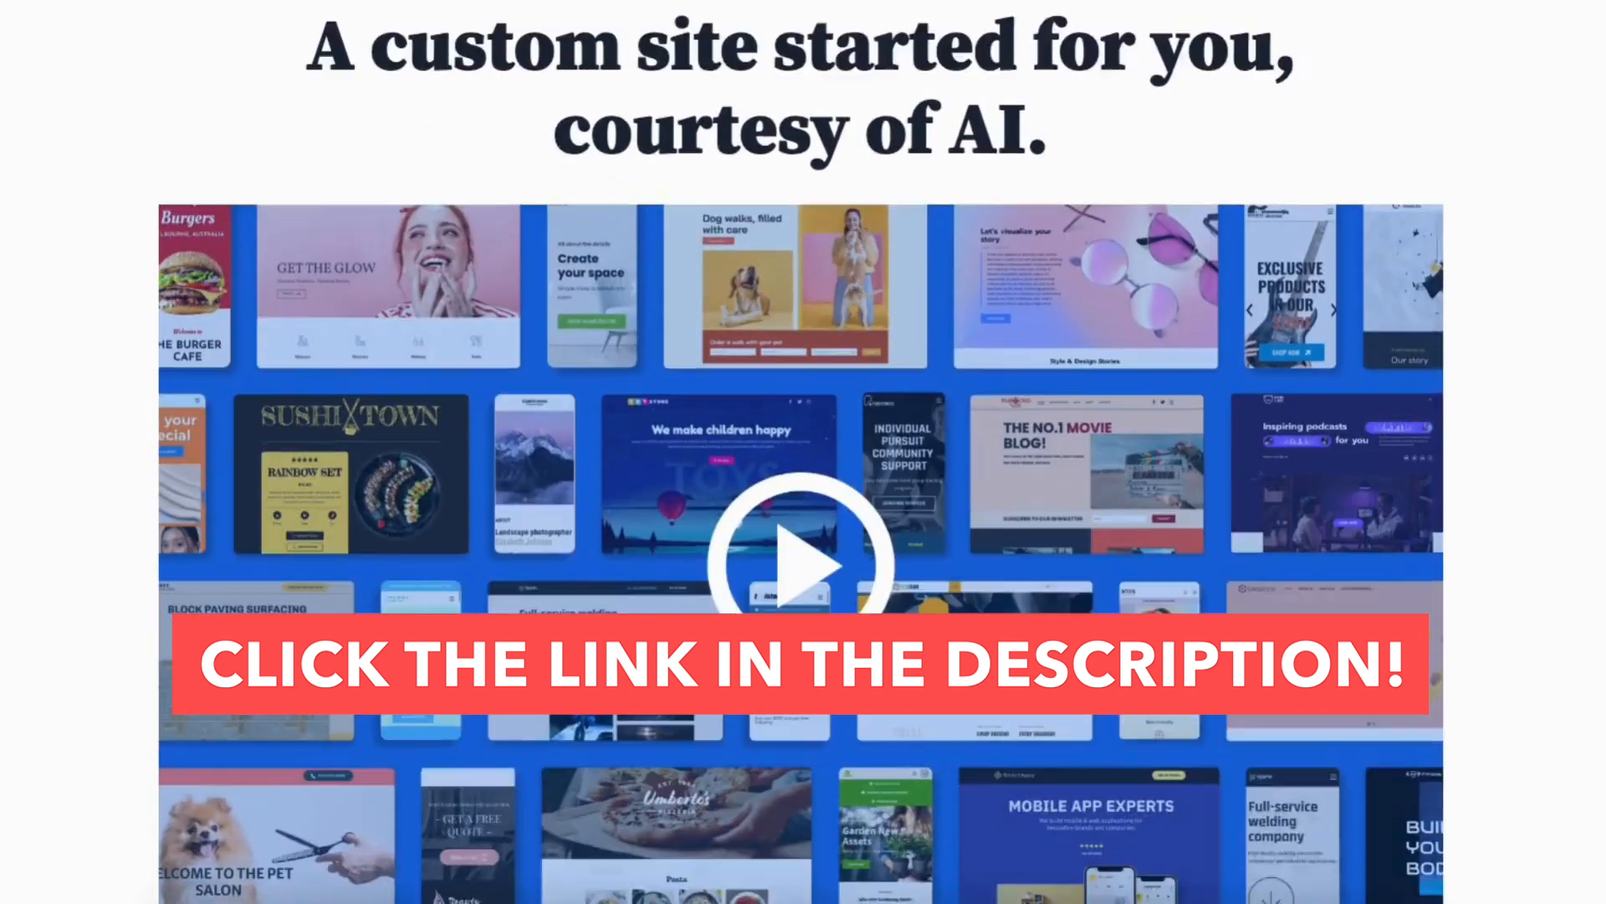